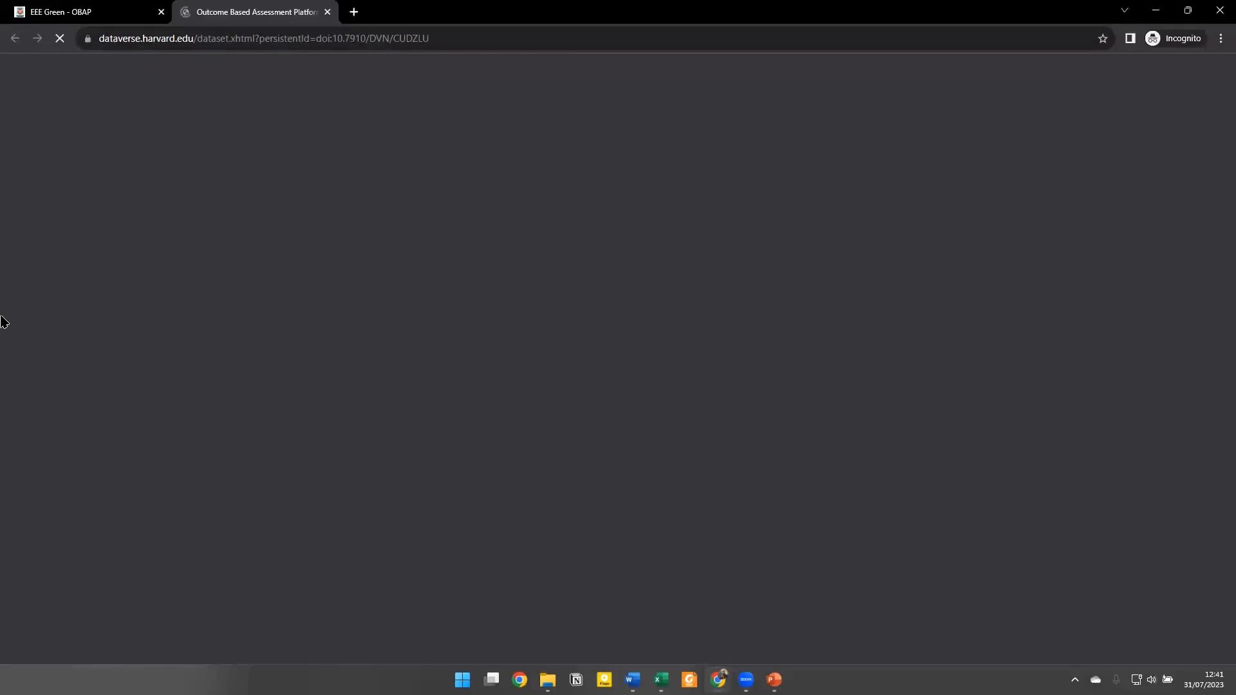
Download OBAP Theory - Release V3.4.xlsx from the Dataverse dataset as an MS Excel Spreadsheet, accepting the dataset terms
scroll(36, 367, down, 5)
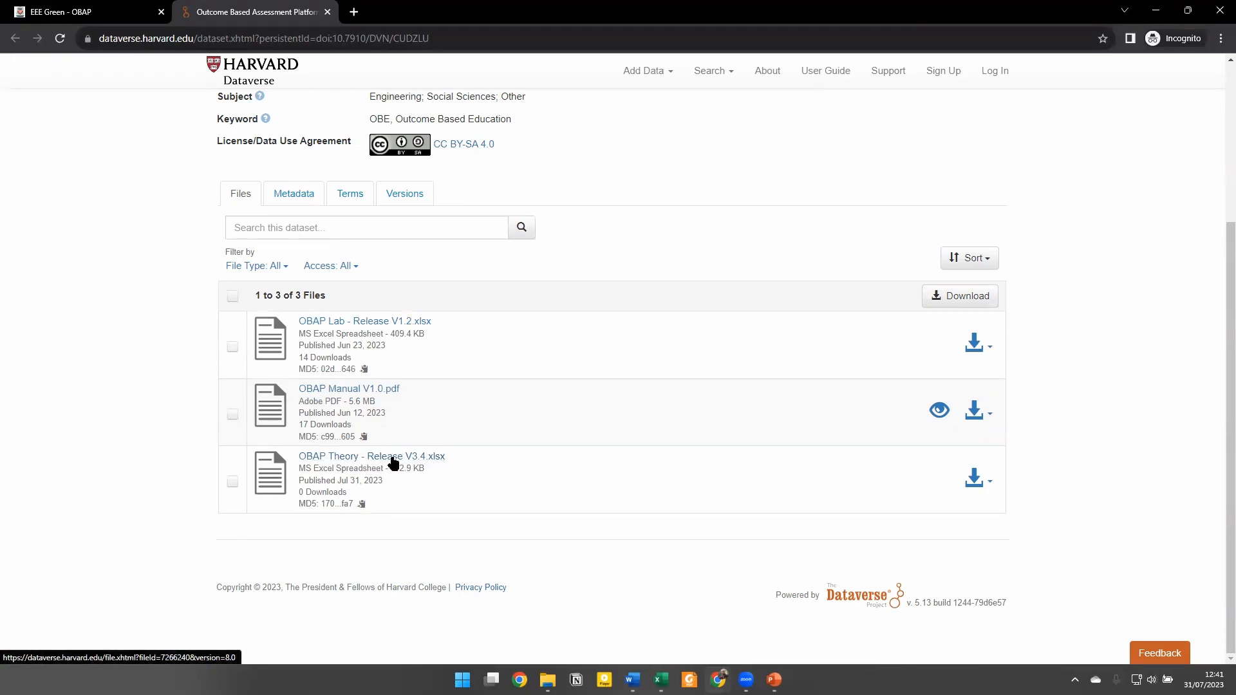
click(972, 483)
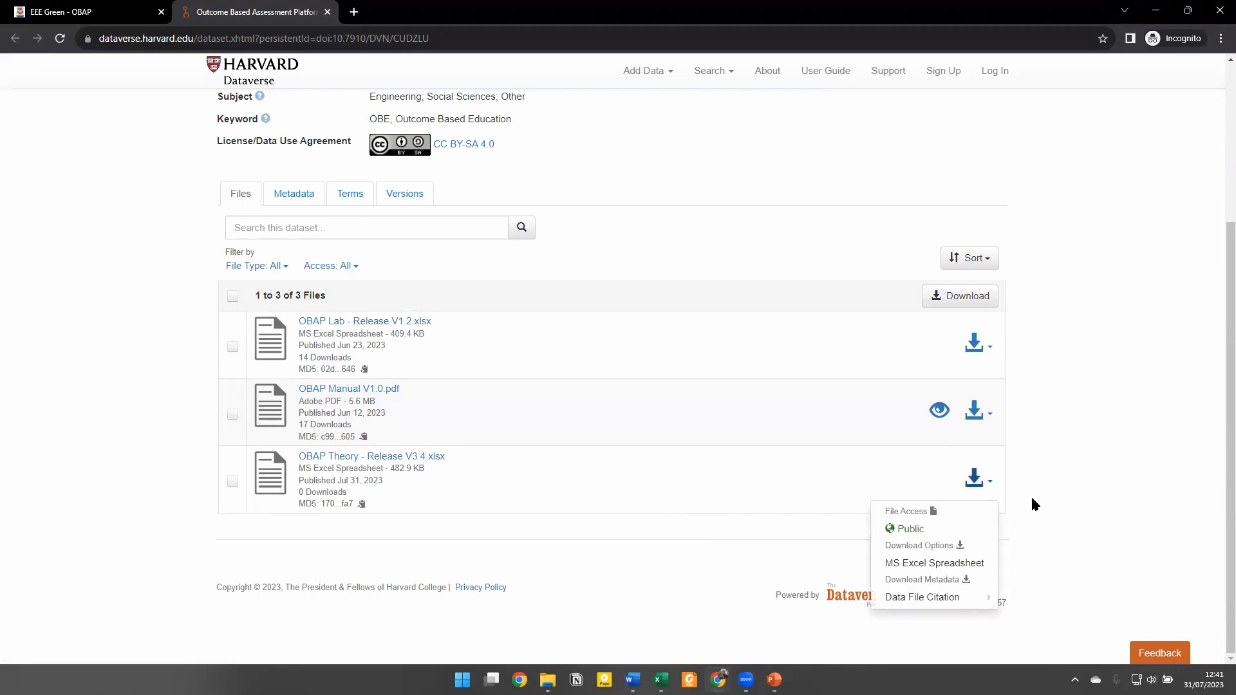
click(947, 564)
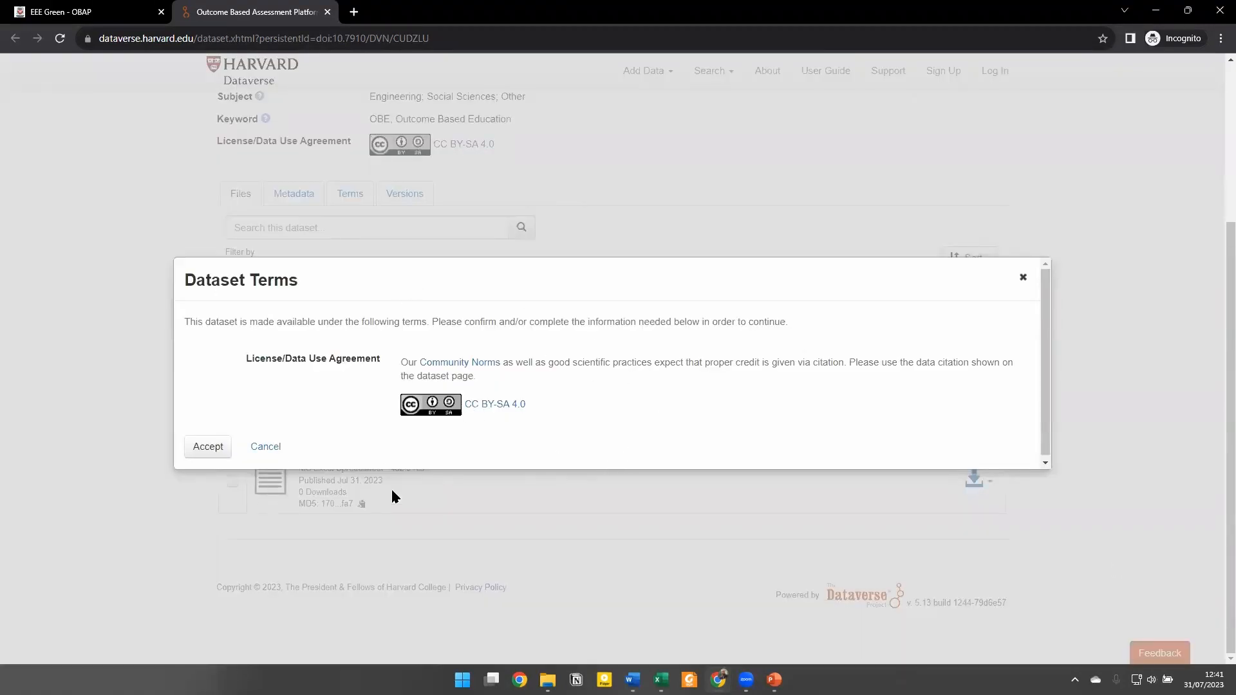
click(209, 452)
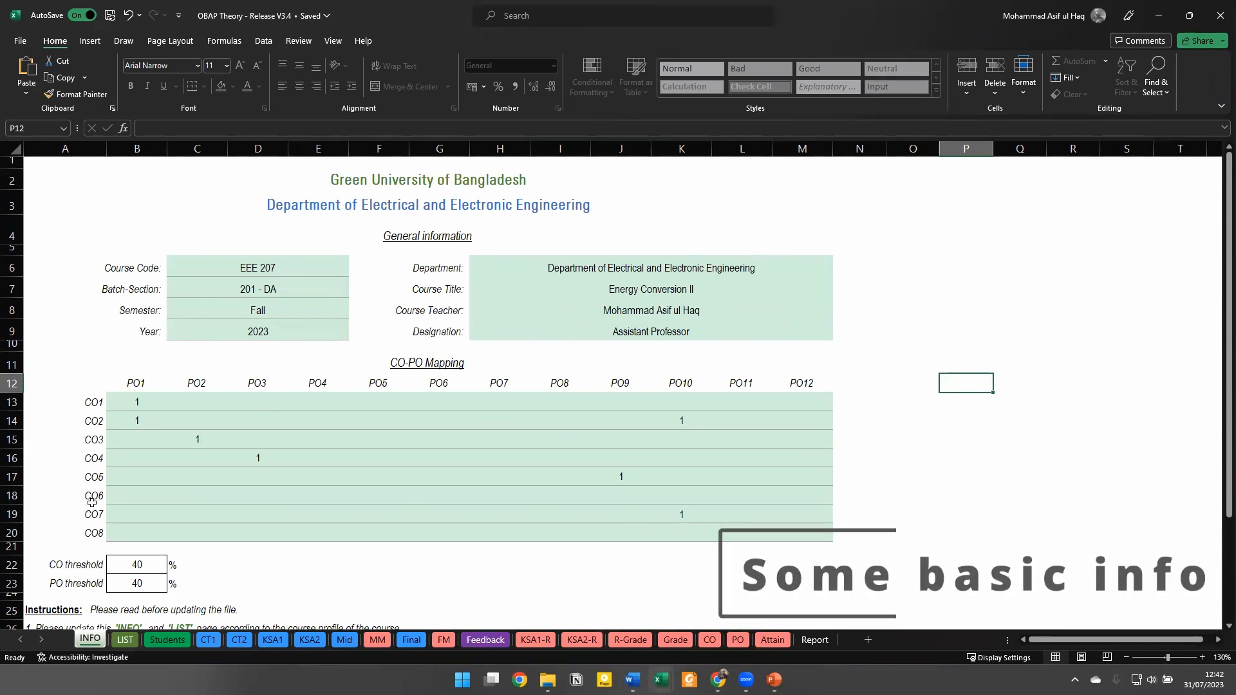
Examine the general information fields on the INFO sheet, including course code, batch-section, semester, year, department, course title, teacher and designation
scroll(81, 567, down, 1)
scroll(93, 579, up, 1)
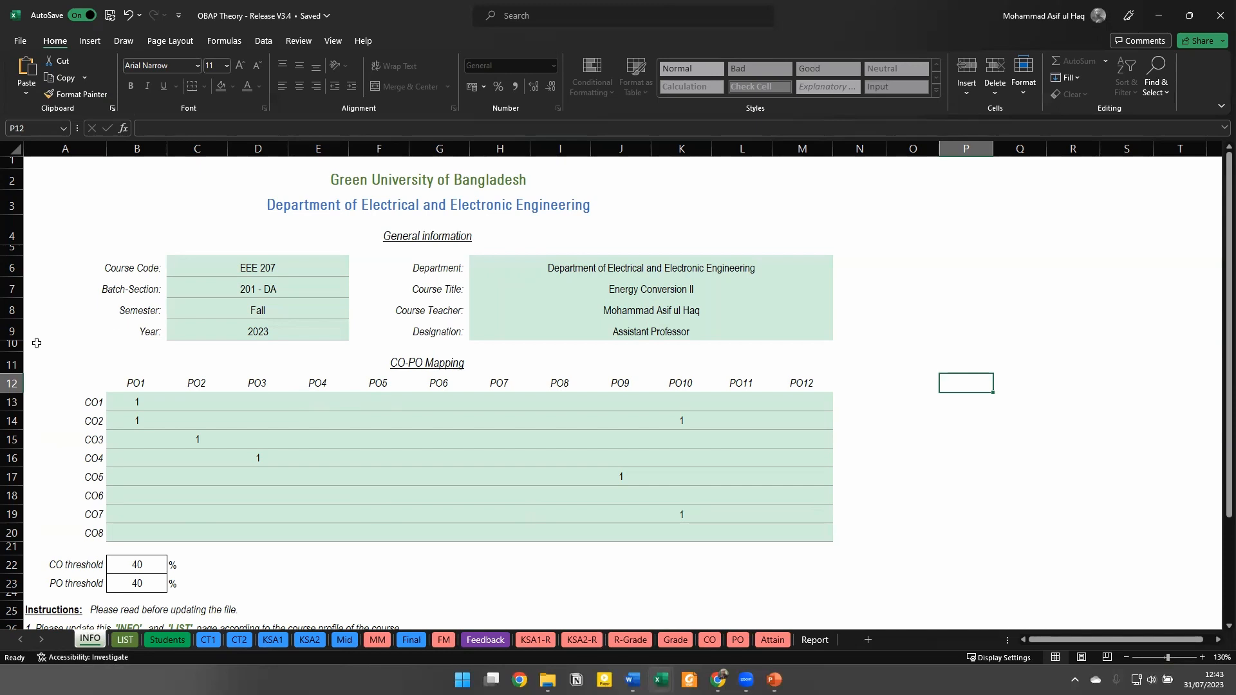
click(314, 262)
click(531, 264)
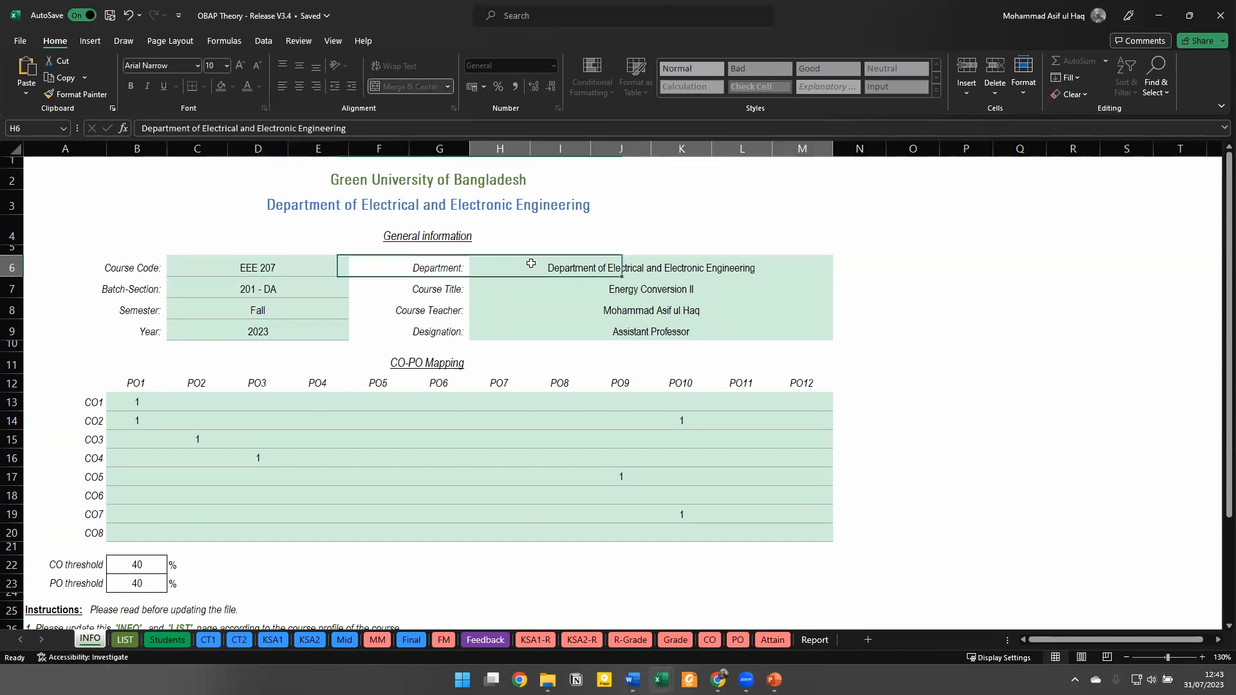
click(518, 291)
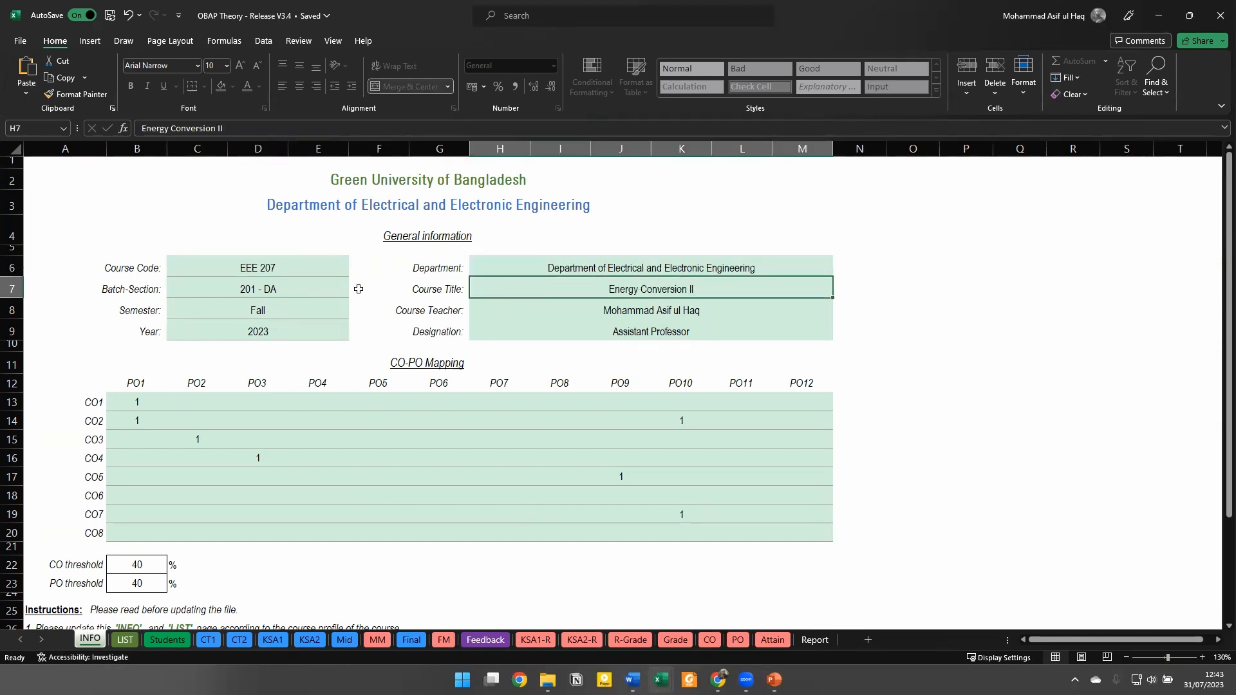
click(325, 288)
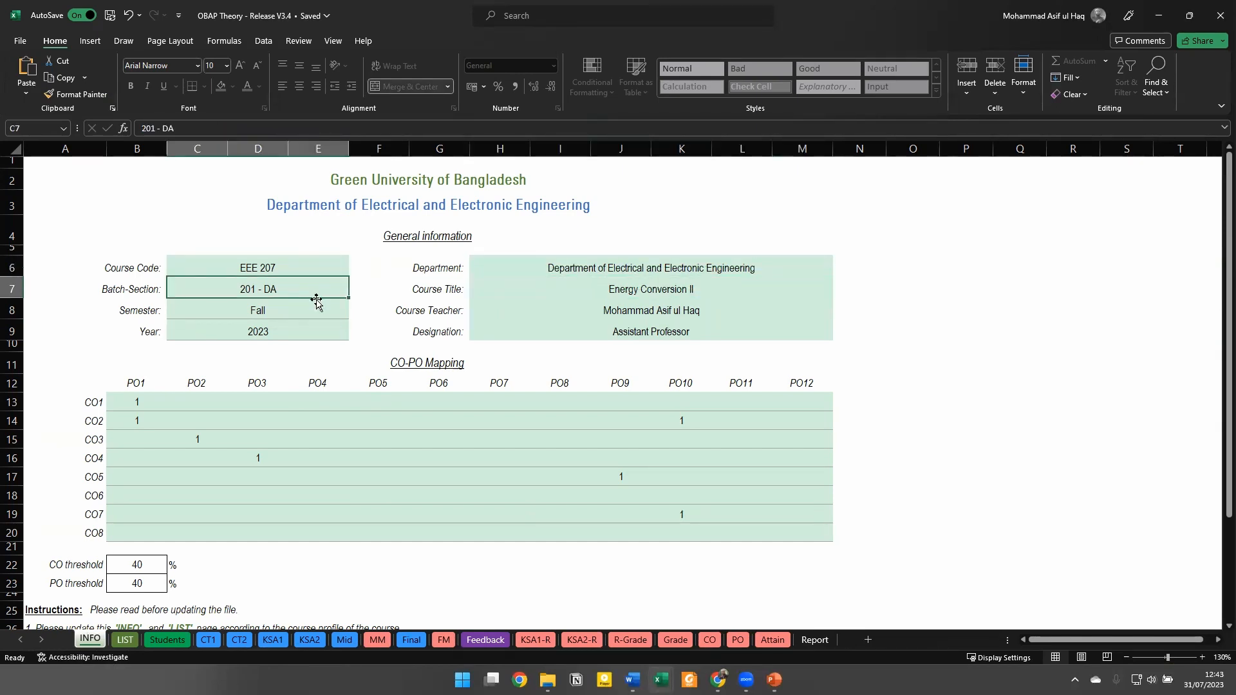
click(296, 314)
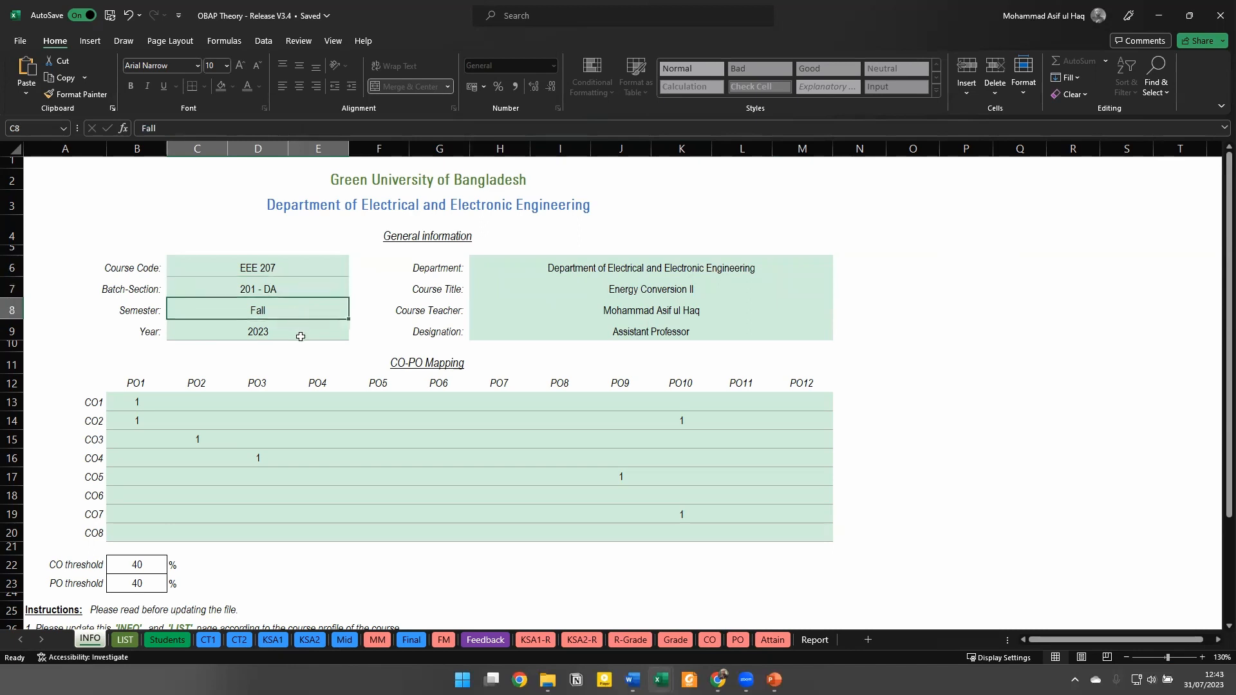
click(298, 331)
click(763, 312)
click(762, 332)
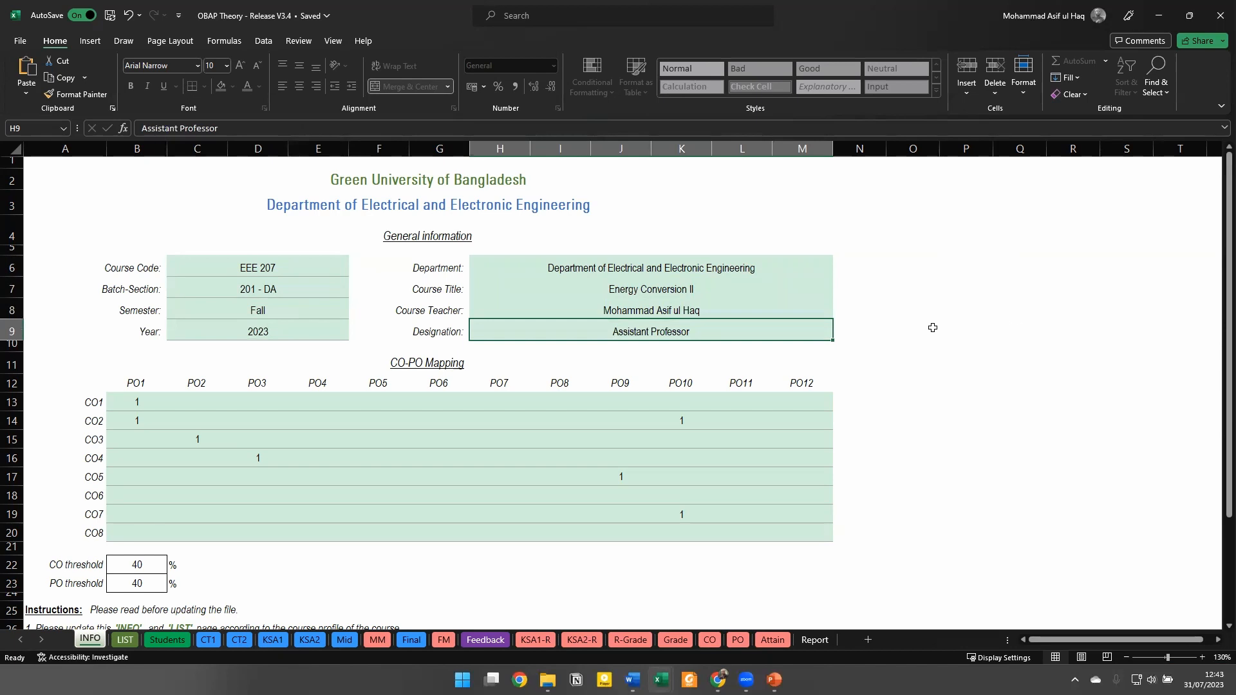
click(872, 338)
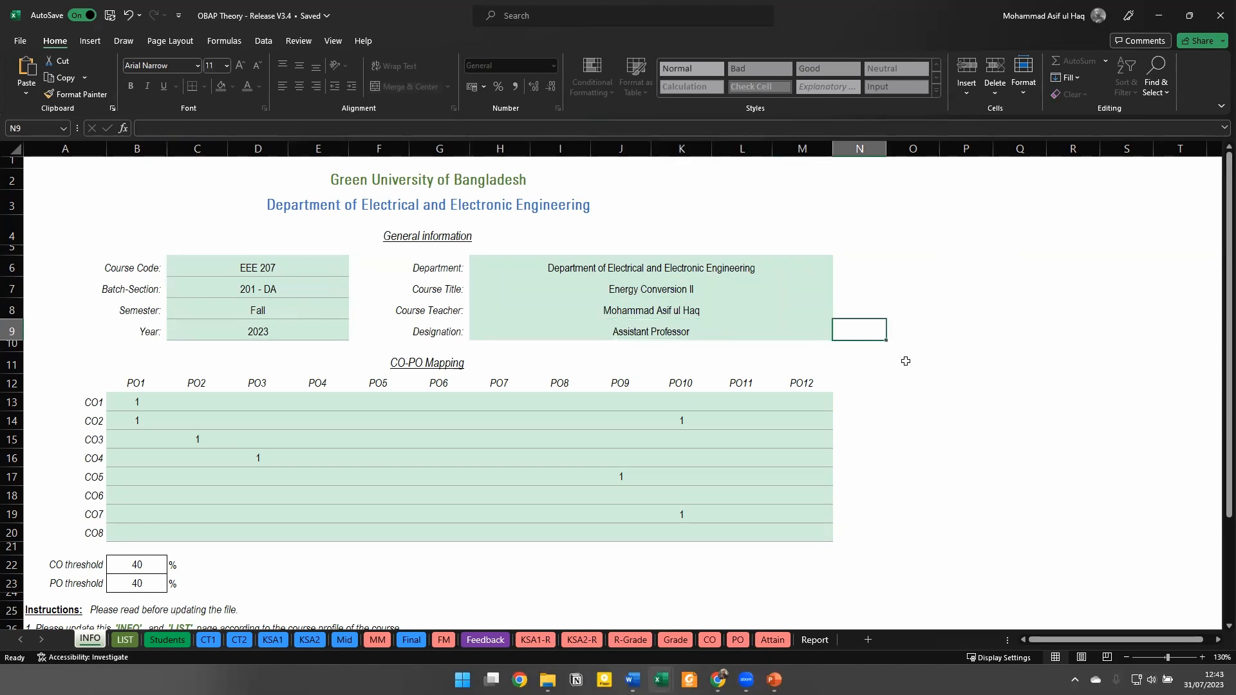
click(953, 386)
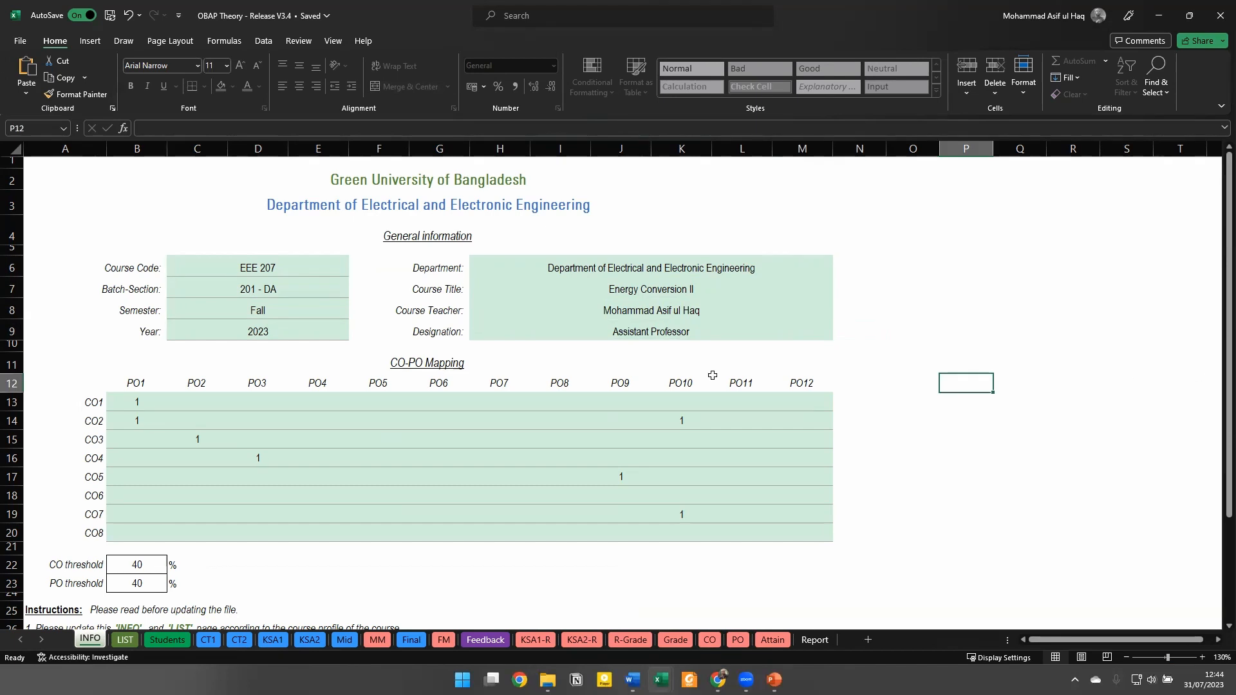
click(775, 331)
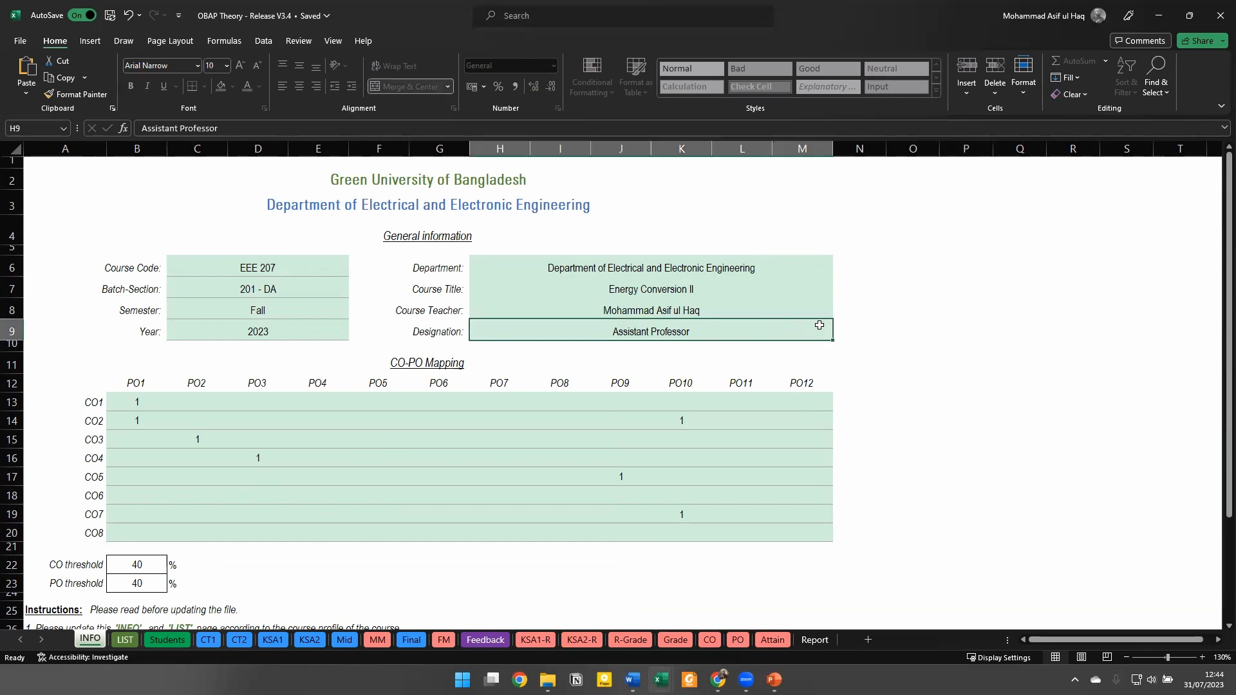
click(811, 312)
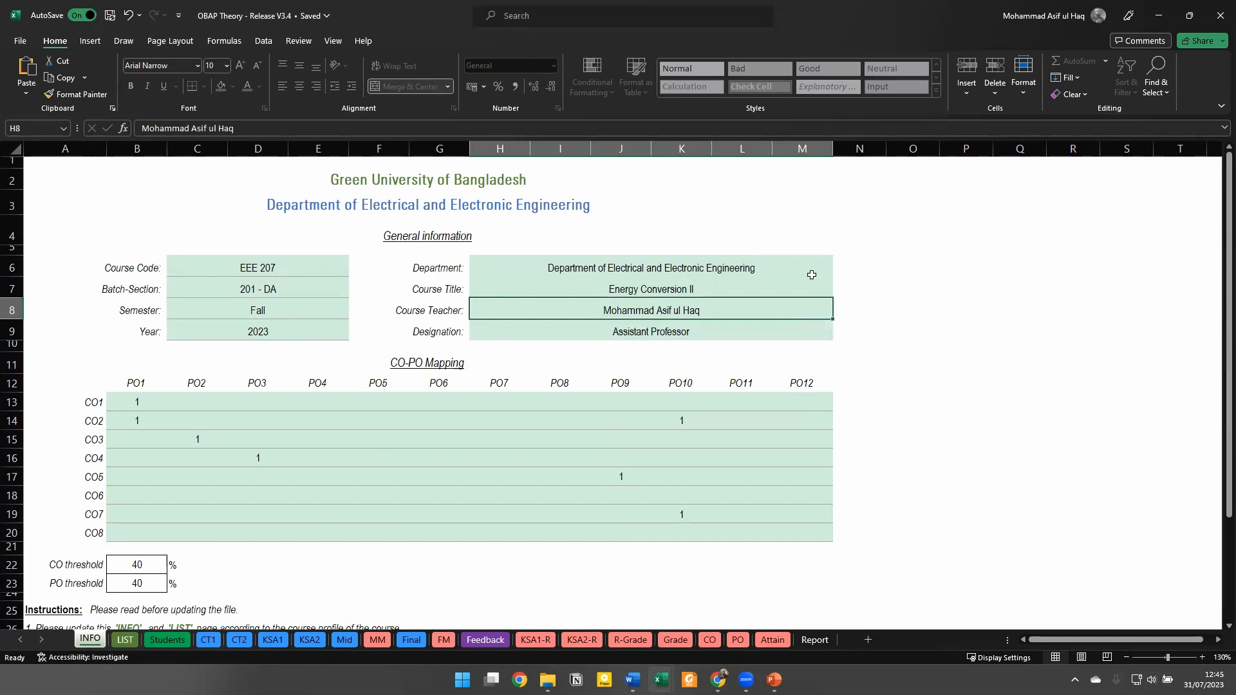
click(786, 291)
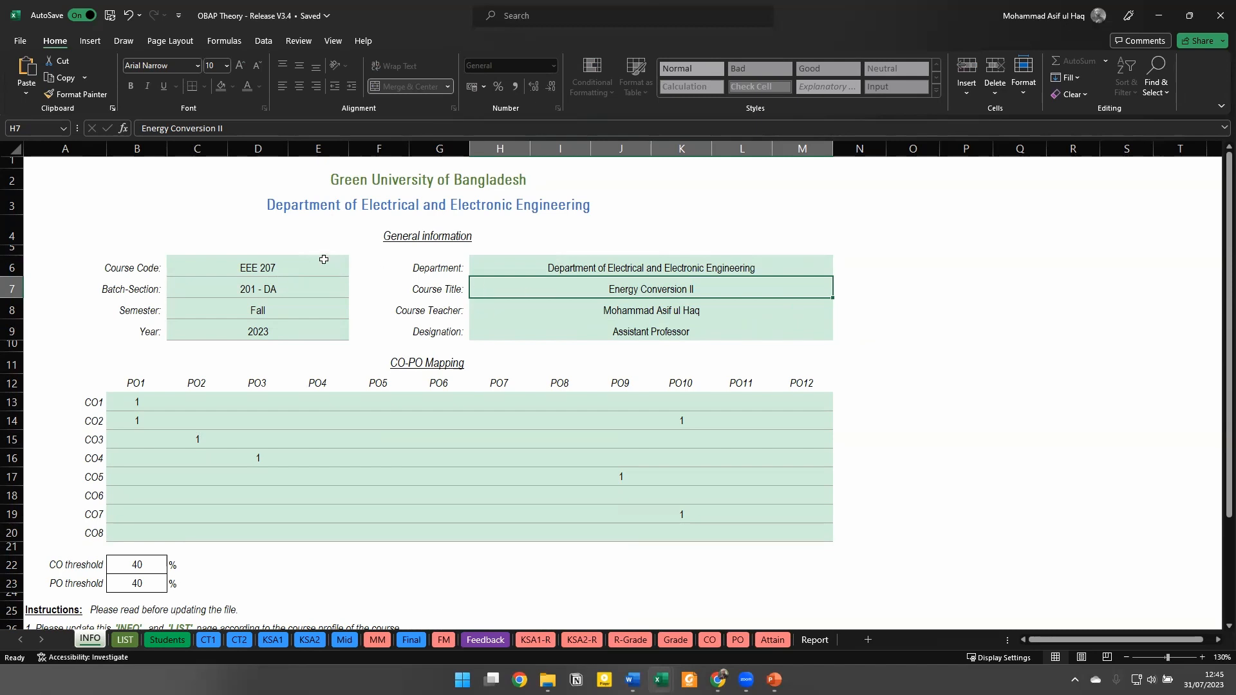
click(277, 273)
click(558, 314)
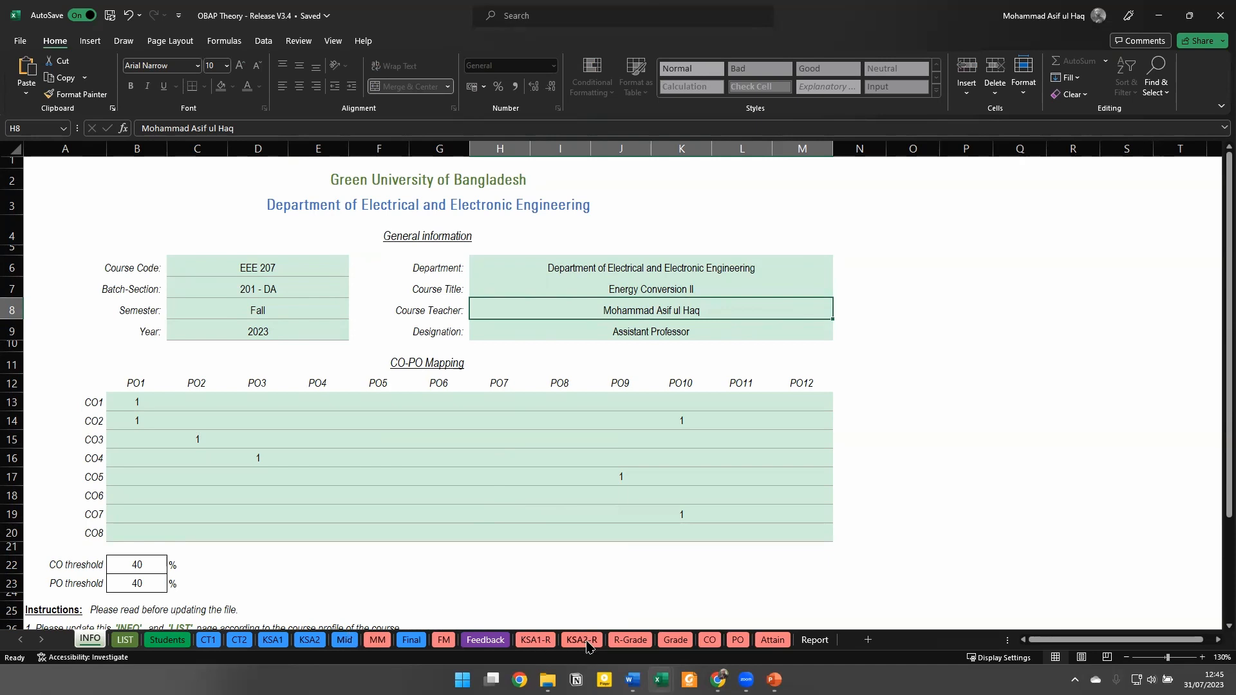
Check the course code, title and teacher in the Grade sheet header and try to edit the course teacher cell there
click(686, 644)
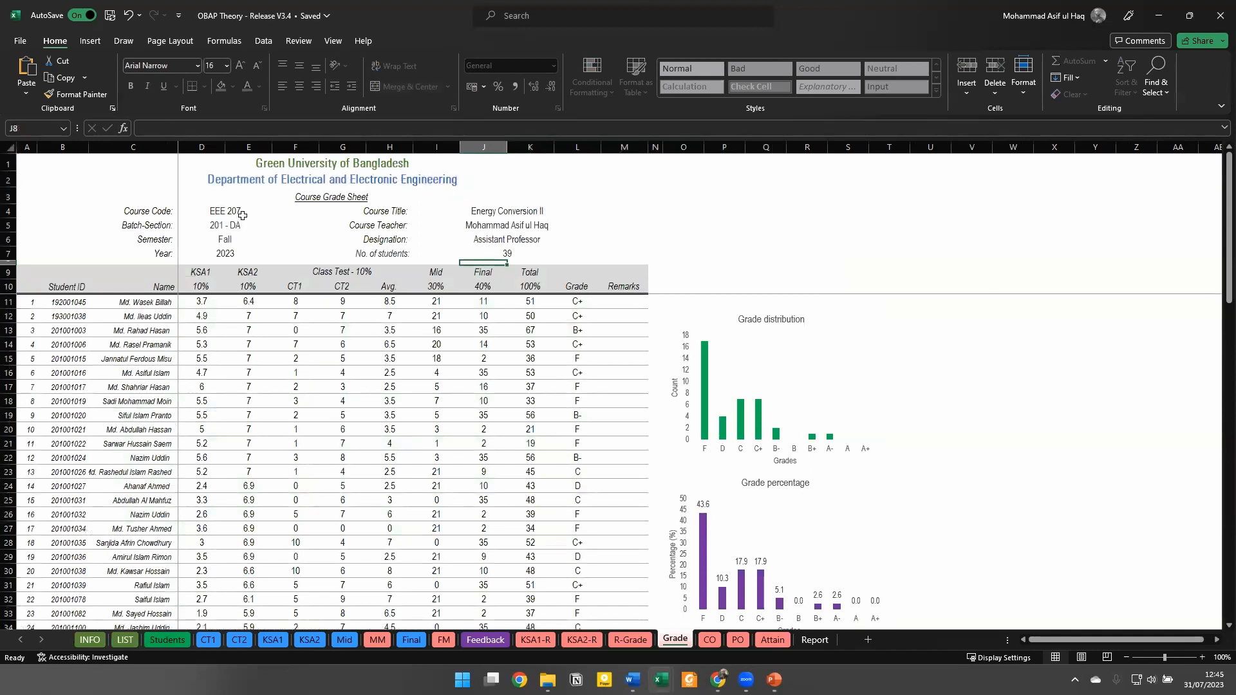
click(242, 215)
click(540, 212)
click(543, 225)
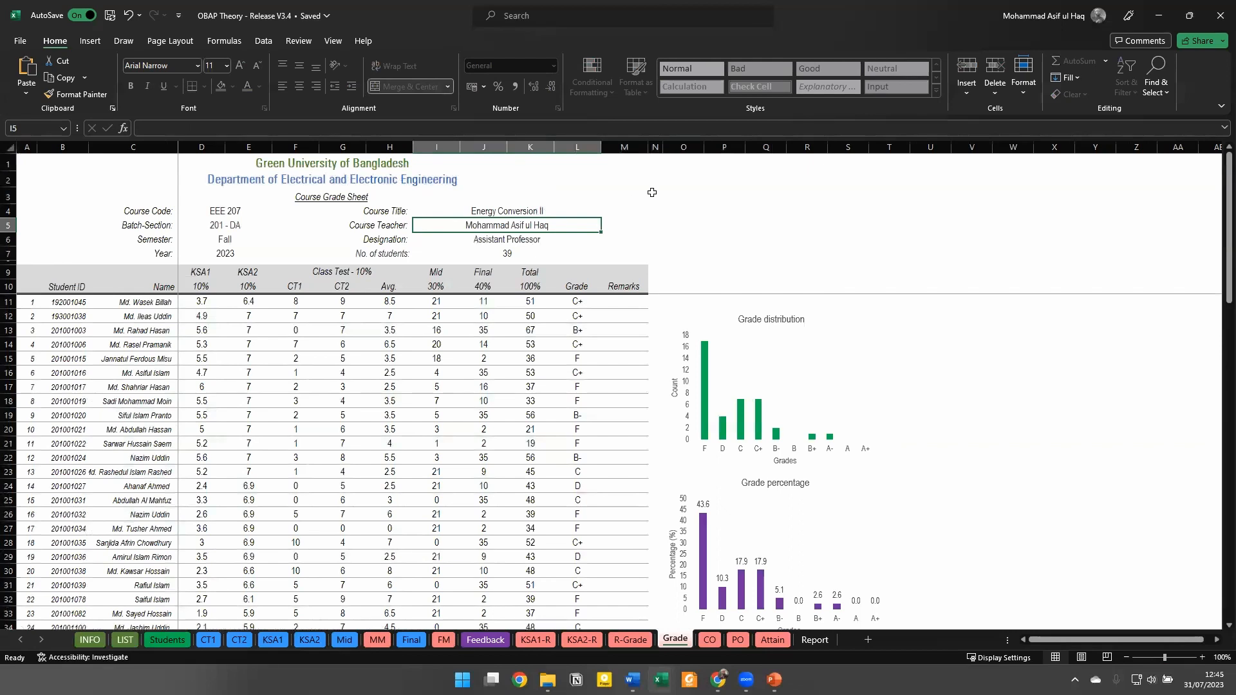
double_click(563, 225)
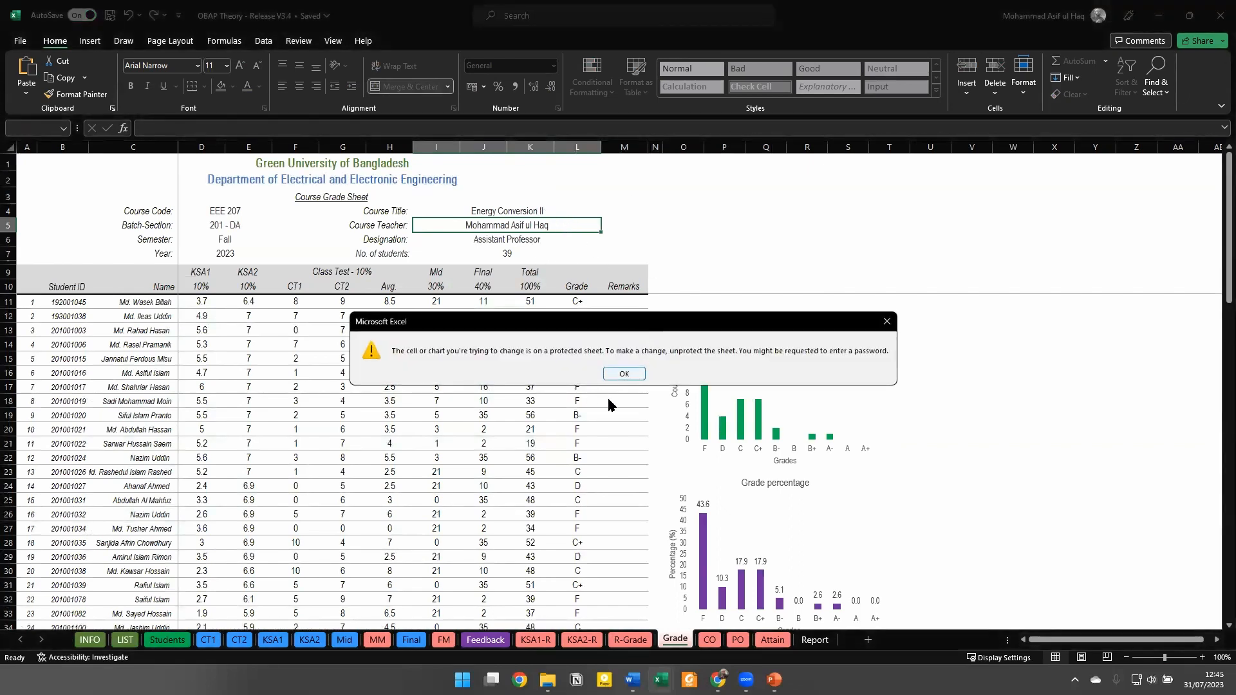
click(617, 376)
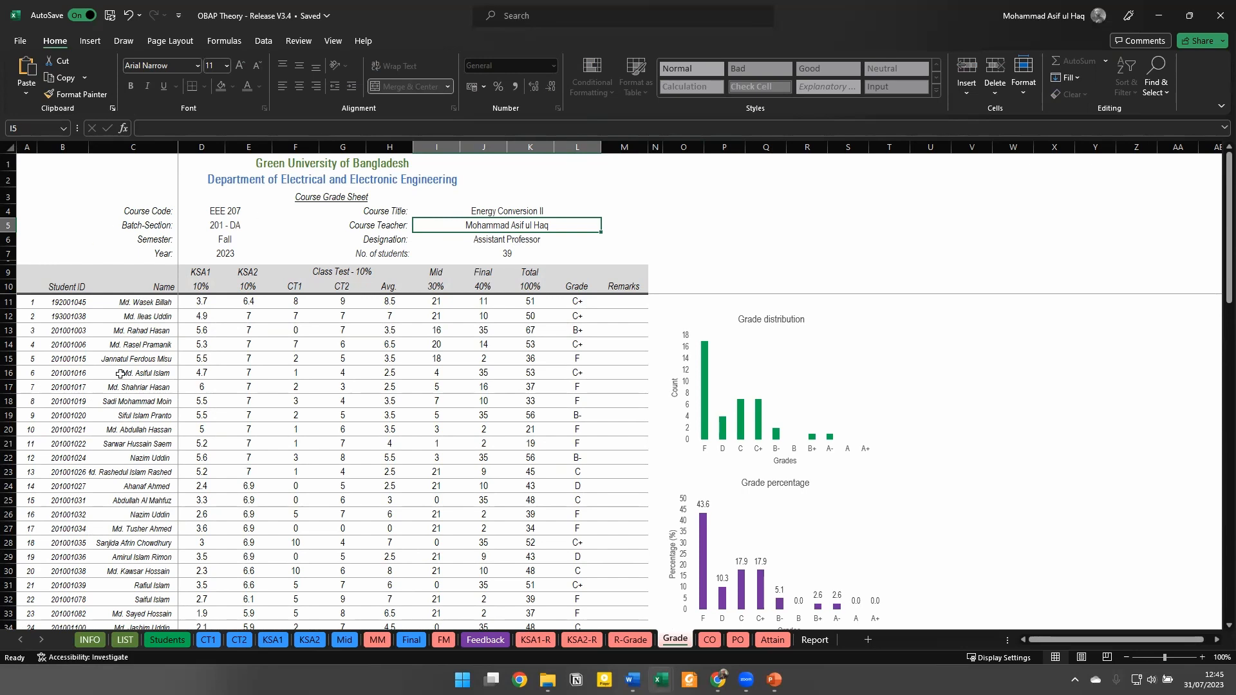
Clear the existing CO-PO mapping entries for CO1 to CO7 across PO1 to PO11 on the INFO sheet
click(90, 639)
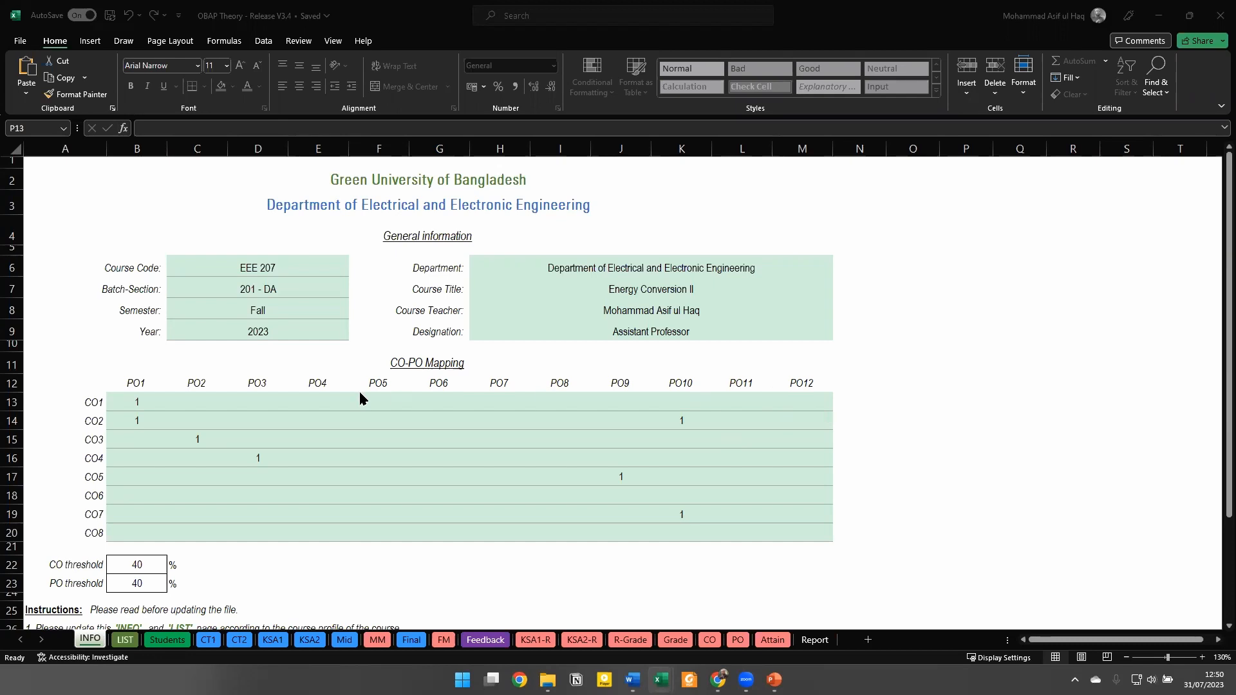
scroll(341, 438, down, 1)
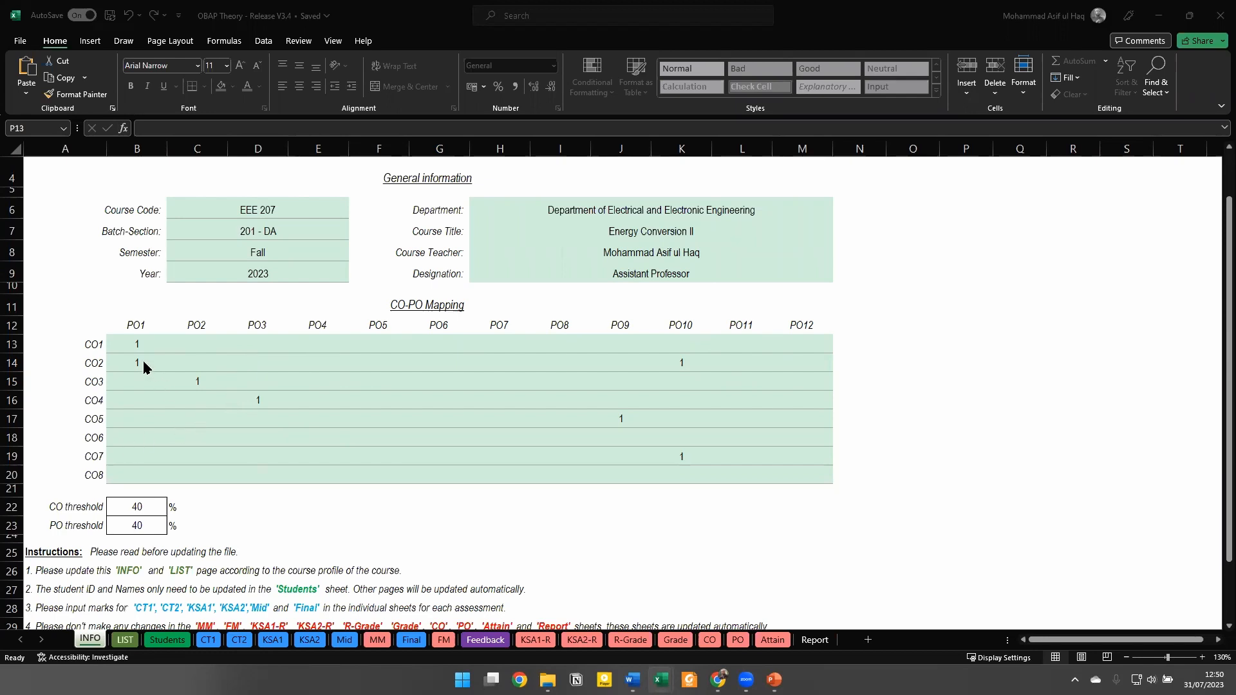
click(150, 342)
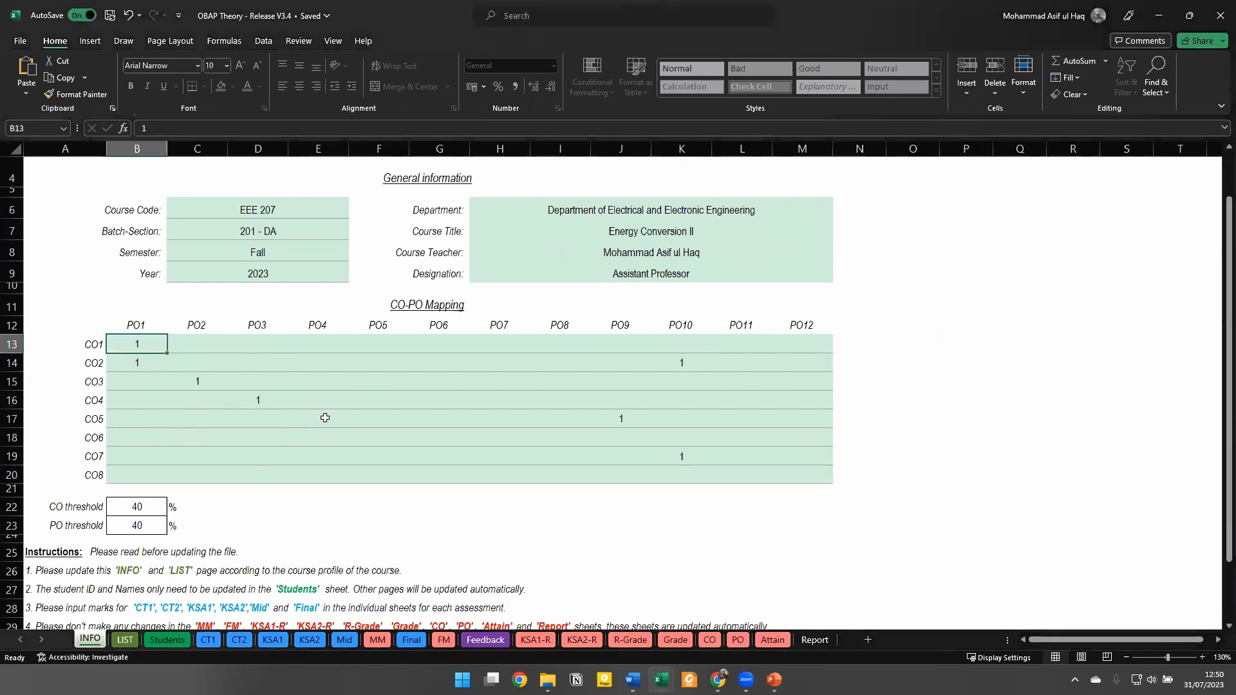
key(shift+Down)
key(shift+Down)
key(shift+Down)
key(shift+Down)
key(shift+Down)
key(shift+Down)
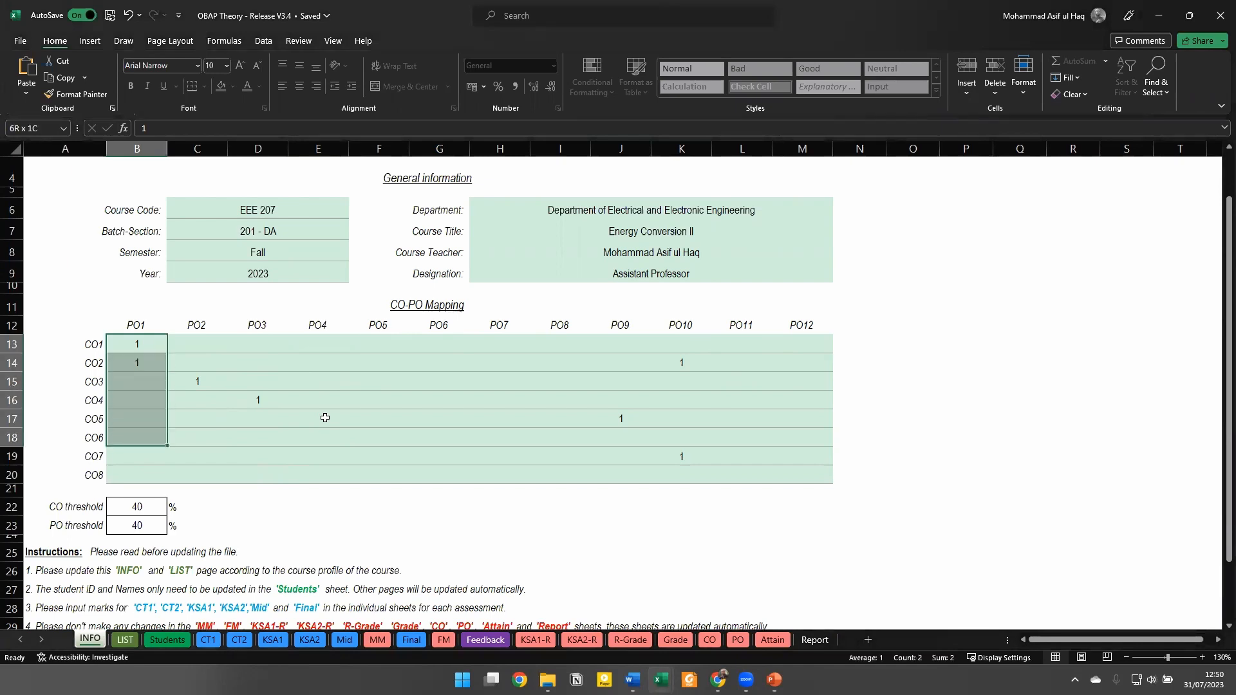
key(shift+Right)
key(shift+Right)
key(shift+Right)
key(shift+Right)
key(shift+Right)
key(shift+Right)
key(shift+Right)
key(shift+Right)
key(shift+Right)
key(shift+Right)
key(shift+Right)
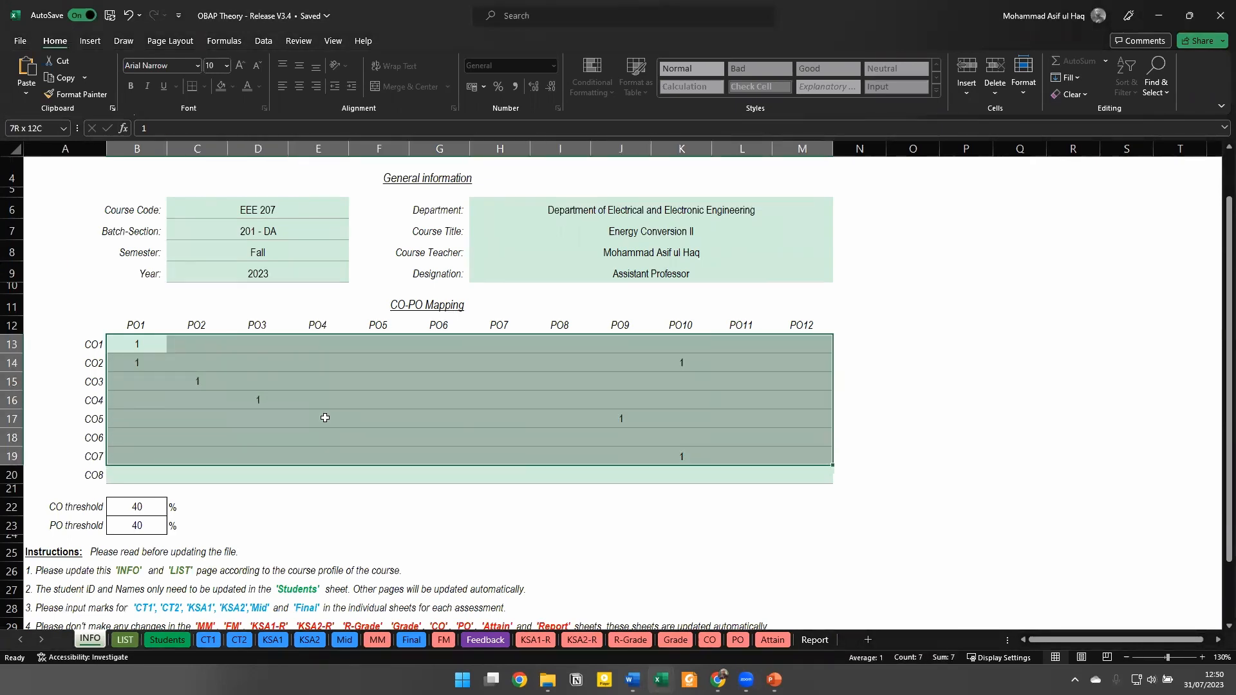
key(shift+Left)
key(Delete)
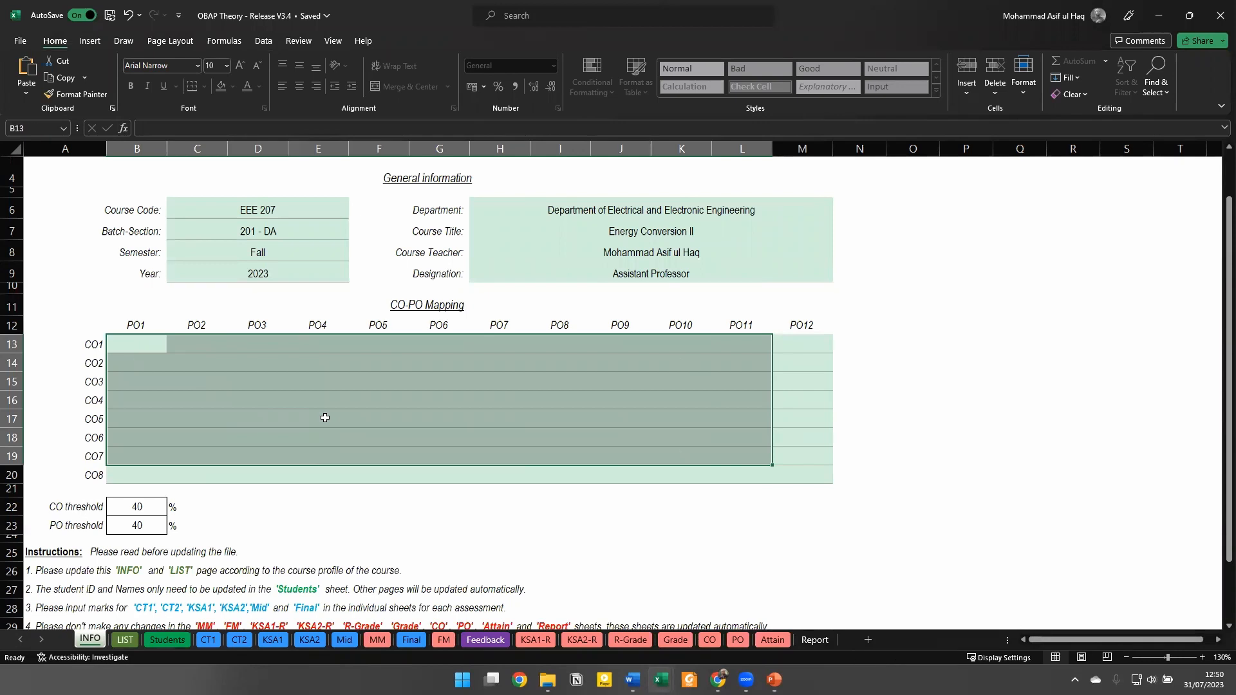
click(316, 419)
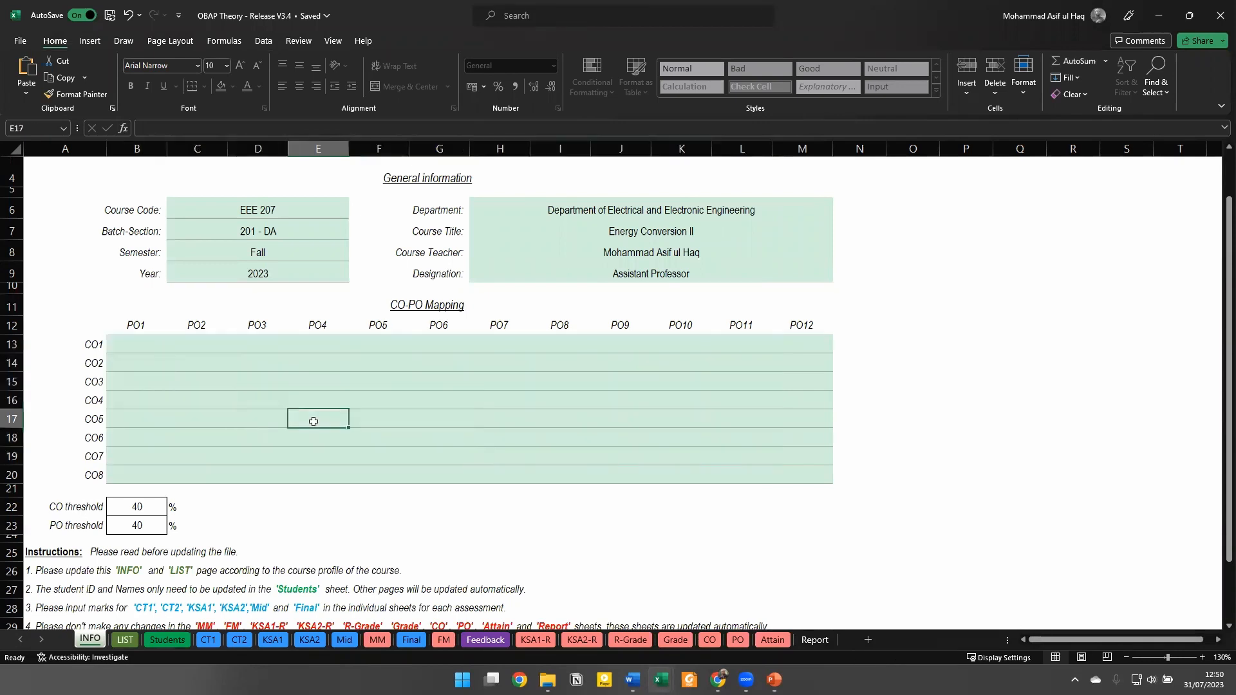
click(145, 343)
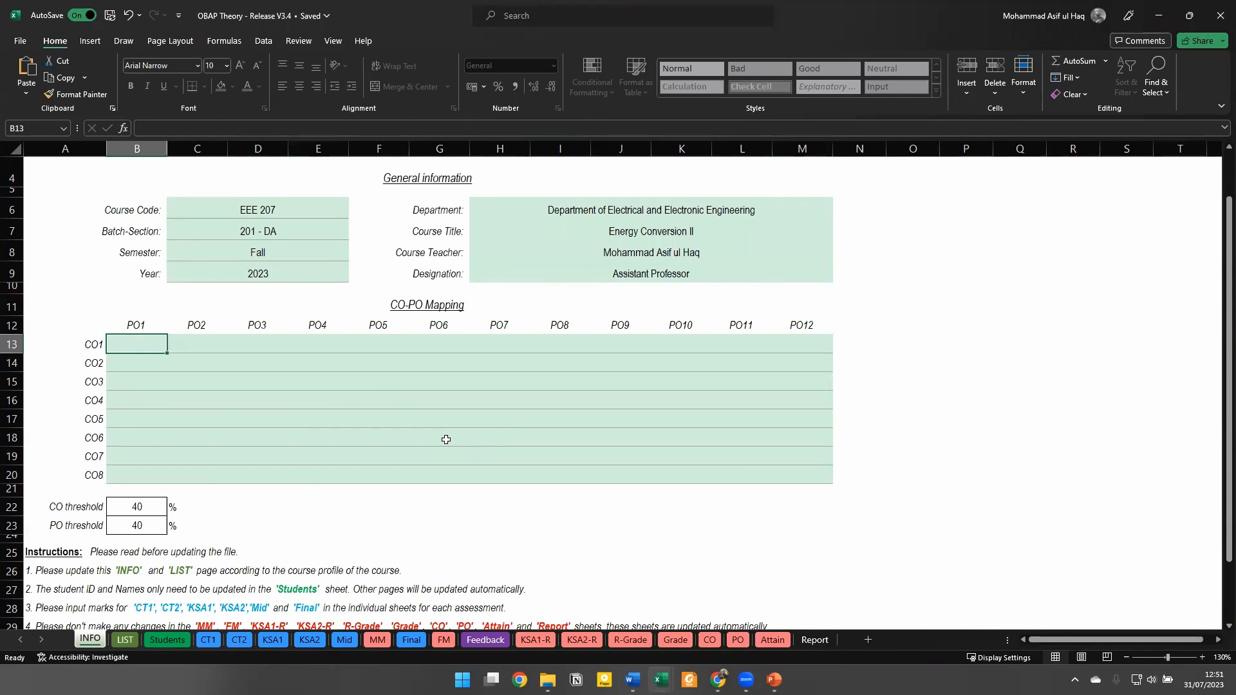
Switch to the course profile document in Word and examine the CO to PO mapping table for CO1 to CO7
key(alt+Tab)
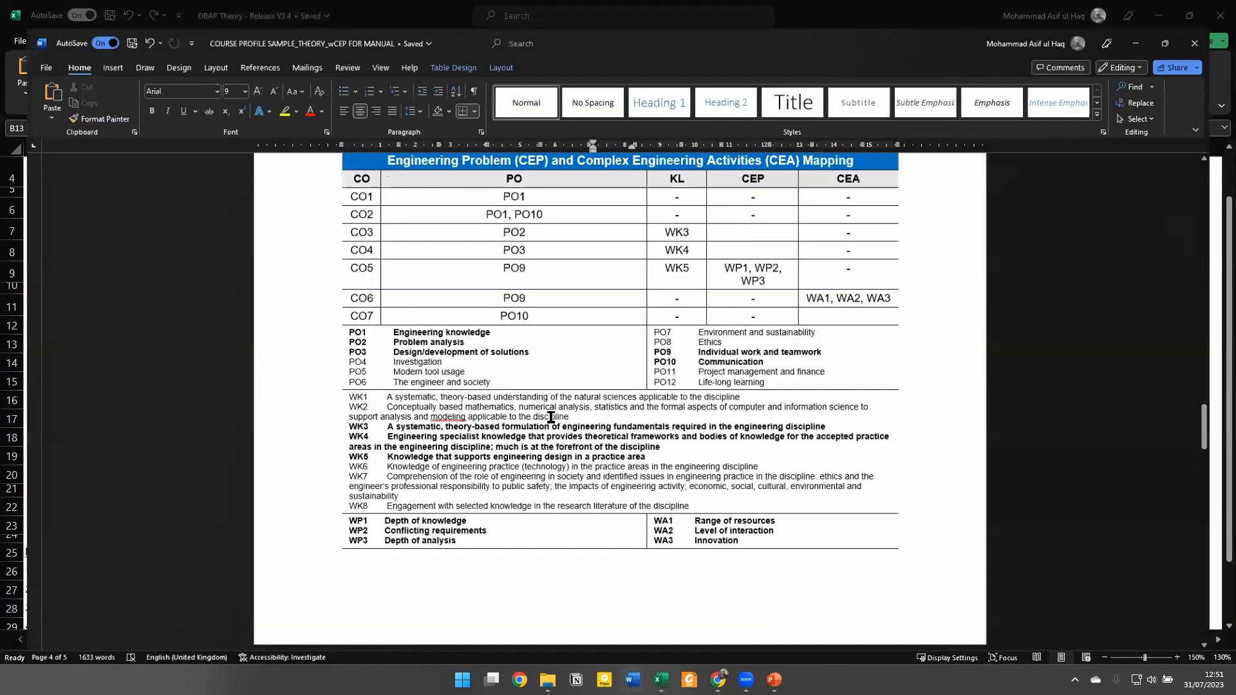
scroll(550, 417, up, 10)
scroll(551, 417, up, 10)
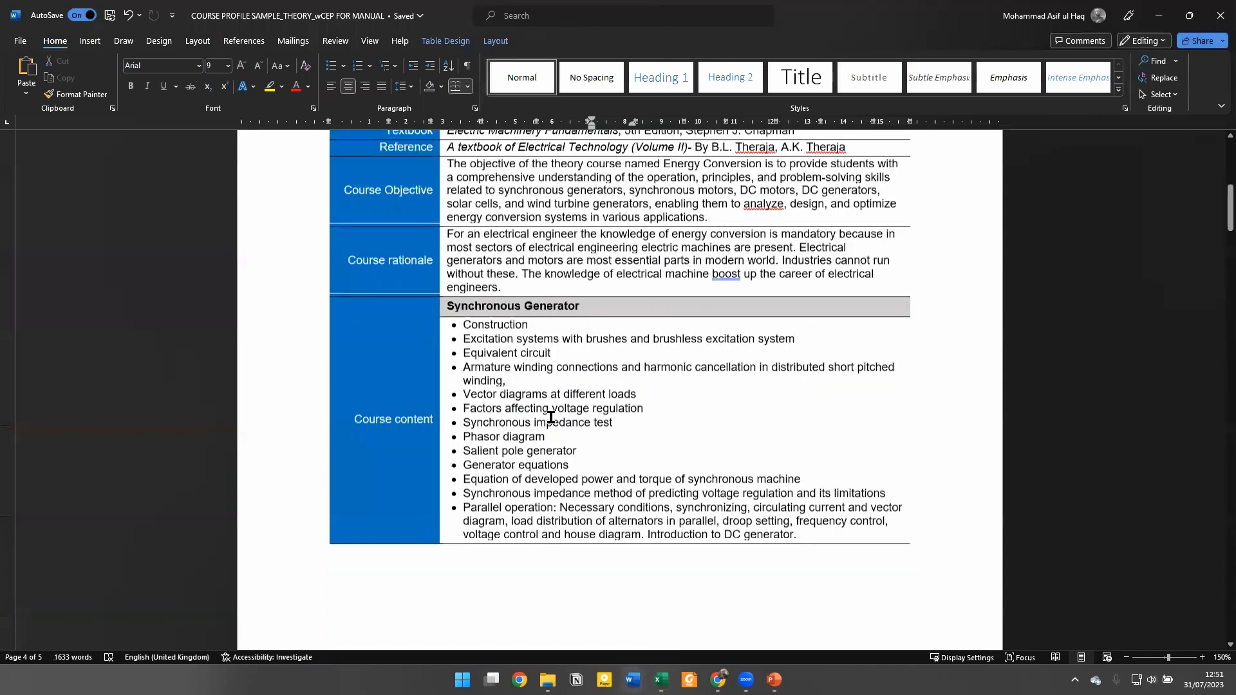
scroll(551, 417, up, 5)
scroll(560, 432, down, 12)
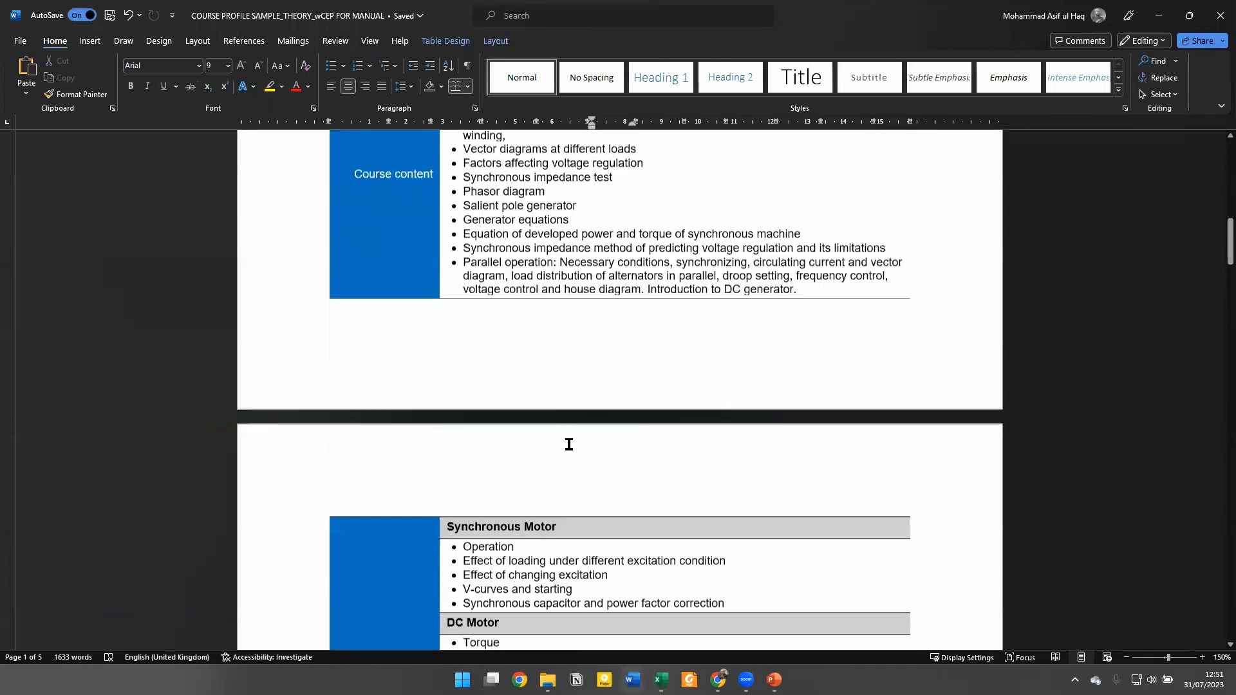
scroll(568, 444, down, 15)
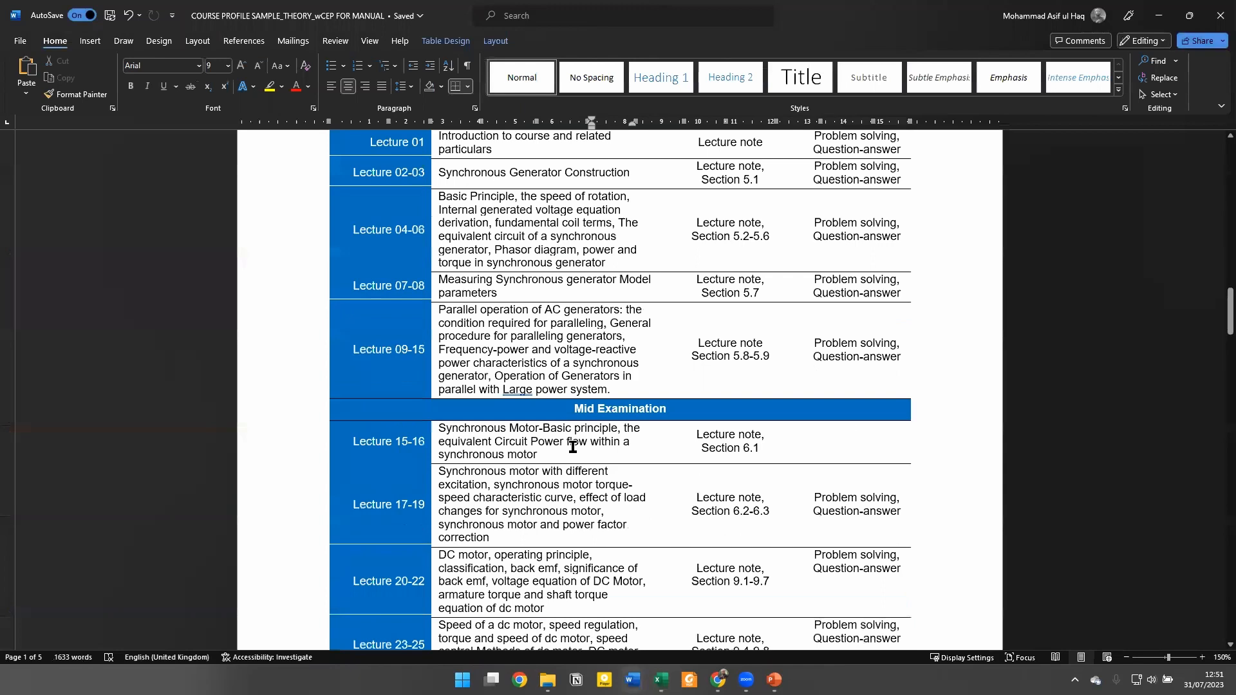
scroll(572, 449, down, 10)
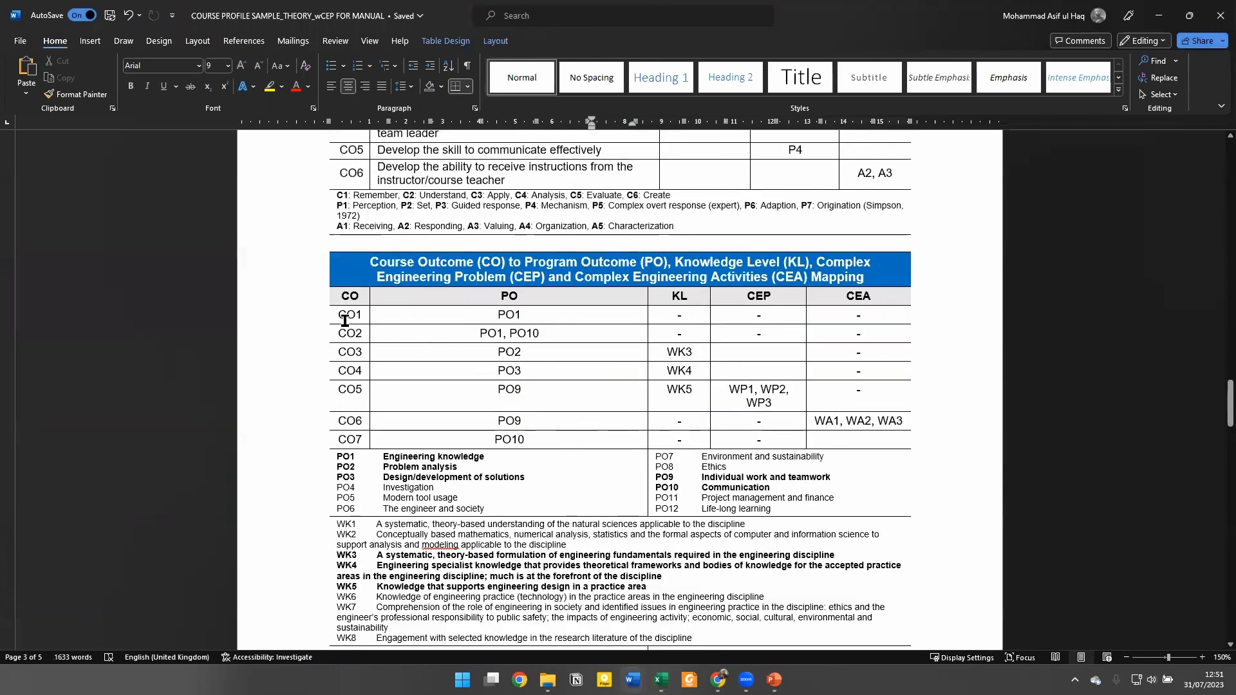
drag(343, 317, 551, 439)
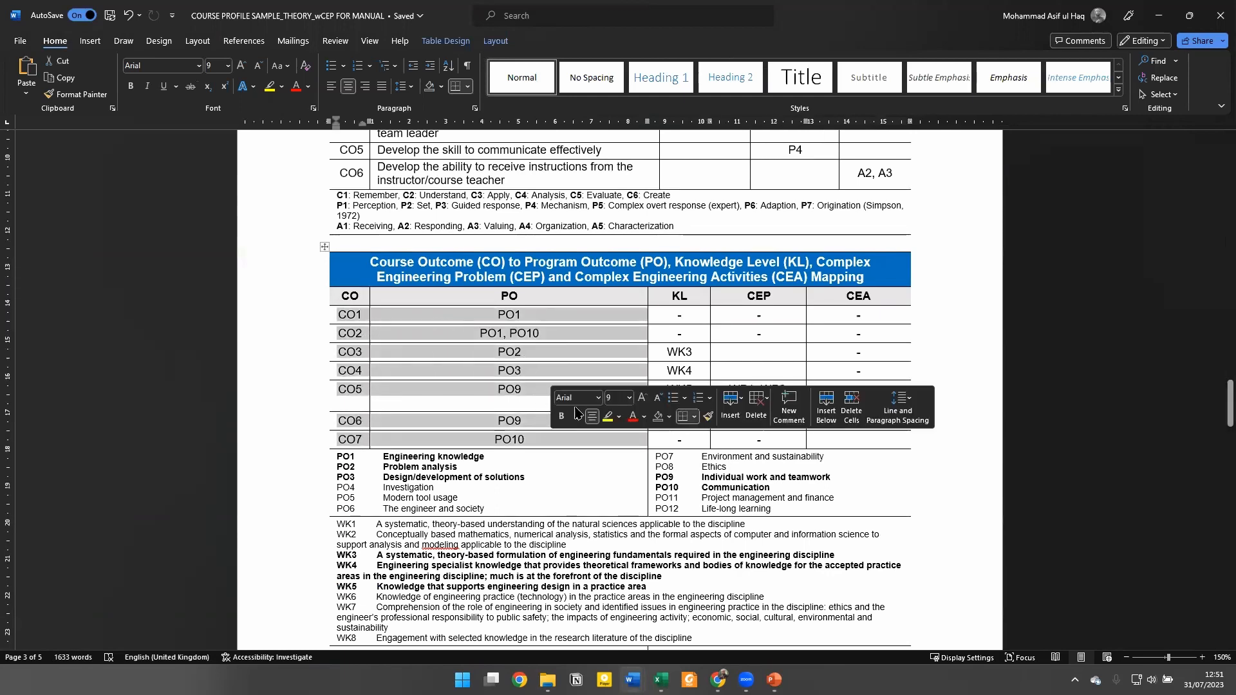
click(571, 331)
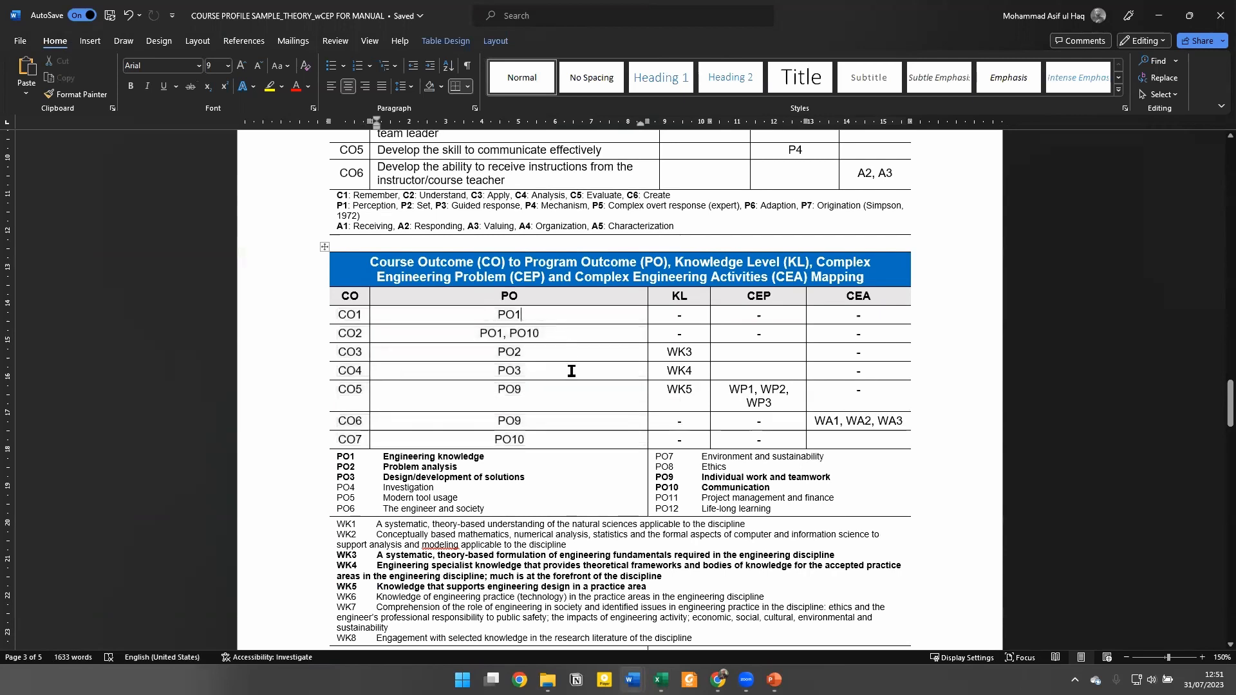
Return to the OBAP Theory workbook in Excel and enter 1 for CO1 under PO1 in the CO-PO mapping
scroll(614, 377, down, 2)
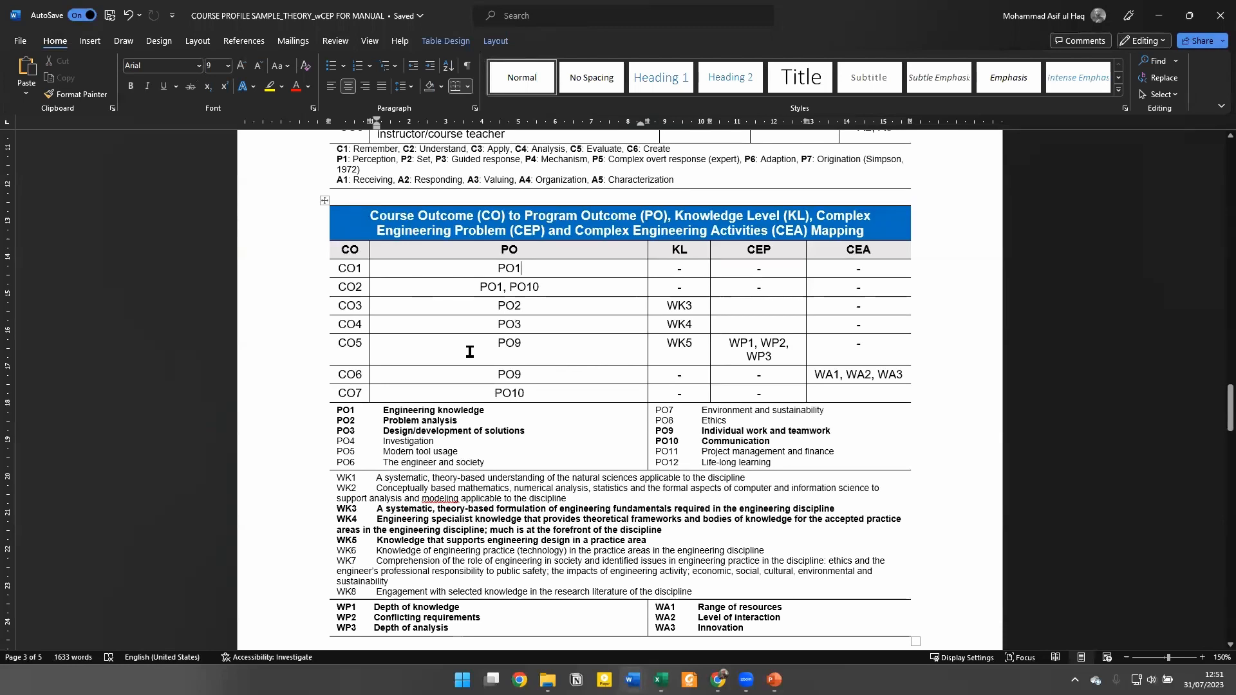
key(alt+Tab)
click(141, 416)
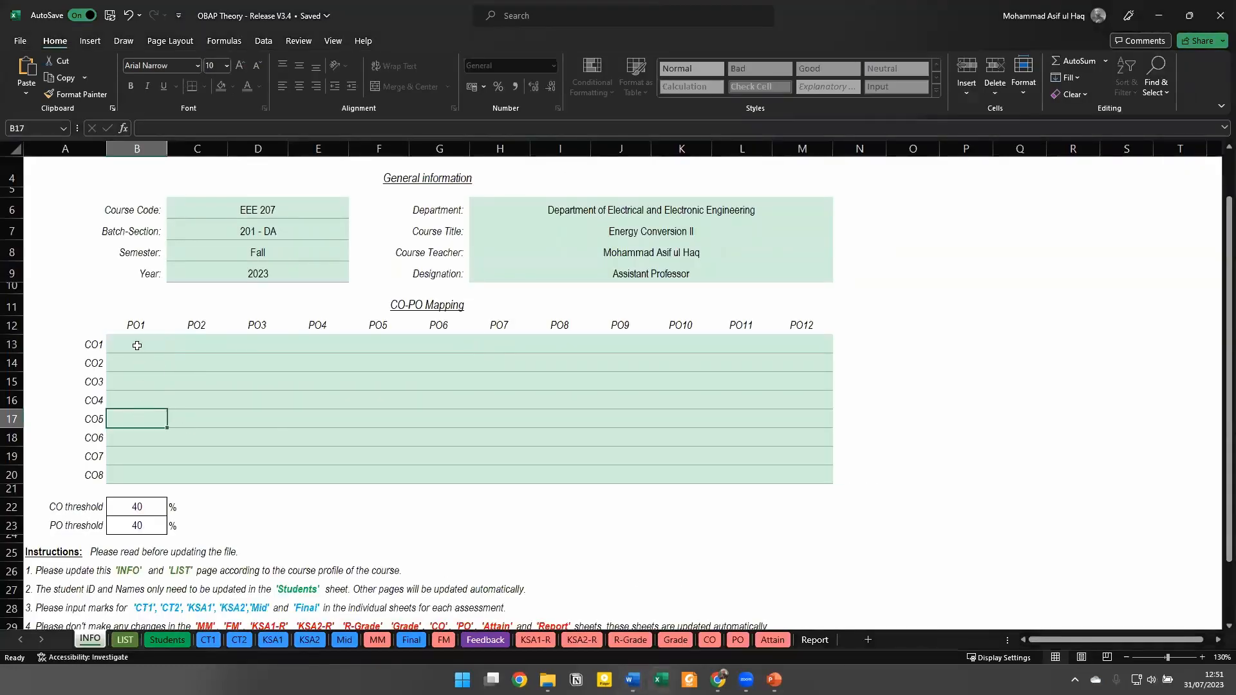
click(137, 345)
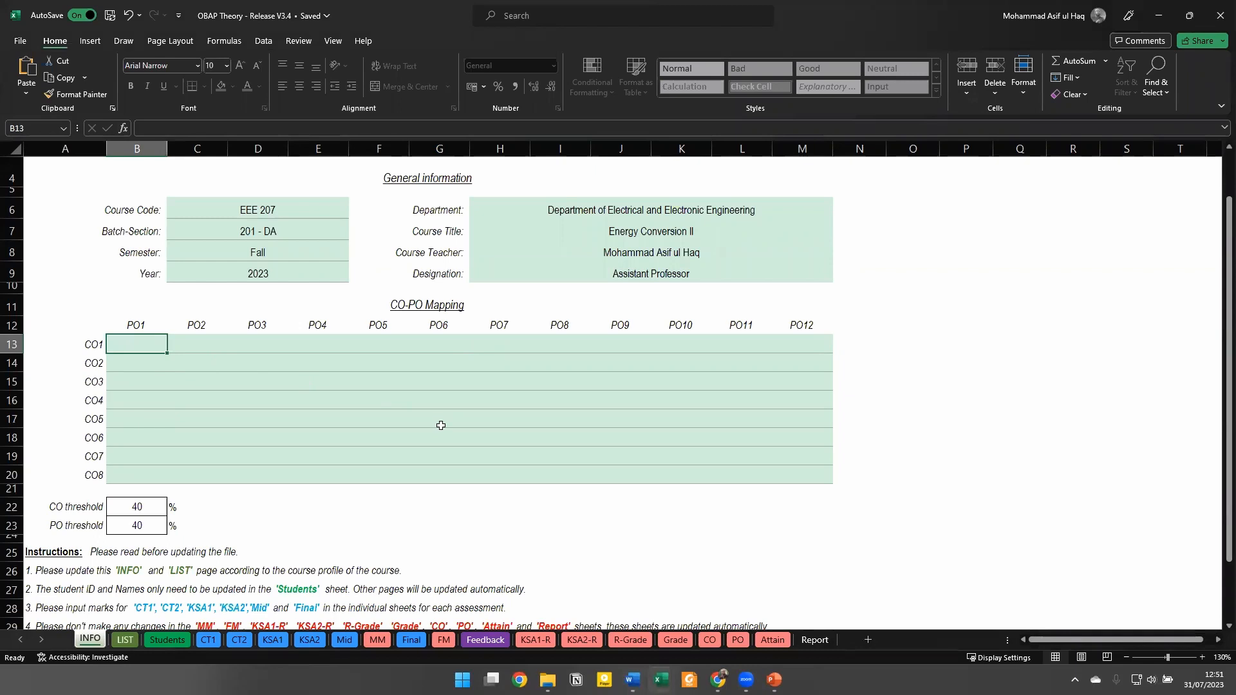
text(1)
key(Return)
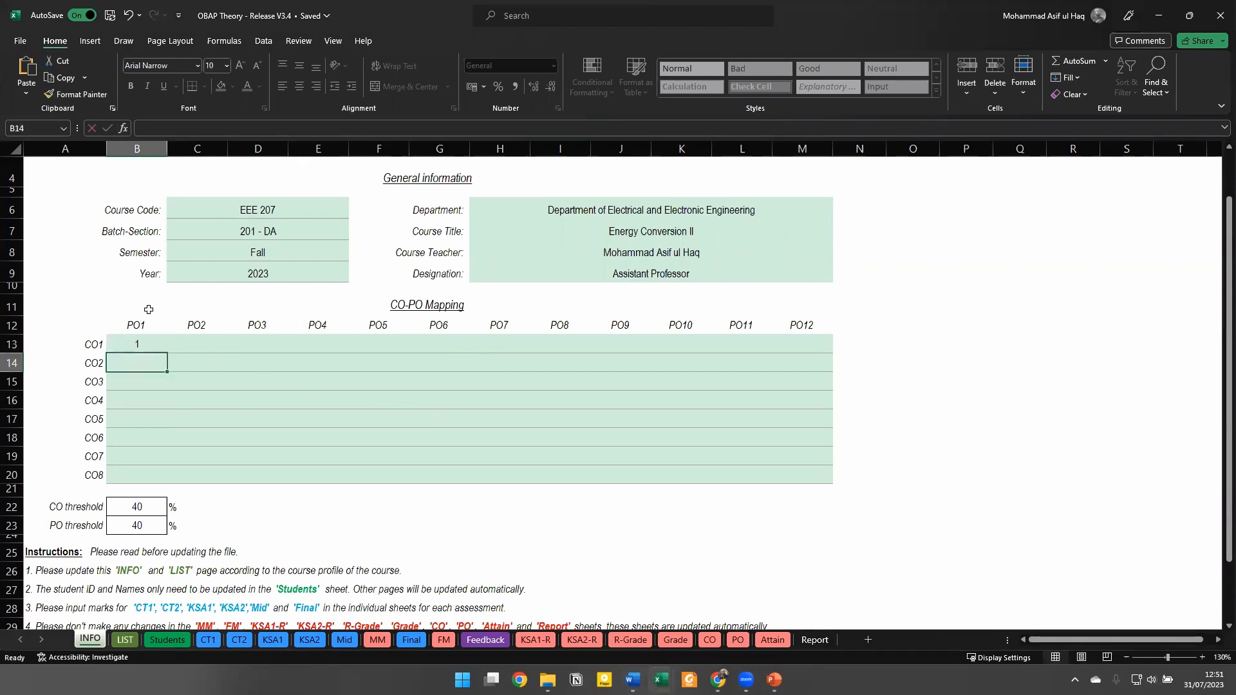
click(124, 349)
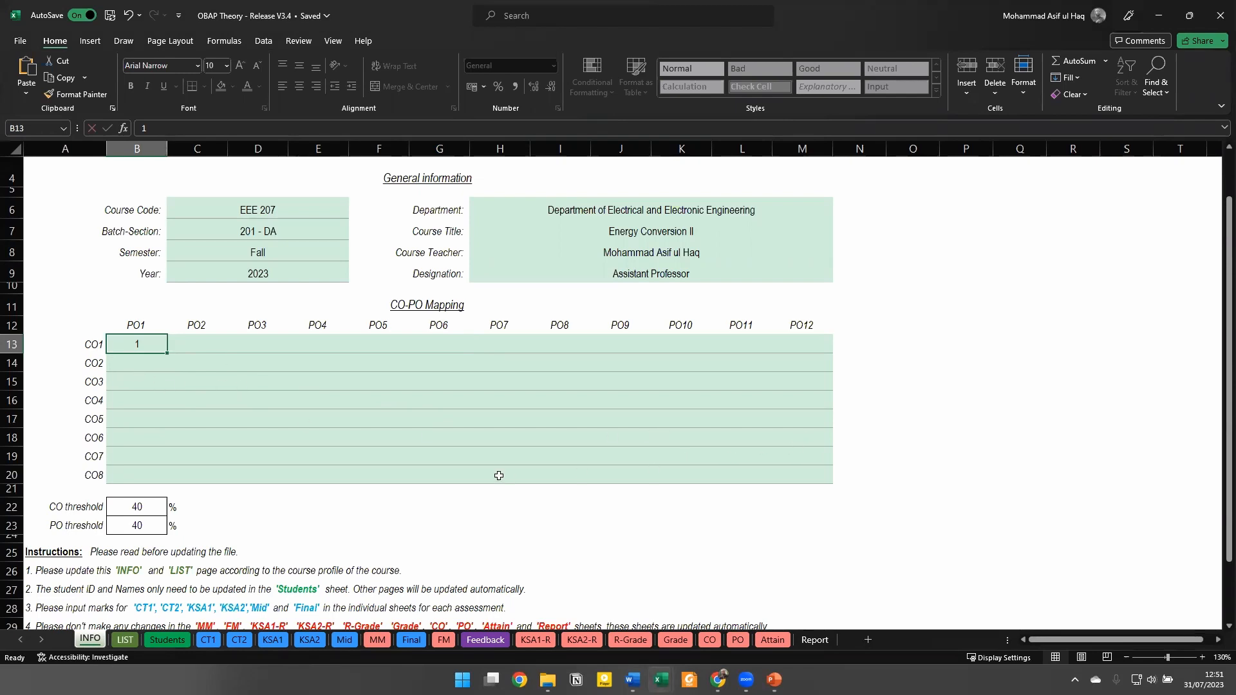
Check the CO2 row of the Word course profile's mapping table and enter 1 for CO2 under PO1 and PO10 in the workbook
key(alt+Tab)
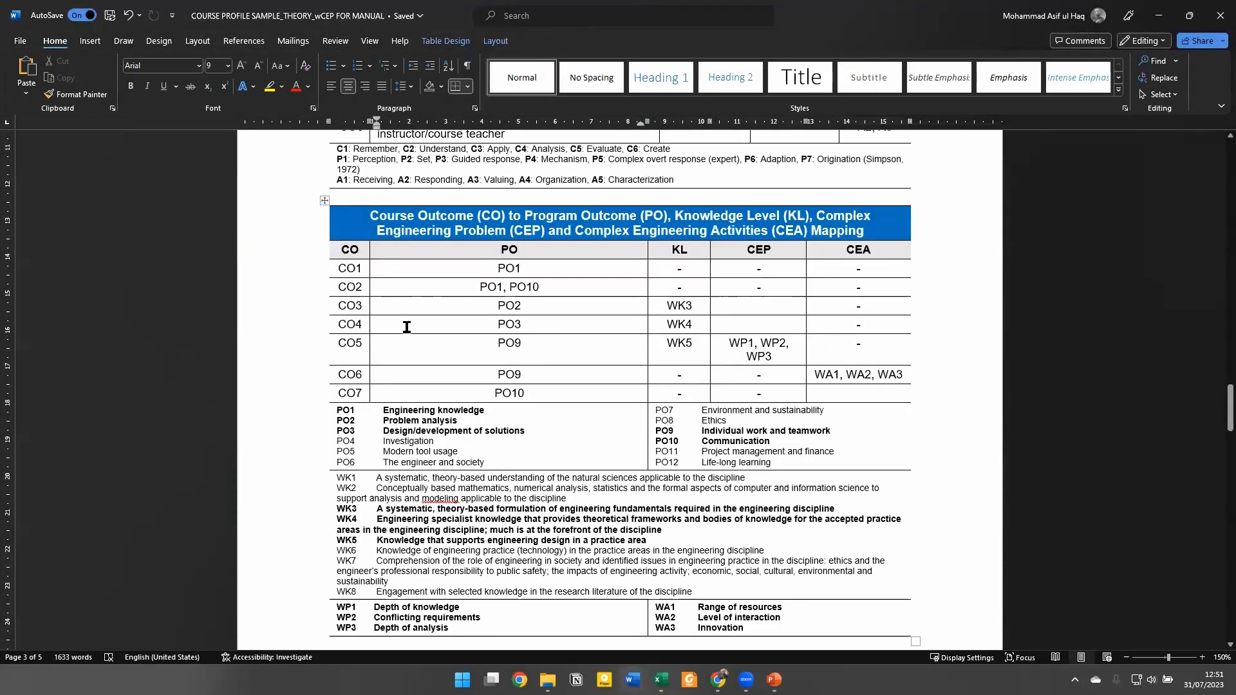
click(359, 288)
drag(337, 286, 559, 289)
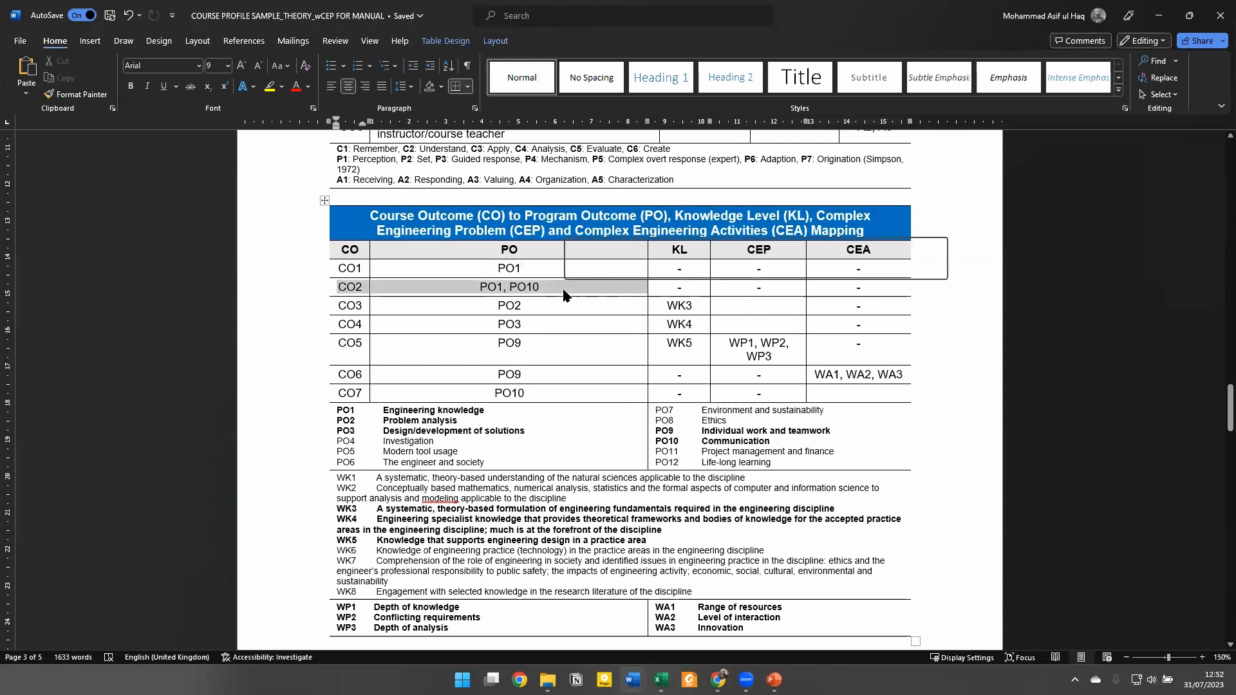
click(556, 295)
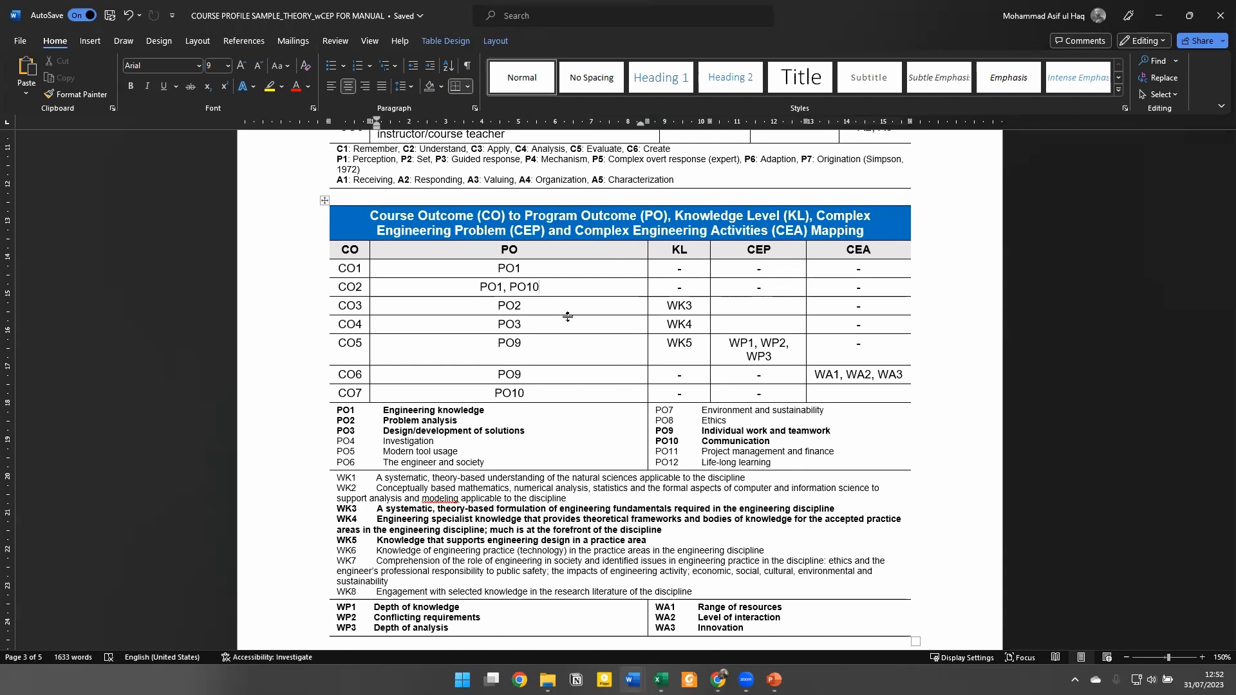
drag(347, 287, 458, 292)
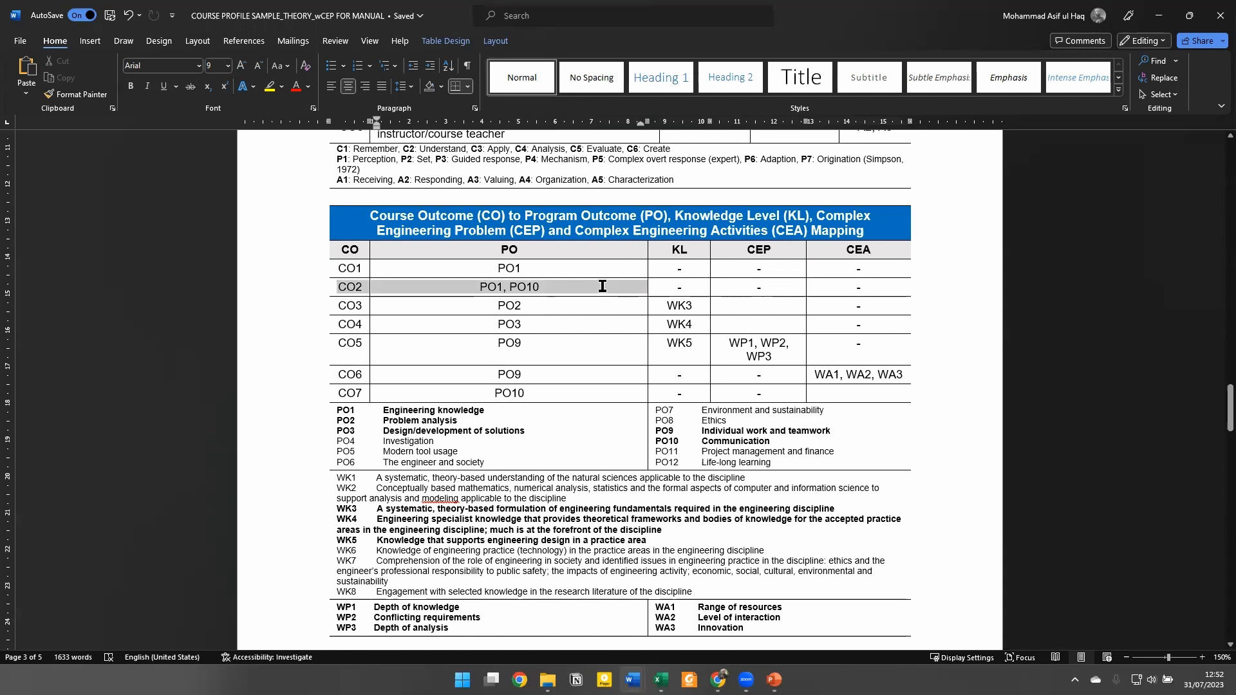
key(alt+Tab)
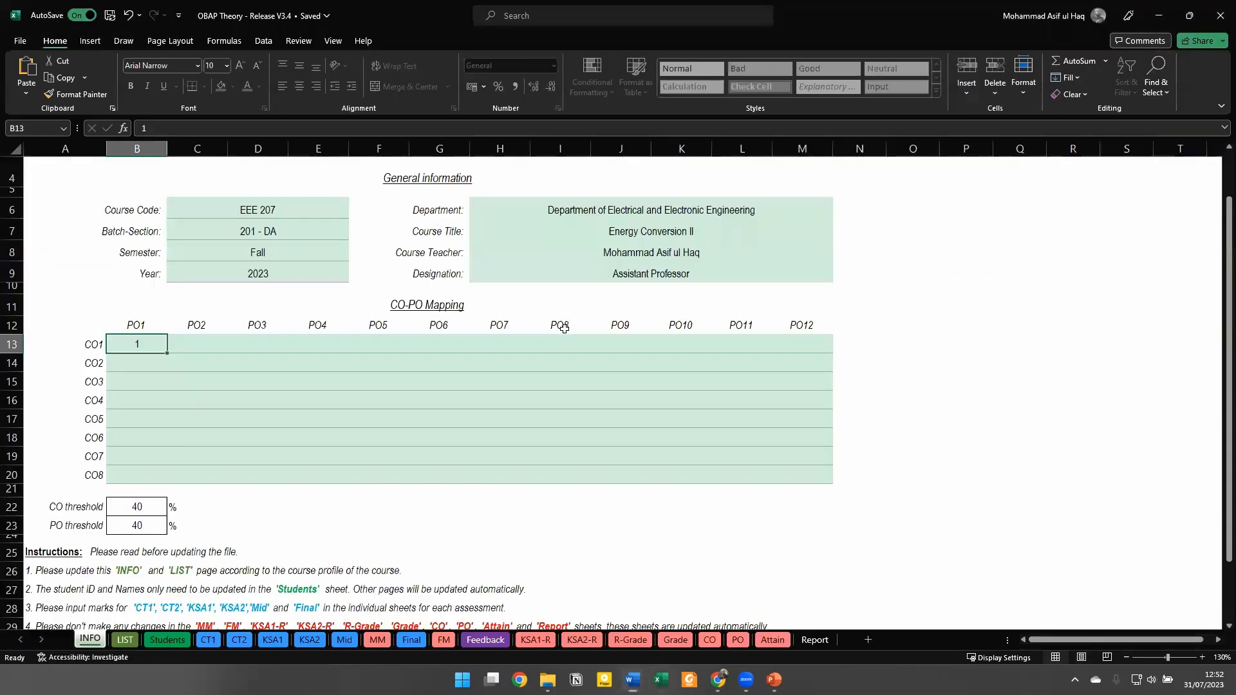
click(146, 369)
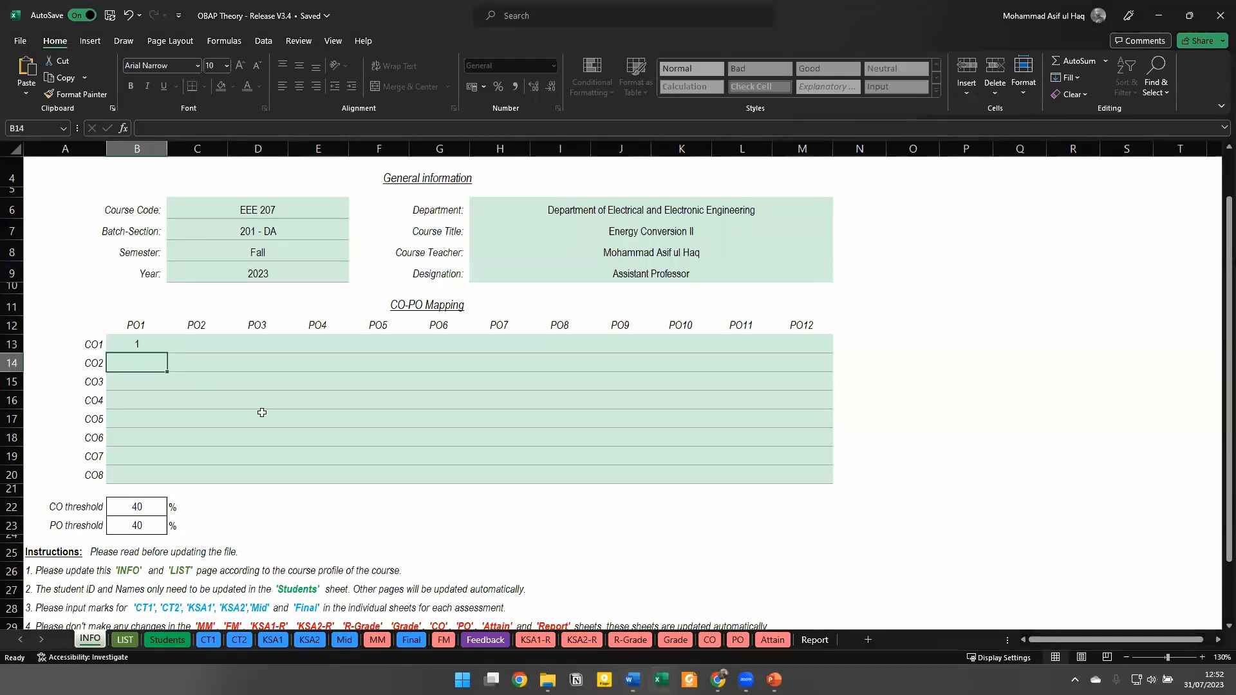
text(1)
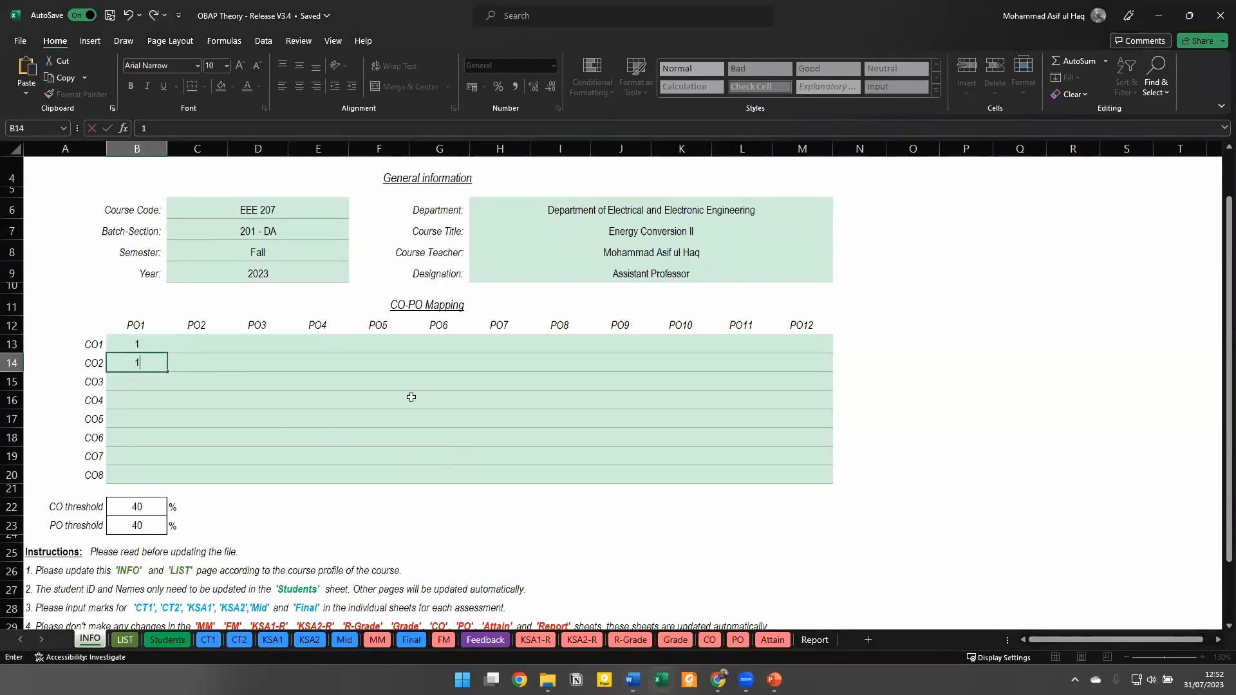
click(679, 363)
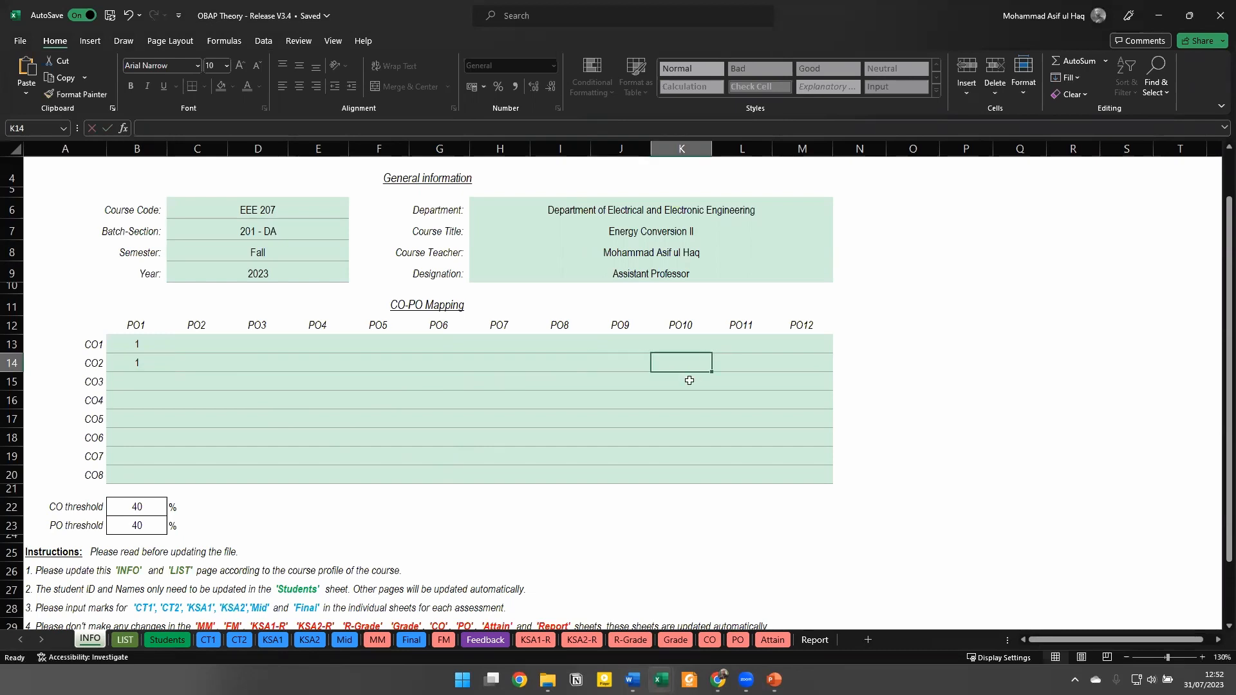
text(1)
click(94, 362)
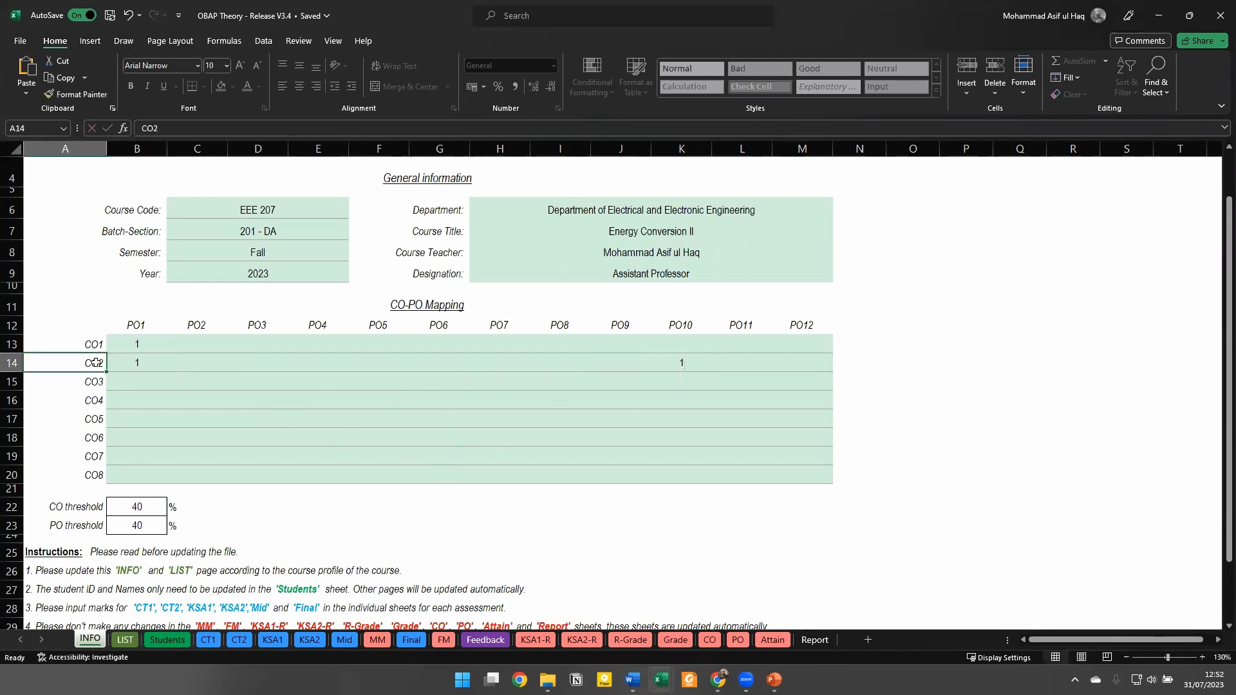
click(12, 362)
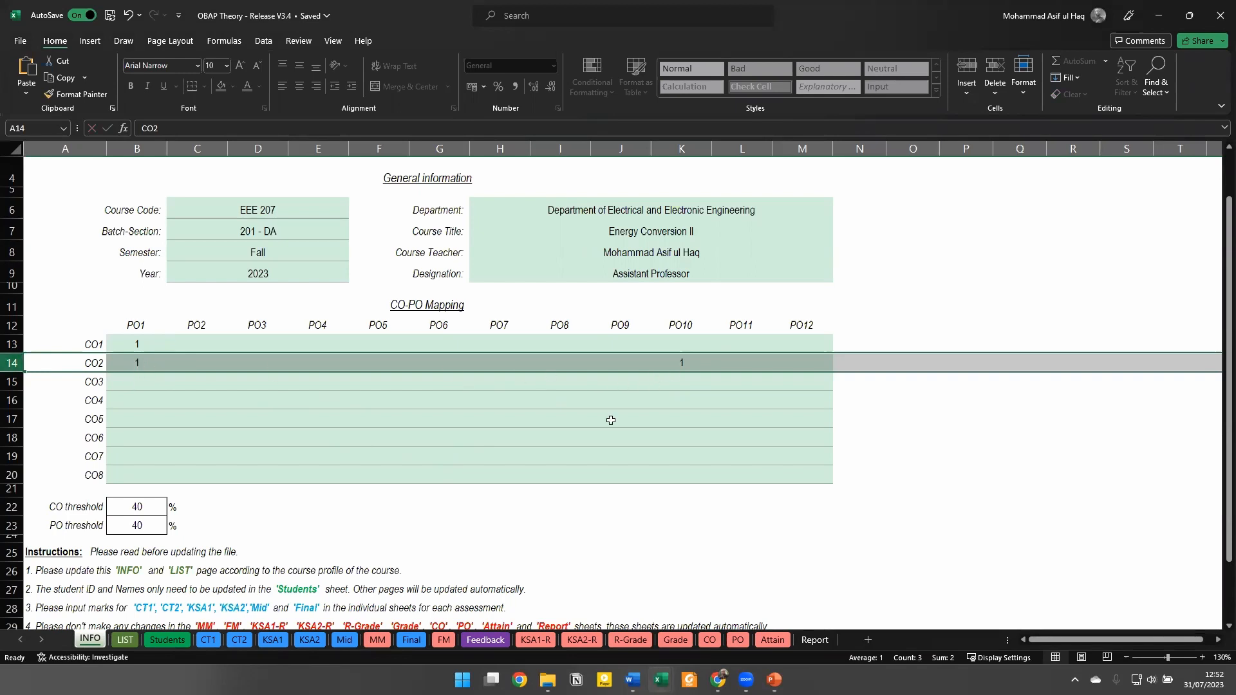
click(541, 389)
Check CO3 in the course profile's mapping table and enter 1 for CO3 under PO2 on the INFO sheet
key(alt+Tab)
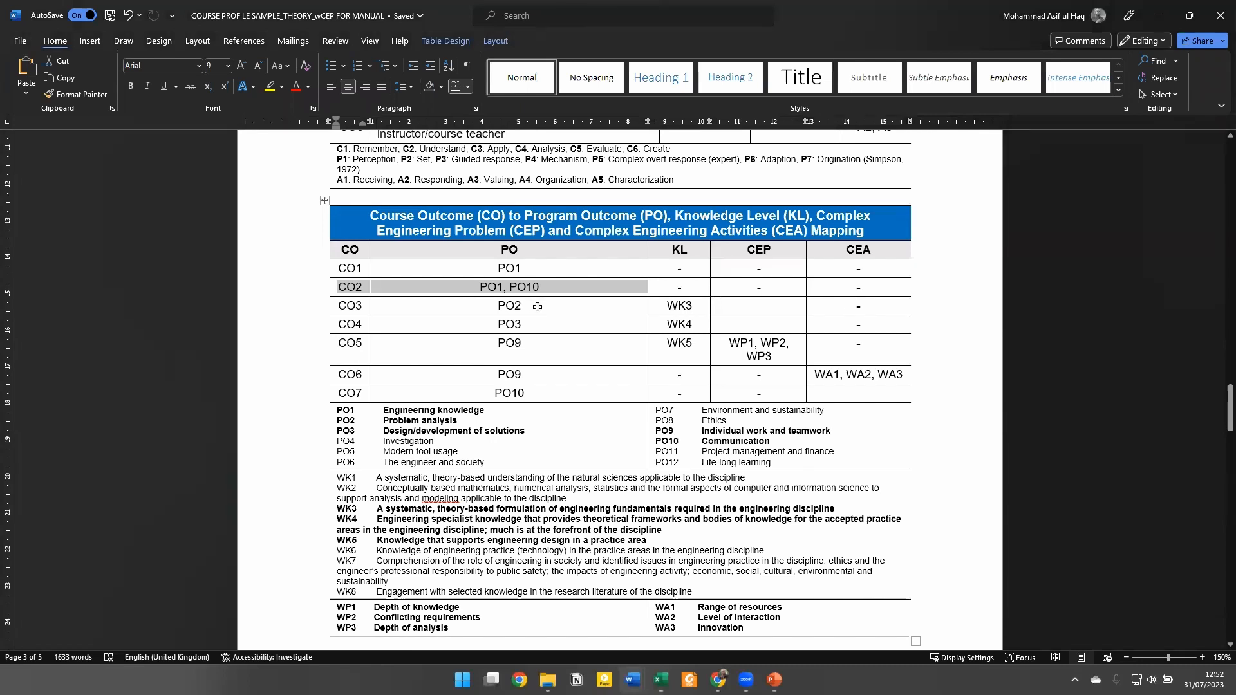
key(alt+Tab)
click(198, 384)
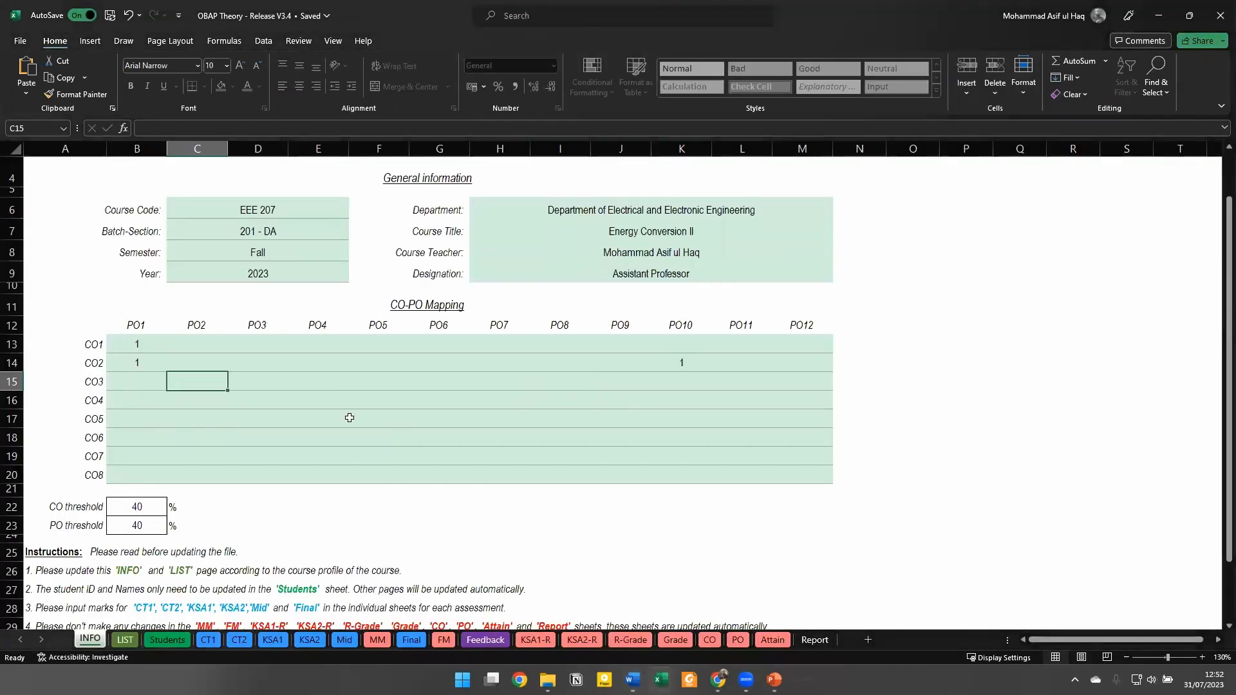
text(1)
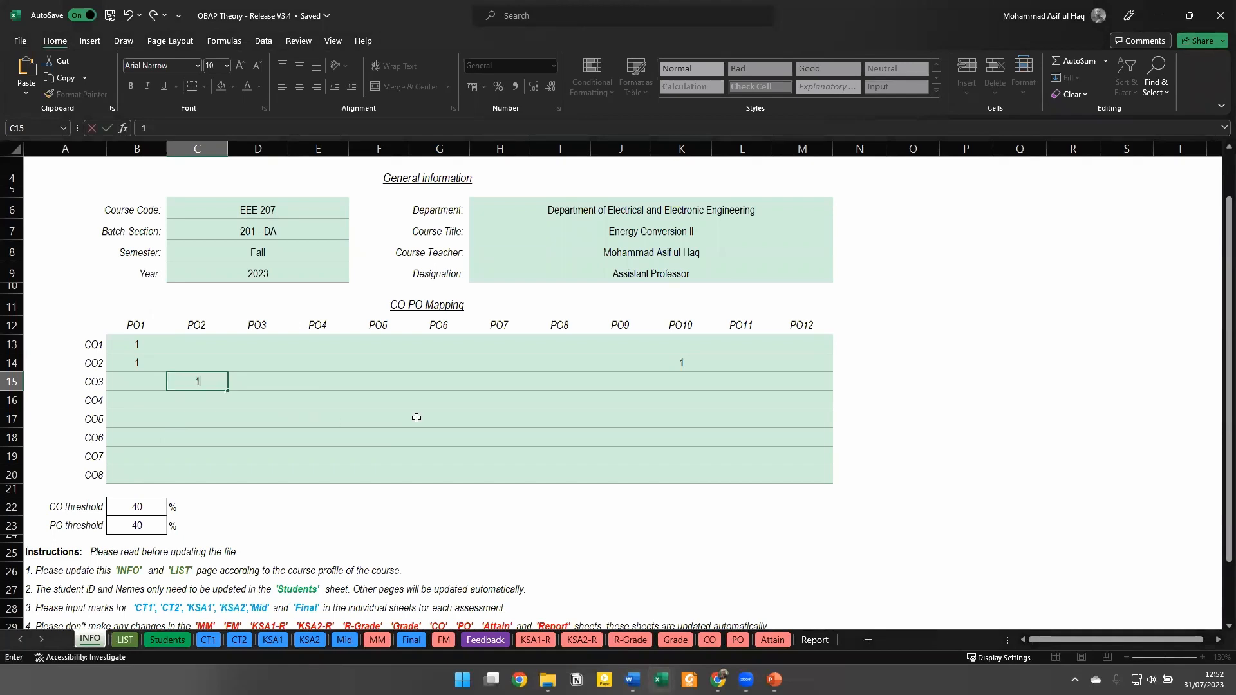
Check the CO4 row in the course profile and enter 1 for CO4 under PO3 in the CO-PO mapping
key(alt+Tab)
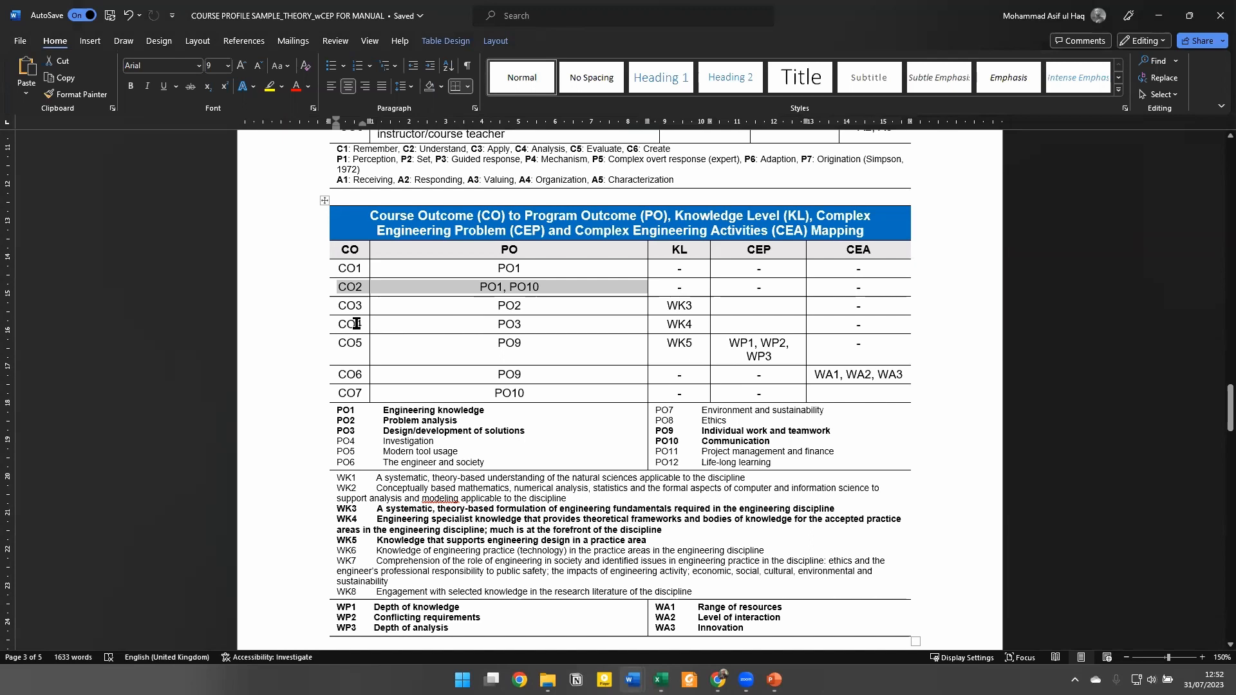
drag(341, 324, 551, 323)
key(alt+Tab)
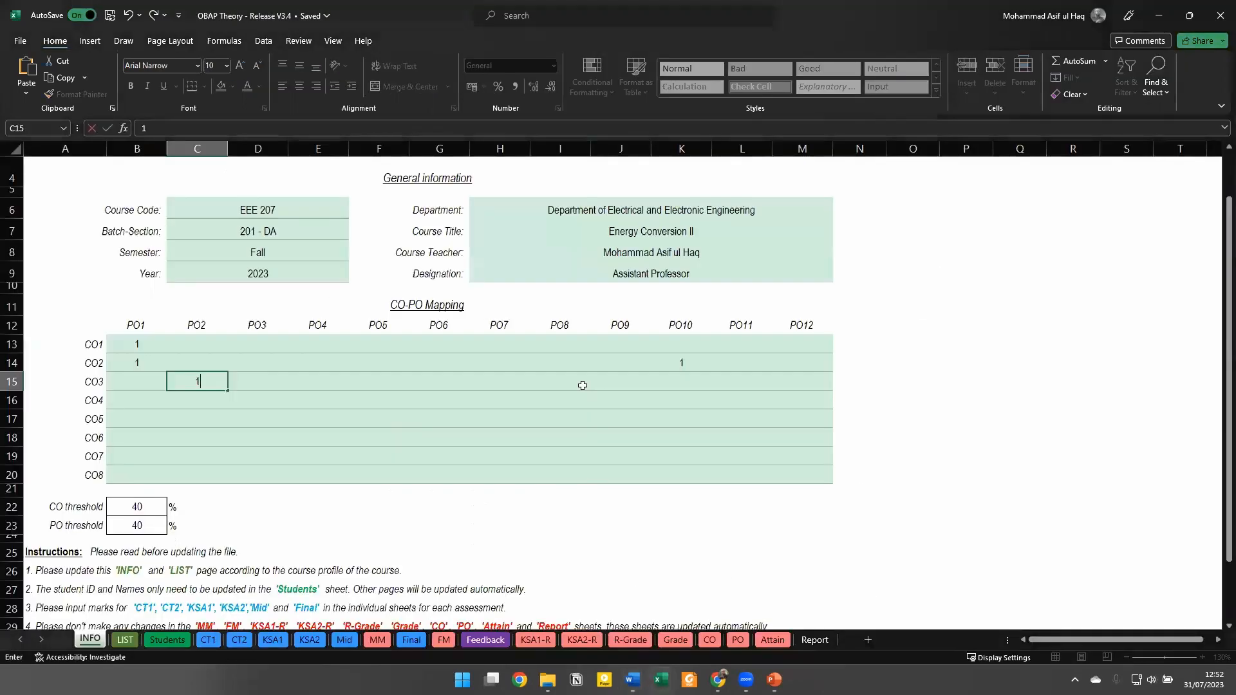
click(97, 400)
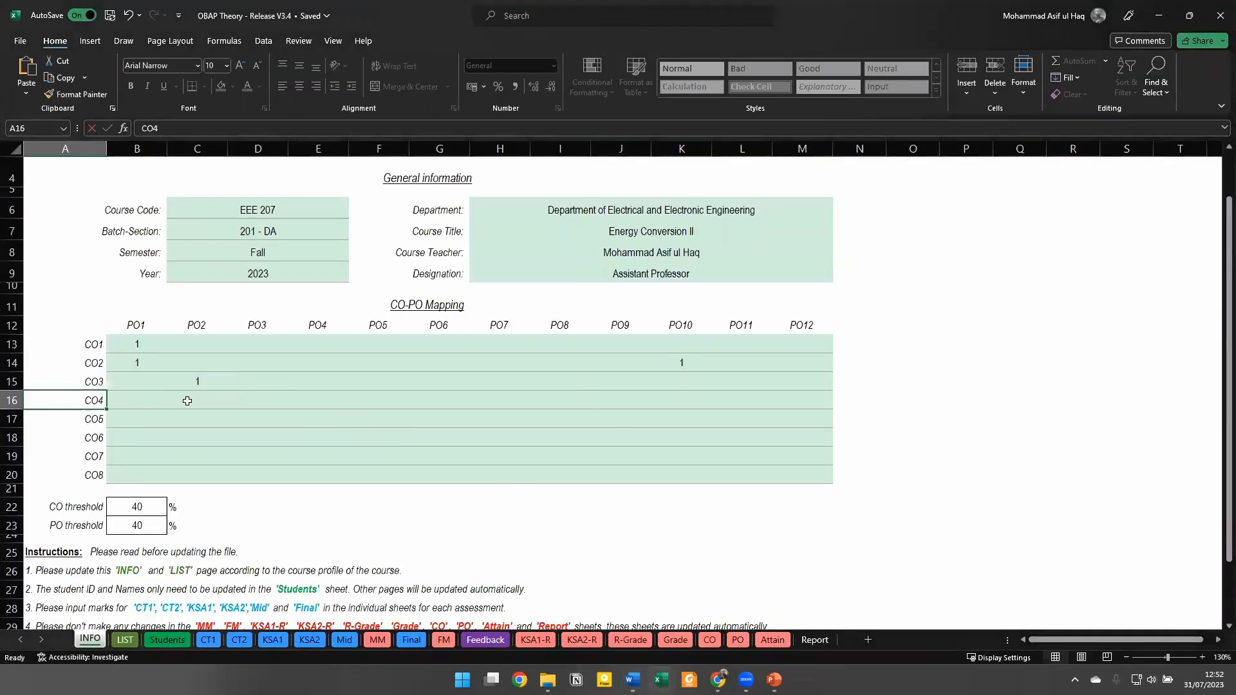
click(257, 400)
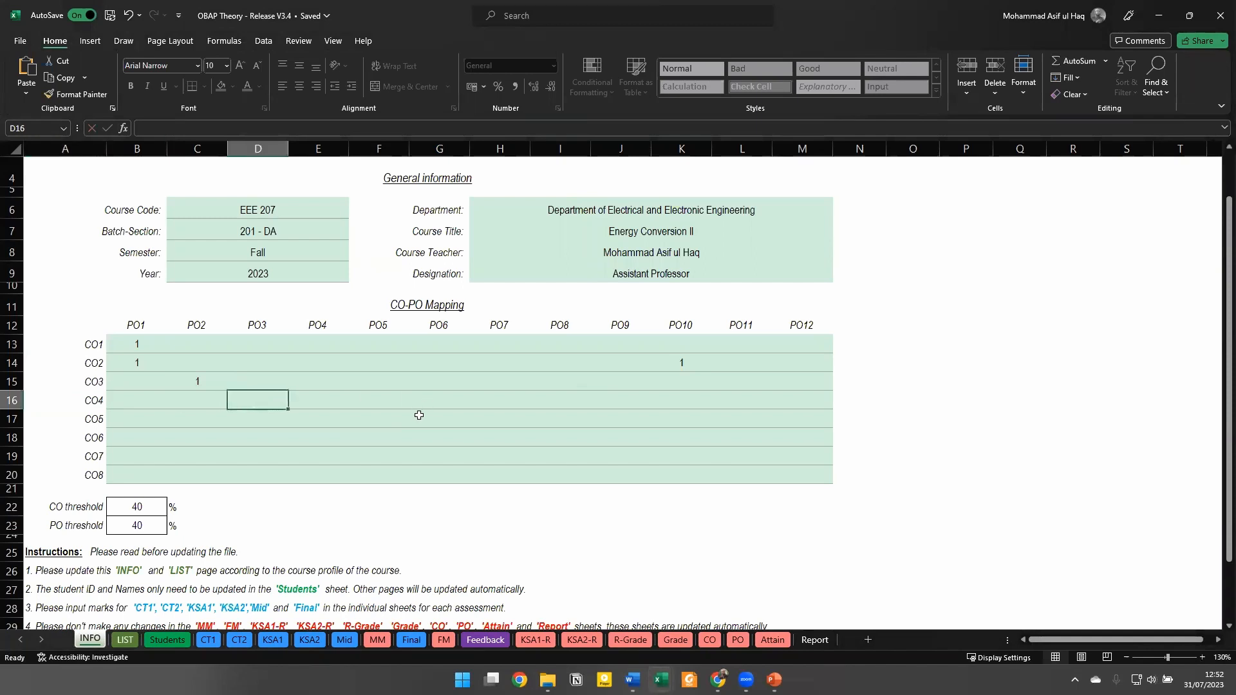
text(1)
key(Return)
Look up CO5 in the course profile and enter 1 for CO5 under PO9 in the CO-PO mapping
key(alt+Tab)
click(477, 350)
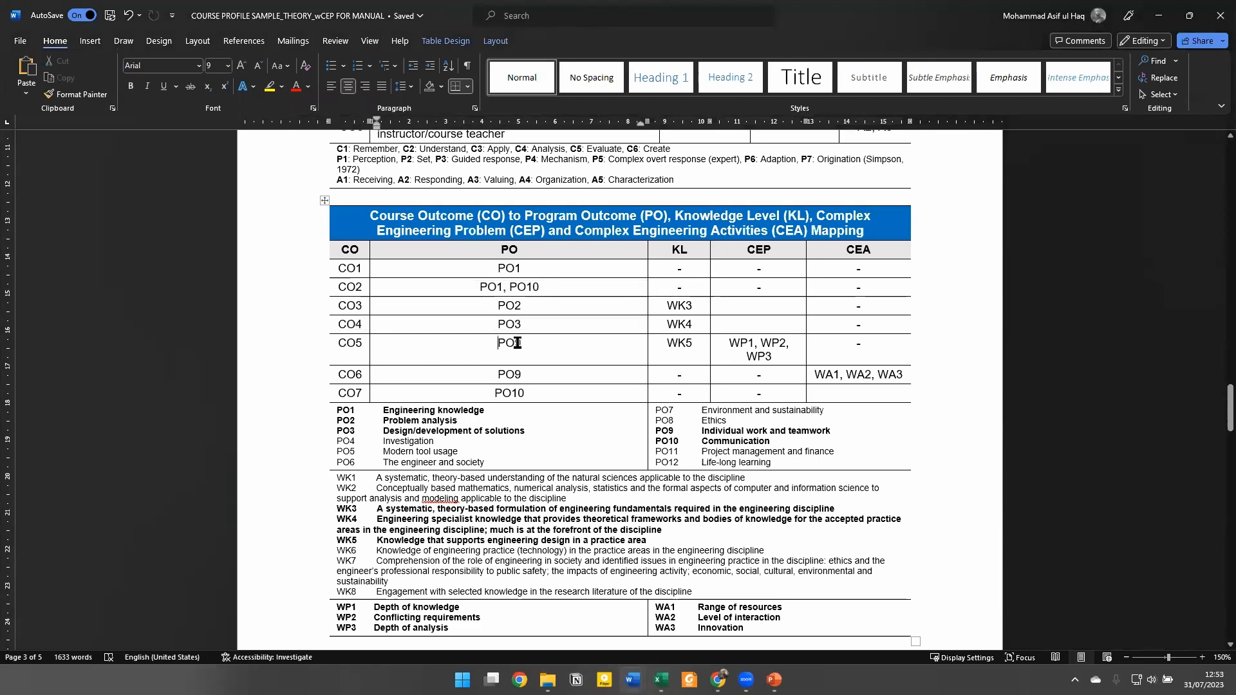
key(alt+Tab)
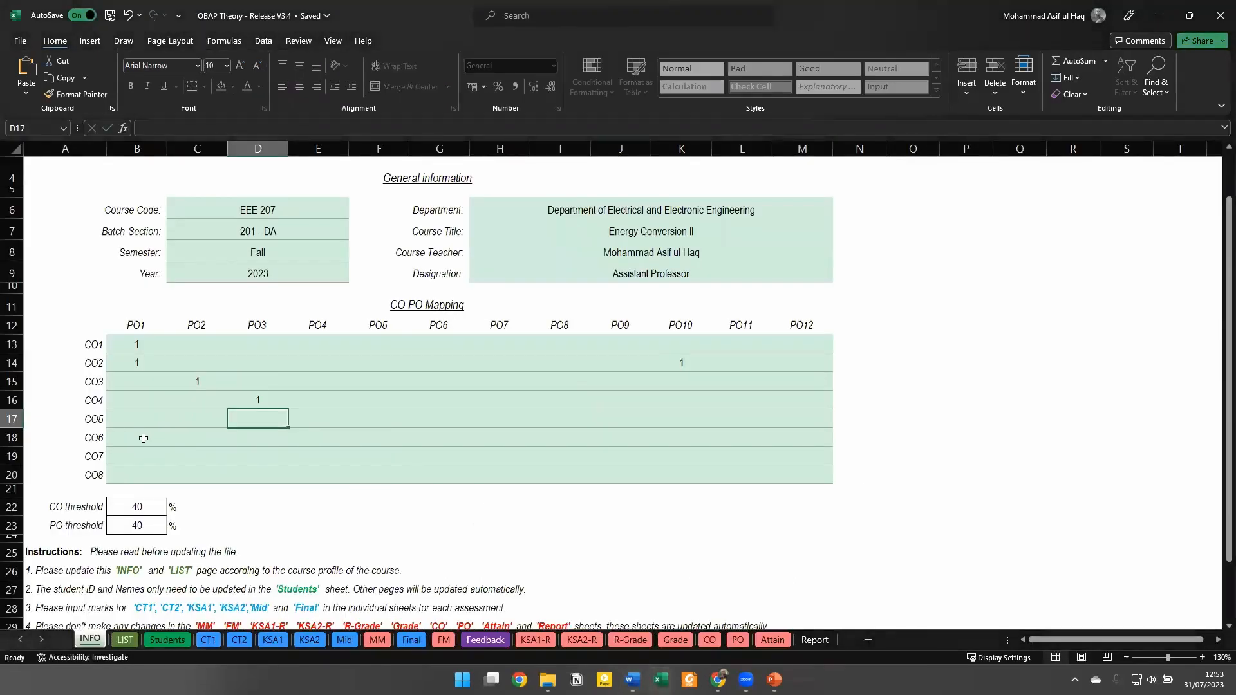
click(630, 417)
text(1)
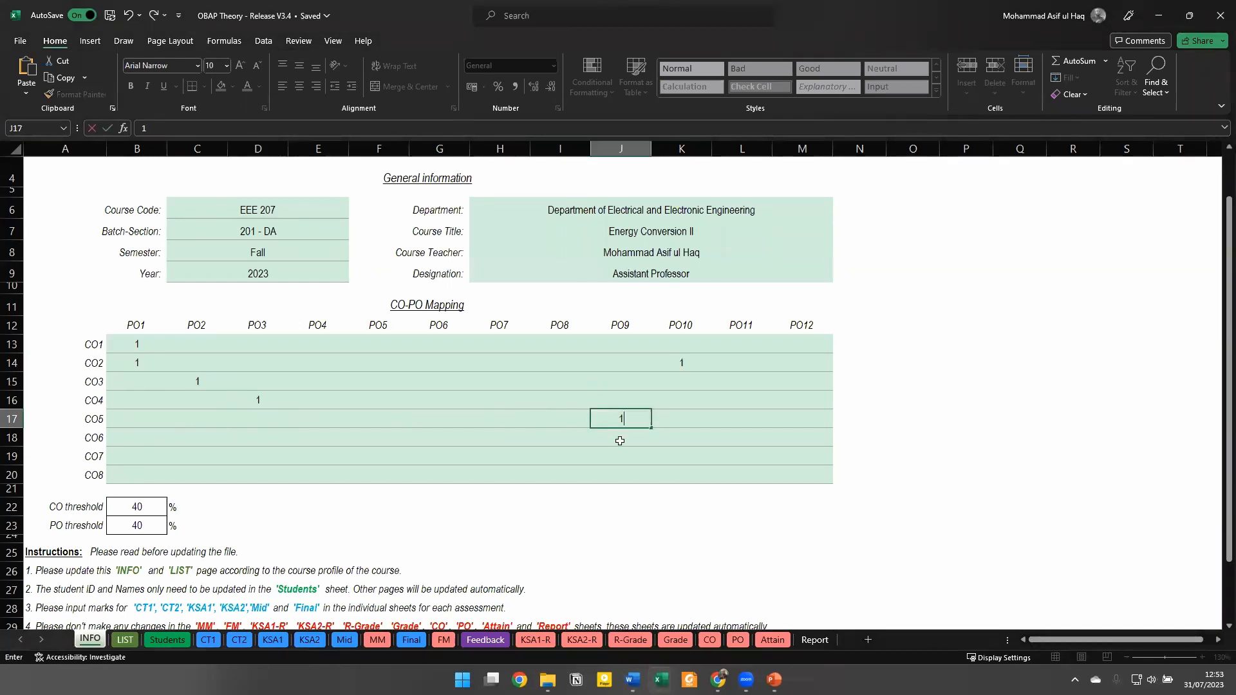
click(472, 440)
Look up CO6 in the course profile and enter 1 for CO6 under PO9 in the CO-PO mapping
key(alt+Tab)
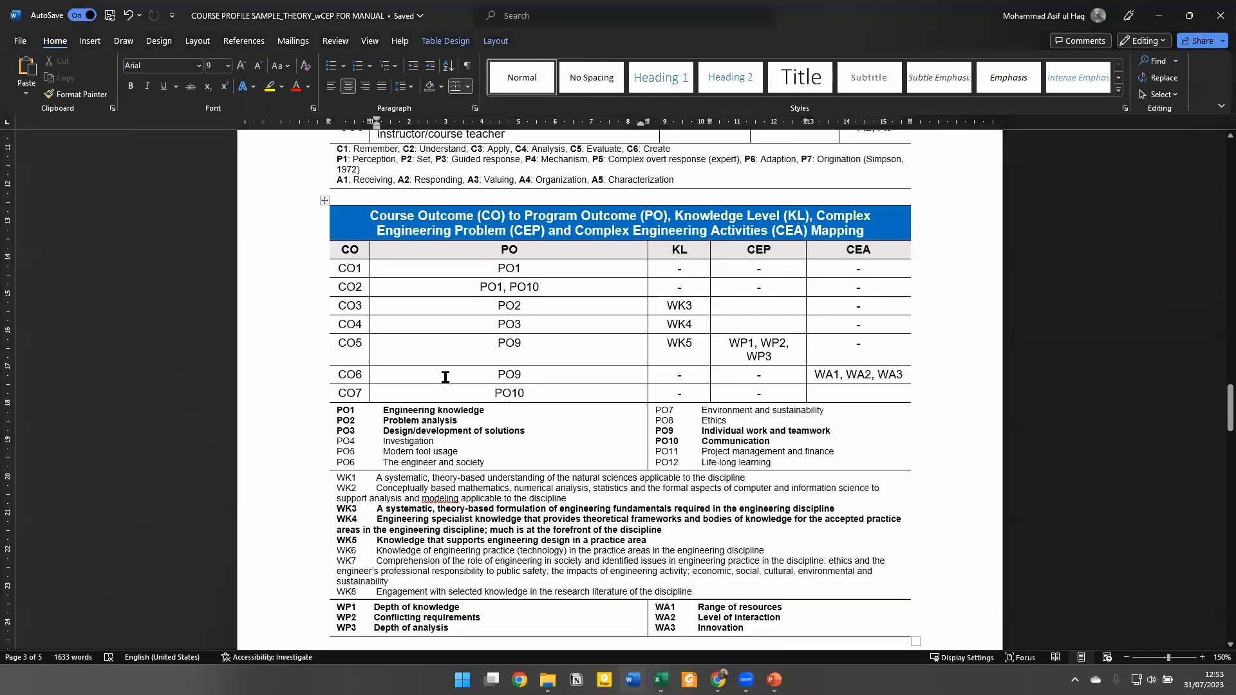
click(356, 372)
key(alt+Tab)
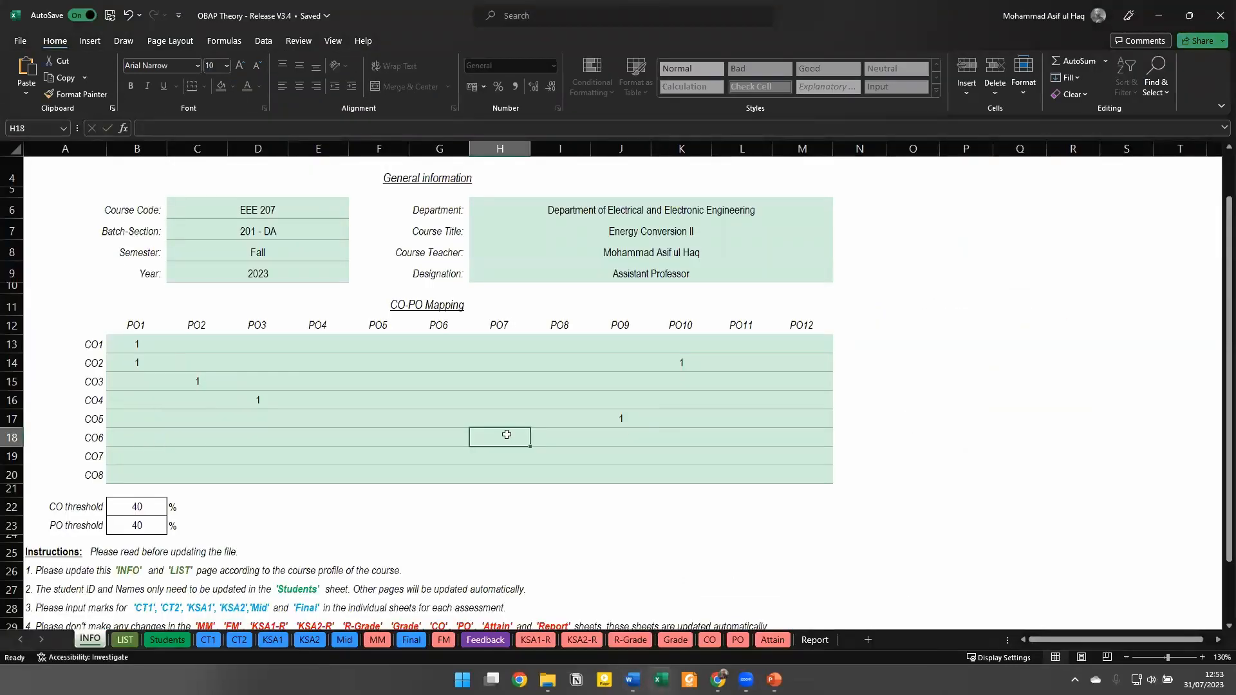
click(621, 436)
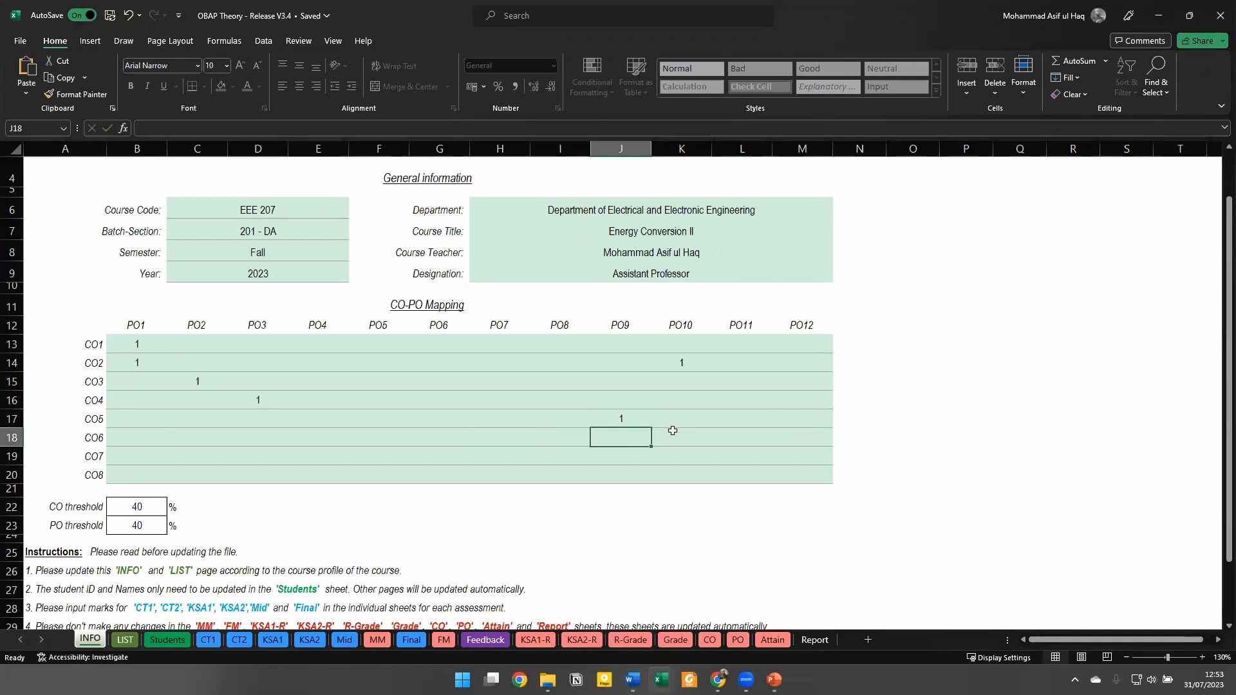
text(1)
Enter 1 for CO7 under PO10 as in the course profile, and check whether the profile also lists a CO8
key(alt+Tab)
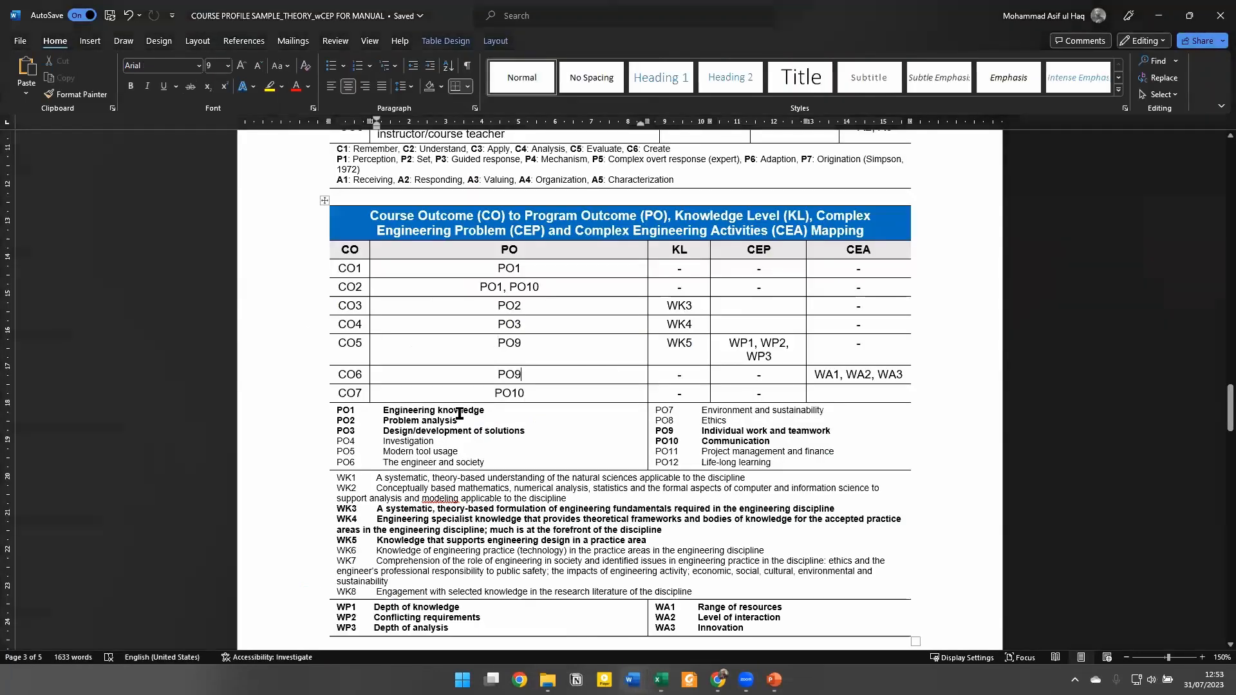
key(alt+Tab)
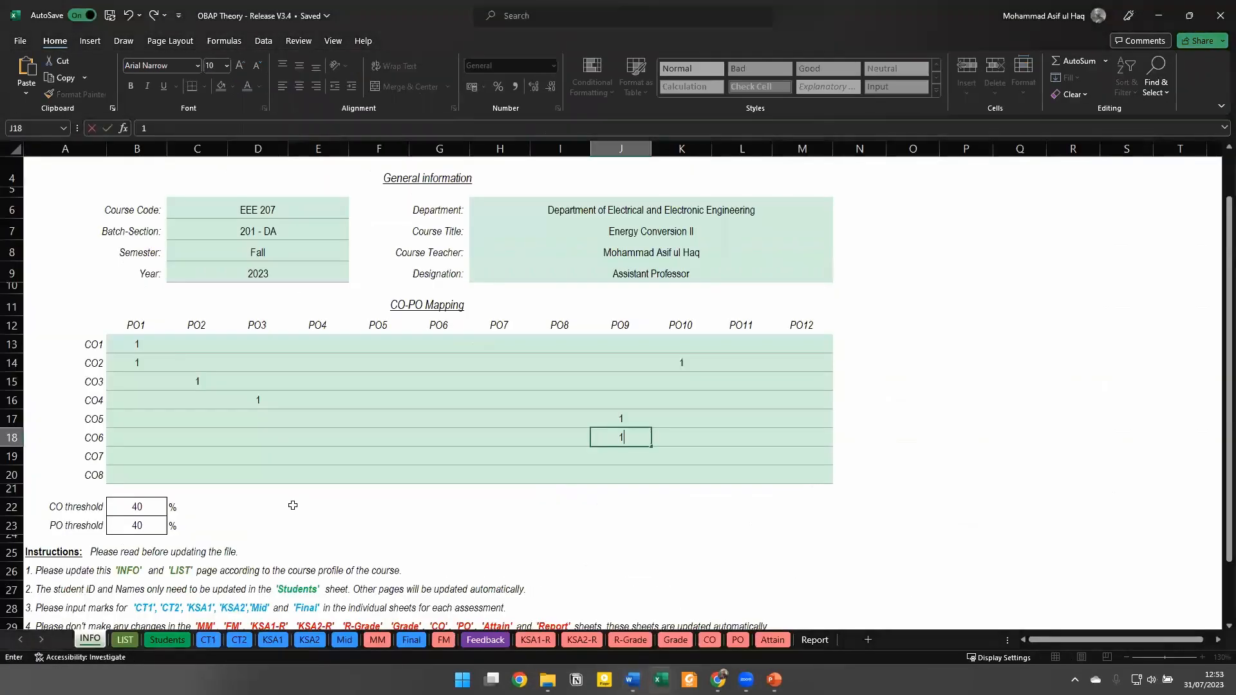
click(134, 457)
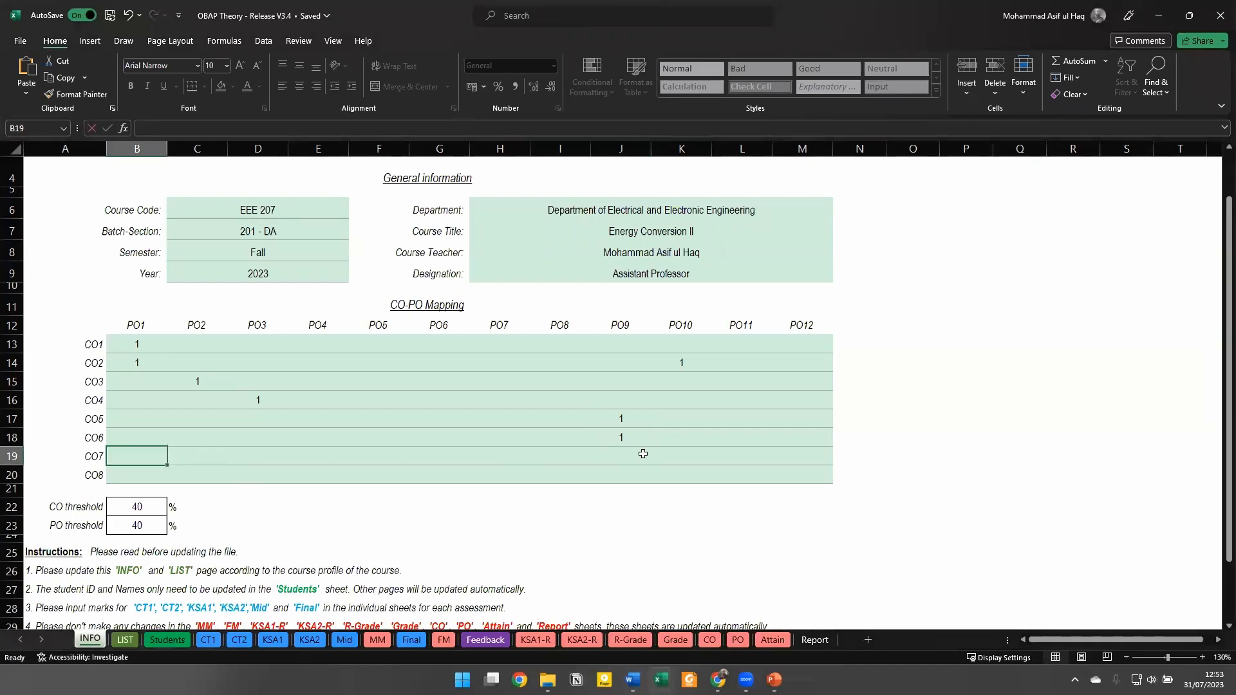
click(678, 453)
text(1)
click(651, 488)
click(251, 473)
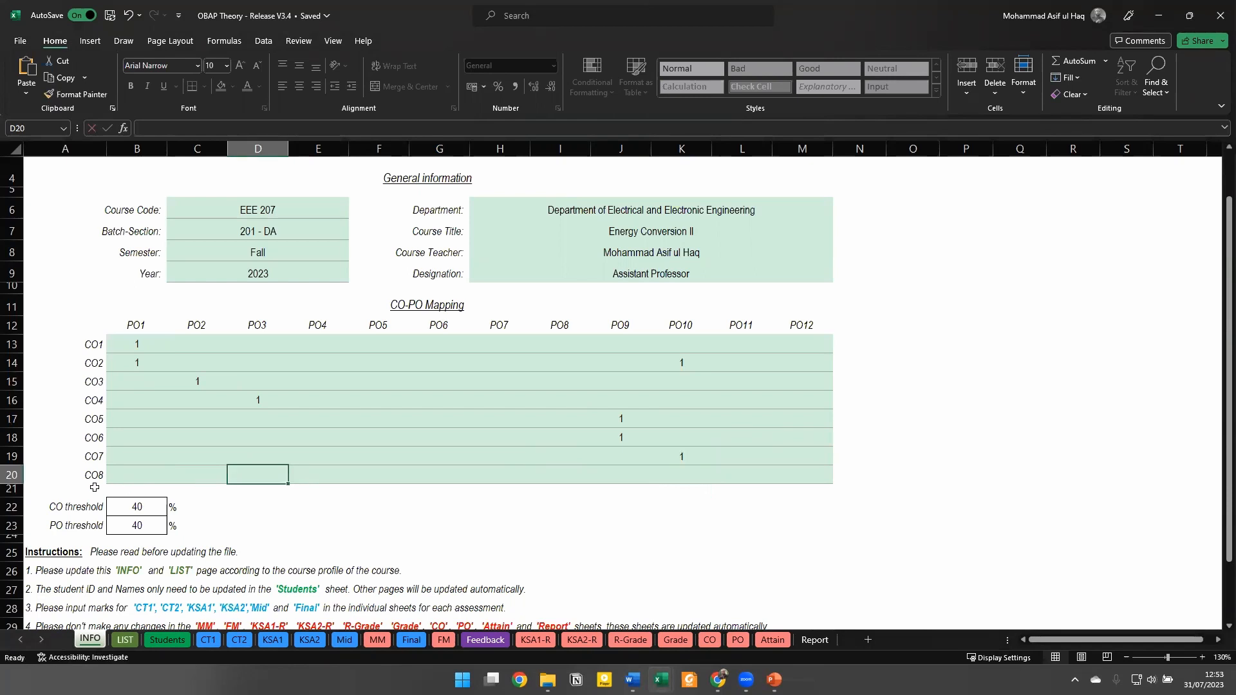
key(alt+Tab)
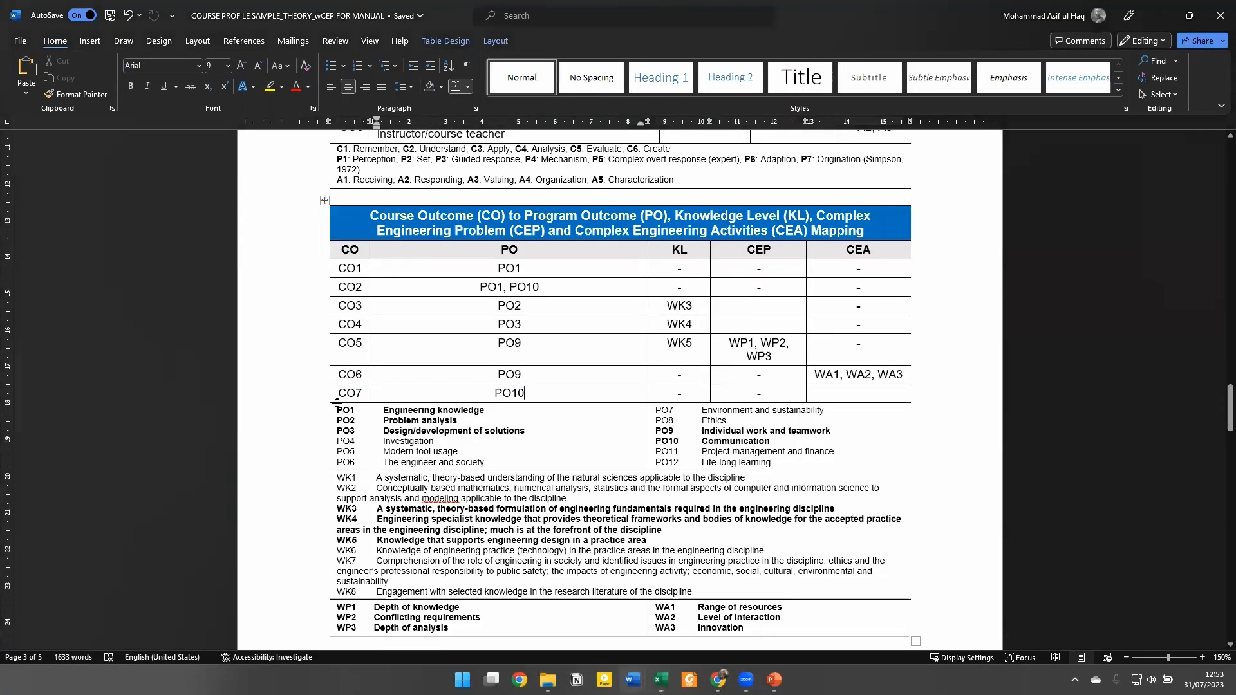
key(alt+Tab)
click(81, 478)
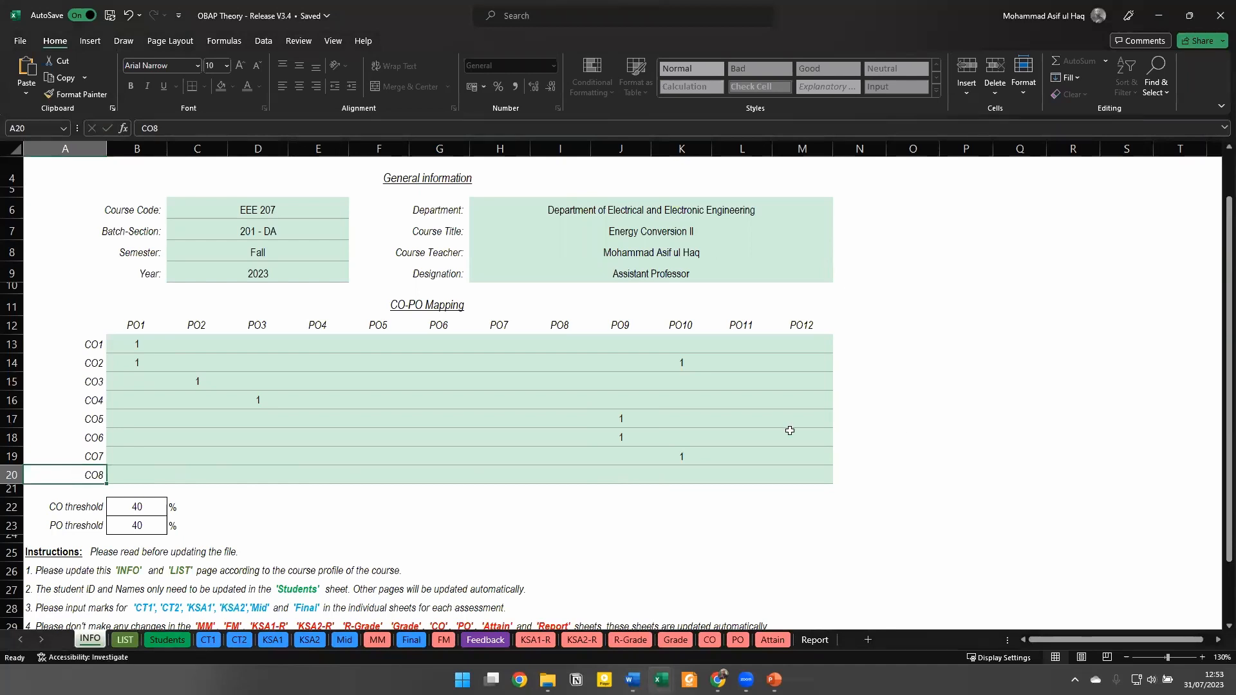
Open the LIST sheet and select the CO3 description in the course outcomes list
click(123, 641)
click(415, 417)
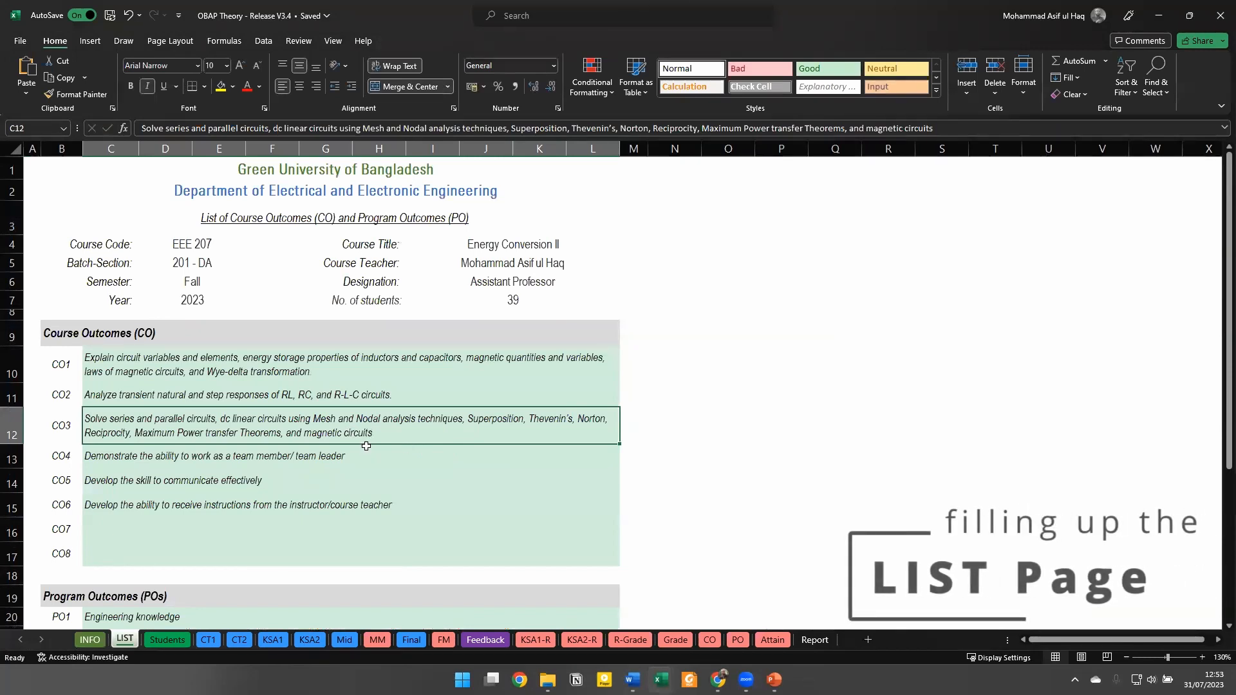
Clear the descriptions of CO1 to CO8 in the course outcomes list and select the CO1 description cell
scroll(365, 446, down, 3)
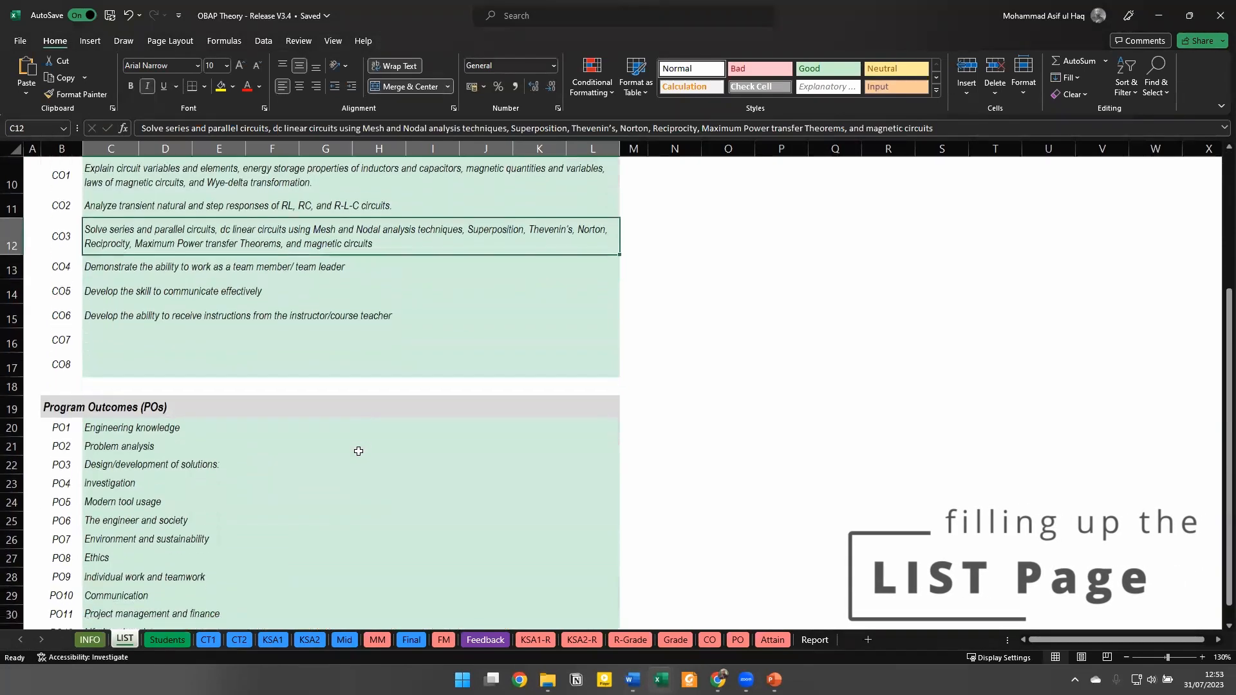
scroll(359, 451, up, 3)
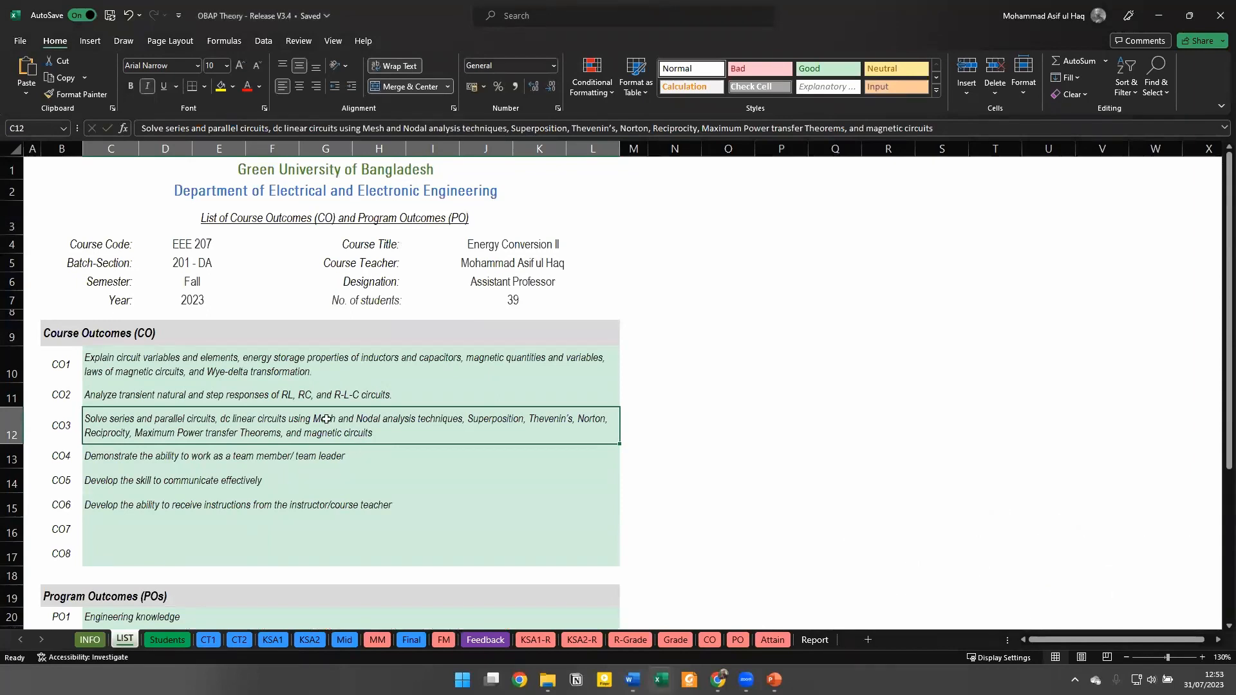
click(362, 372)
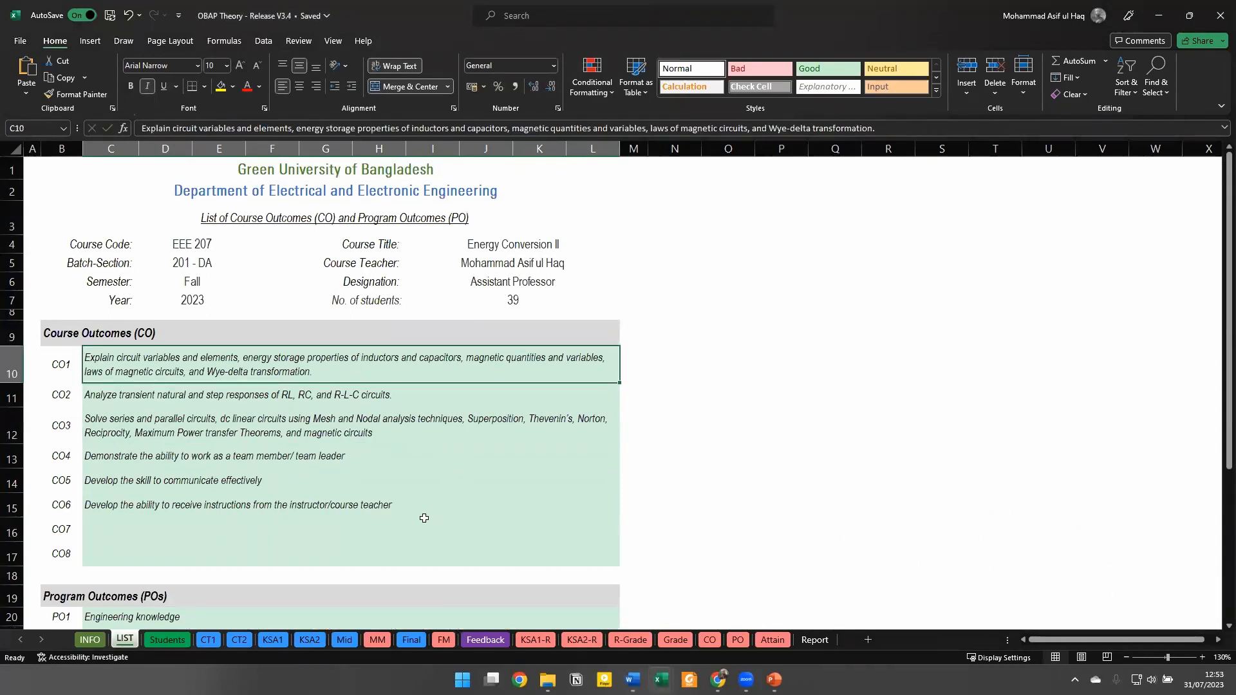
shift+click(378, 557)
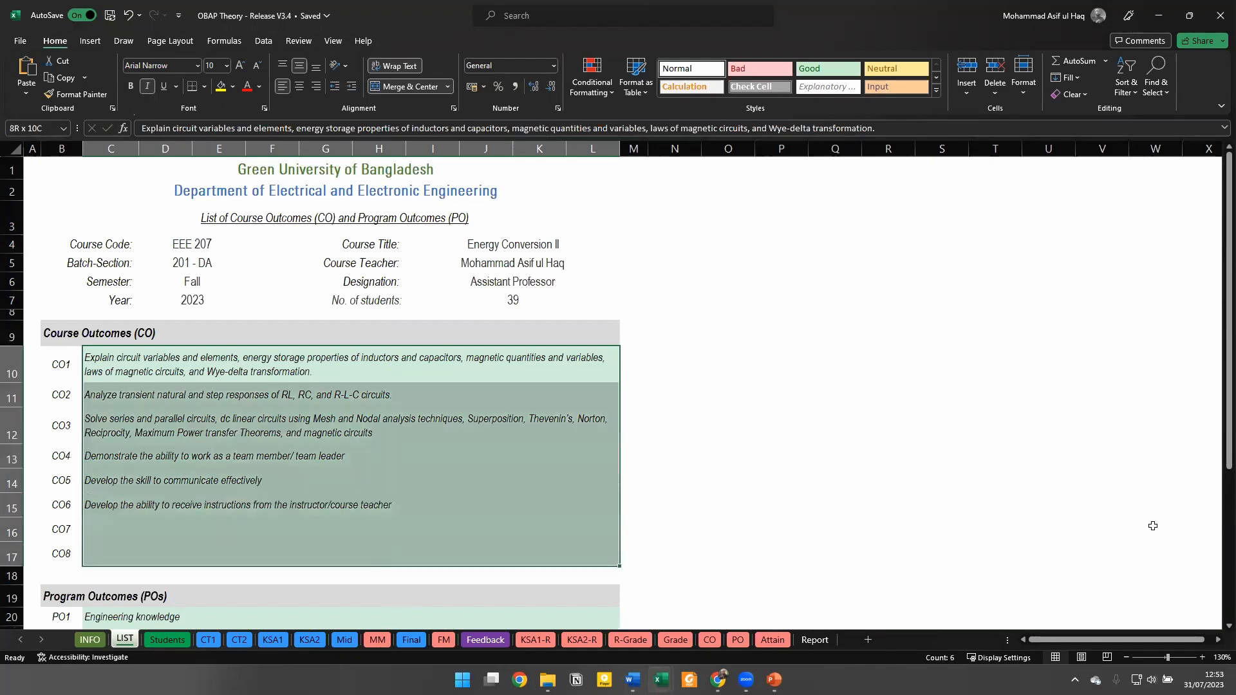
key(Delete)
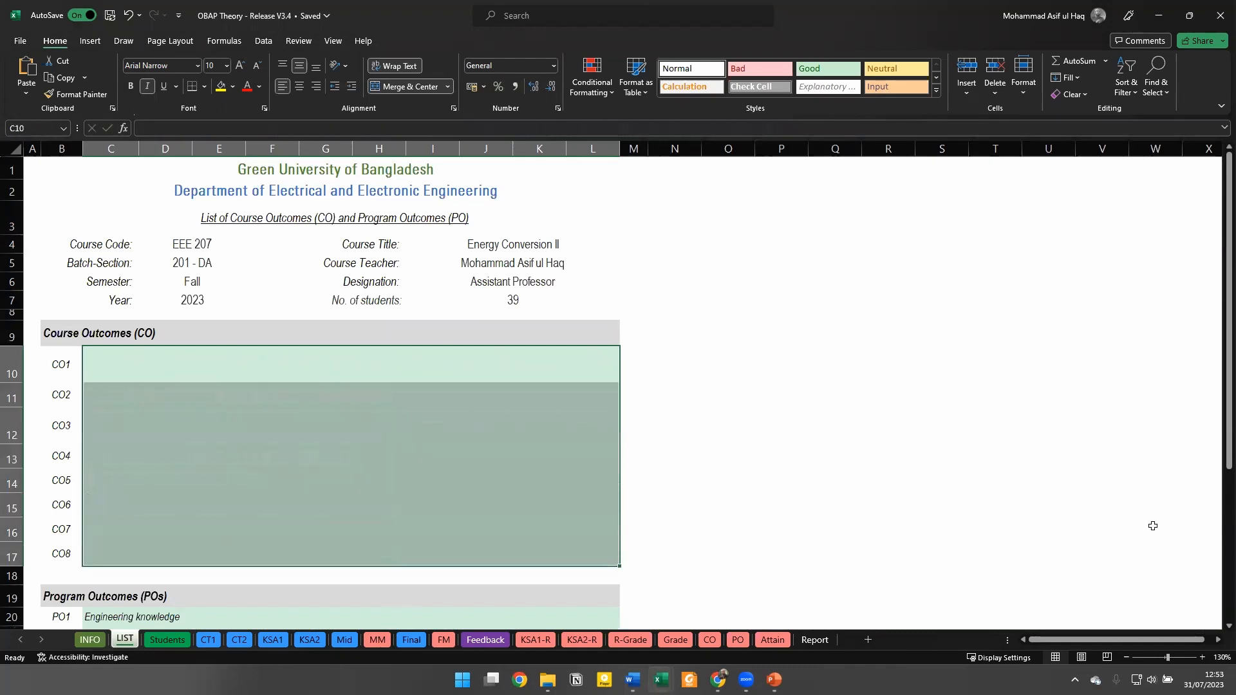
click(448, 425)
click(383, 360)
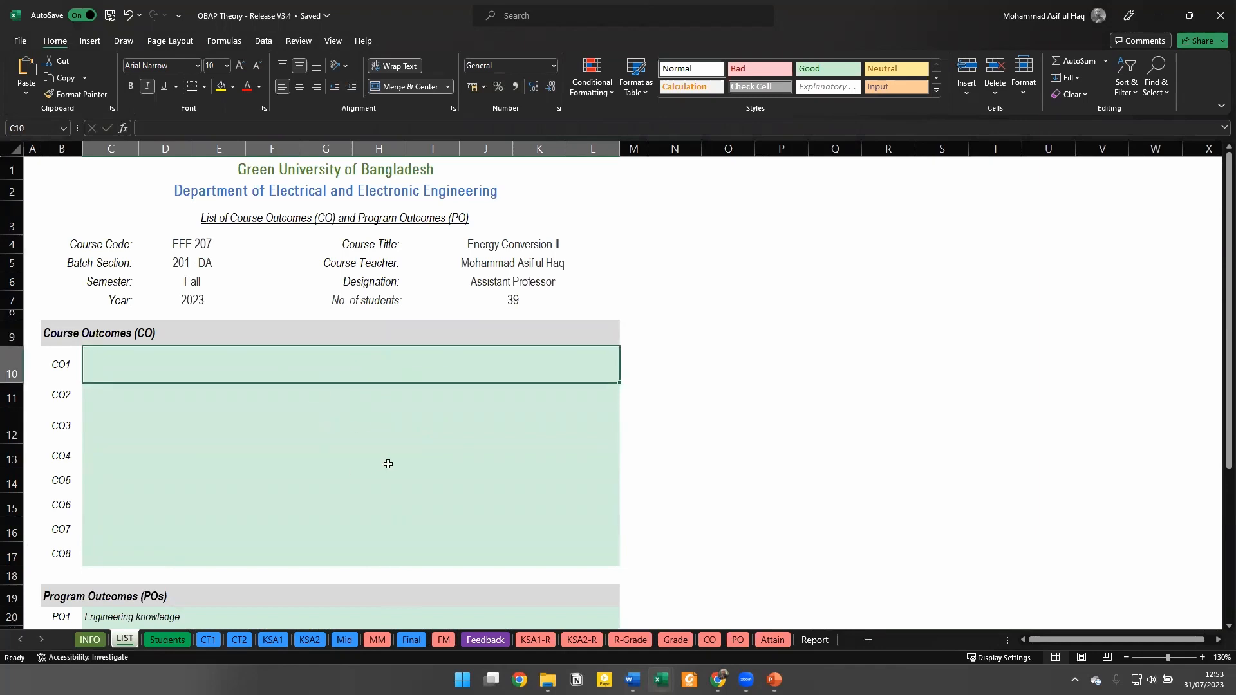
Copy the full CO1 description from the course profile's OBE Mapping table in Word into the CO1 row of the LIST sheet
key(alt+Tab)
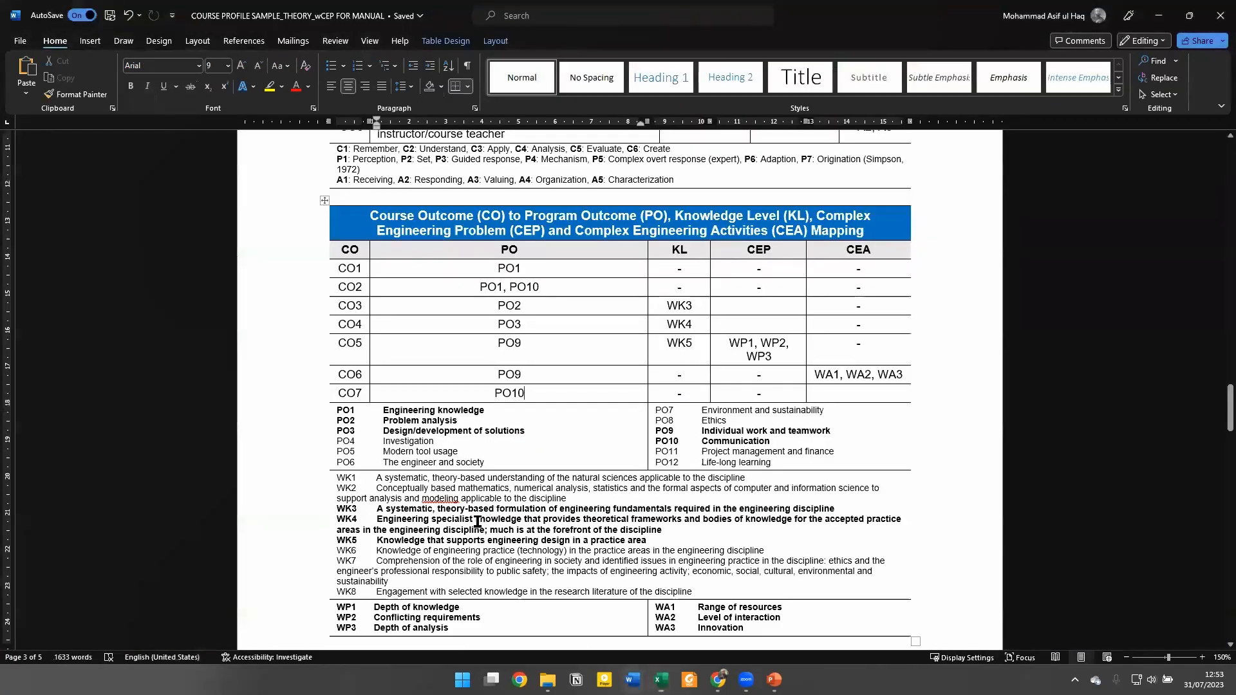
scroll(477, 522, up, 12)
scroll(465, 531, down, 5)
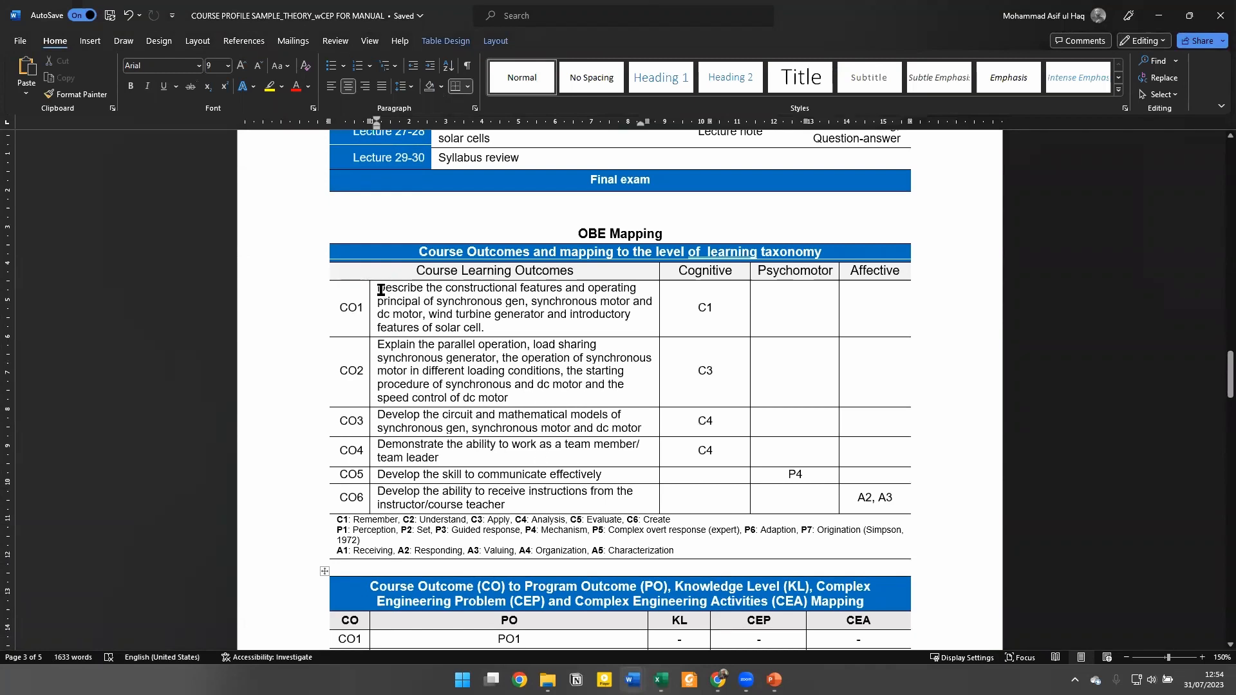
drag(379, 288, 498, 328)
key(ctrl+c)
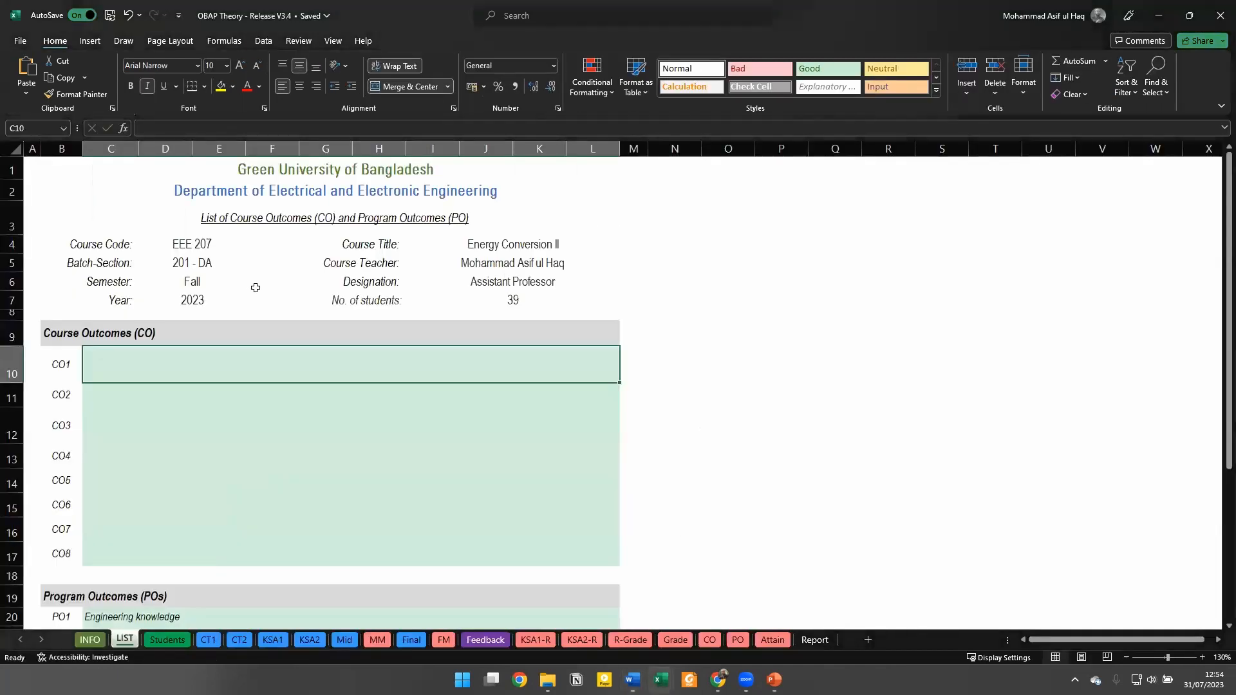
key(alt+Tab)
double_click(144, 362)
key(ctrl+v)
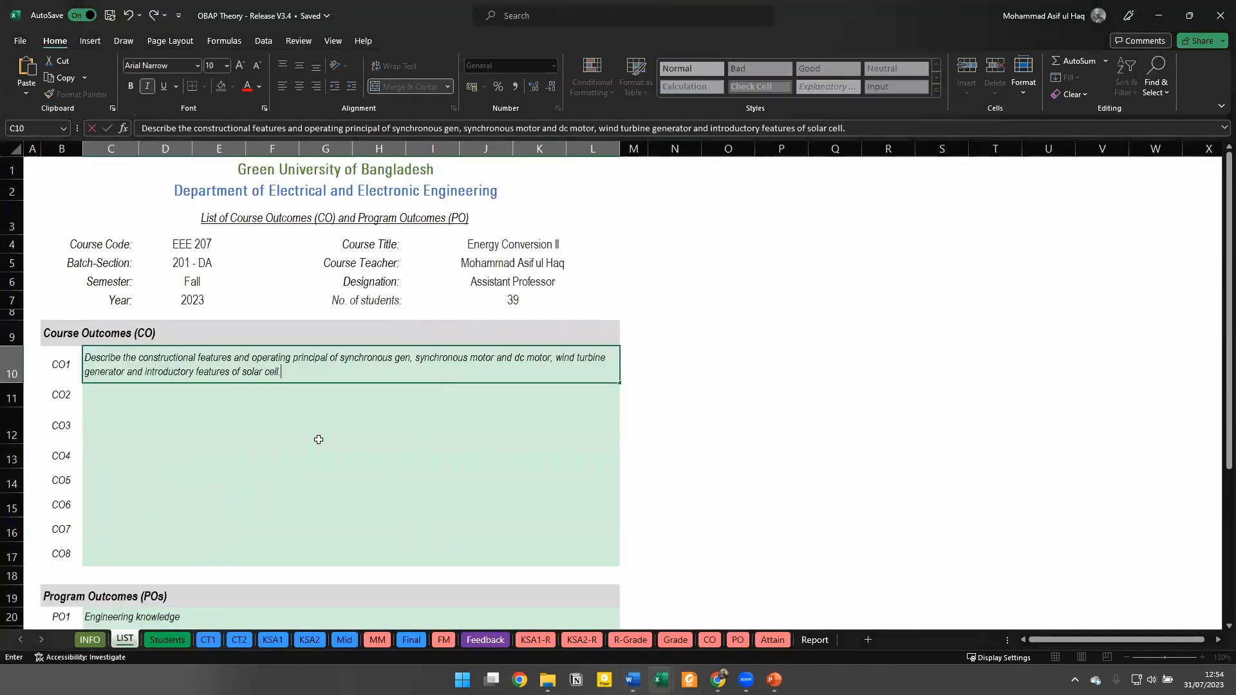
click(243, 403)
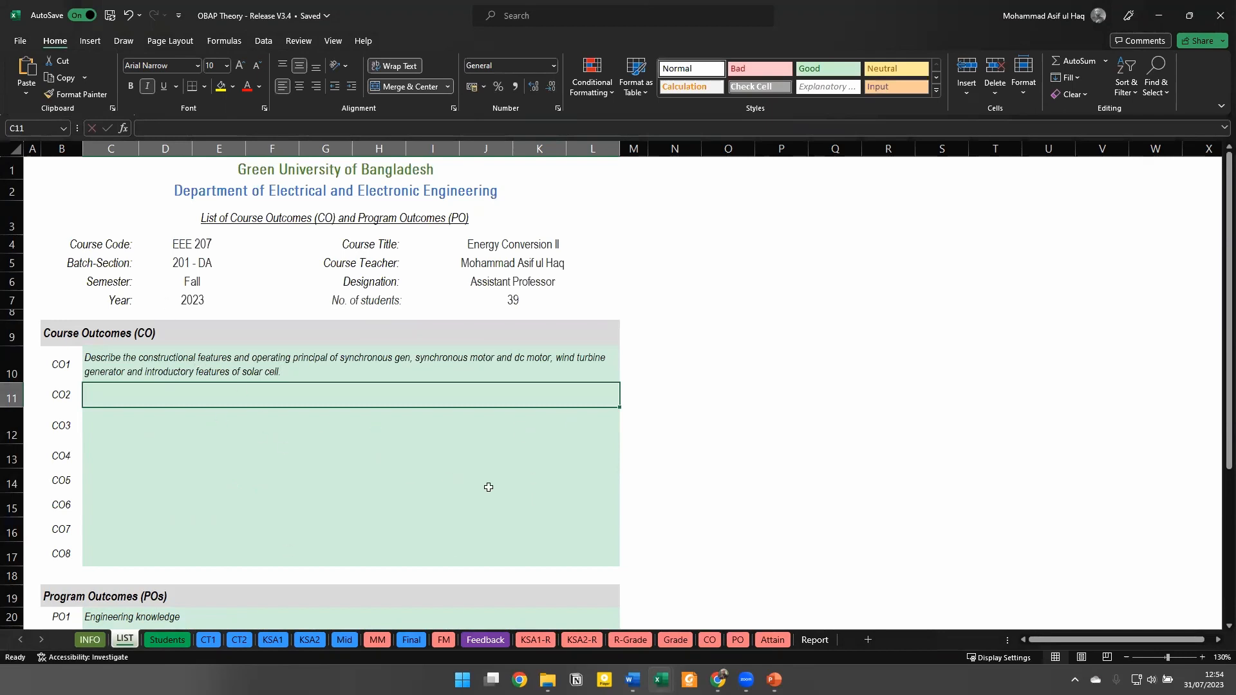
Undo the pasted CO1 description and the clearing of the course outcomes list
key(ctrl+z)
key(ctrl+z)
key(ctrl+z)
click(694, 539)
click(463, 527)
Highlight the PO1 to PO12 descriptions in the program outcomes list to review them
scroll(490, 526, down, 1)
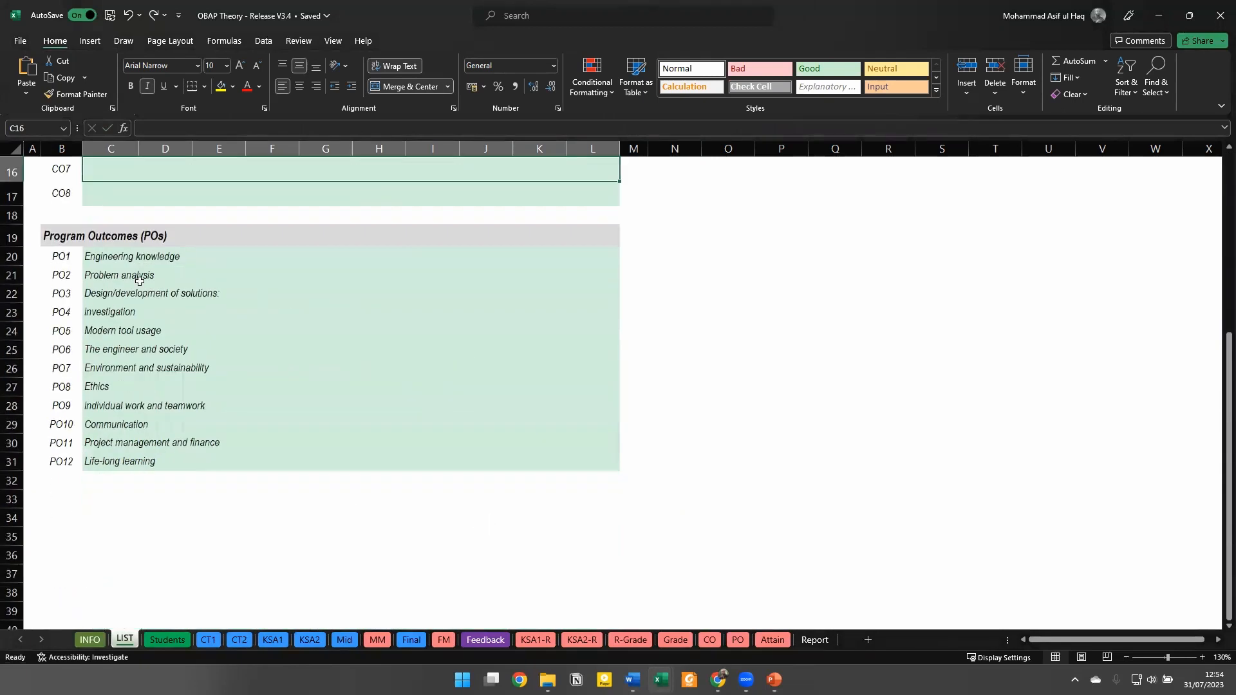
click(244, 258)
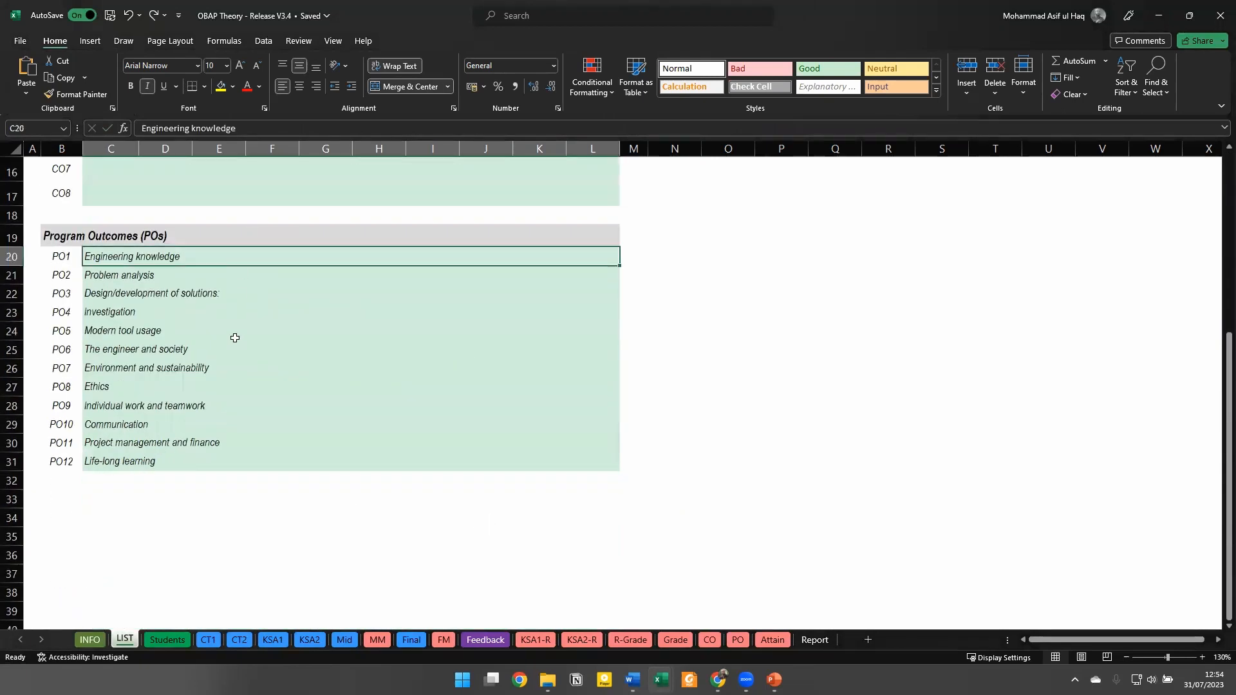
click(239, 457)
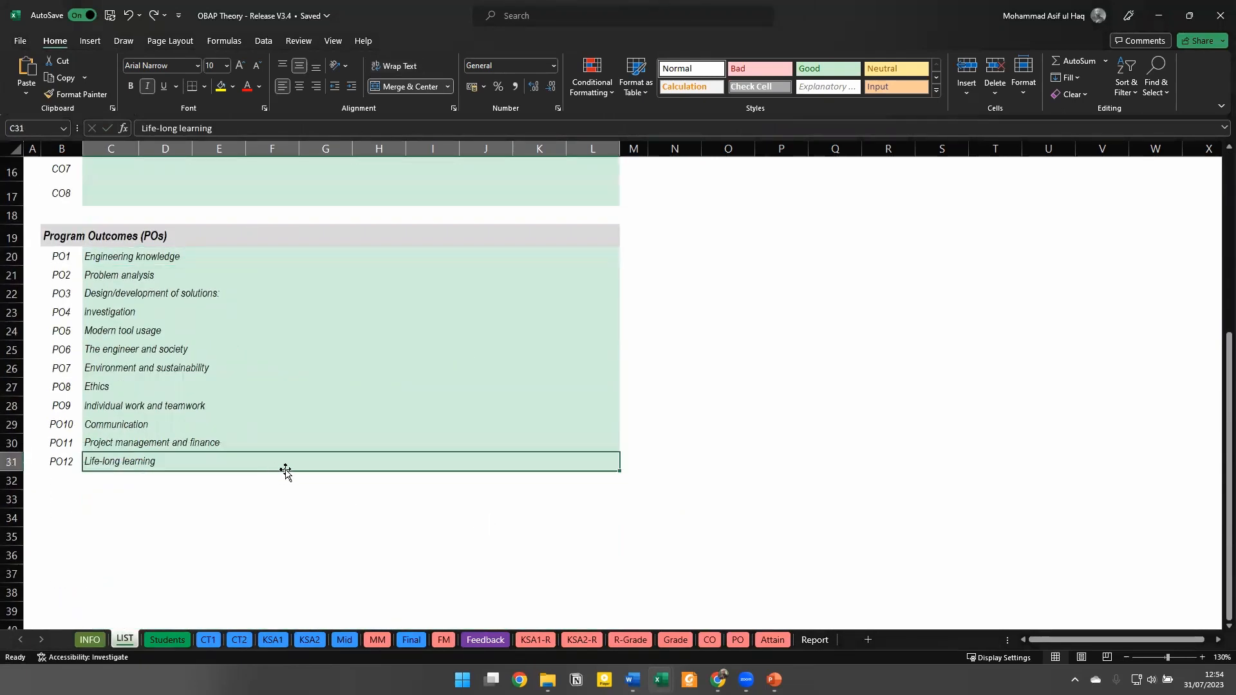
shift+click(447, 263)
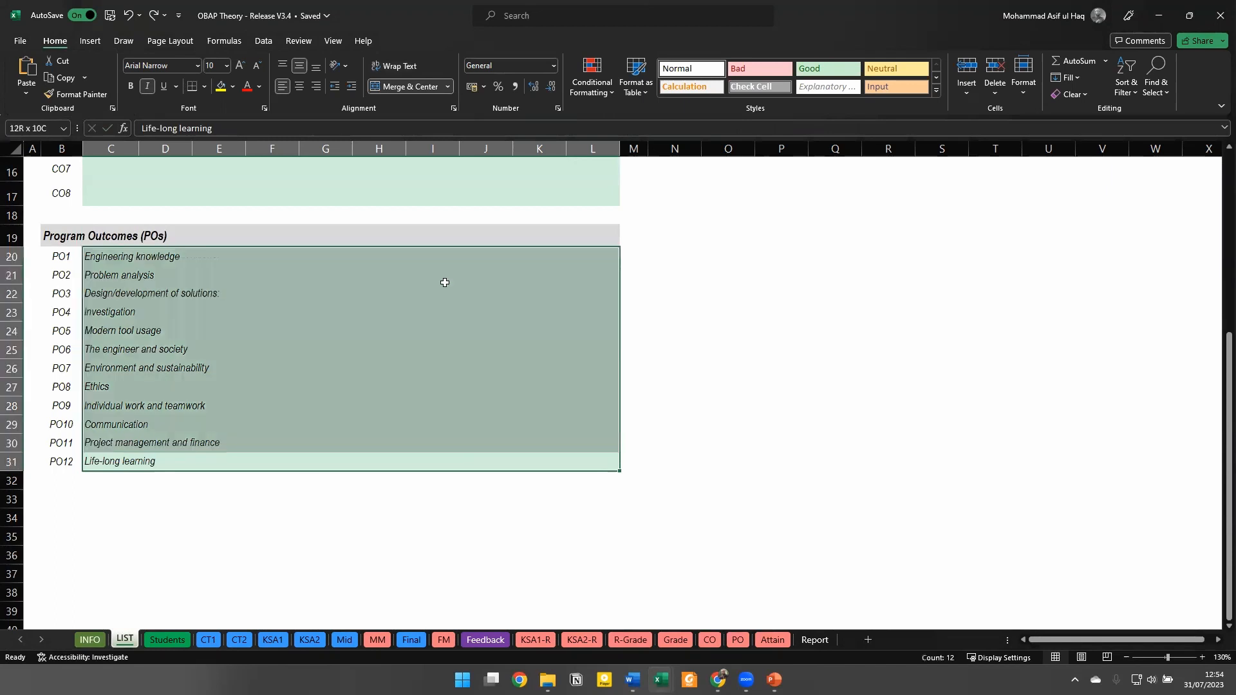
click(281, 473)
click(240, 476)
click(285, 464)
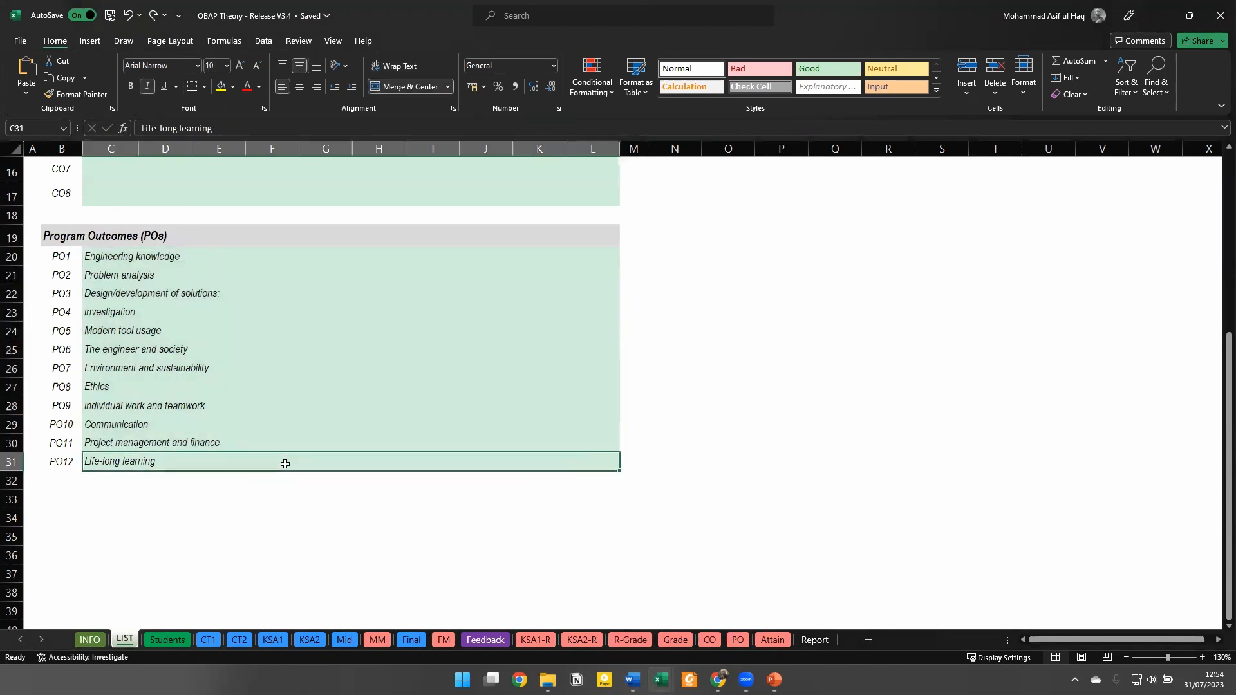
shift+click(346, 265)
click(267, 442)
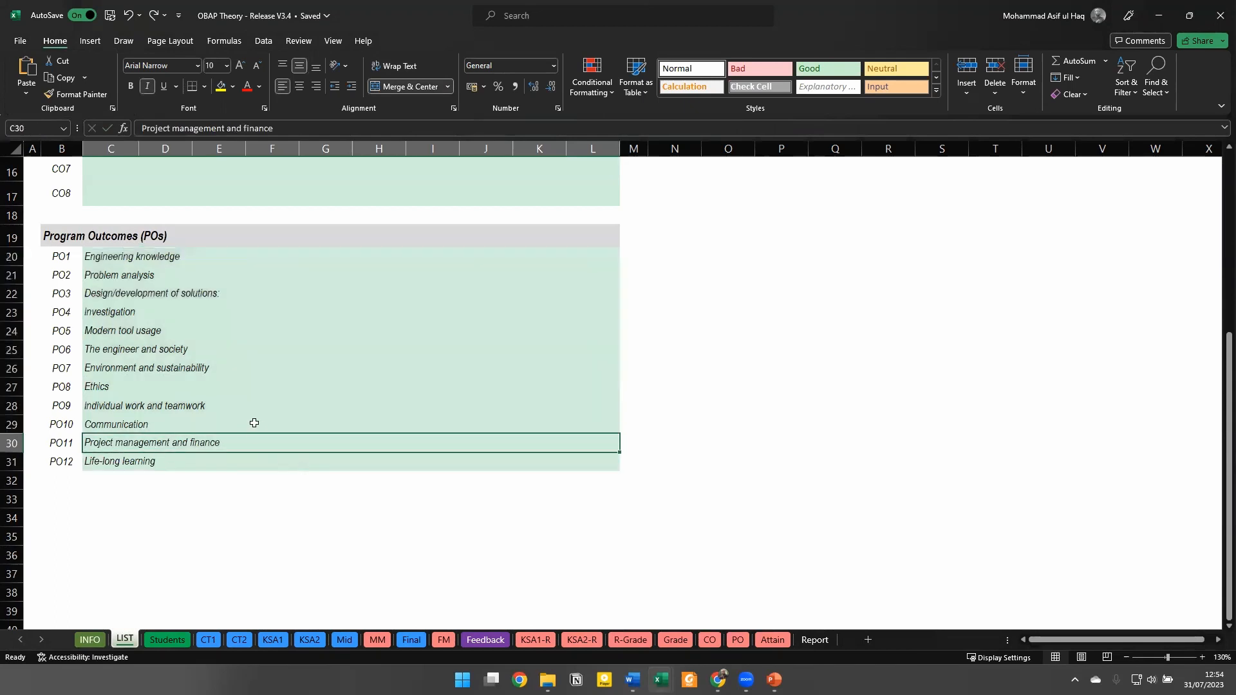
Look up the PO1 to PO12 list below the CO-PO mapping table in the Word course profile, and return to the workbook
key(alt+Tab)
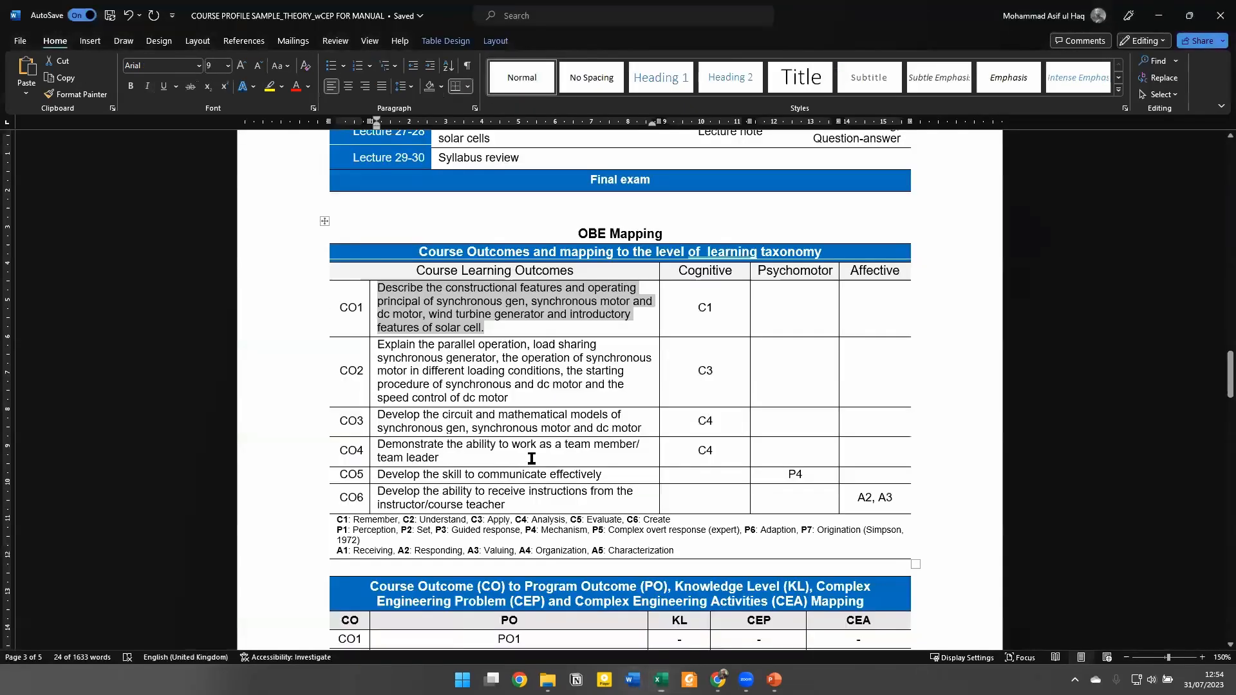
scroll(532, 461, down, 8)
drag(336, 271, 768, 328)
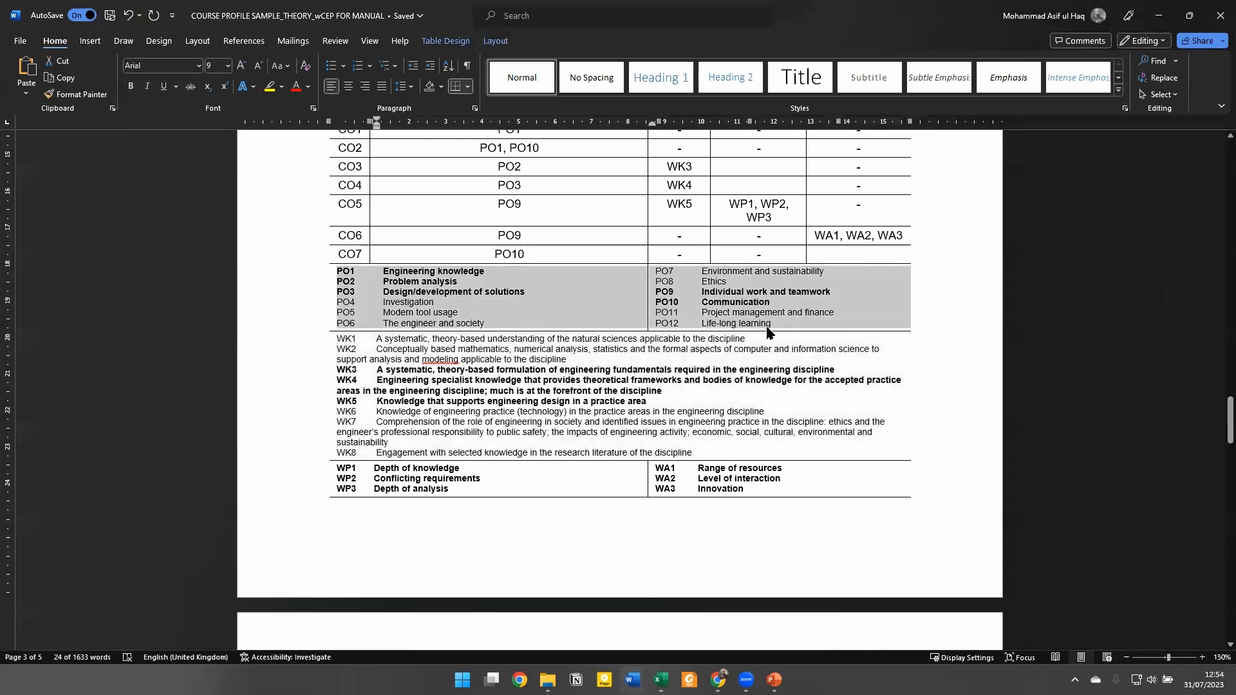
click(770, 327)
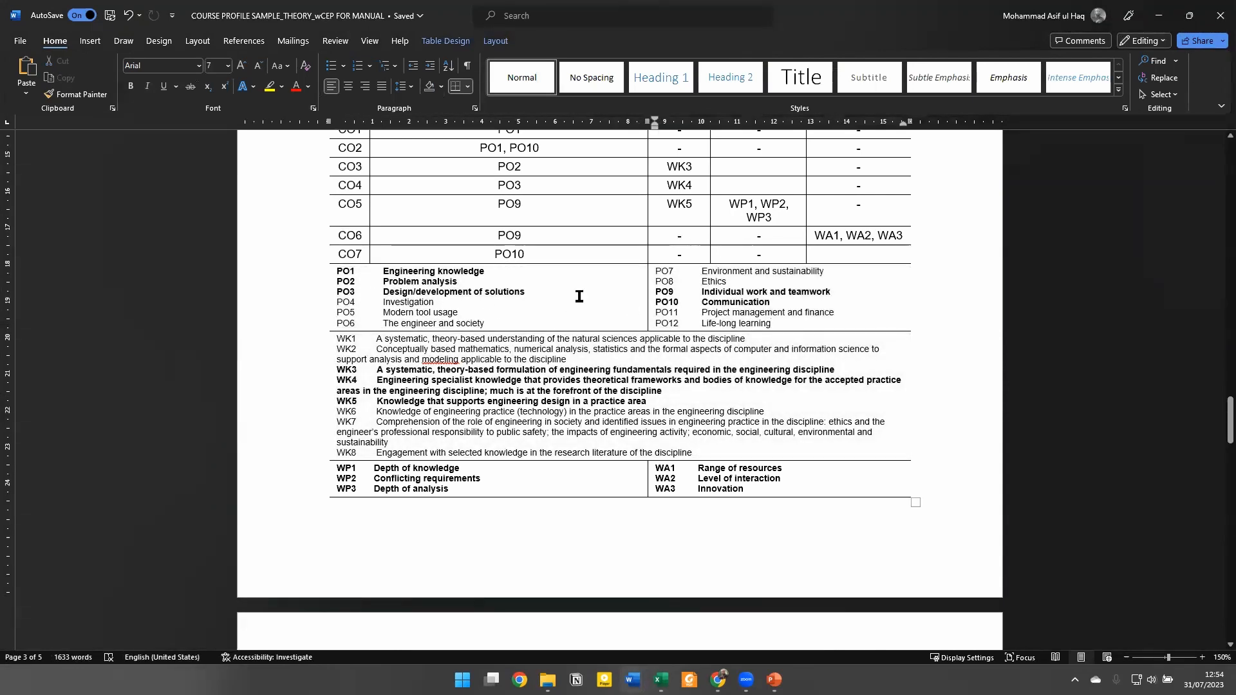
key(alt+Tab)
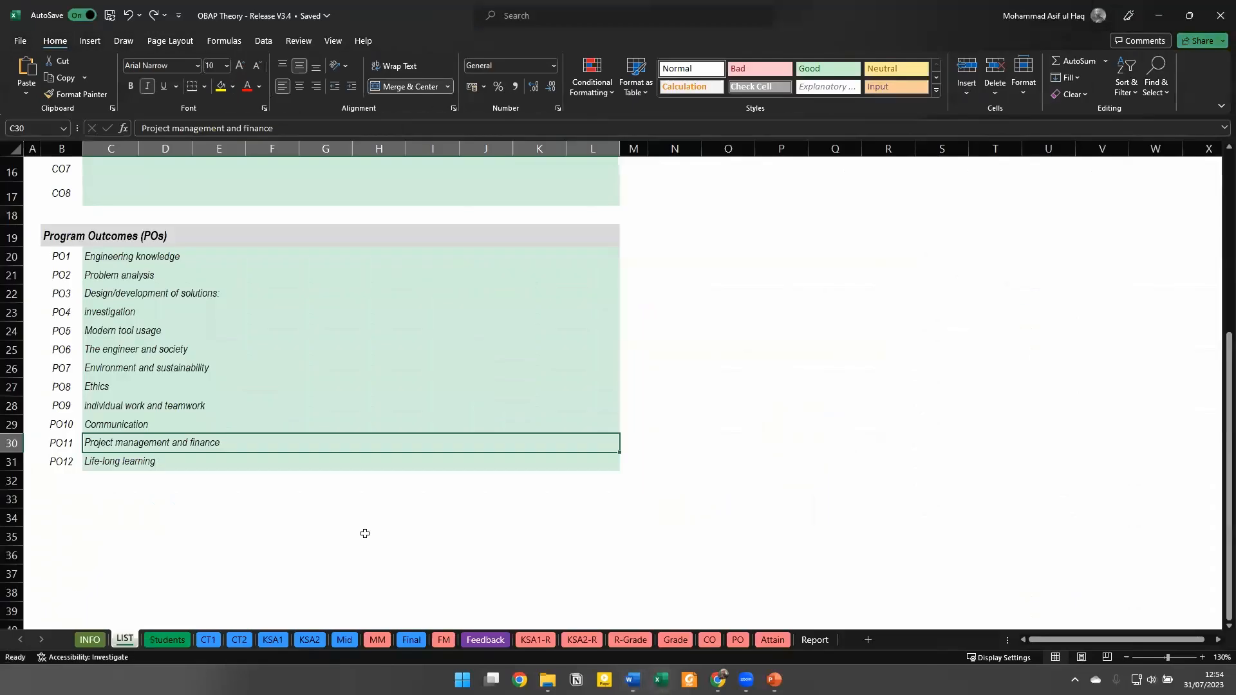
Open the Students sheet and look through the student IDs and names down to the end of the green entry area
click(169, 639)
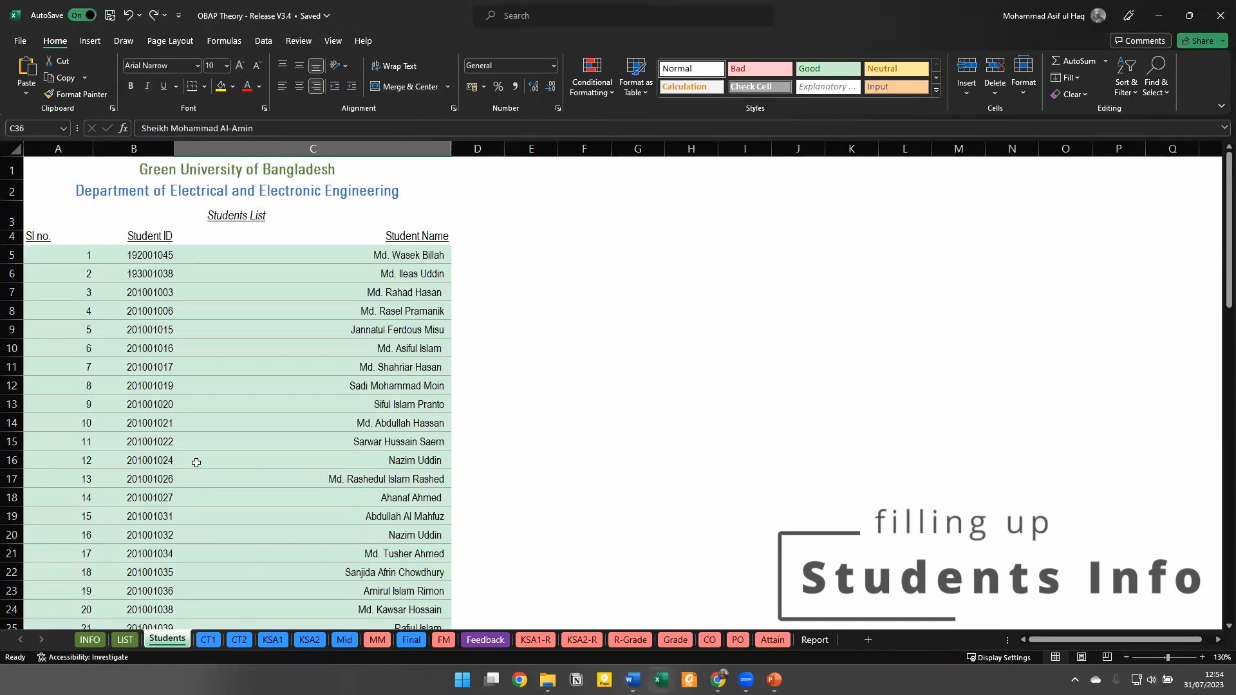
scroll(196, 462, down, 8)
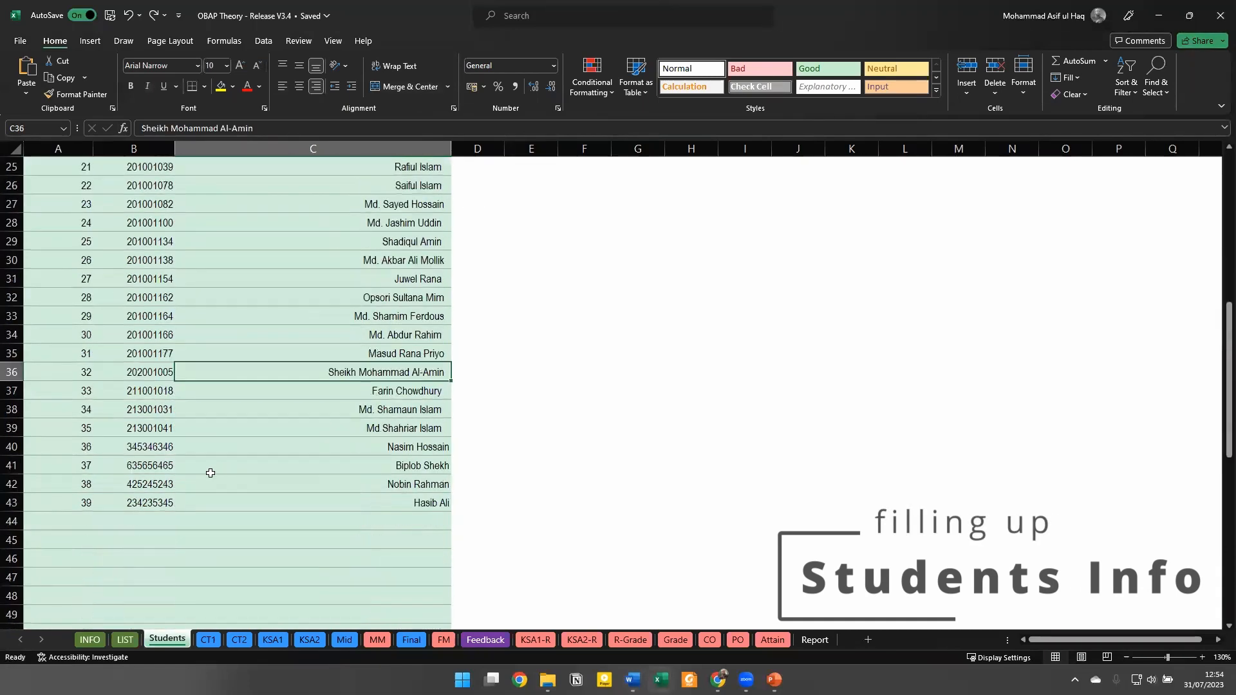
scroll(211, 473, up, 8)
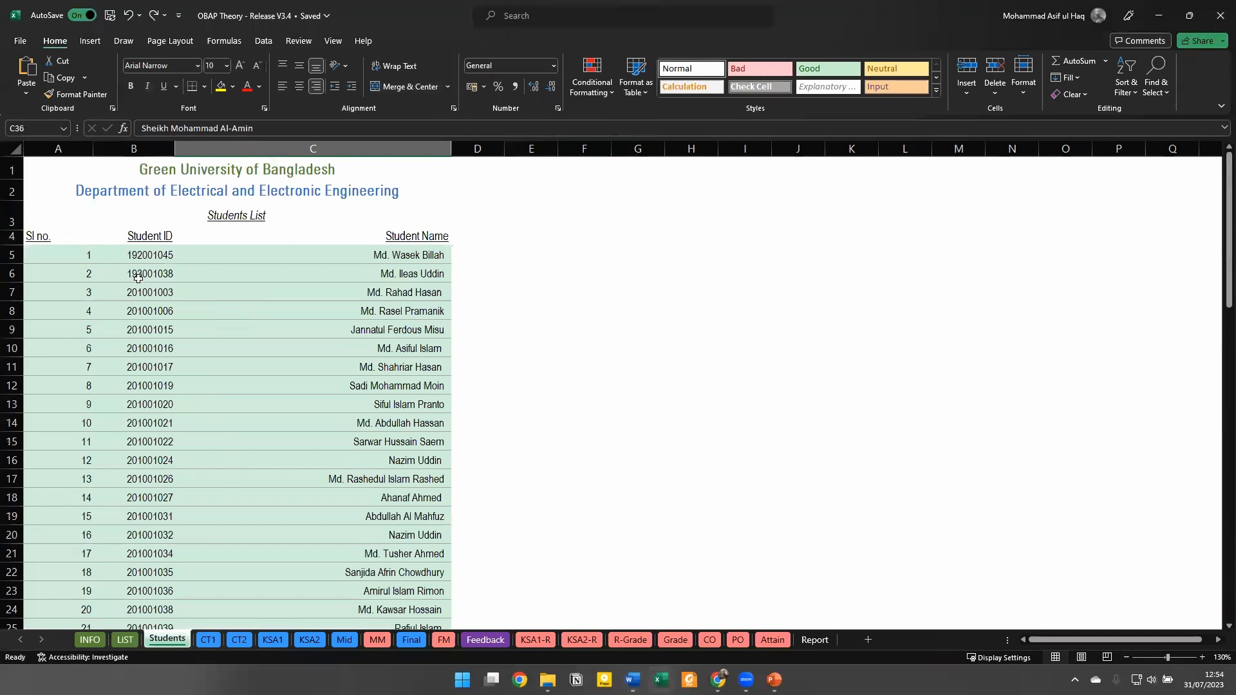
click(152, 256)
scroll(426, 382, down, 8)
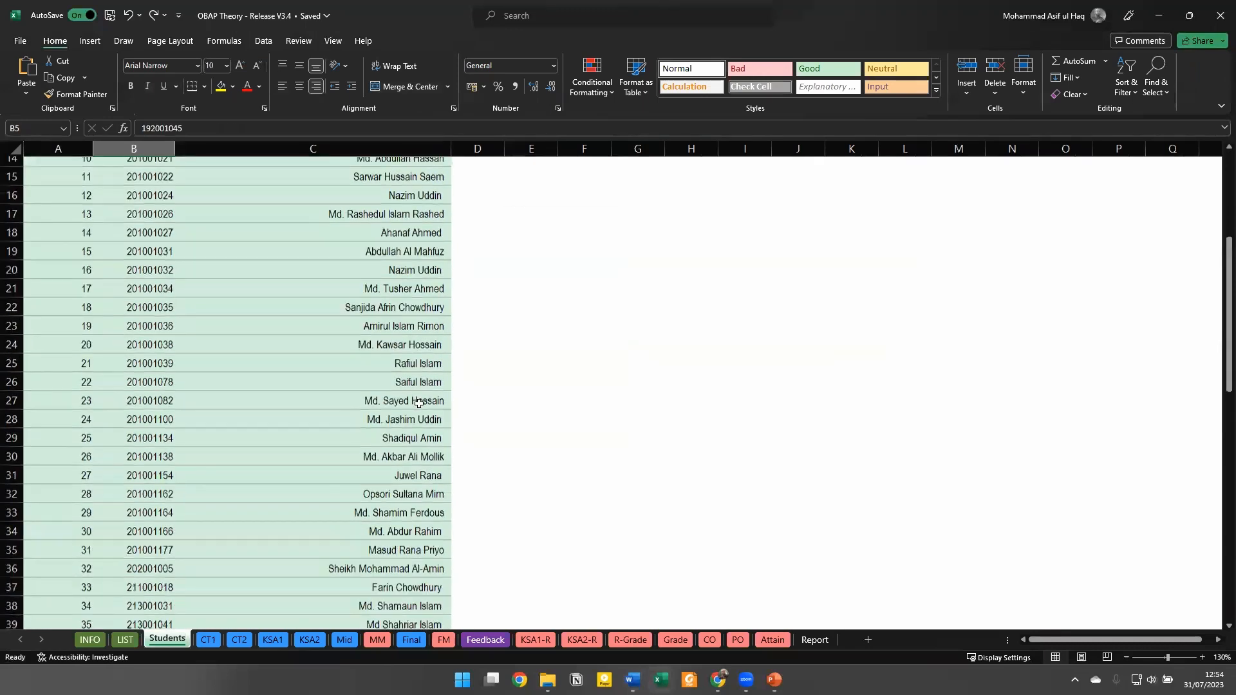
scroll(413, 413, up, 10)
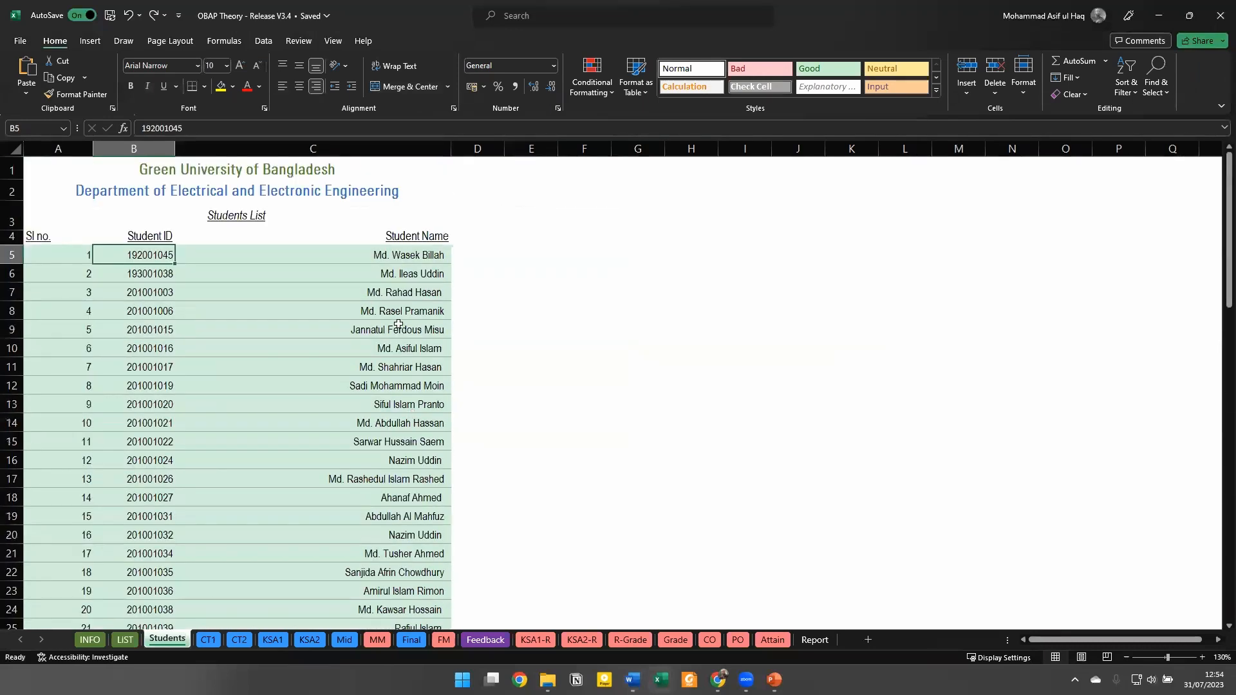
scroll(399, 324, down, 10)
scroll(400, 425, down, 7)
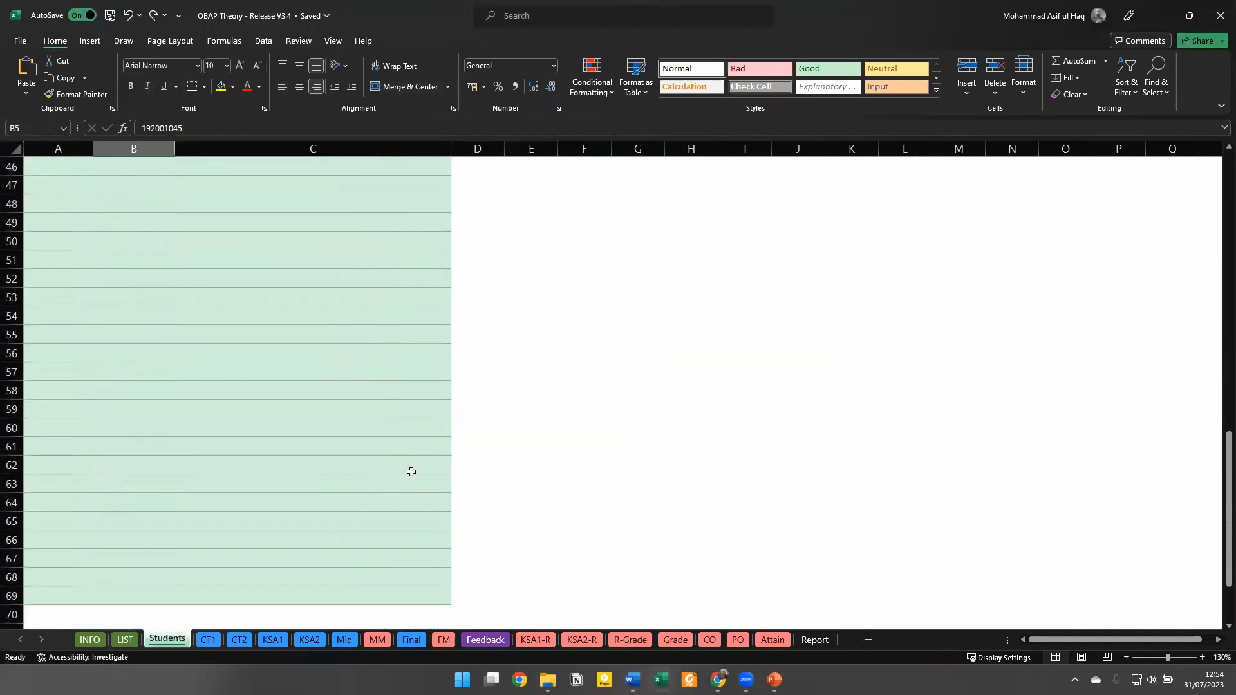
scroll(408, 480, up, 17)
click(392, 386)
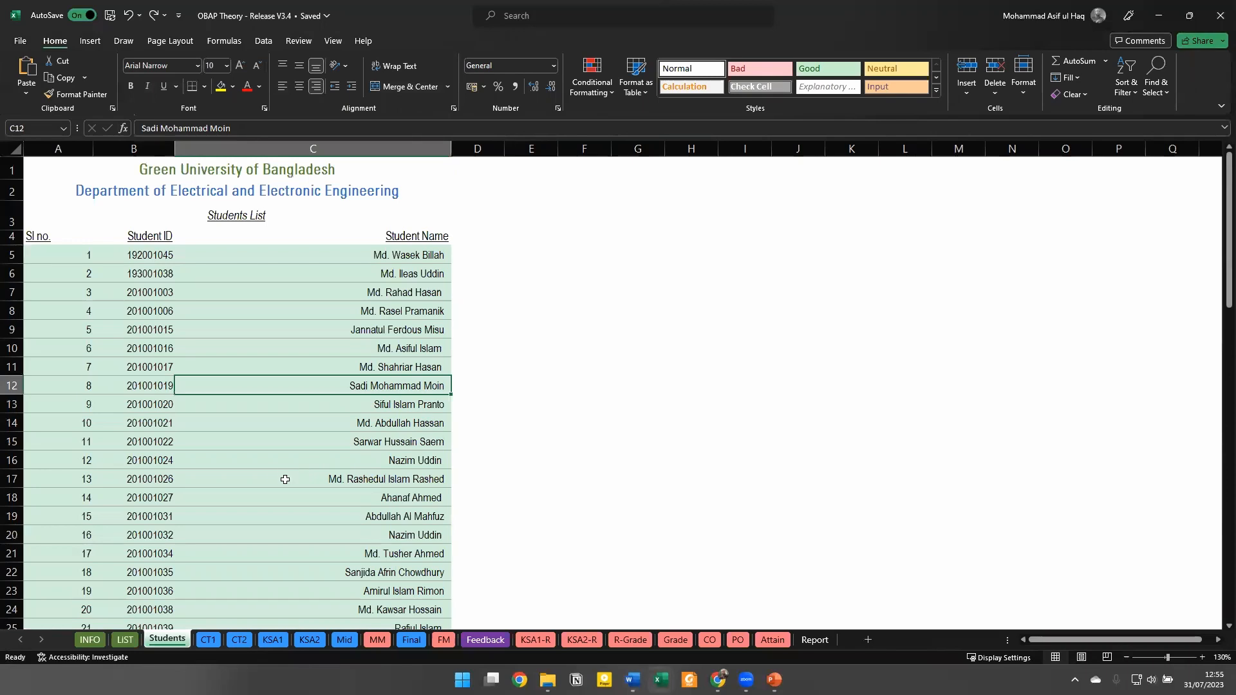
Compare the student IDs and names on the CT1, CT2 and KSA1 sheets with the Students sheet
click(208, 639)
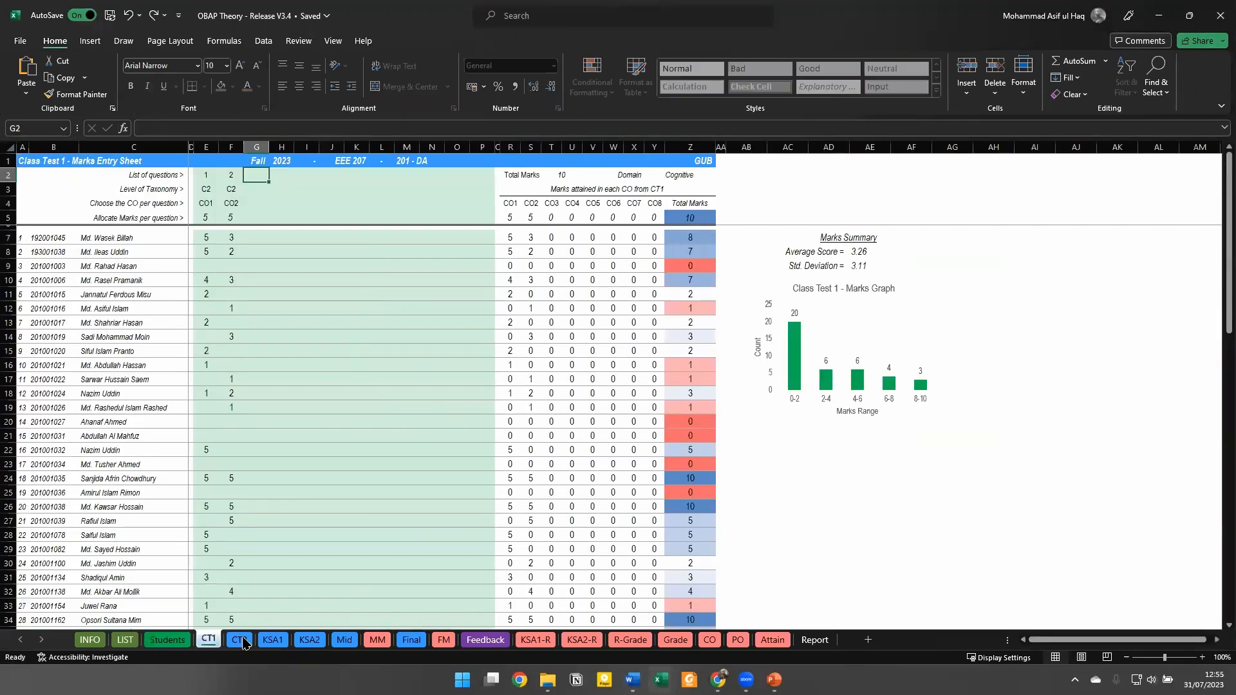
click(239, 640)
click(272, 639)
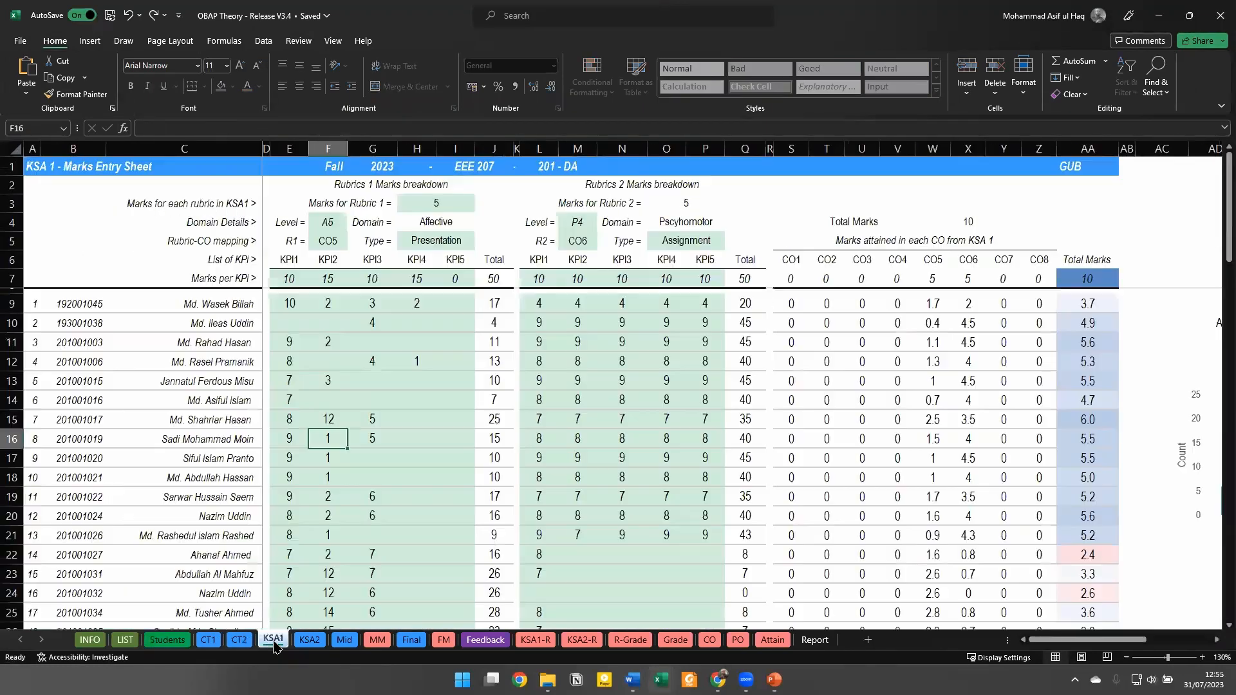
click(167, 640)
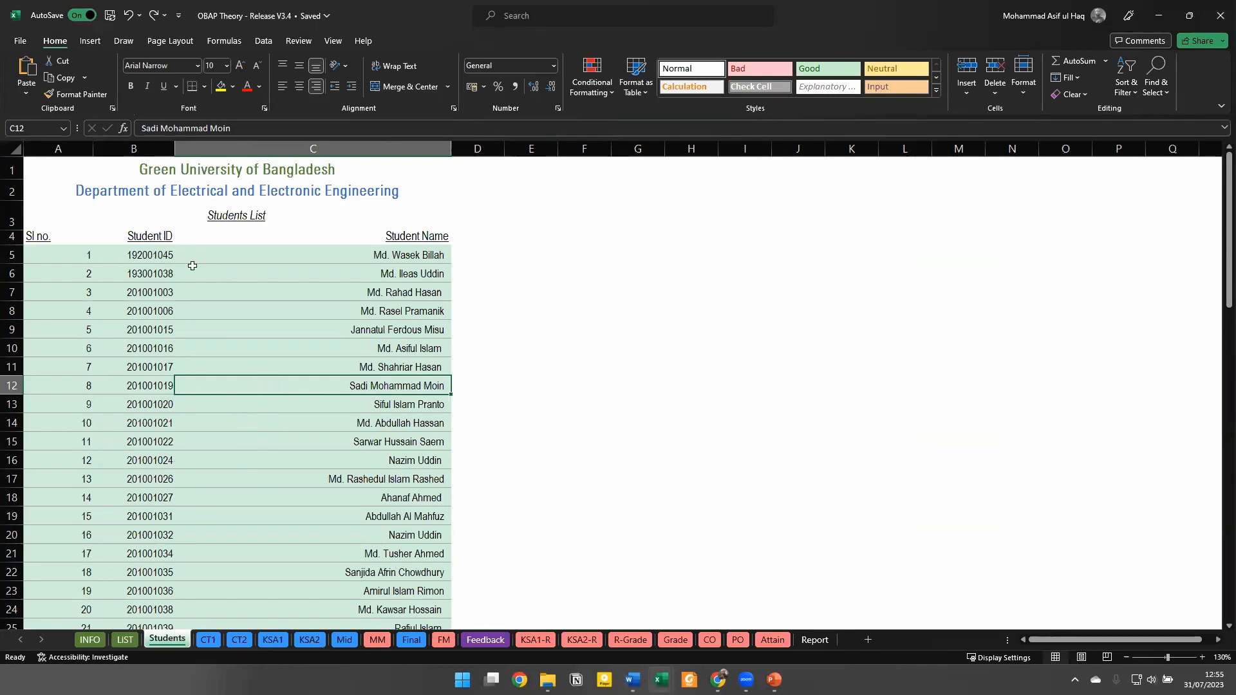
click(205, 644)
click(251, 645)
click(278, 643)
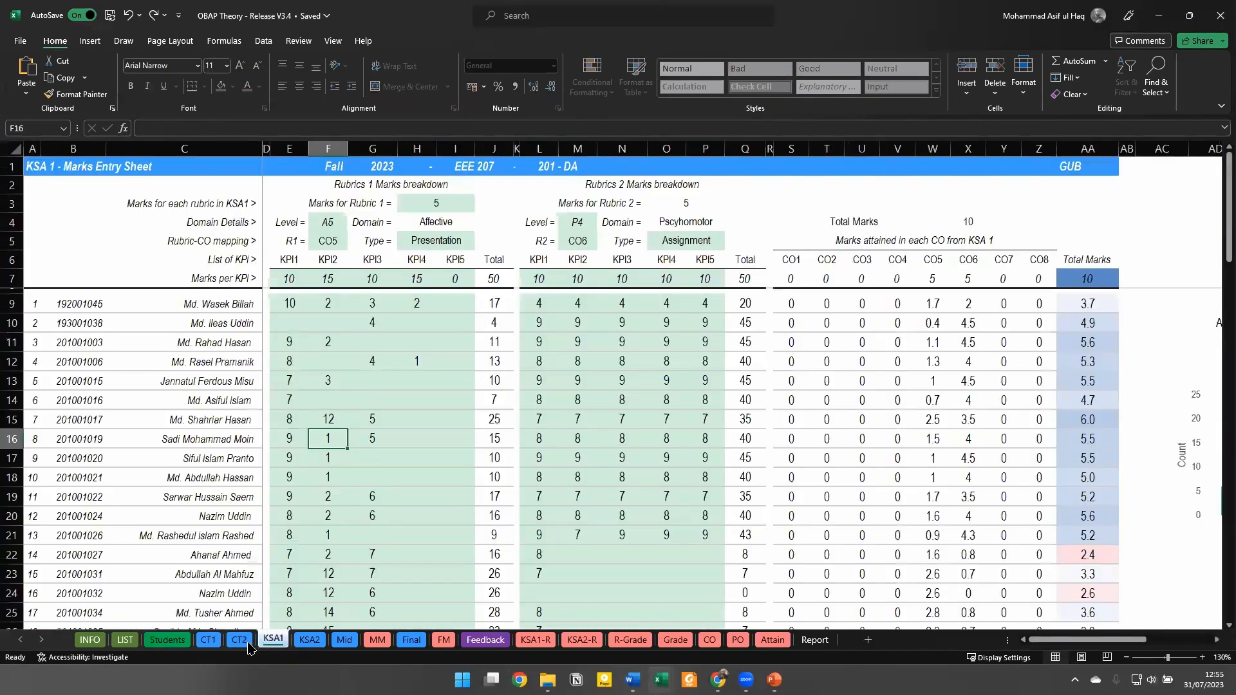
click(205, 644)
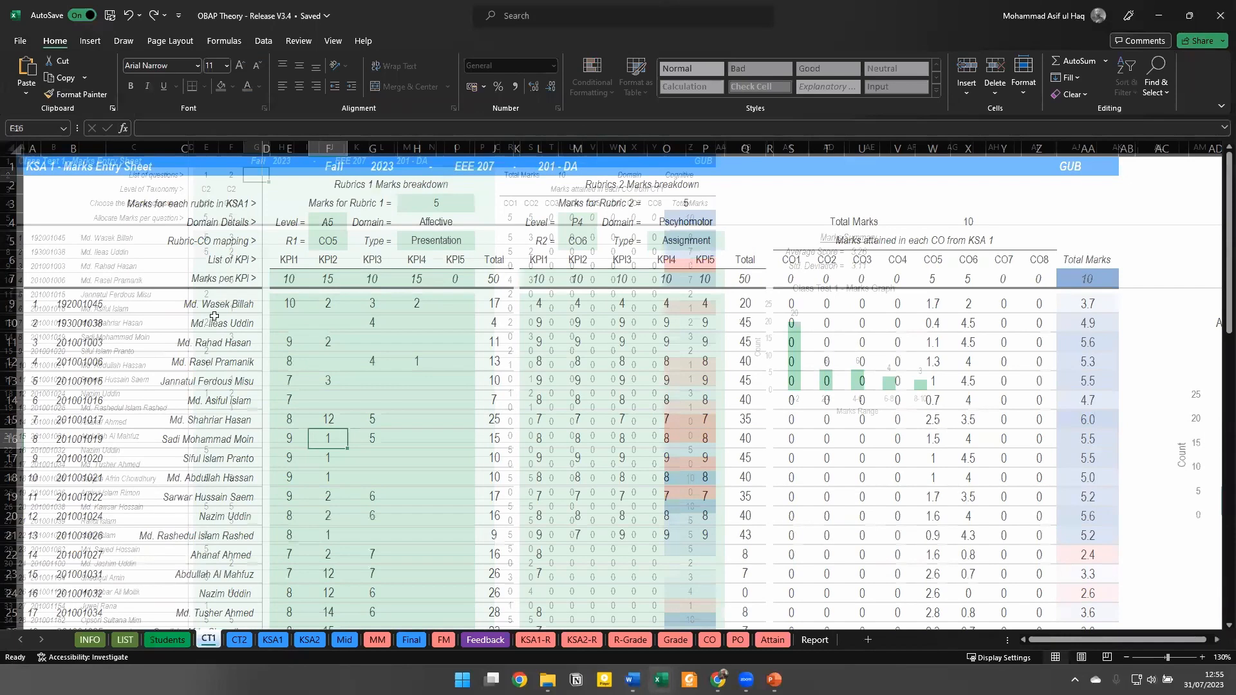
Select all student IDs and names on the Students sheet, from serial number 1 to 39
key(ctrl+Page_Up)
click(145, 252)
scroll(442, 408, down, 10)
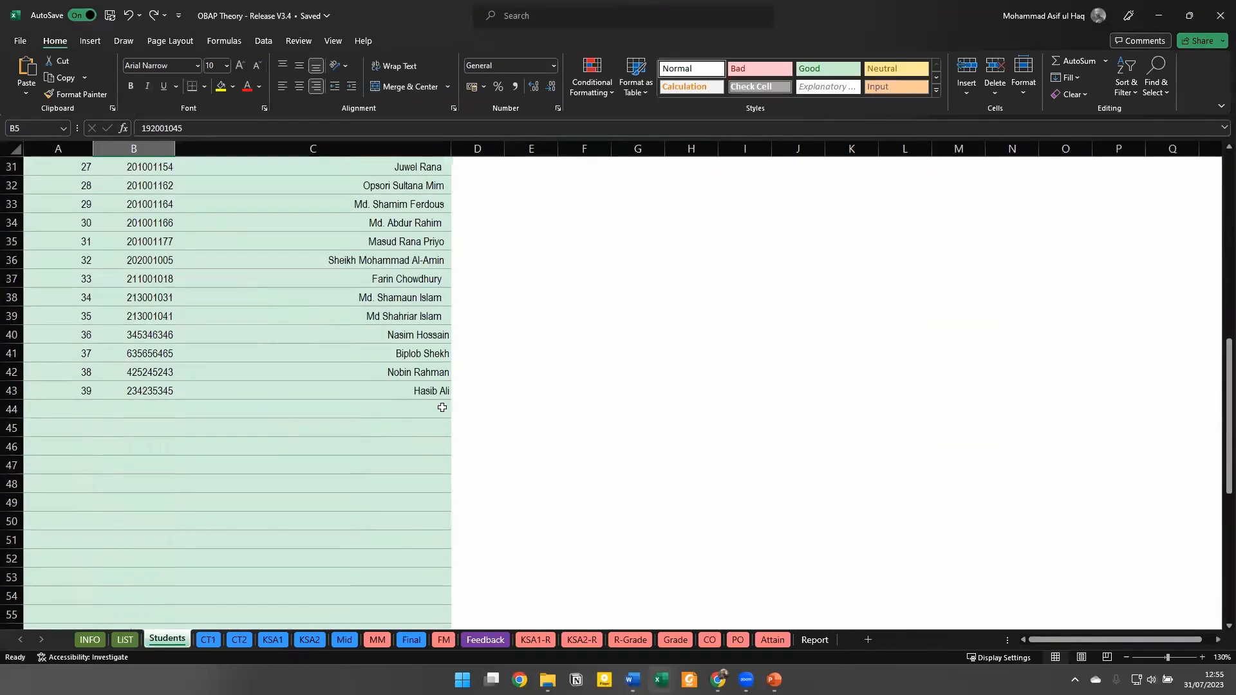
shift+click(434, 390)
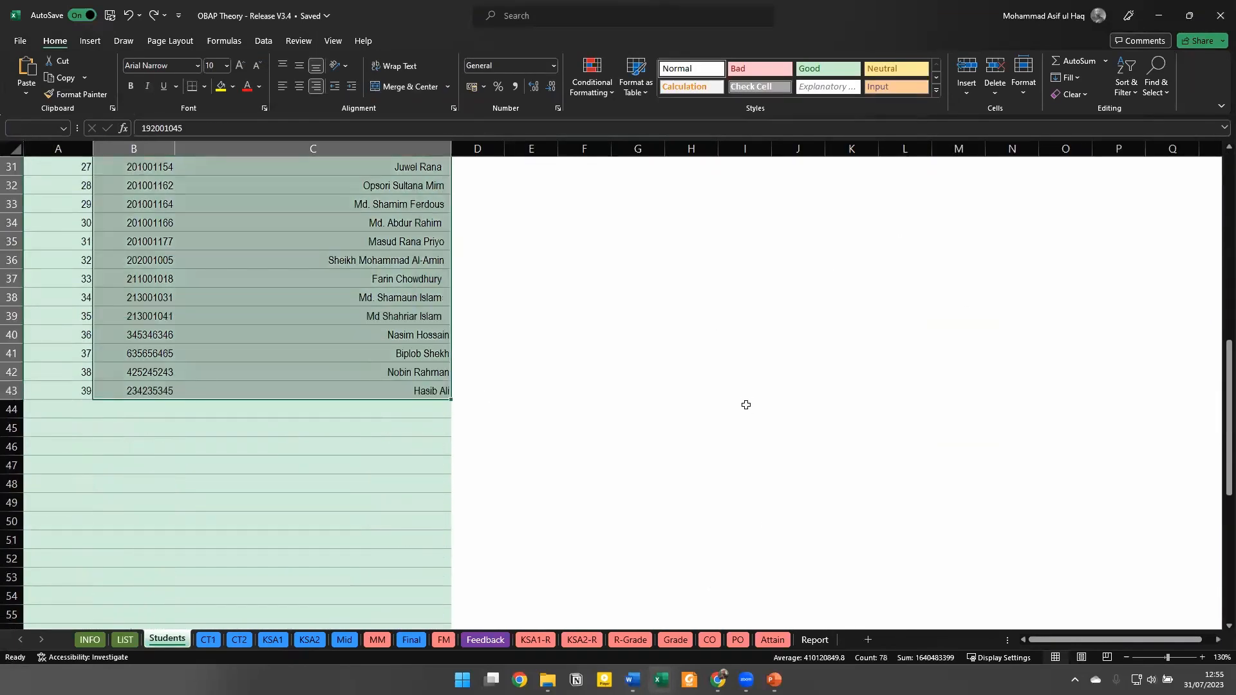
Clear the selected student IDs and names, check the student columns on the CT1, CT2 and KSA1 sheets, and return to the Students sheet
scroll(676, 406, up, 10)
key(ctrl+Page_Down)
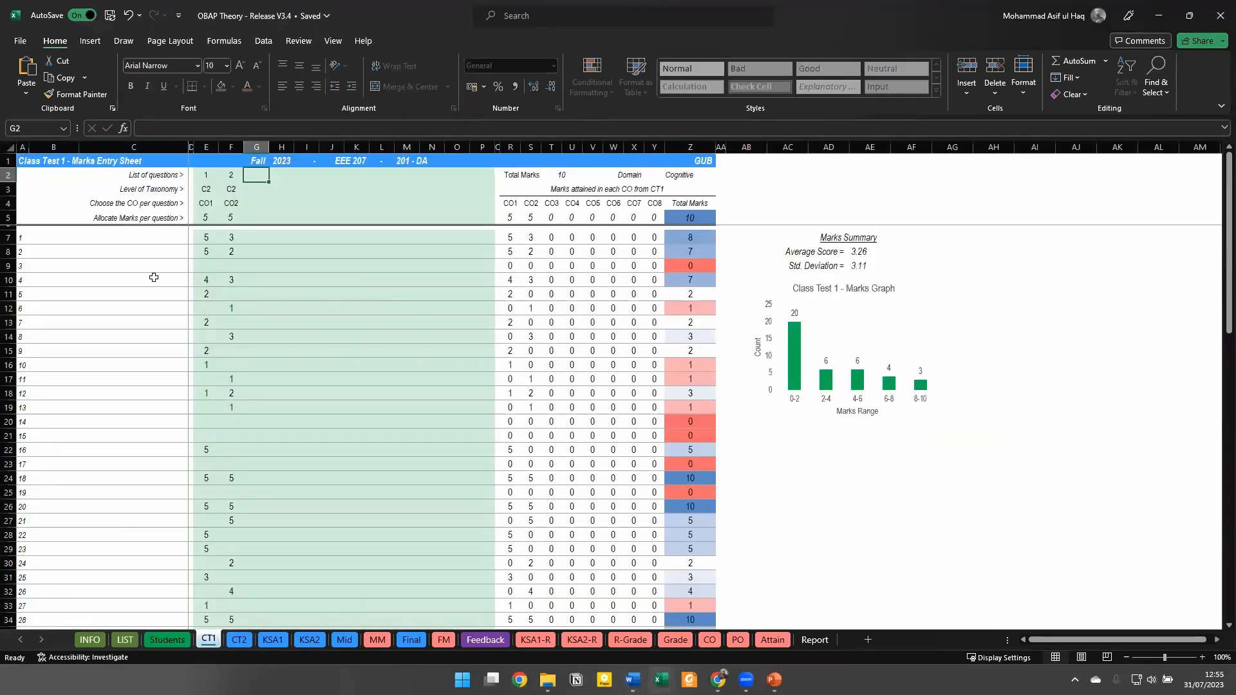
click(239, 640)
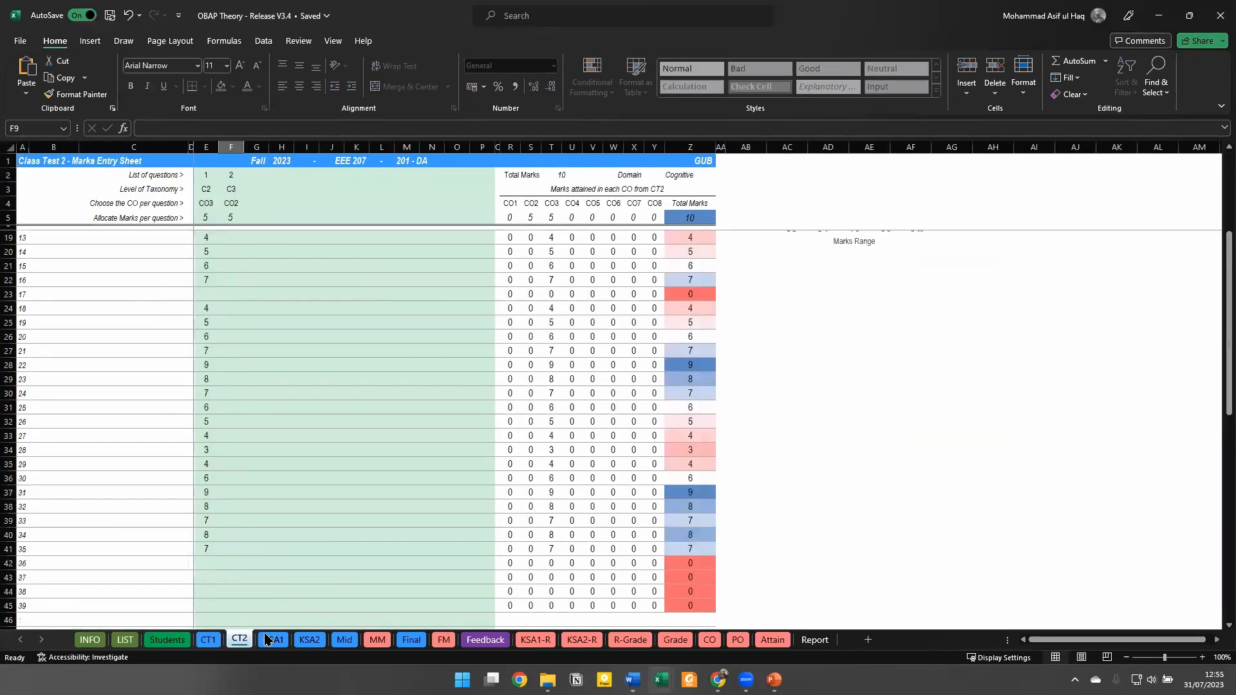
click(272, 640)
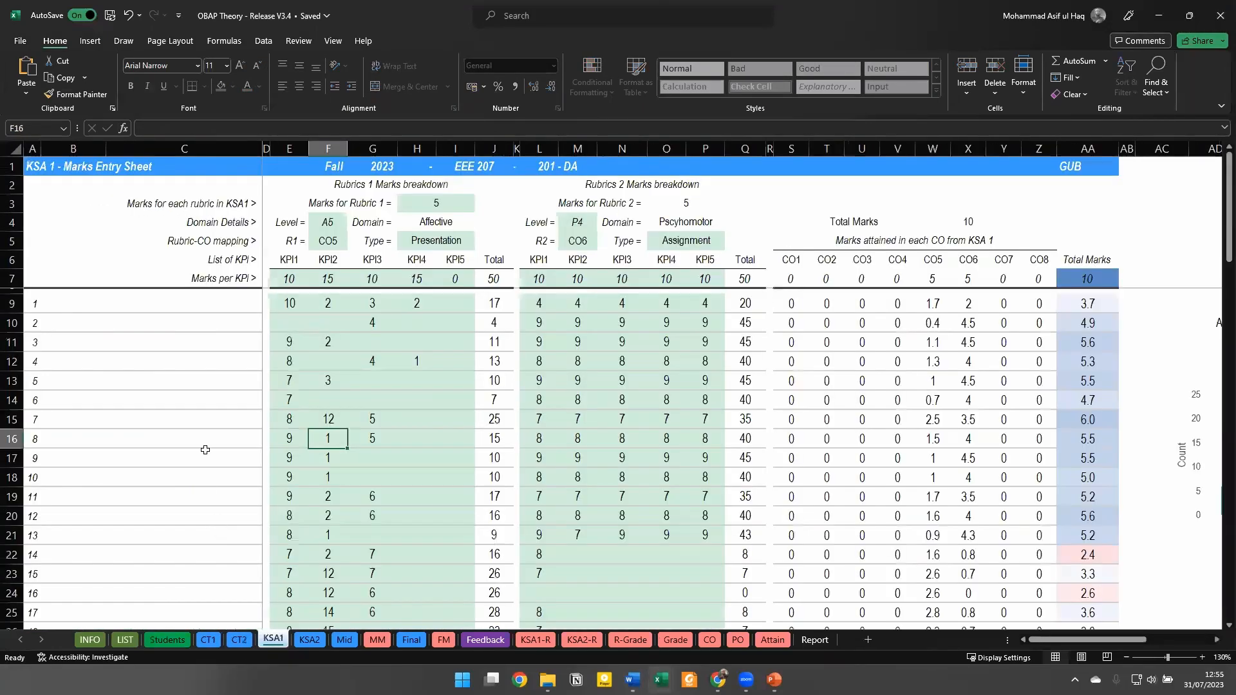
click(205, 640)
click(168, 639)
click(222, 397)
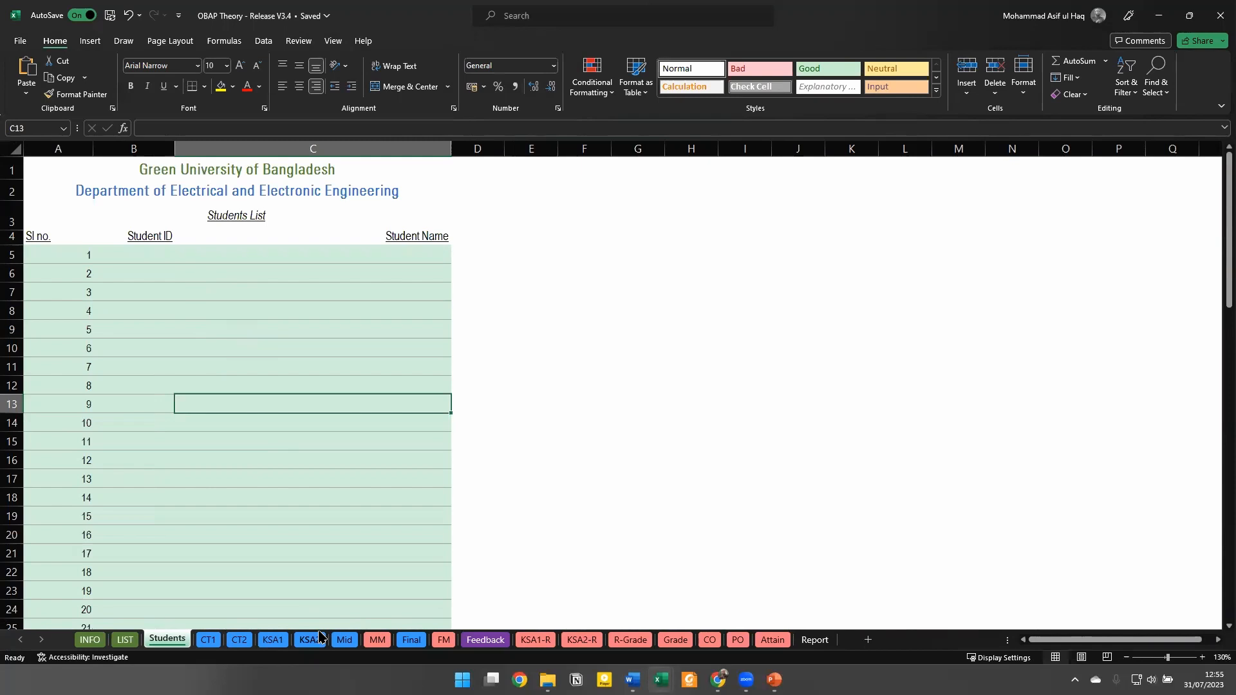
click(379, 313)
click(412, 256)
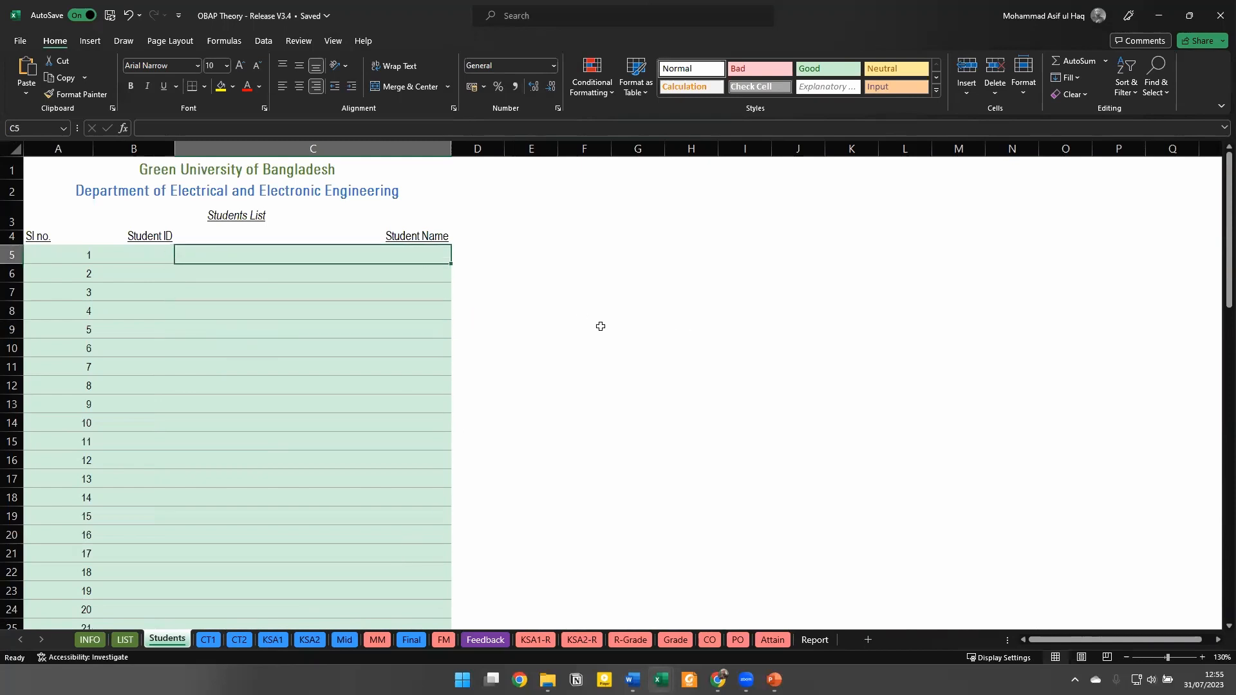
Switch to the Class_Attendance_EEE-208 workbook and copy the student IDs and names for serial numbers 1 to 30
key(alt+Tab)
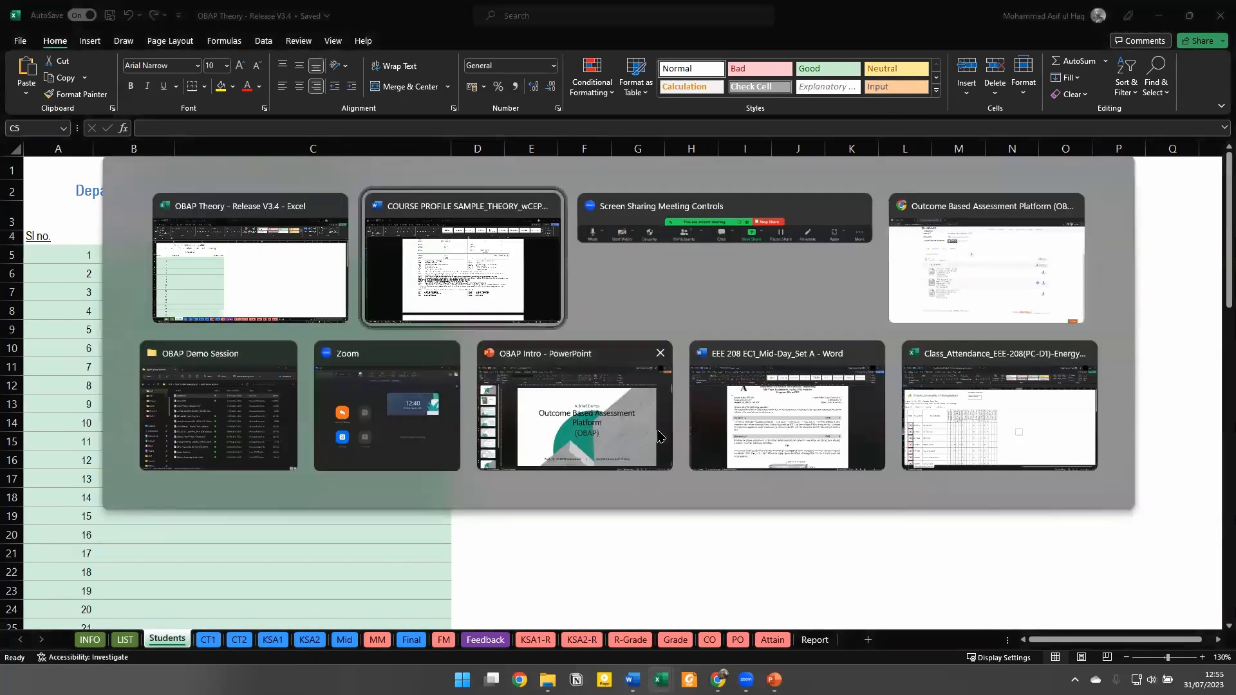
key(alt+Tab)
key(alt+Tab)
key(alt+Tab)
key(alt+Tab)
key(alt+Tab)
key(alt+Tab)
key(alt+Tab)
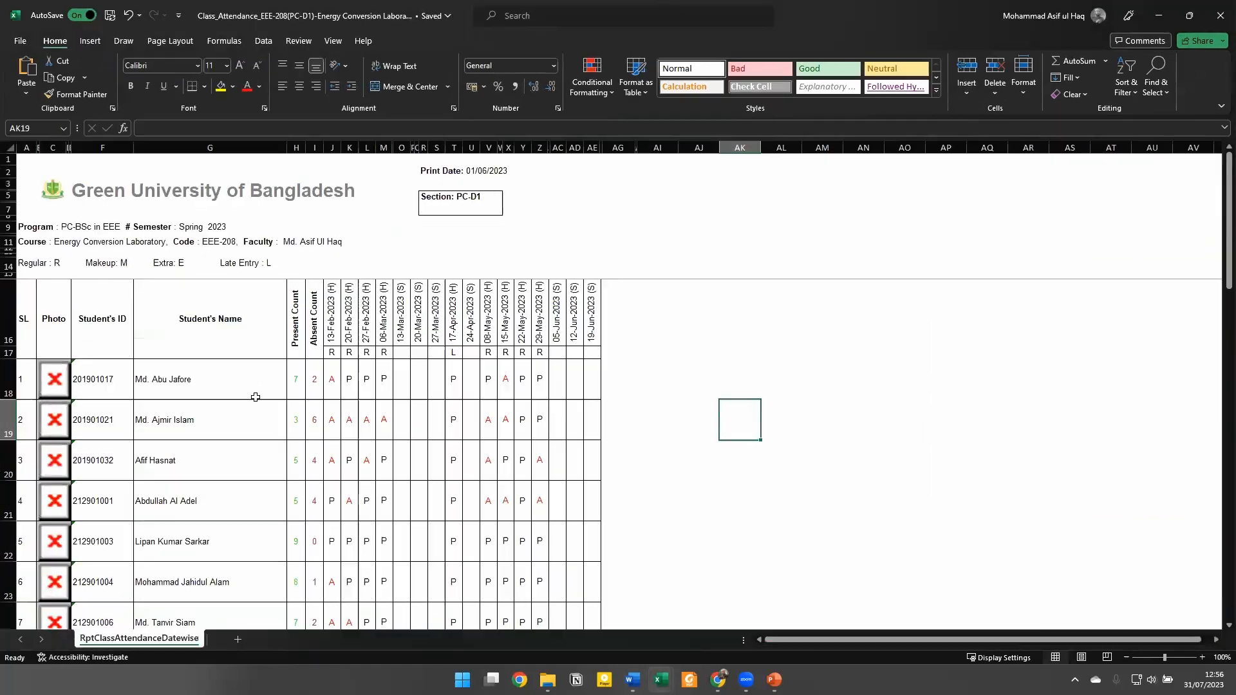
click(108, 380)
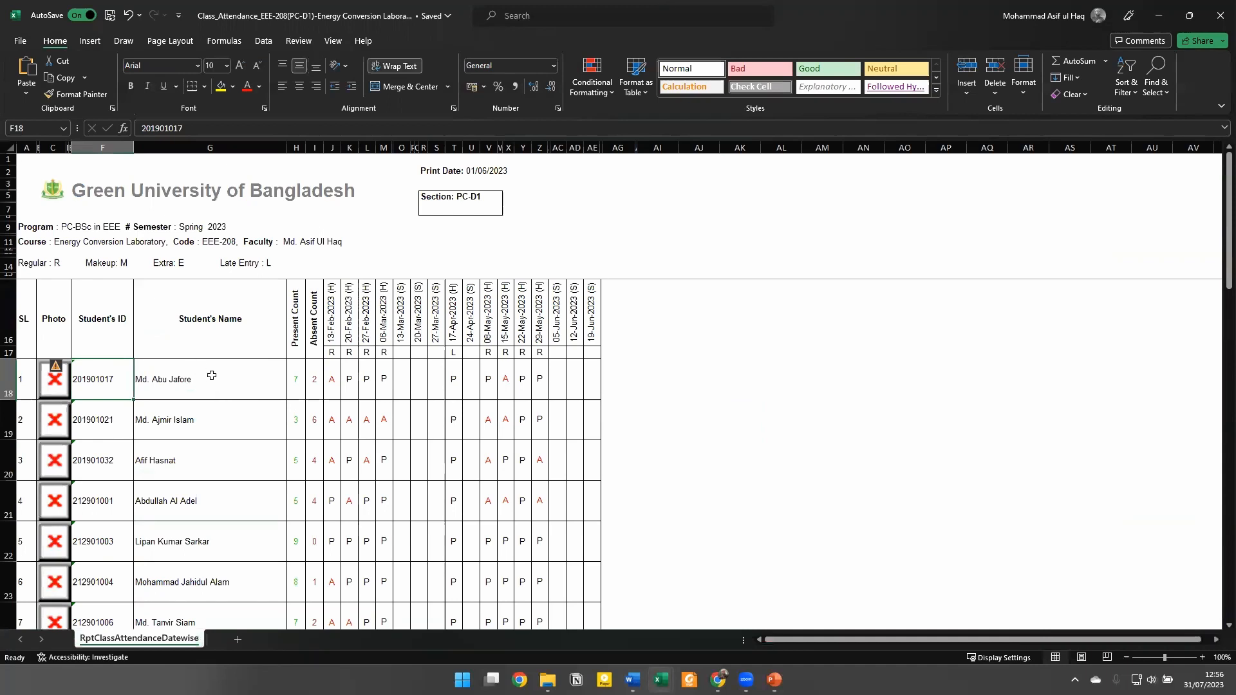
scroll(216, 393, down, 8)
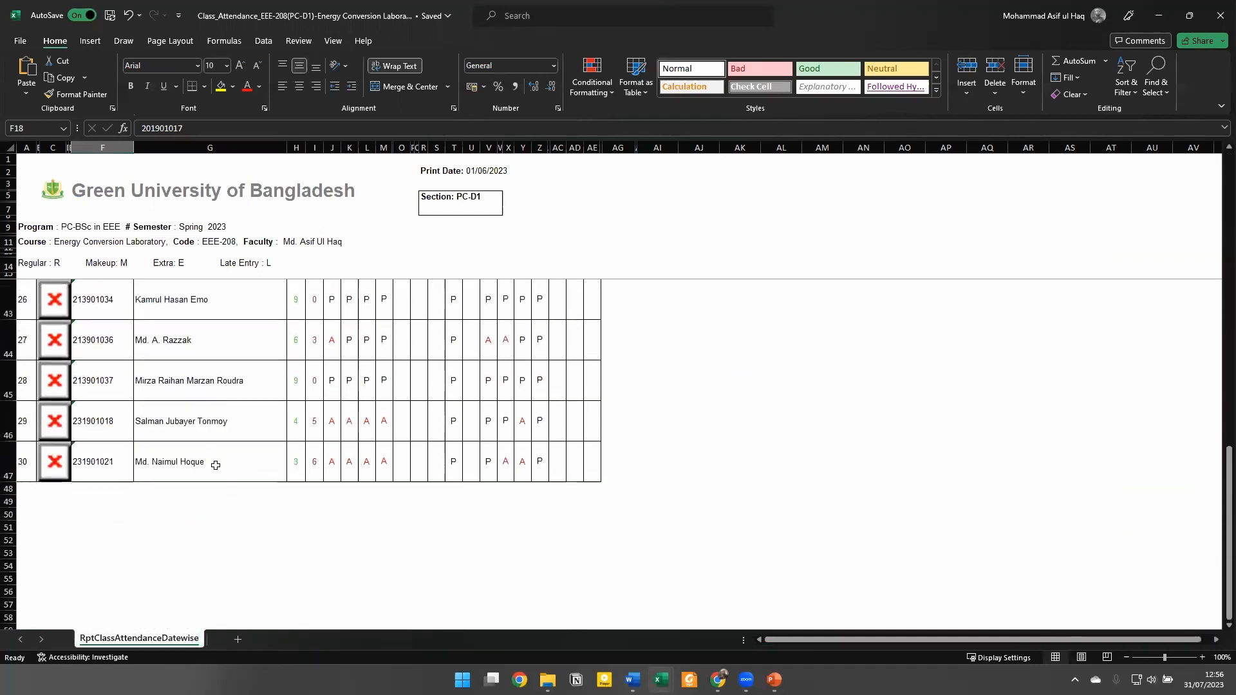
key(ctrl+v)
key(ctrl+c)
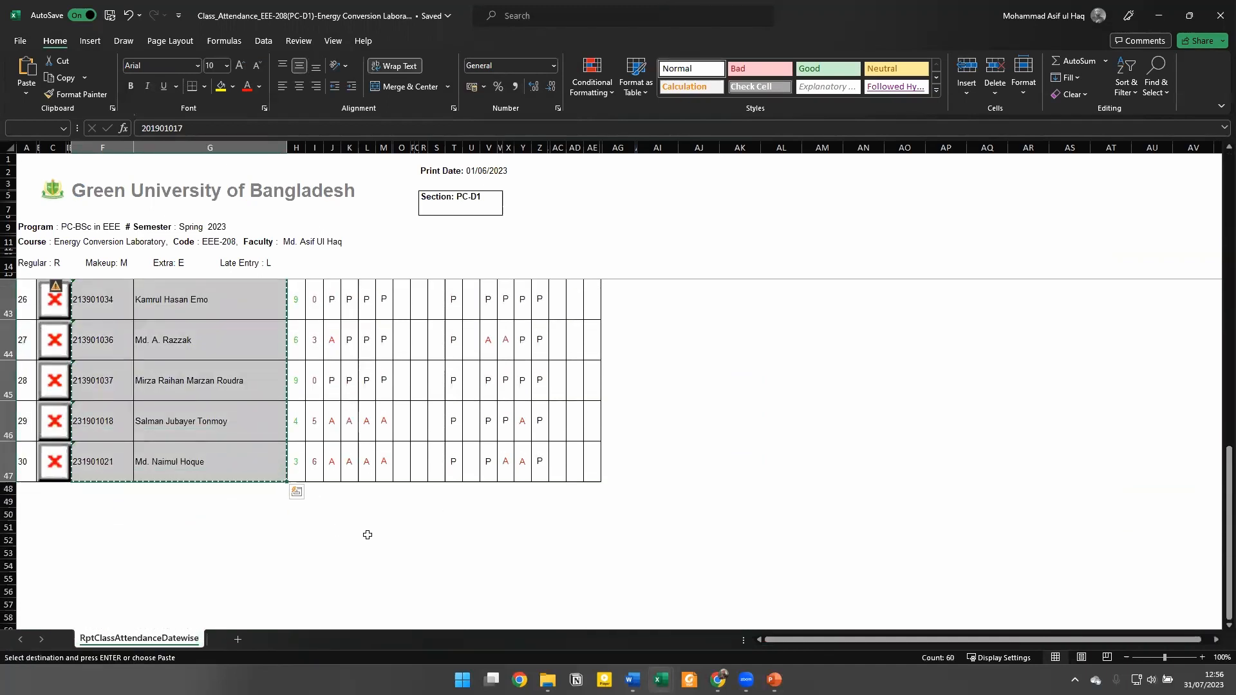
Paste the copied IDs and names as values only into the Students sheet of the OBAP Theory workbook, starting at cell B5
key(alt+Tab)
click(147, 252)
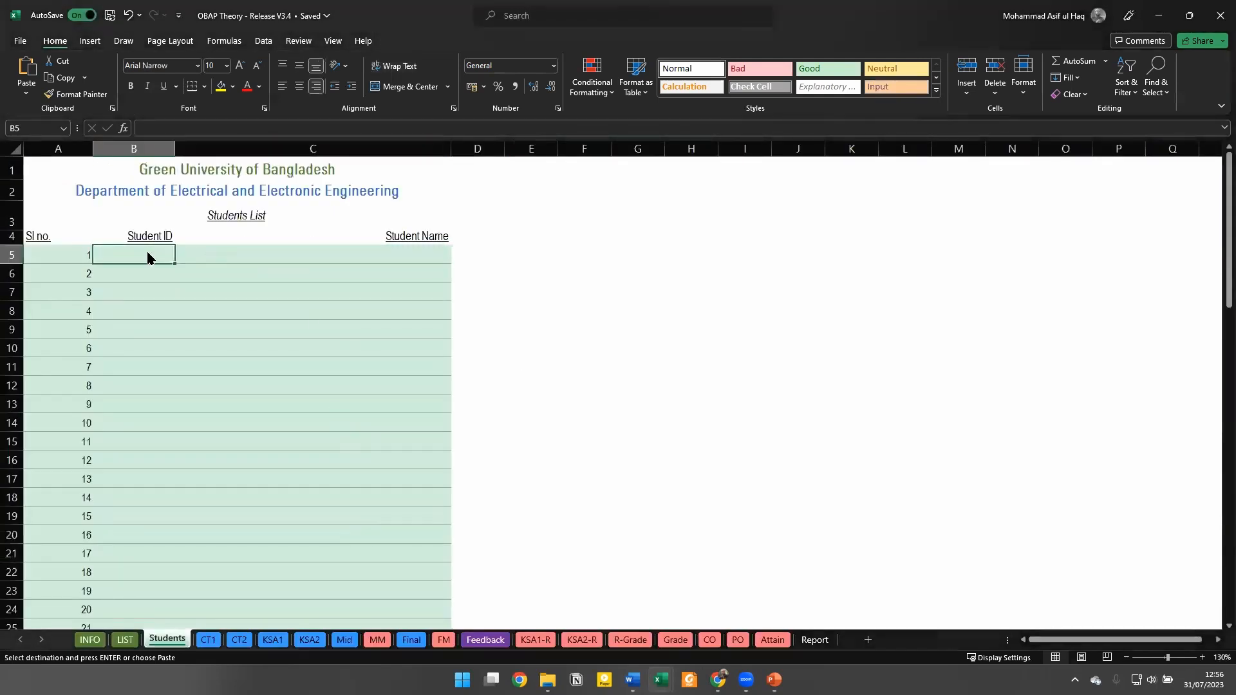
right_click(148, 252)
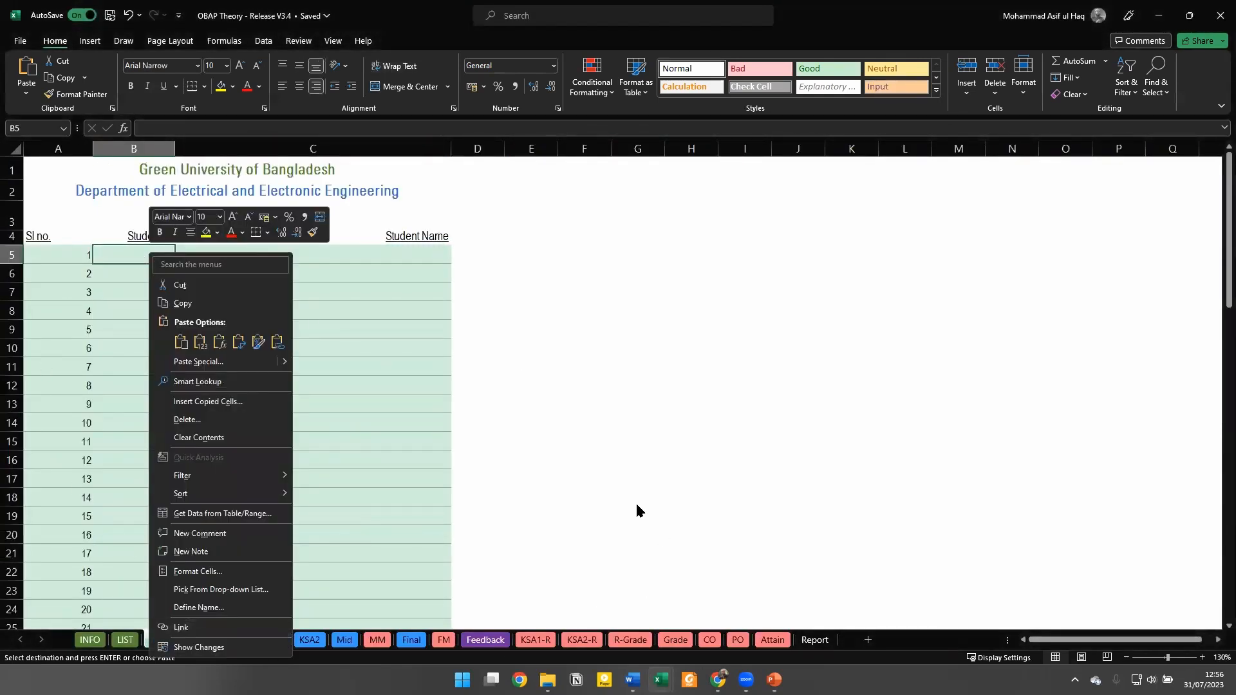
click(201, 341)
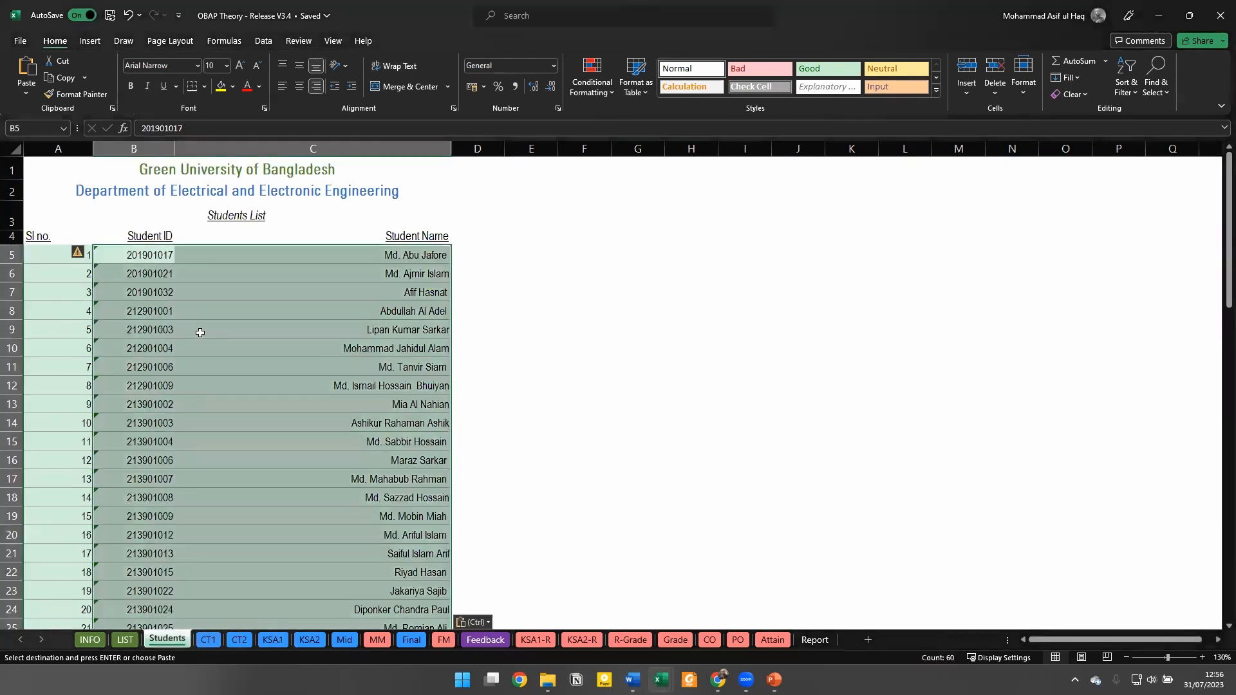
click(318, 408)
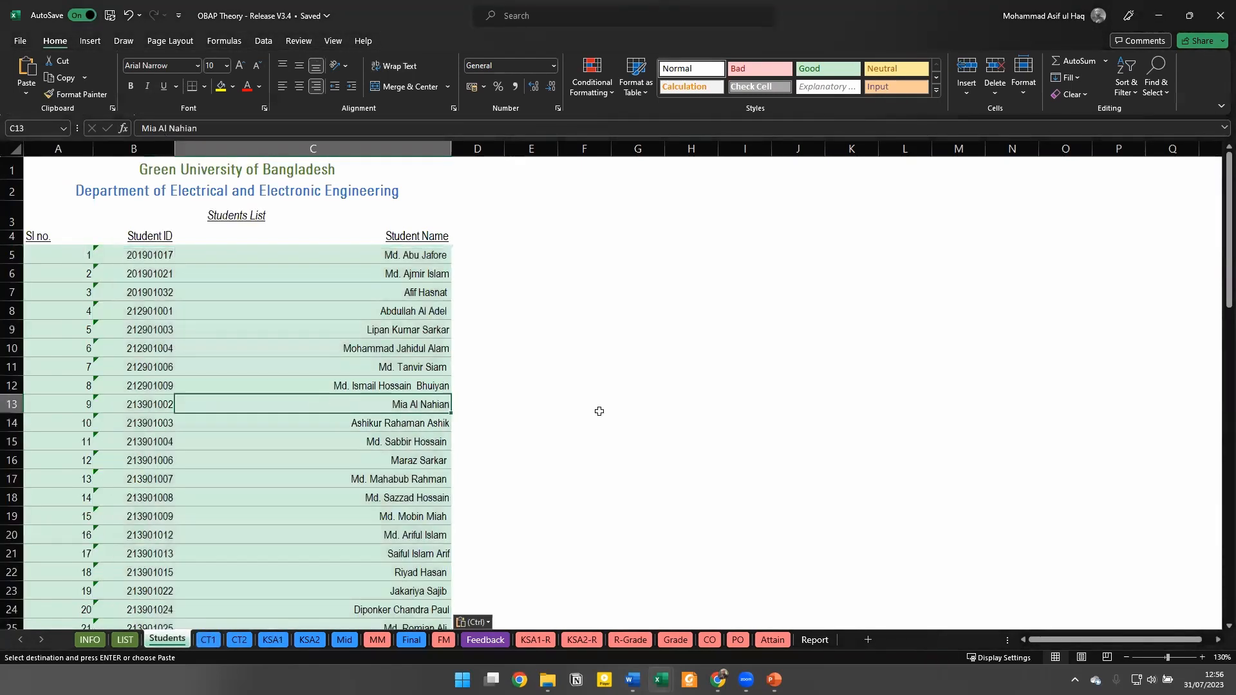
Delete the unused serial numbers 31 to 39 below the last student on the Students sheet
scroll(303, 402, down, 6)
scroll(306, 406, down, 1)
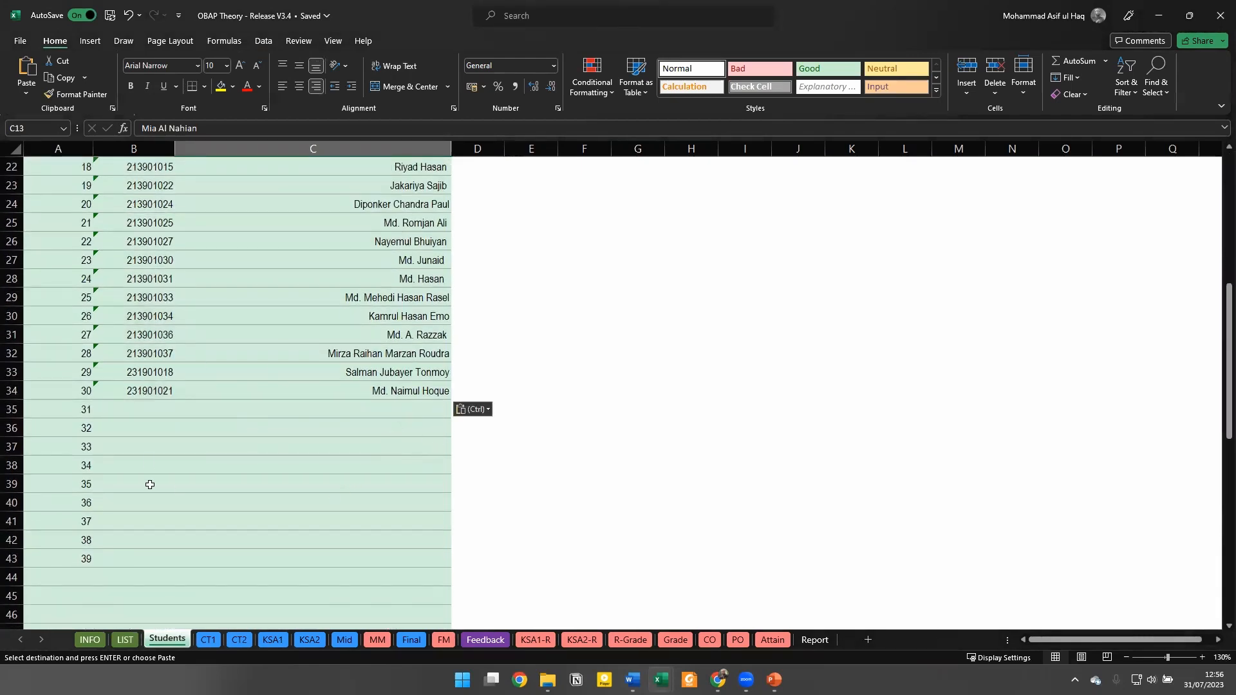
click(81, 408)
scroll(87, 460, down, 2)
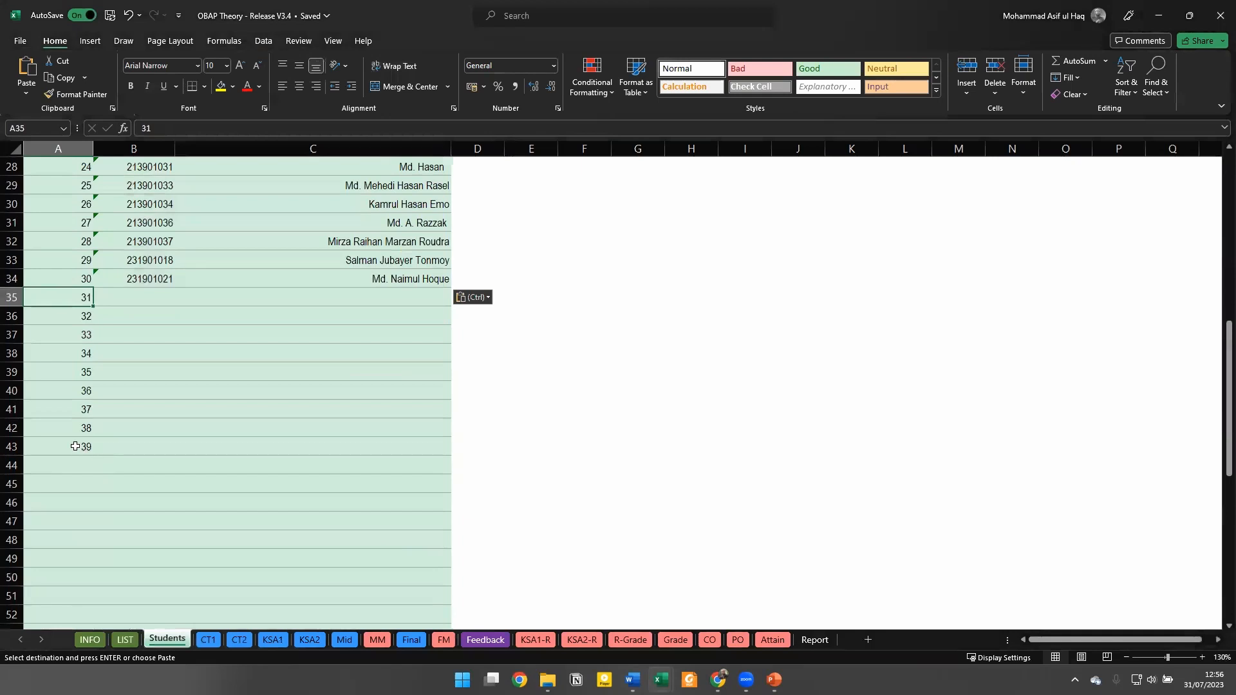
shift+click(75, 446)
key(Delete)
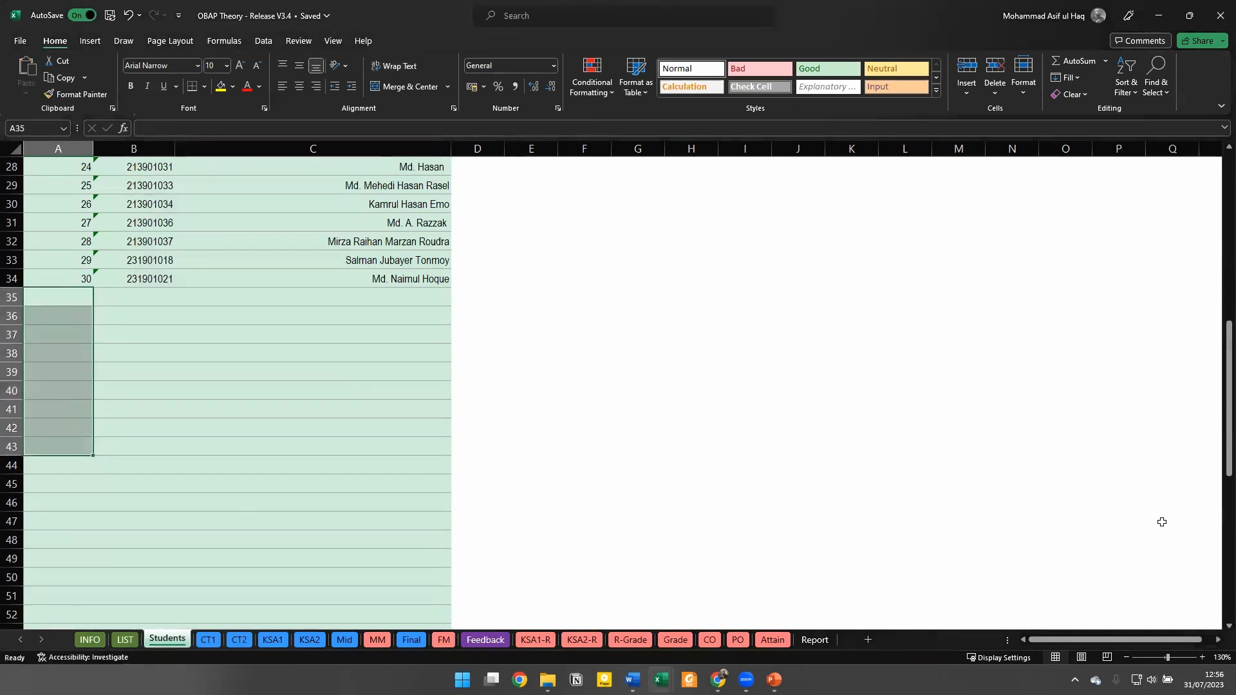
Check the student IDs and names on the CT1, CT2 and KSA1 sheets against the Students sheet
scroll(347, 463, up, 9)
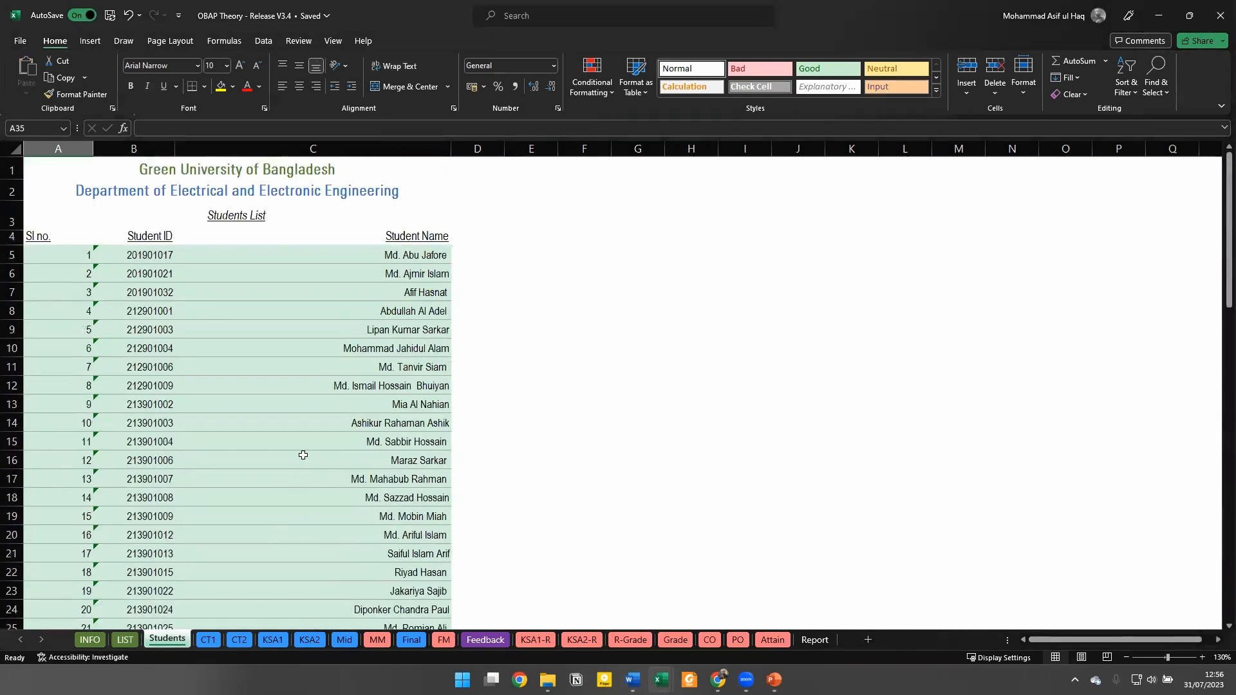
click(207, 639)
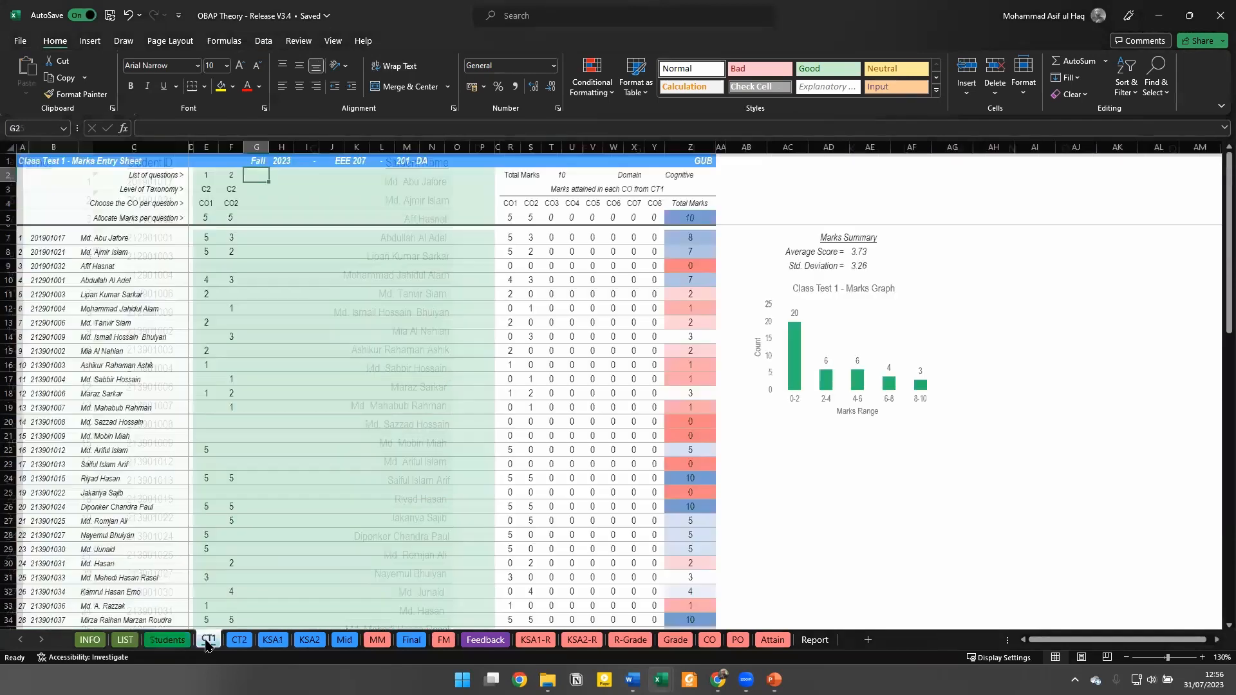
click(169, 640)
click(201, 295)
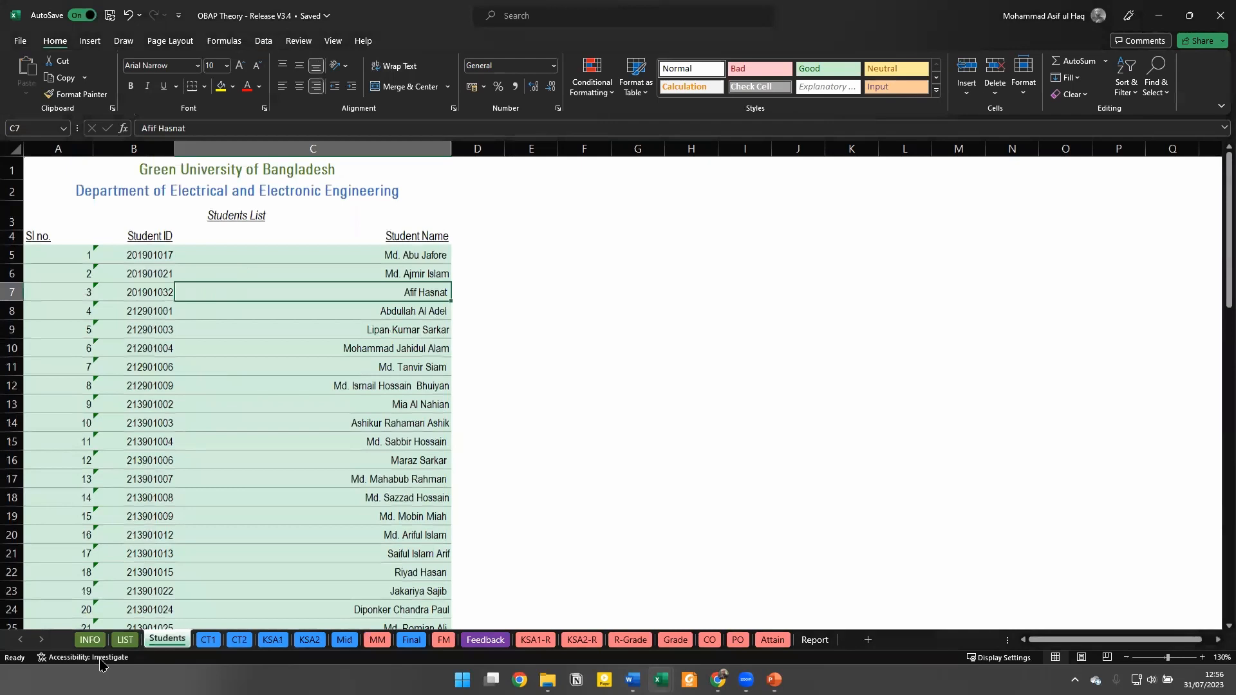
click(207, 640)
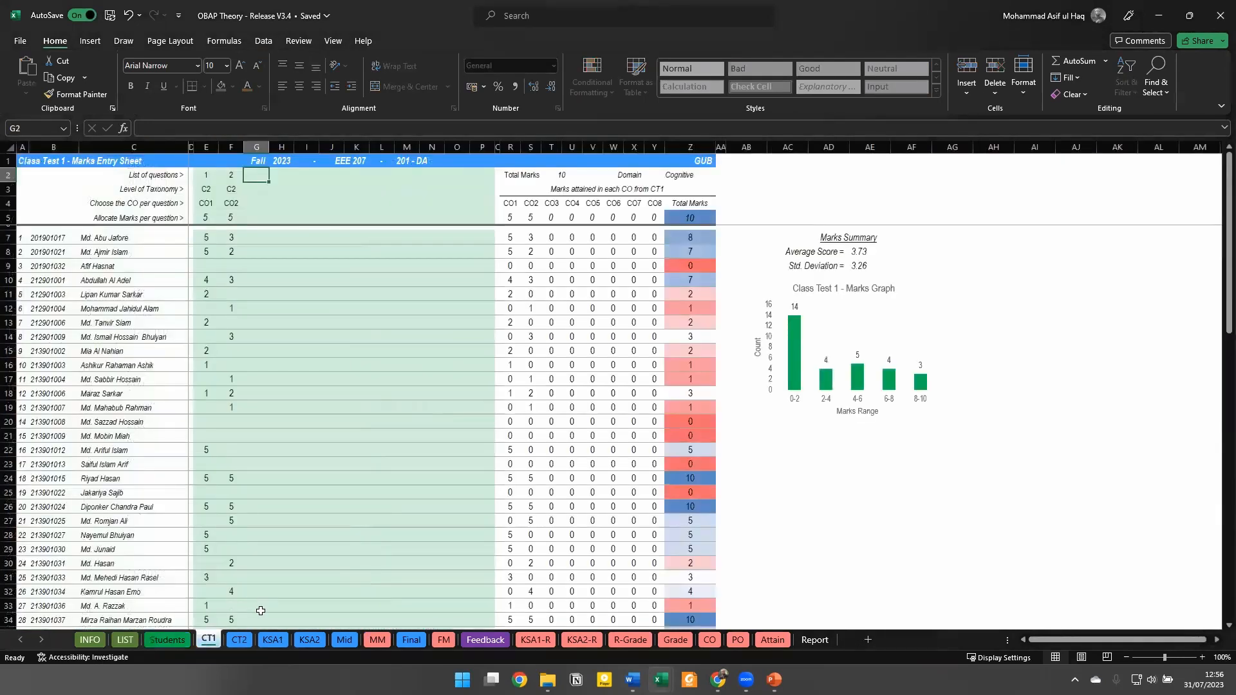
click(243, 642)
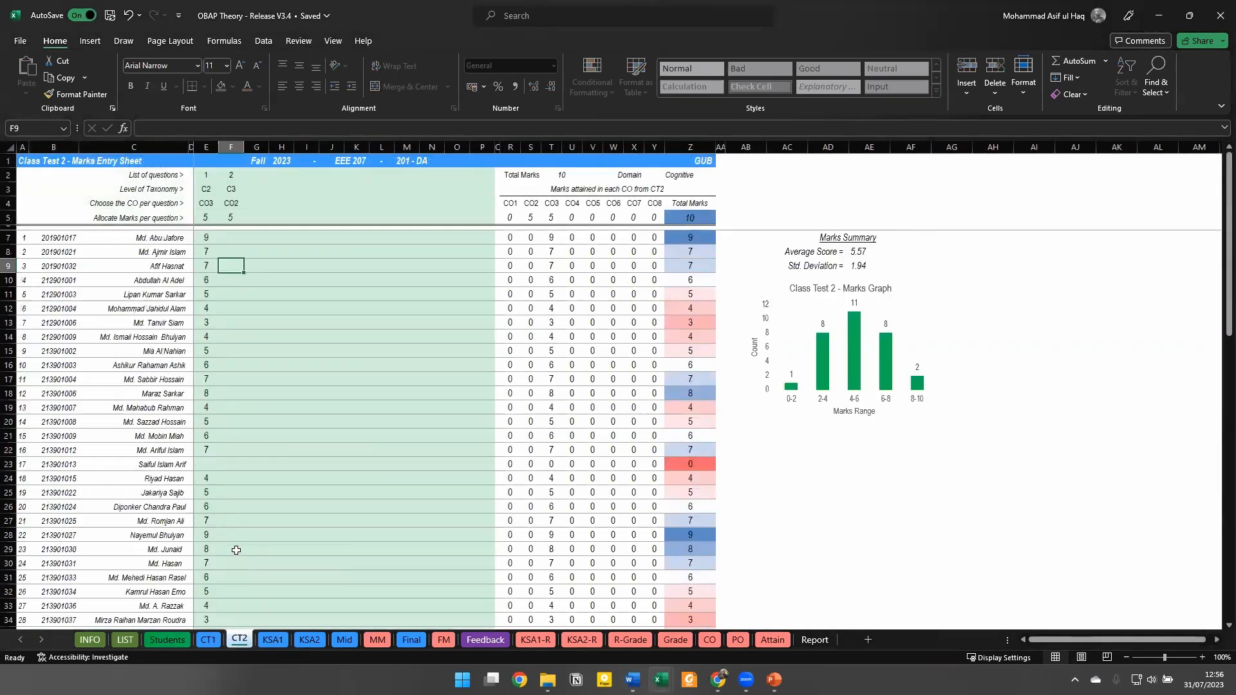
click(309, 640)
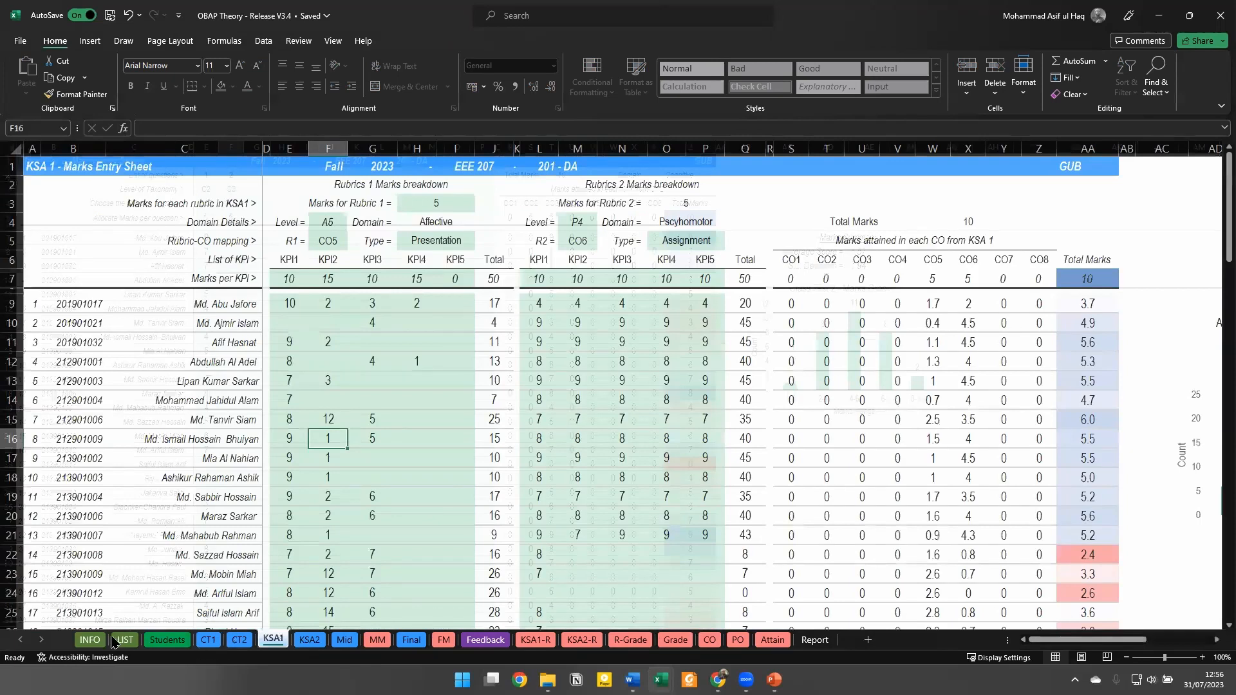
click(165, 640)
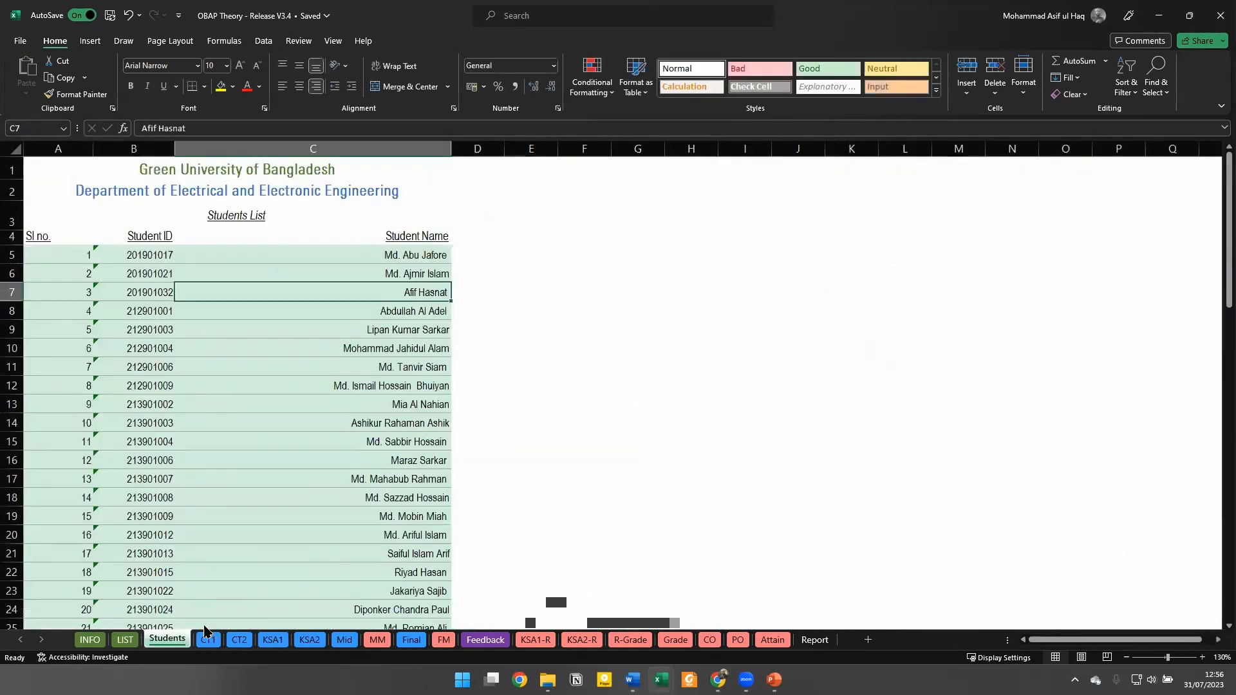
Try to edit the first student's name directly on the CT1 sheet, and return to the Students sheet
click(207, 640)
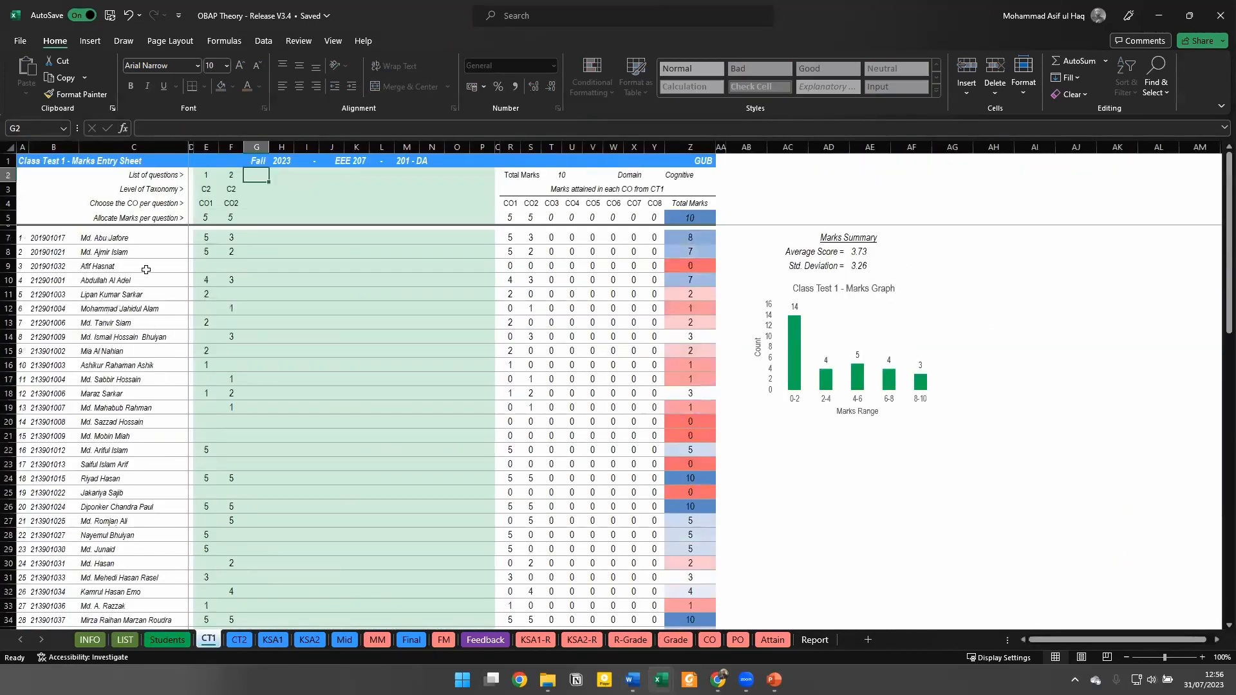
click(129, 237)
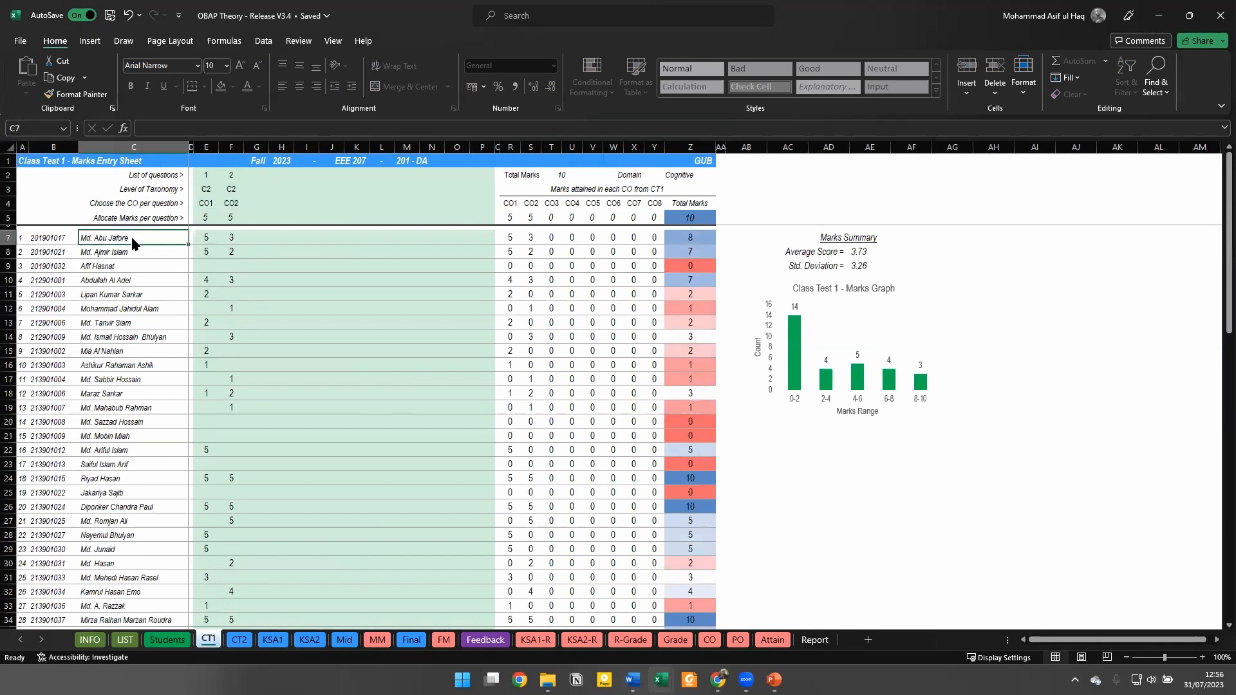
double_click(132, 241)
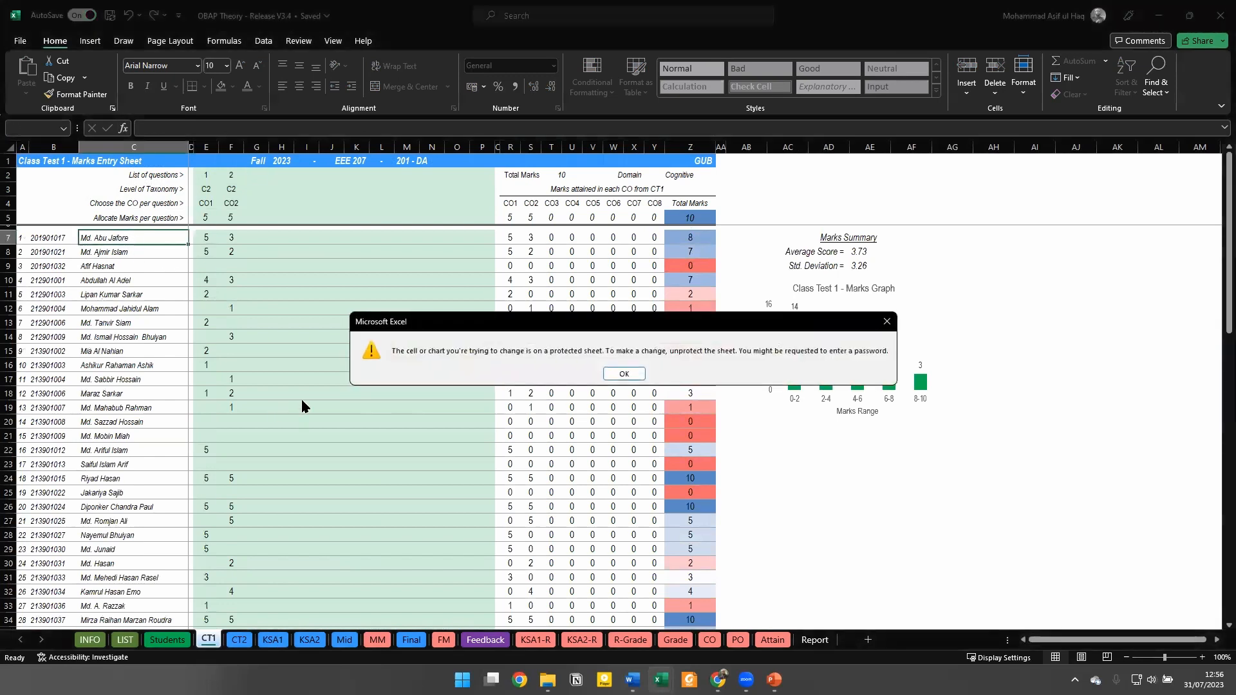
click(624, 374)
click(167, 639)
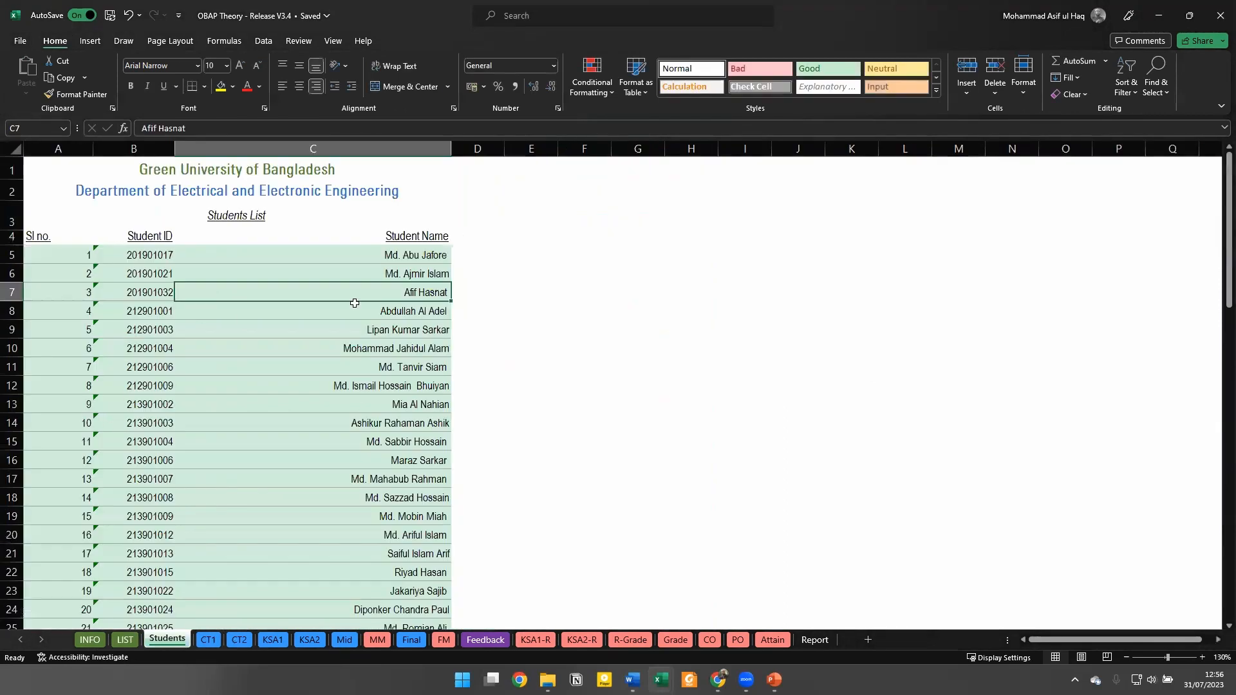
click(275, 258)
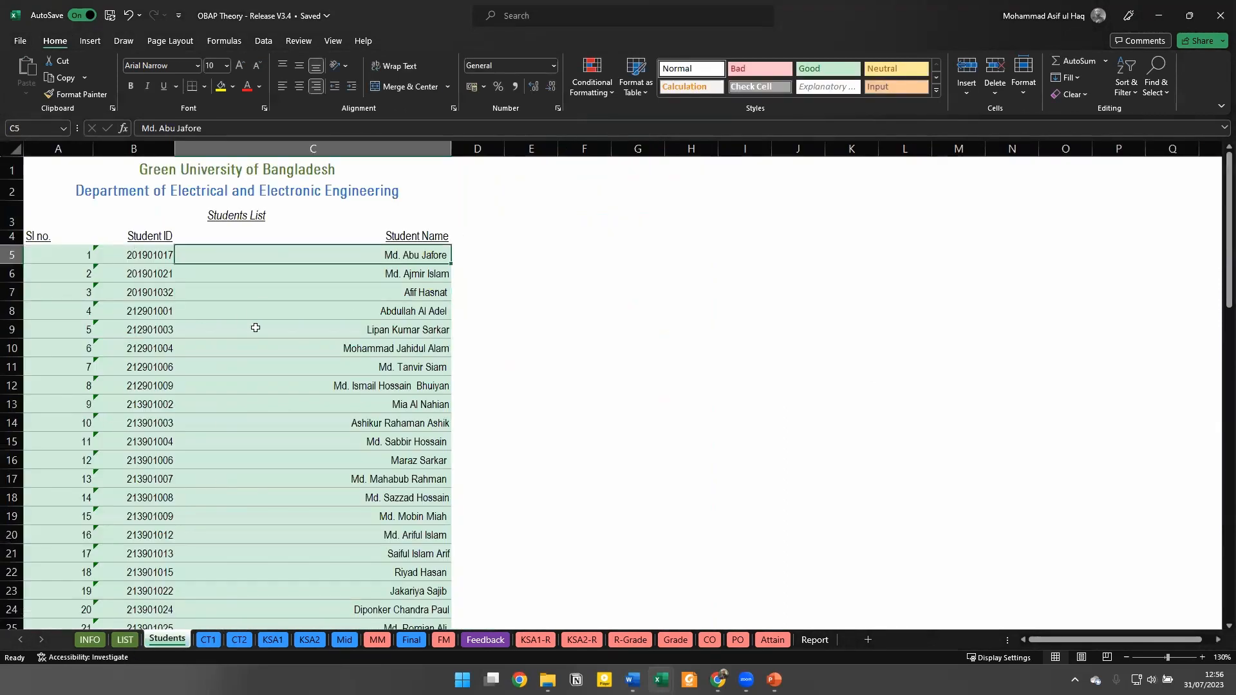
click(256, 328)
click(284, 392)
click(552, 362)
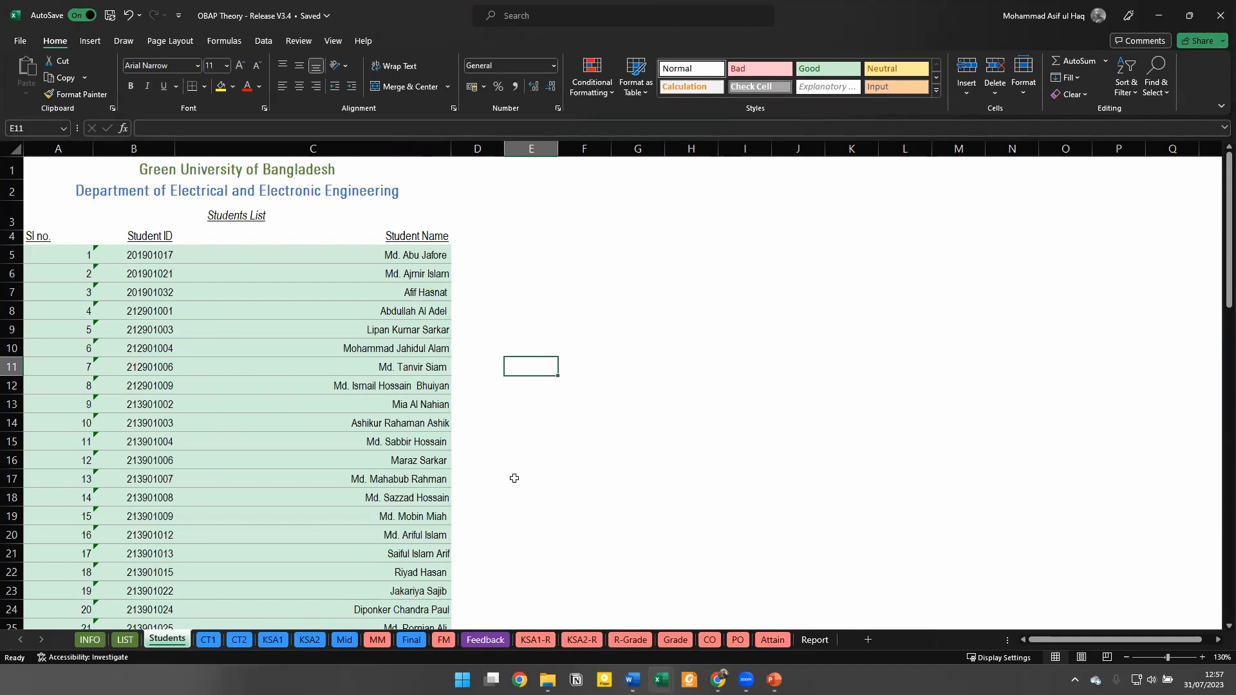
Look through the CT1, CT2, Mid, Final, KSA1 and KSA2 marks entry sheets
click(208, 640)
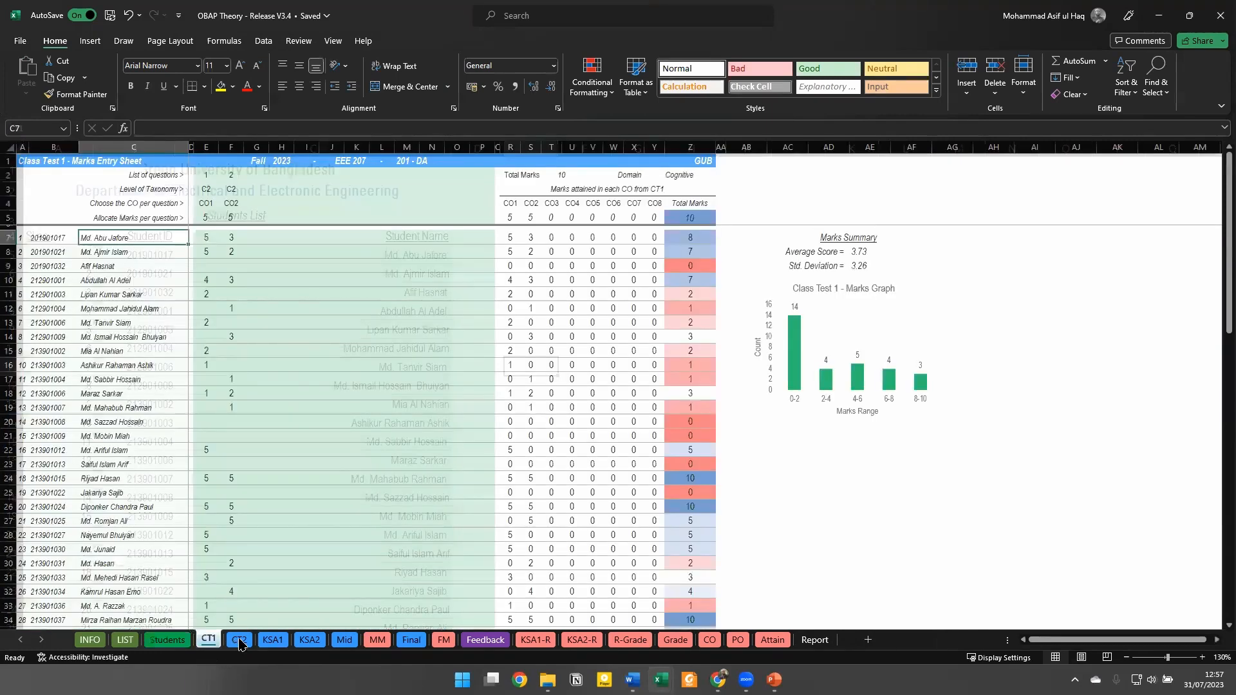
click(240, 640)
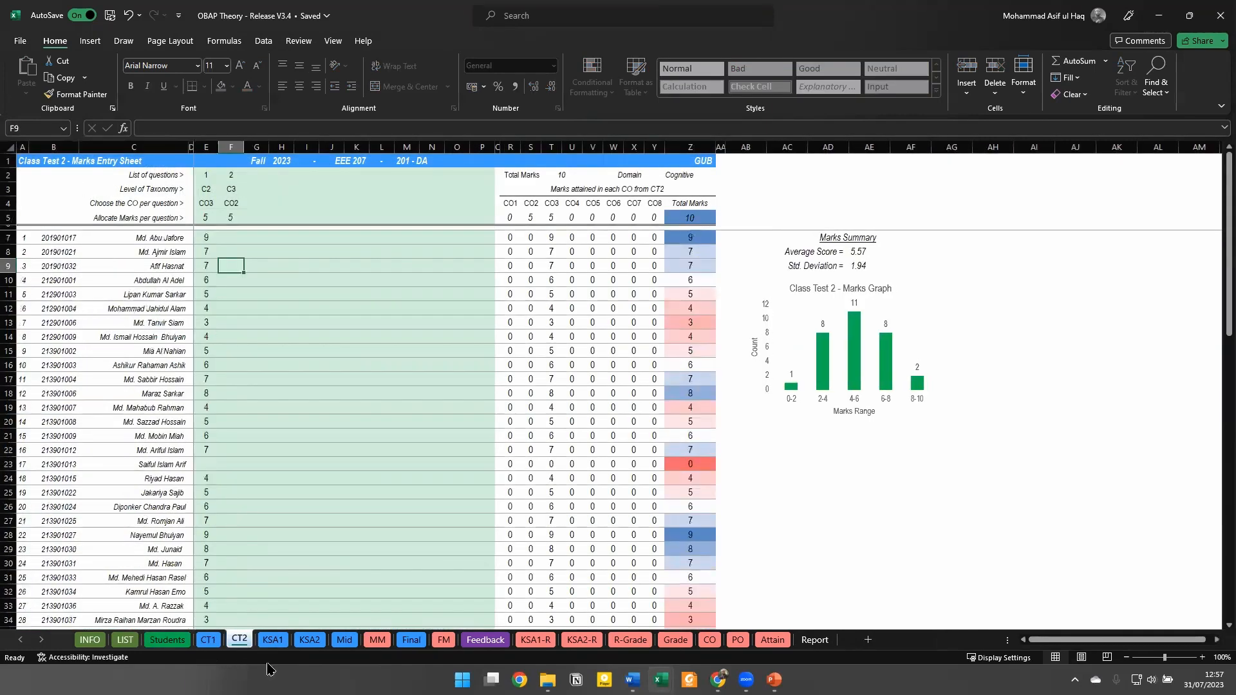
click(344, 641)
click(412, 641)
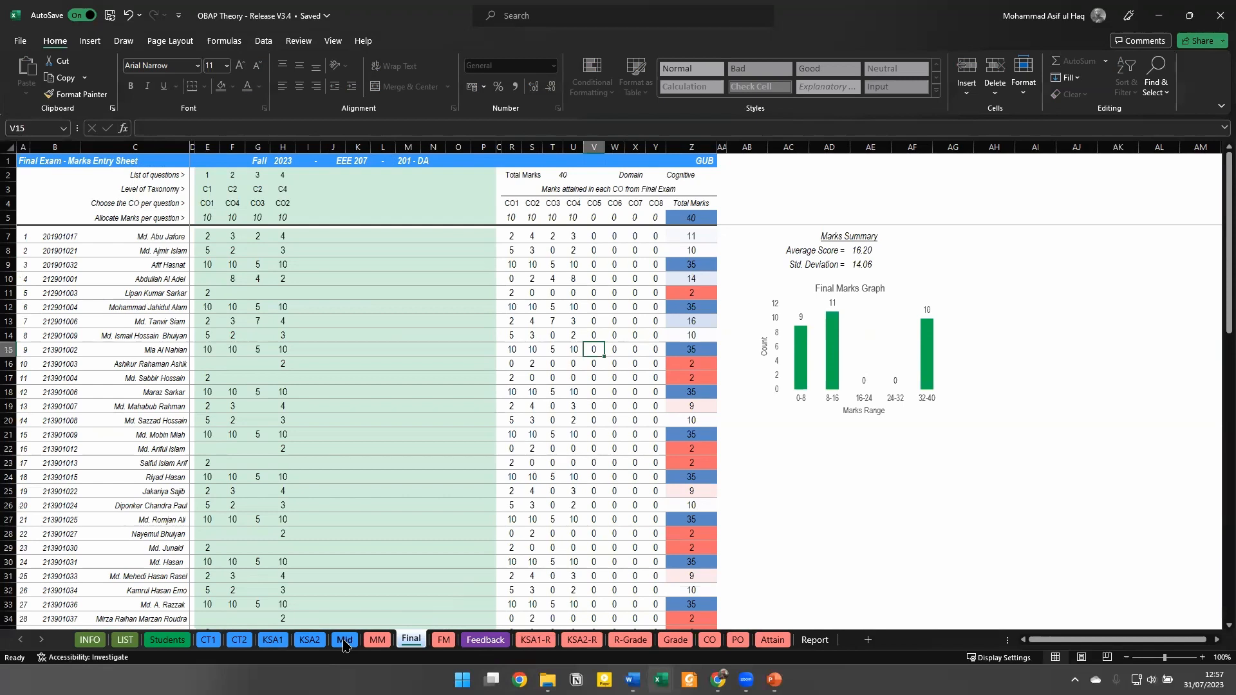
click(278, 641)
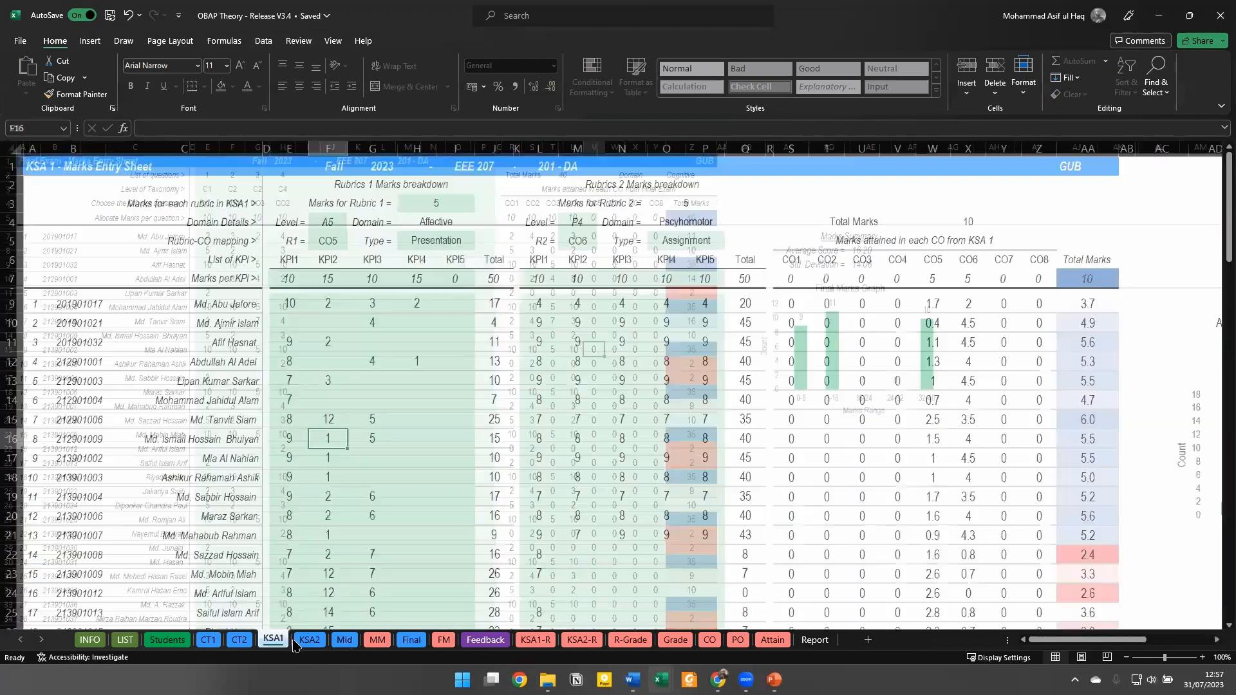
click(307, 644)
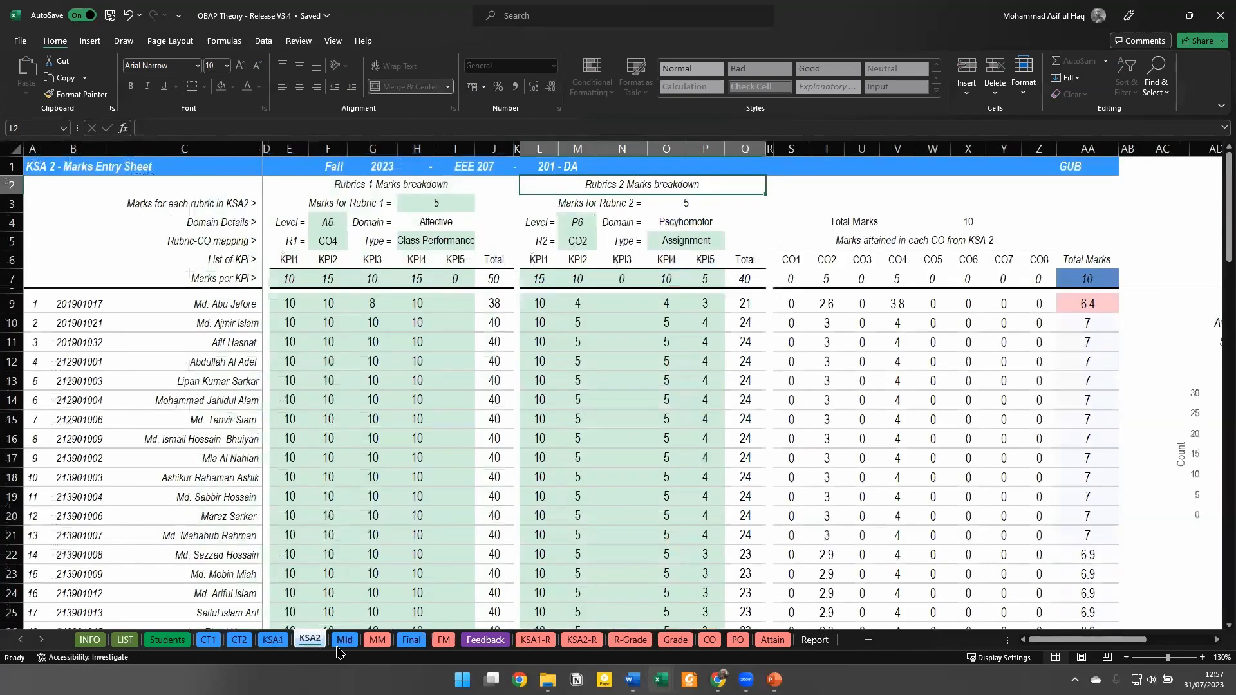
Look through the Mid, CT1, CT2, KSA1 and KSA2 marks entry sheets and return to the Mid sheet
click(345, 642)
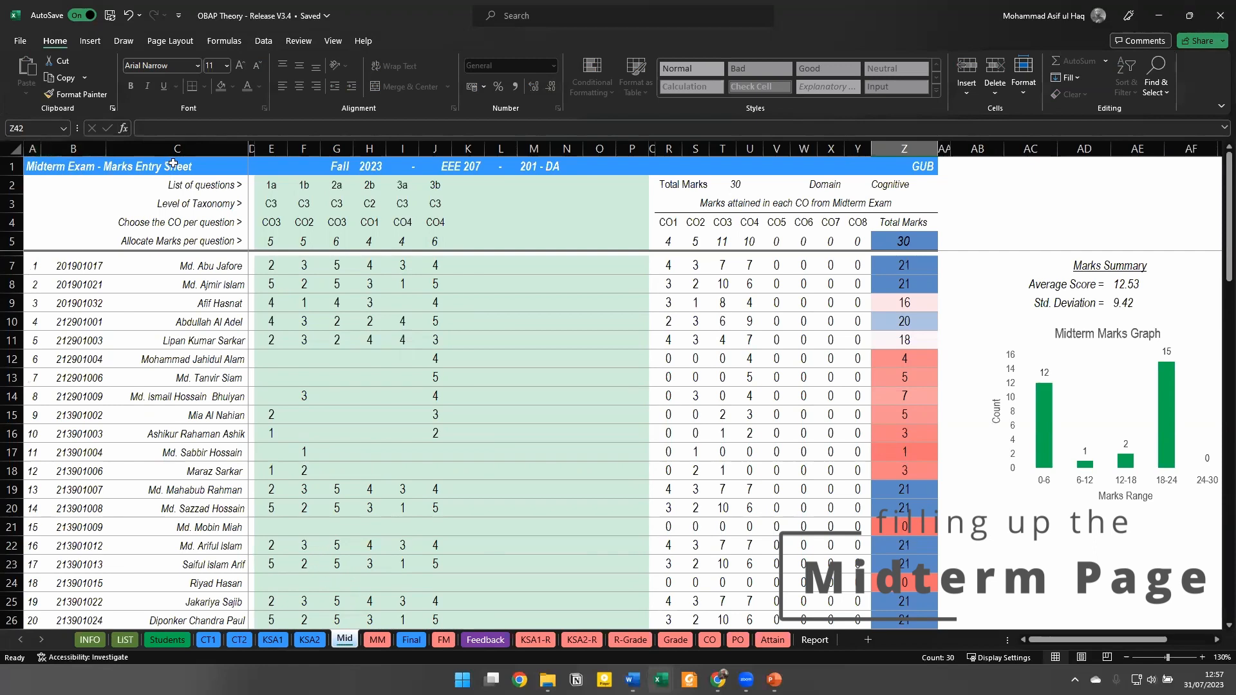
click(26, 166)
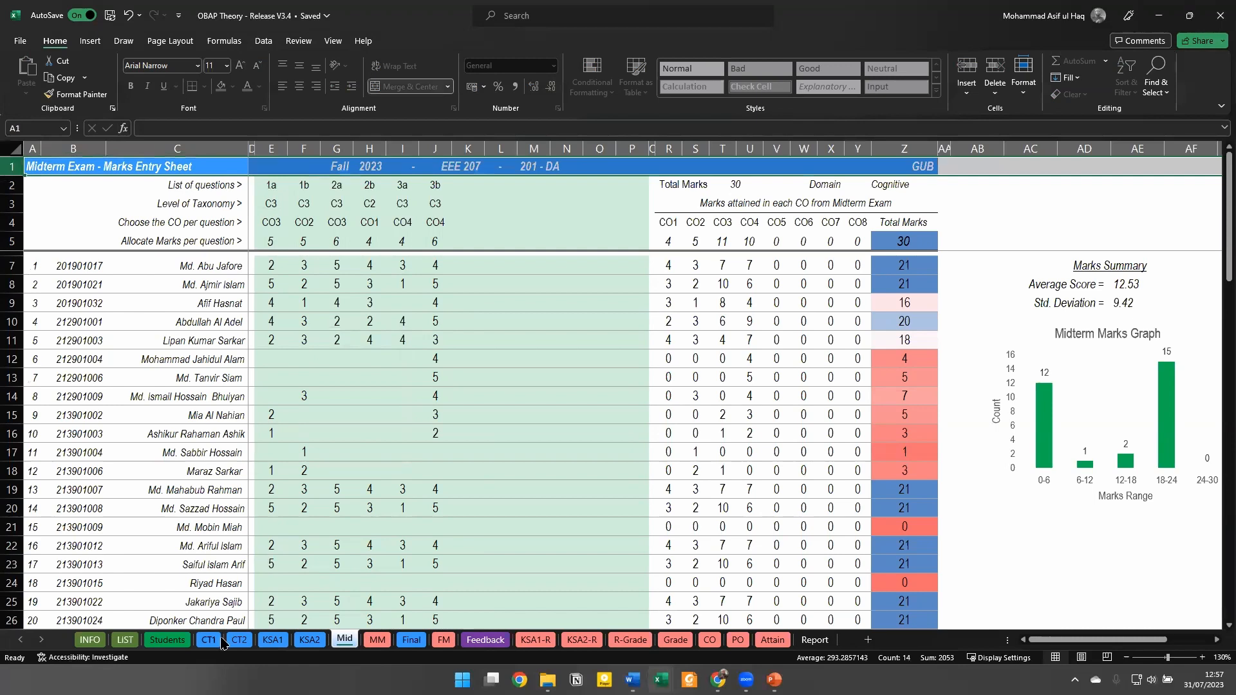
click(208, 639)
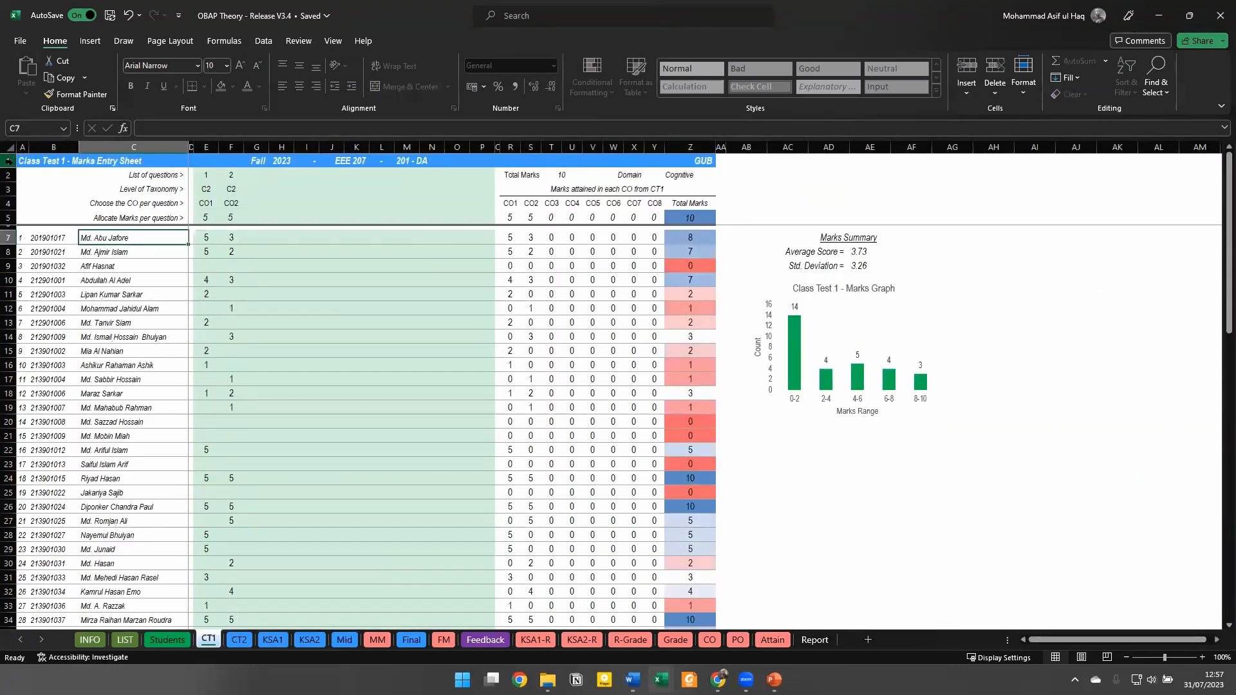
click(240, 639)
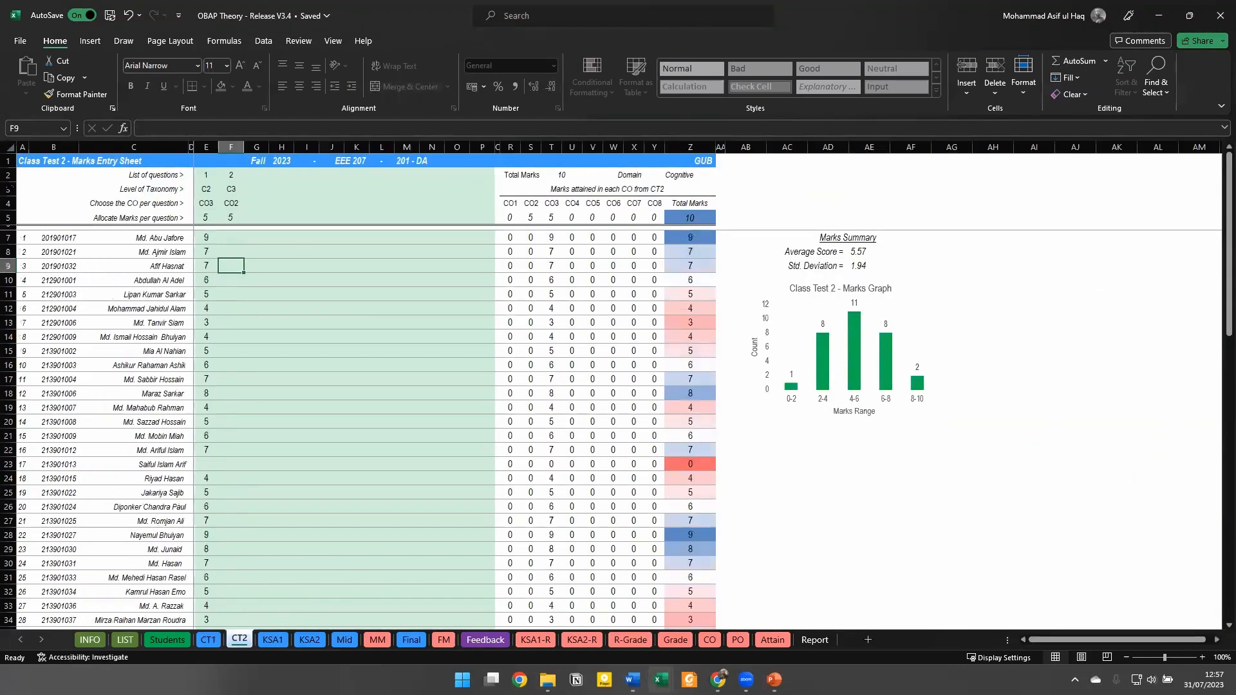
click(271, 642)
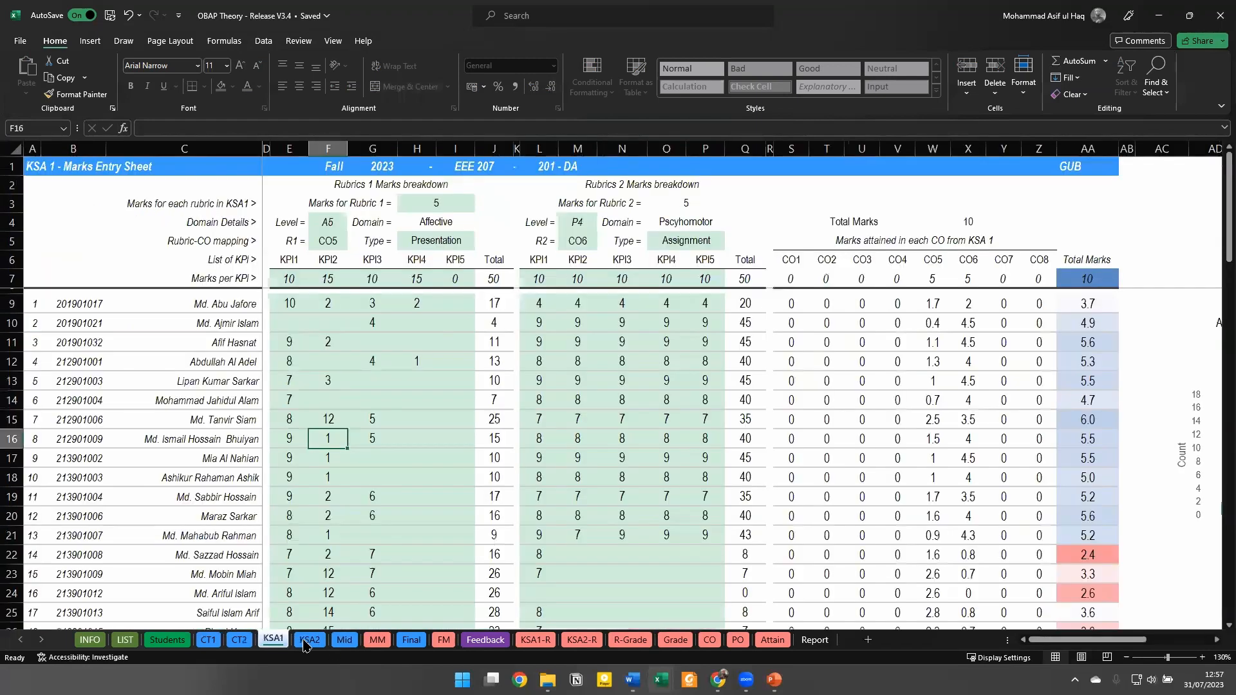
click(308, 641)
click(344, 641)
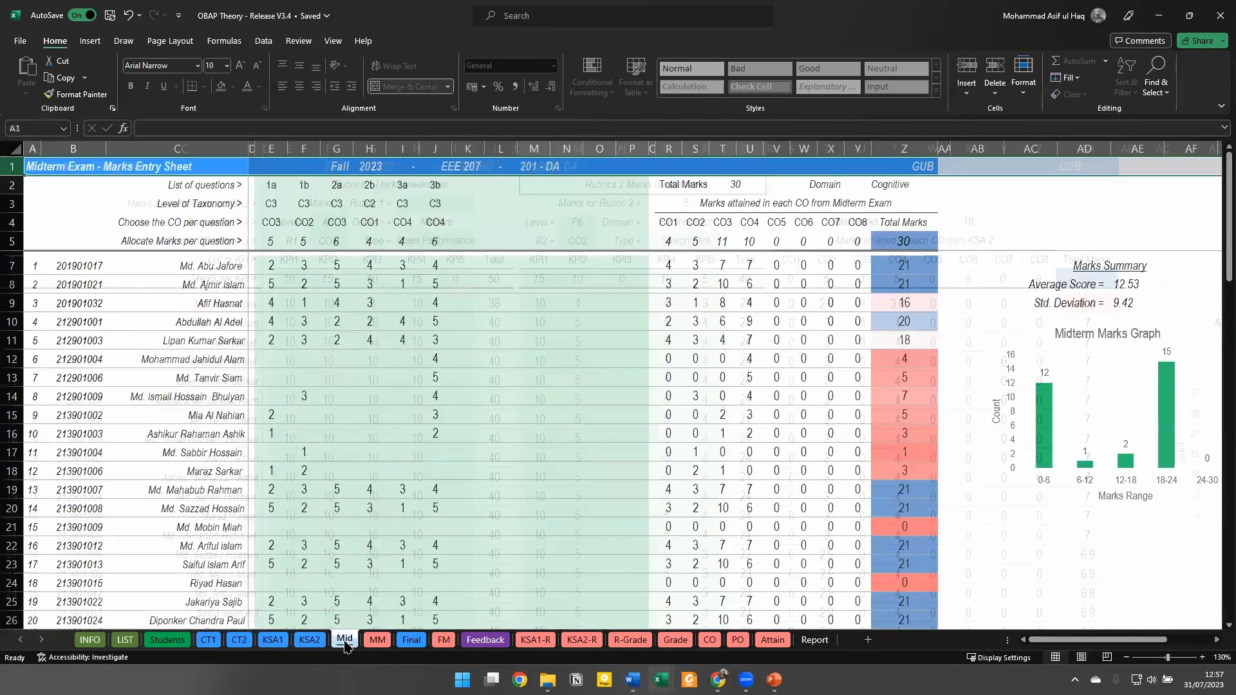
click(410, 641)
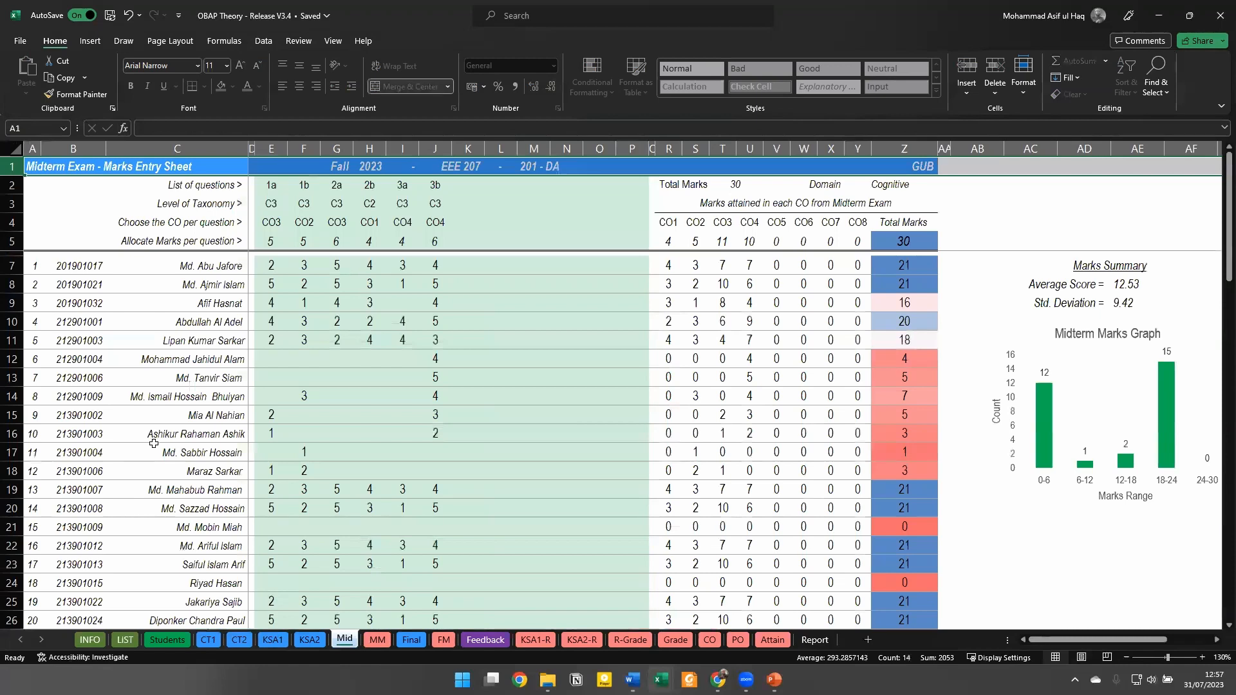
click(443, 361)
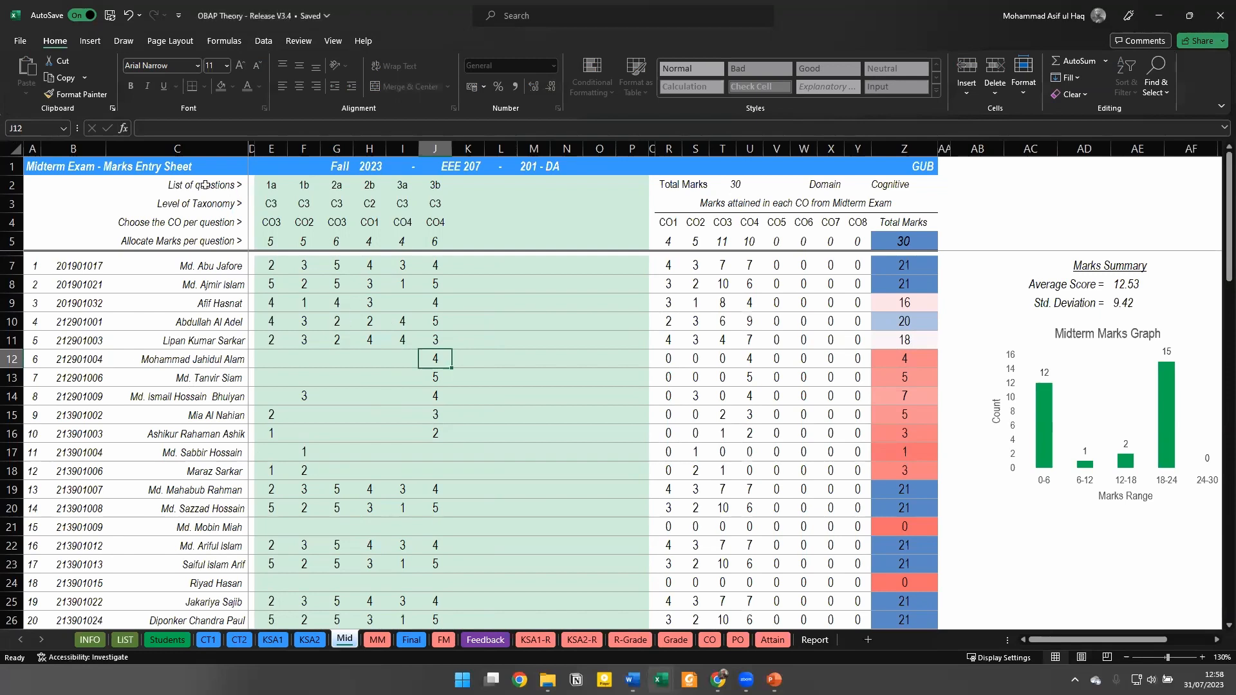
Read the guidance note for the List of questions row on the Mid sheet and examine the row's entries
click(169, 184)
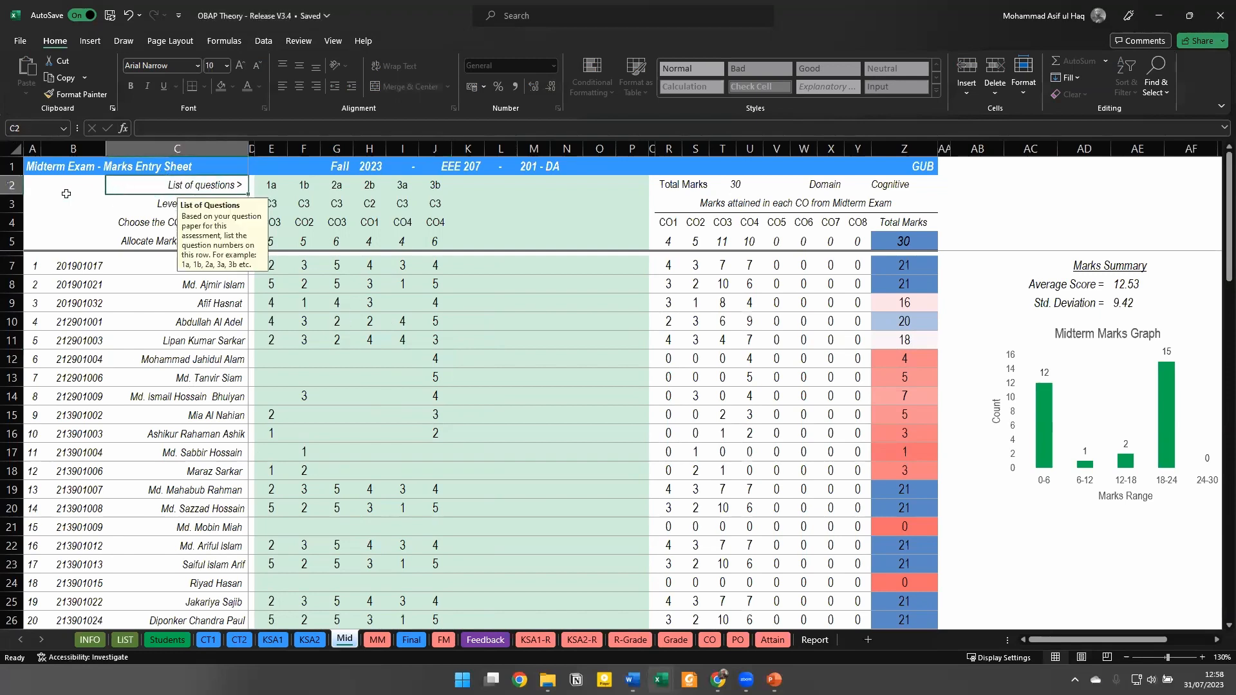
click(13, 185)
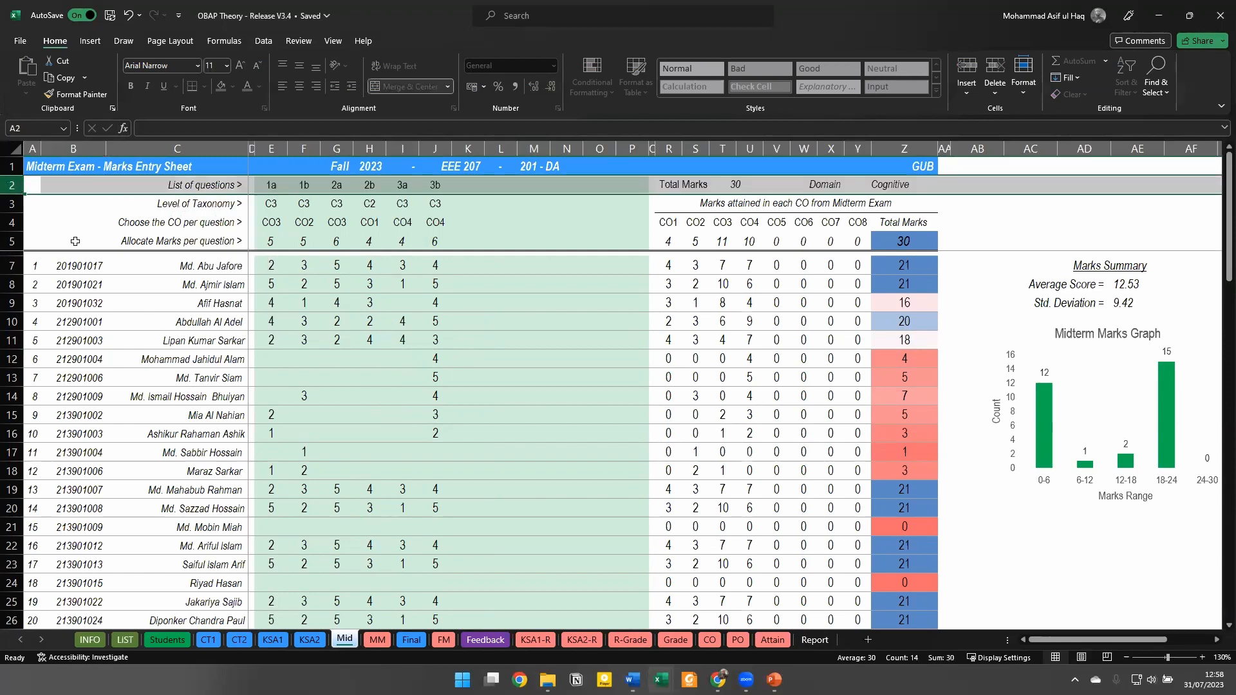
click(275, 185)
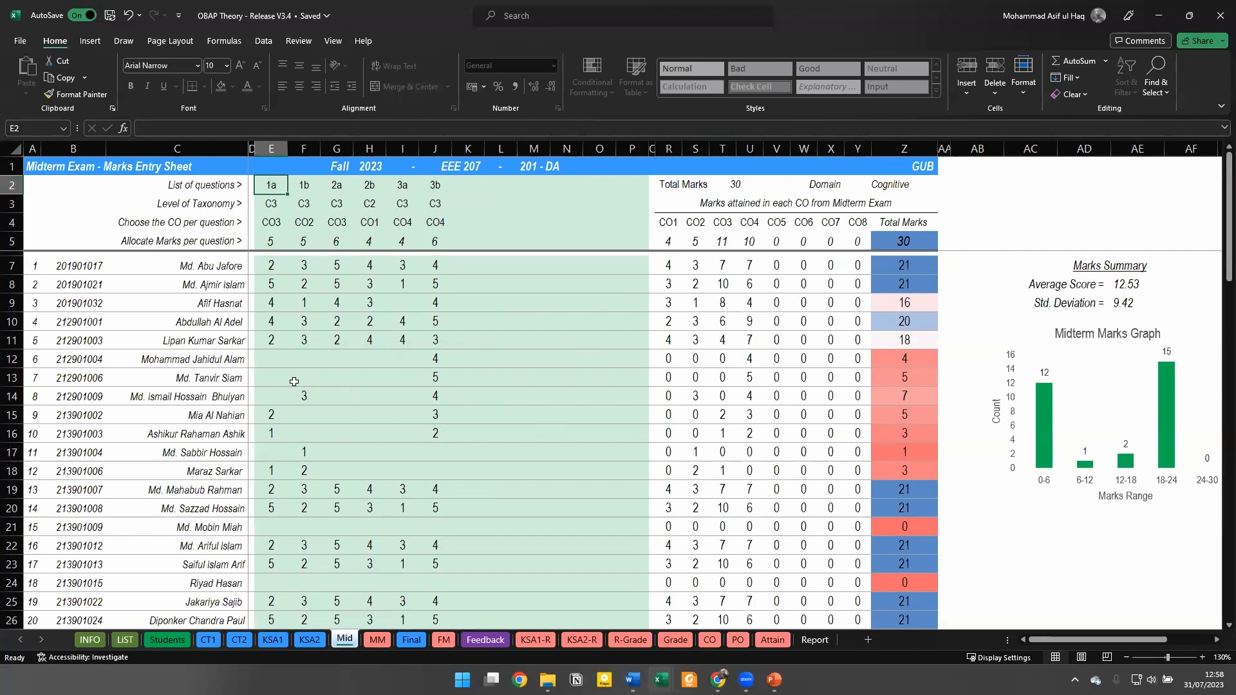
Switch to the EEE 208 EC1_Mid-Day_Set A question paper in Word and examine its question numbers, CO mappings and marks
key(alt+Tab)
key(alt+Tab)
key(alt+Tab)
key(alt+Tab)
key(alt+Tab)
key(alt+Tab)
key(alt+Tab)
key(alt+Tab)
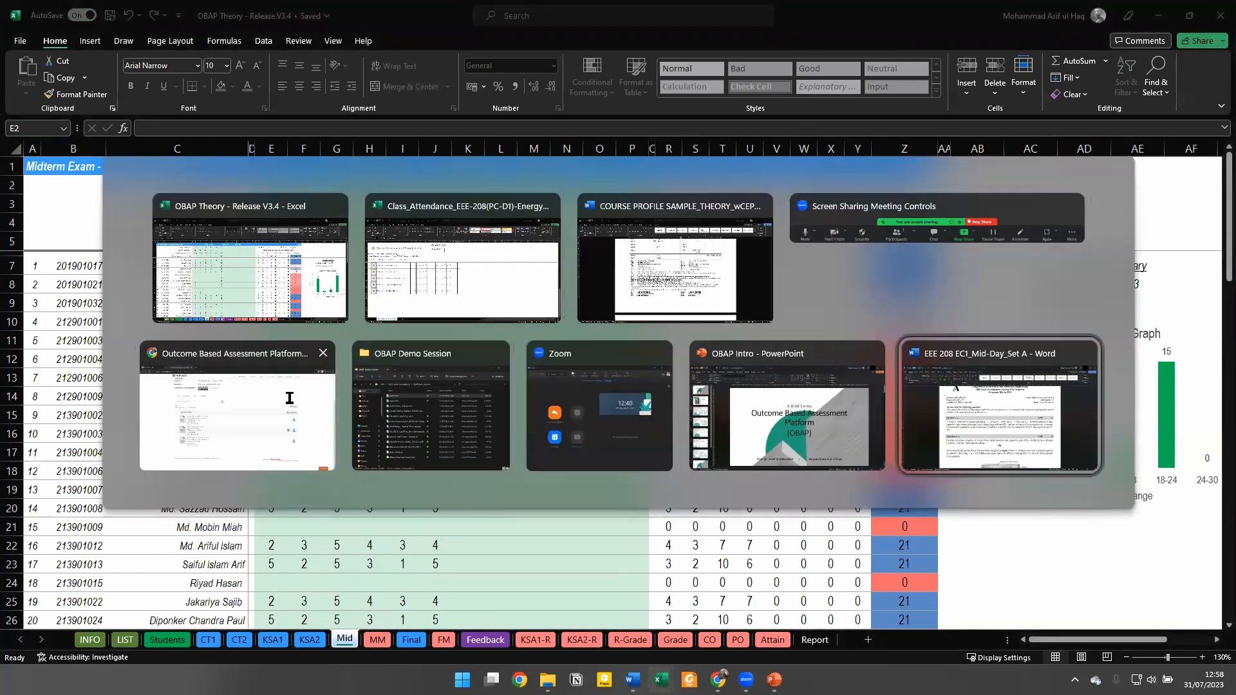
scroll(399, 394, up, 2)
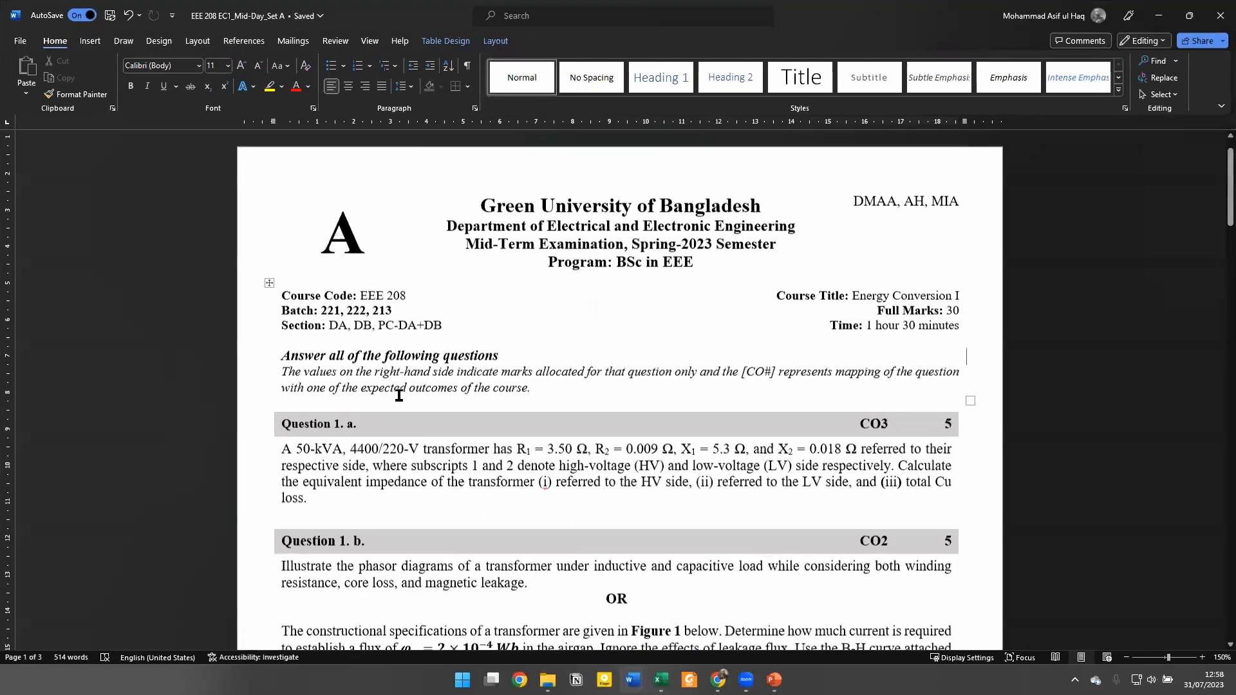
scroll(399, 395, down, 5)
scroll(385, 416, up, 2)
click(381, 410)
scroll(176, 416, up, 2)
scroll(167, 406, down, 3)
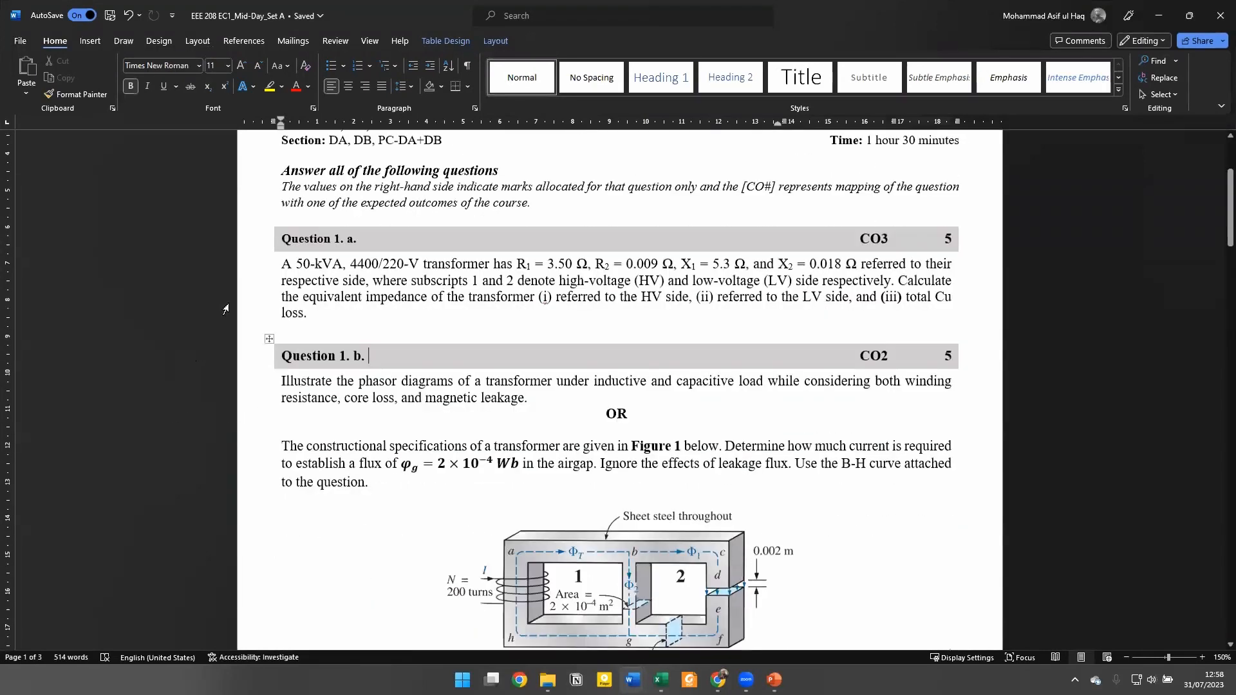
scroll(370, 278, down, 3)
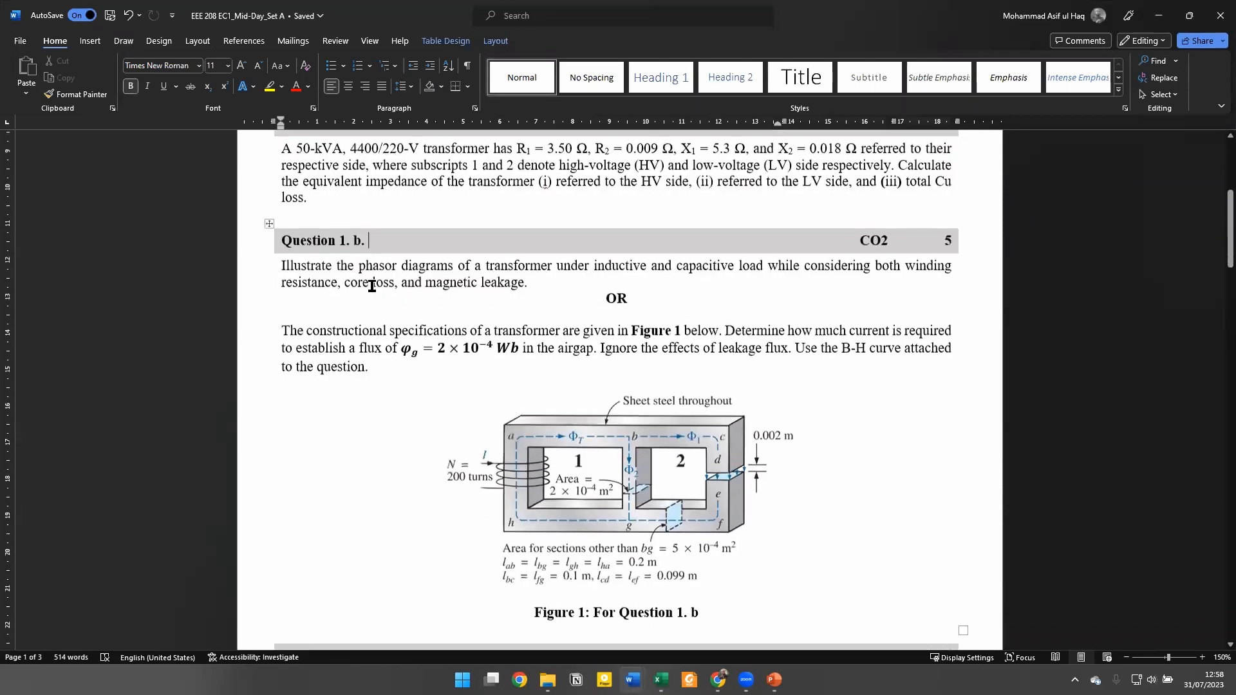
scroll(371, 285, down, 18)
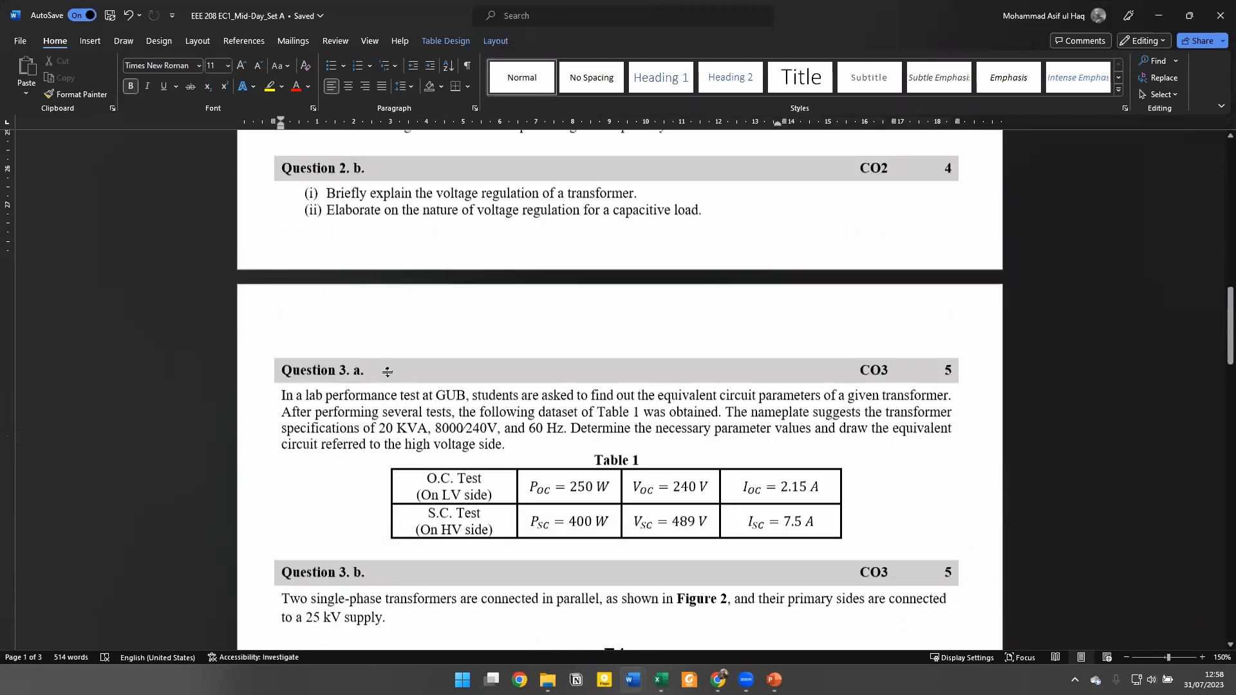
scroll(388, 371, down, 14)
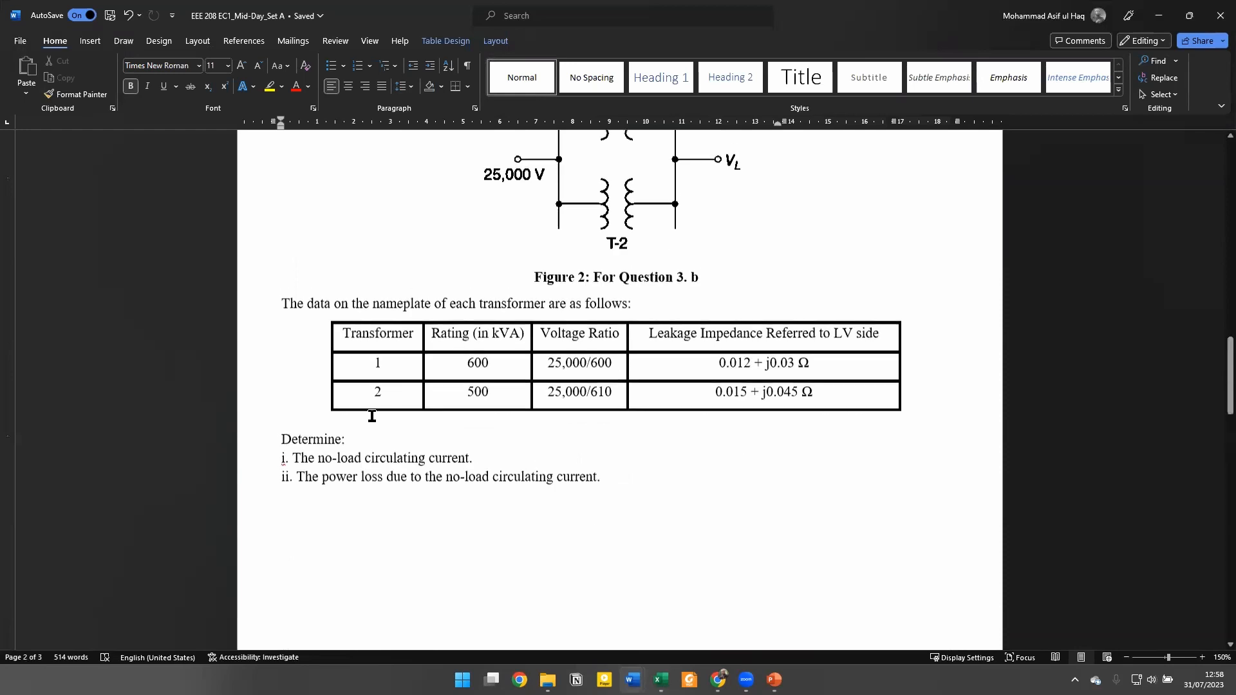
scroll(371, 415, up, 20)
Return to the workbook in Excel and clear the sample question numbers, taxonomy levels, COs and allocated marks in E2:J5 of the Mid sheet
key(alt+Tab)
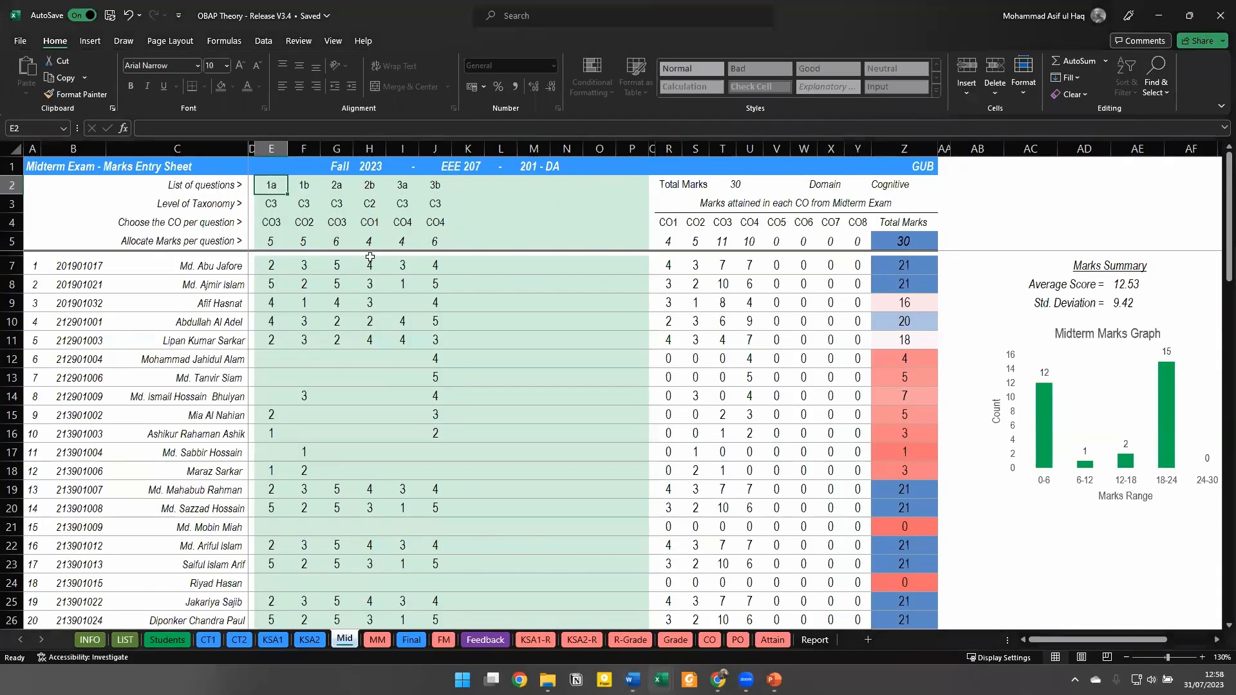
shift+click(432, 245)
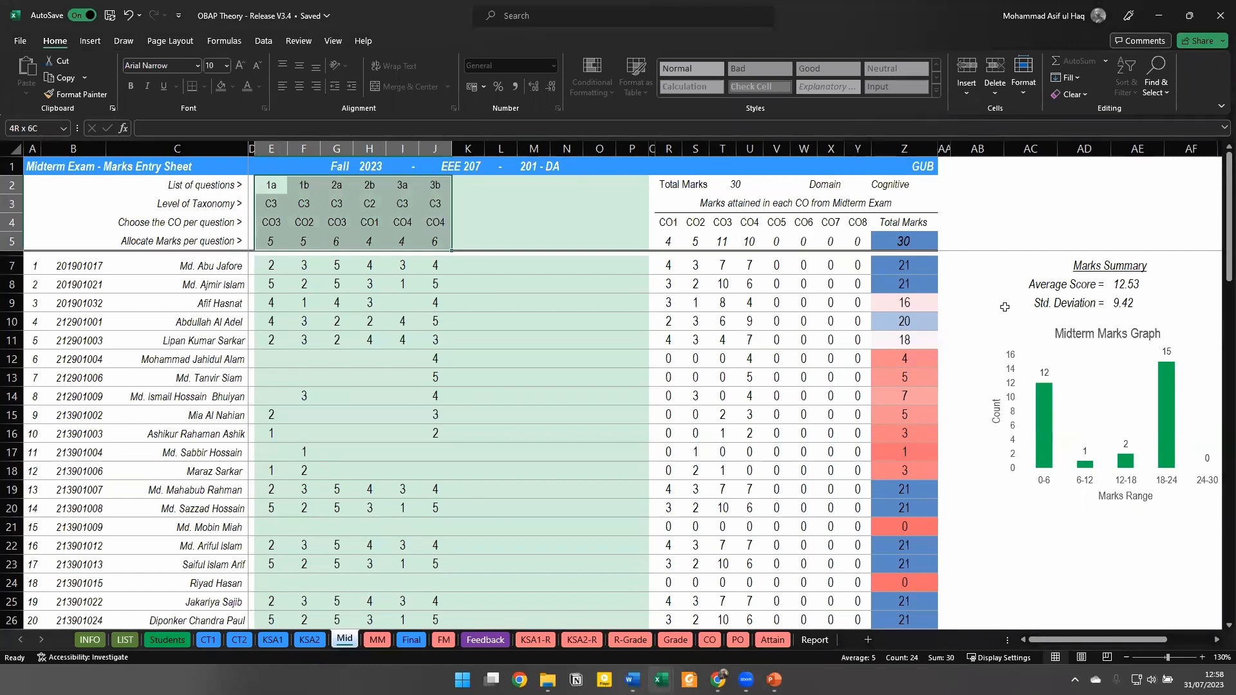
key(Delete)
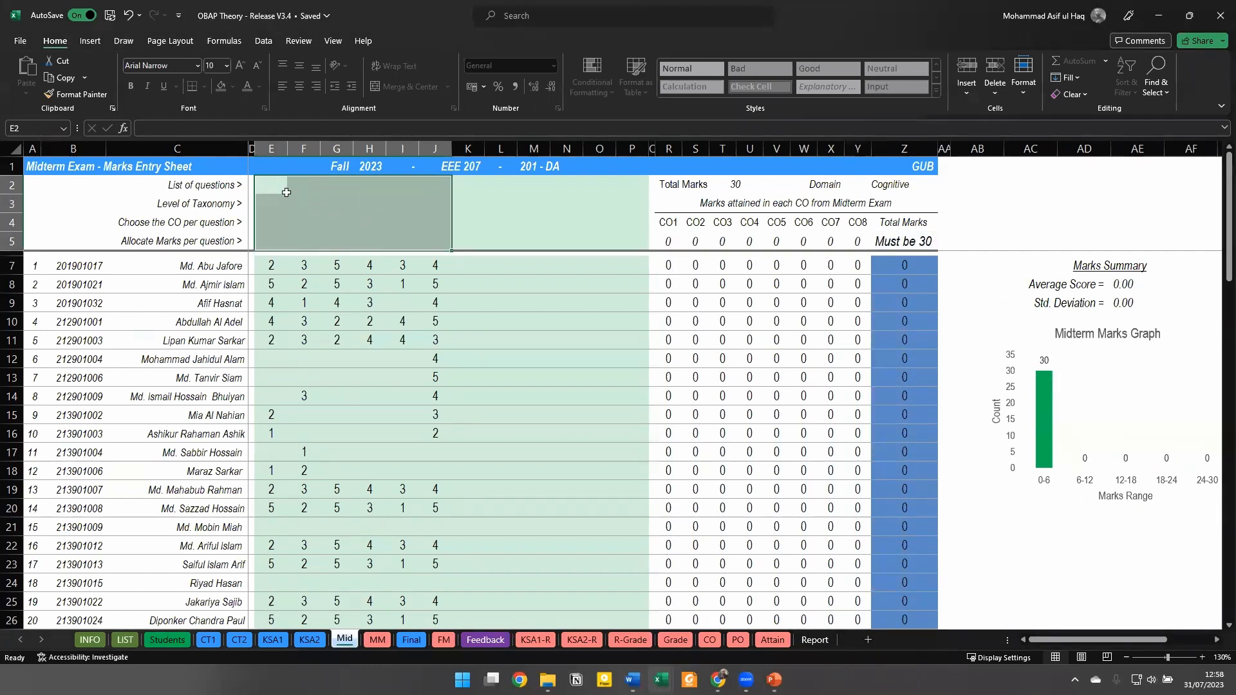
click(370, 223)
key(ctrl+Home)
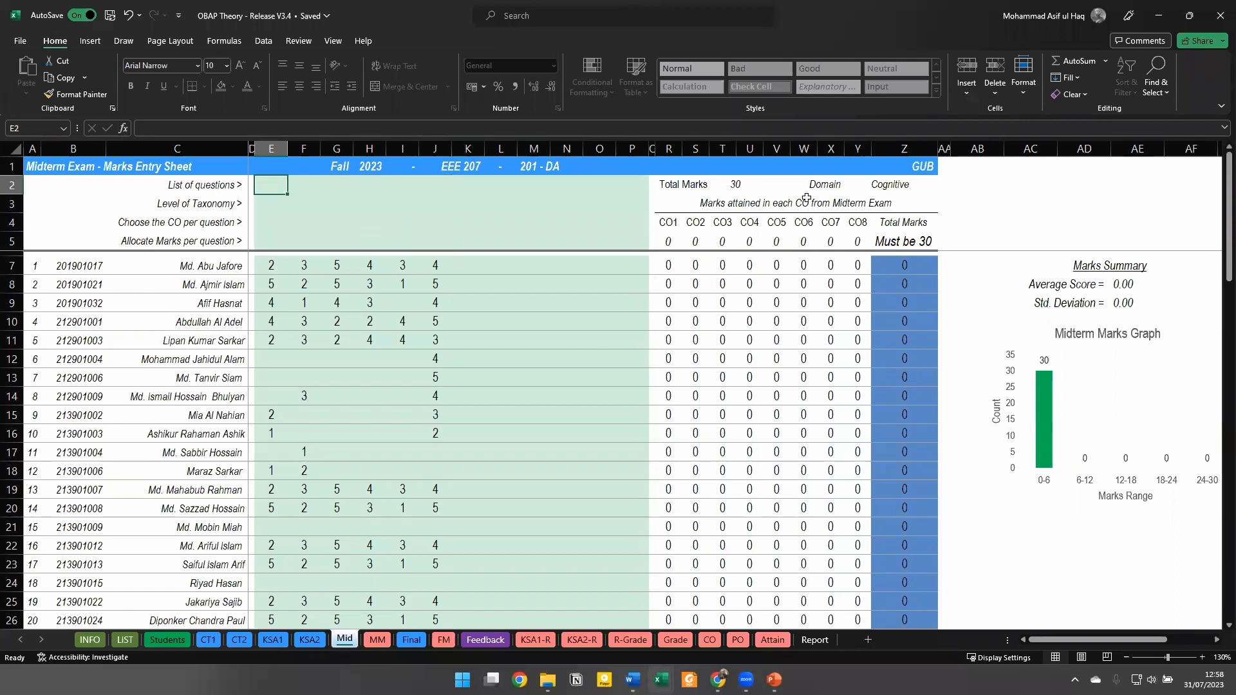
Switch to the midterm question paper in Word and check how the questions are numbered from Question 1 through Question 3
key(alt+Tab)
scroll(721, 270, up, 6)
scroll(700, 286, up, 4)
scroll(700, 285, down, 4)
scroll(375, 309, down, 6)
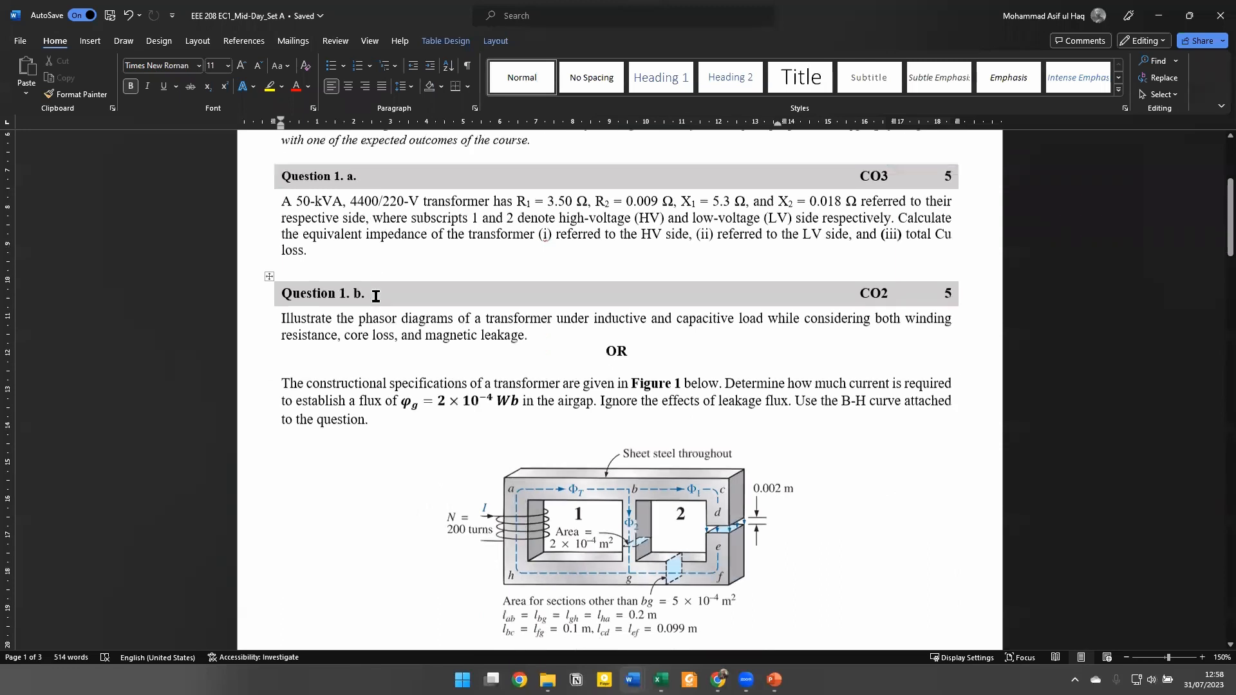
scroll(363, 415, down, 10)
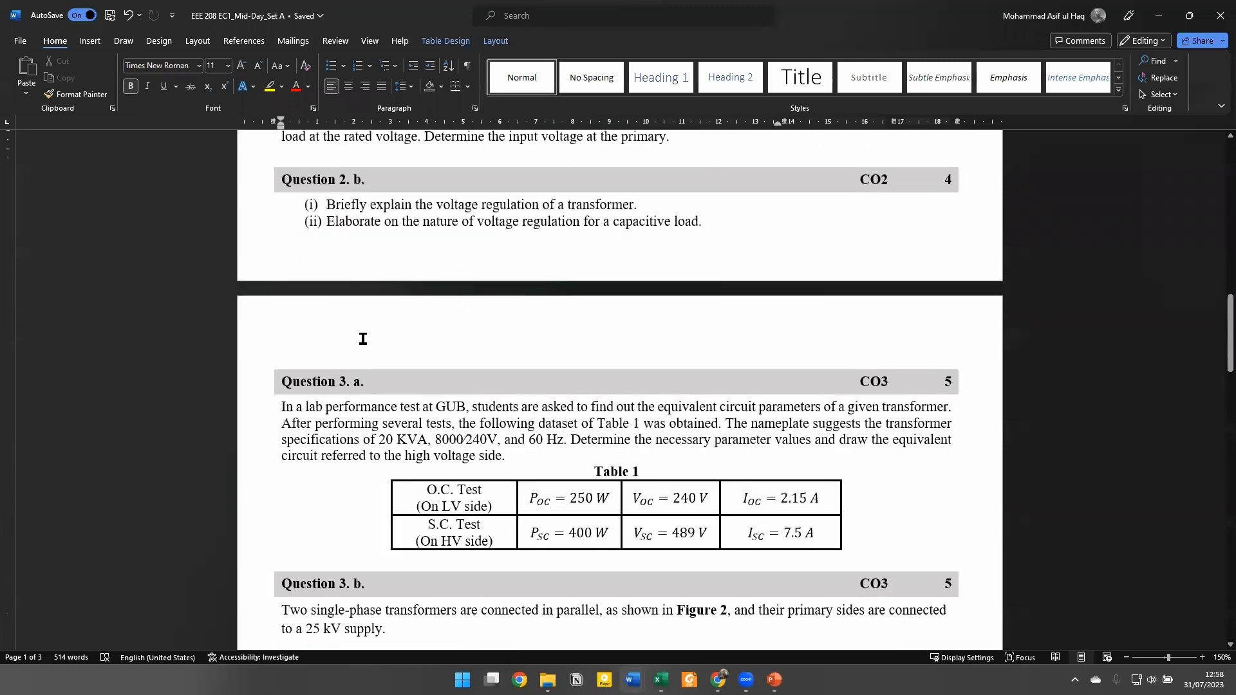
Return to Excel and list the midterm questions as 1.a, 1.b, 2.a, 2.b, 3.a and 3.b in E2:J2
key(alt+Tab)
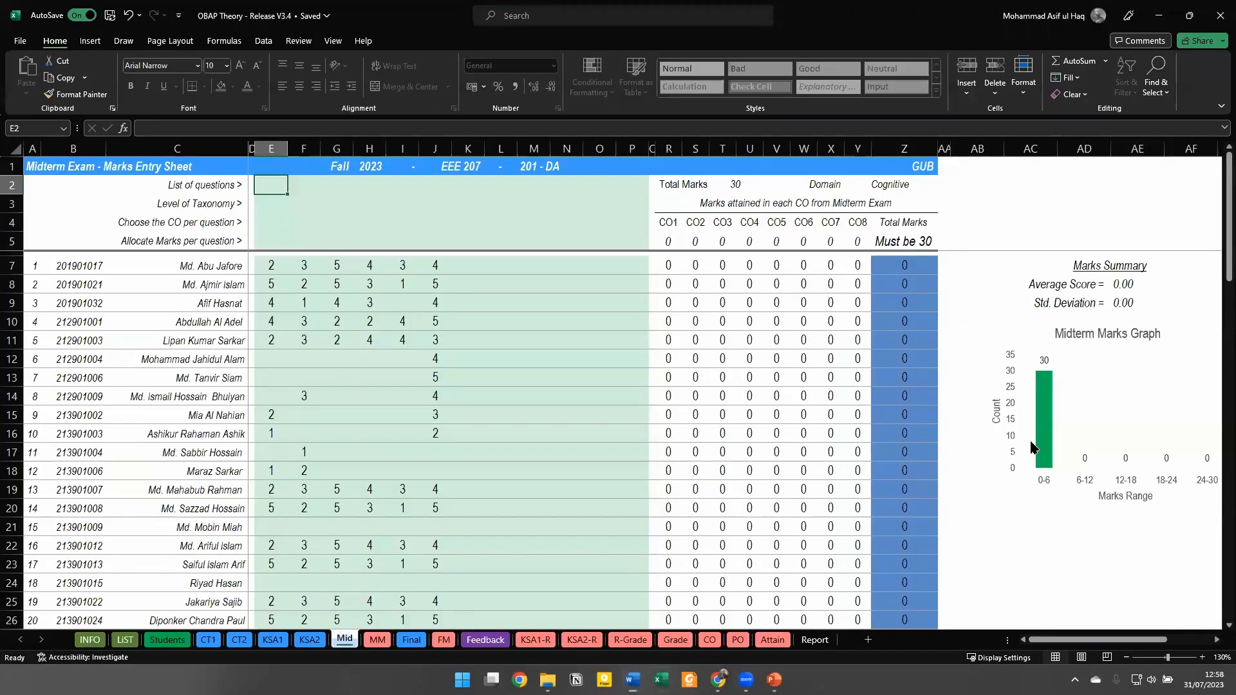
text(1.)
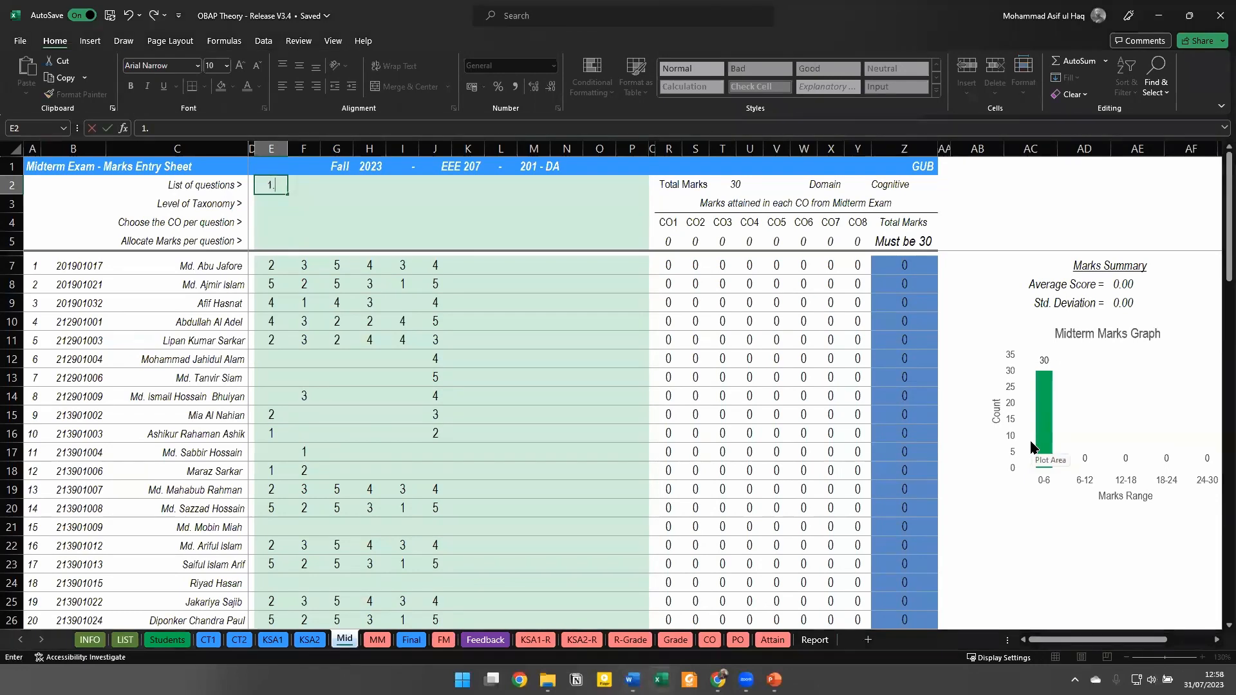
text(a)
key(Tab)
text(1.b)
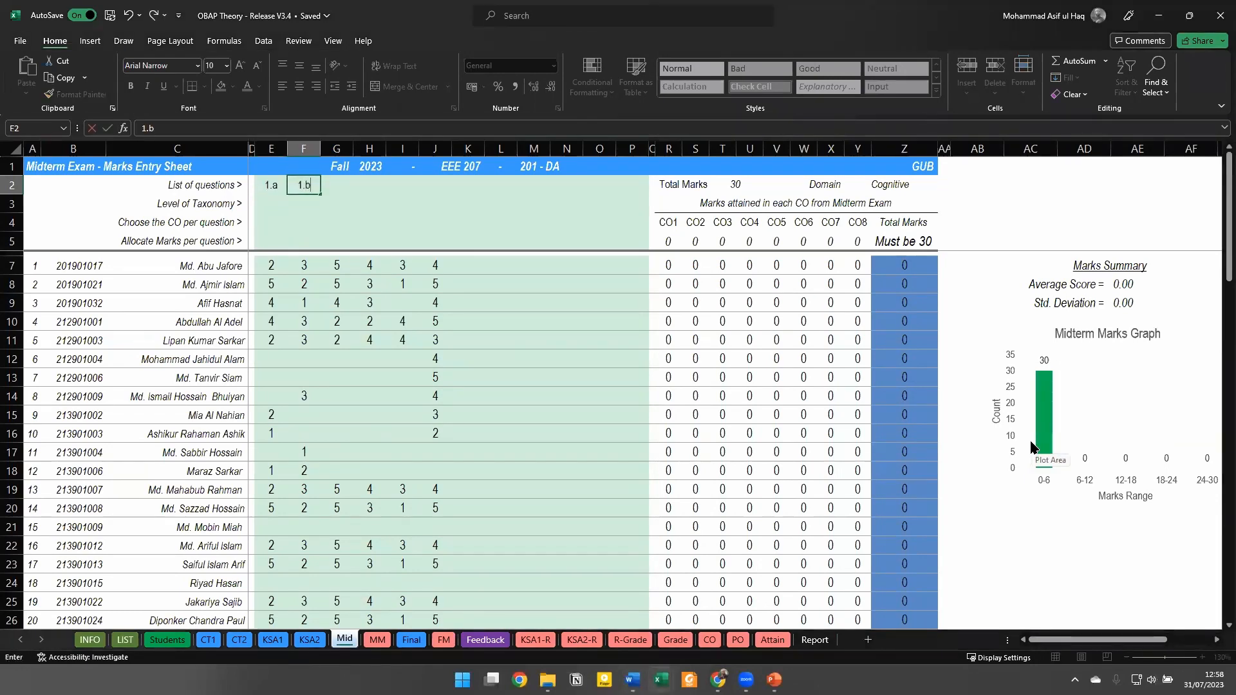
key(Tab)
text(2.)
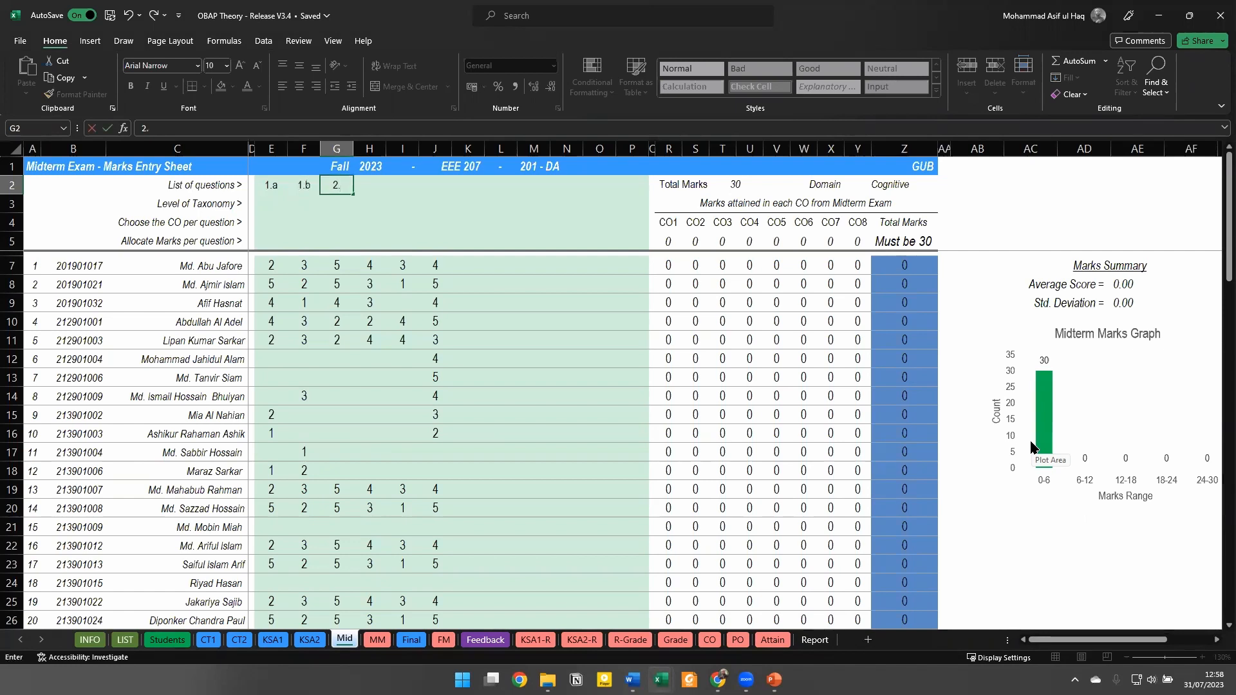
text(a)
key(Tab)
text(2.)
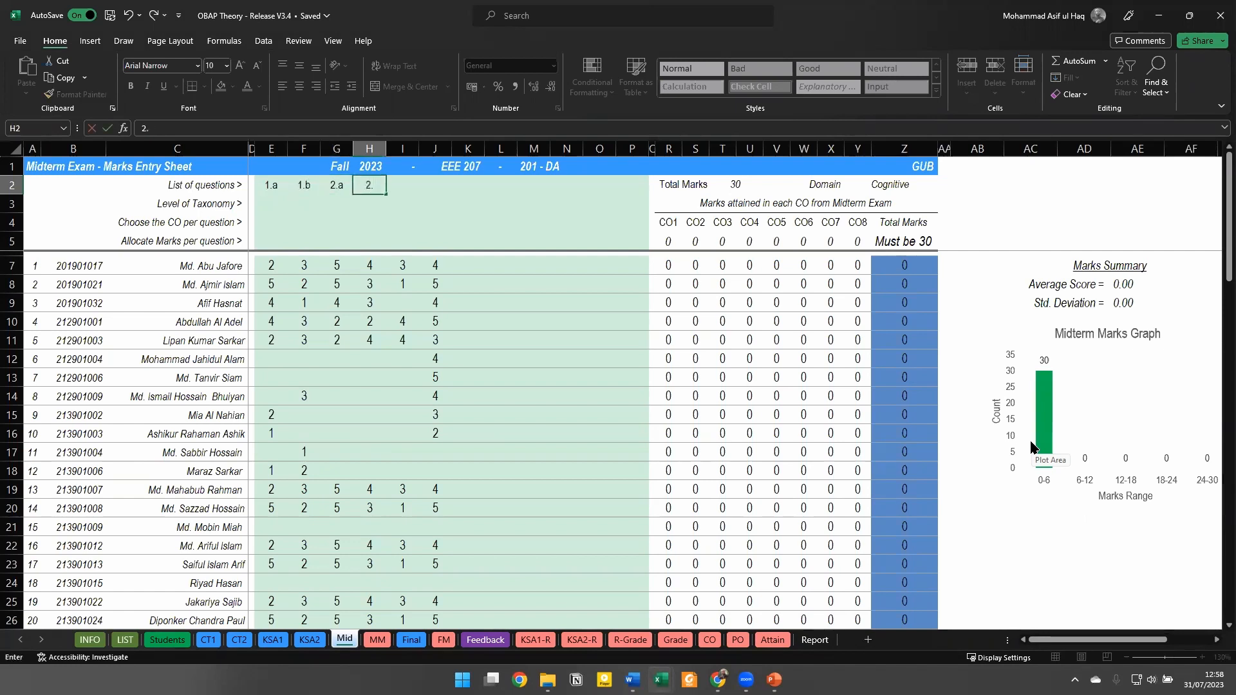
text(b)
key(Tab)
text(3)
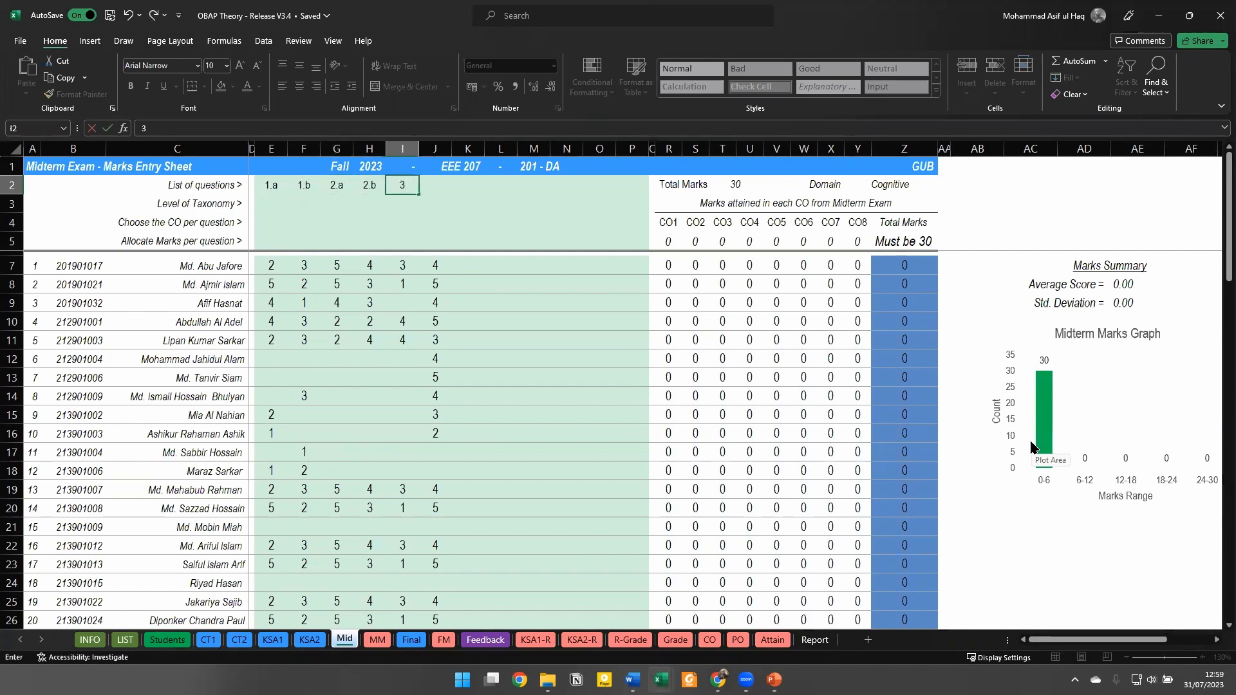
text(.a)
key(Tab)
text(3.)
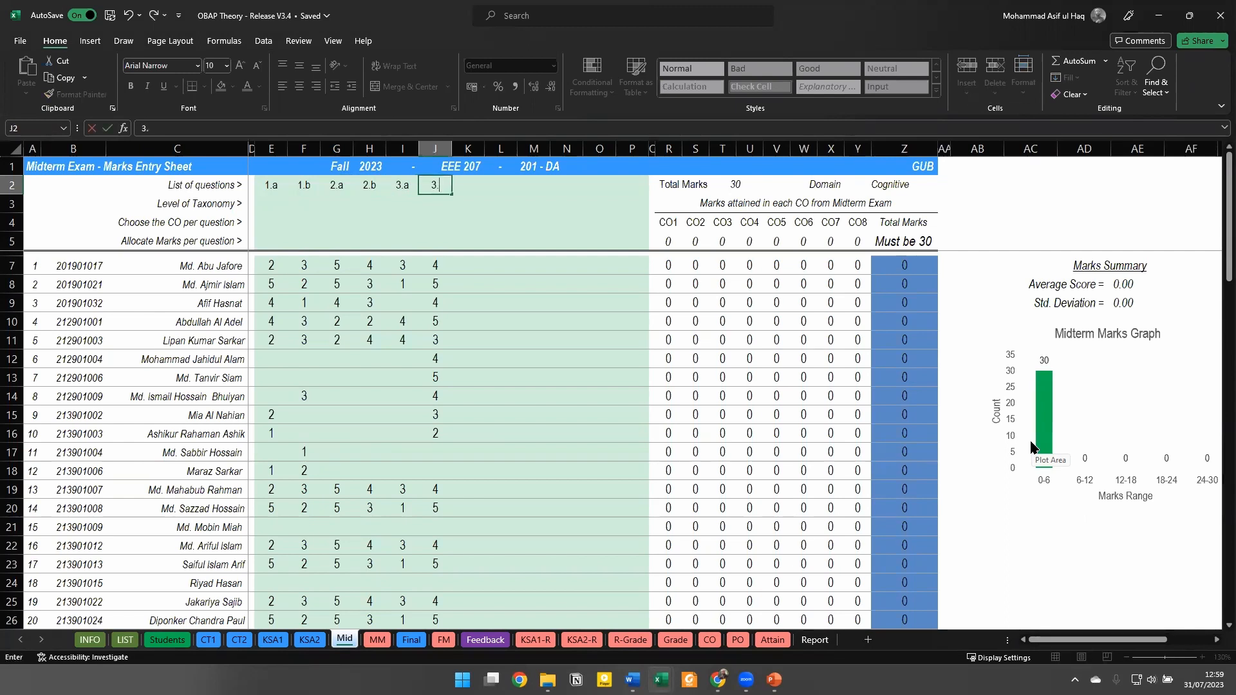
text(b)
click(338, 222)
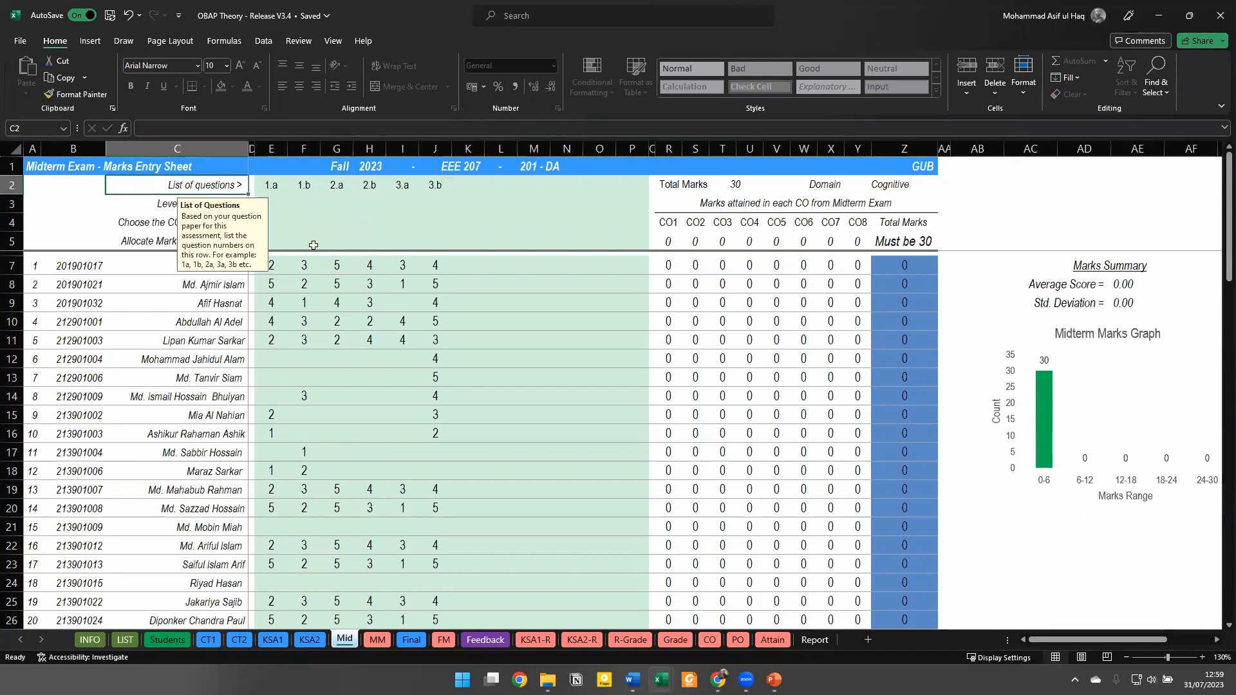
Review the List of questions note and the CO and marks allocation rows at the head of the Mid sheet
click(488, 204)
click(321, 243)
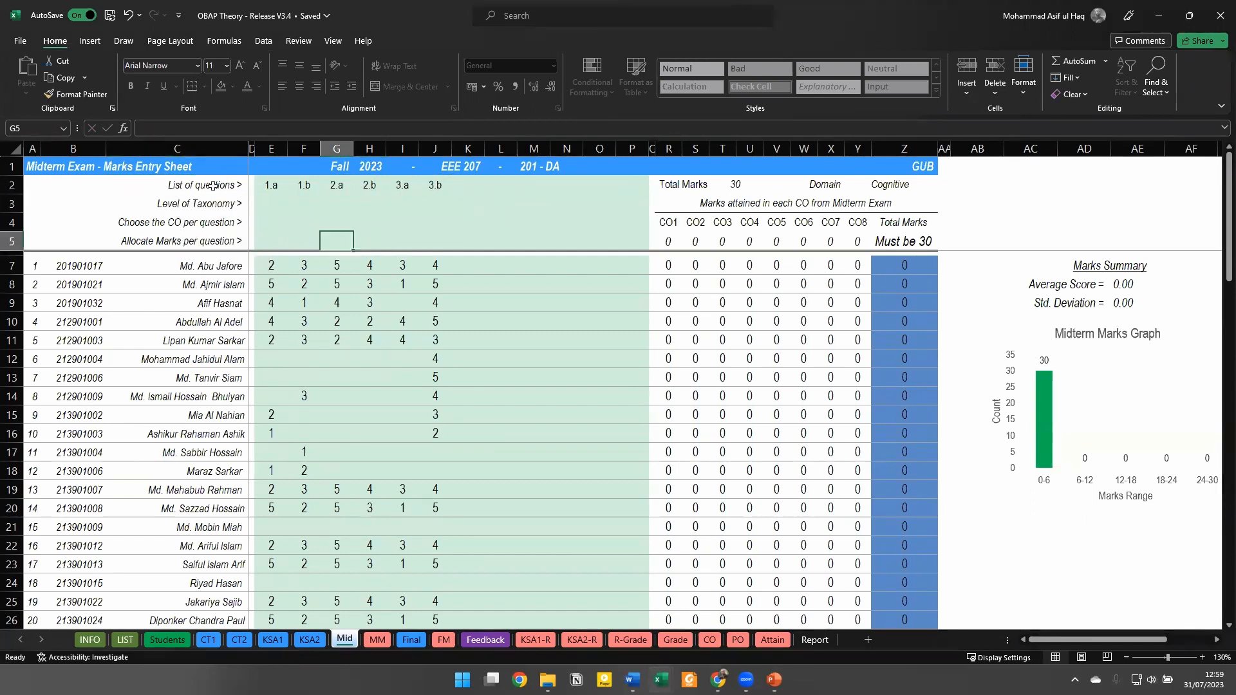
click(186, 186)
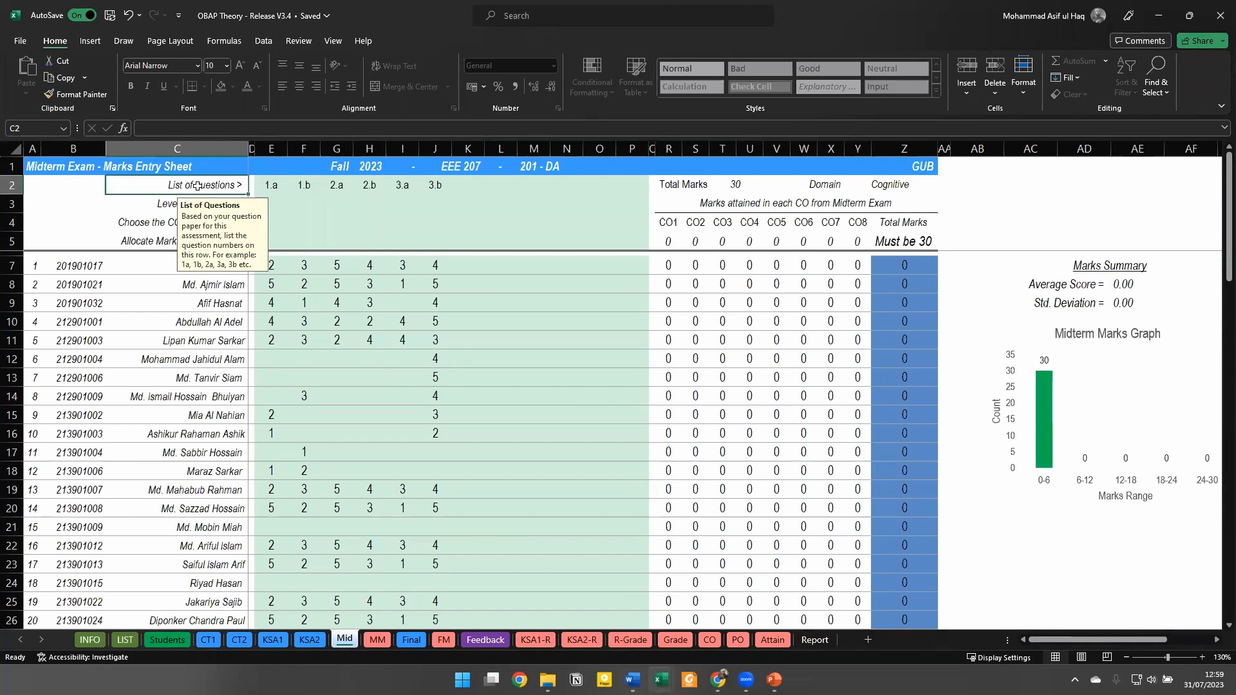
click(376, 241)
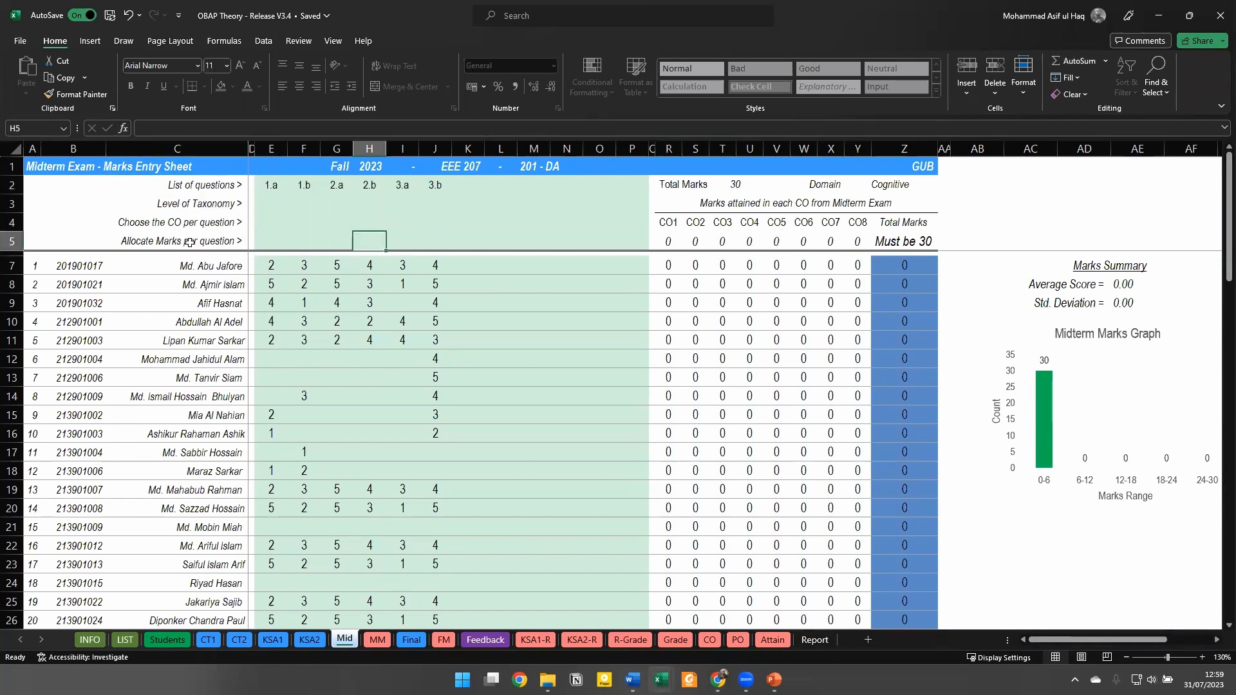
click(262, 225)
click(13, 224)
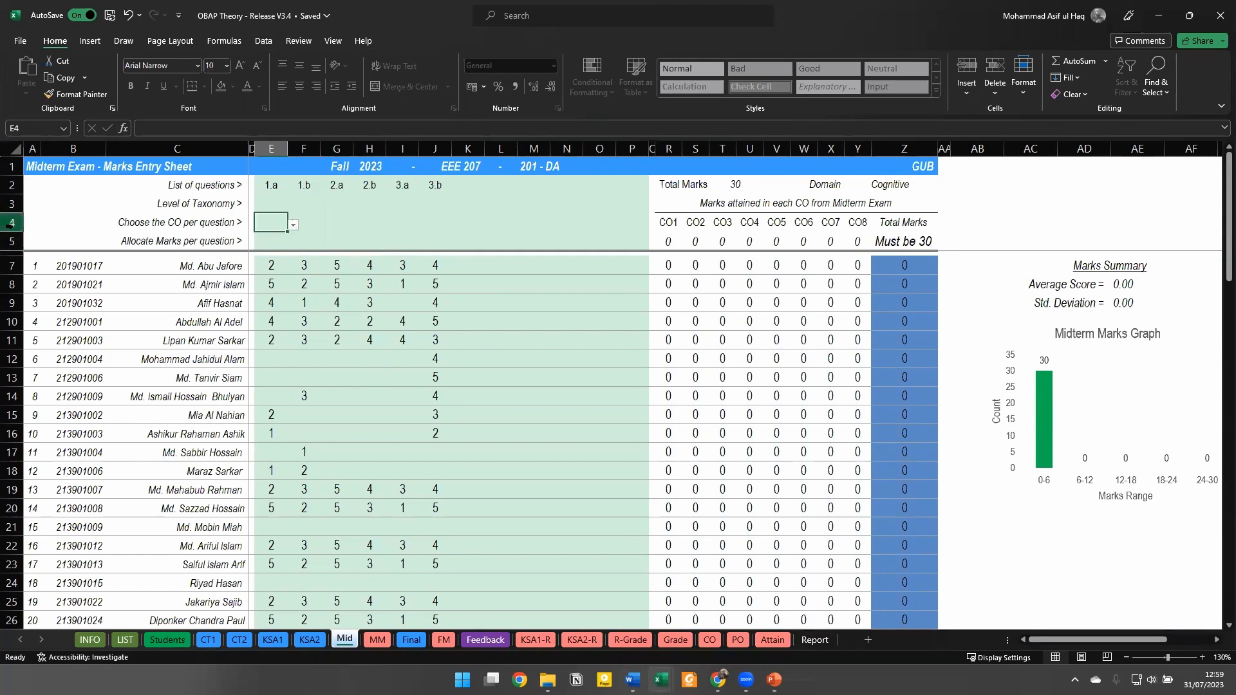
Switch to the midterm question paper in Word and check the CO and marks given for Question 1.a
click(280, 227)
key(alt+Tab)
scroll(565, 390, up, 20)
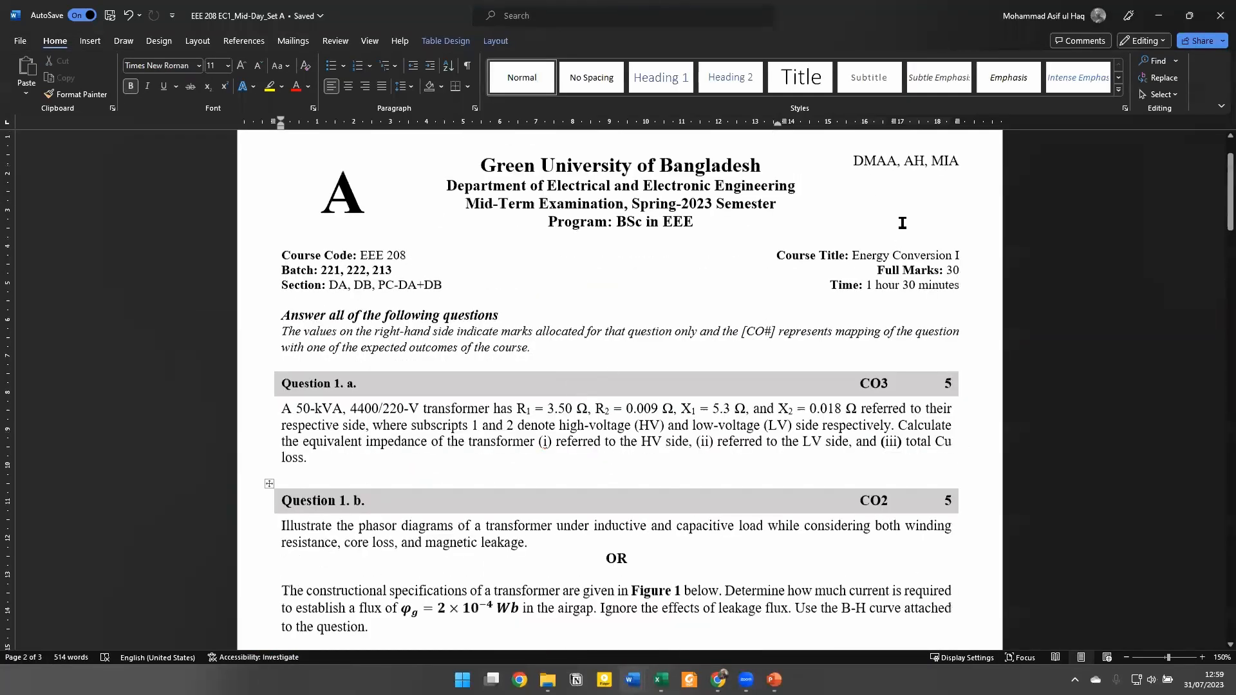
scroll(609, 372, down, 3)
drag(881, 239, 904, 239)
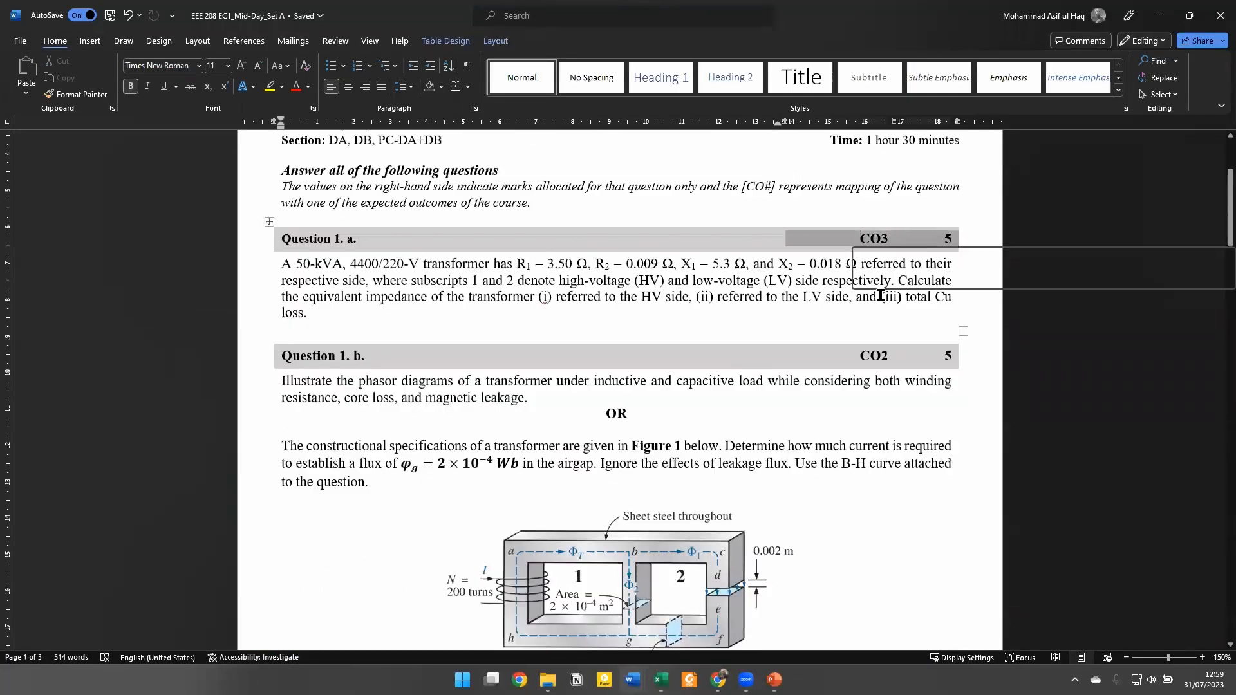
click(873, 239)
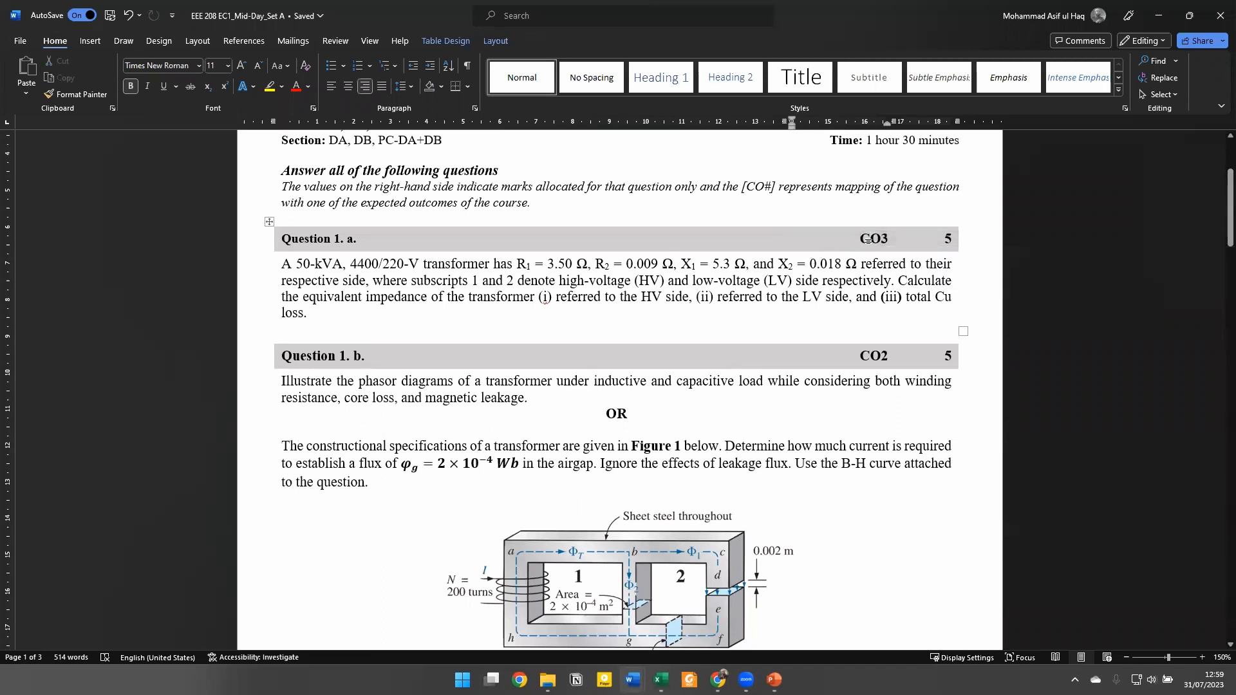
drag(868, 240, 931, 243)
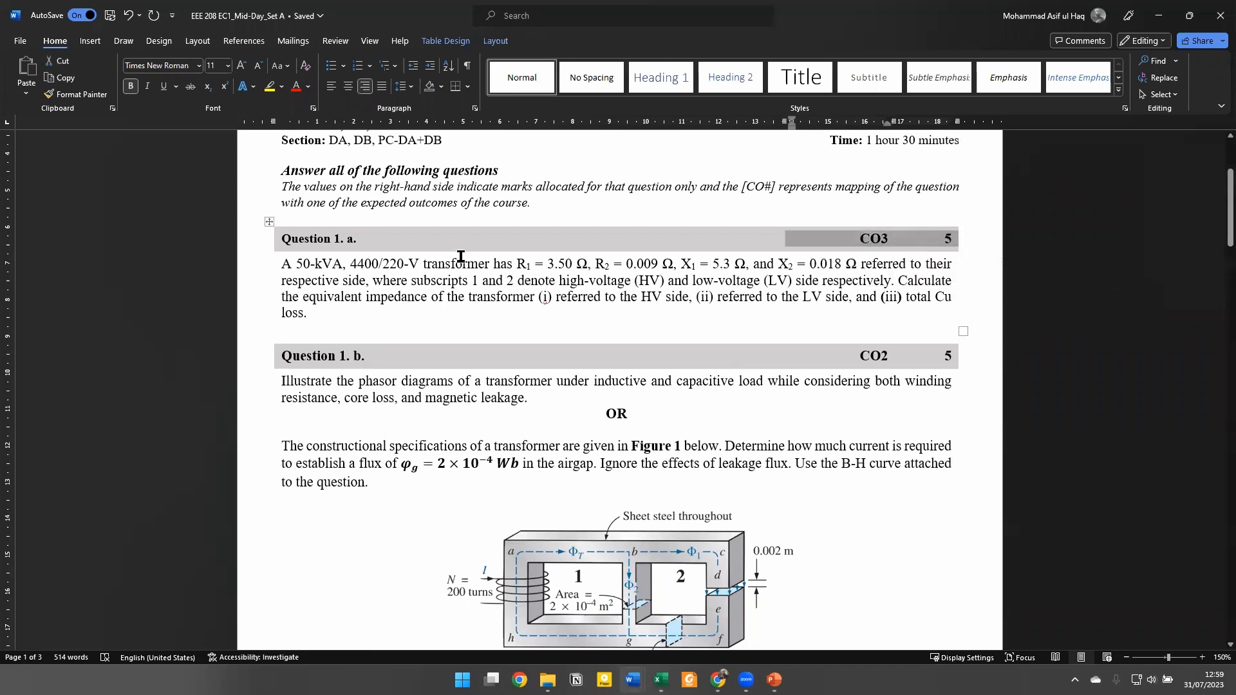
click(378, 241)
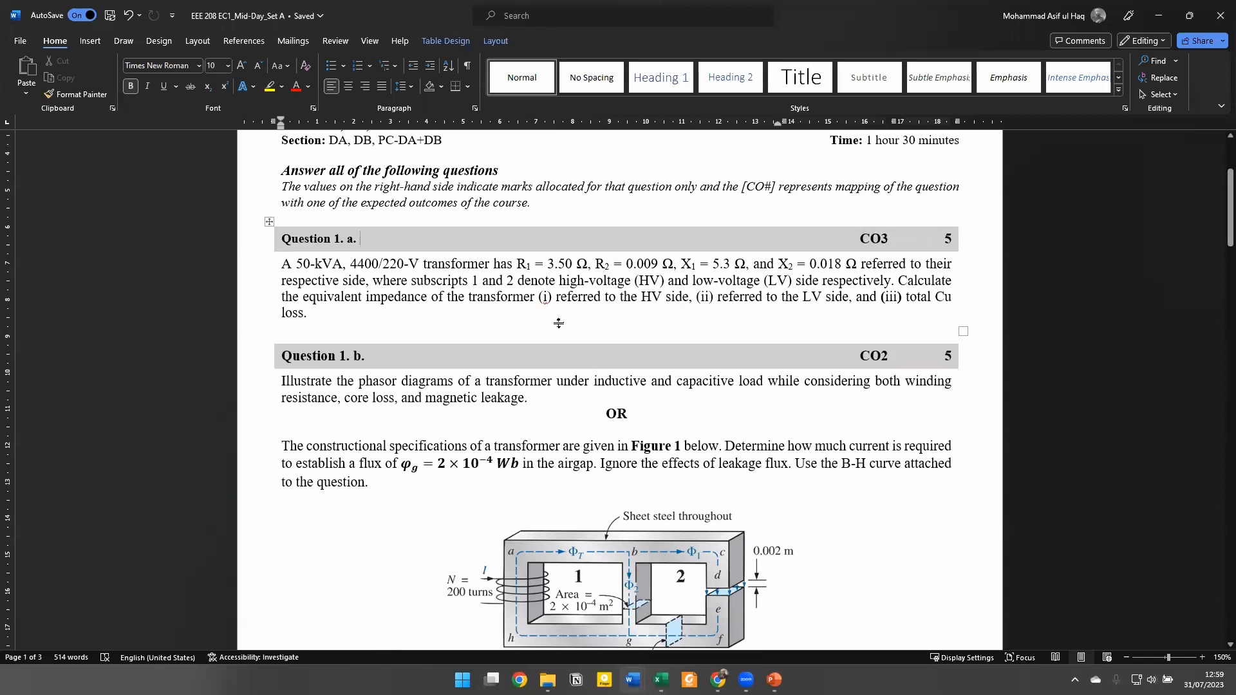
Return to the workbook in Excel and assign CO3 and 5 marks to question 1.a in E4:E5 of the Mid sheet
key(alt+Tab)
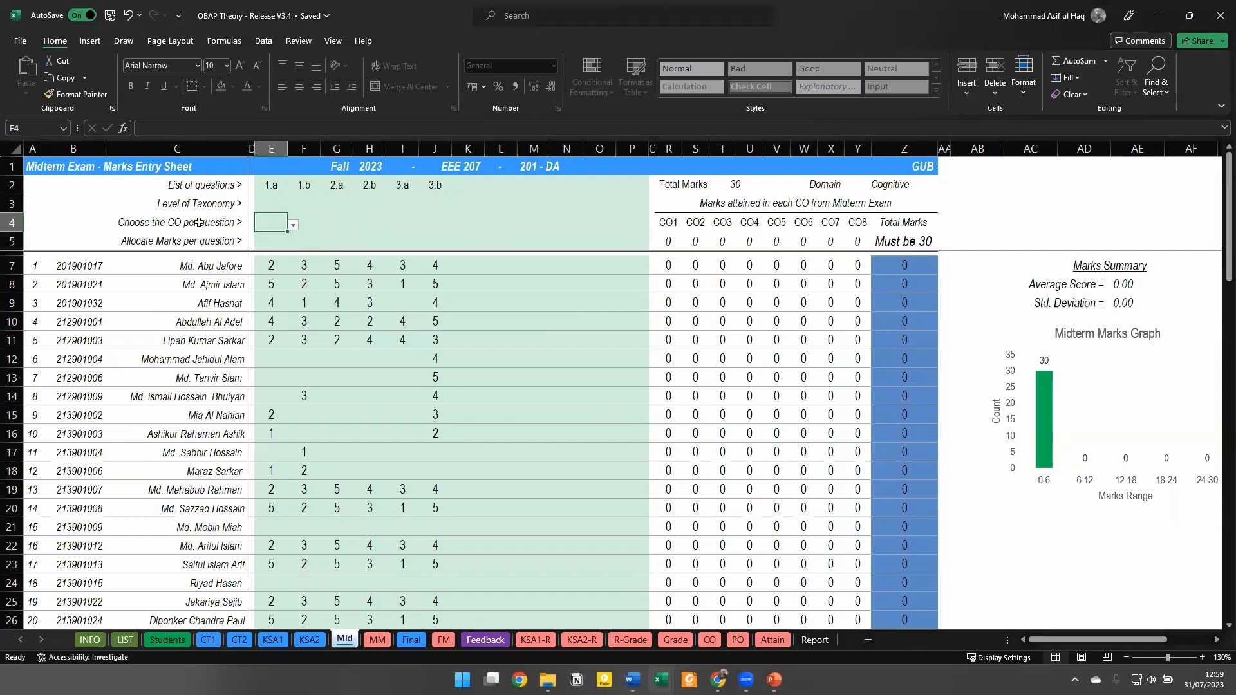
click(293, 225)
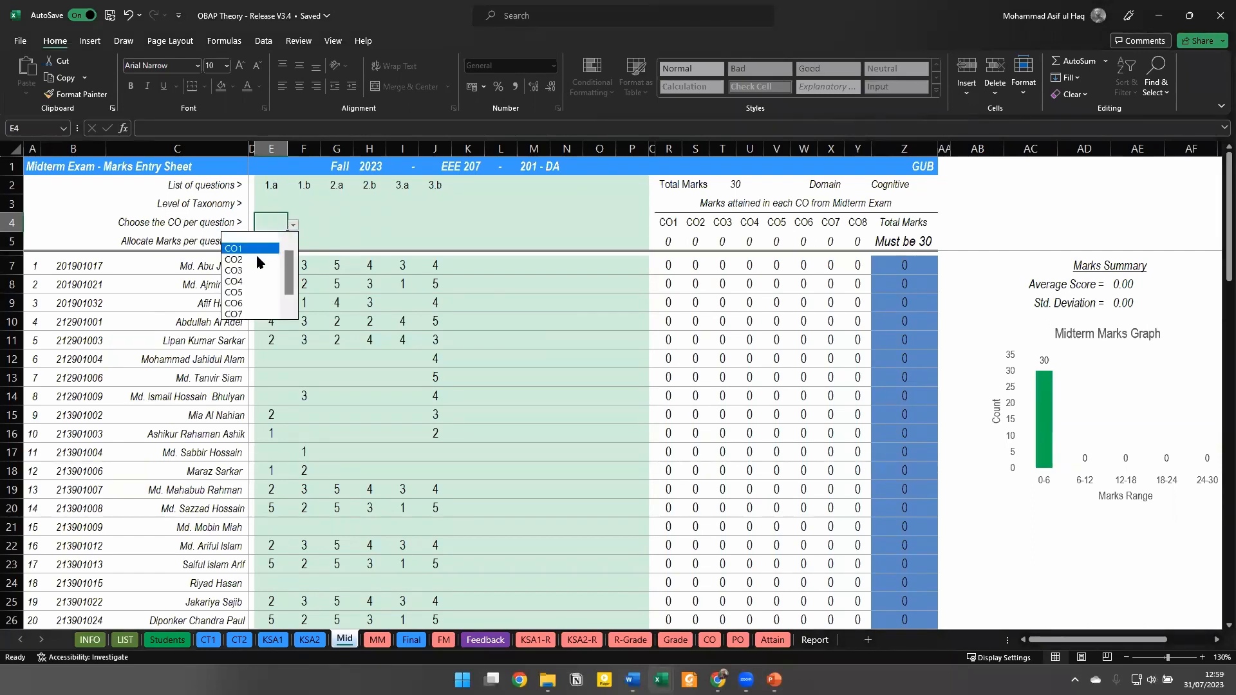
click(252, 270)
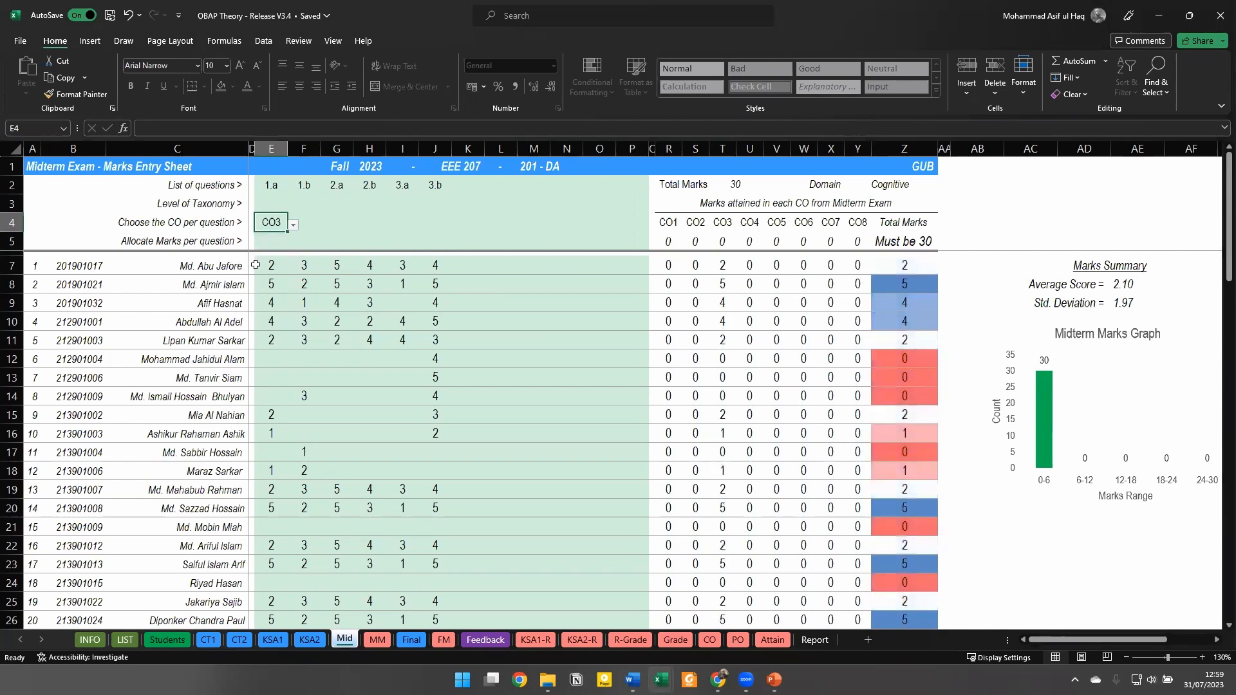
click(269, 241)
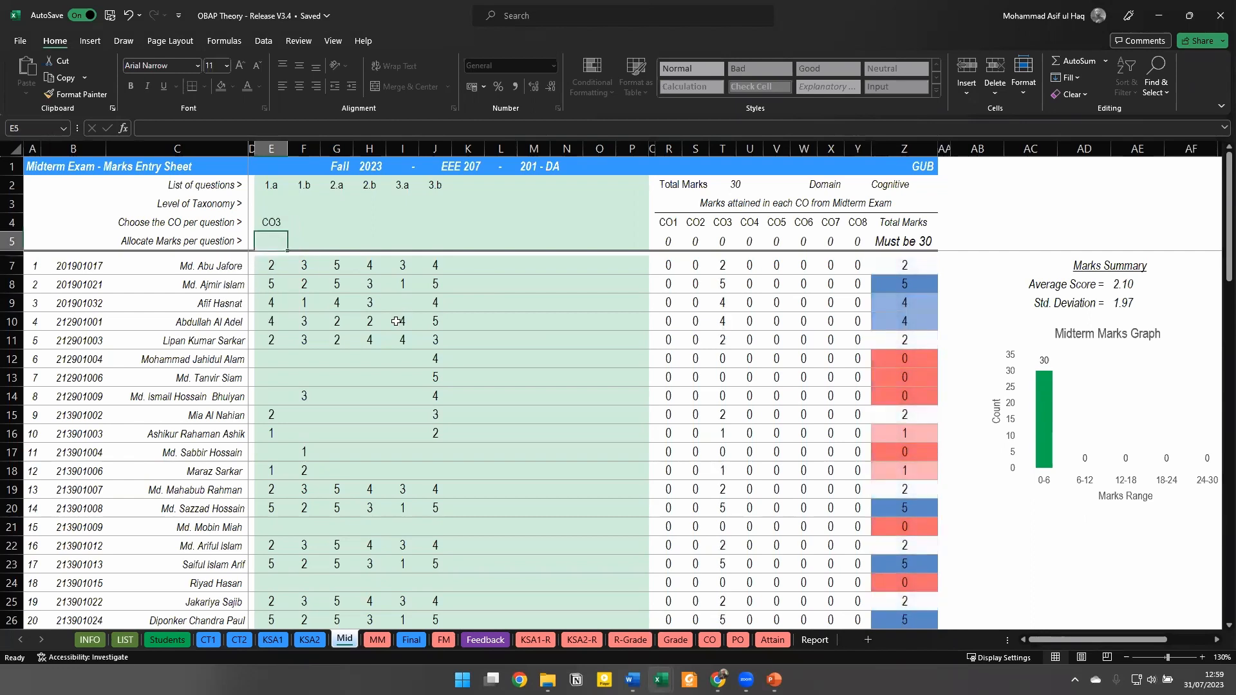
text(5)
click(274, 259)
click(272, 226)
click(269, 242)
Switch to the question paper in Word and check the CO and marks given for Question 1.b
key(alt+Tab)
scroll(532, 336, down, 3)
scroll(529, 334, up, 1)
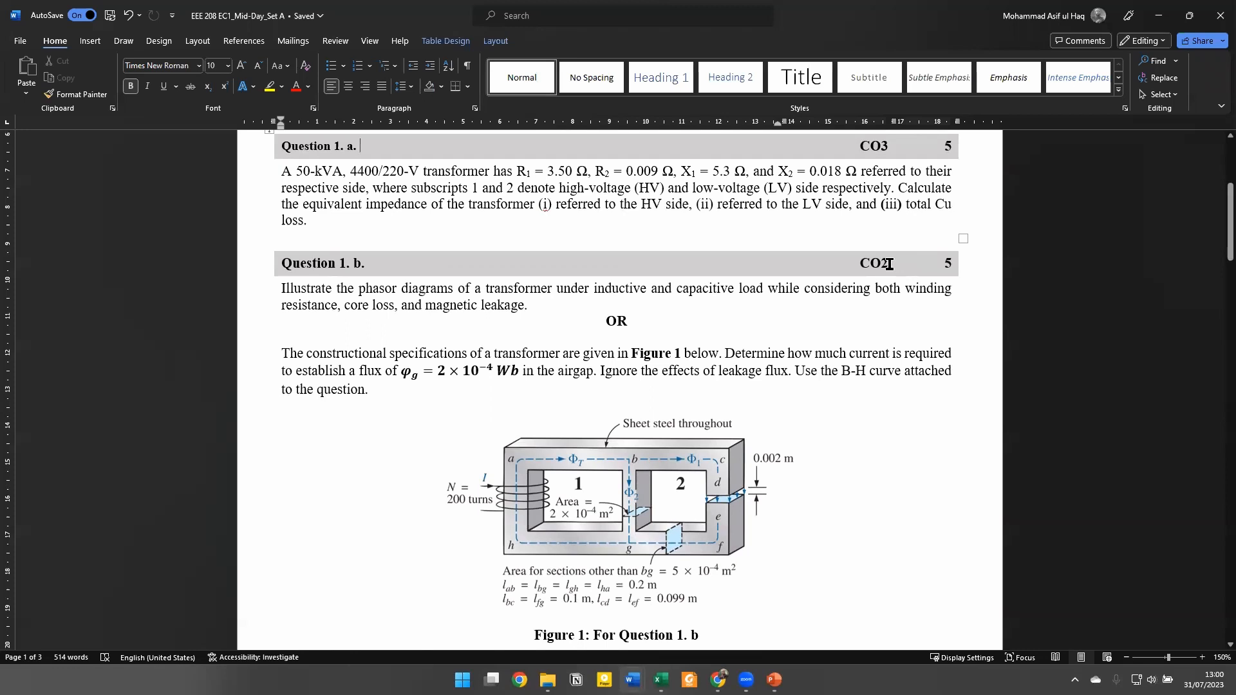
double_click(869, 262)
click(879, 381)
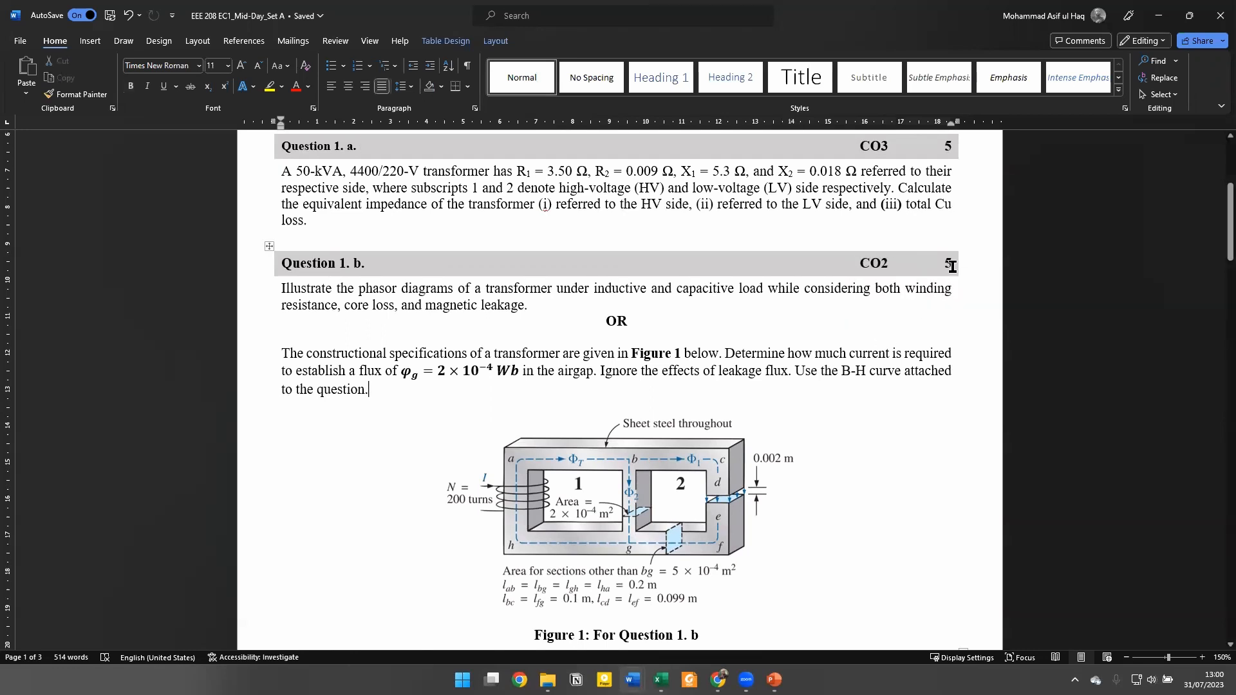
click(952, 264)
Return to Excel and assign CO2 and 5 marks to question 1.b in F4:F5
key(alt+Tab)
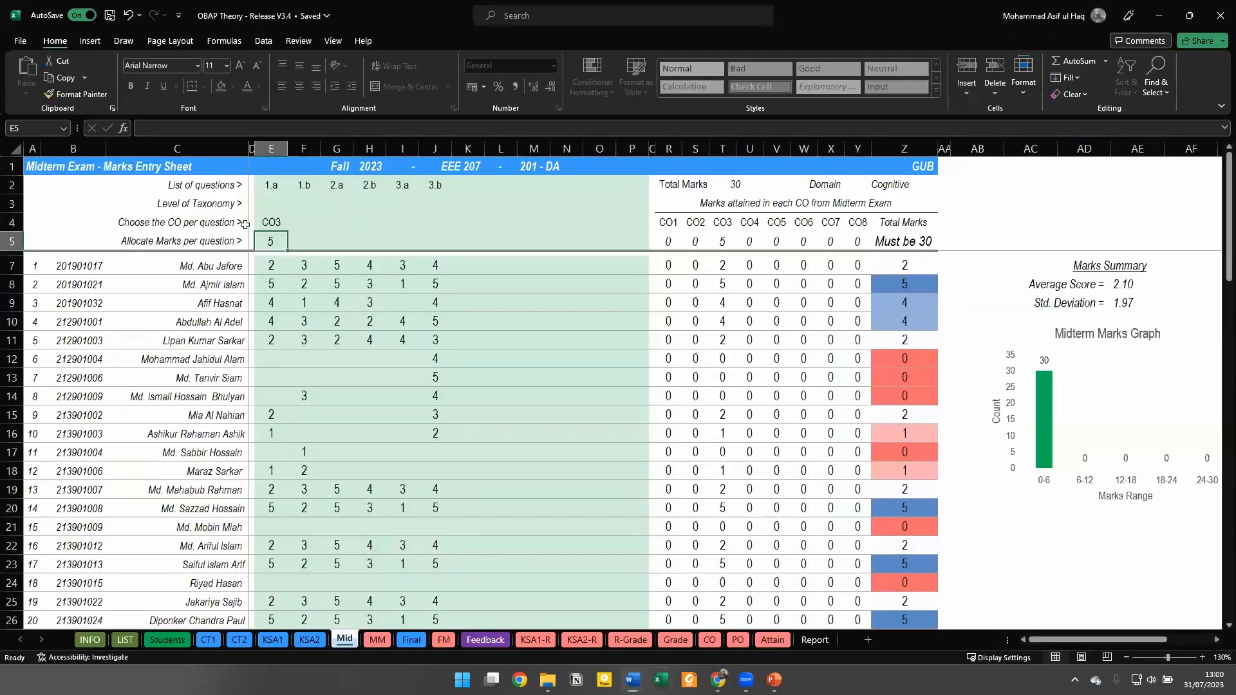
click(312, 224)
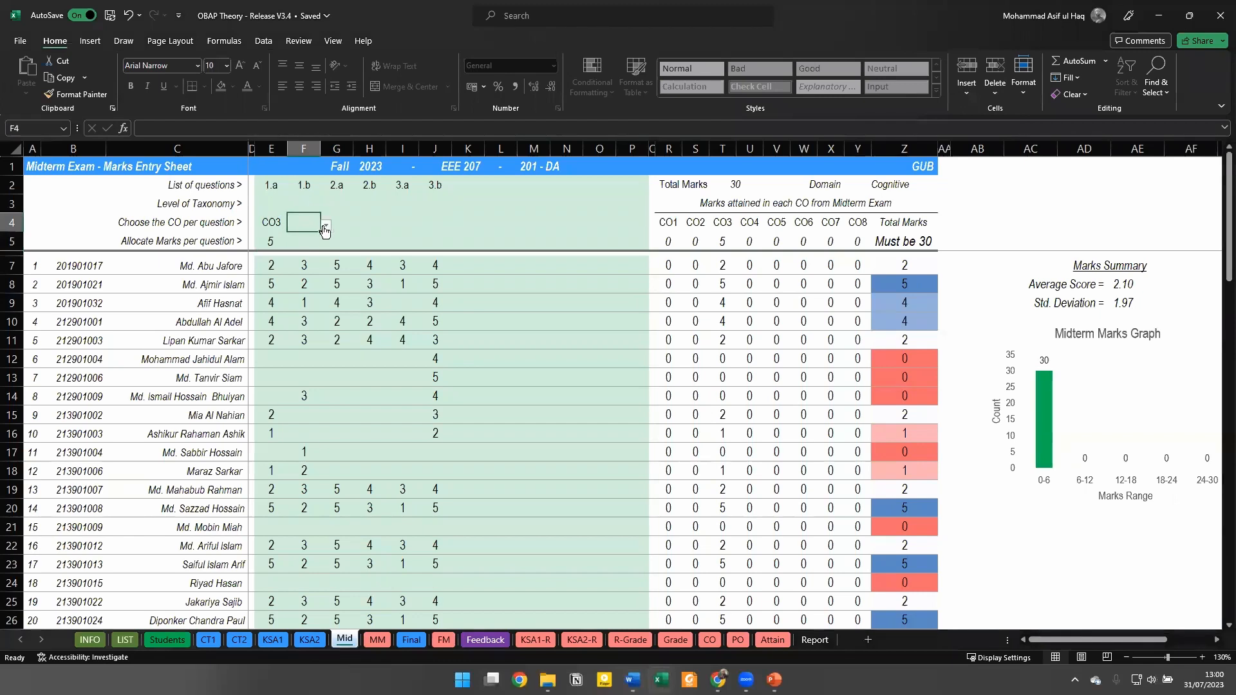
click(325, 230)
click(290, 255)
key(Return)
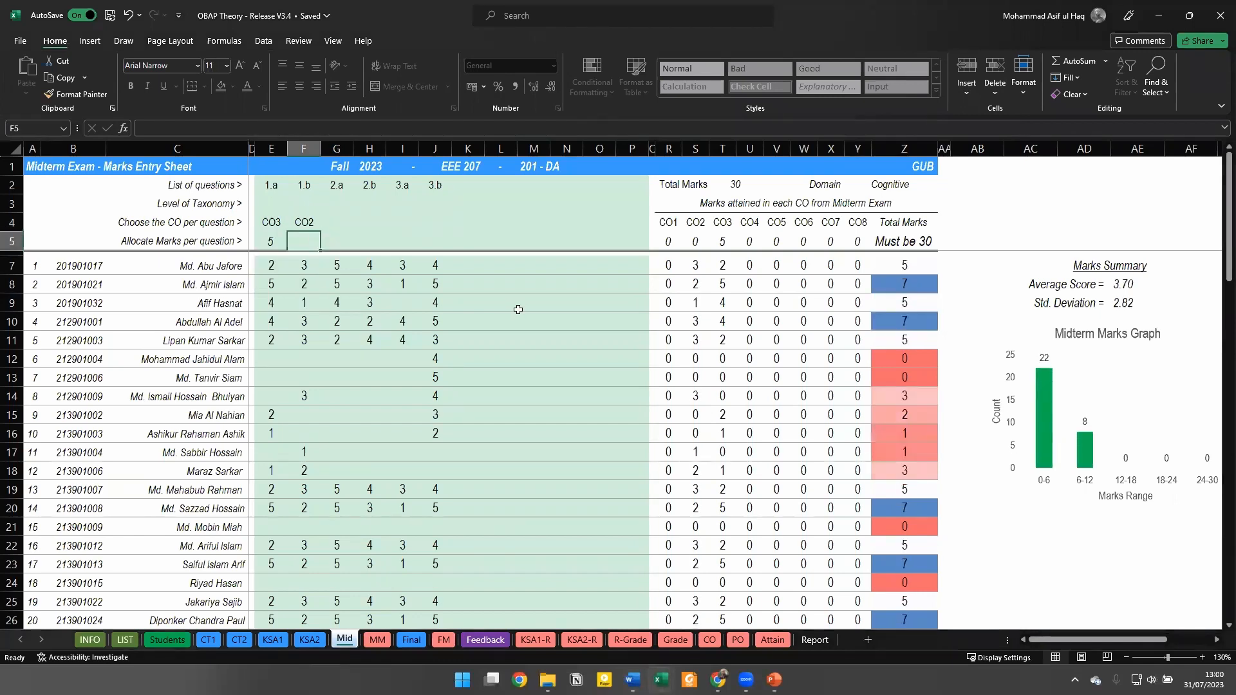
text(5)
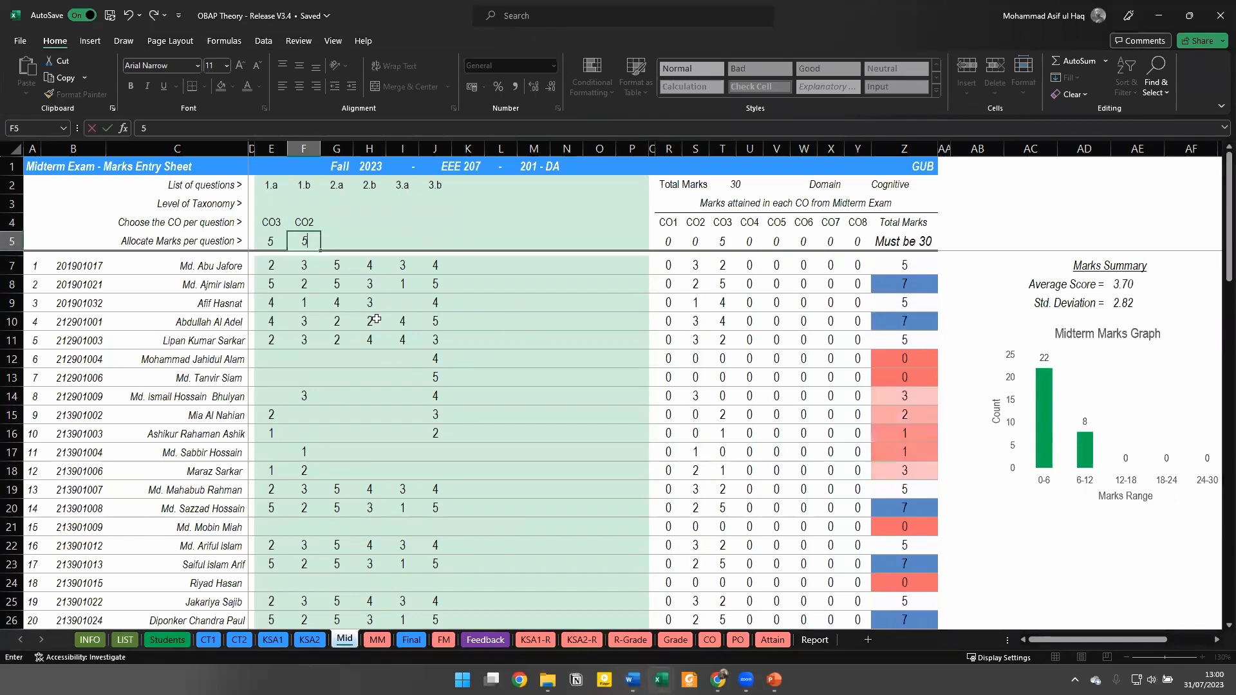
click(346, 220)
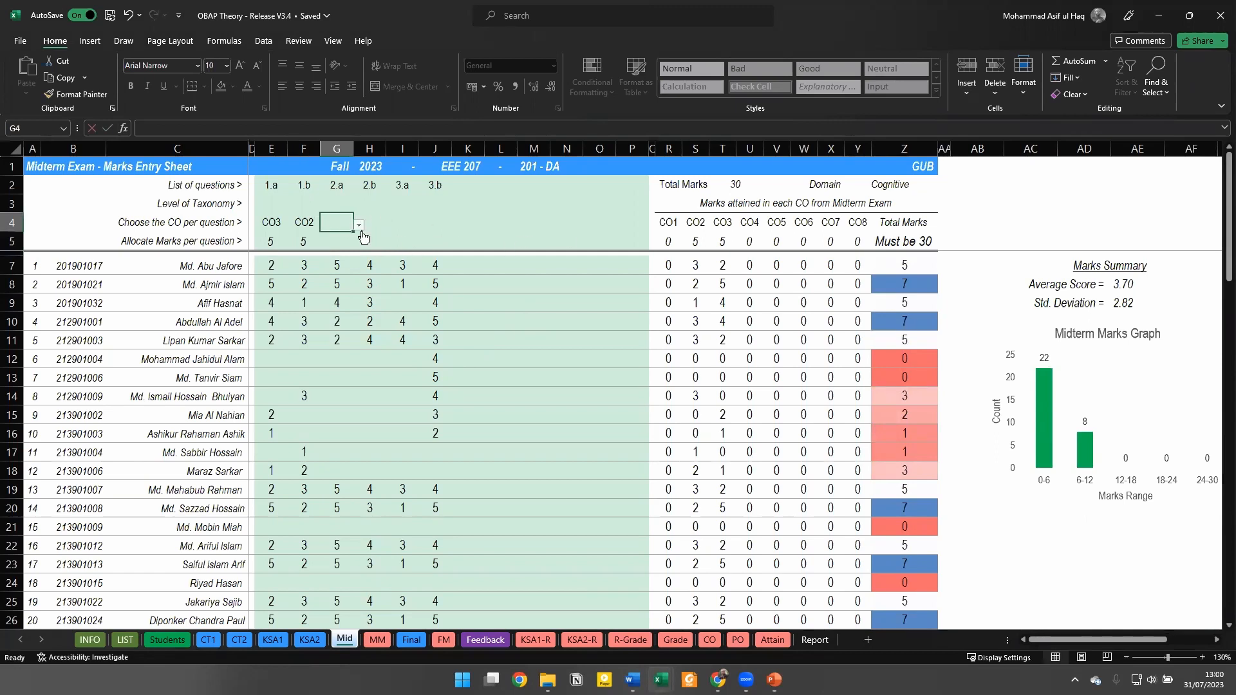
Locate the Level of Taxonomy row of the Mid sheet and its cell for question 1.a
click(328, 244)
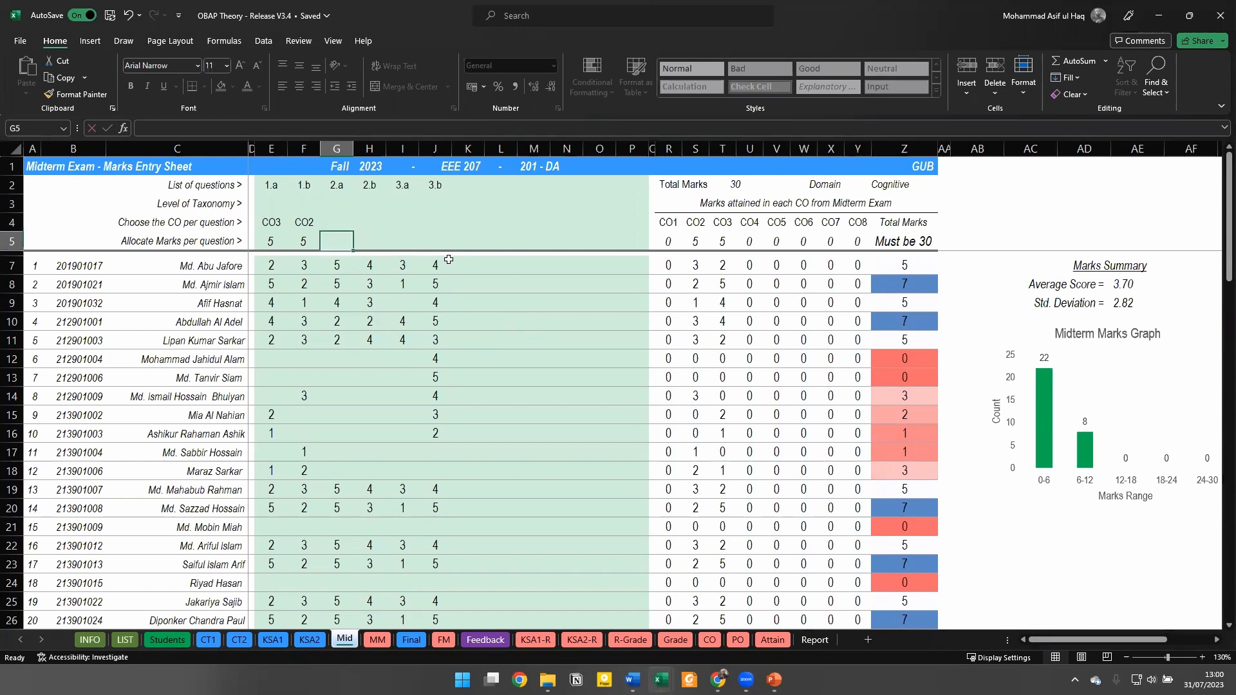
click(128, 207)
click(12, 204)
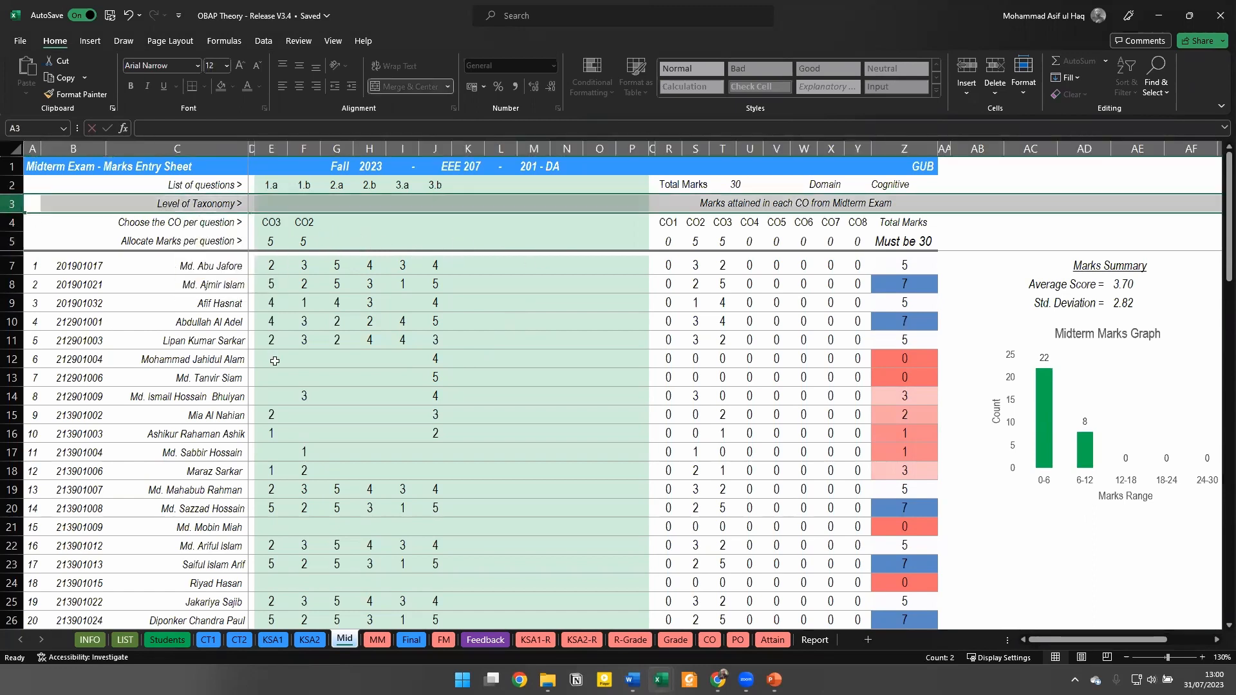
click(276, 205)
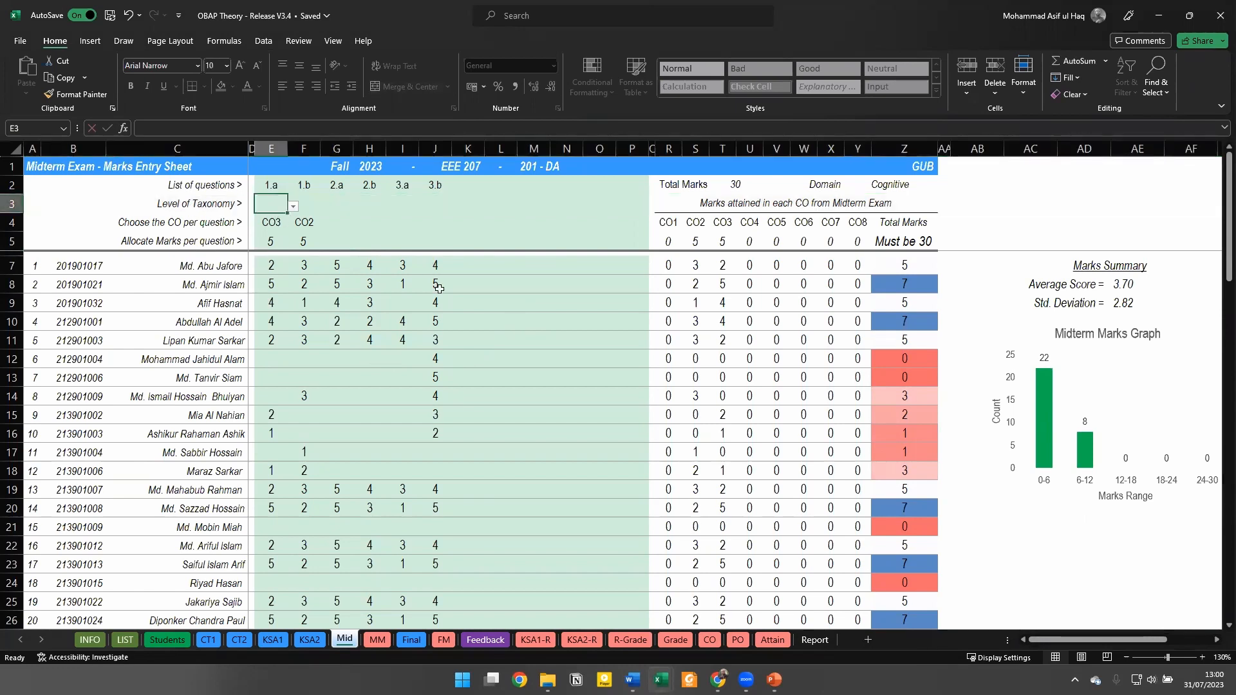
click(272, 181)
click(271, 208)
Switch to the question paper in Word and identify the action verb in Question 1.a
key(alt+Tab)
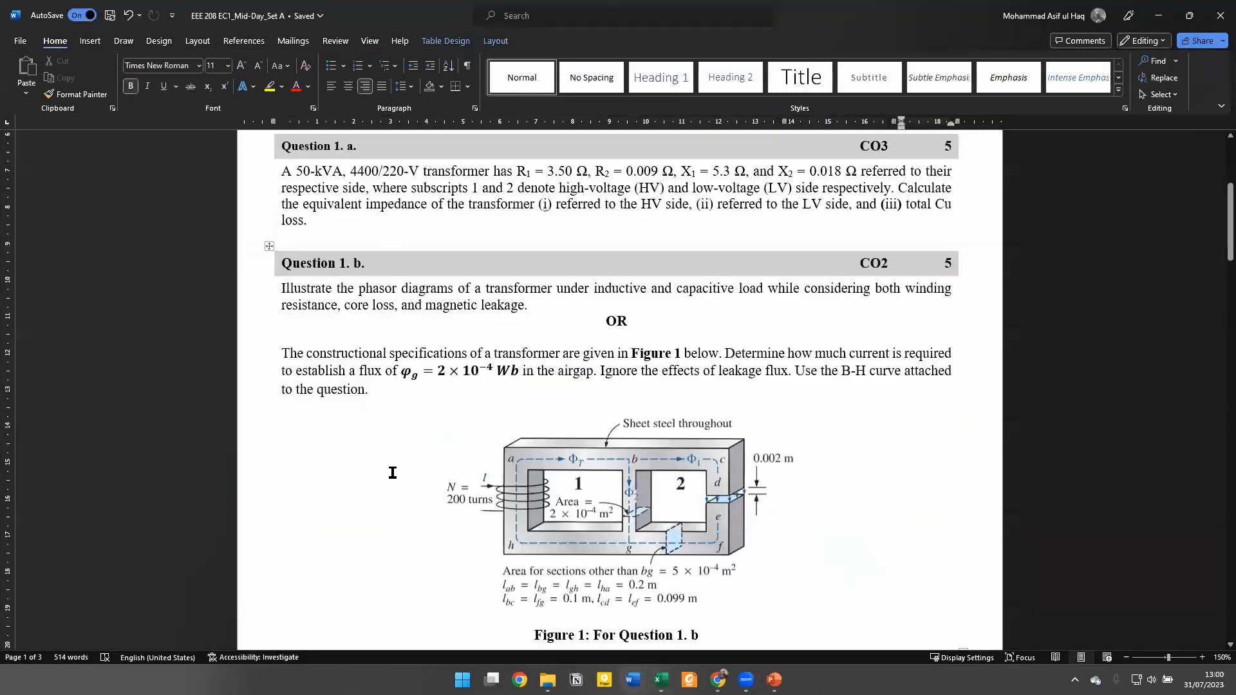
scroll(393, 479, up, 2)
scroll(394, 493, down, 1)
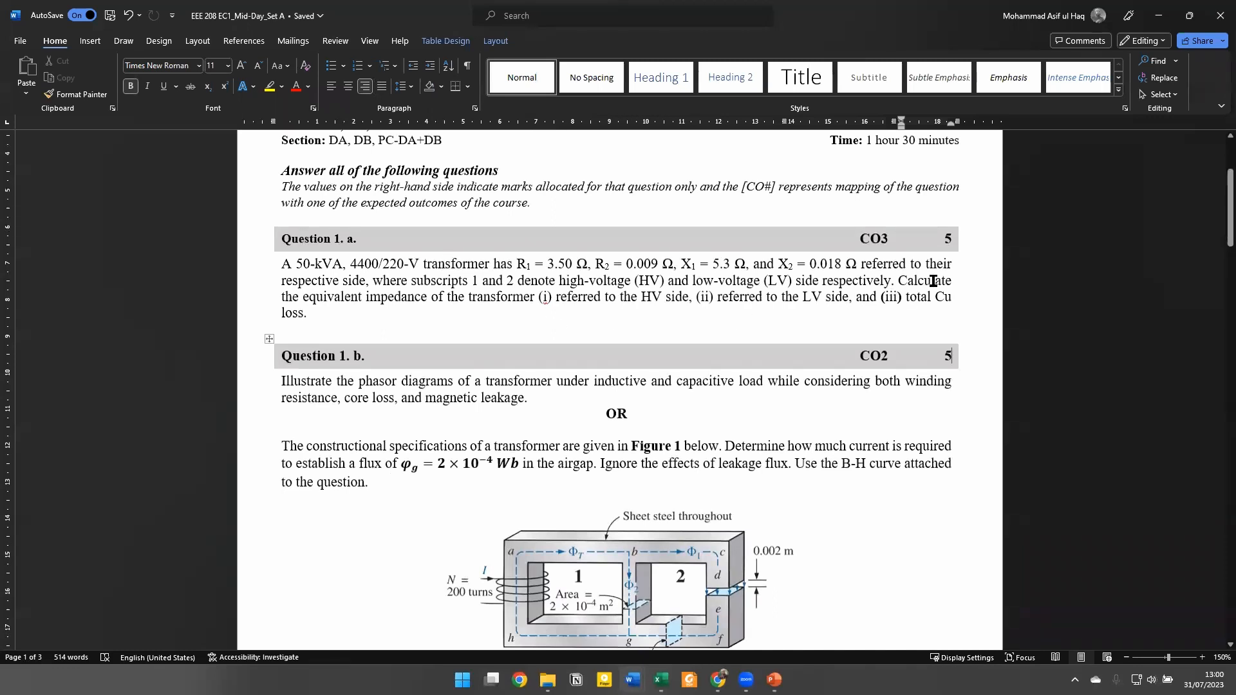
double_click(929, 282)
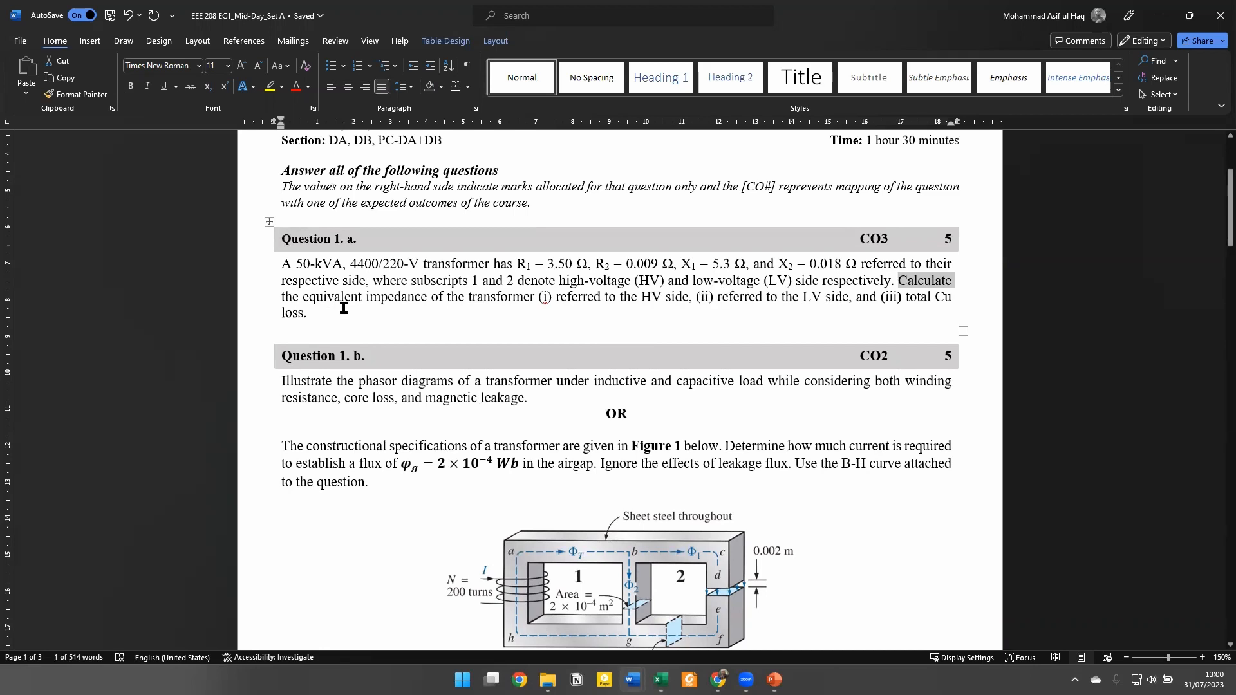
Return to Excel and set the level of taxonomy of question 1.a to C3 in E3
key(alt+Tab)
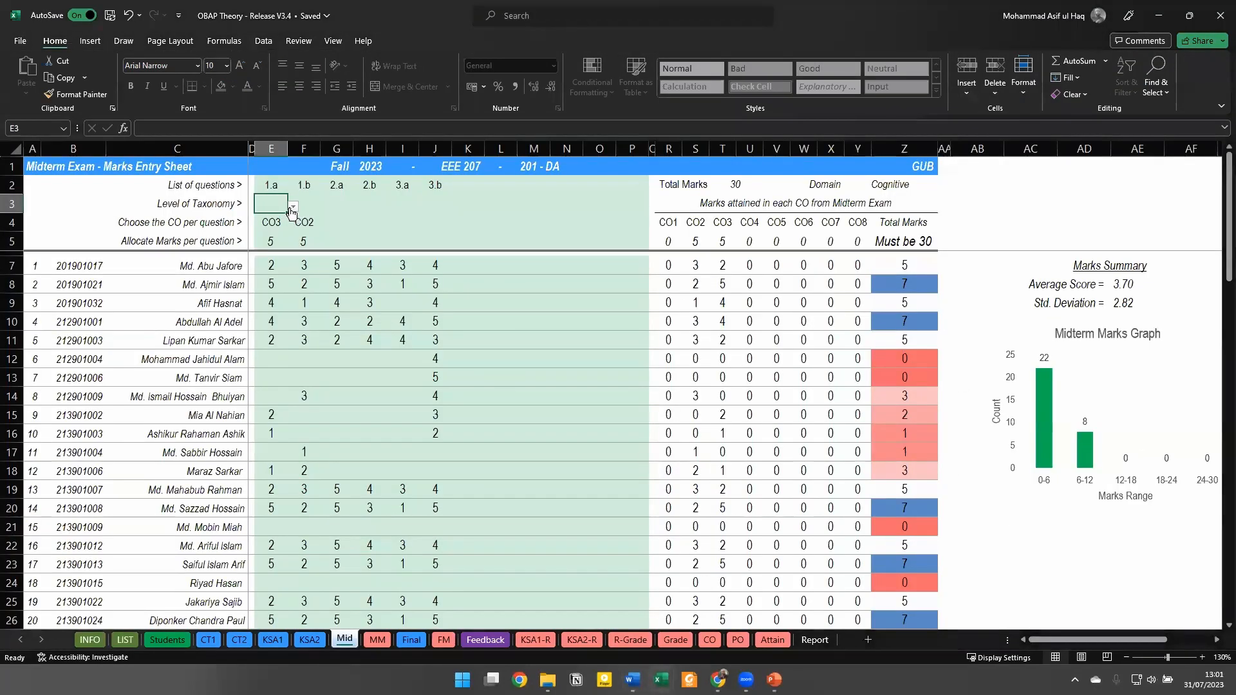
click(292, 206)
click(258, 253)
click(315, 206)
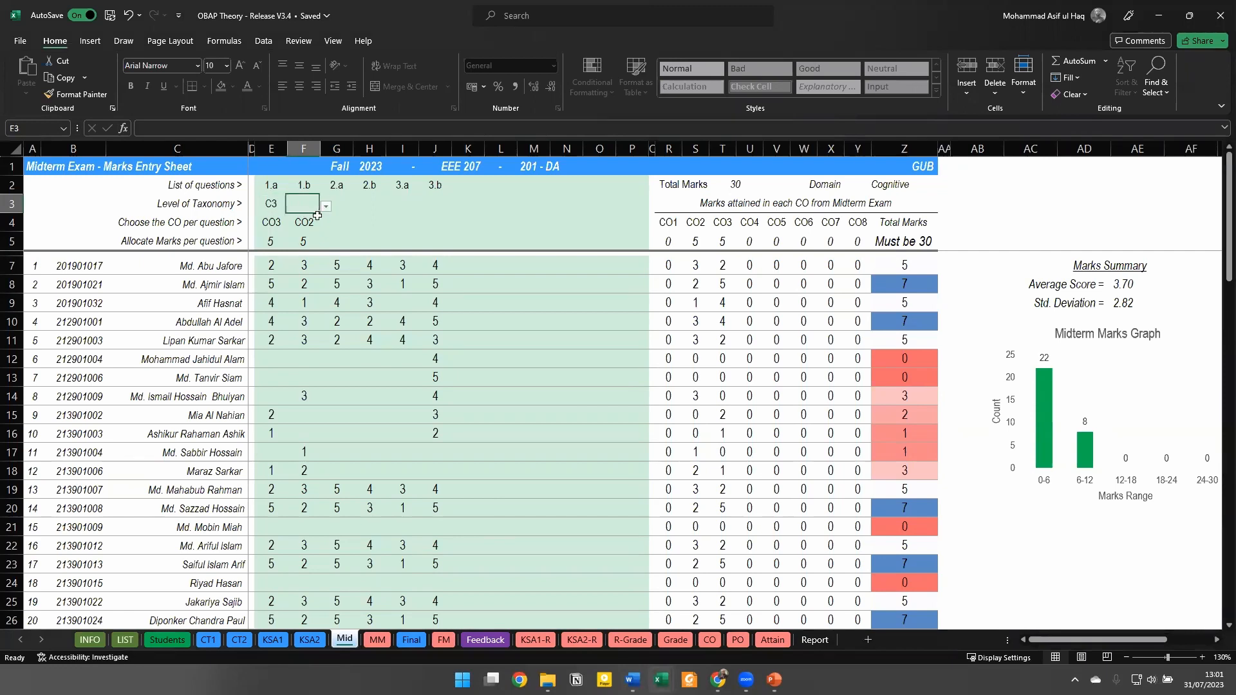
click(278, 207)
Switch to Chrome and find the Bloom's Taxonomy action verbs resource on the EEE Green OBAP page
key(alt+Tab)
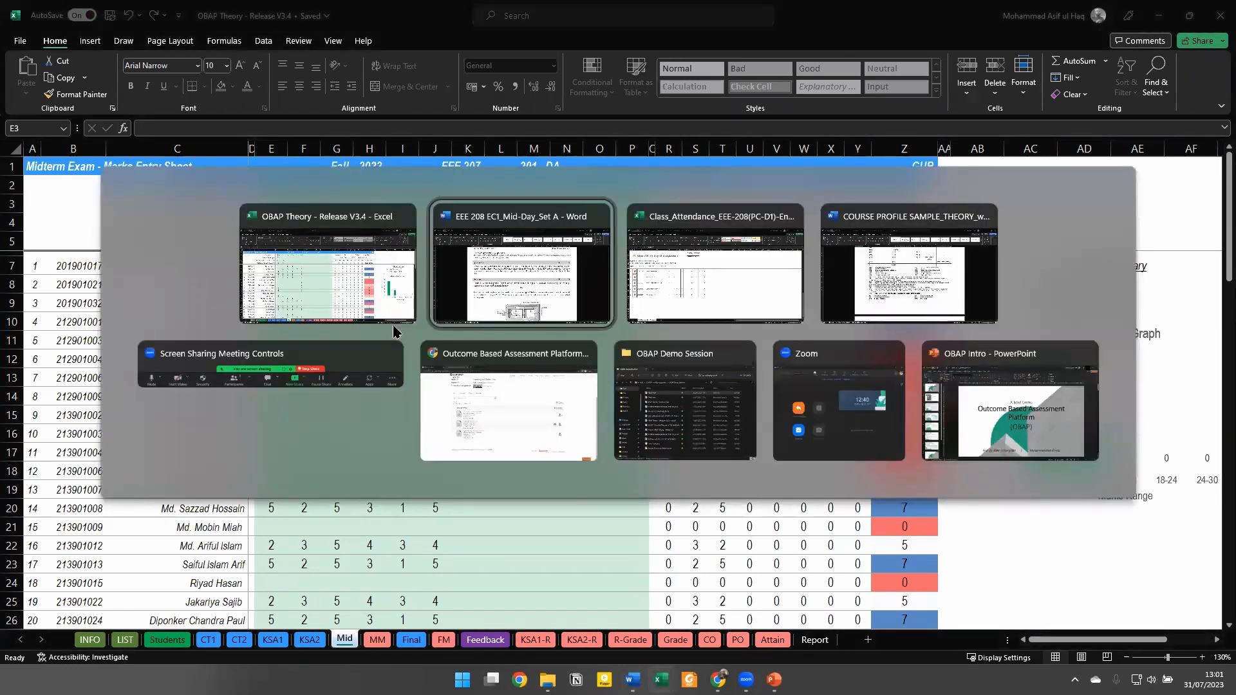
key(alt+Tab)
key(alt+Tab)
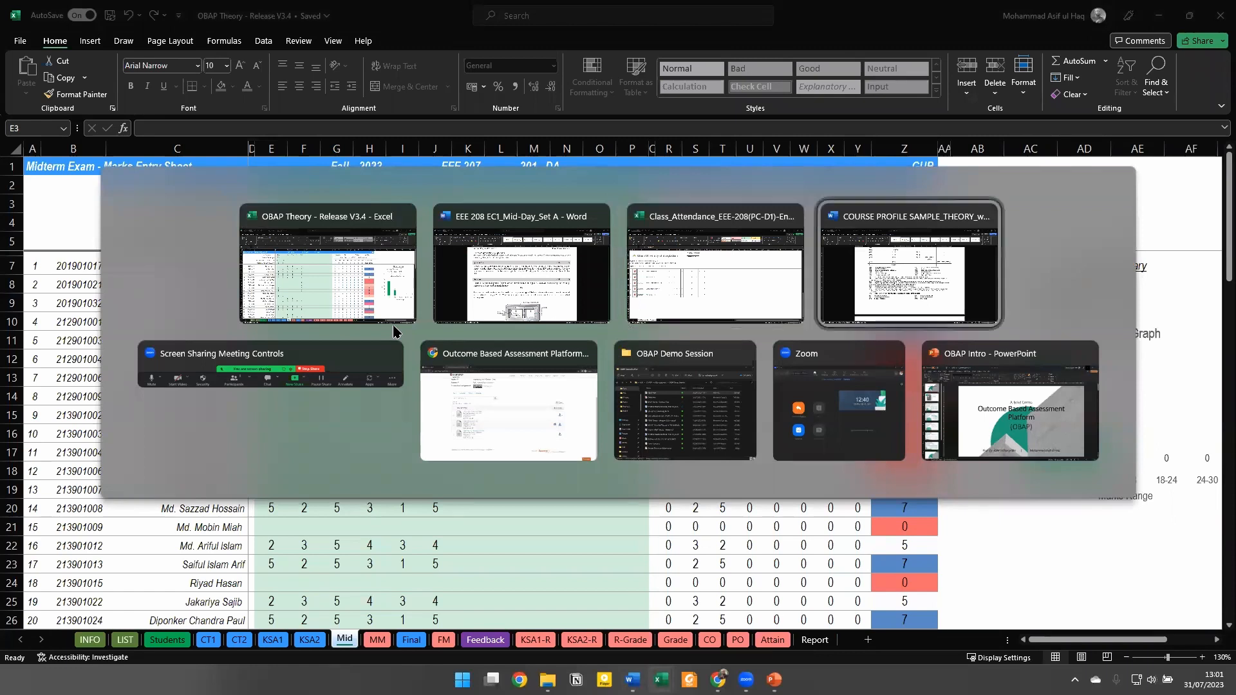
key(alt+Tab)
key(alt+Tab)
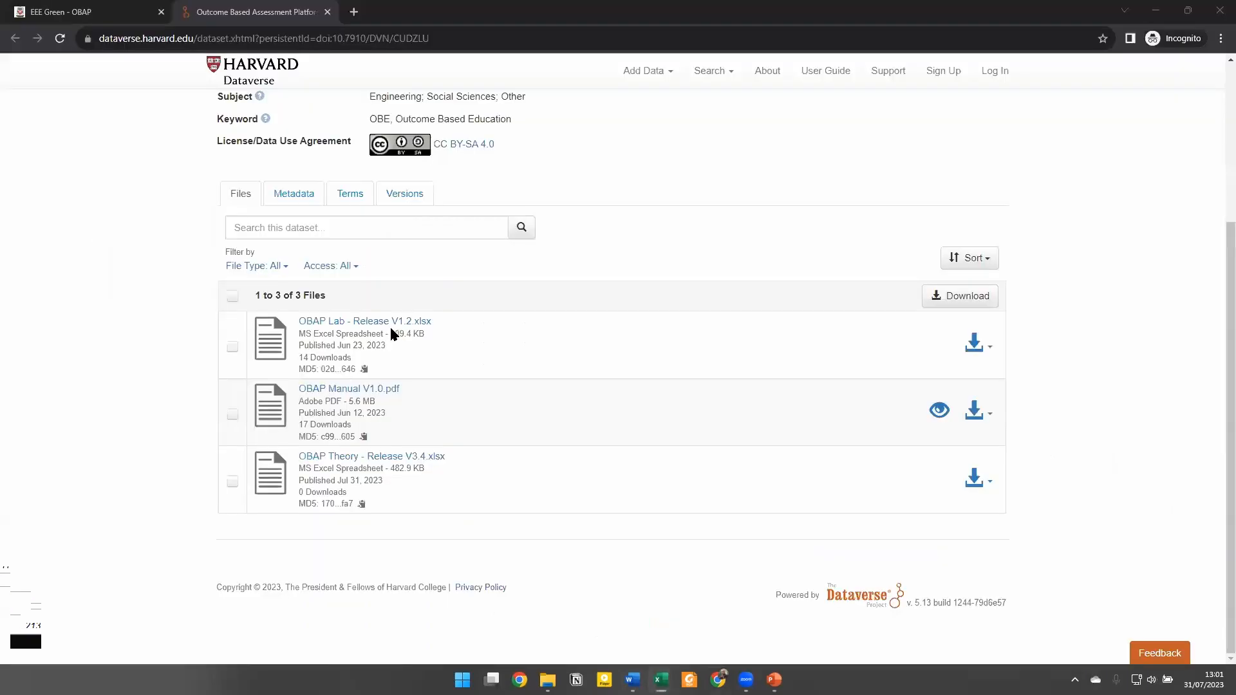
click(97, 11)
scroll(35, 357, down, 4)
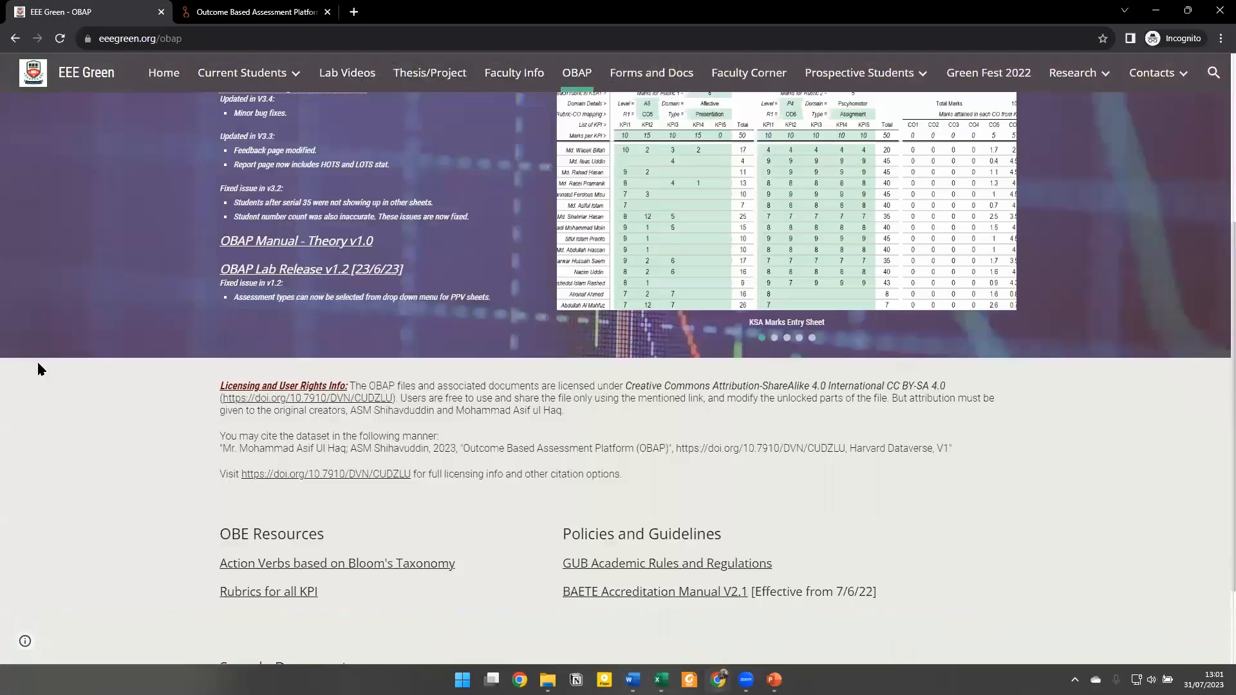
scroll(37, 352, down, 2)
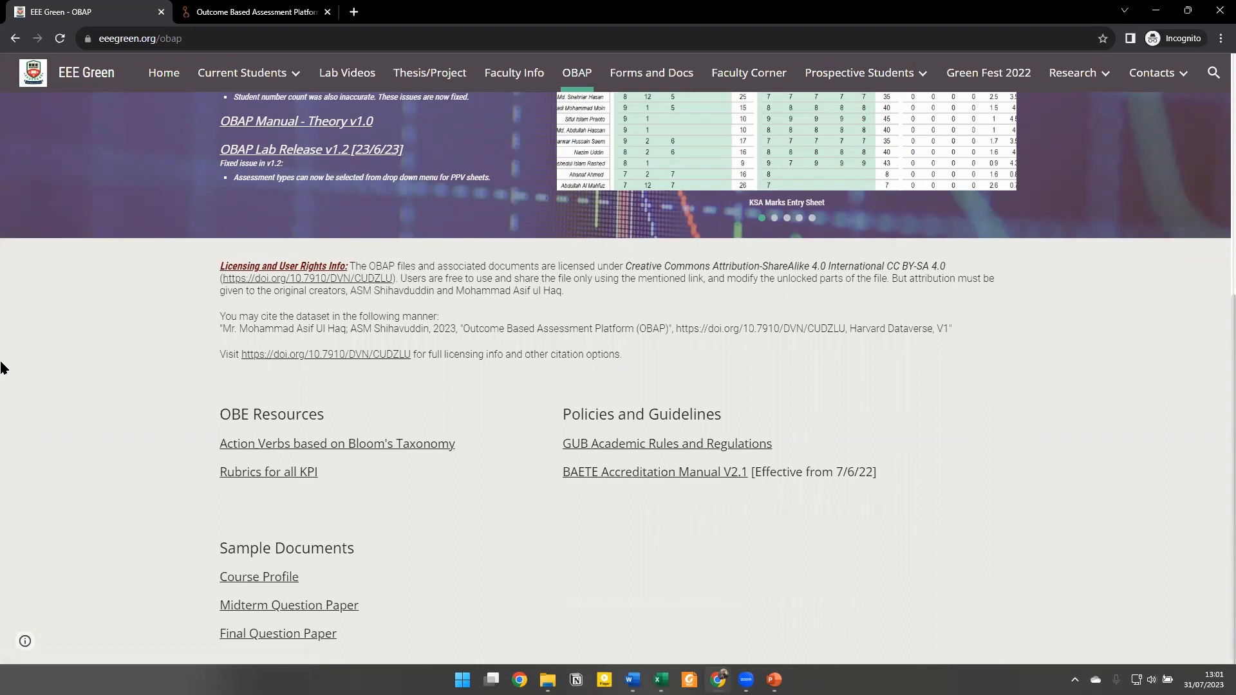
Select F3 for question 1.b in the Mid sheet, and identify the action verbs of both Question 1.b alternatives in the Word question paper
key(alt+Tab)
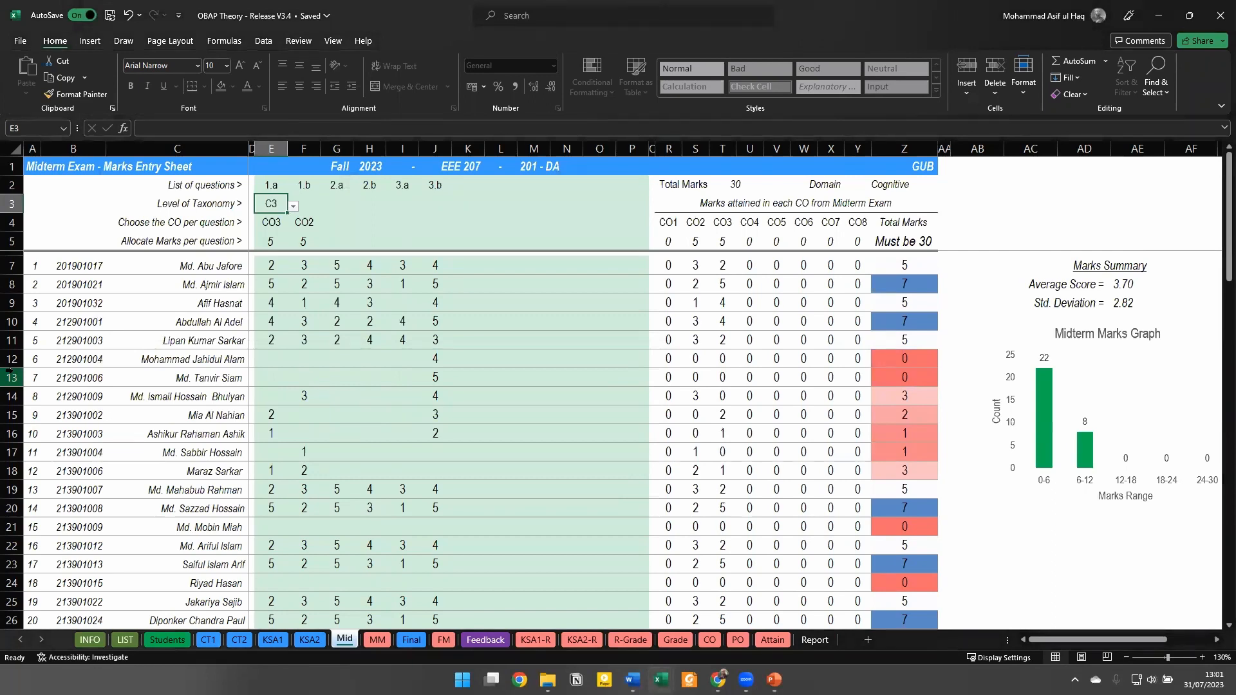
click(308, 207)
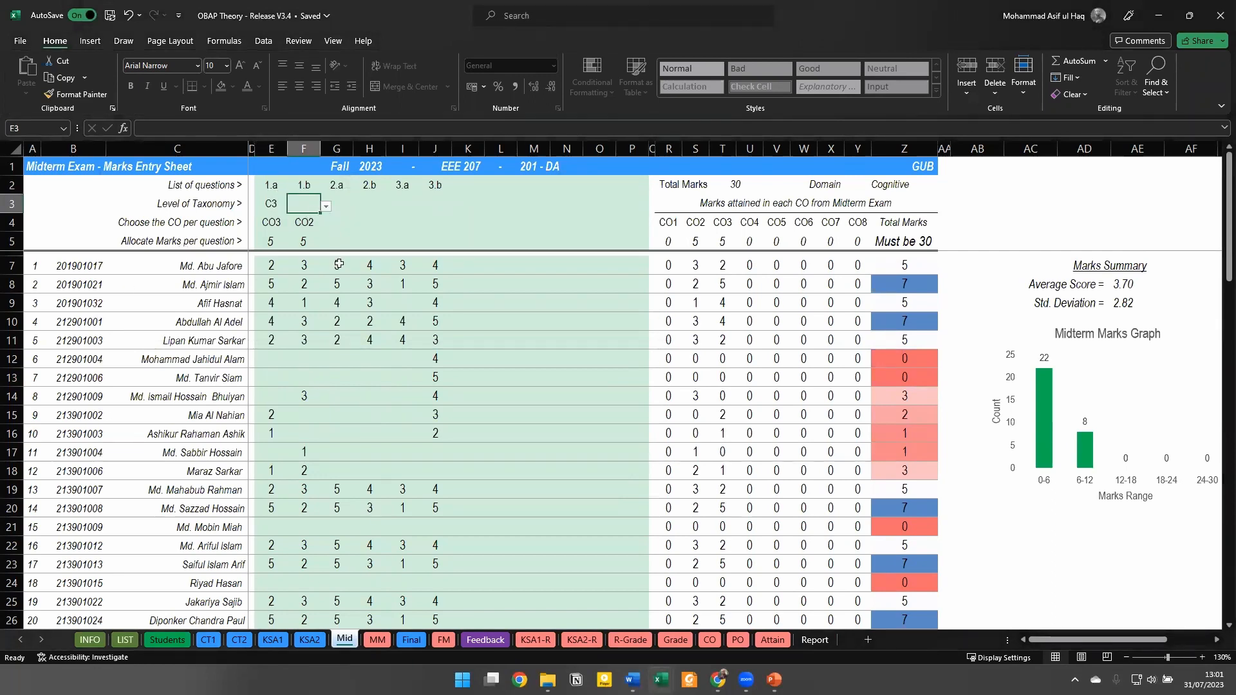
key(alt+Tab)
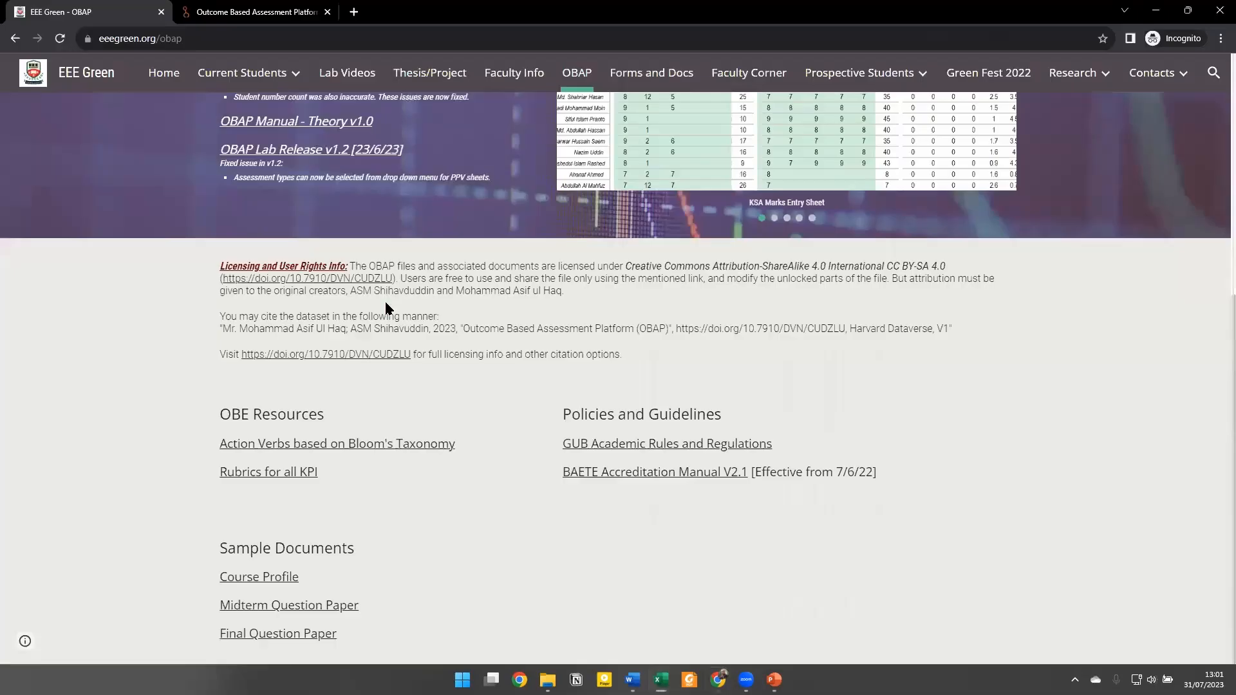
key(alt+Tab)
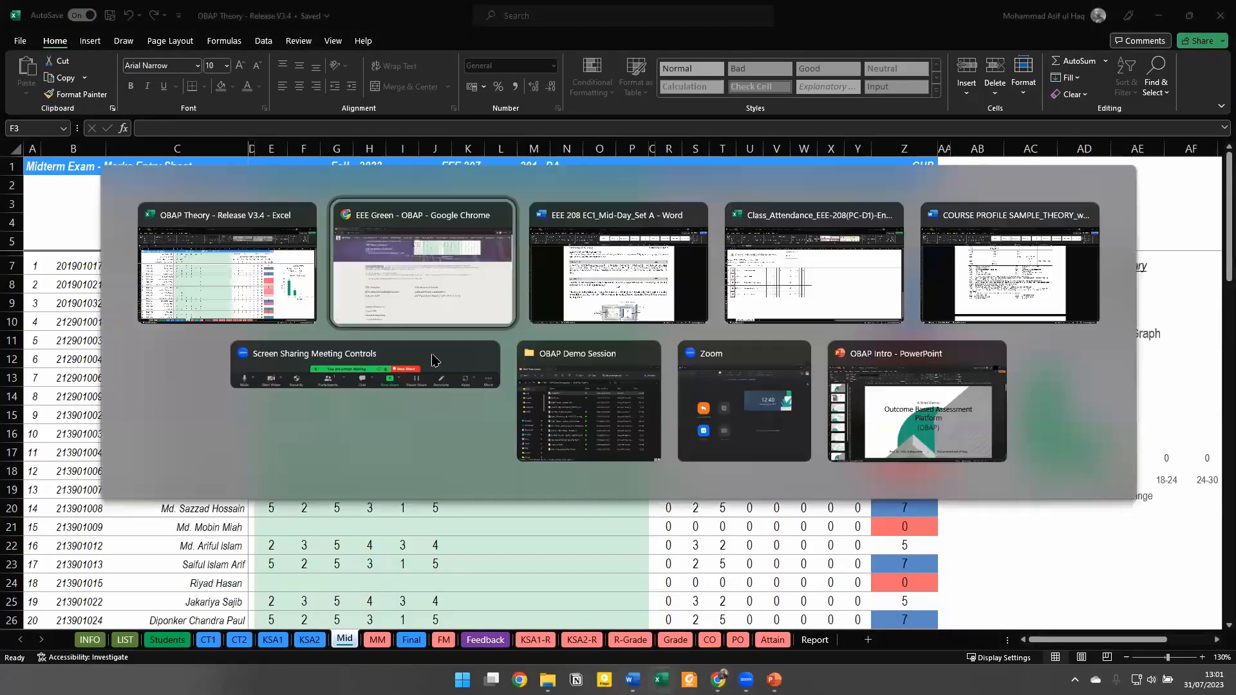
click(544, 315)
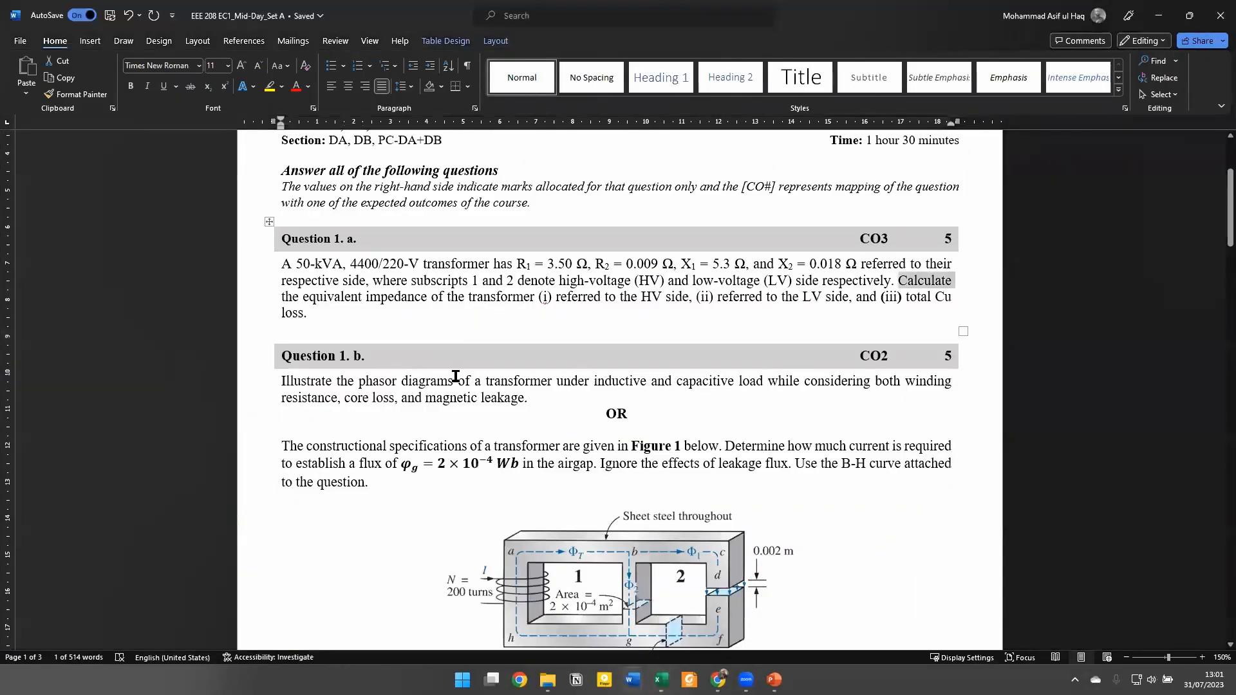
scroll(404, 330, down, 2)
scroll(345, 345, down, 2)
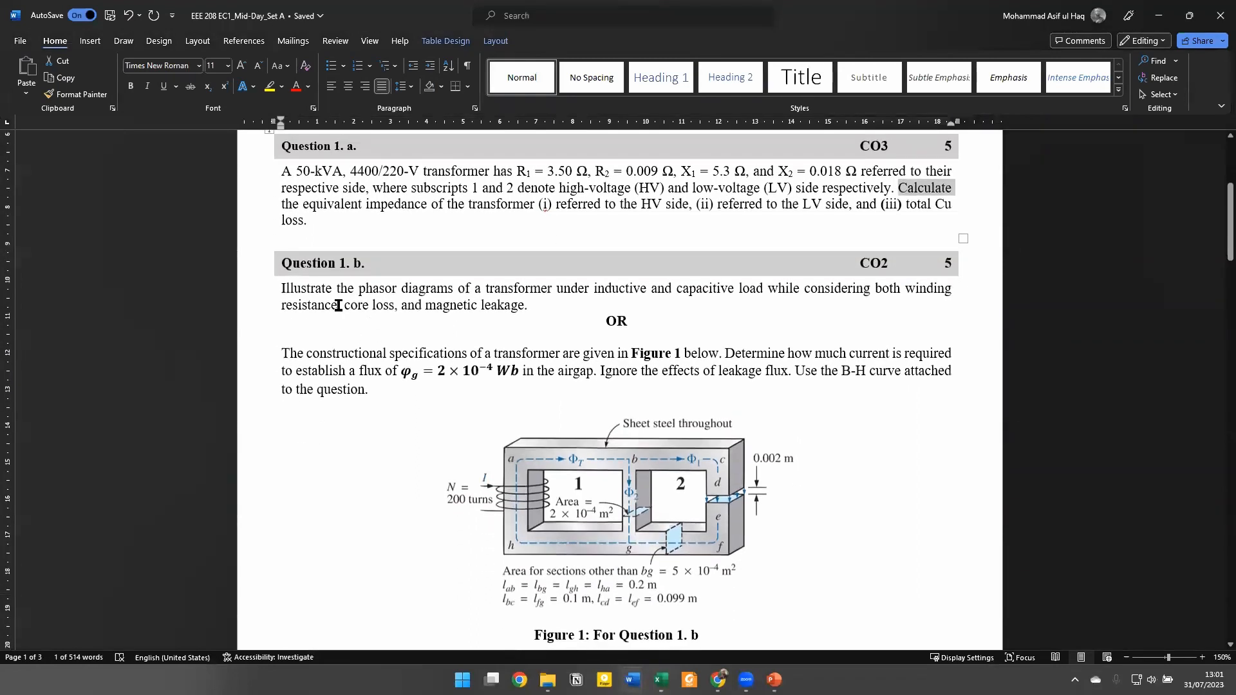
double_click(309, 288)
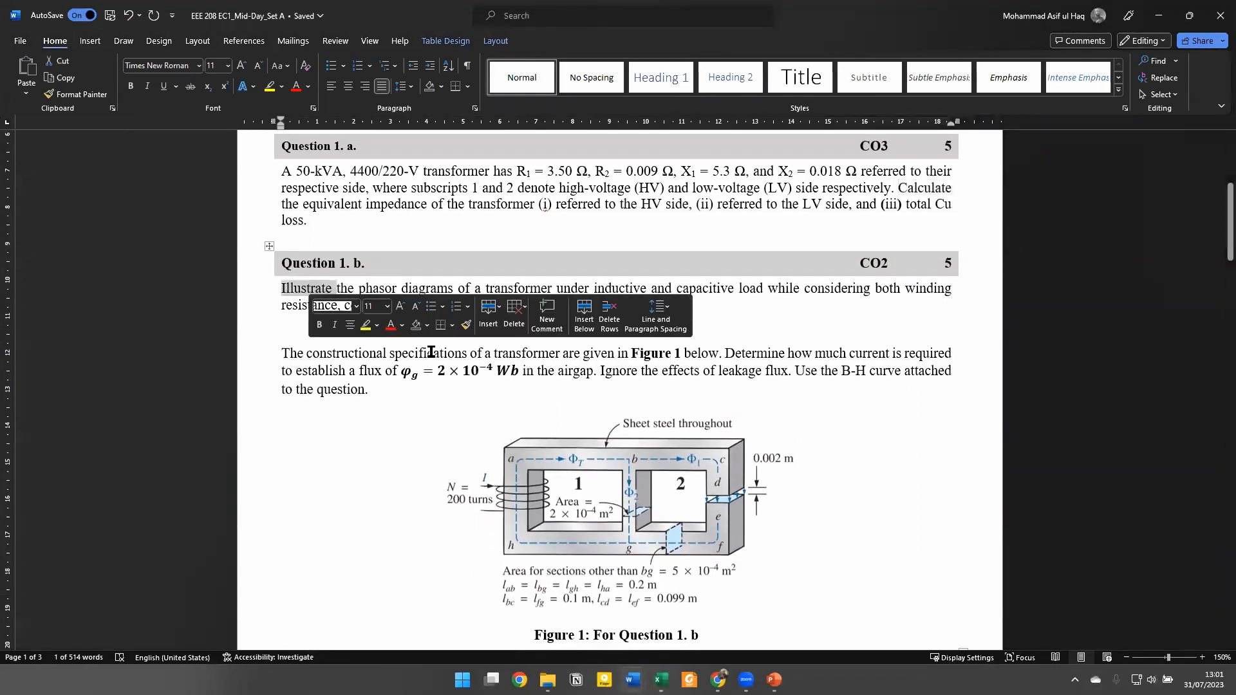
click(757, 355)
double_click(760, 354)
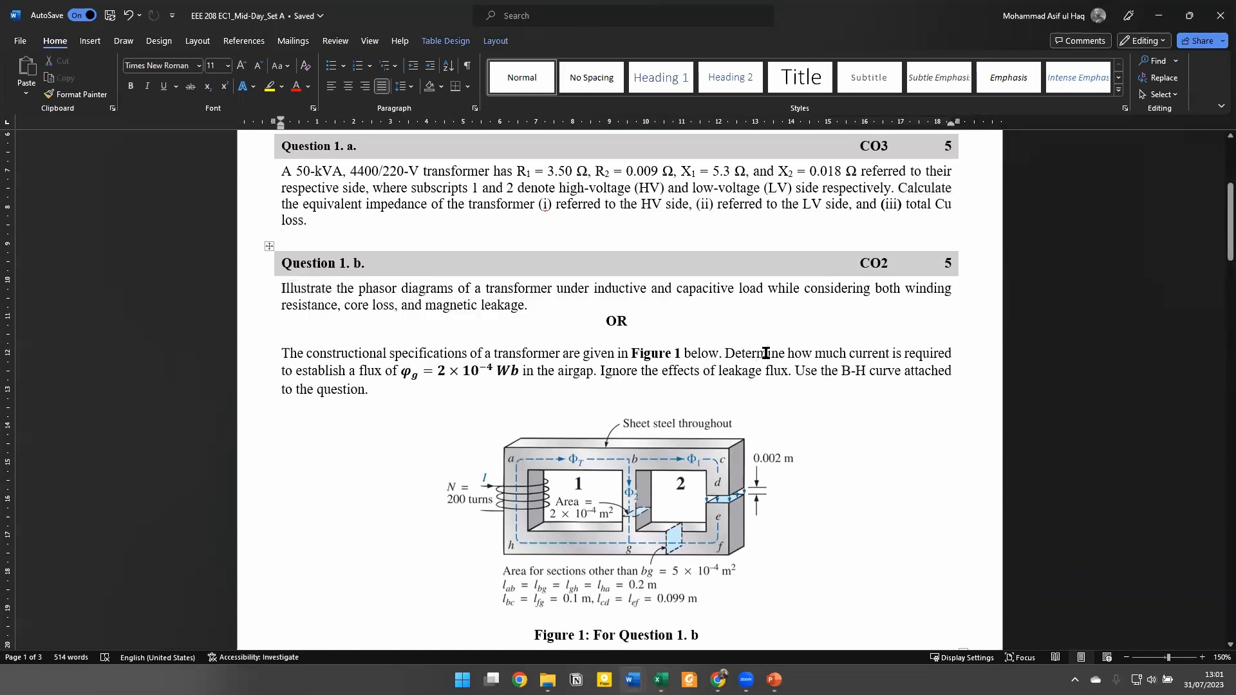
click(532, 353)
double_click(765, 354)
double_click(299, 287)
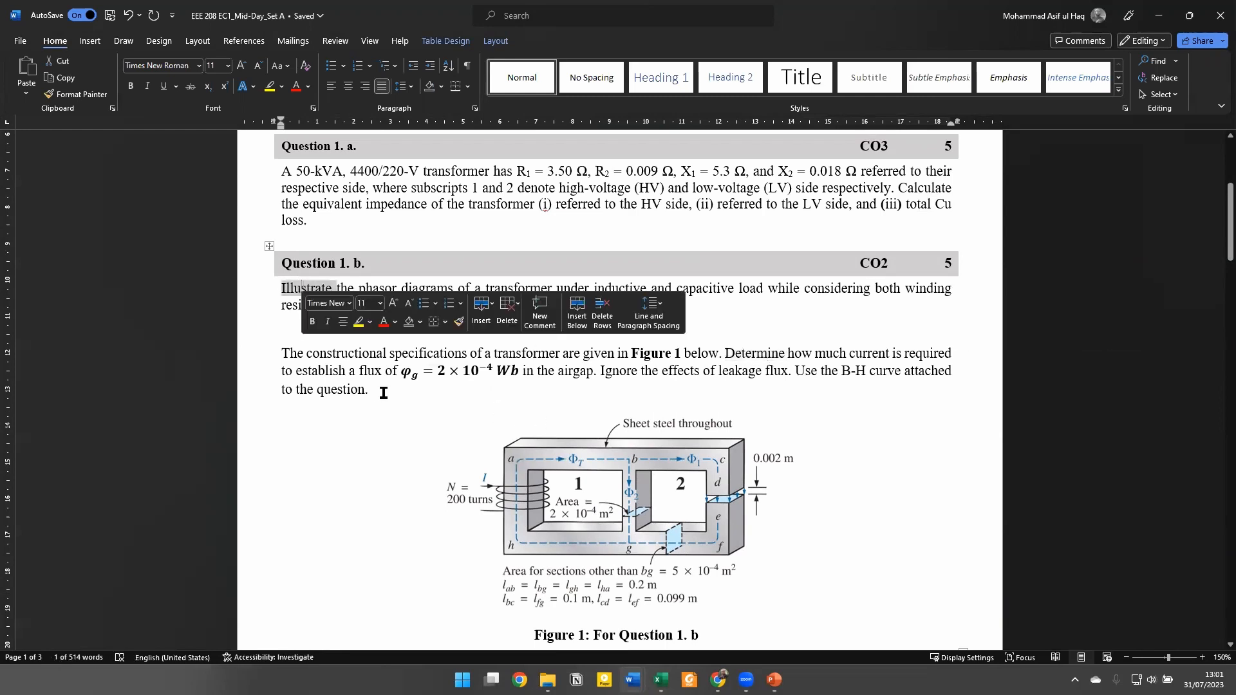
Return to Excel and set the level of taxonomy of question 1.b to C3 in F3
key(alt+Tab)
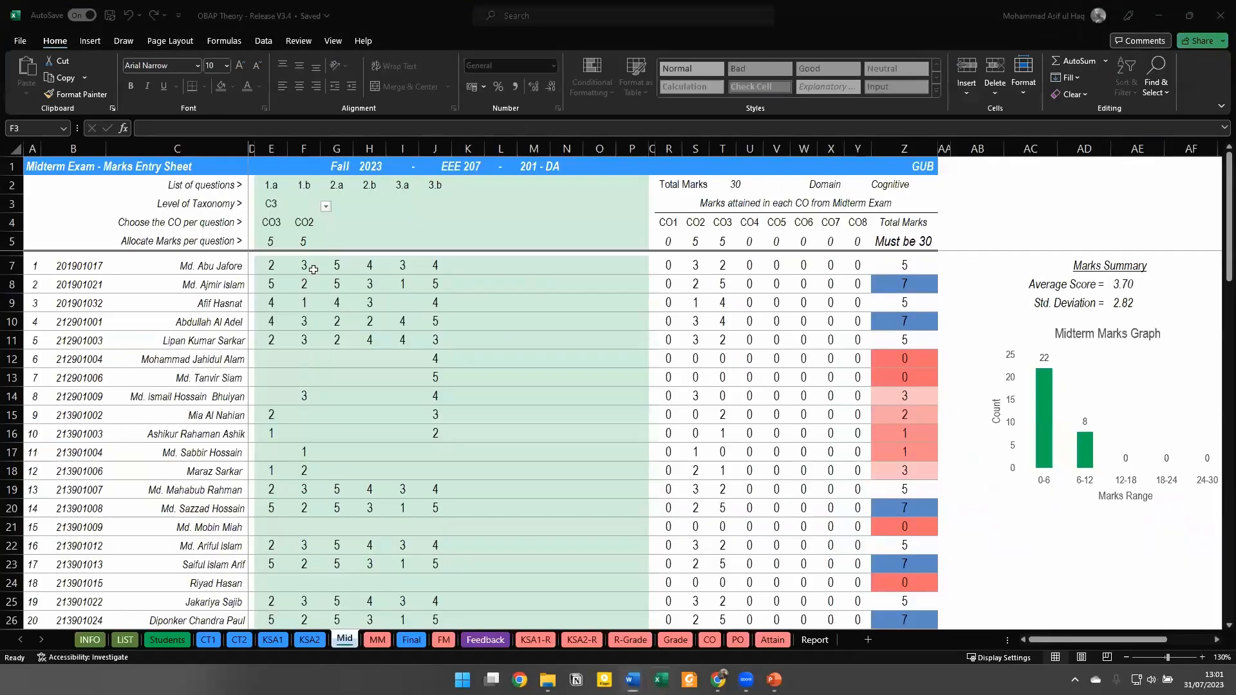
click(328, 209)
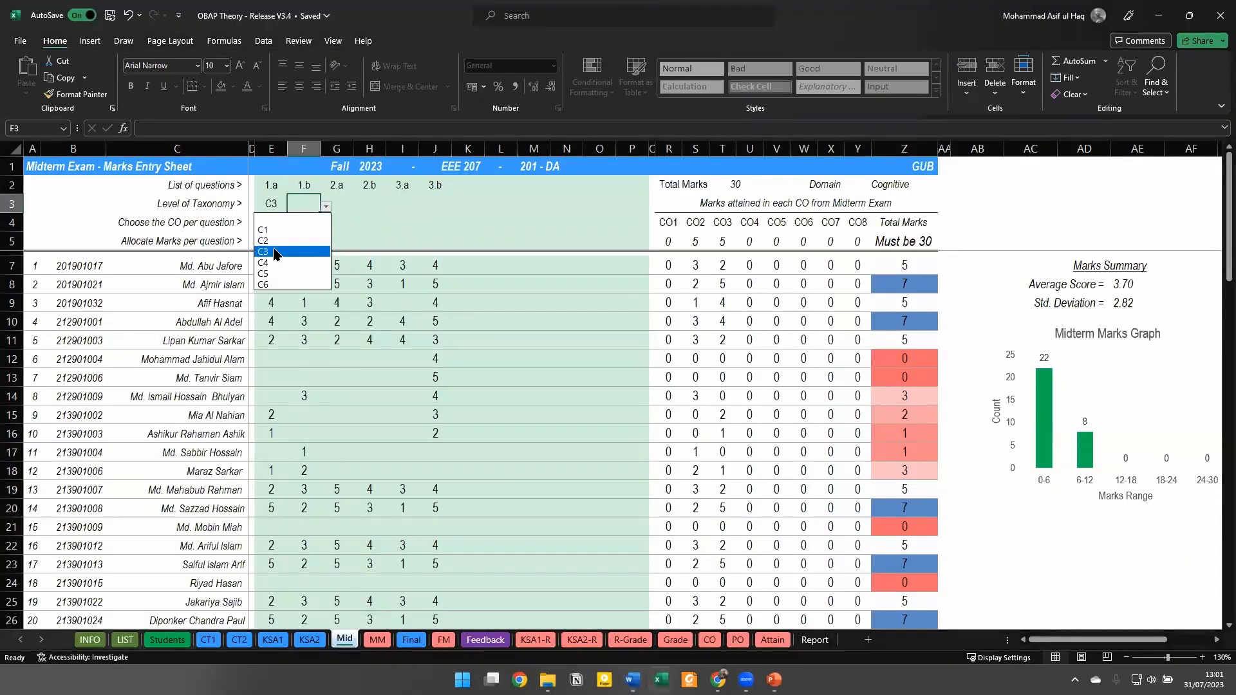
click(277, 251)
click(340, 284)
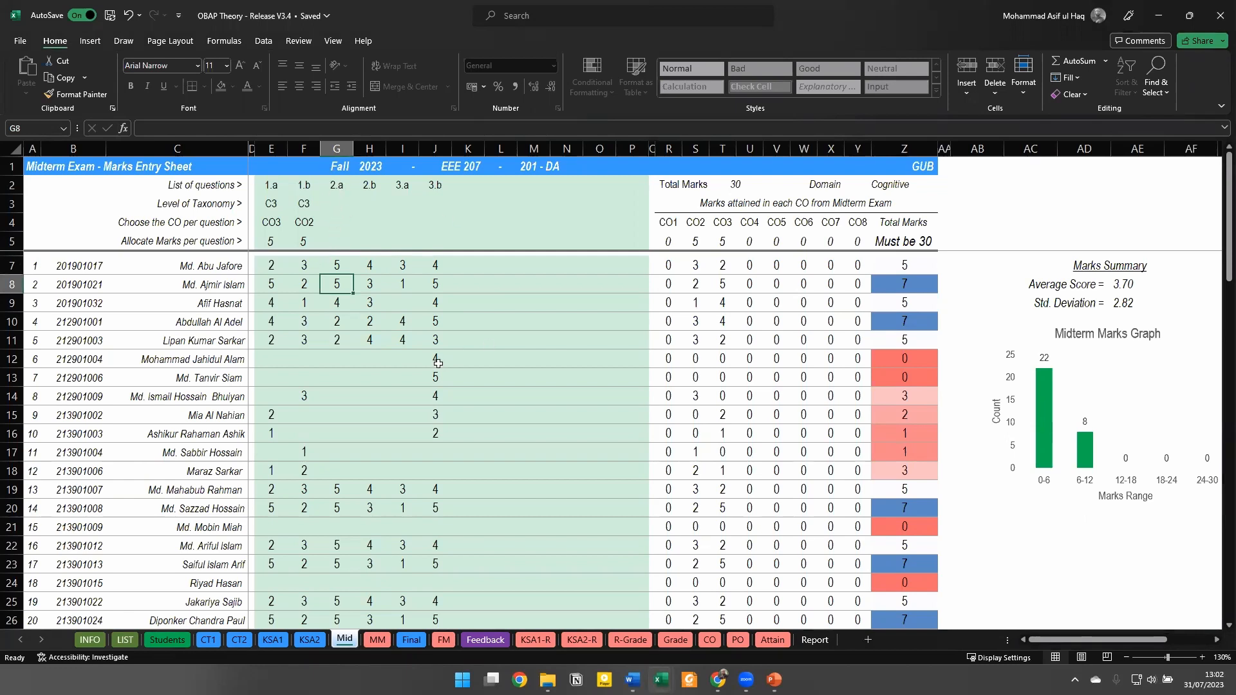
Clear all existing student marks for questions 1.a to 3.b in the range E7:J41 of the Mid sheet
scroll(323, 469, down, 4)
scroll(322, 469, up, 4)
click(275, 265)
scroll(377, 470, down, 10)
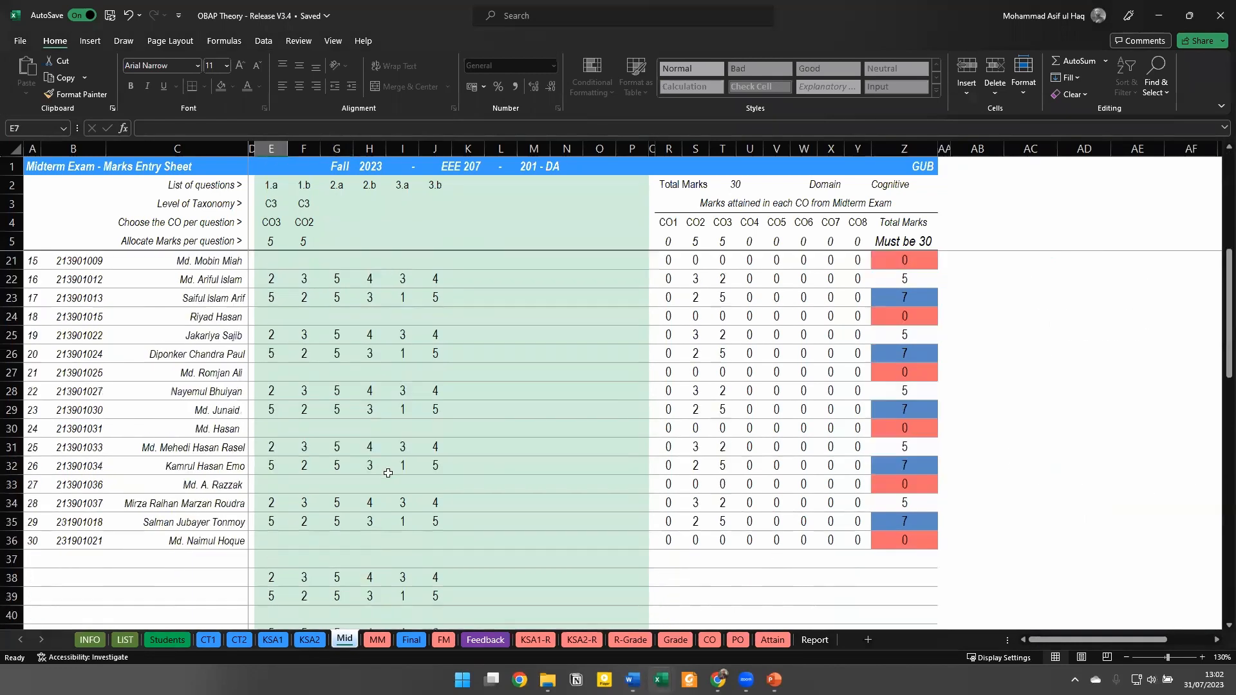
scroll(412, 469, up, 3)
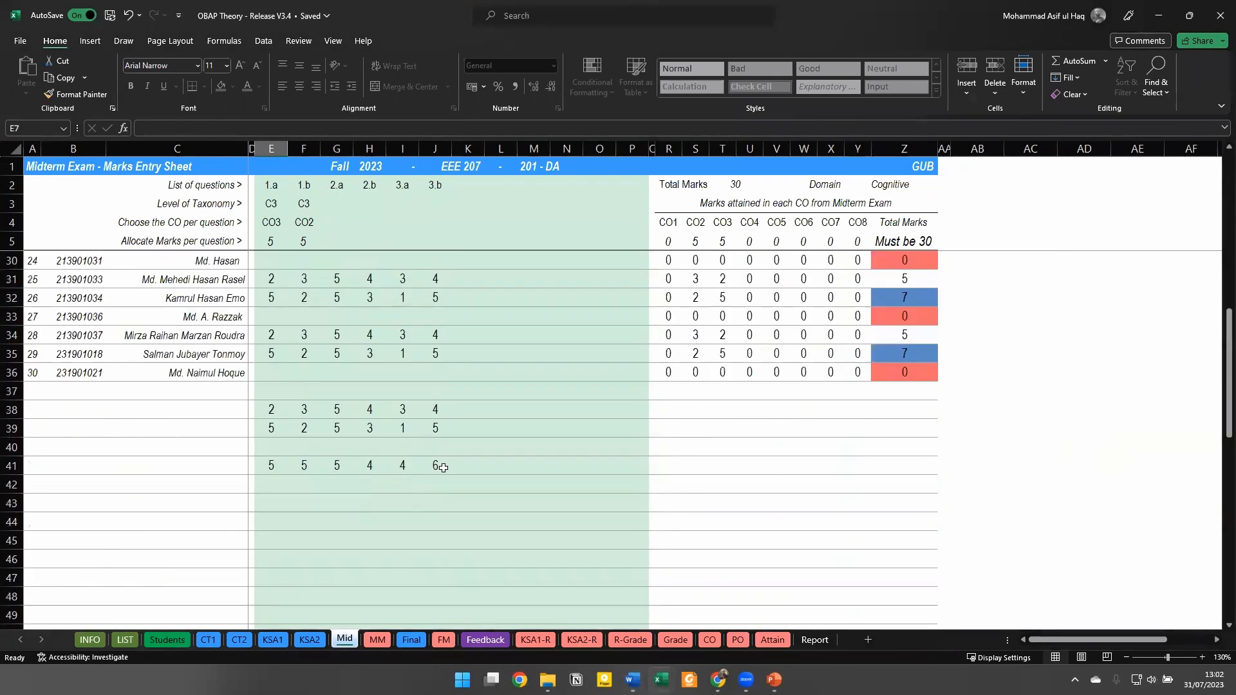
shift+click(442, 467)
key(Delete)
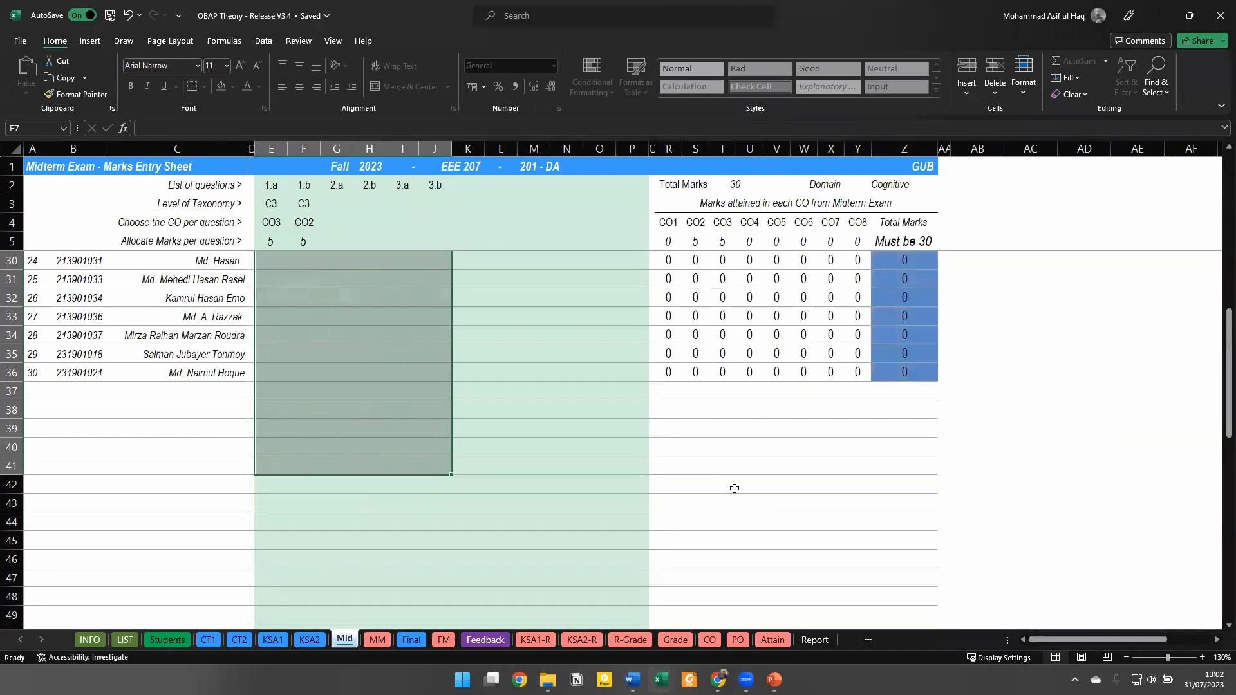
scroll(491, 469, up, 8)
click(534, 434)
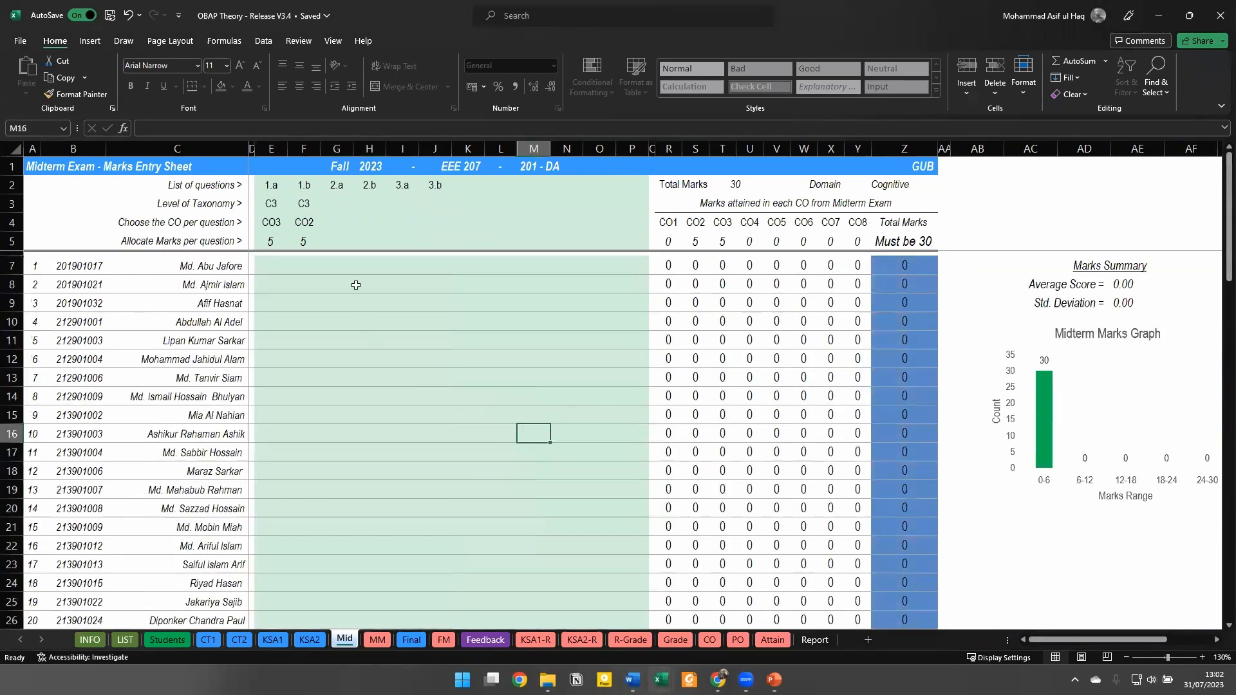
Enter a mark of 3 for question 1.a in the first student's row, cell E7
click(271, 268)
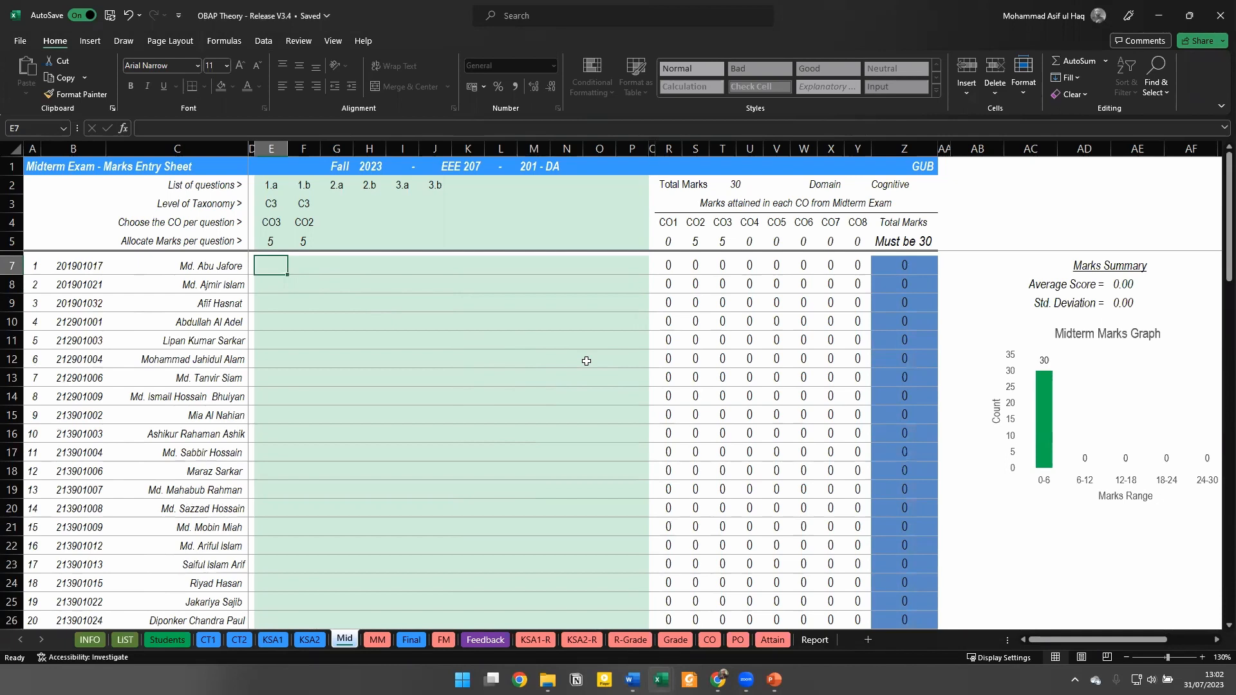
text(3)
key(Tab)
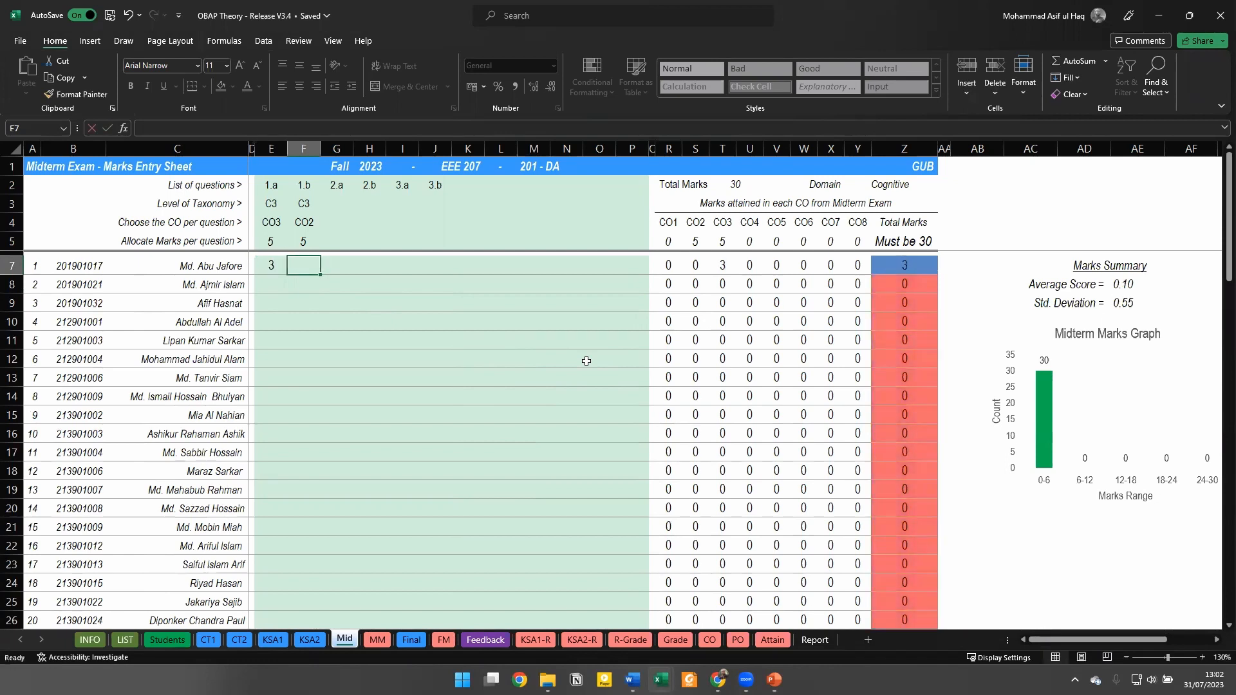
Enter 4 for the first student's question 1.b and allocate 5 marks each to questions 2.a, 2.b, 3.a and 3.b
text(4)
key(Tab)
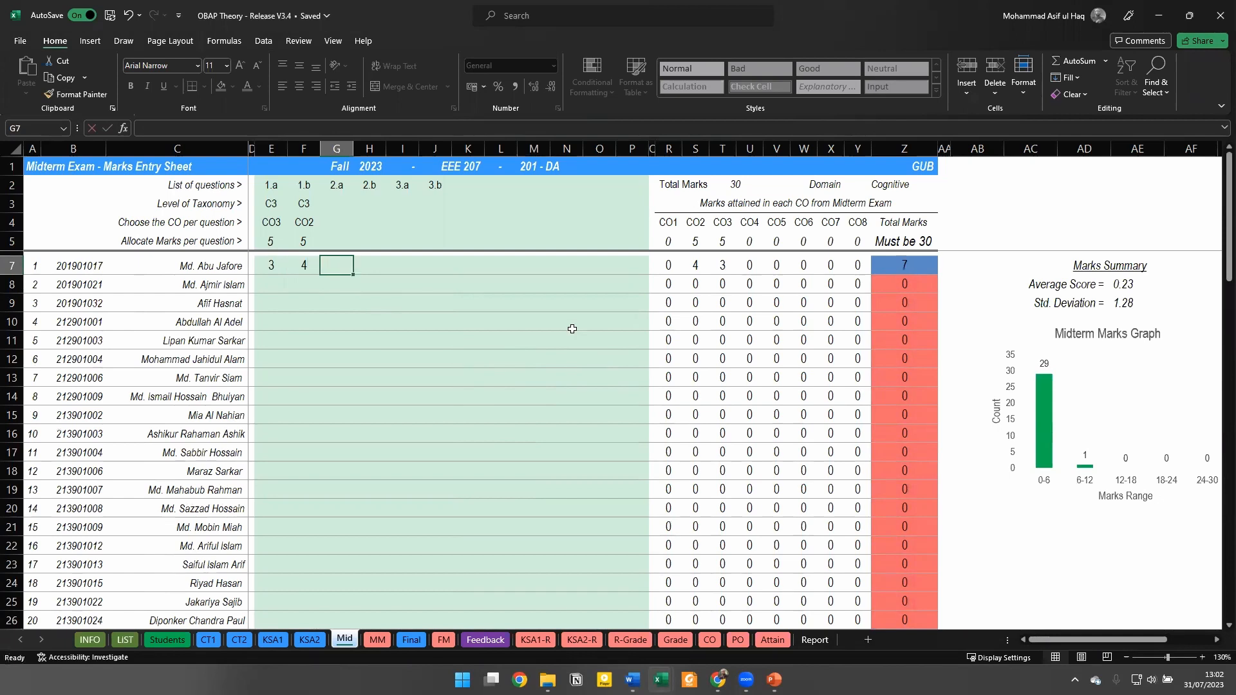
key(Up)
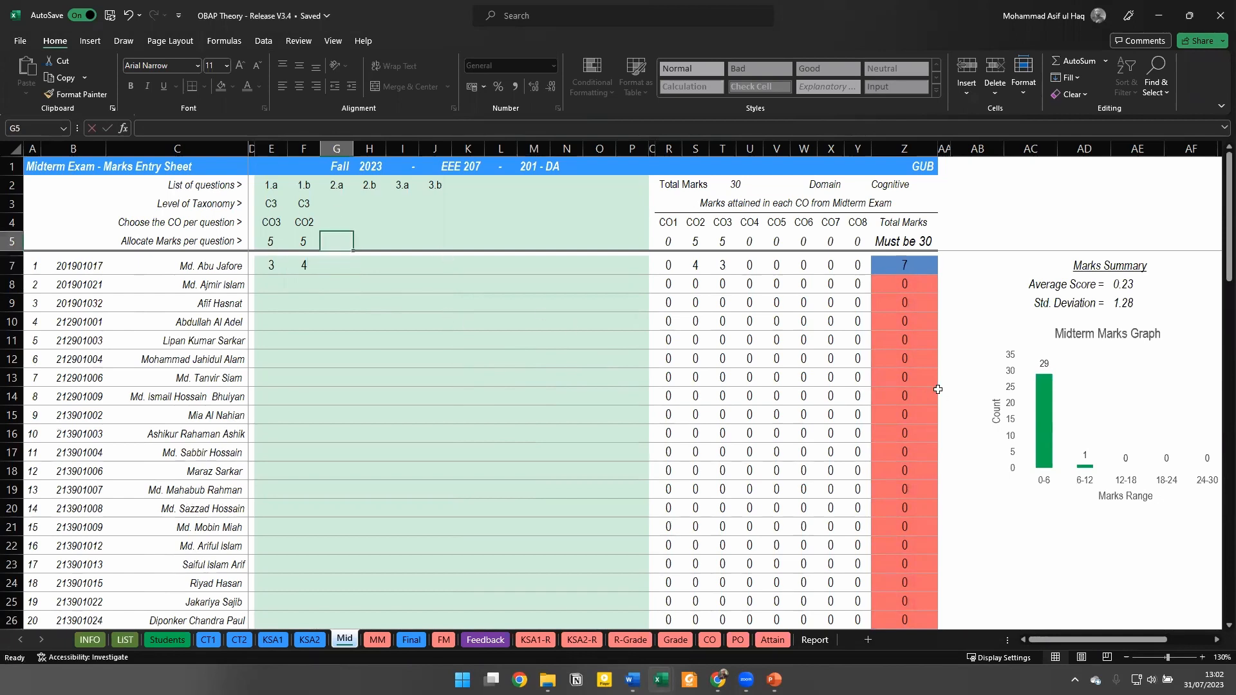
key(Right)
key(Right)
key(Right)
key(Left)
key(Left)
key(Left)
text(5)
key(Right)
text(5)
key(Right)
text(5)
key(Right)
text(5)
key(Return)
Enter the first student's midterm marks as 3 for 2.a, 2 for 2.b, 5 for 3.a and 4 for 3.b
key(Left)
key(Left)
key(Left)
key(Up)
key(Right)
key(Right)
key(Down)
key(Left)
key(Left)
key(Left)
key(Down)
key(Right)
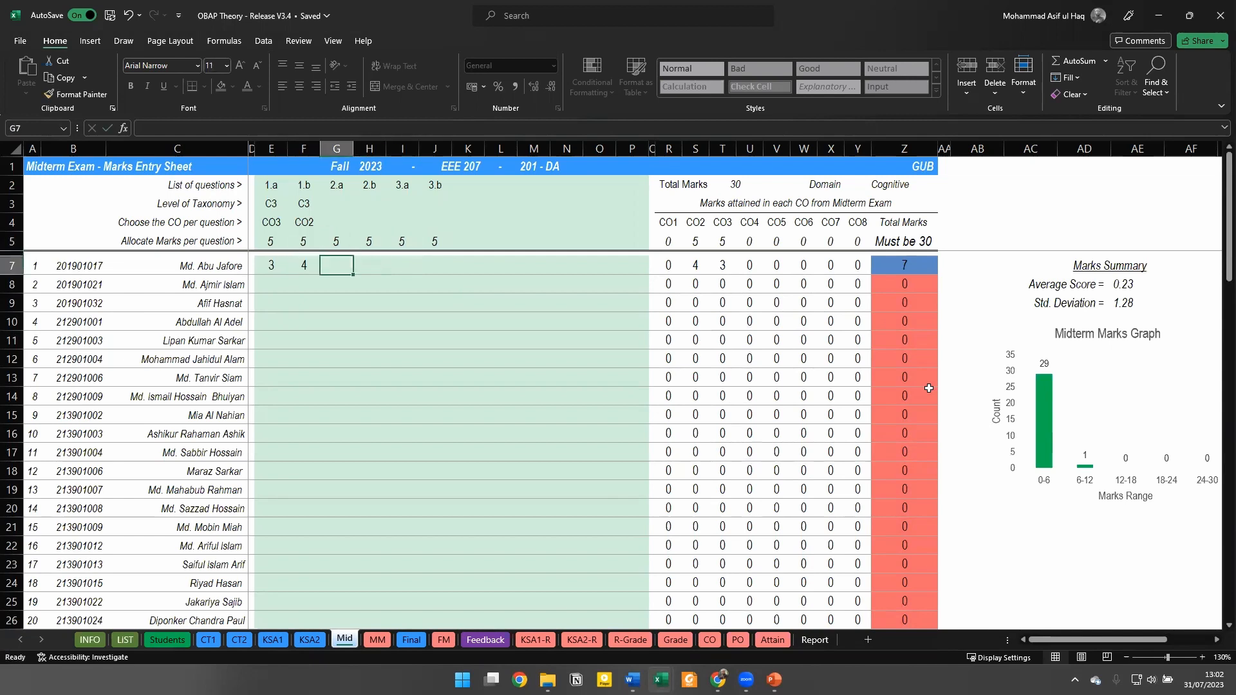
key(Up)
key(Down)
text(3)
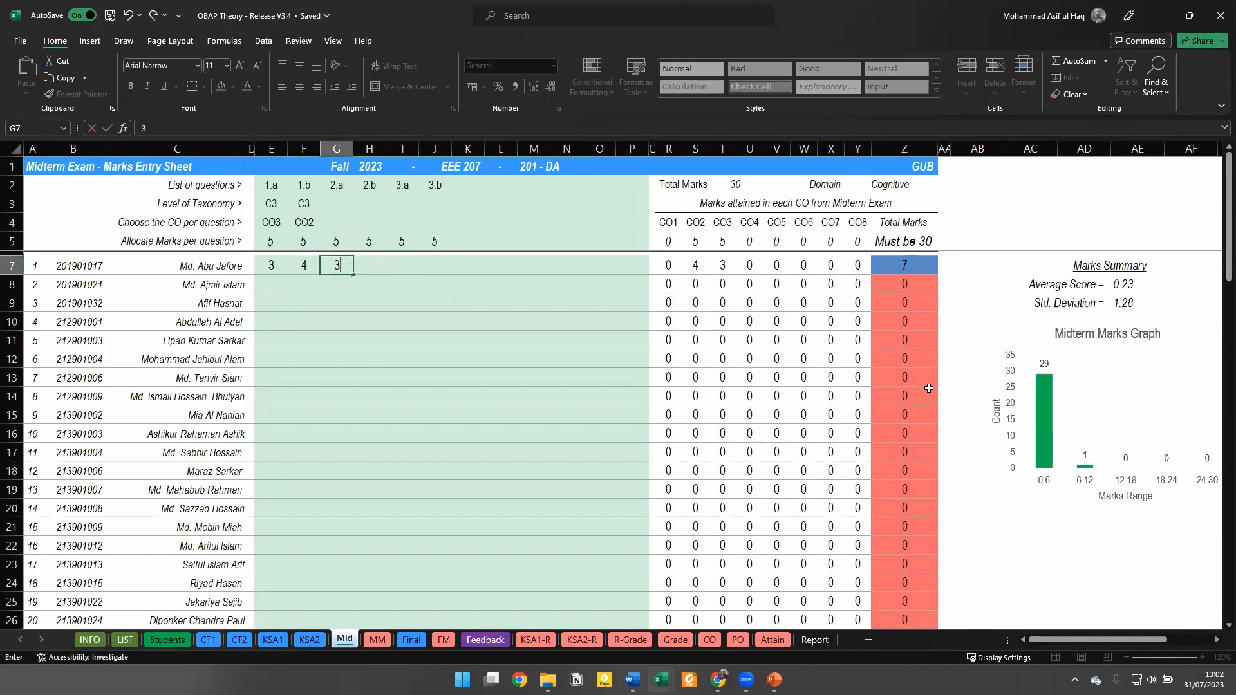
key(Right)
text(2)
key(Right)
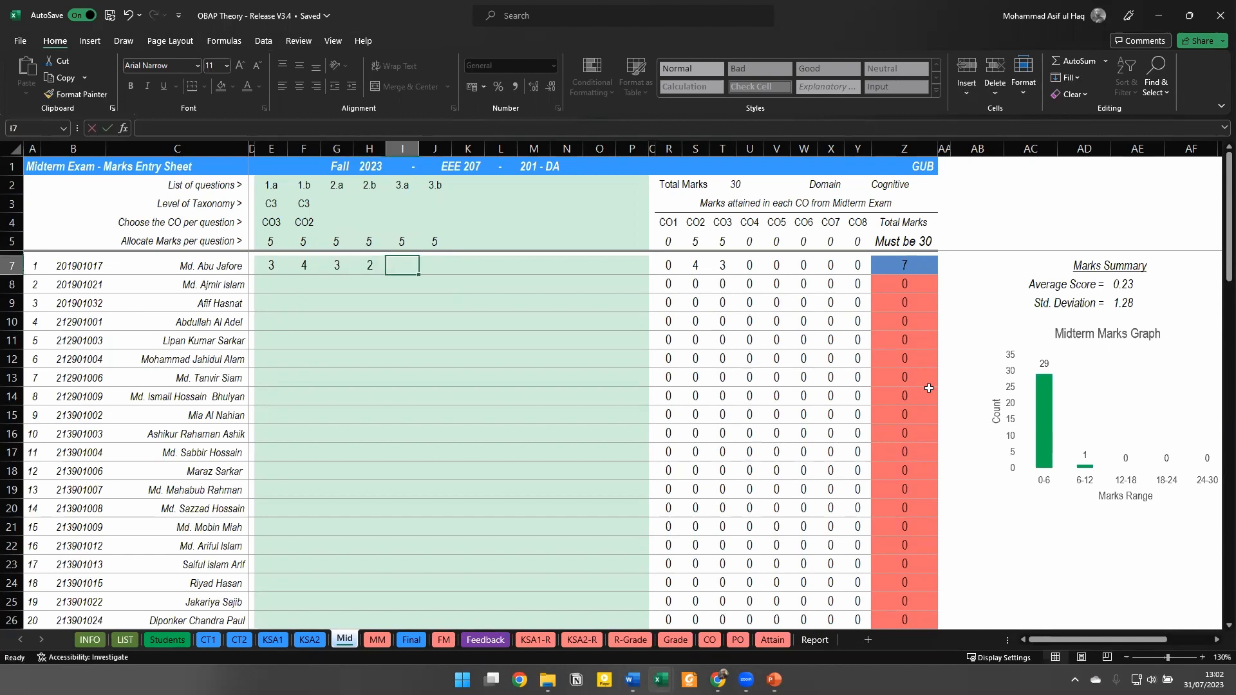
text(5)
key(Right)
text(4)
key(Left)
Check the marks allocated to questions 1.a through 3.b against the first student's entered marks
click(45, 266)
click(457, 257)
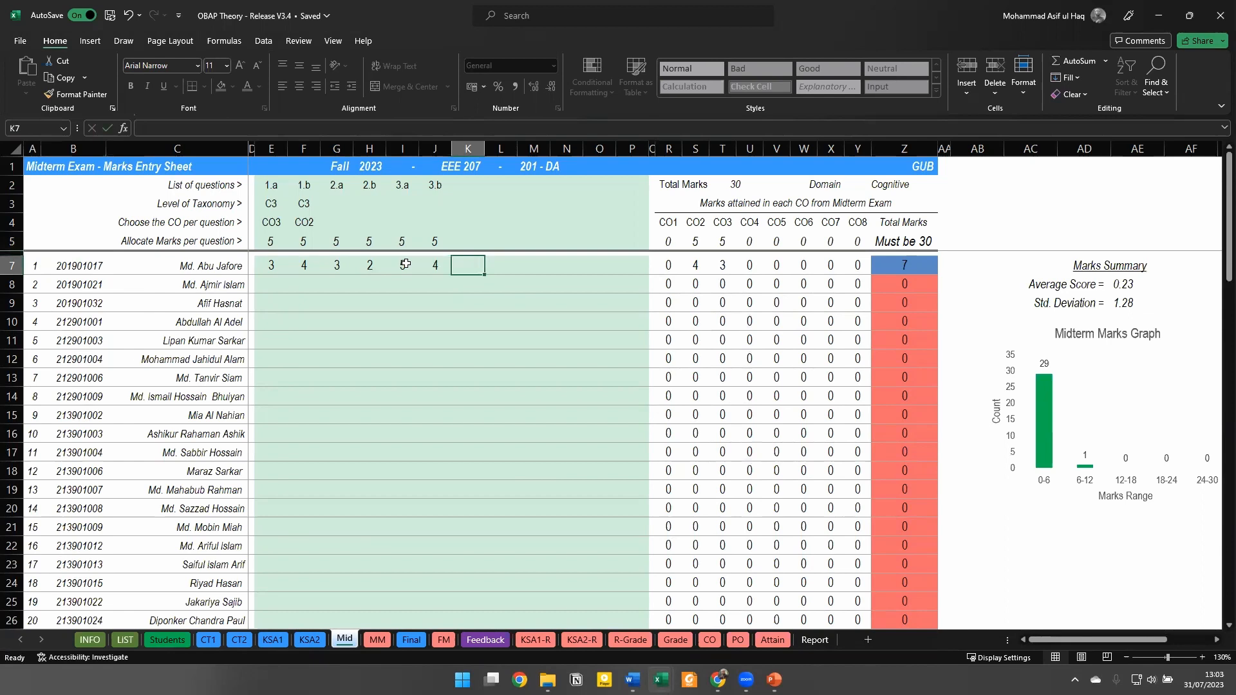
click(405, 264)
click(399, 489)
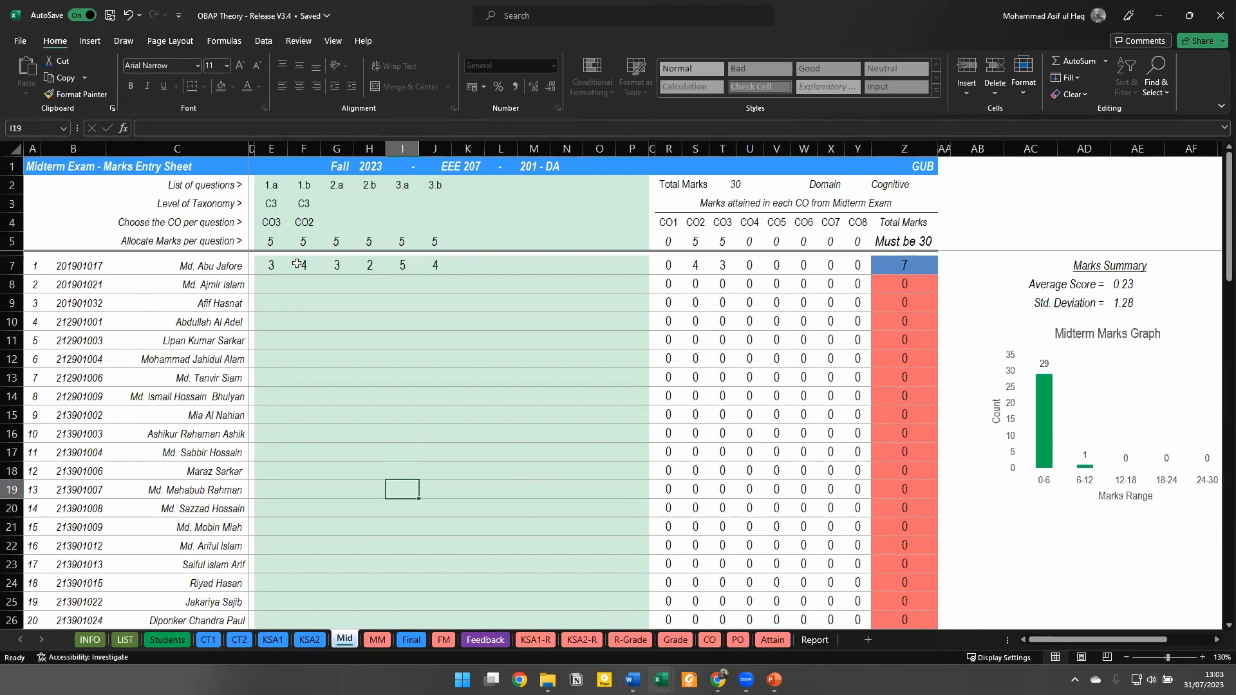
drag(270, 240, 440, 244)
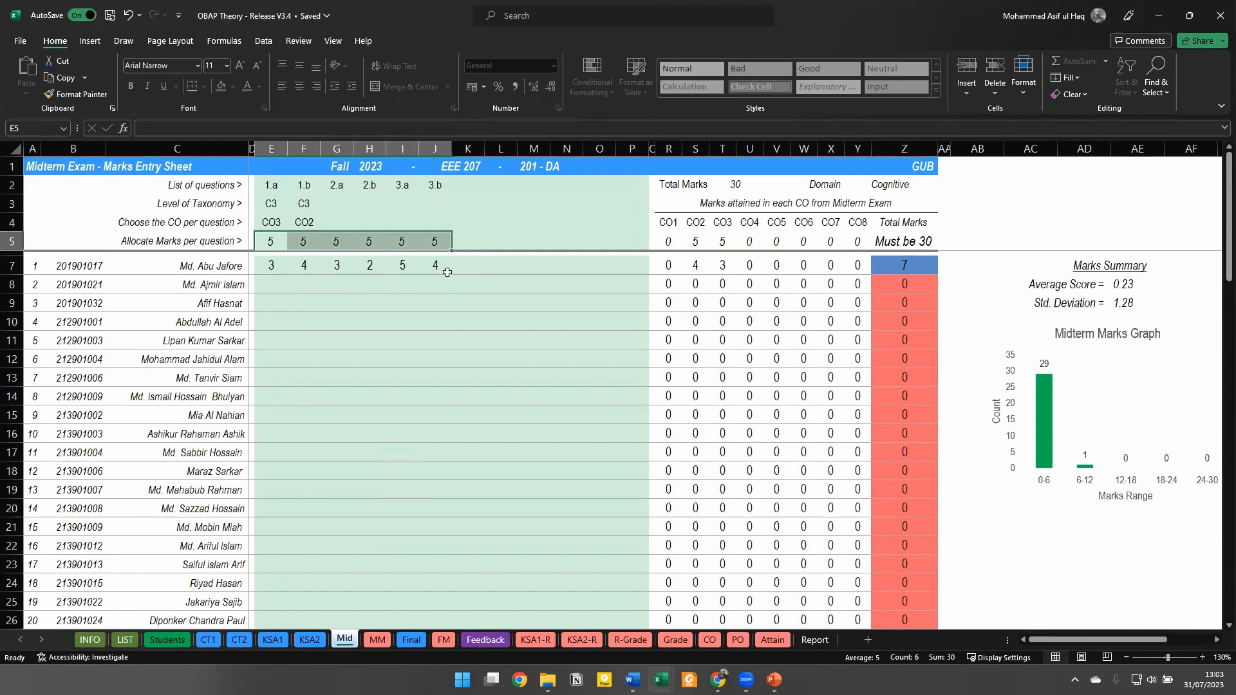
click(444, 304)
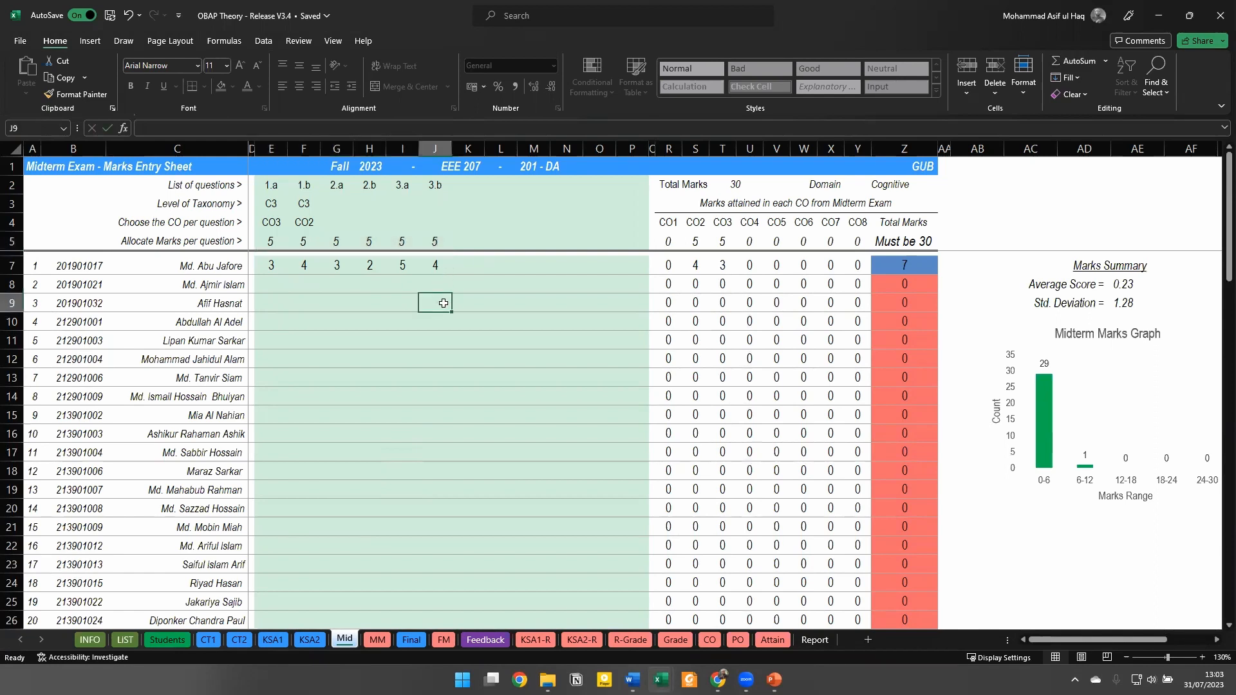
click(360, 305)
click(436, 235)
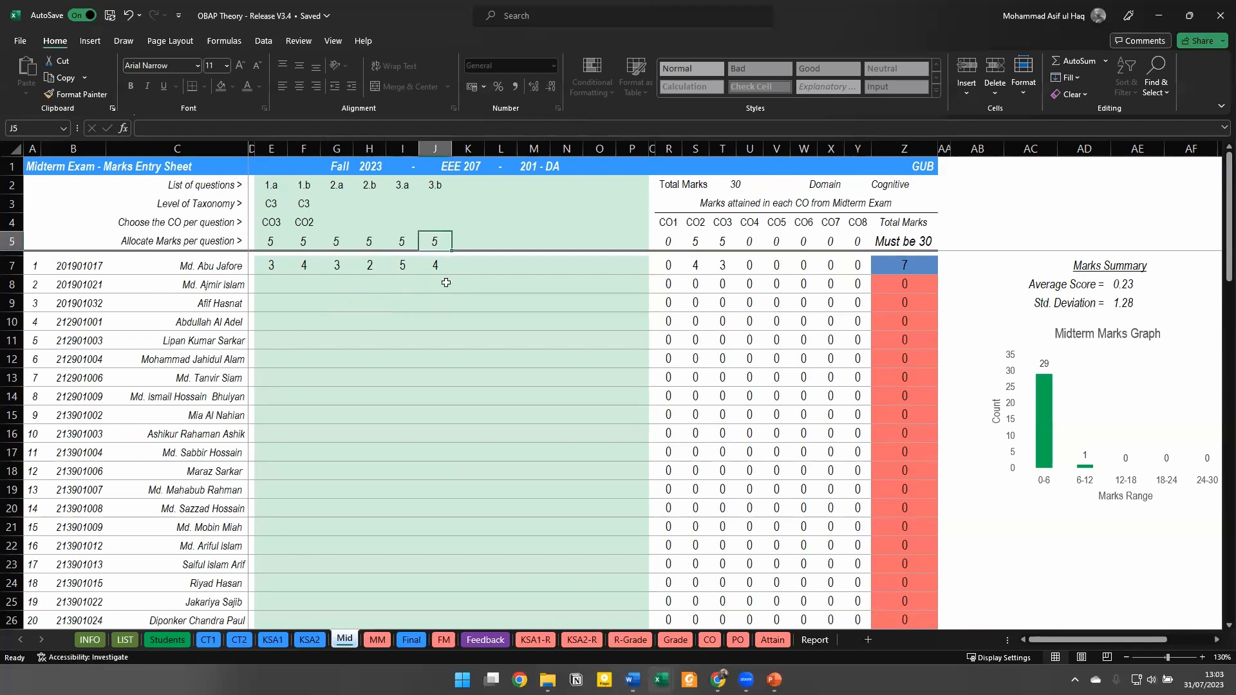
click(437, 149)
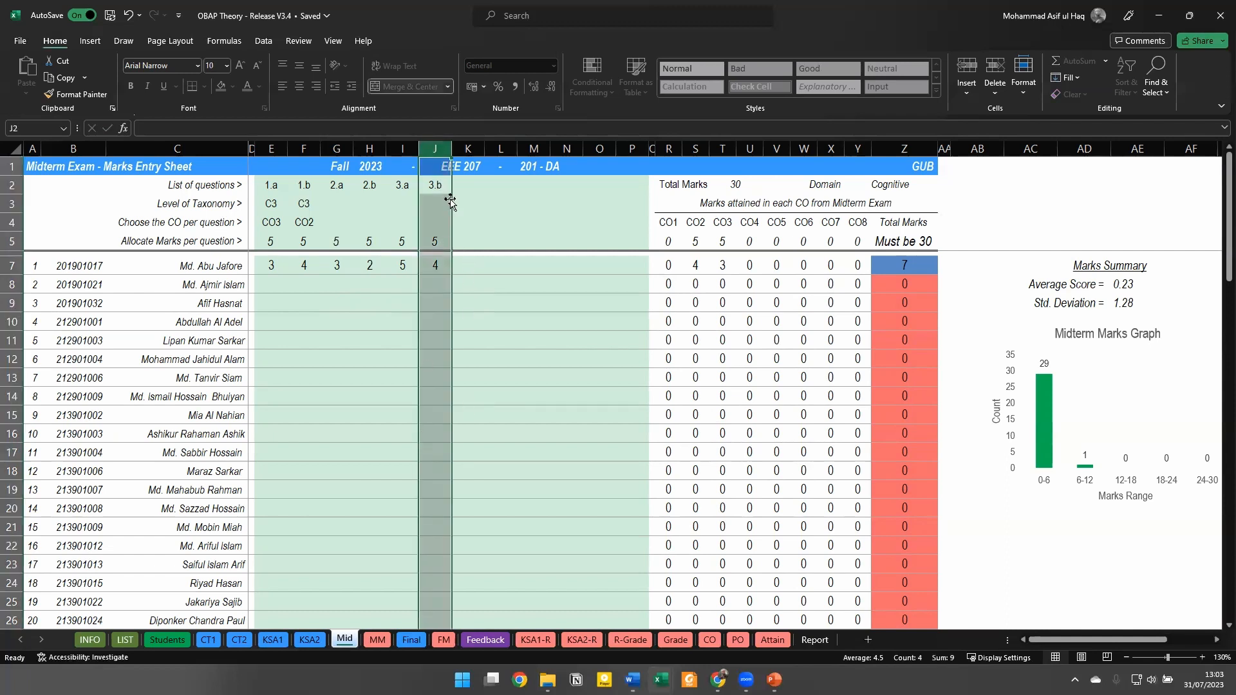
click(436, 264)
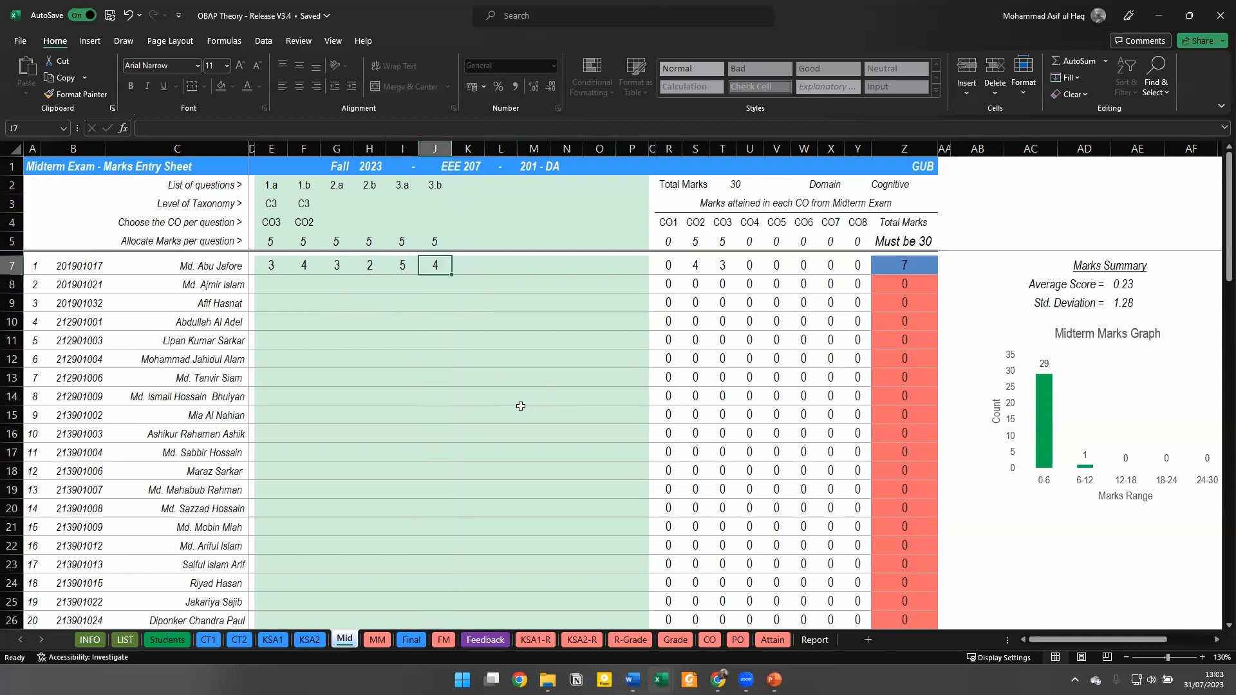
click(434, 379)
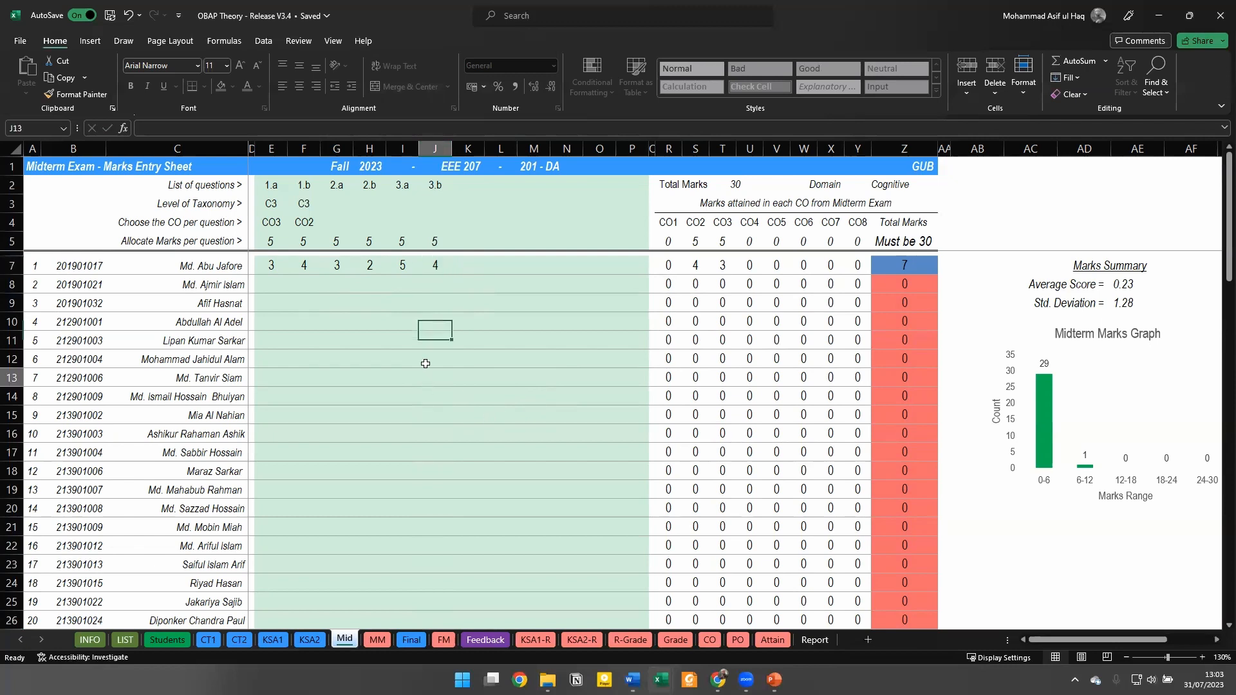
Try to enter 6 for the first student's question 3.b, and set the mark back to 4
click(435, 266)
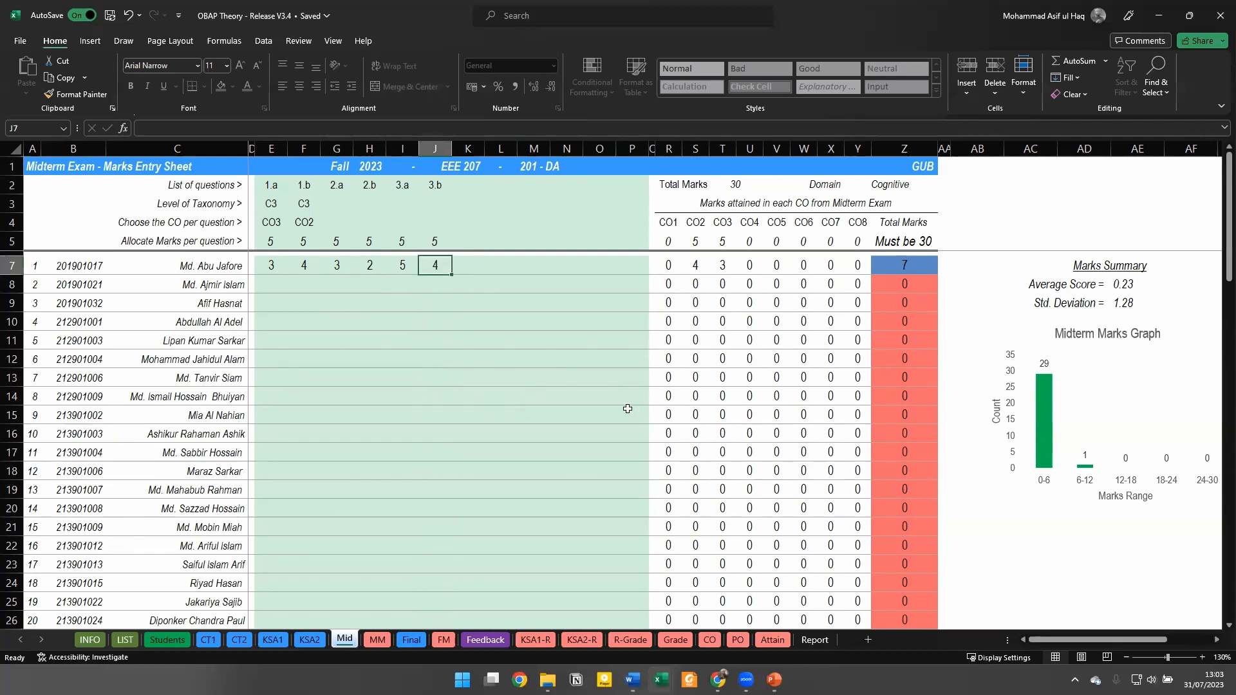
text(6)
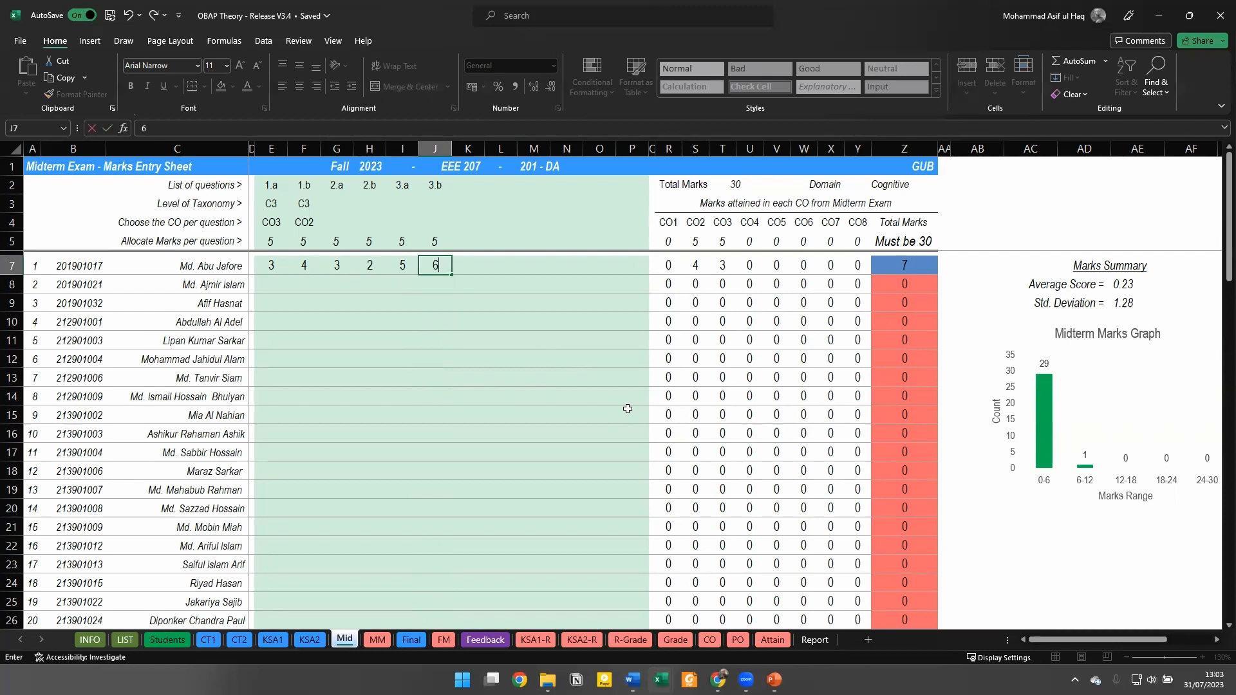
key(Return)
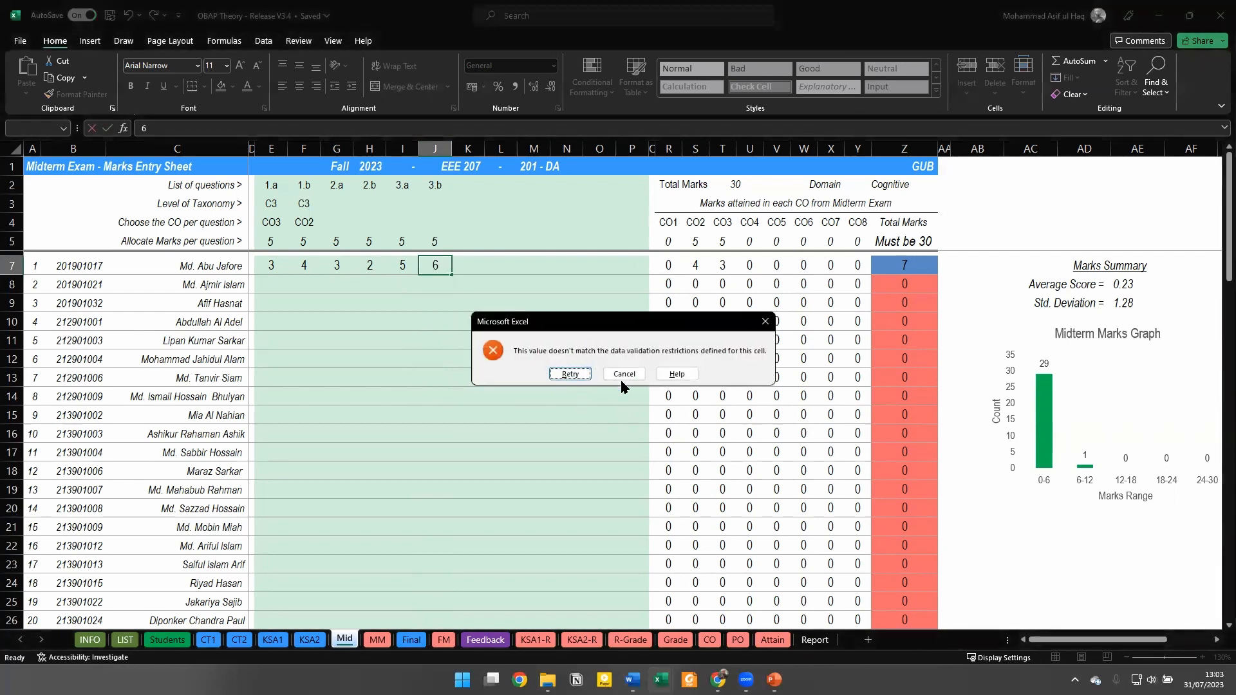
click(578, 376)
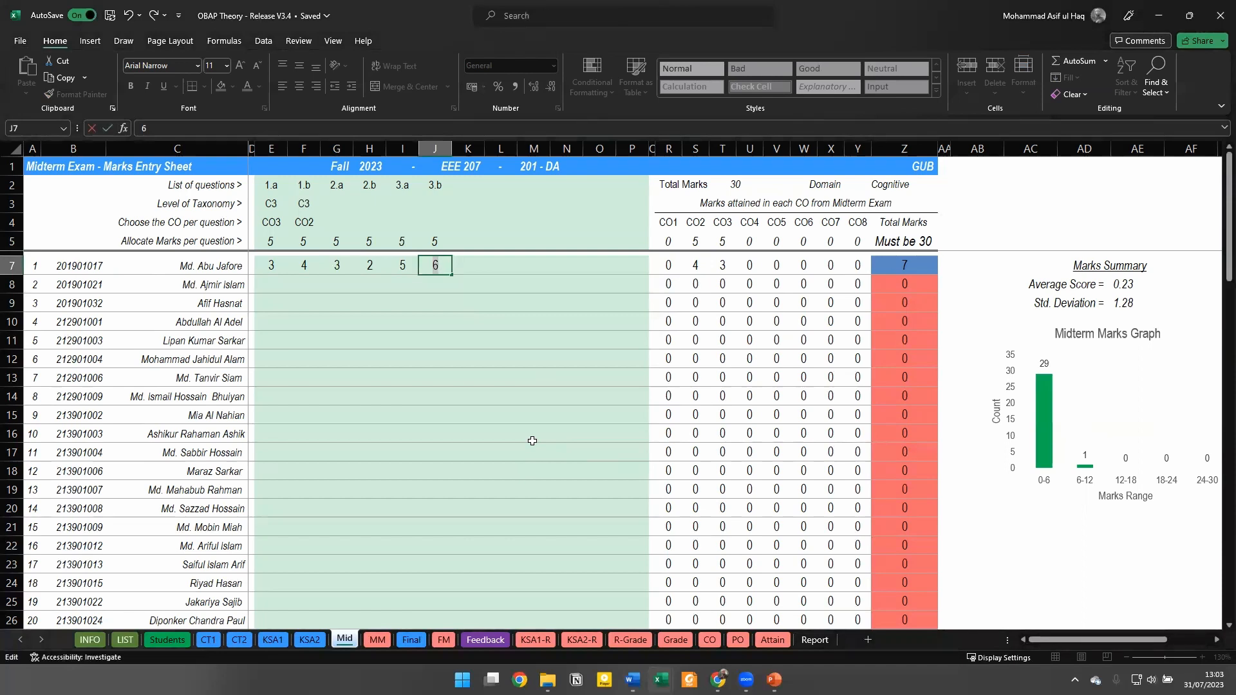
text(4)
key(Return)
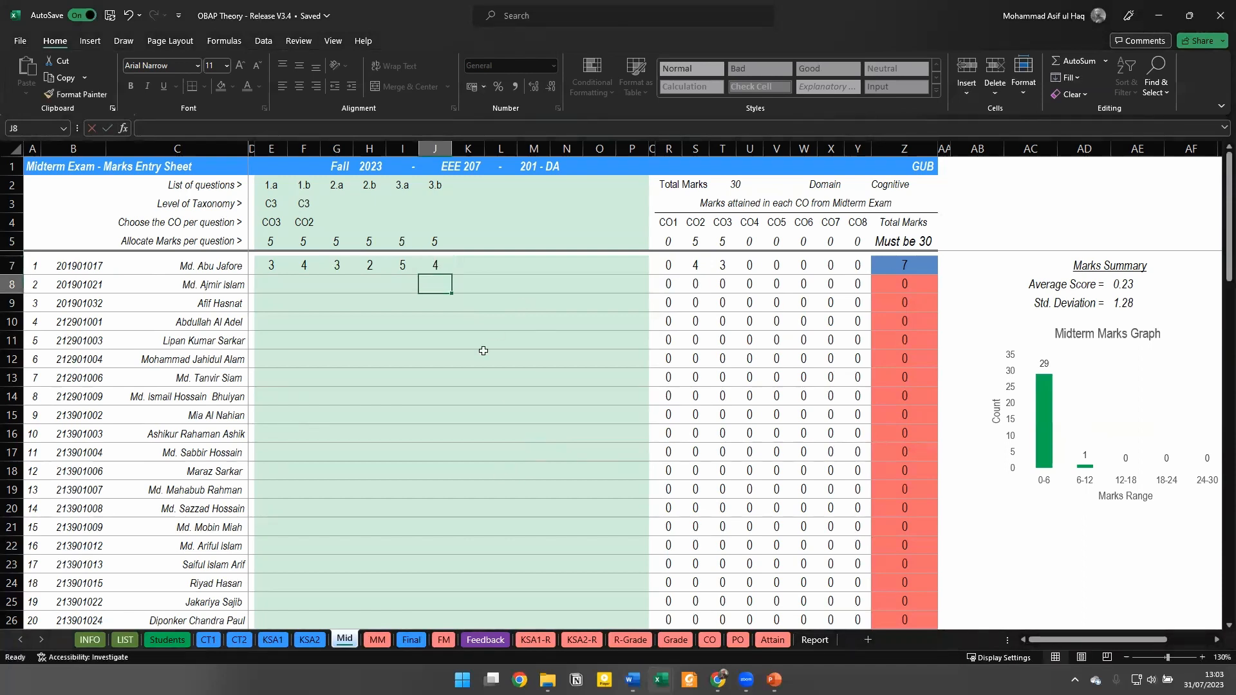
Review the marks entry sheets for the midterm, both class tests and the final exam
scroll(399, 392, down, 1)
scroll(398, 405, up, 1)
scroll(437, 509, down, 4)
scroll(430, 520, up, 4)
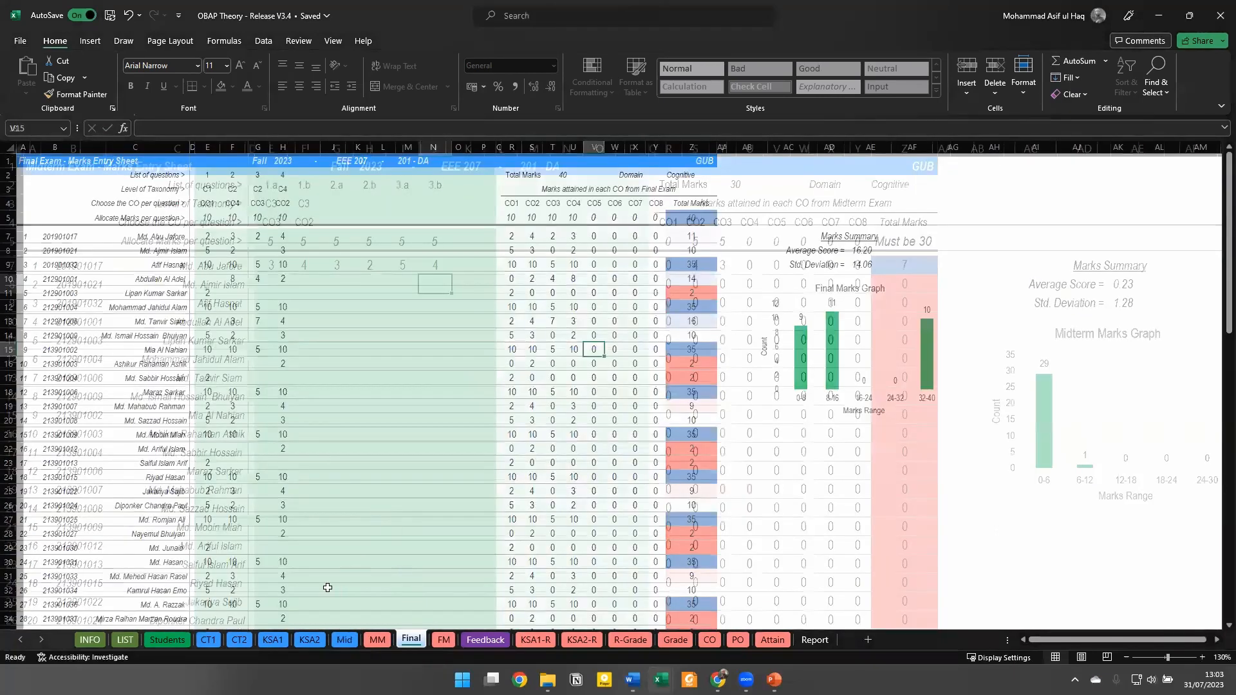
click(206, 637)
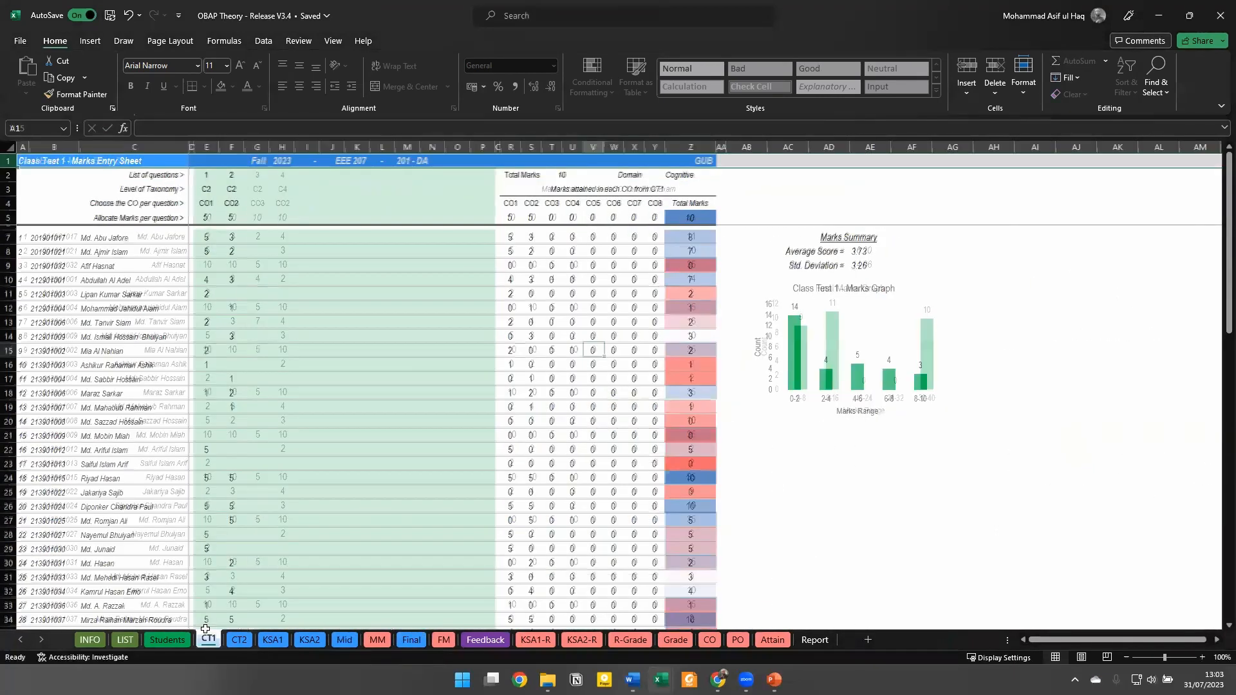
click(239, 639)
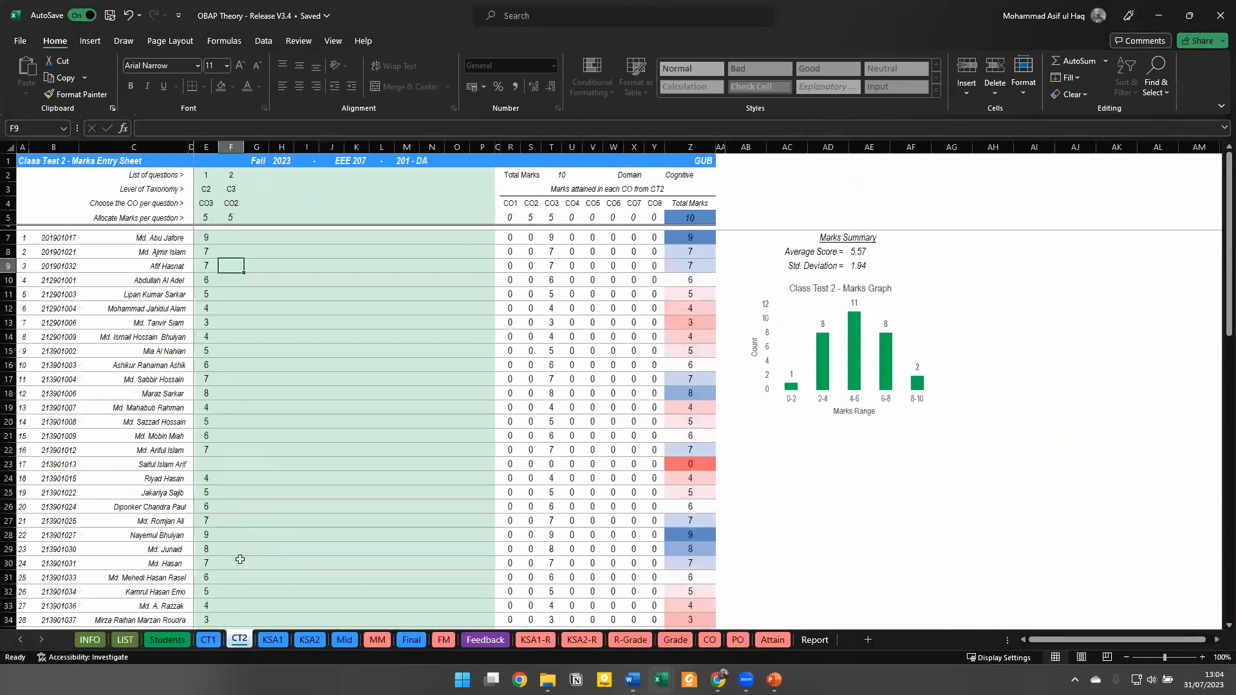
click(347, 640)
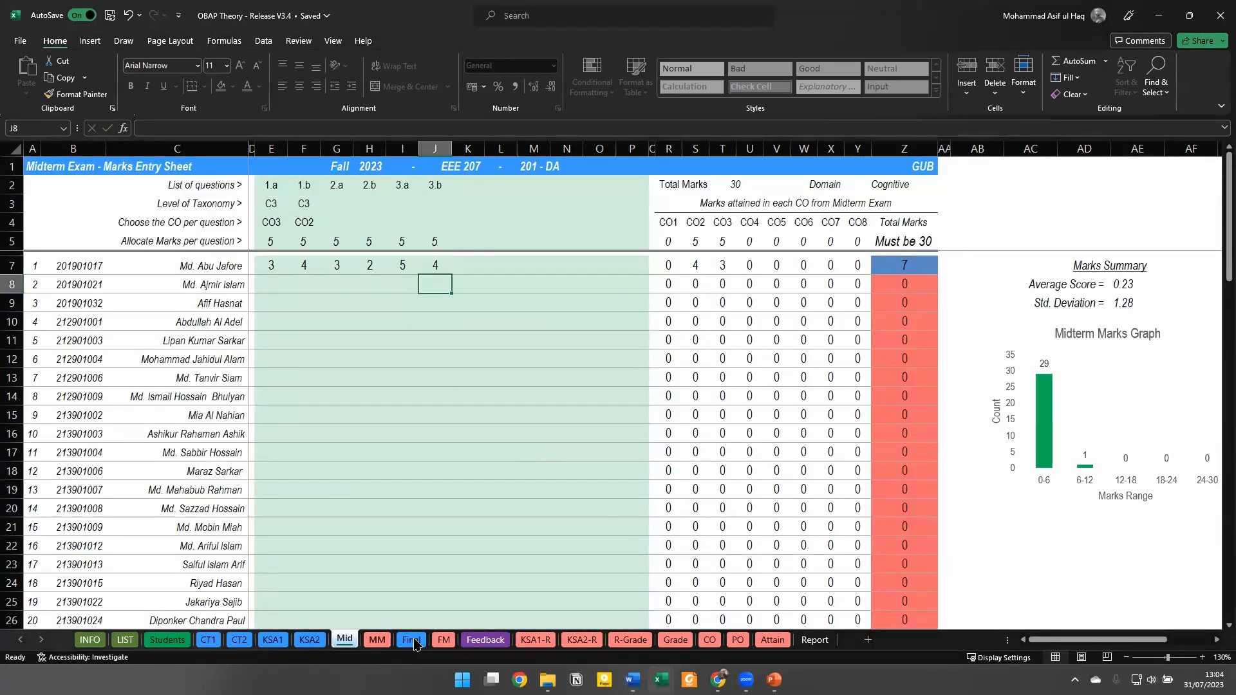
click(411, 639)
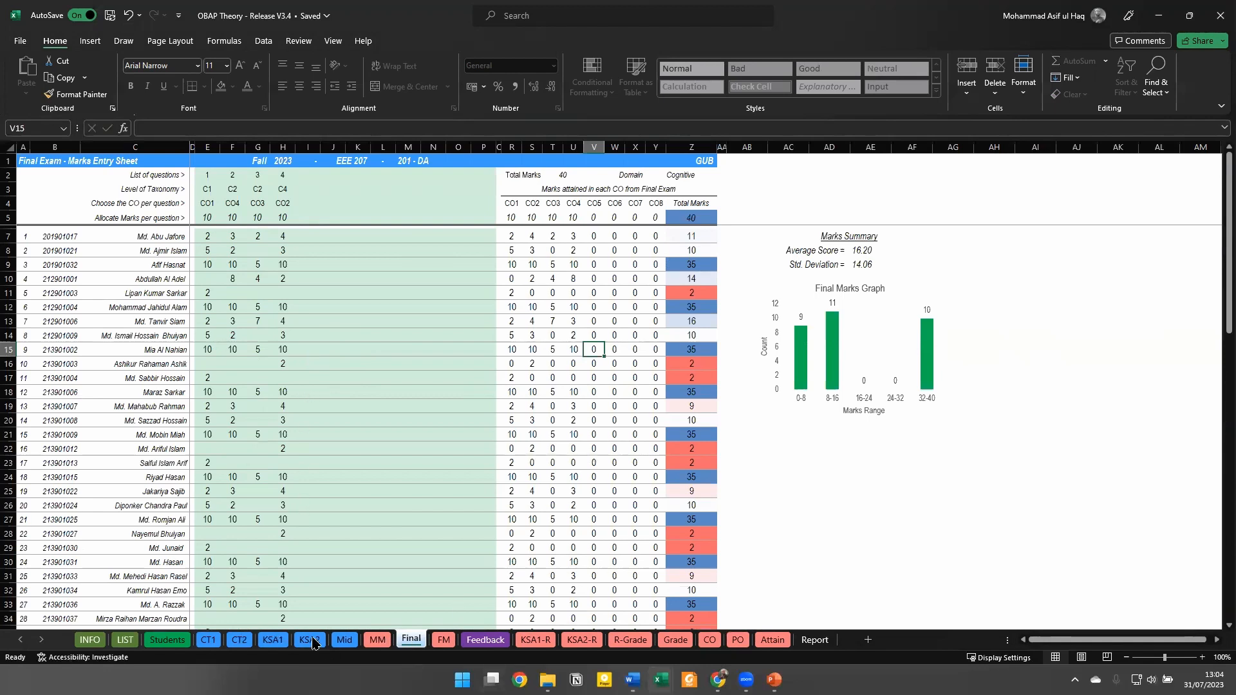
Examine the Rubrics 1 and Rubrics 2 marks breakdowns on the KSA1 and KSA2 sheets
click(273, 640)
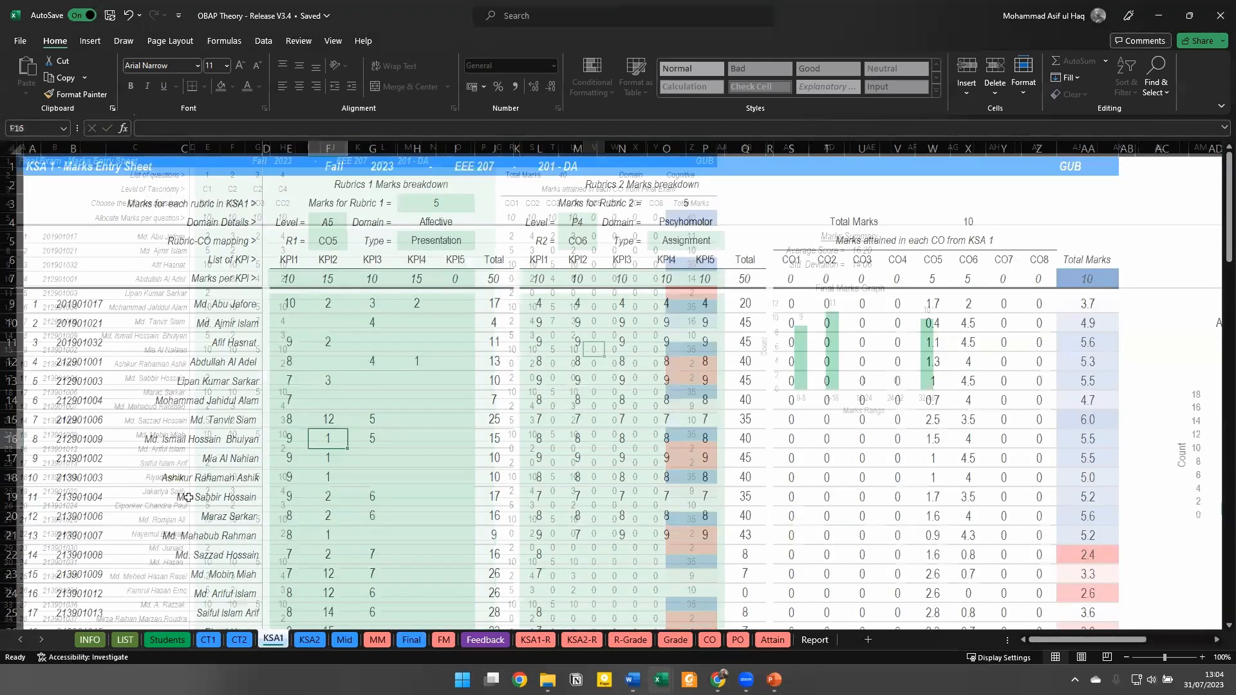
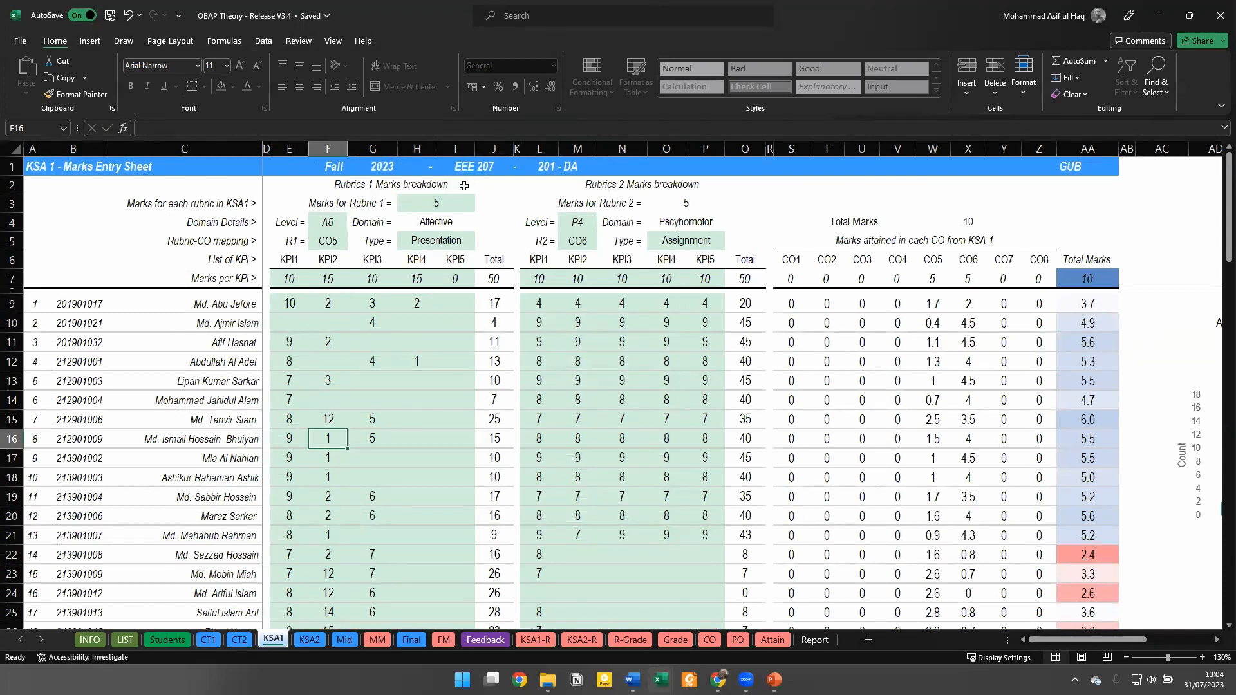
click(464, 185)
click(709, 182)
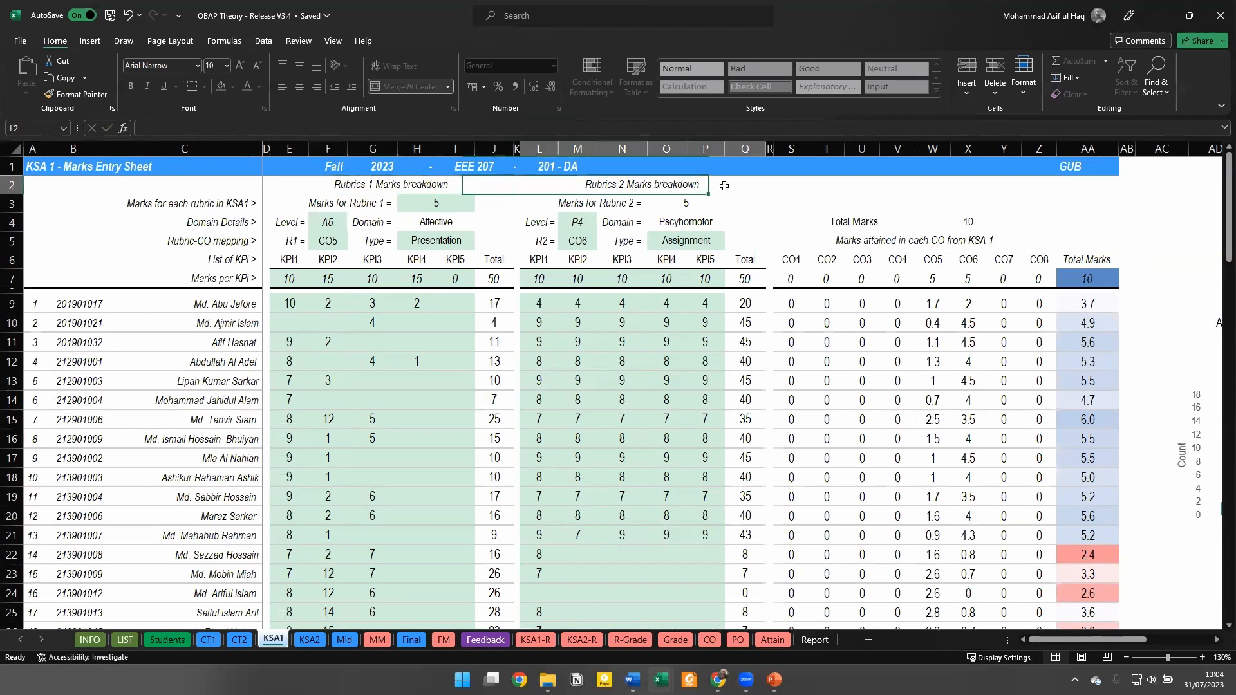
click(310, 639)
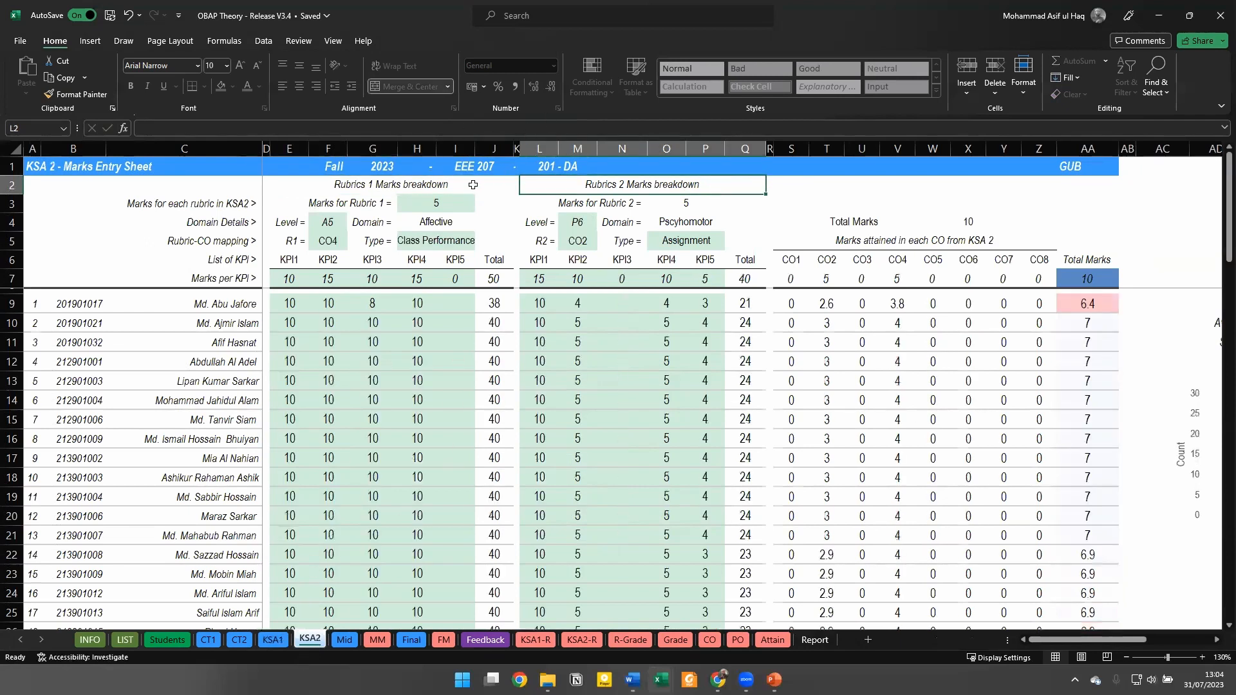
click(472, 185)
click(708, 184)
View the available assessment types for Rubric 1 and Rubric 2 on the KSA1 sheet
click(273, 642)
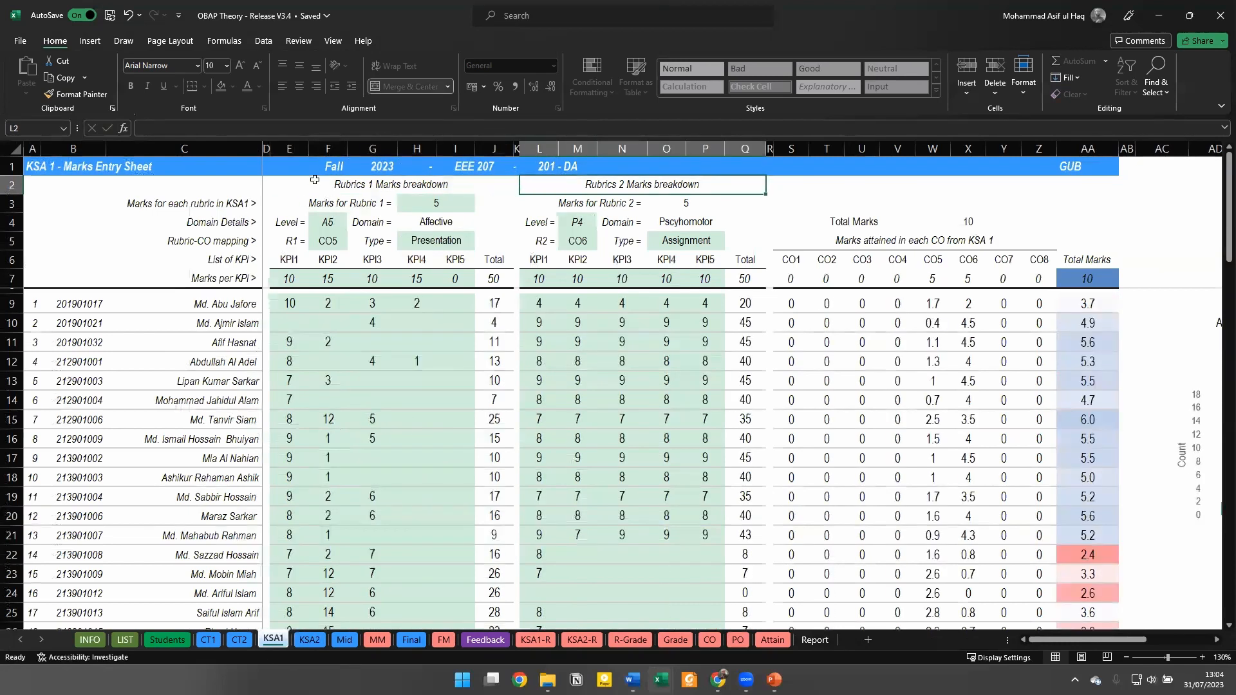
click(298, 187)
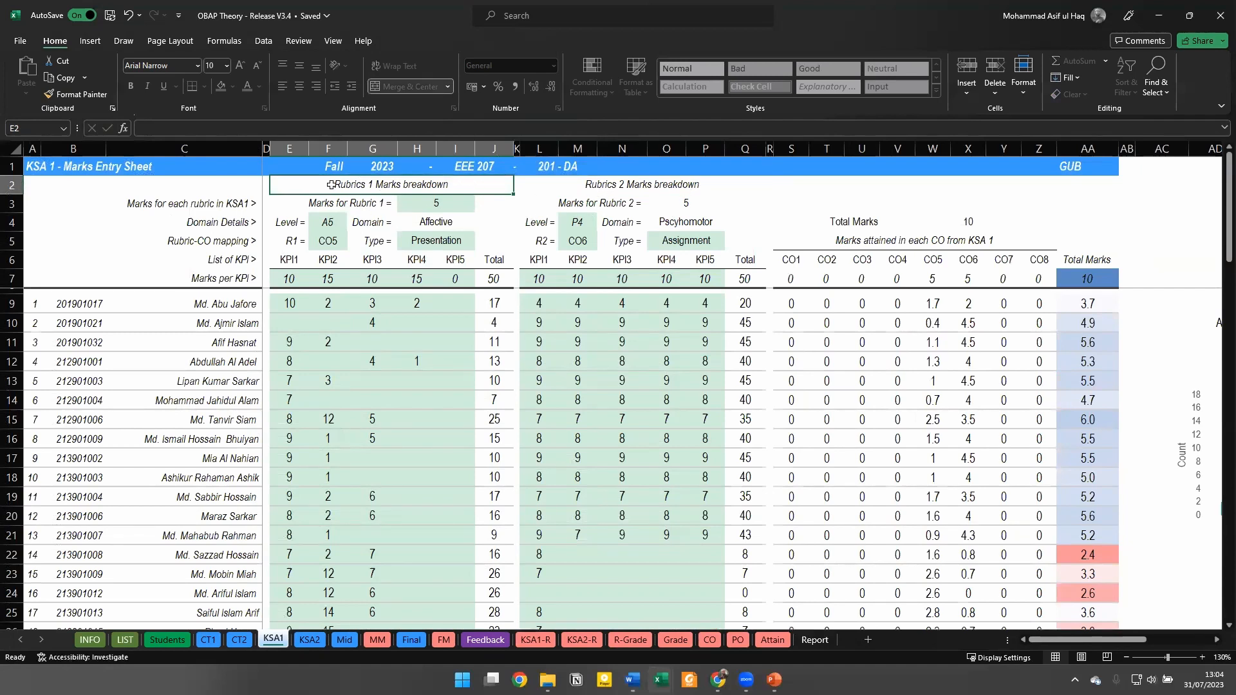
click(466, 238)
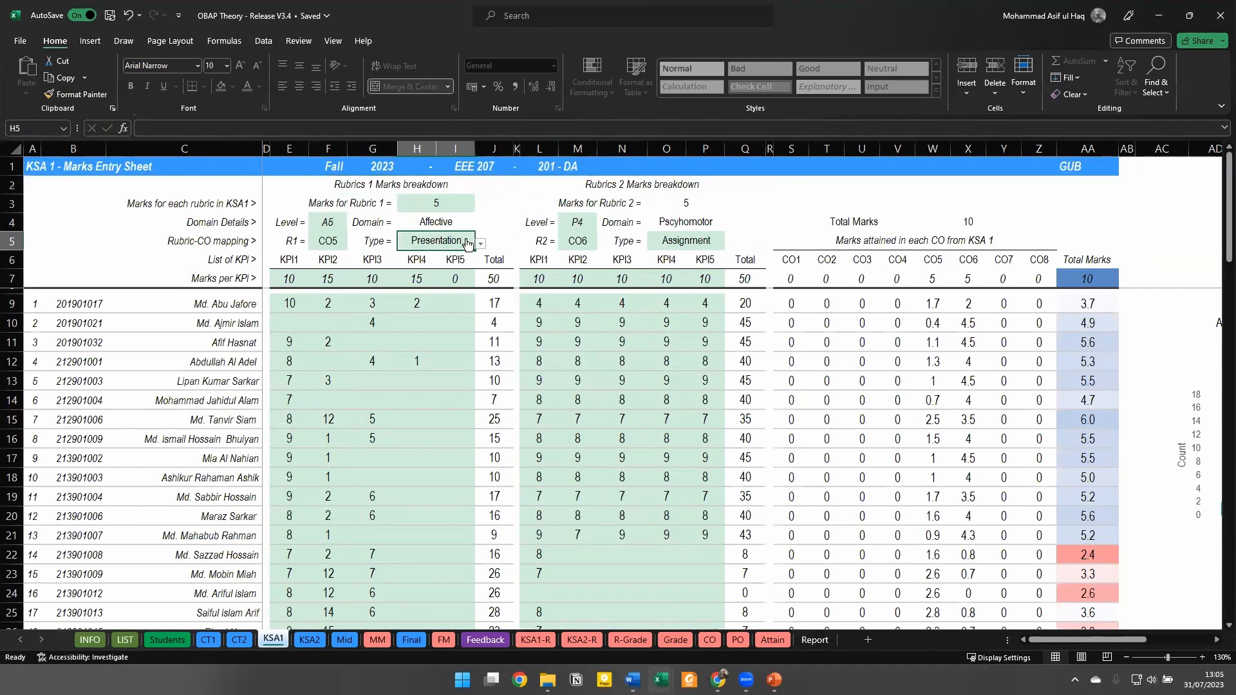
click(383, 239)
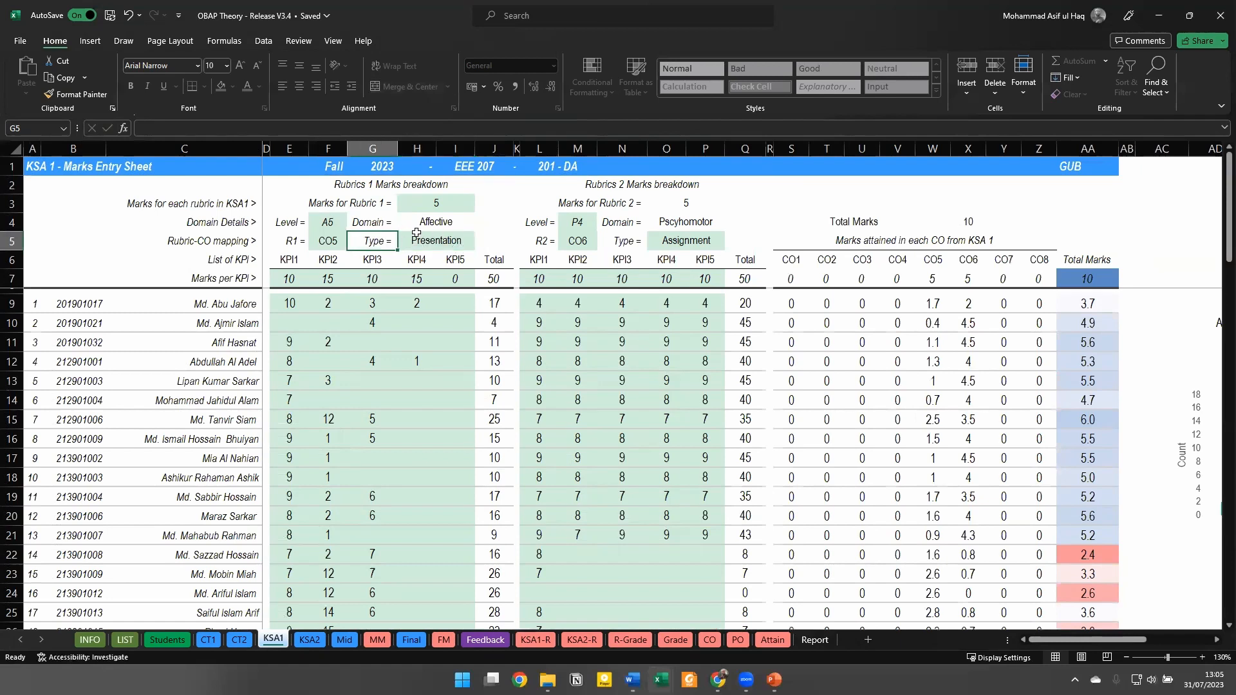
click(366, 185)
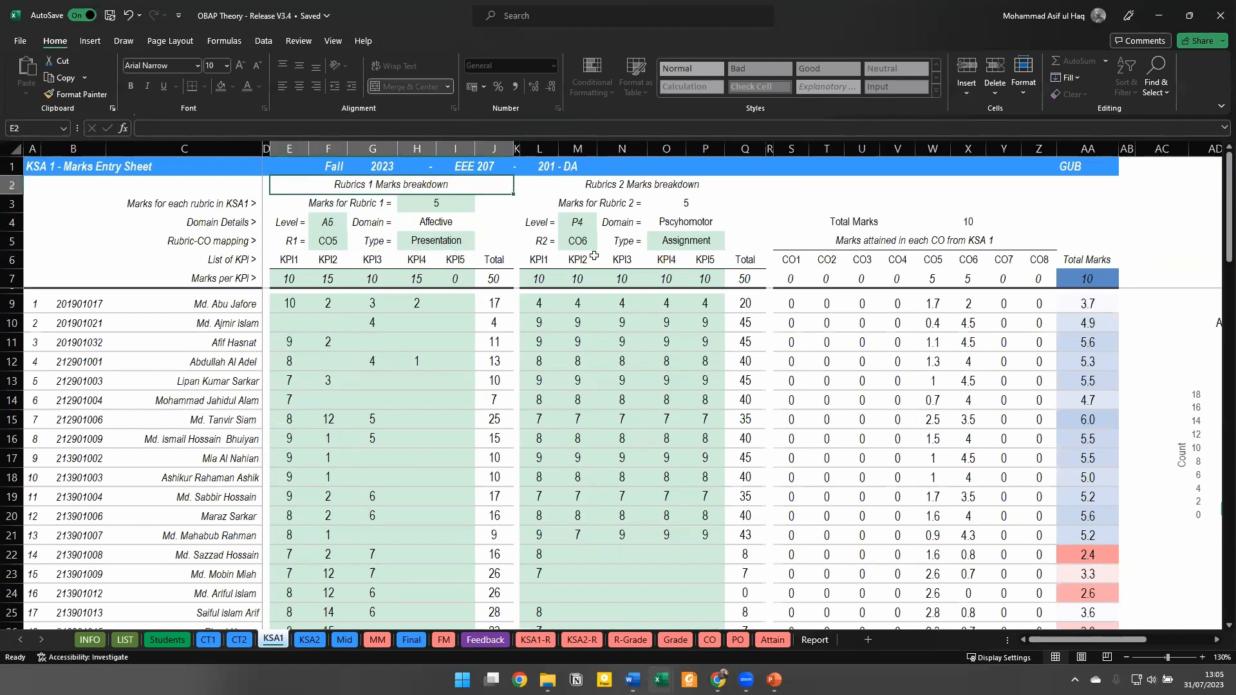
click(474, 243)
click(480, 247)
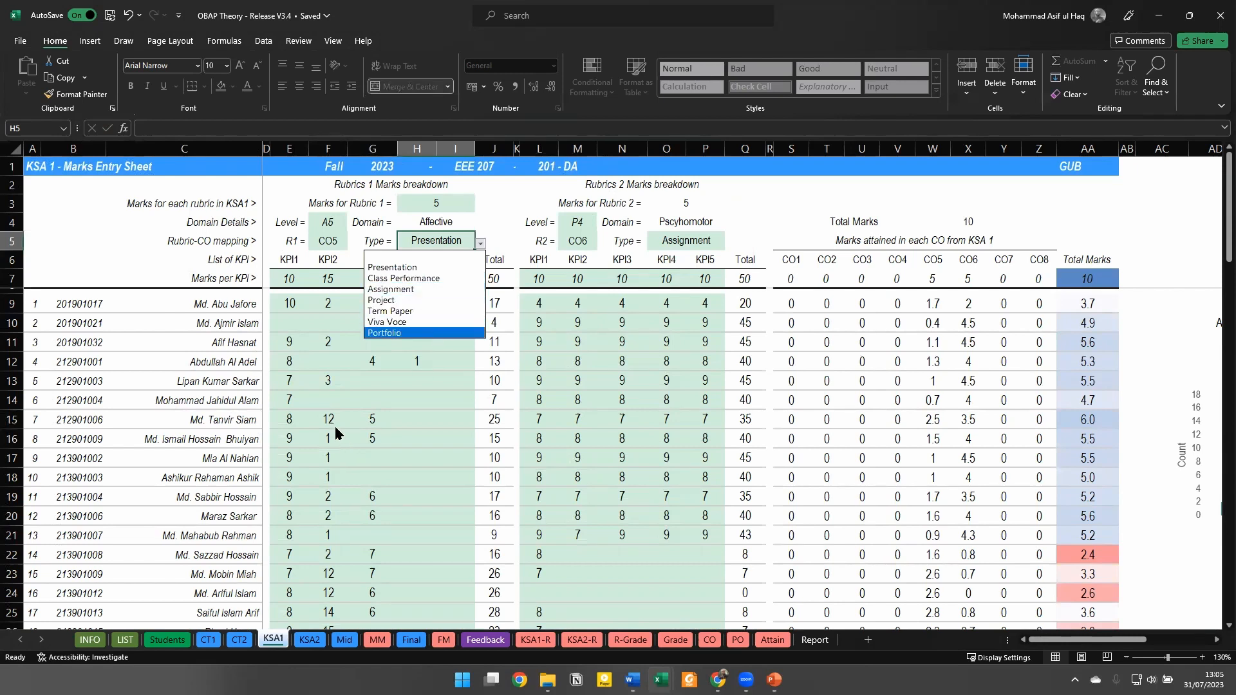
key(Escape)
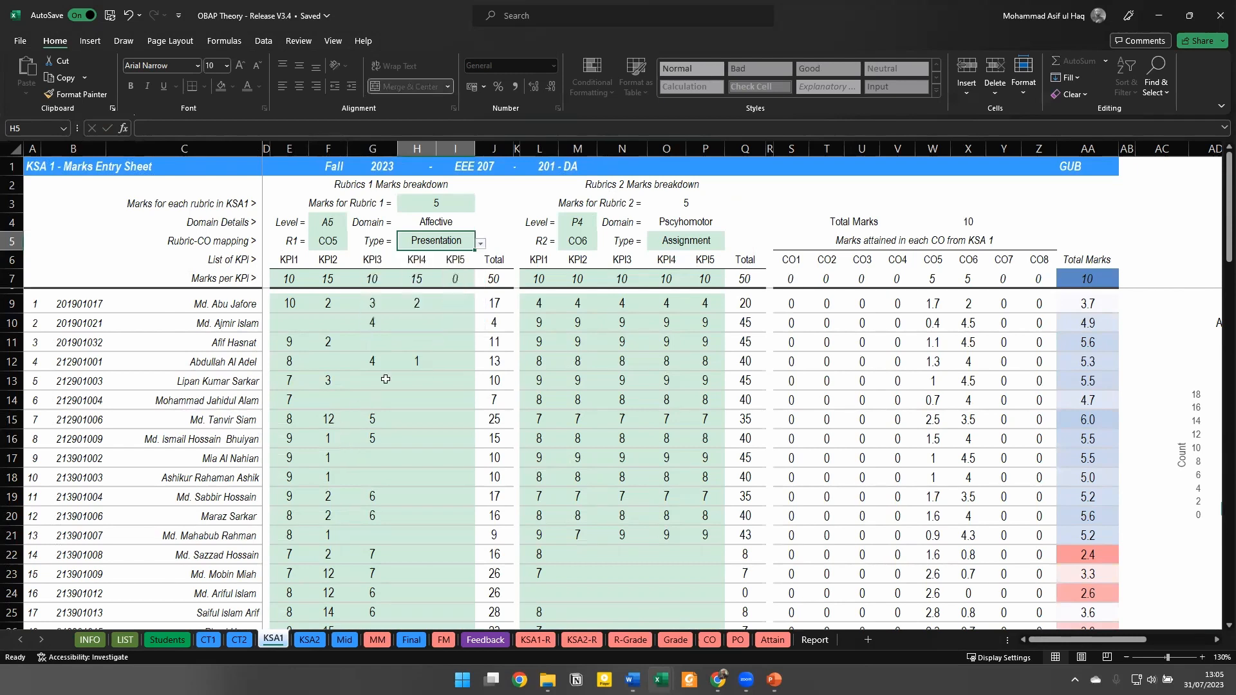
click(688, 241)
click(730, 243)
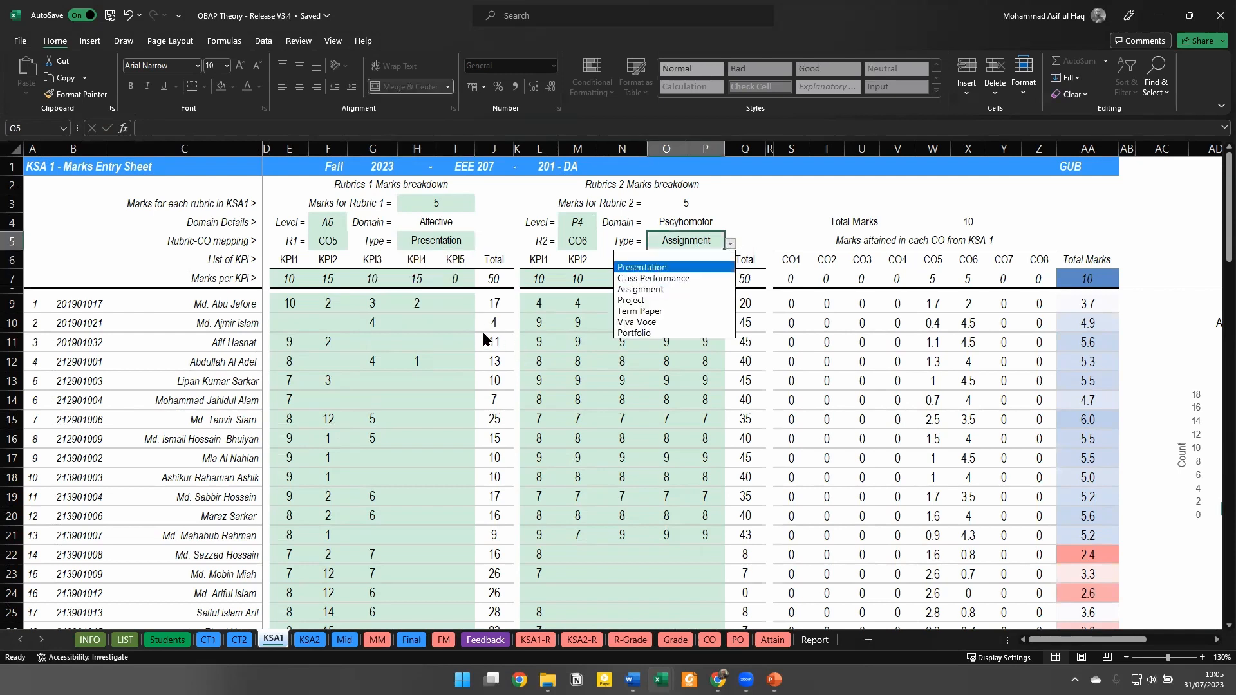
Check the rubric marks breakdowns on the KSA2 sheet and return to the KSA1 sheet
key(Escape)
click(308, 640)
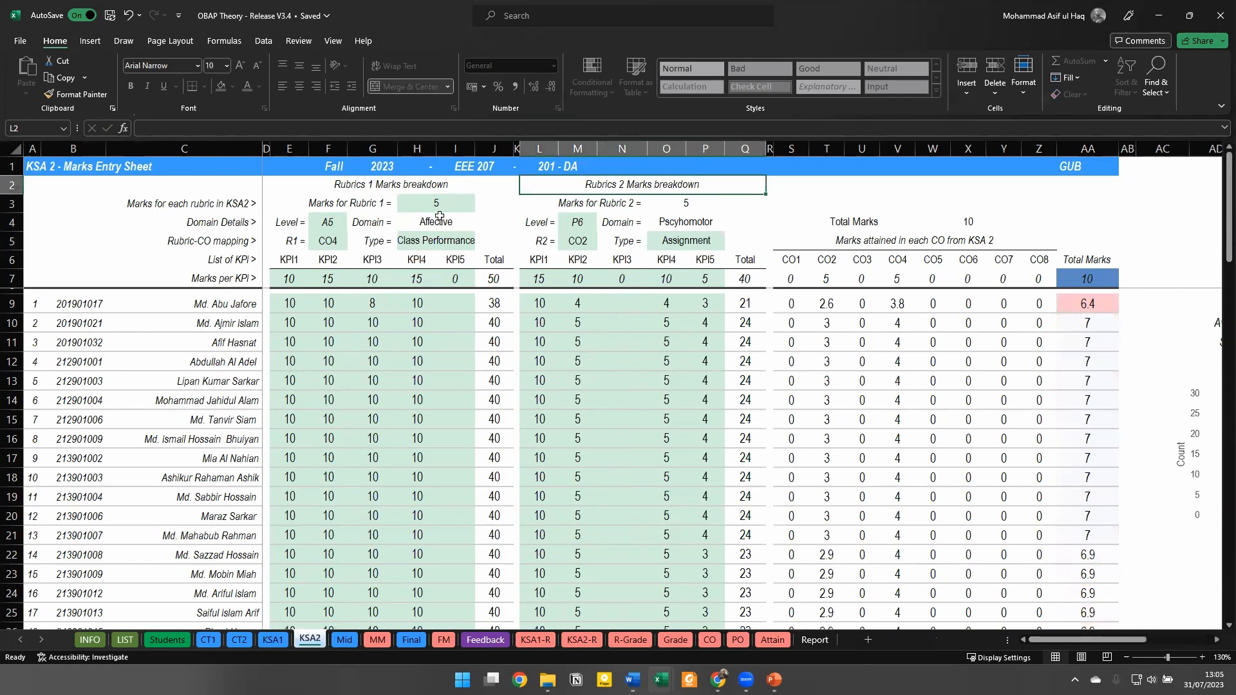
click(273, 640)
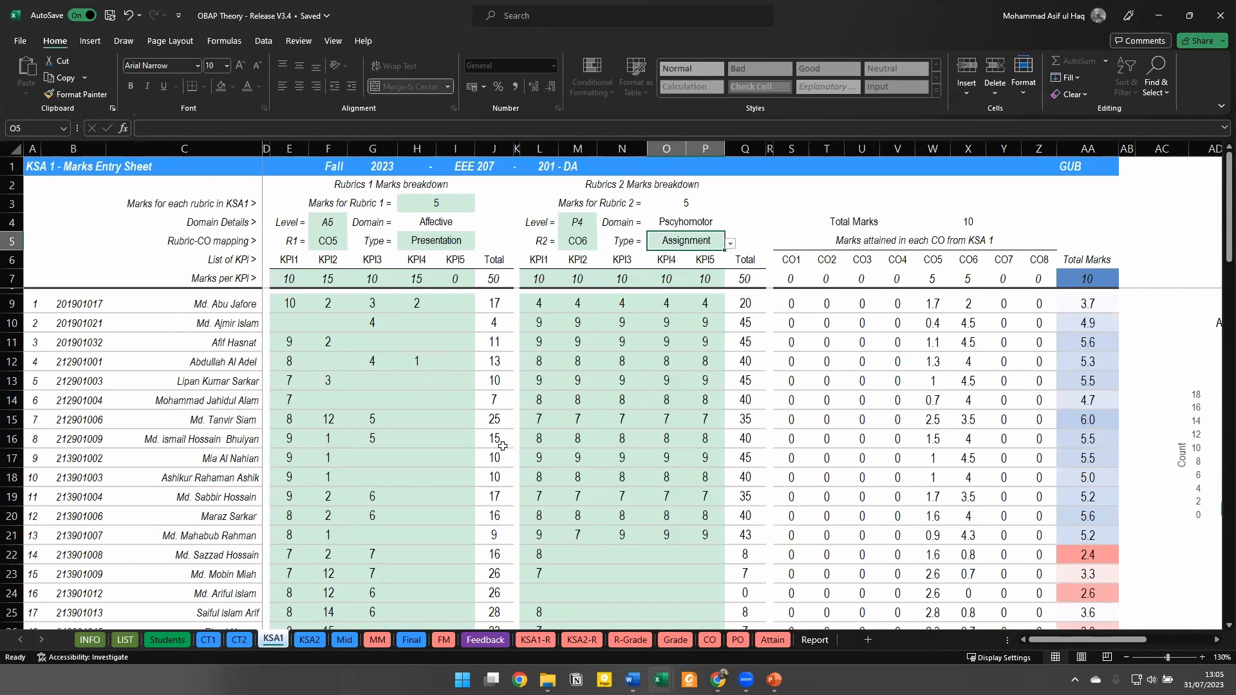
Switch to the course profile document in Word and locate the Assessment Plan table
key(alt+Tab)
key(alt+Tab)
key(alt+Tab)
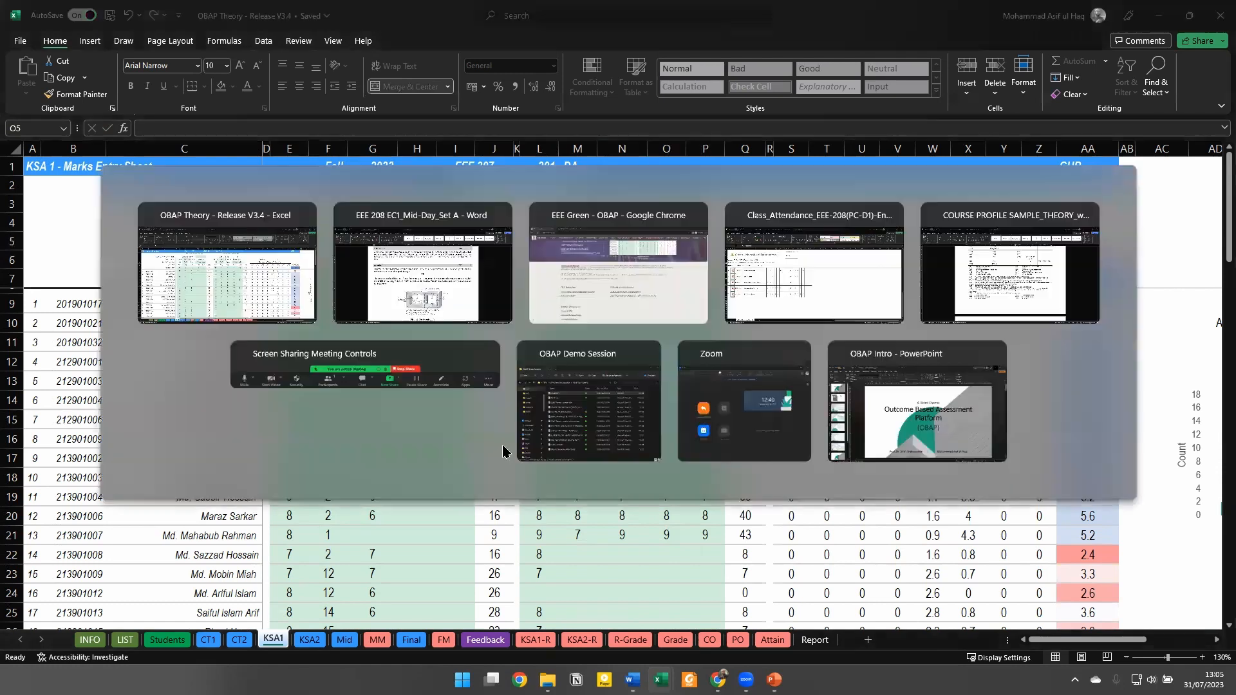
key(alt+Tab)
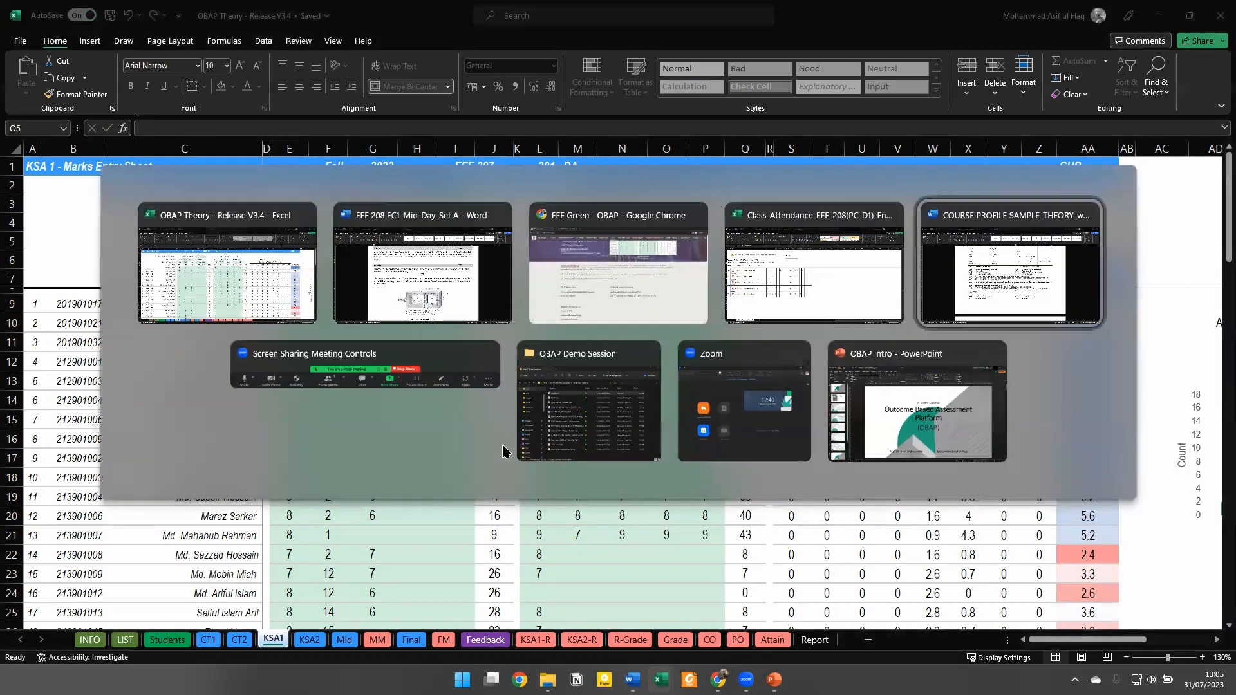
scroll(496, 444, up, 4)
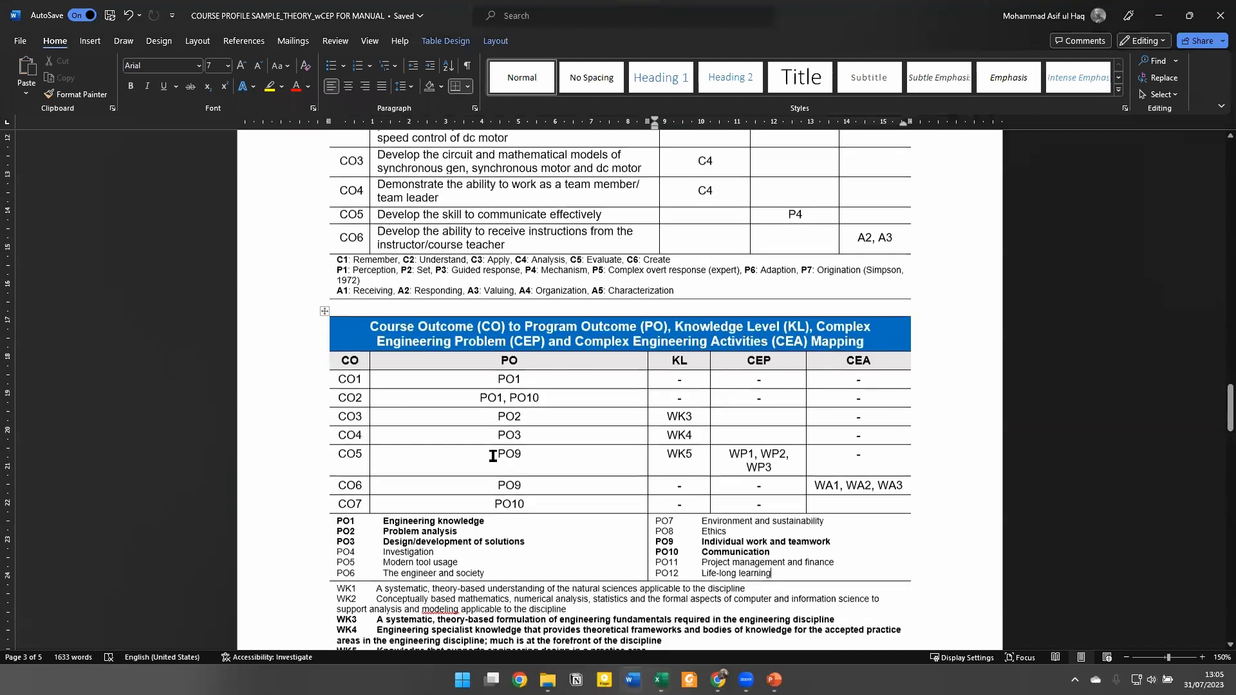
scroll(493, 455, down, 10)
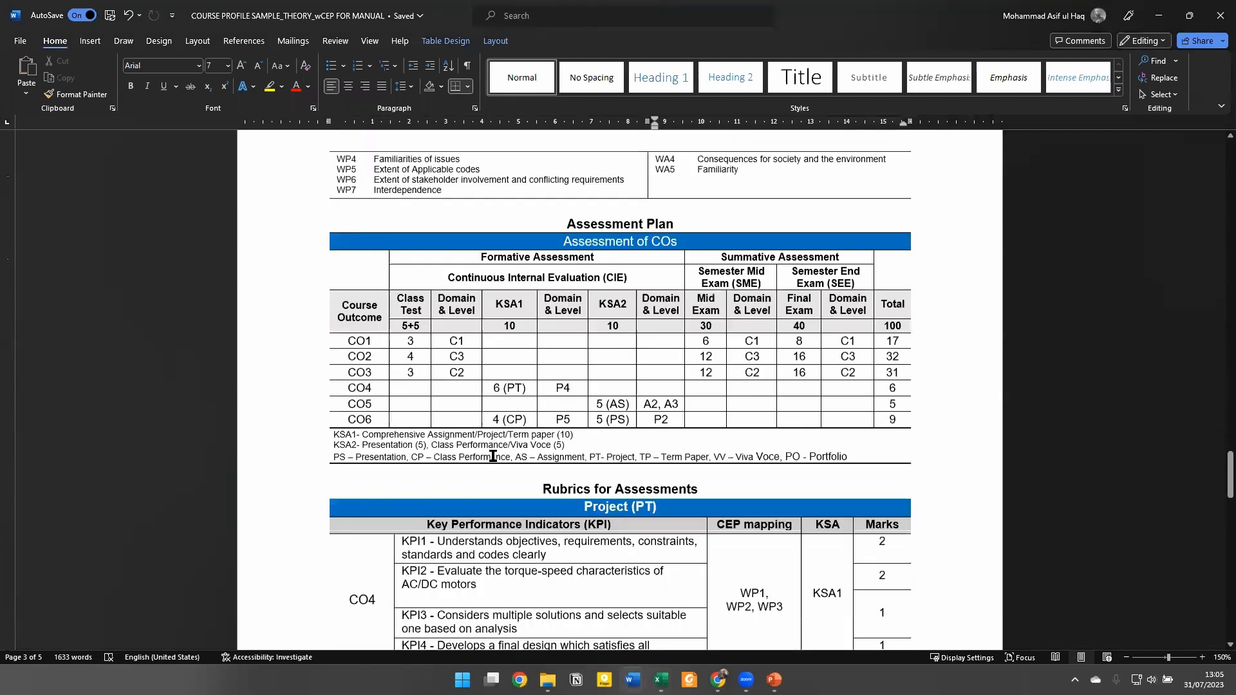
scroll(493, 456, down, 1)
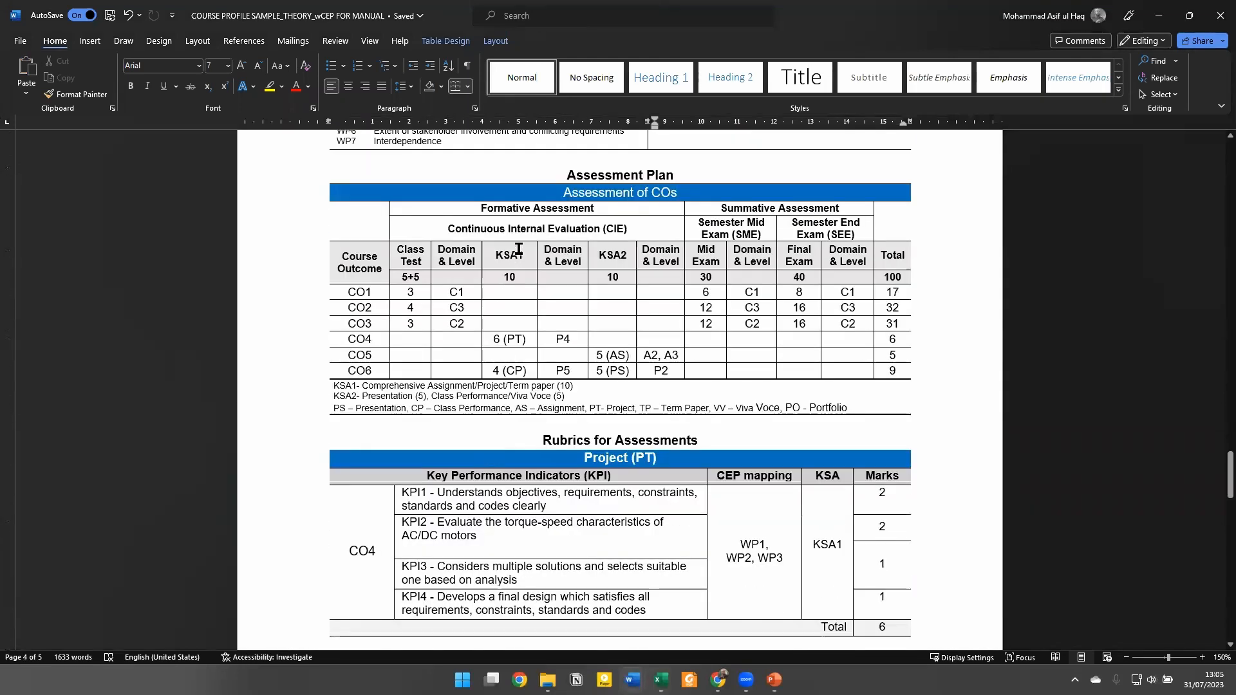
triple_click(624, 175)
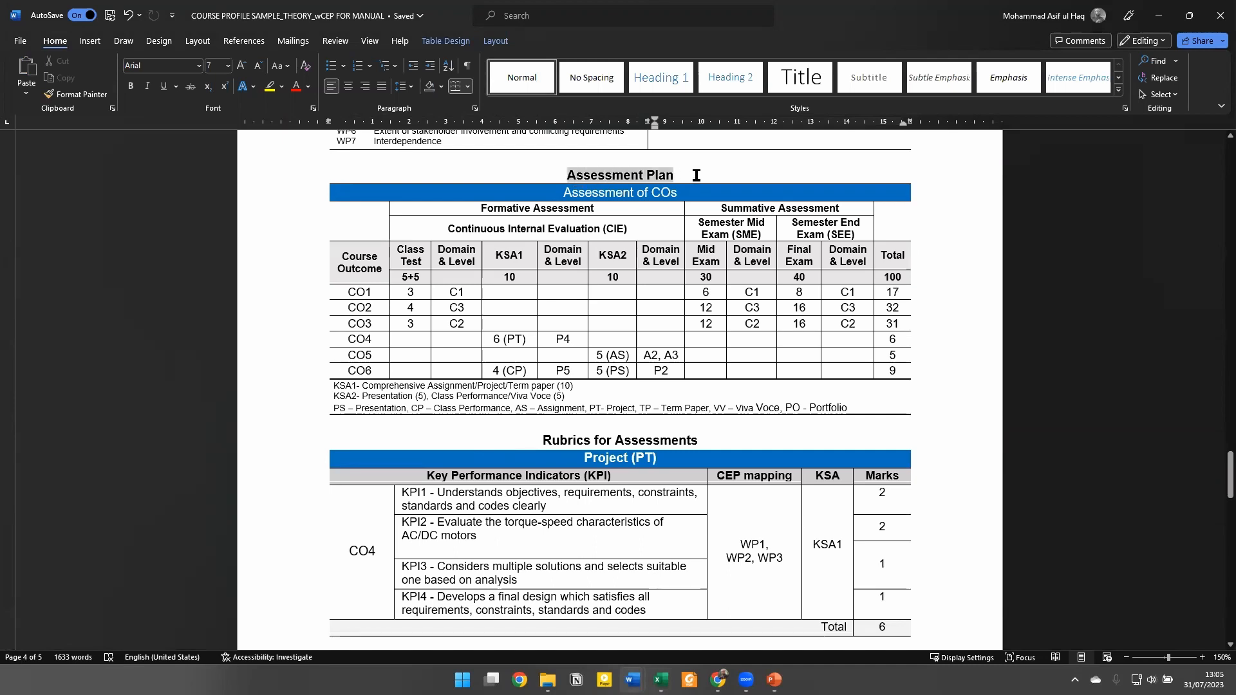
Examine the KSA1 and KSA2 columns of the Assessment Plan table
click(510, 307)
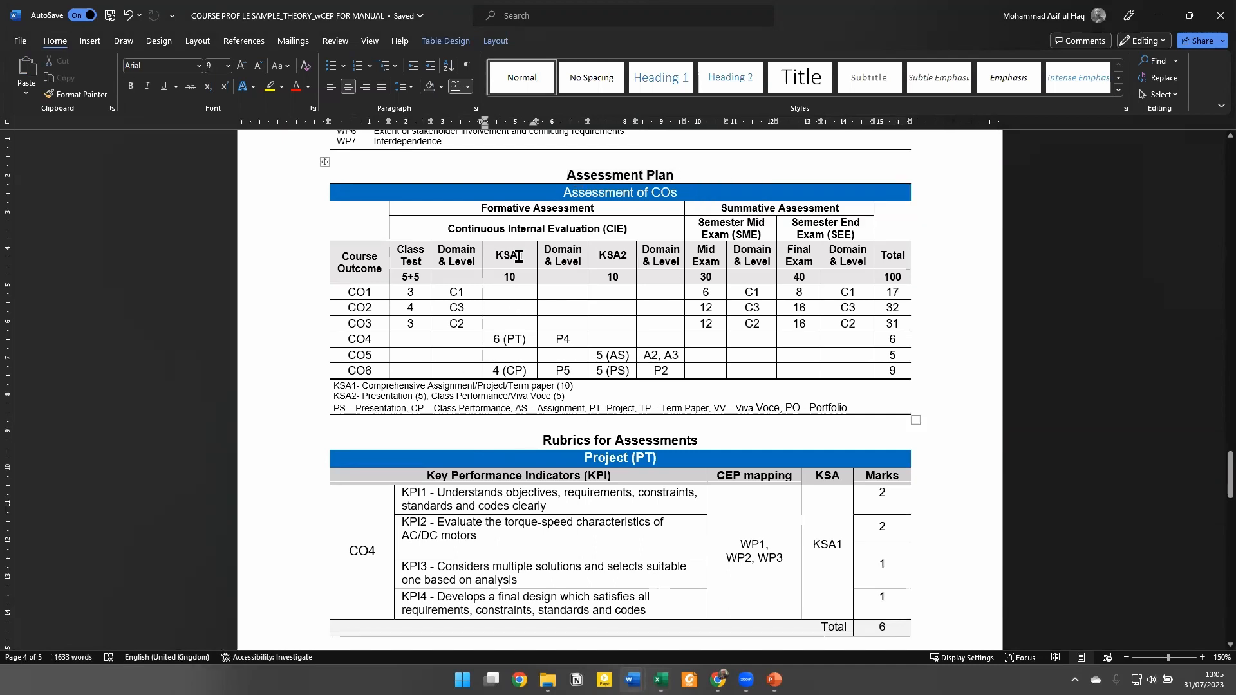
drag(518, 255, 517, 373)
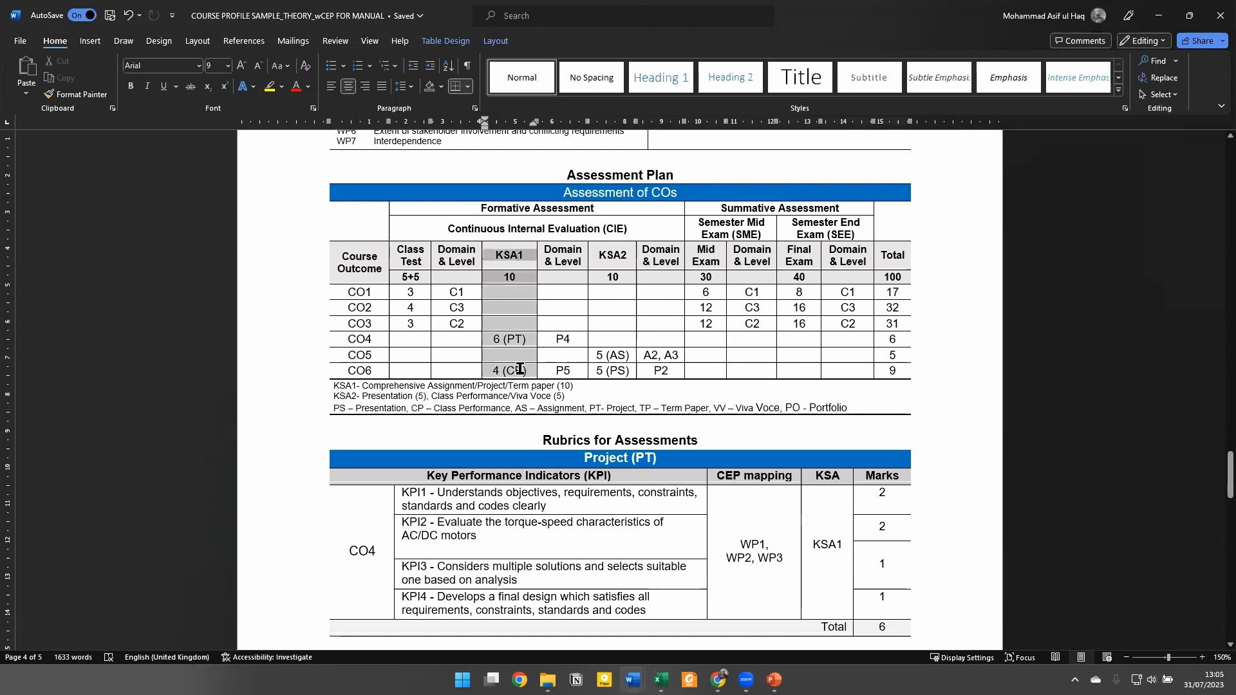
click(612, 249)
drag(611, 249, 616, 373)
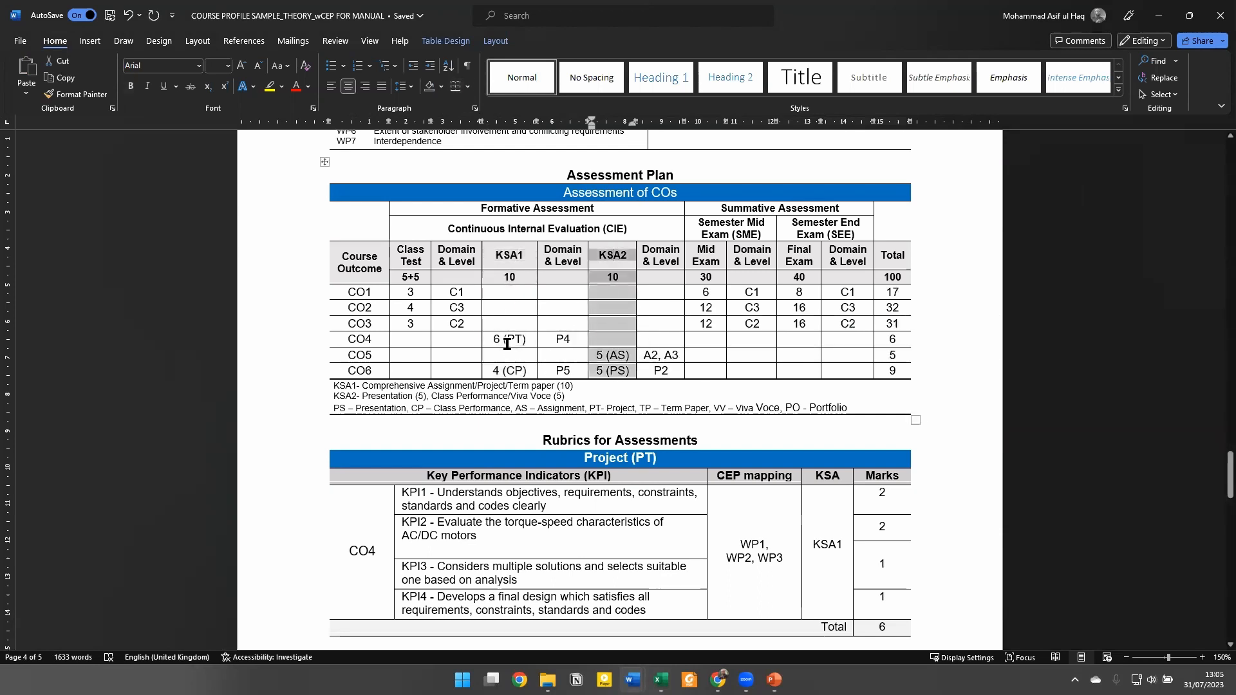
click(529, 261)
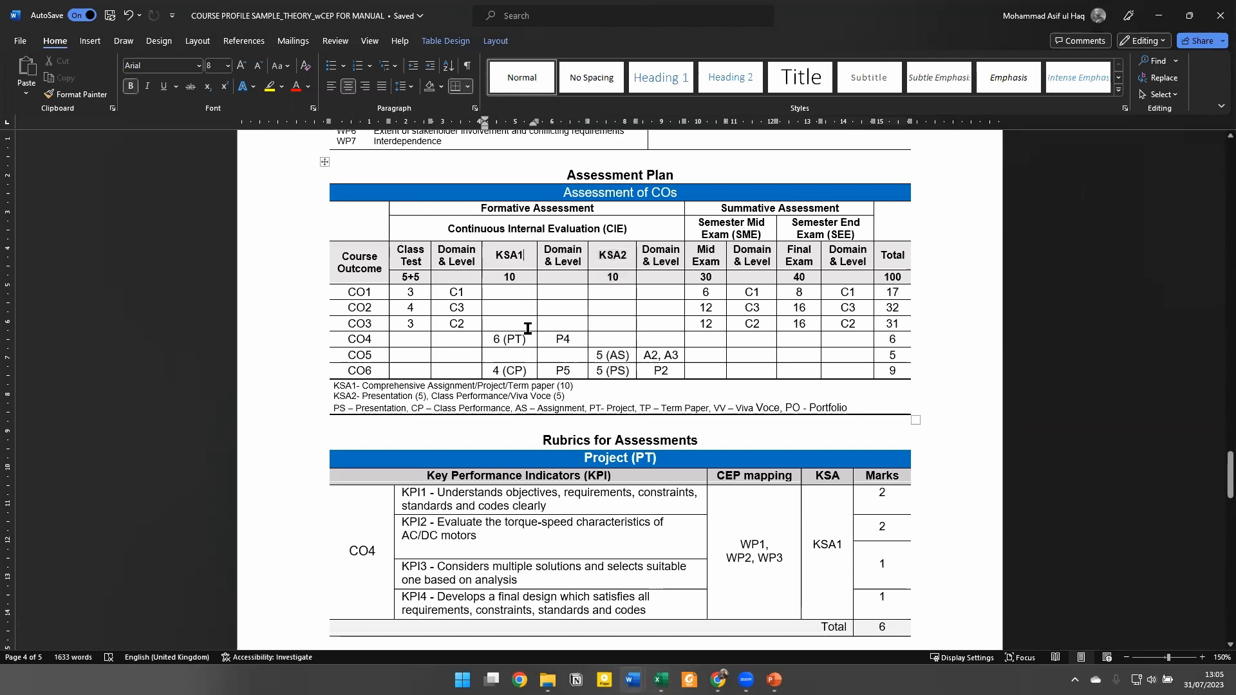
scroll(529, 262, up, 3)
drag(491, 256, 497, 400)
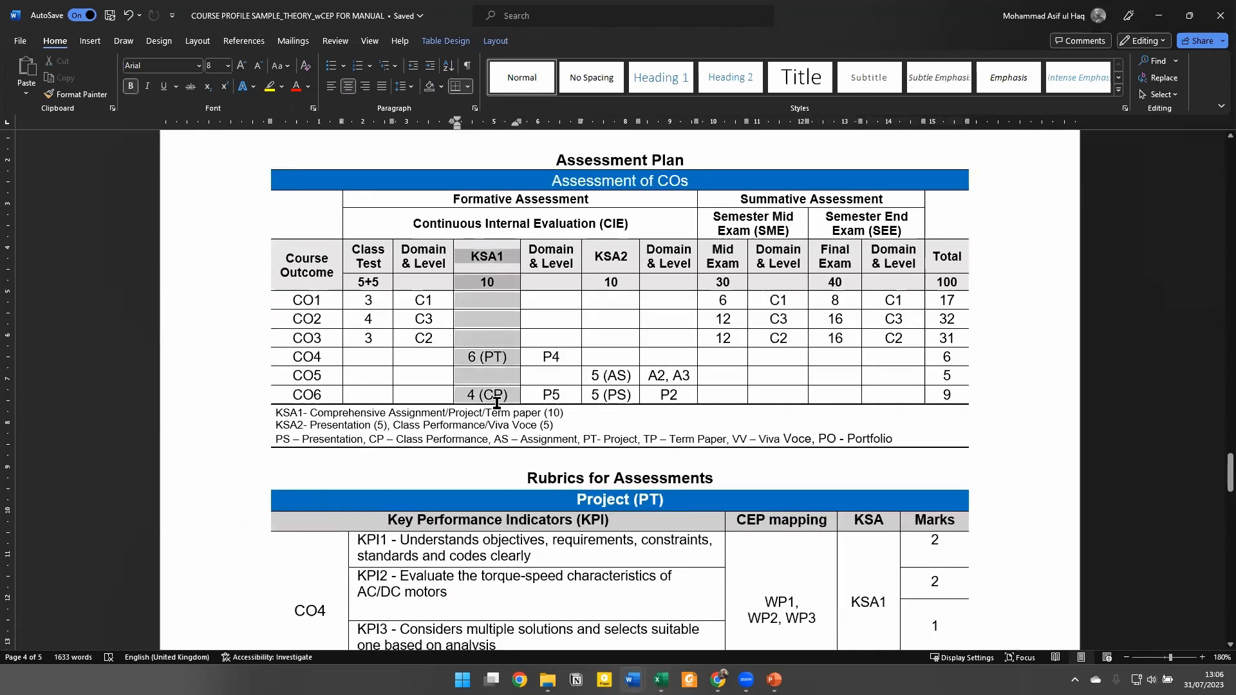
click(472, 399)
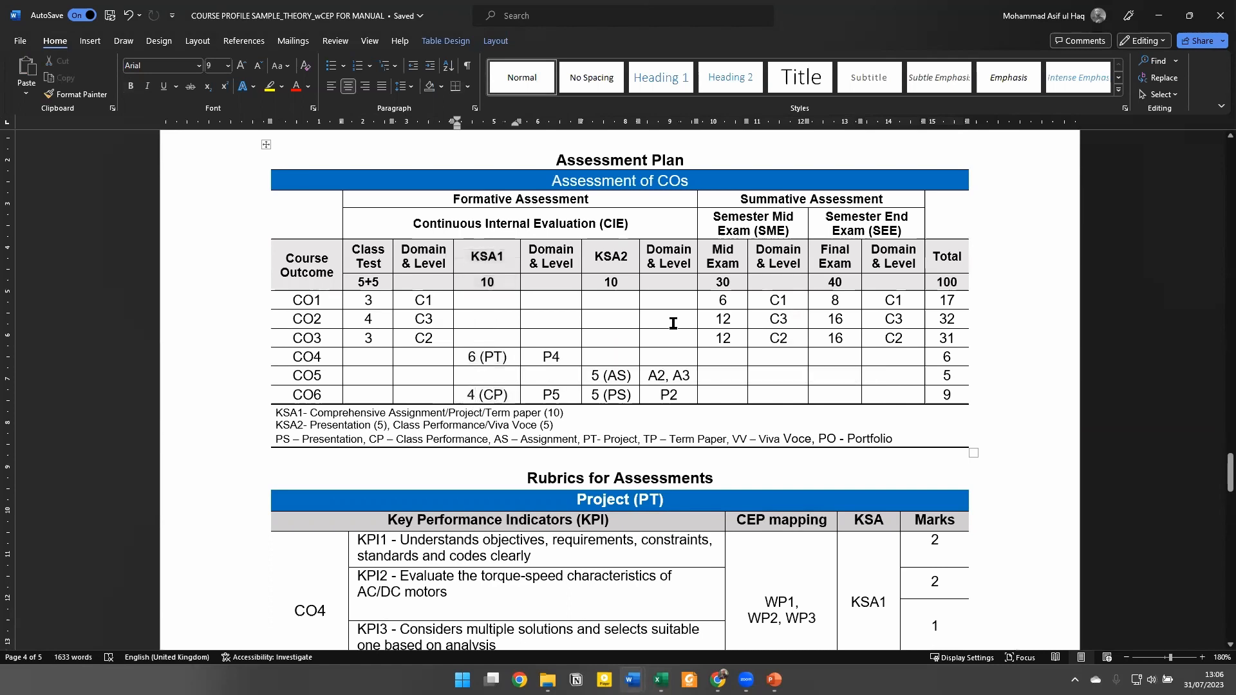
Match the KSA1 entries for CO4 and CO6 with the PT and CP assessment type abbreviations below the table
click(479, 357)
click(478, 394)
click(510, 356)
drag(587, 439, 637, 439)
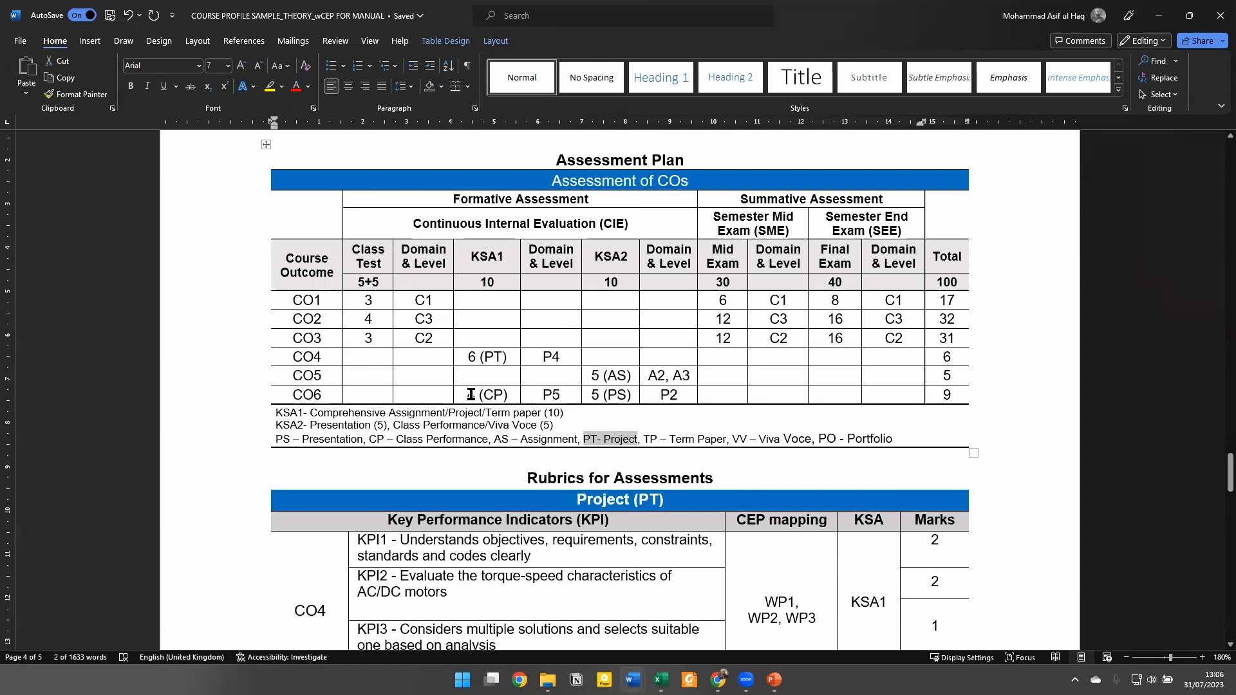
drag(466, 395, 503, 397)
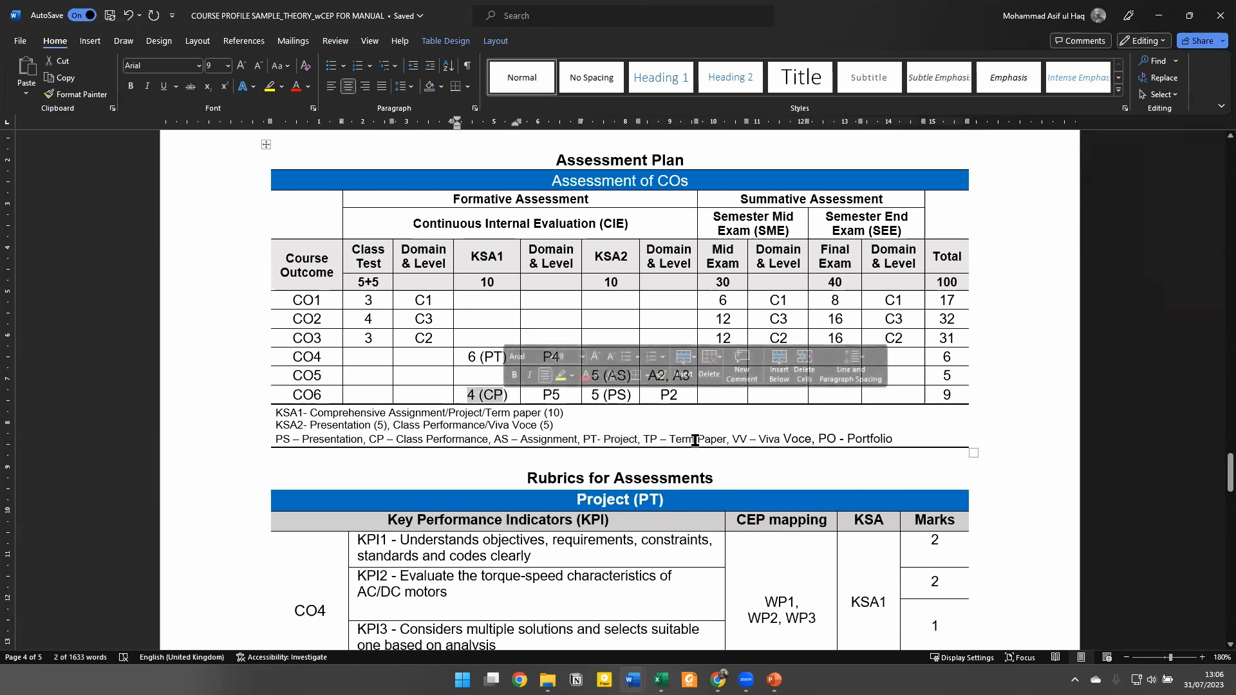
drag(380, 439, 495, 441)
click(384, 441)
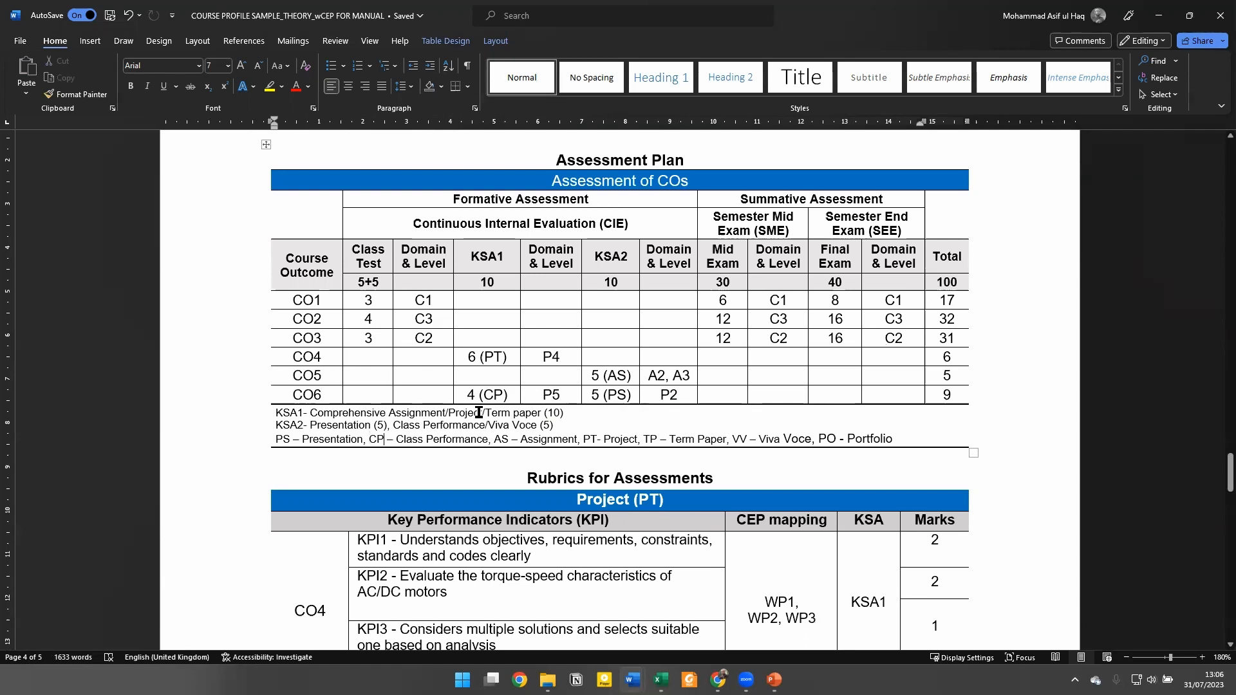
click(505, 256)
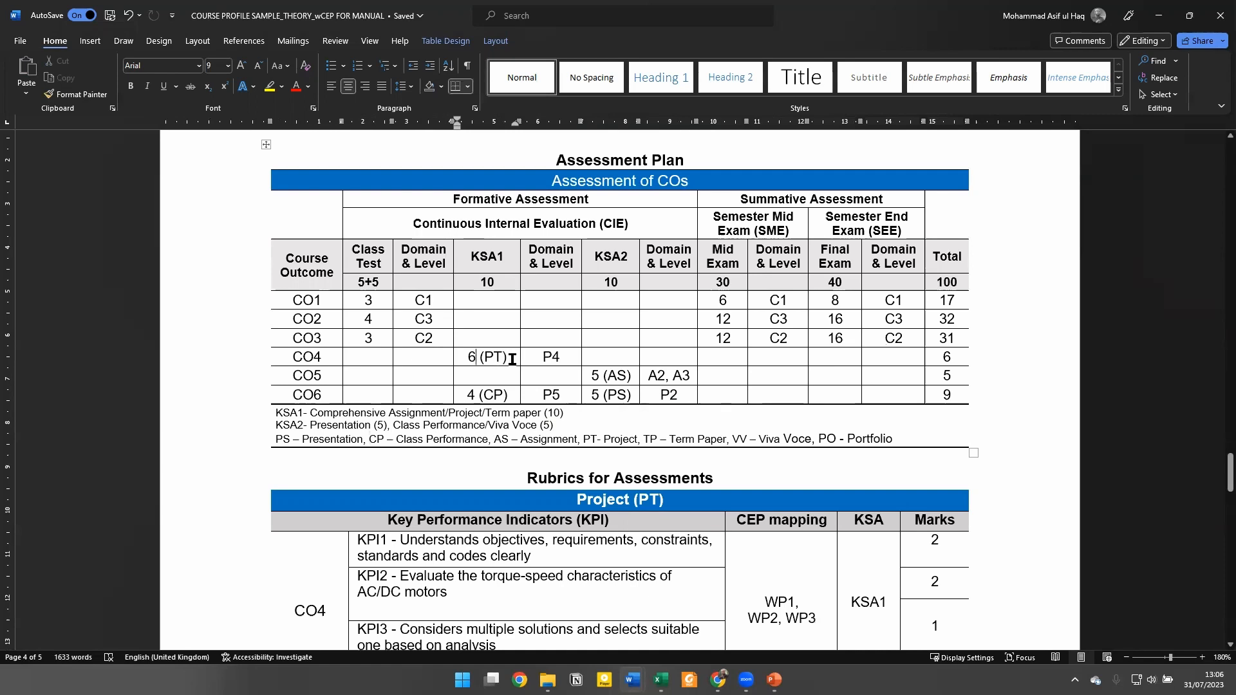
click(515, 392)
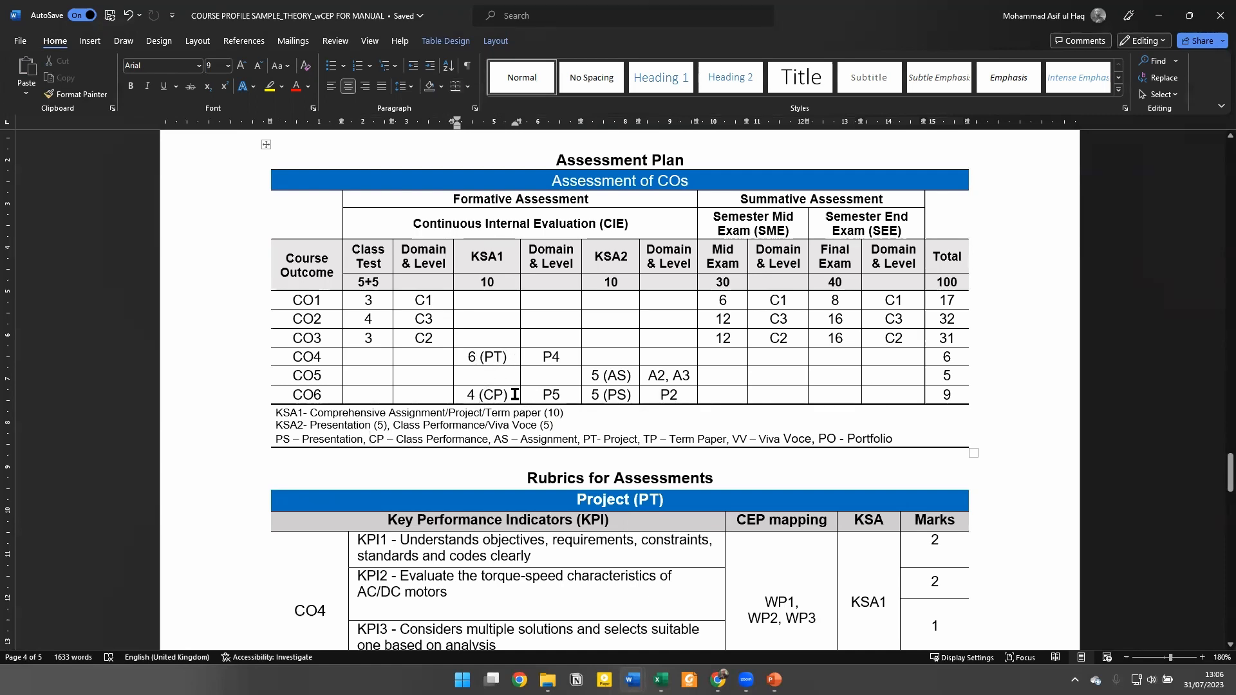
Switch back to the OBAP Theory workbook in Excel and set Rubric 1 on KSA1 to type Project with 6 marks
key(alt+Tab)
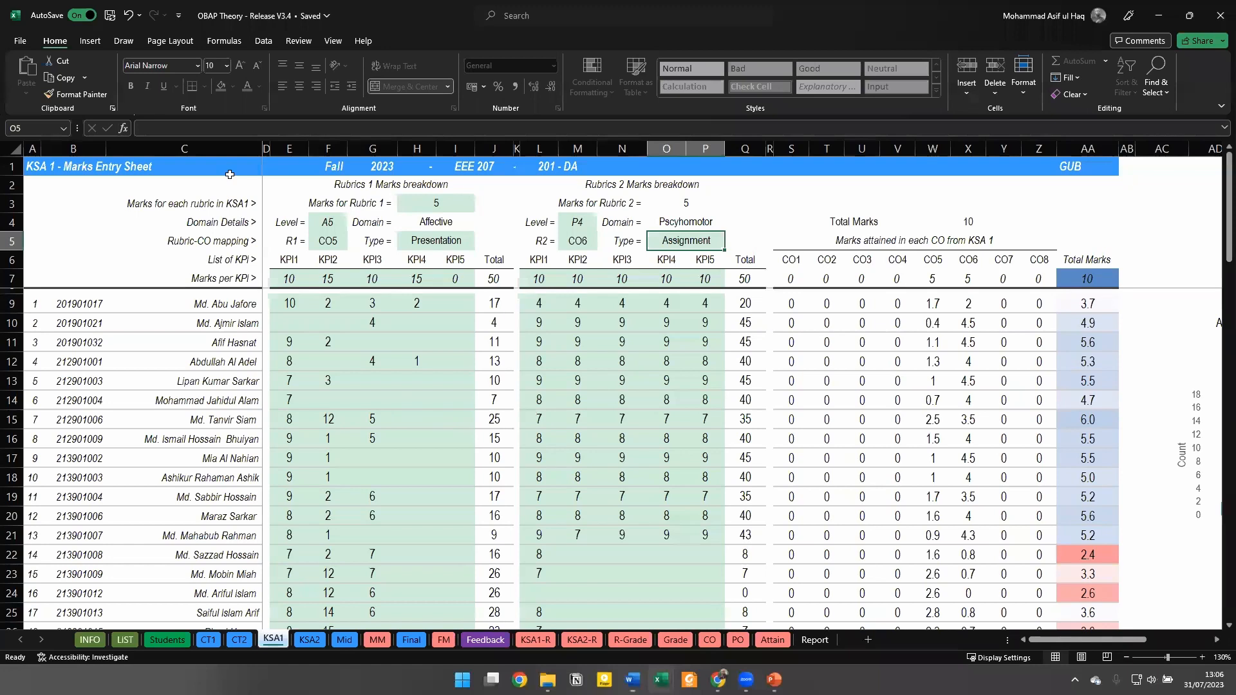
click(458, 244)
click(480, 244)
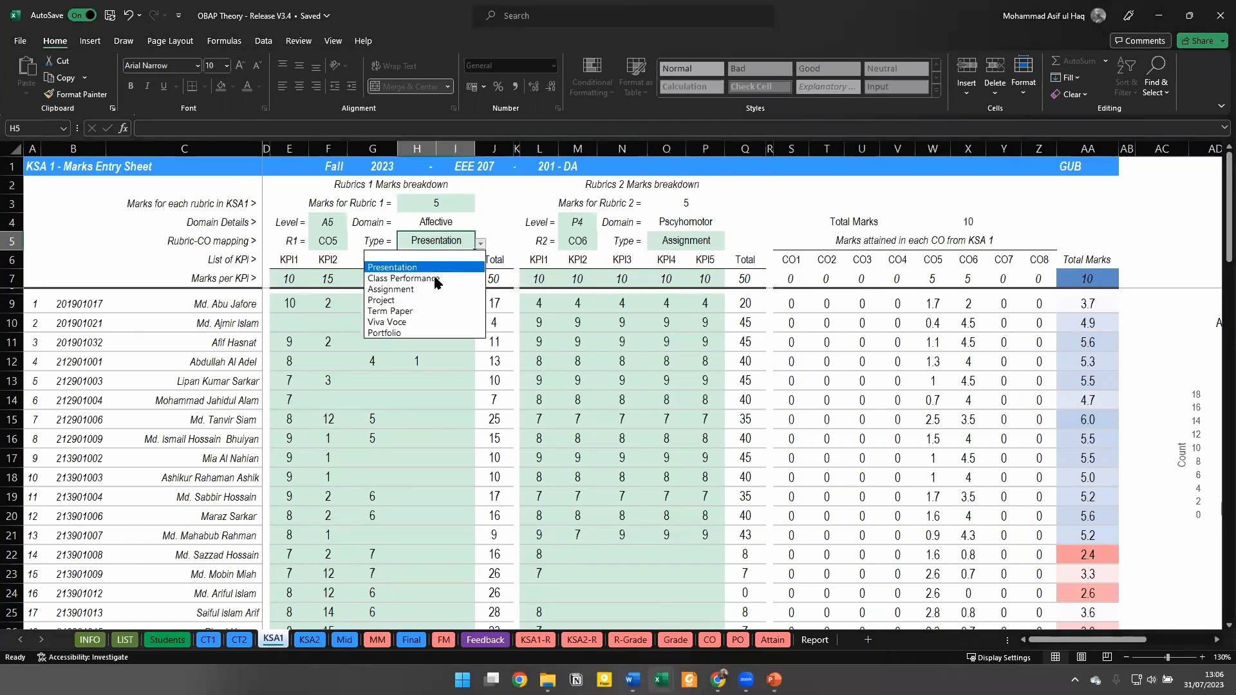
click(436, 298)
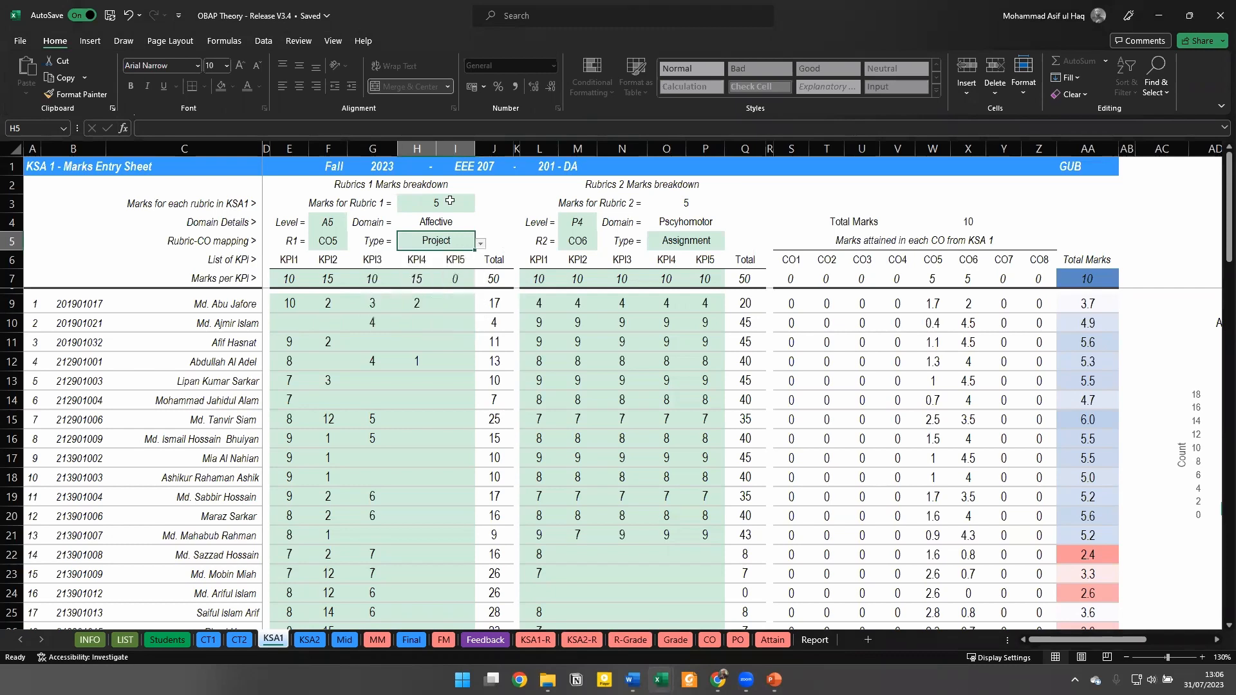
click(449, 201)
text(6)
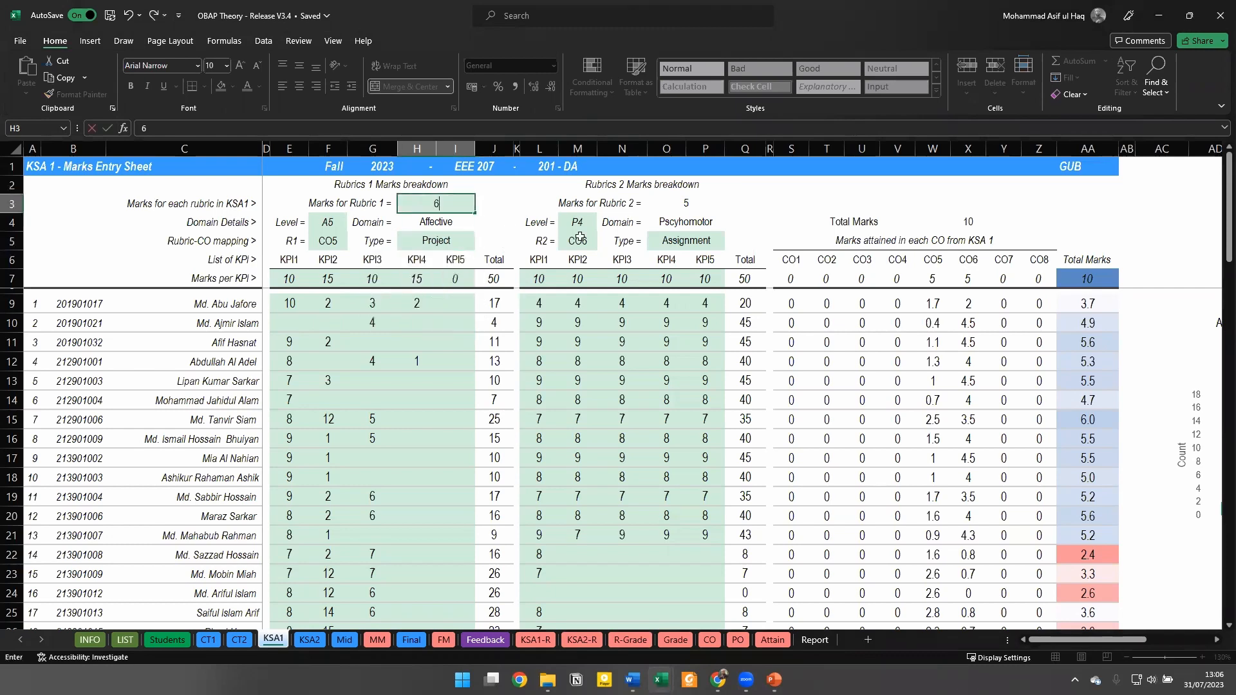
Set the assessment type of Rubric 2 on the KSA1 sheet to Class Performance
click(685, 240)
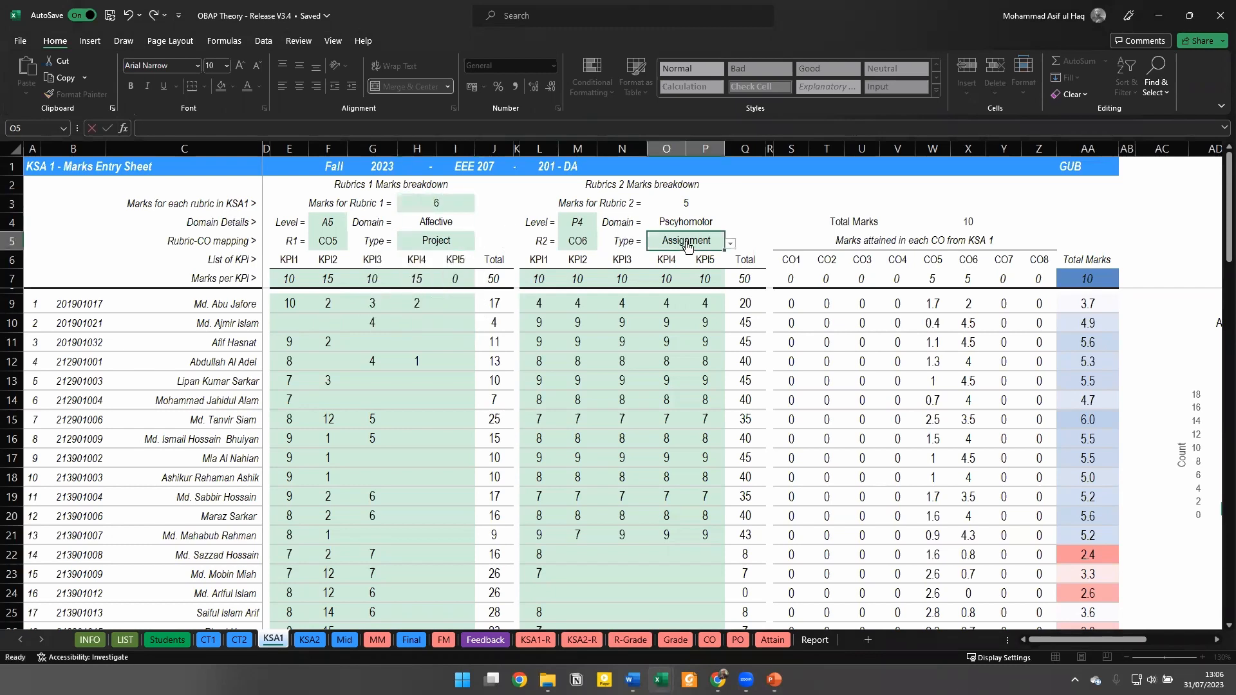
click(730, 243)
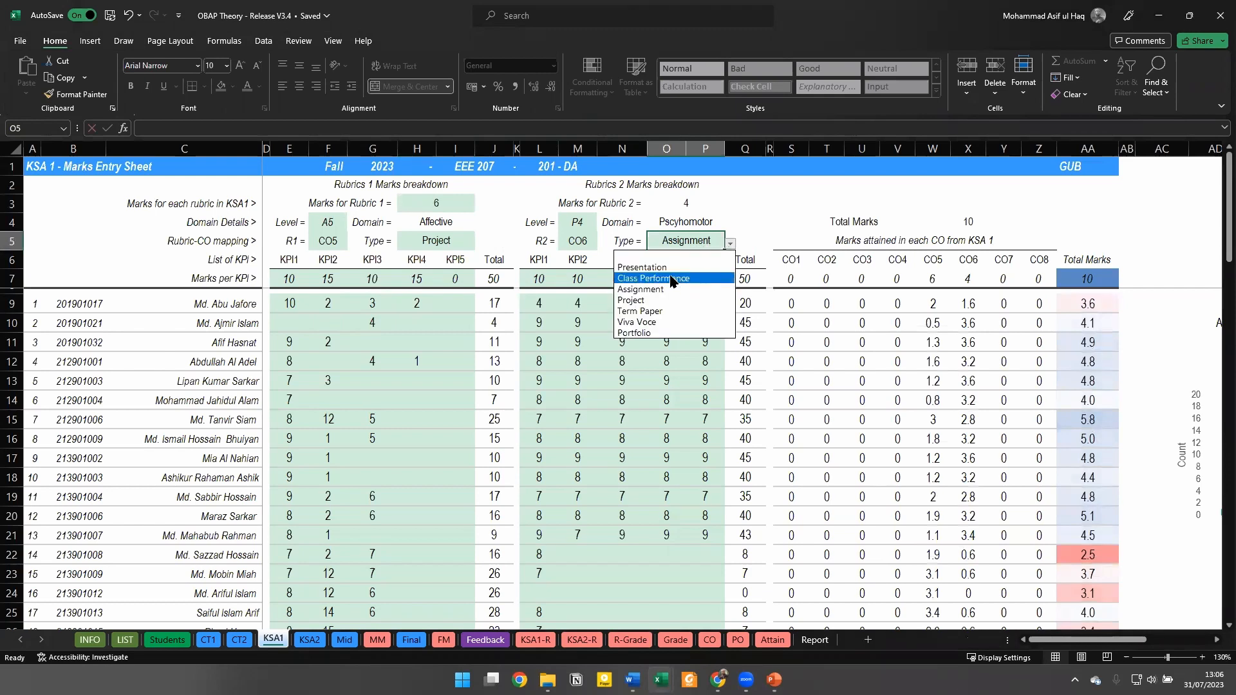
click(671, 280)
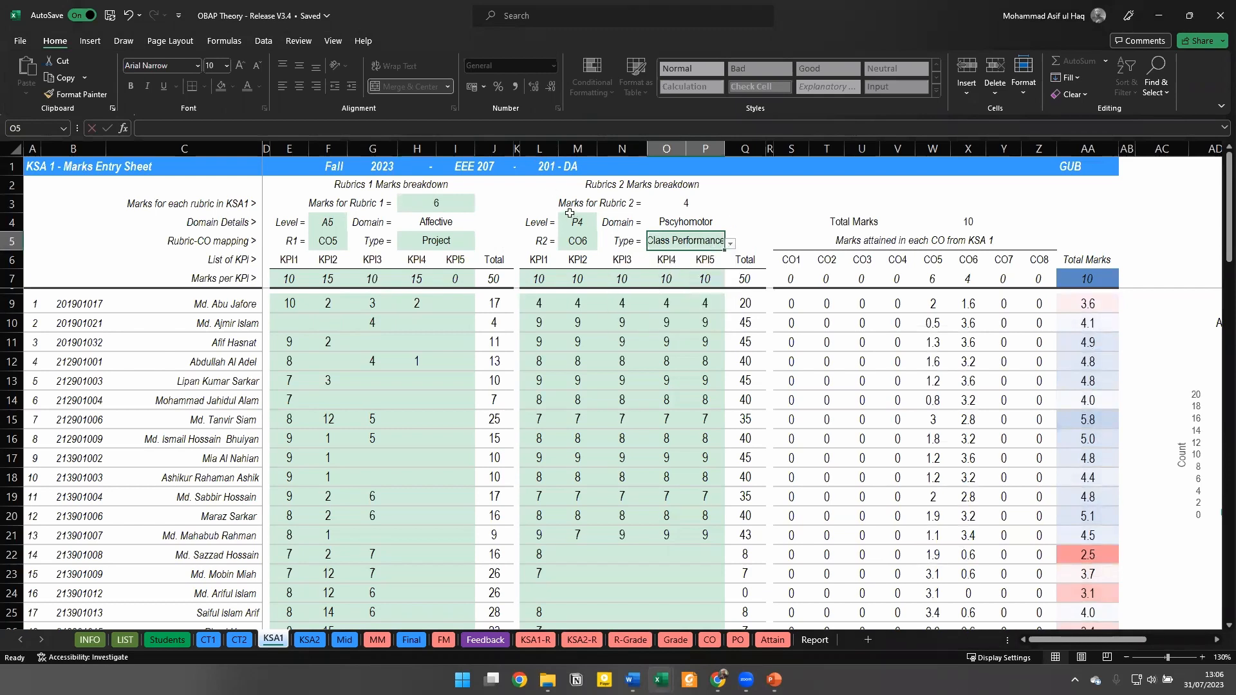
Check both rubrics' marks and Rubric 1's type, domain level and CO mapping on the KSA1 sheet
click(708, 208)
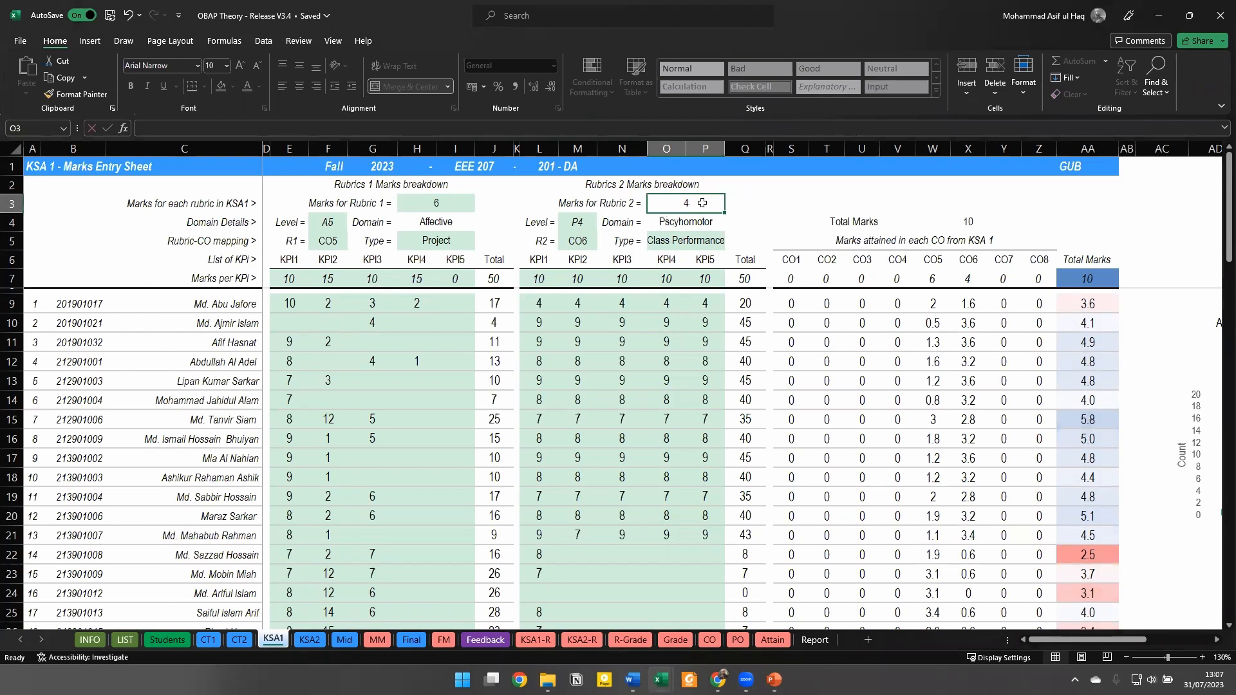
click(461, 208)
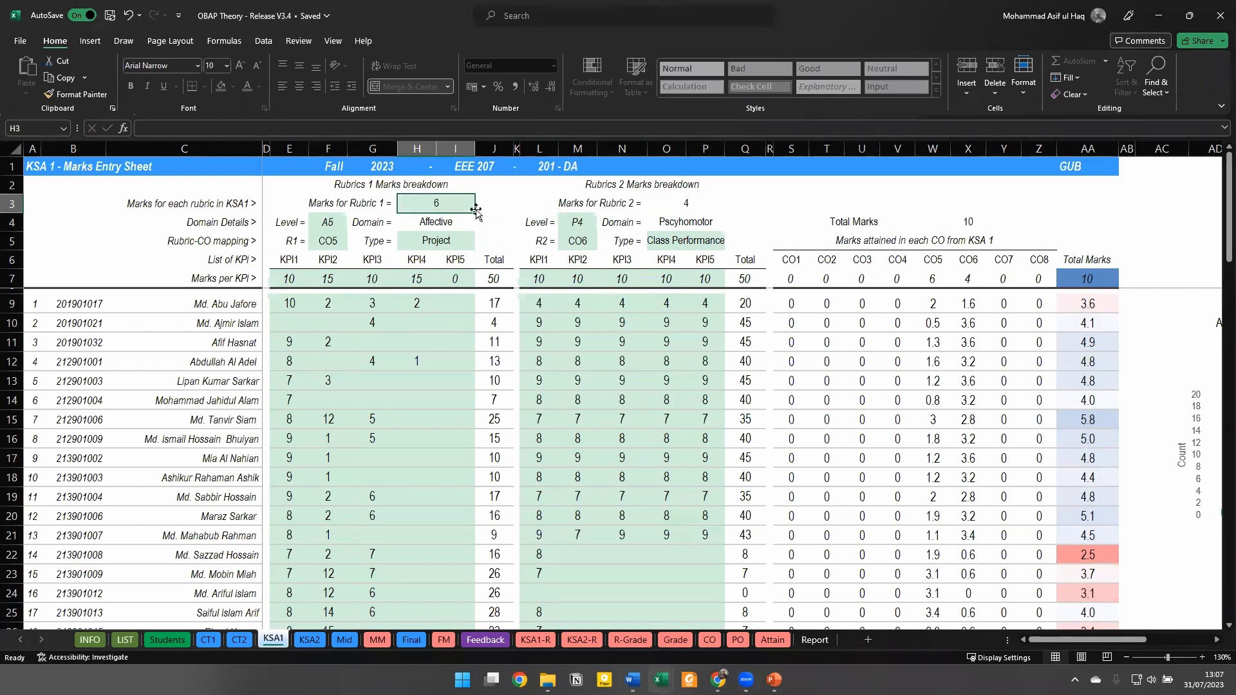
click(713, 207)
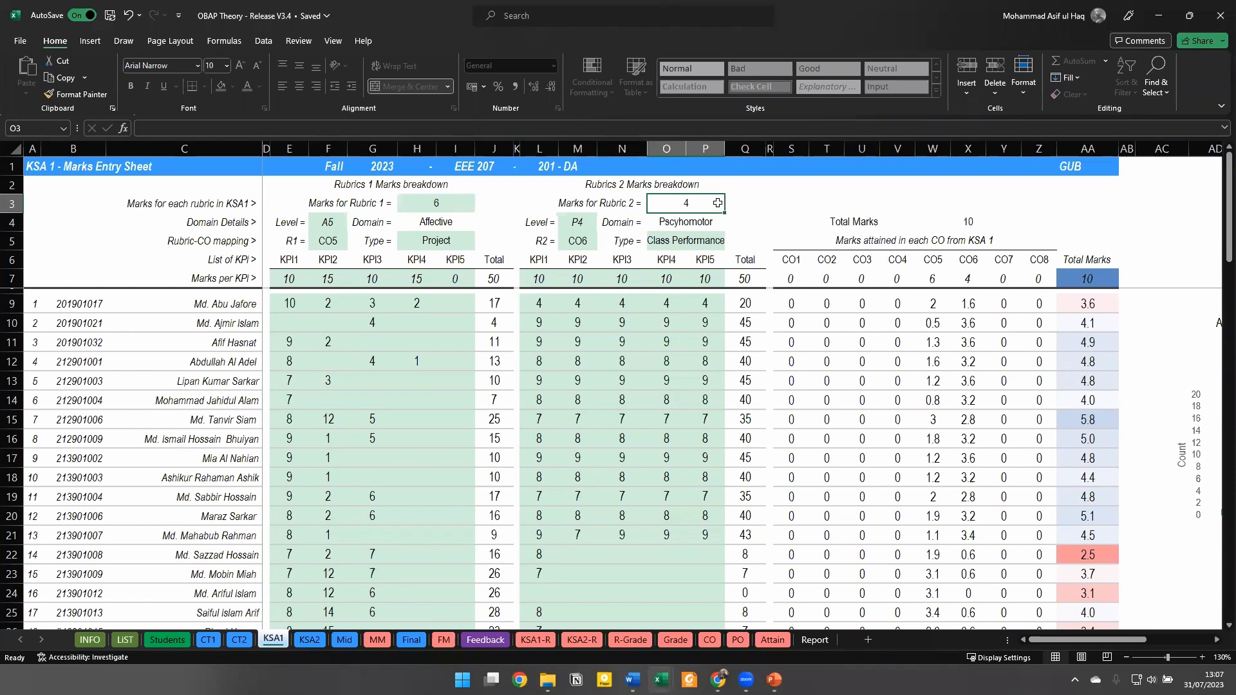
click(462, 241)
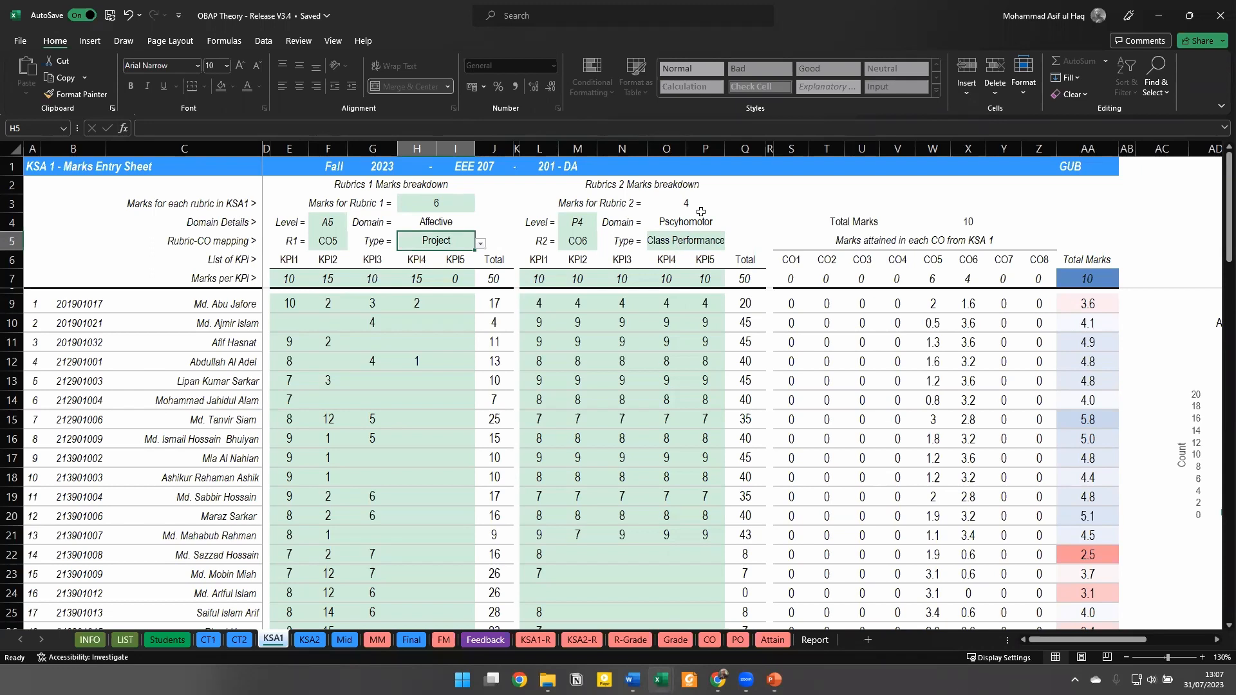
click(330, 225)
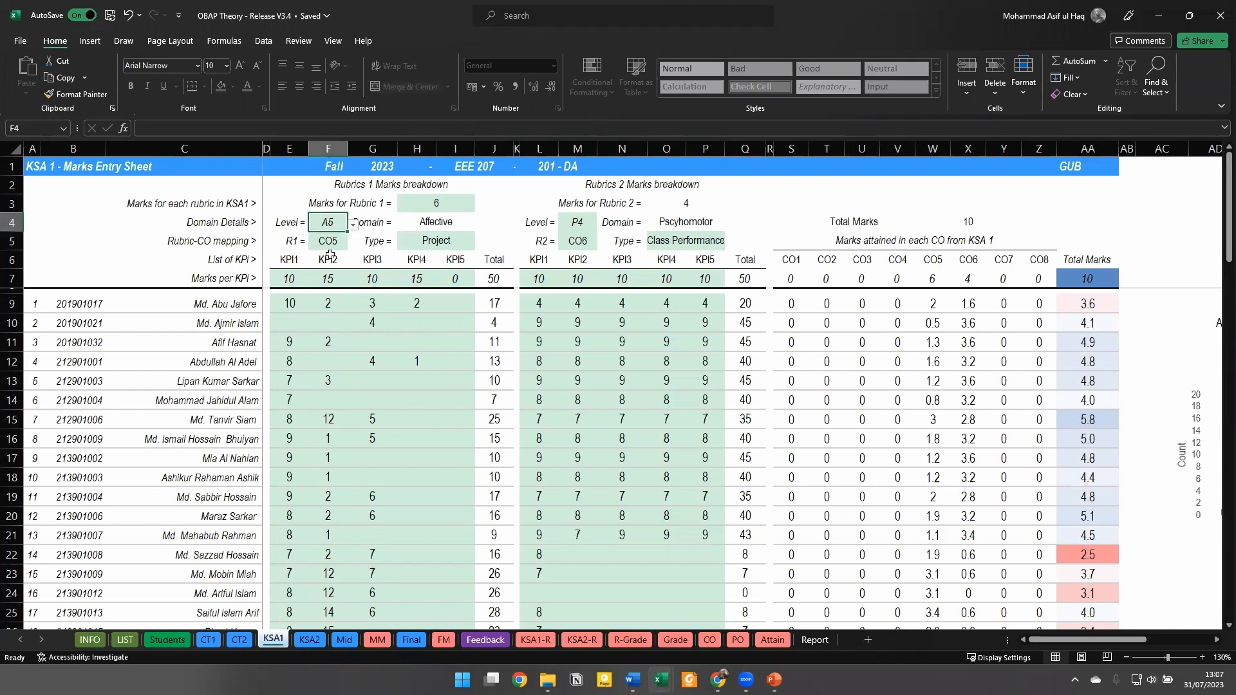
click(324, 238)
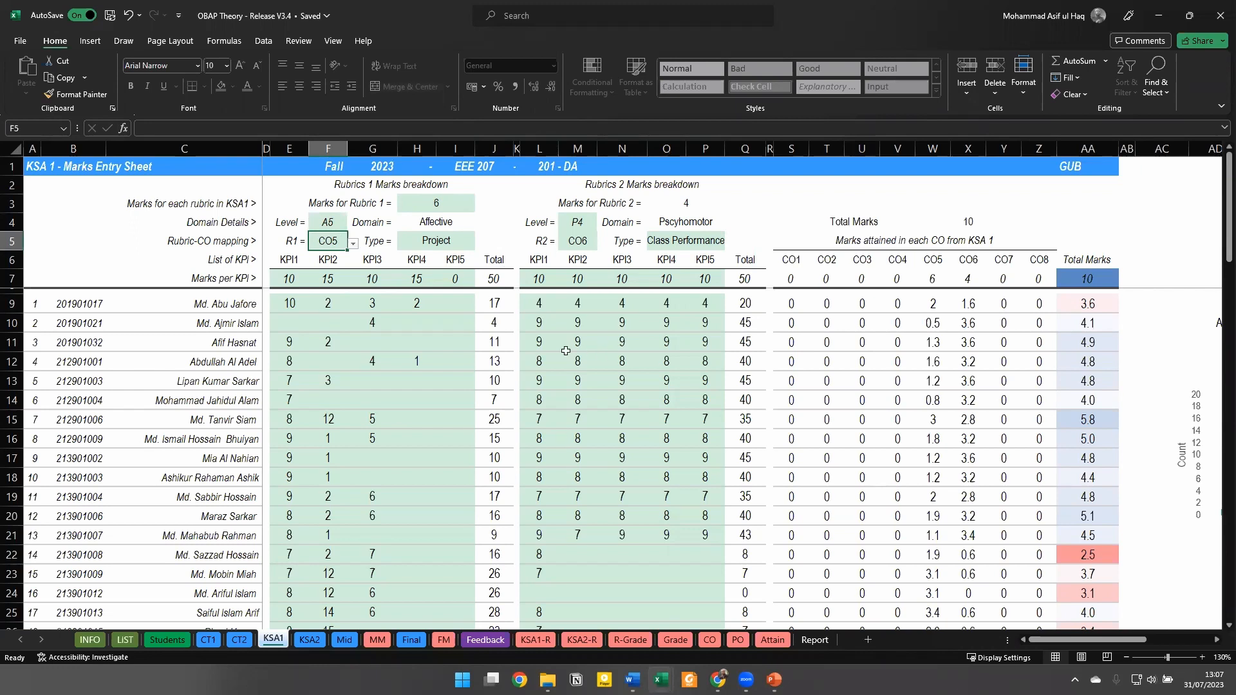
Switch to the course profile in Word and highlight CO4 with its KSA1 mark and domain level in yellow in the Assessment Plan
key(alt+Tab)
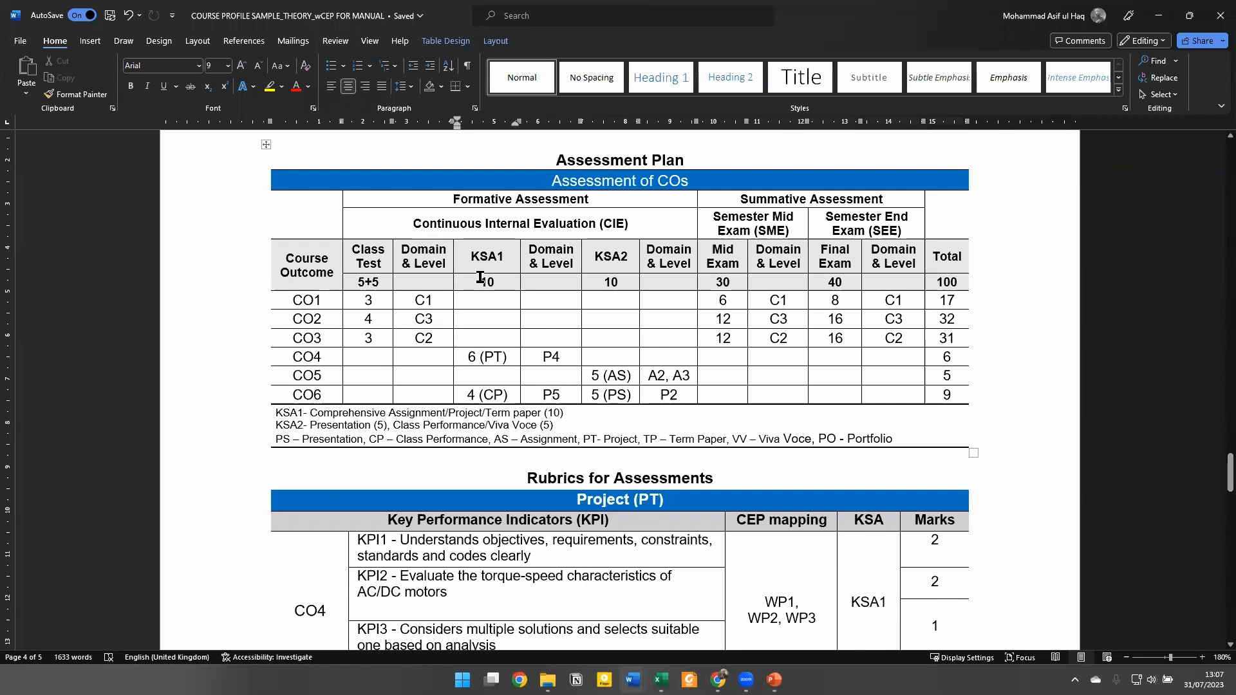
drag(497, 257, 498, 394)
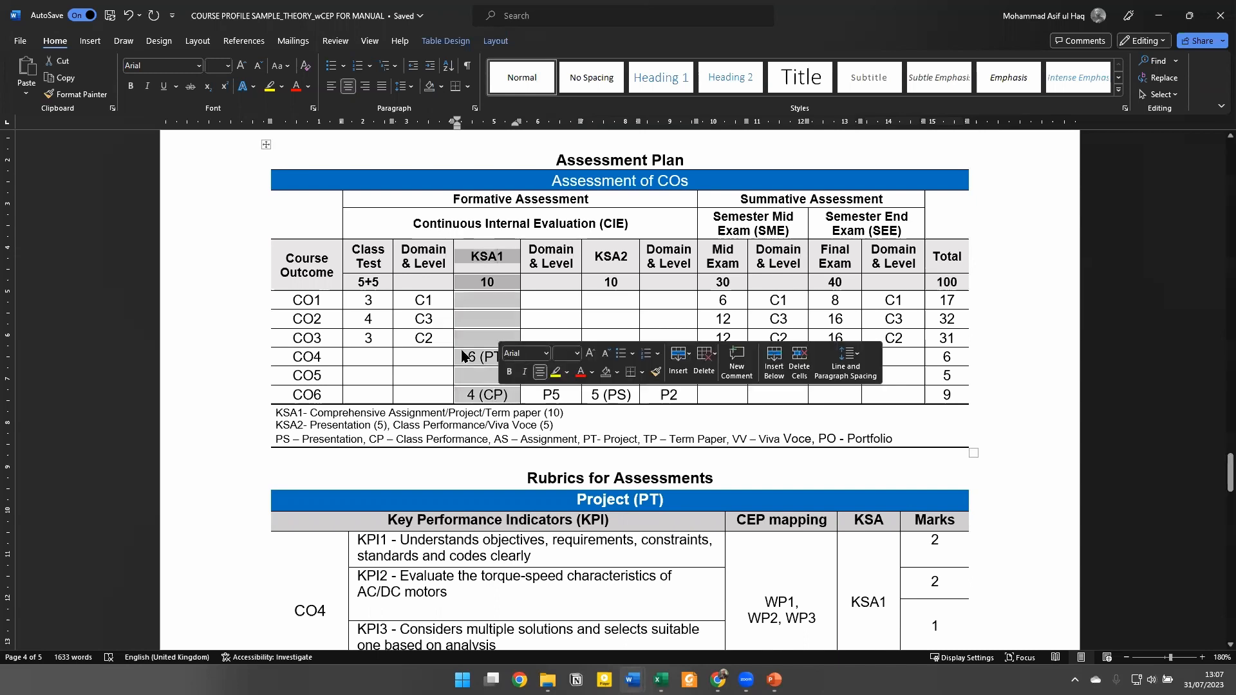
click(509, 357)
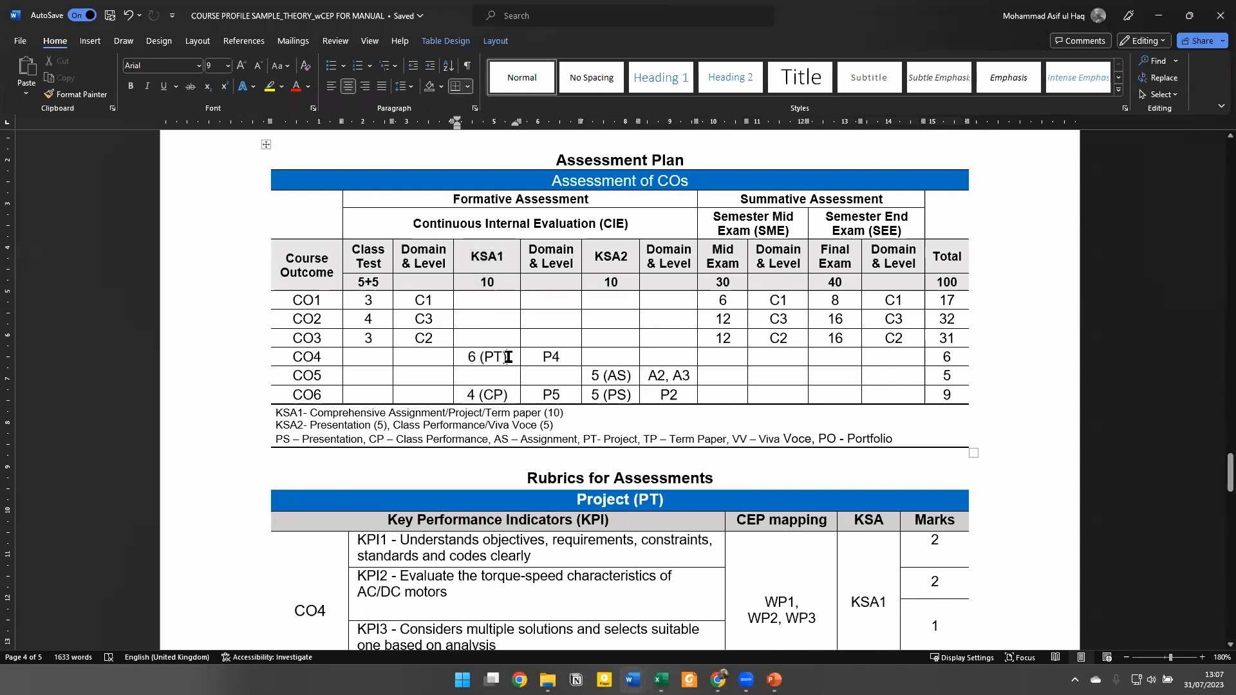
mouse_move(508, 357)
mouse_down()
mouse_move(304, 354)
mouse_move(557, 352)
mouse_up()
click(613, 329)
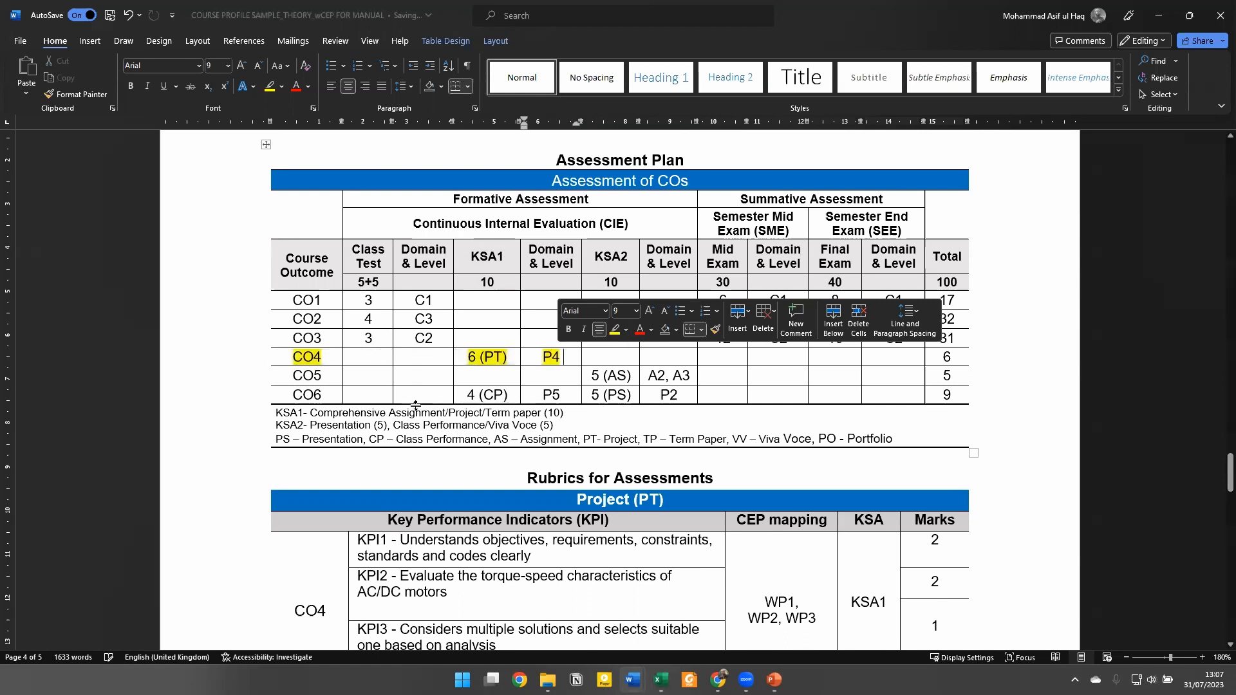
click(427, 358)
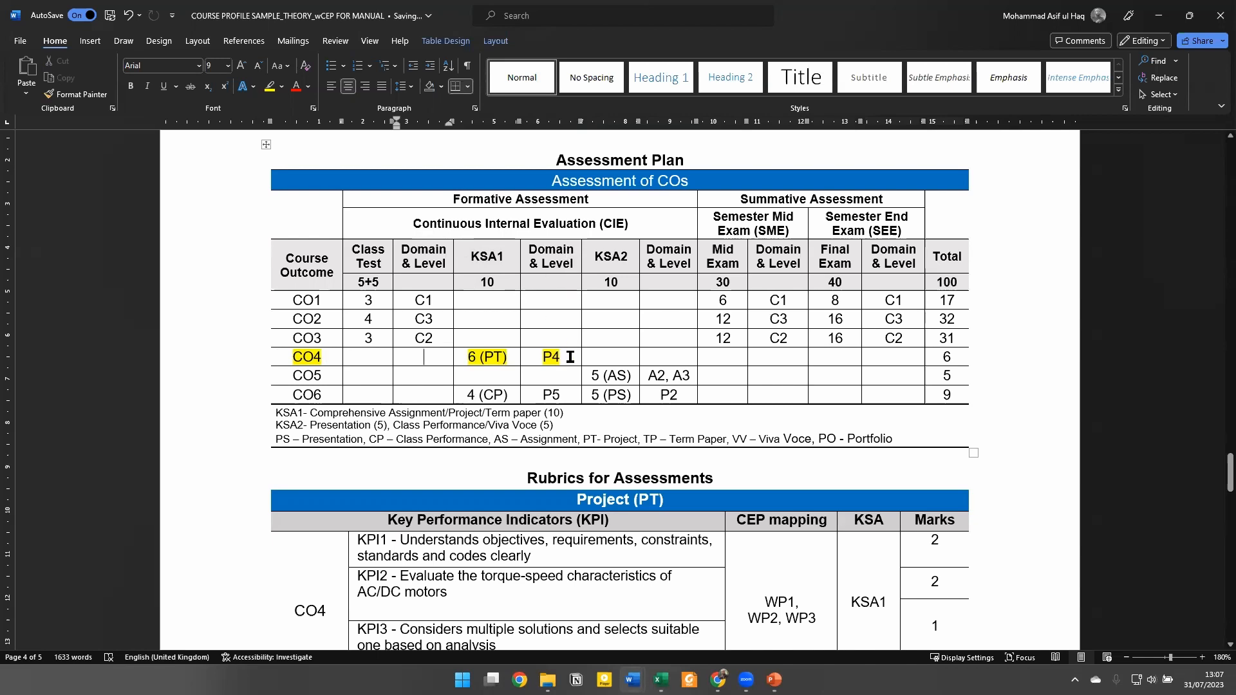
Return to the OBAP Theory workbook in Excel and map Rubric 1 on the KSA1 sheet to CO4
key(alt+Tab)
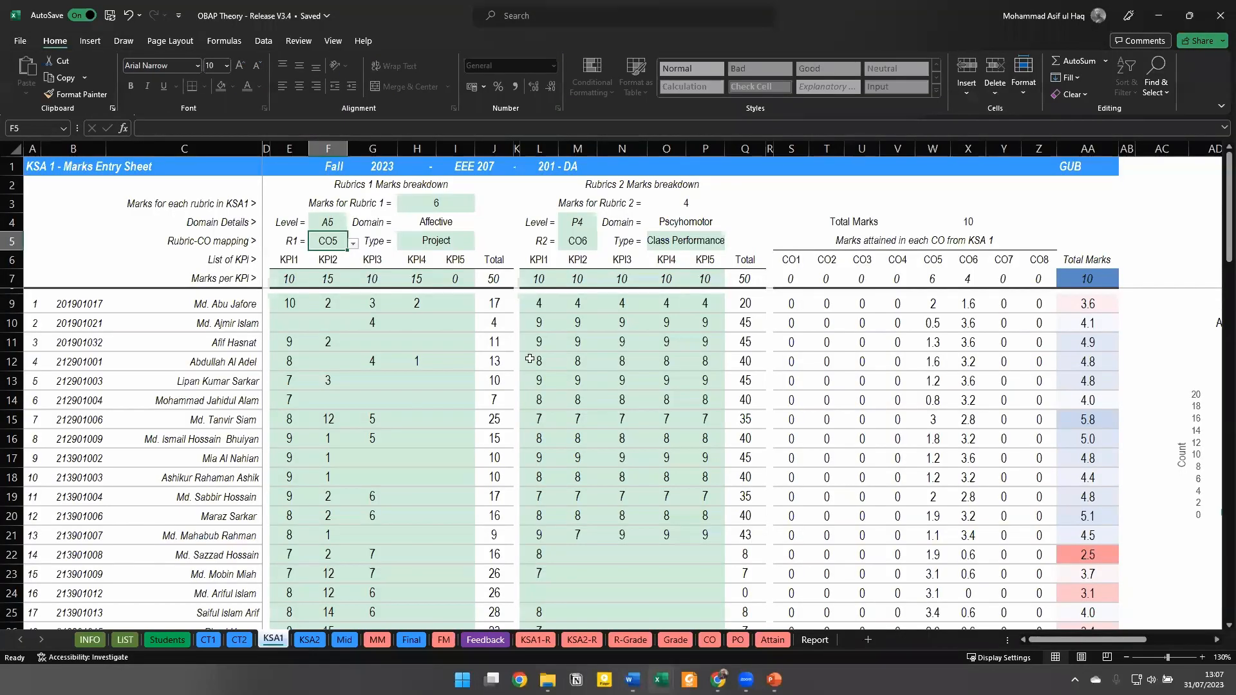
key(alt+Tab)
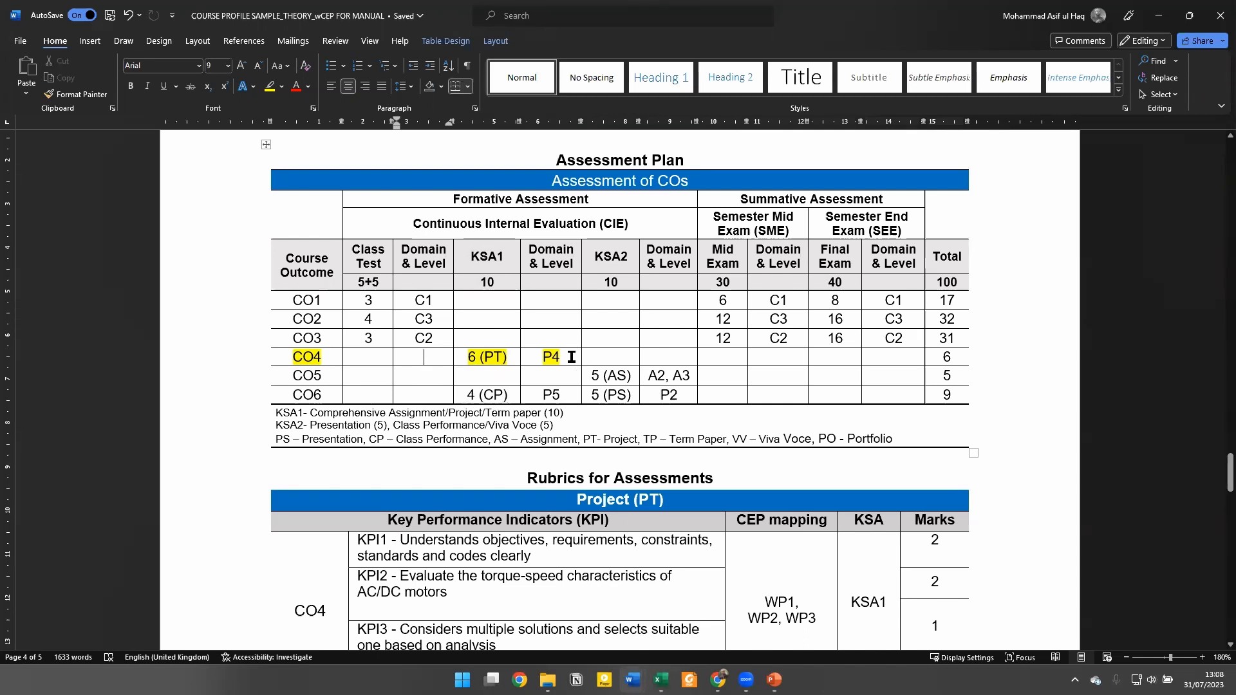
key(alt+Tab)
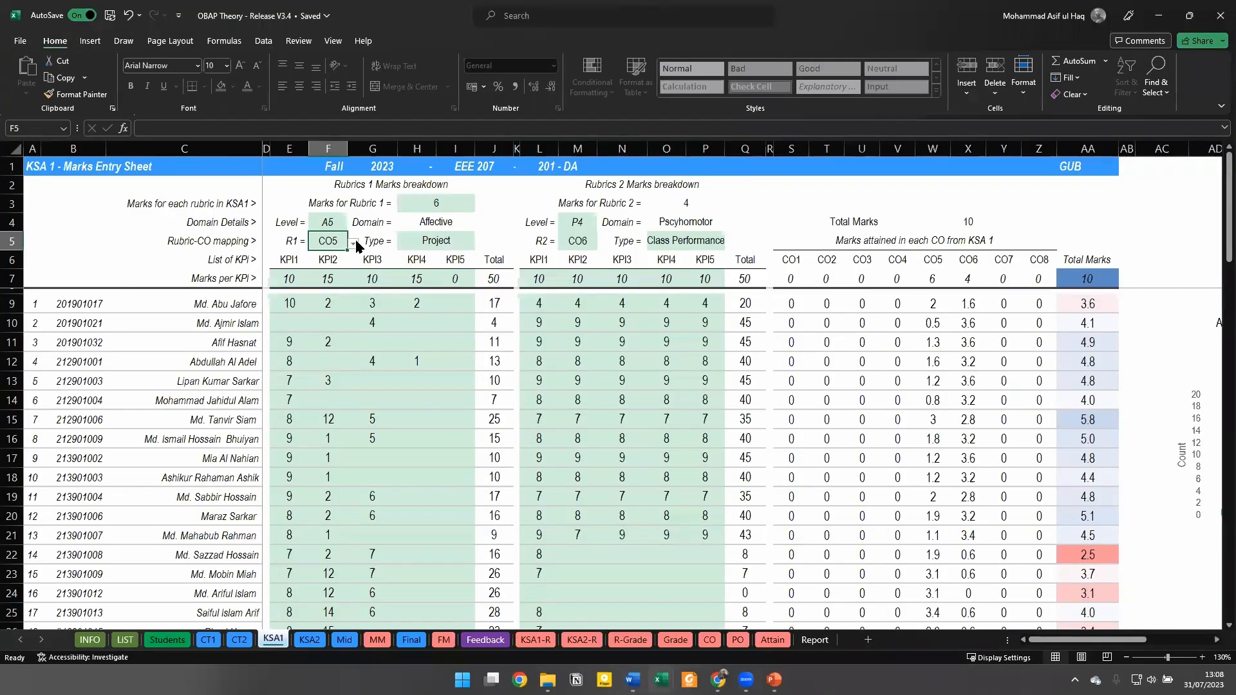
click(353, 244)
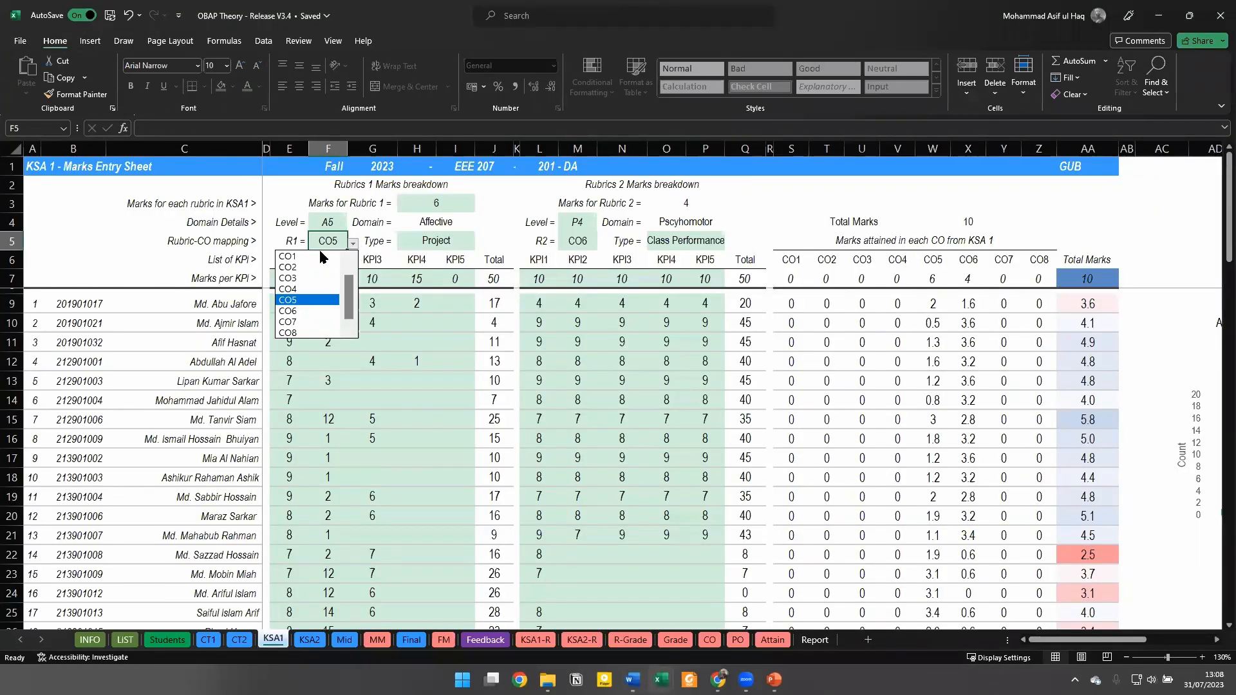
click(309, 288)
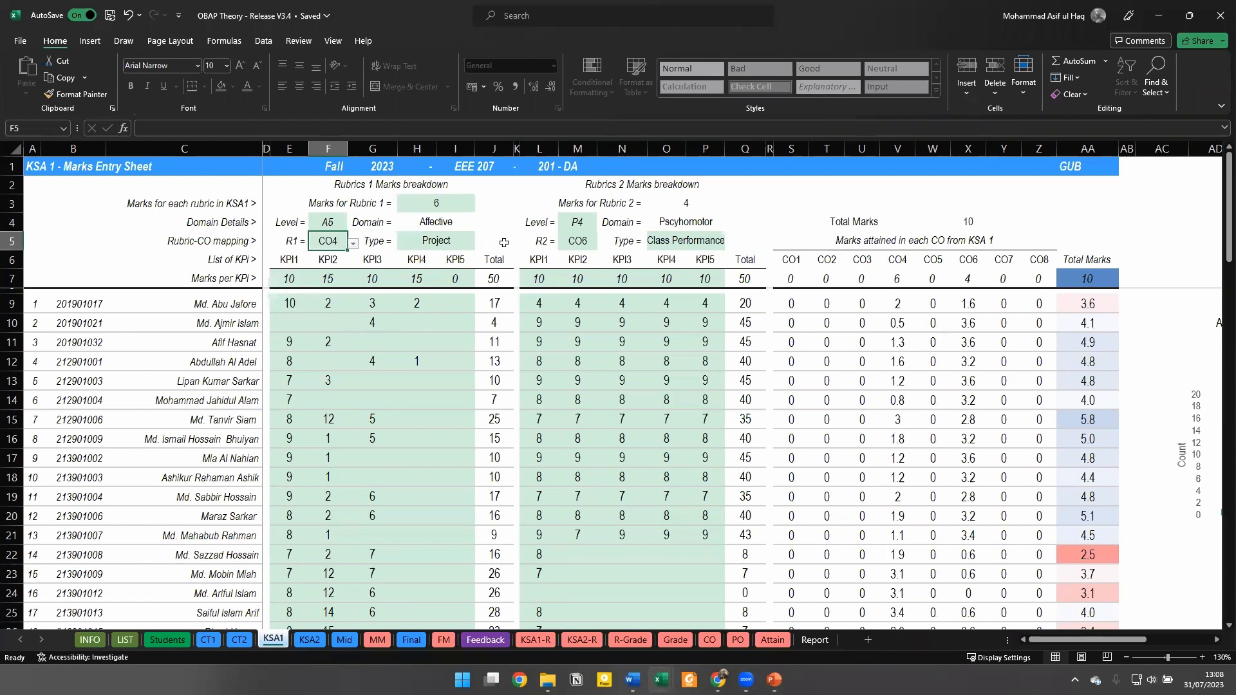
Set Rubric 1's domain level on the KSA1 sheet to P4
click(329, 224)
click(354, 226)
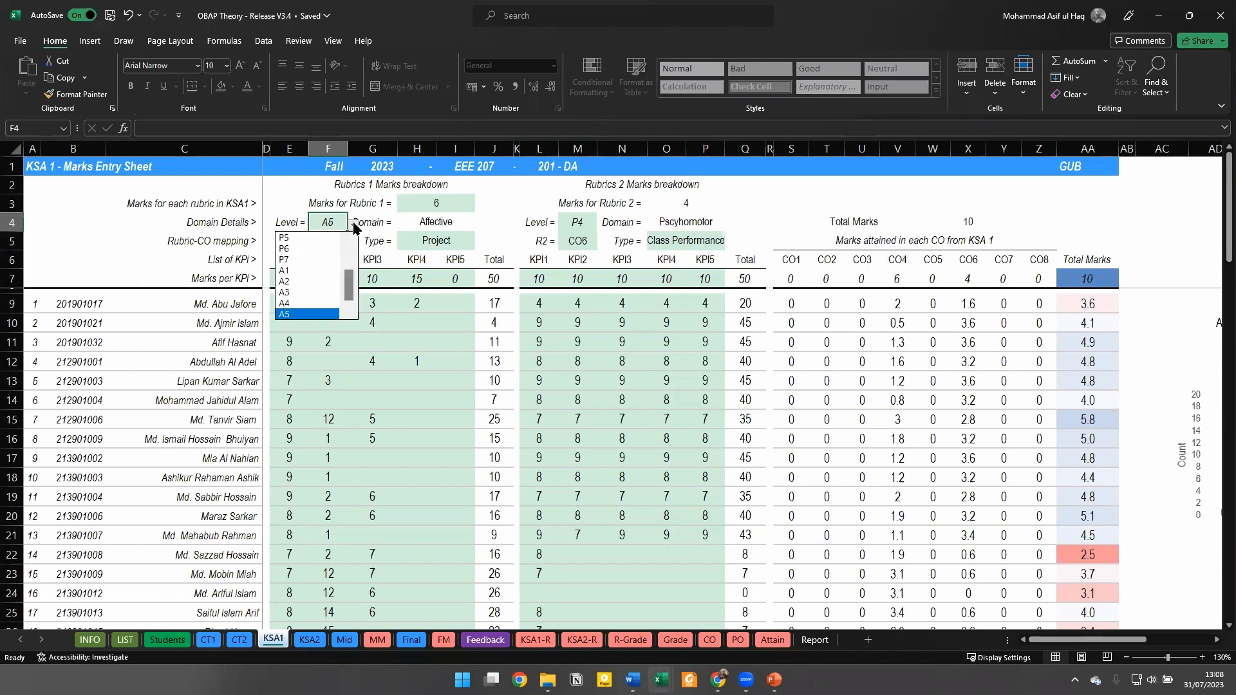
scroll(308, 263, up, 3)
click(308, 261)
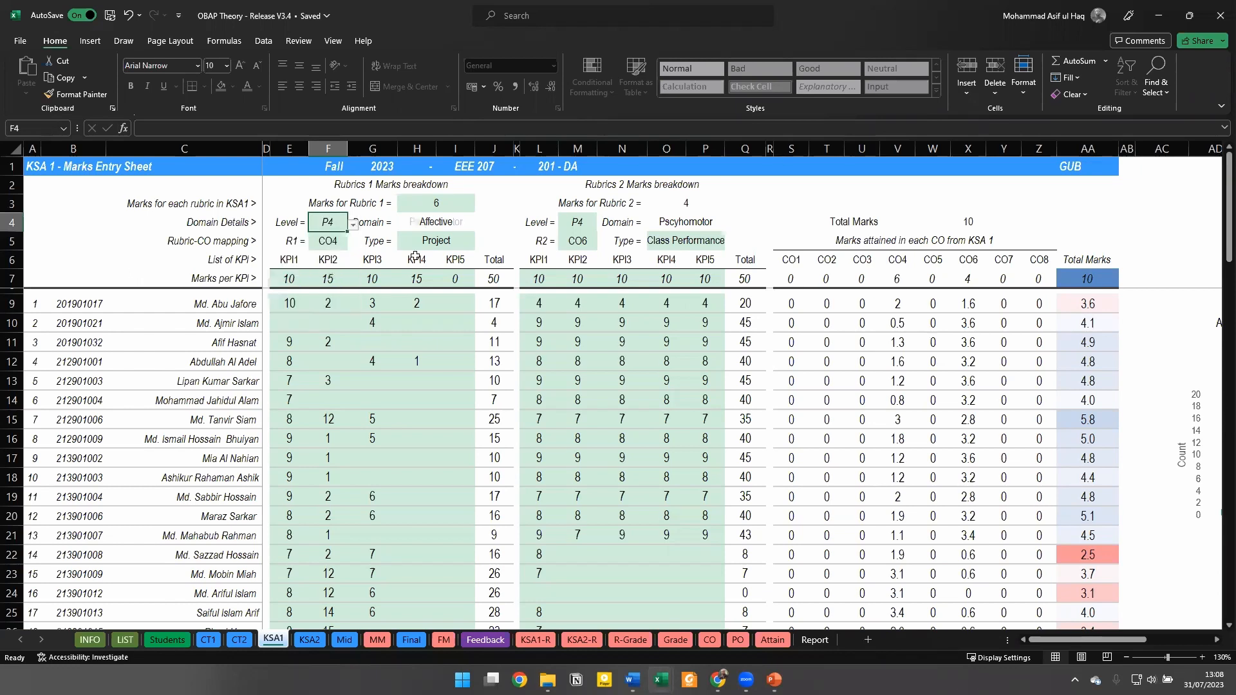
Go to the course profile in Word and highlight CO6 with its KSA1 mark and domain level in yellow
key(alt+Tab)
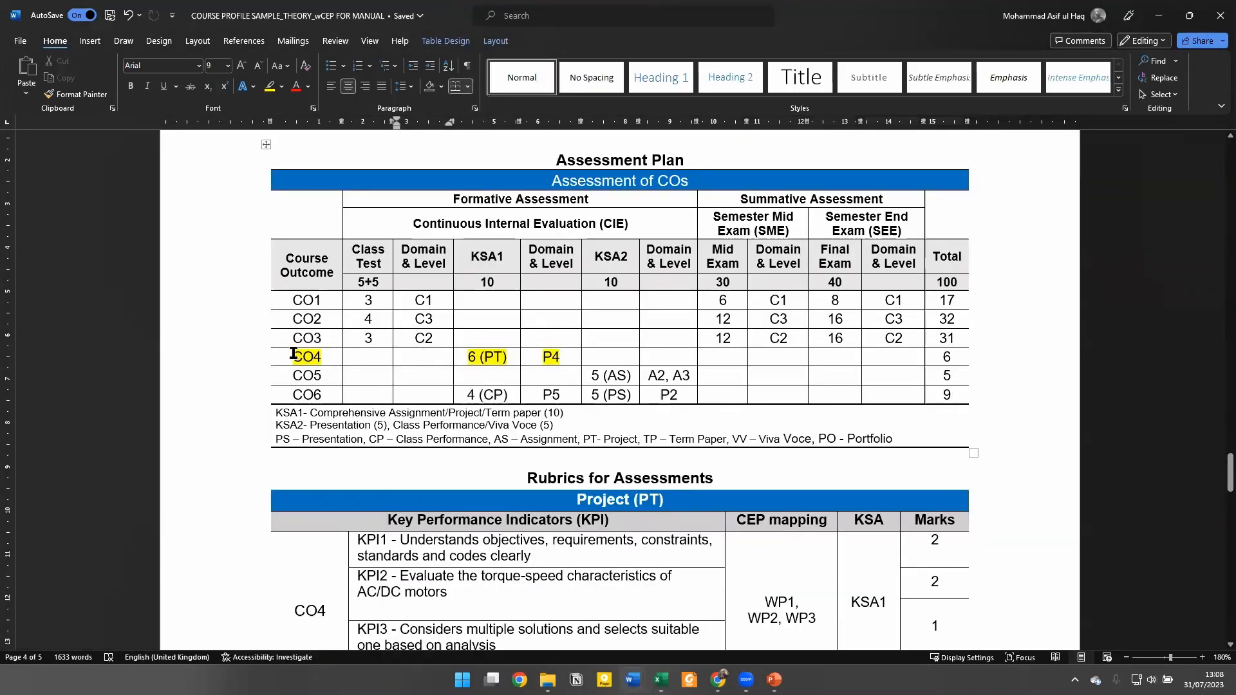
drag(334, 355, 578, 358)
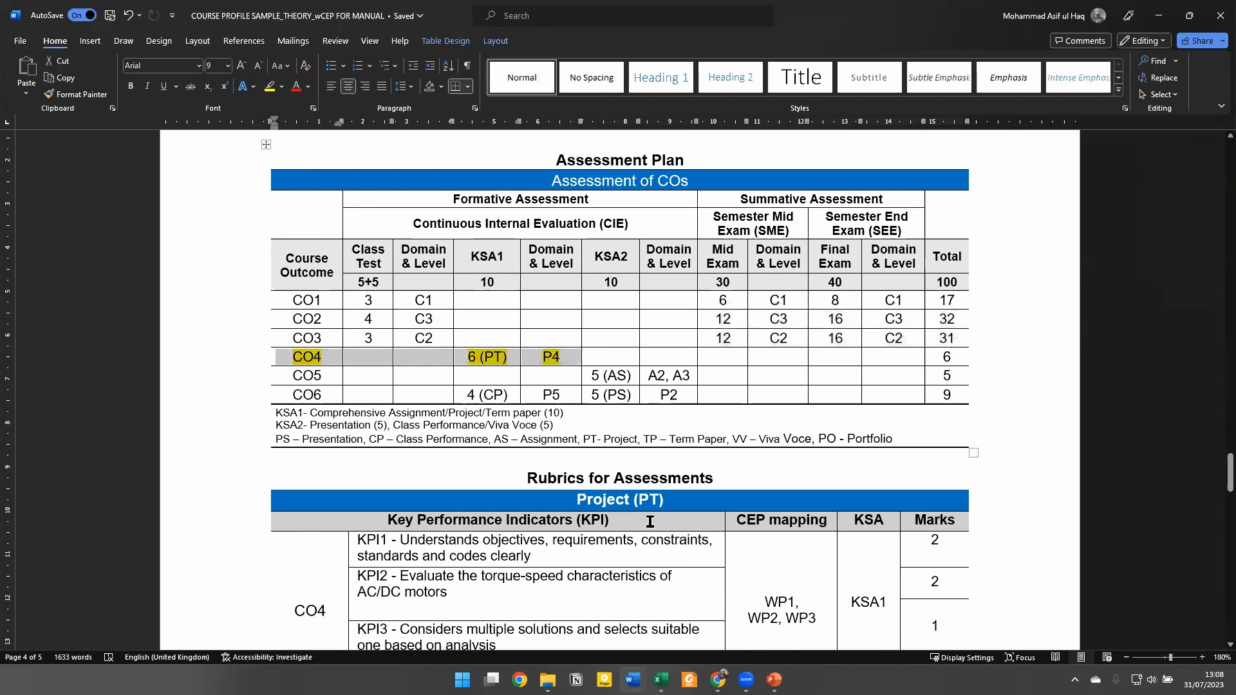
click(441, 382)
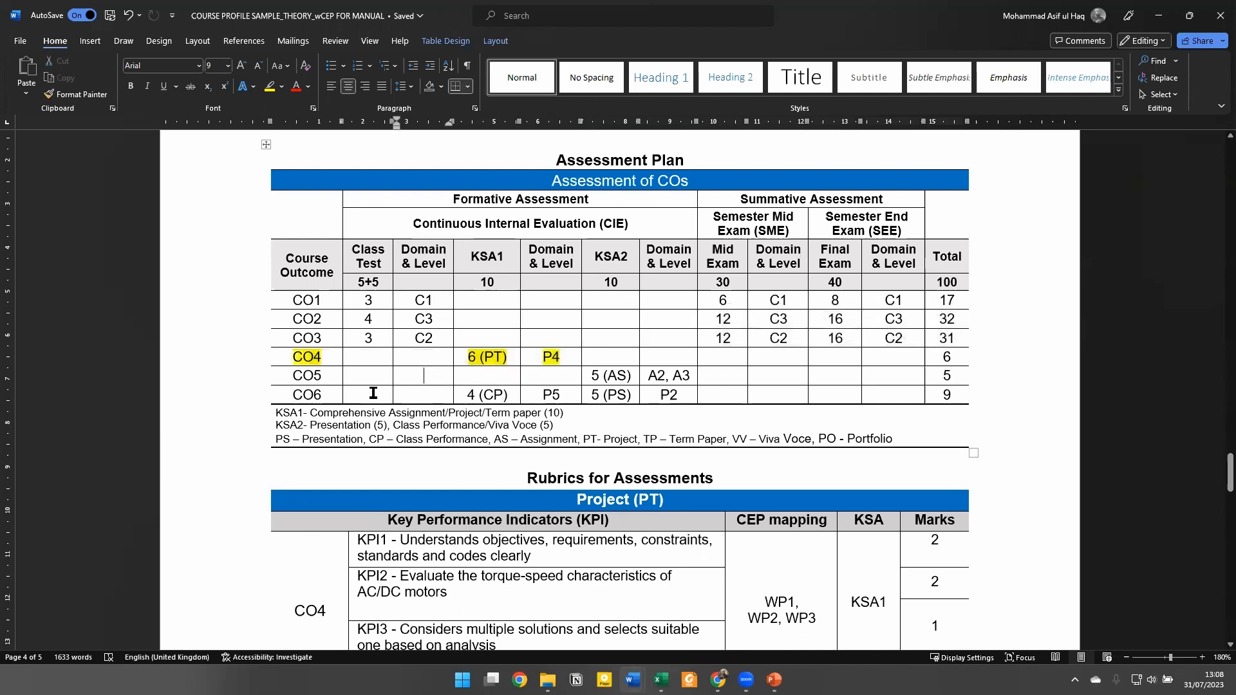
drag(293, 394, 552, 394)
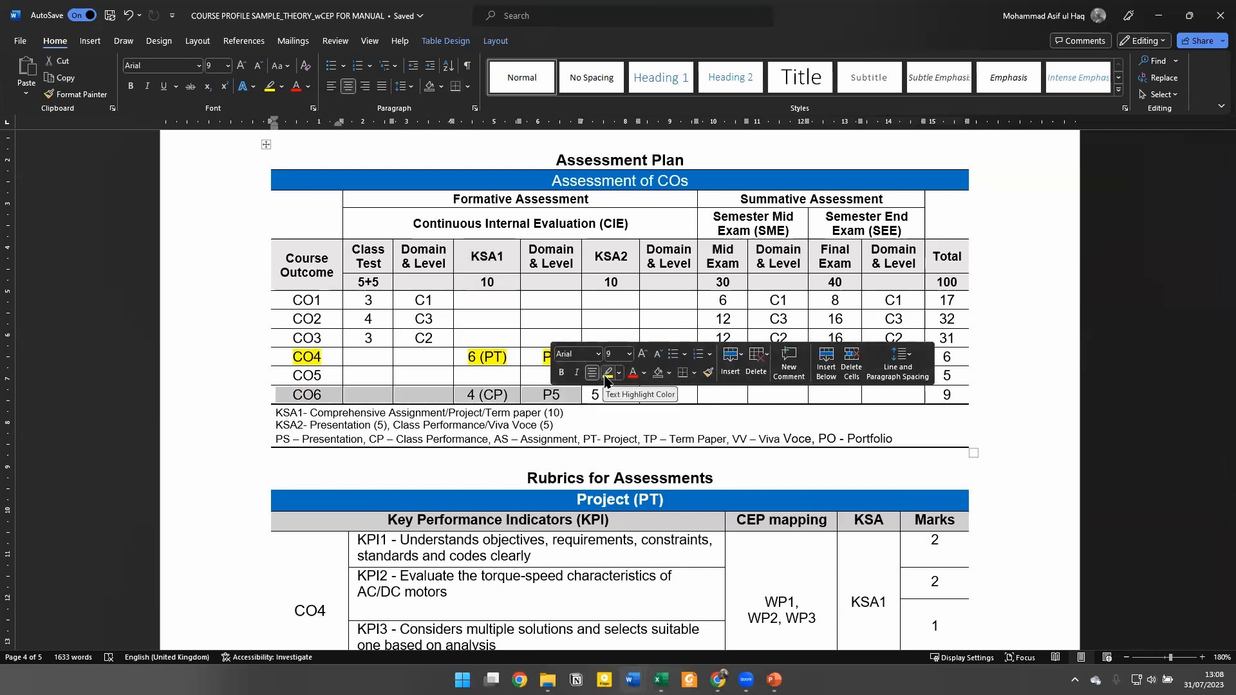
click(610, 378)
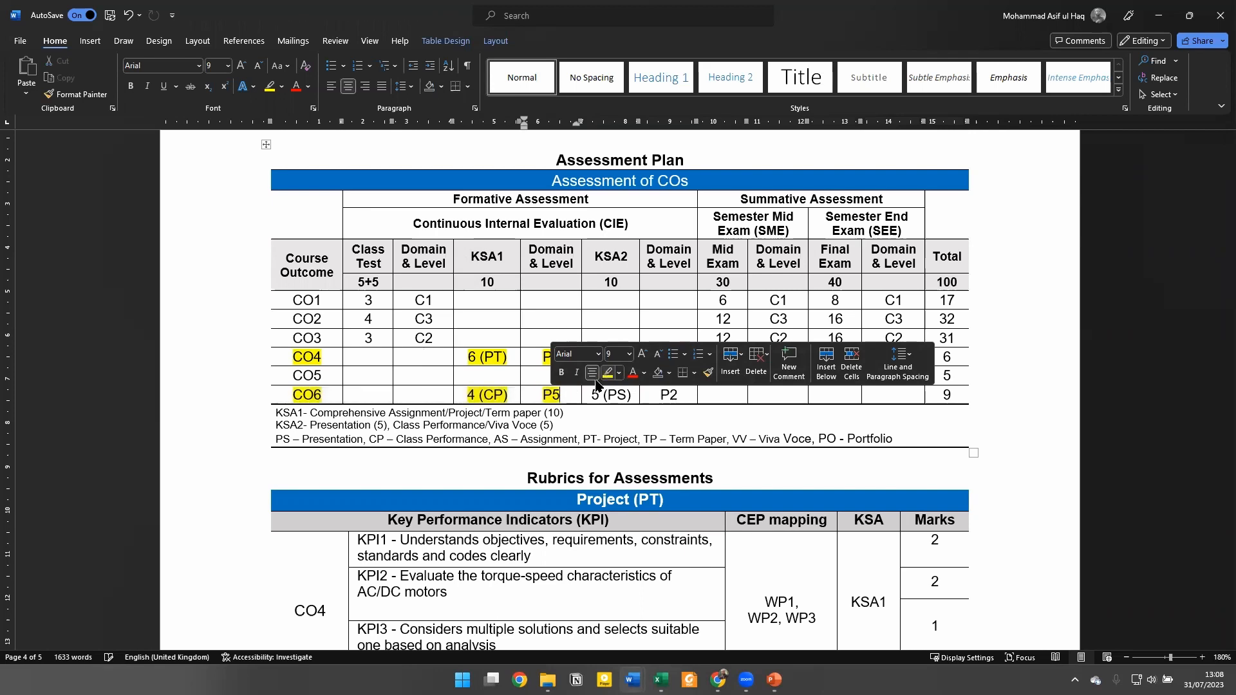
click(410, 413)
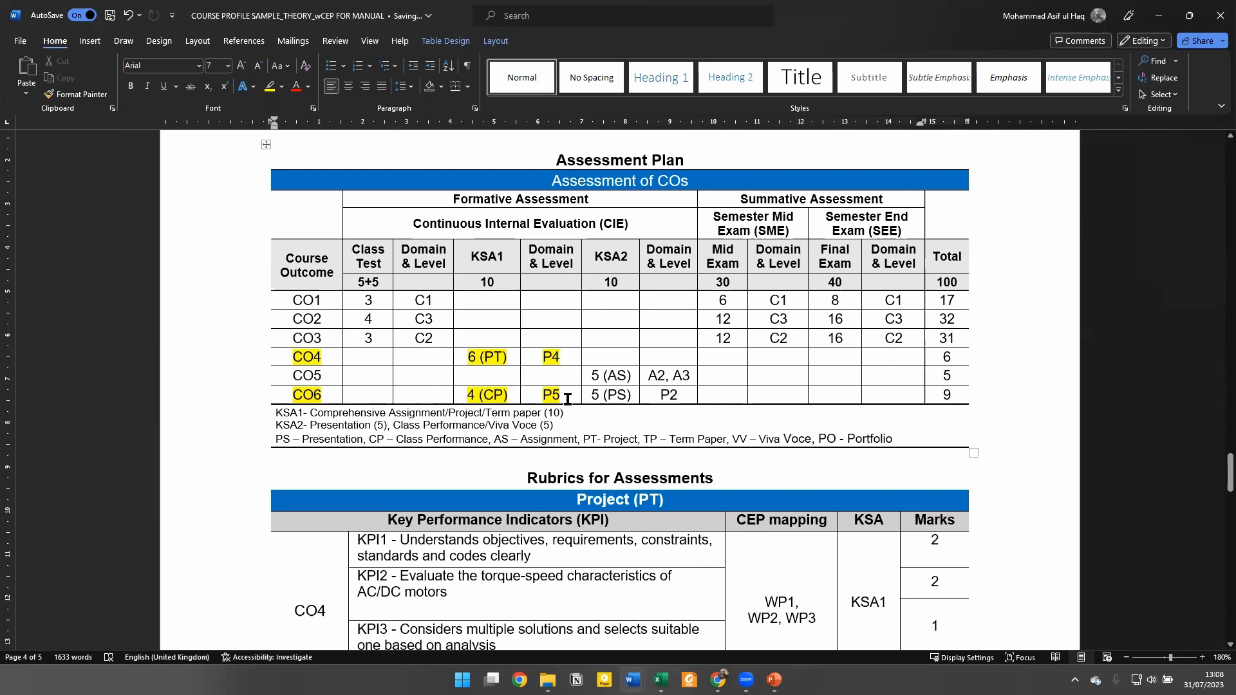
Switch to the OBAP Theory workbook in Excel, map Rubric 2 on the KSA1 sheet to CO6 and set its level to P5
key(alt+Tab)
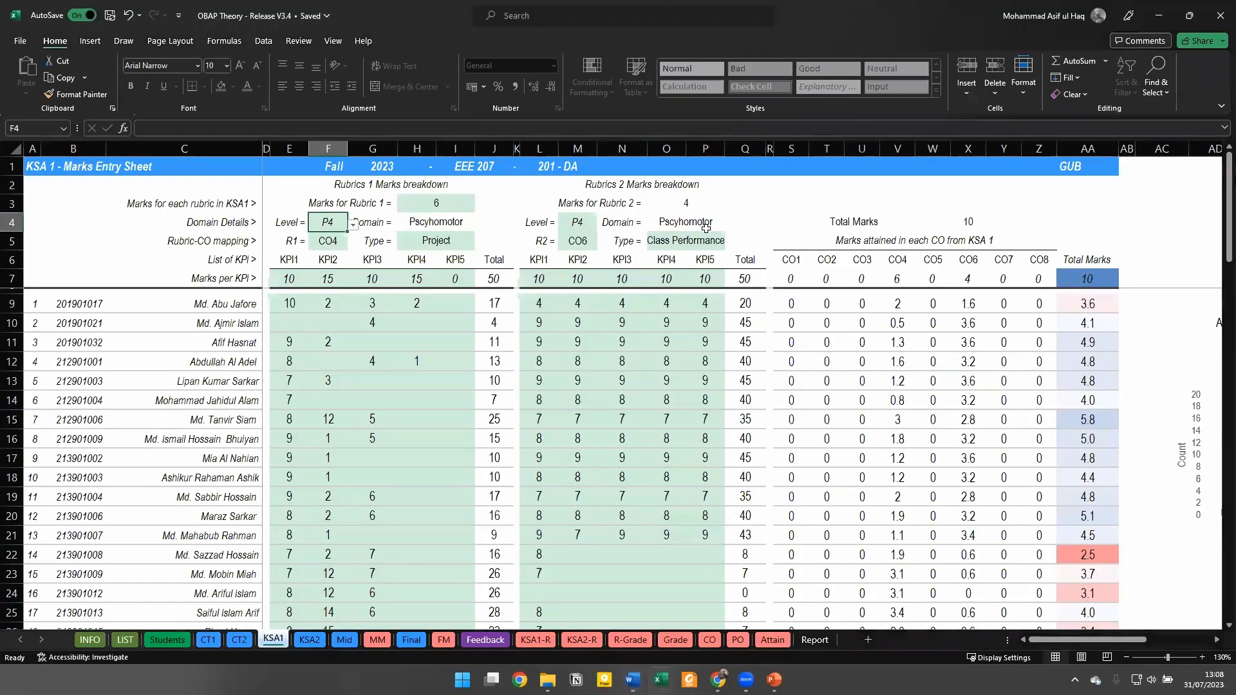
click(709, 241)
click(579, 242)
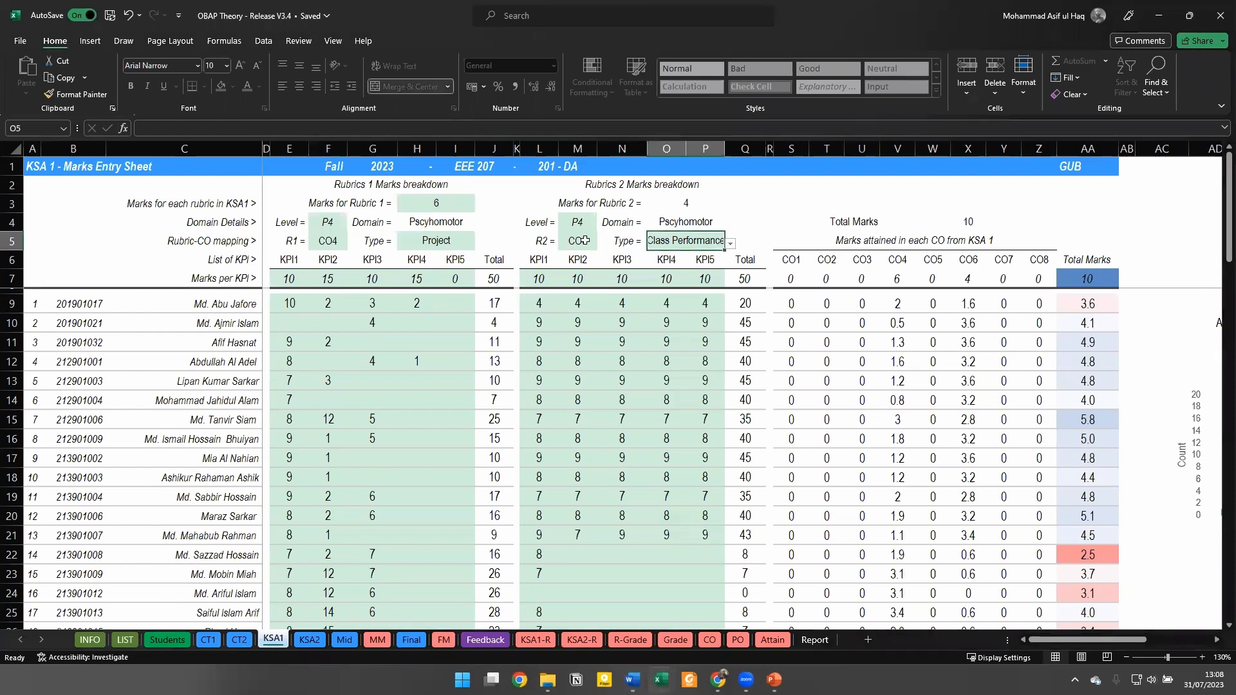
click(607, 247)
click(563, 315)
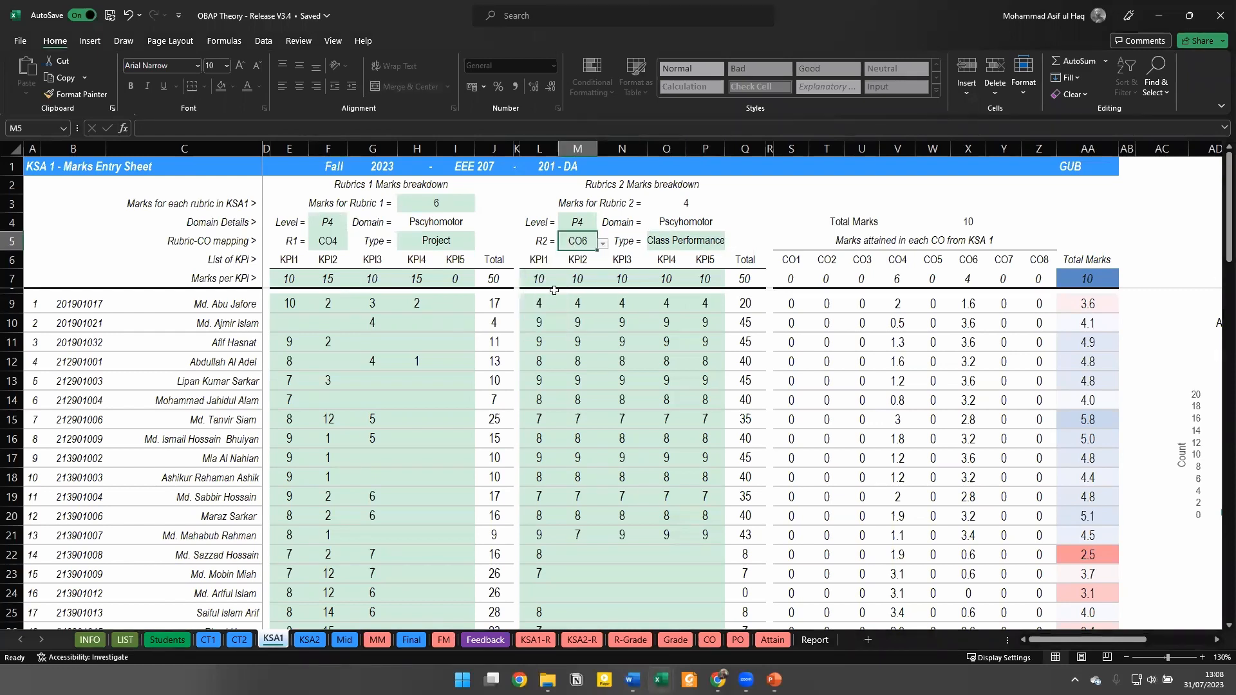
click(594, 220)
click(602, 224)
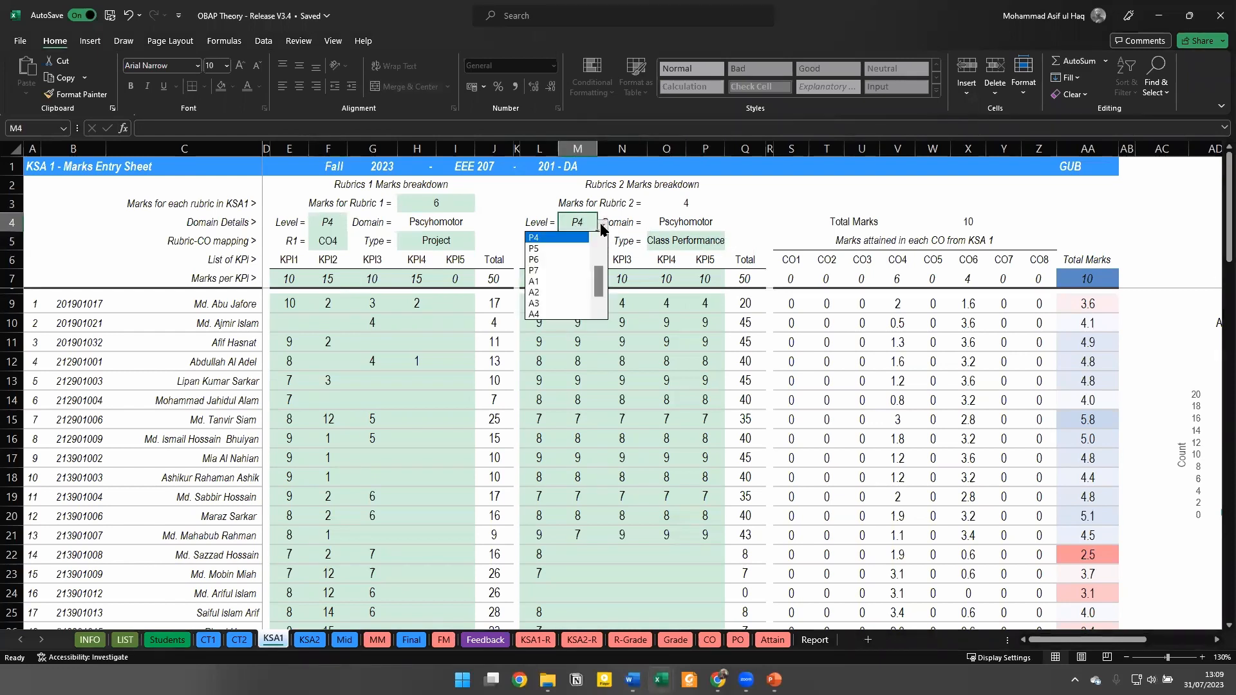
click(557, 249)
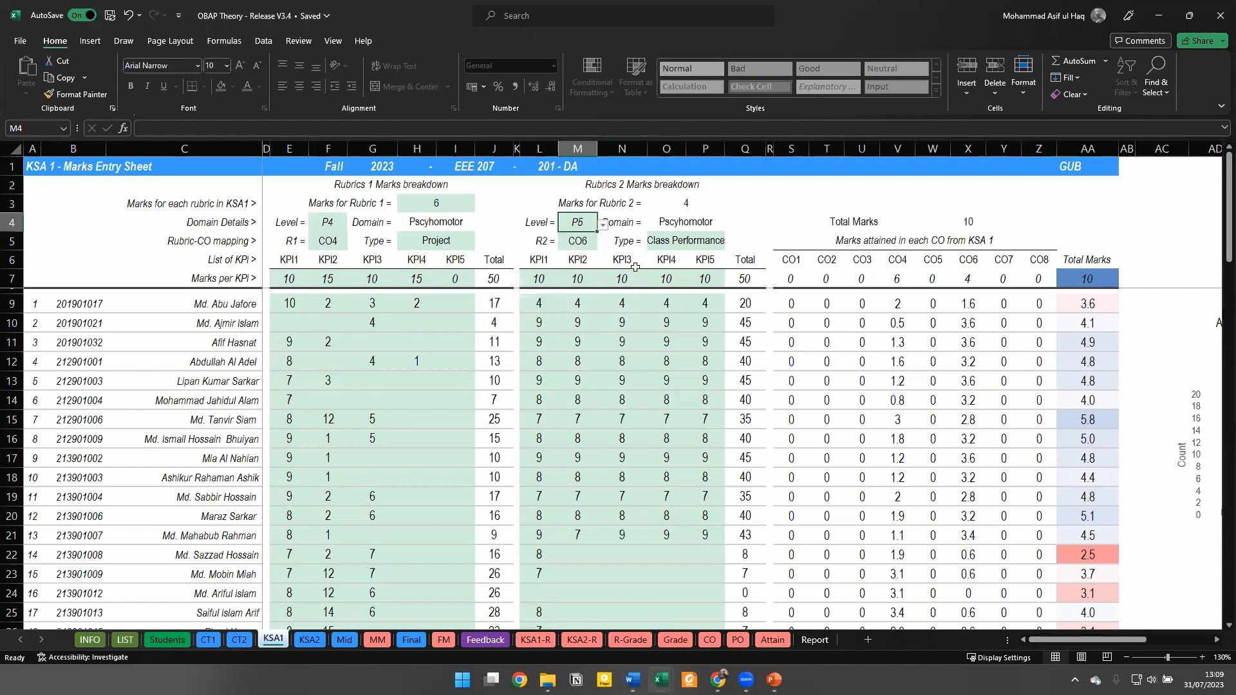
Recheck the KSA1 columns of the Assessment Plan in Word and open the KSA2 marks entry sheet in the Excel workbook
key(alt+Tab)
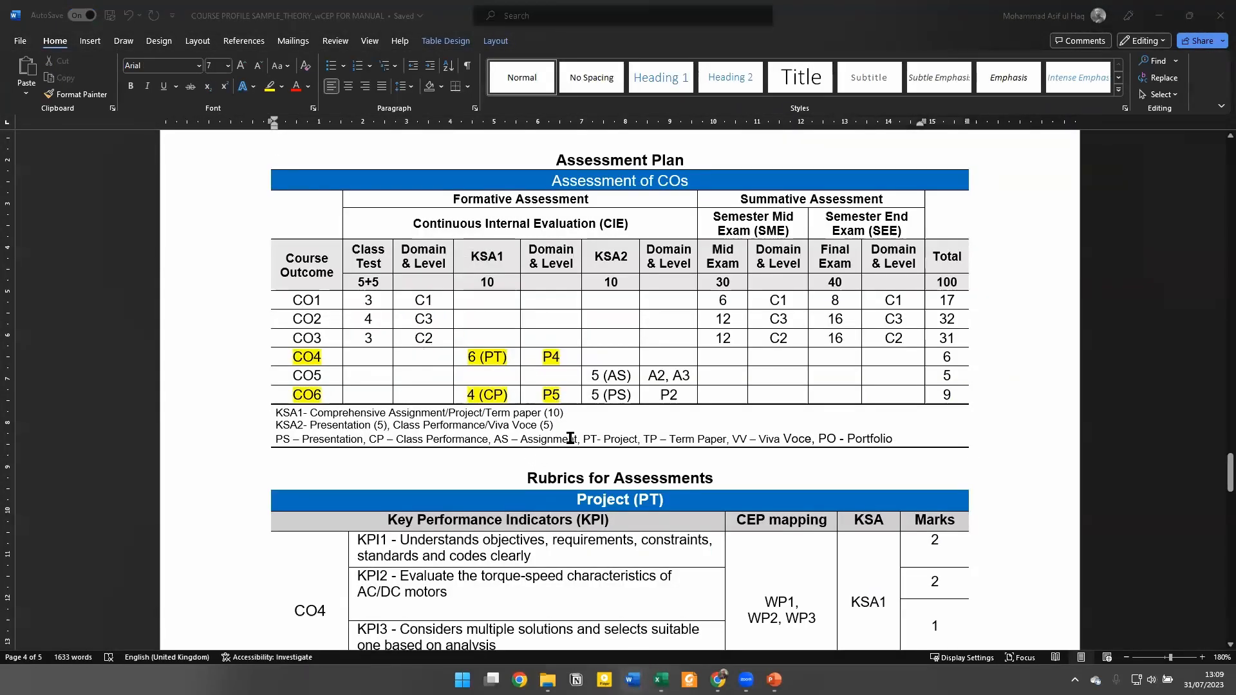
key(alt+Tab)
key(alt+Tab)
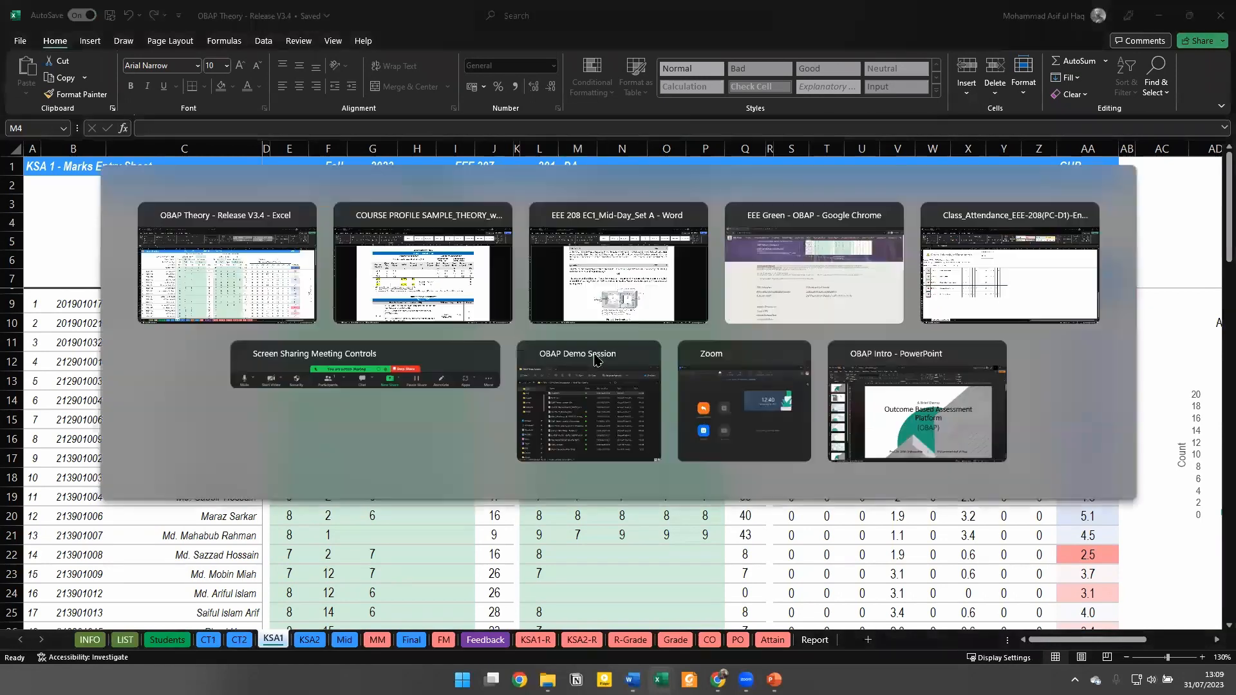
key(alt+Tab)
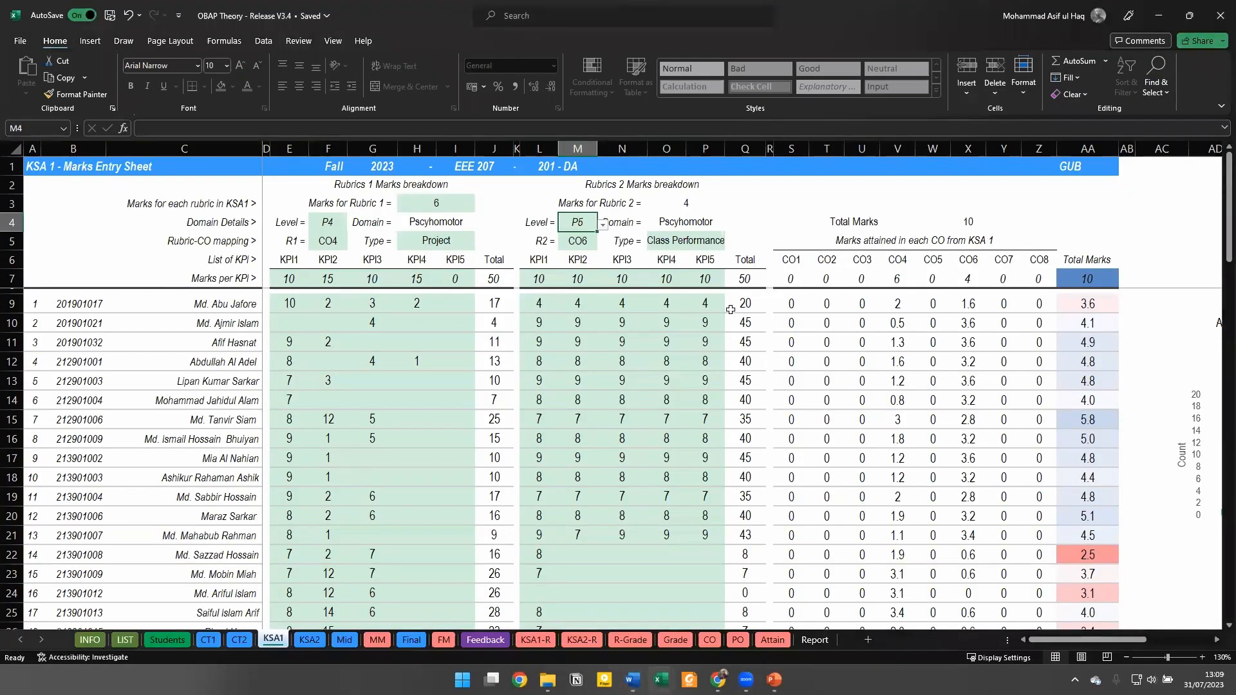
key(alt+Tab)
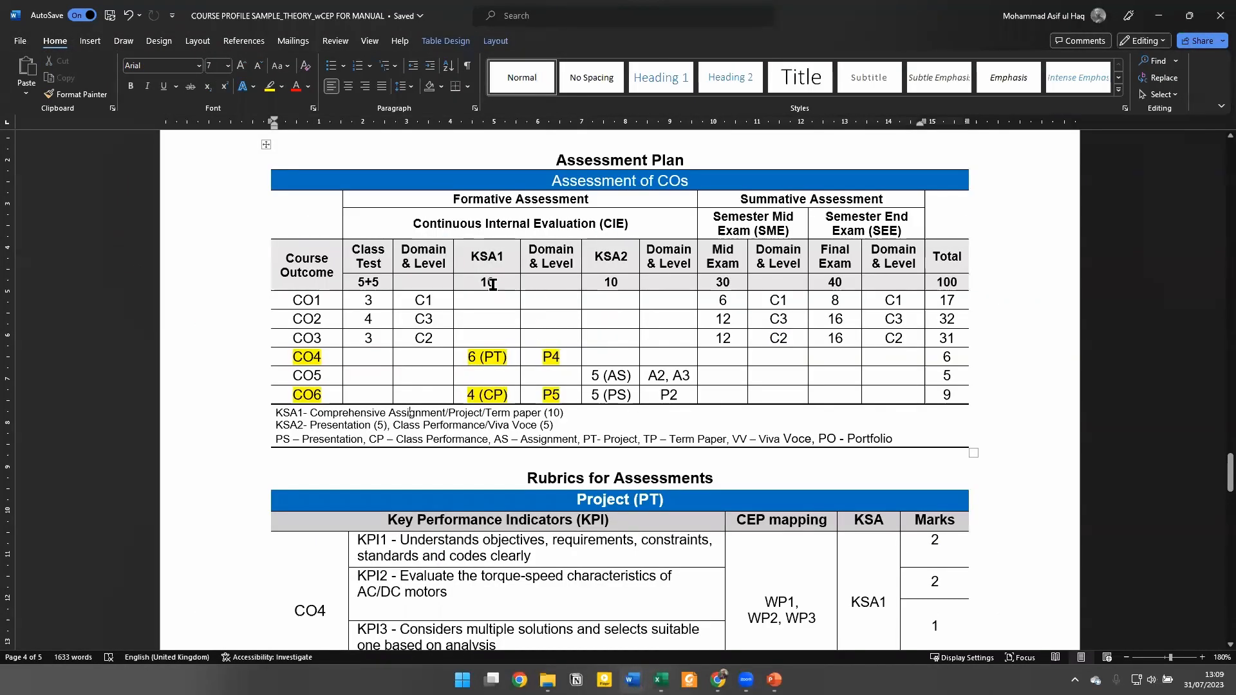
drag(472, 255, 570, 395)
key(alt+Tab)
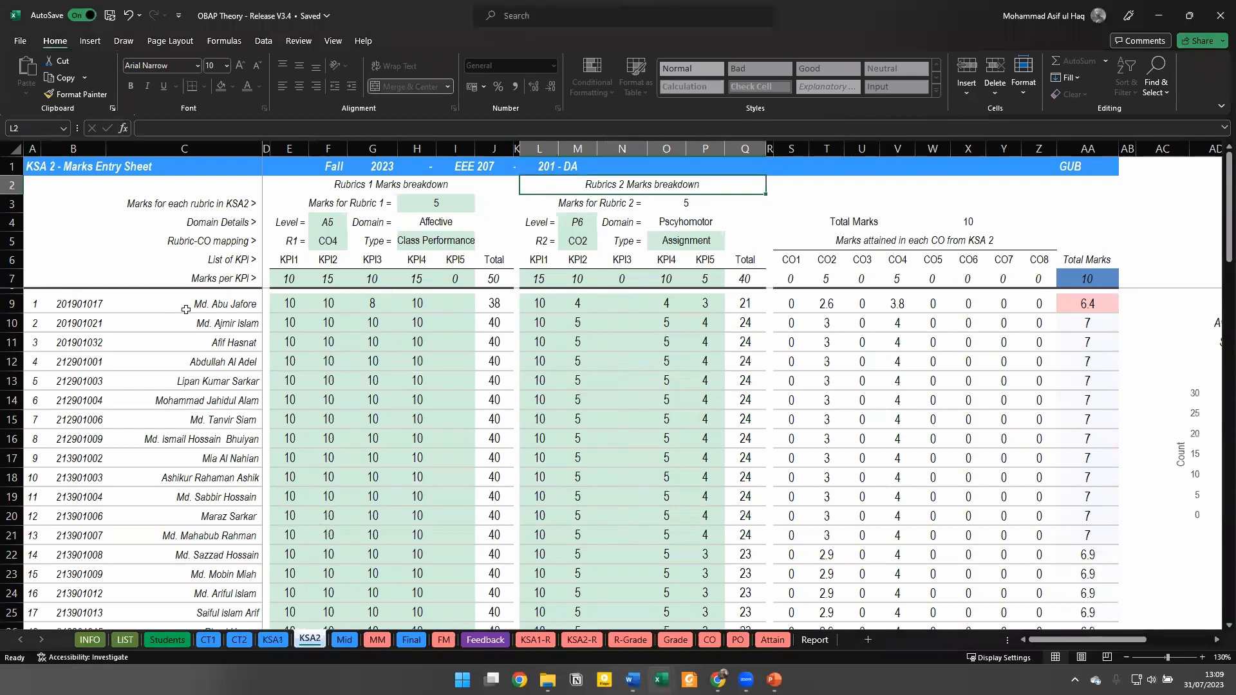
Switch to the course profile in Word and undo the yellow highlighting of the CO4 and CO6 entries for KSA1
key(alt+Tab)
click(597, 256)
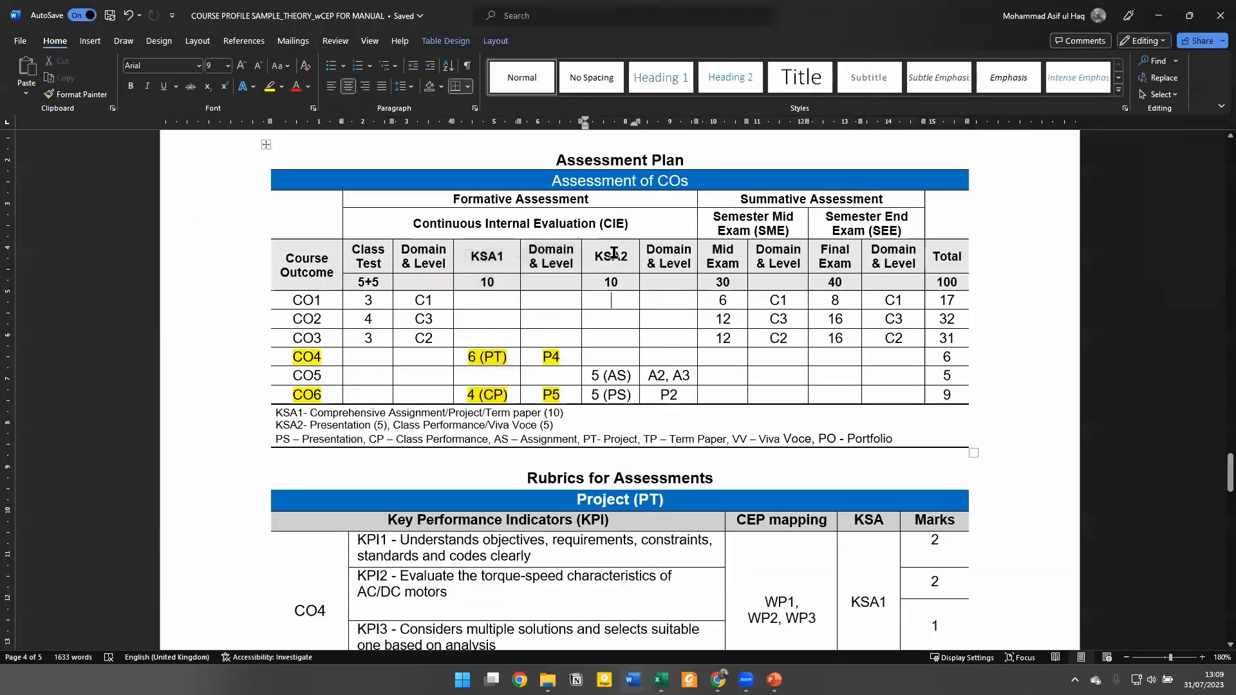
key(ctrl+z)
key(ctrl+z)
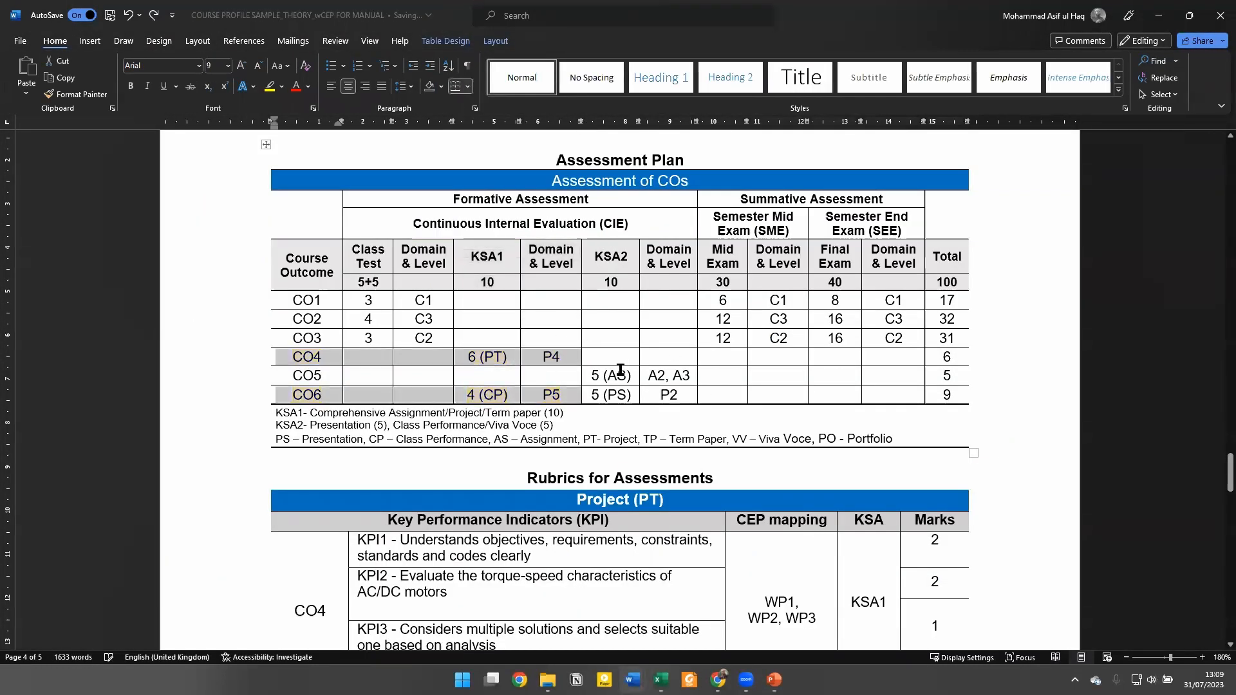
Highlight the KSA2 column and its adjoining Domain & Level column in yellow in the Assessment Plan
click(622, 277)
drag(601, 255, 695, 396)
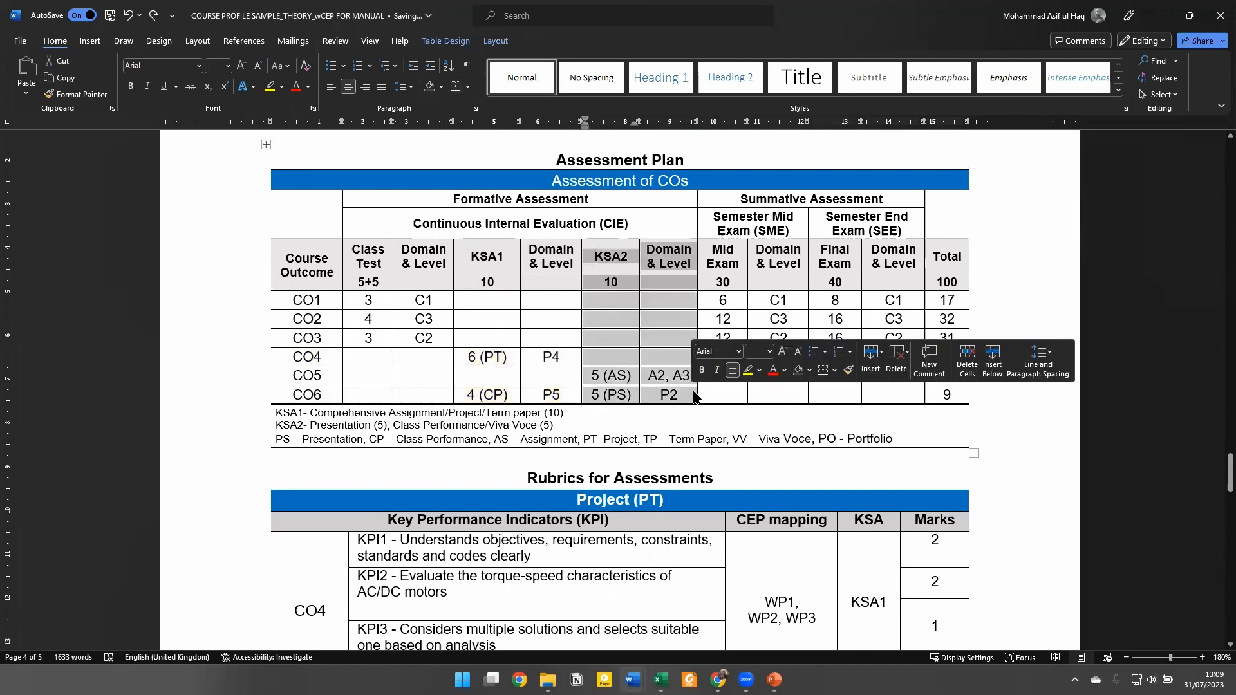
click(748, 371)
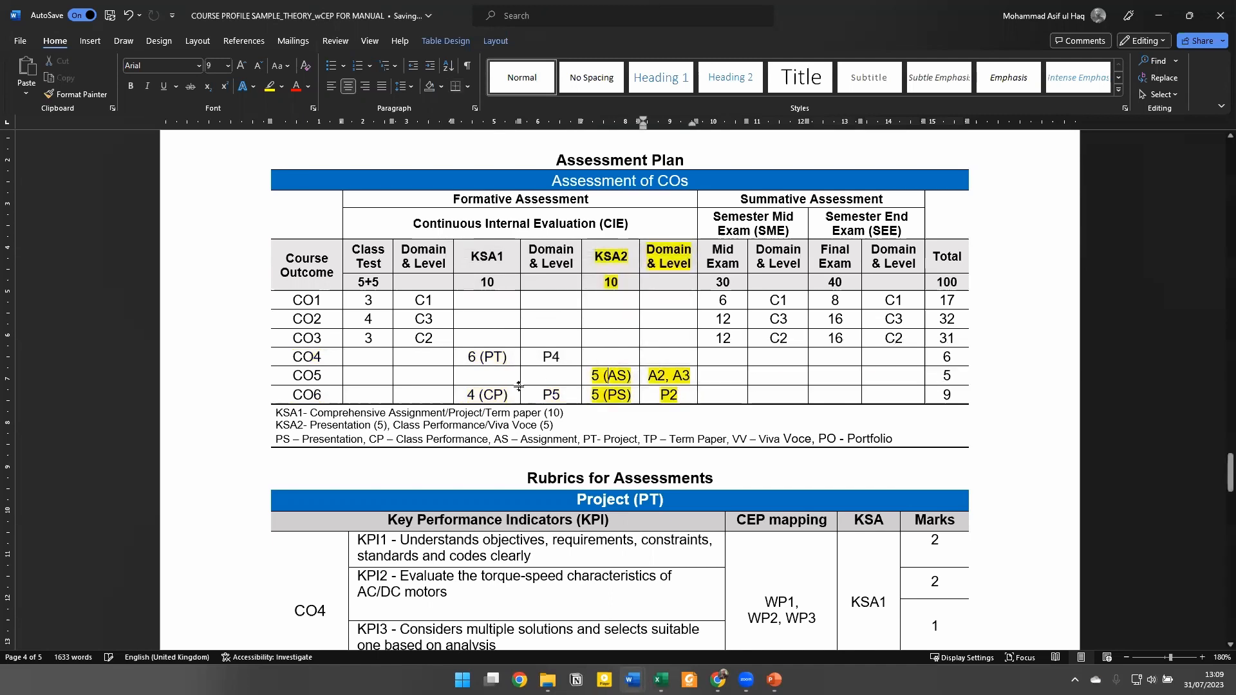
Highlight the full CO5 and CO6 rows of the Assessment Plan in yellow
click(247, 380)
shift+click(250, 398)
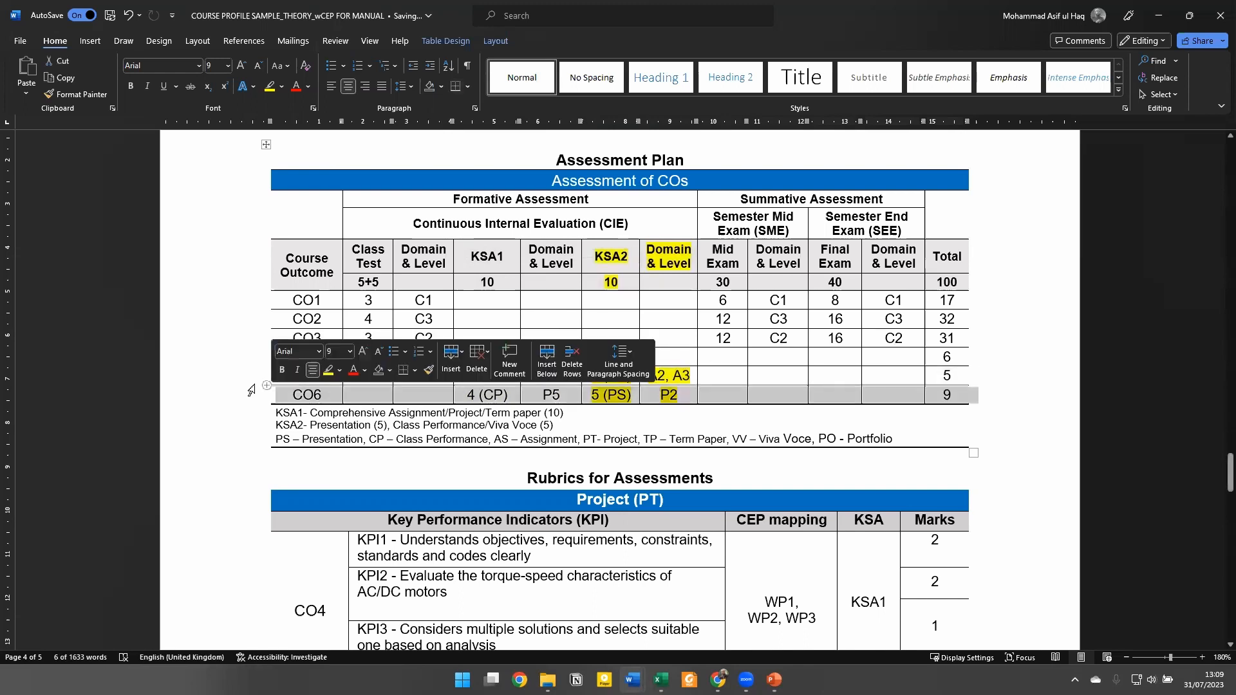
click(329, 373)
click(698, 380)
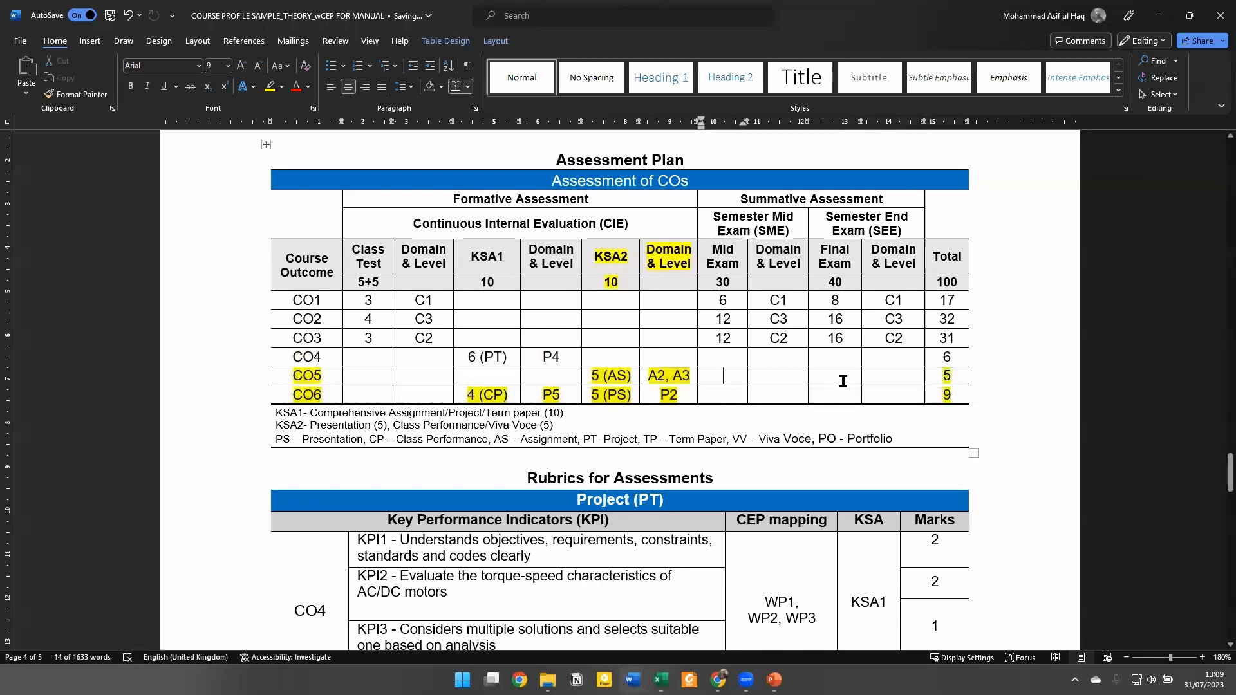
click(630, 282)
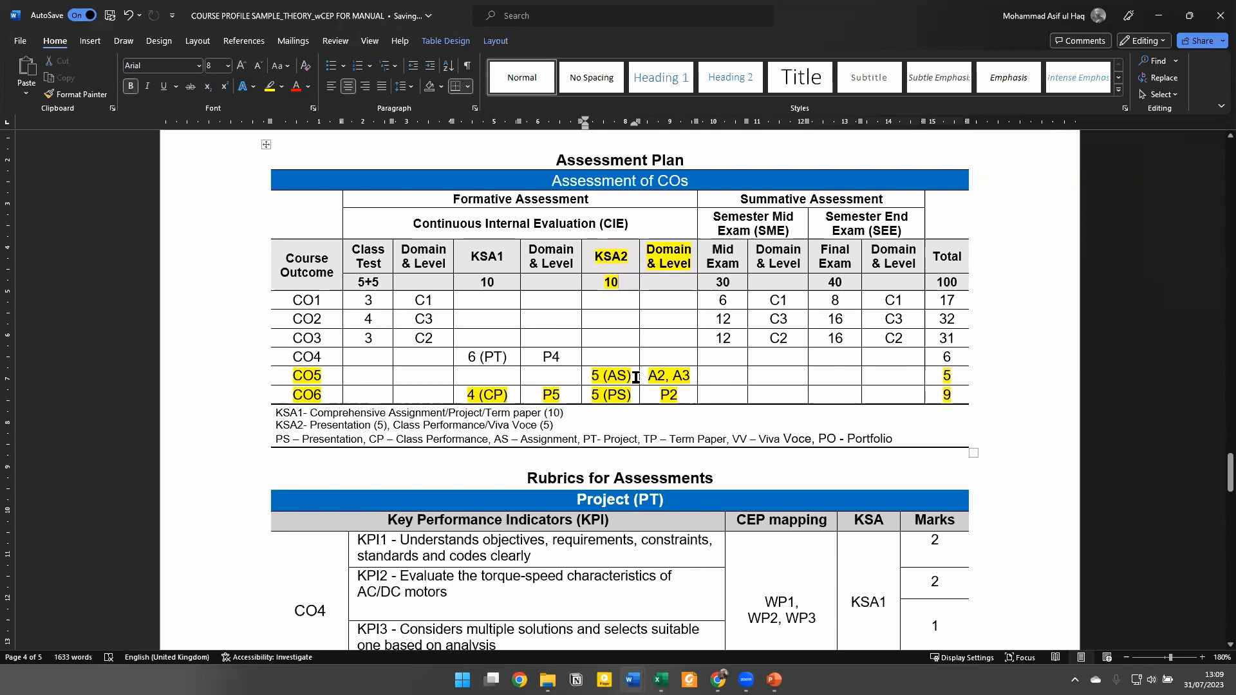
Examine the KSA2 mark entries for CO5 and CO6 and the AS and PS abbreviations in the legend below the Assessment Plan
click(598, 378)
drag(623, 394, 596, 376)
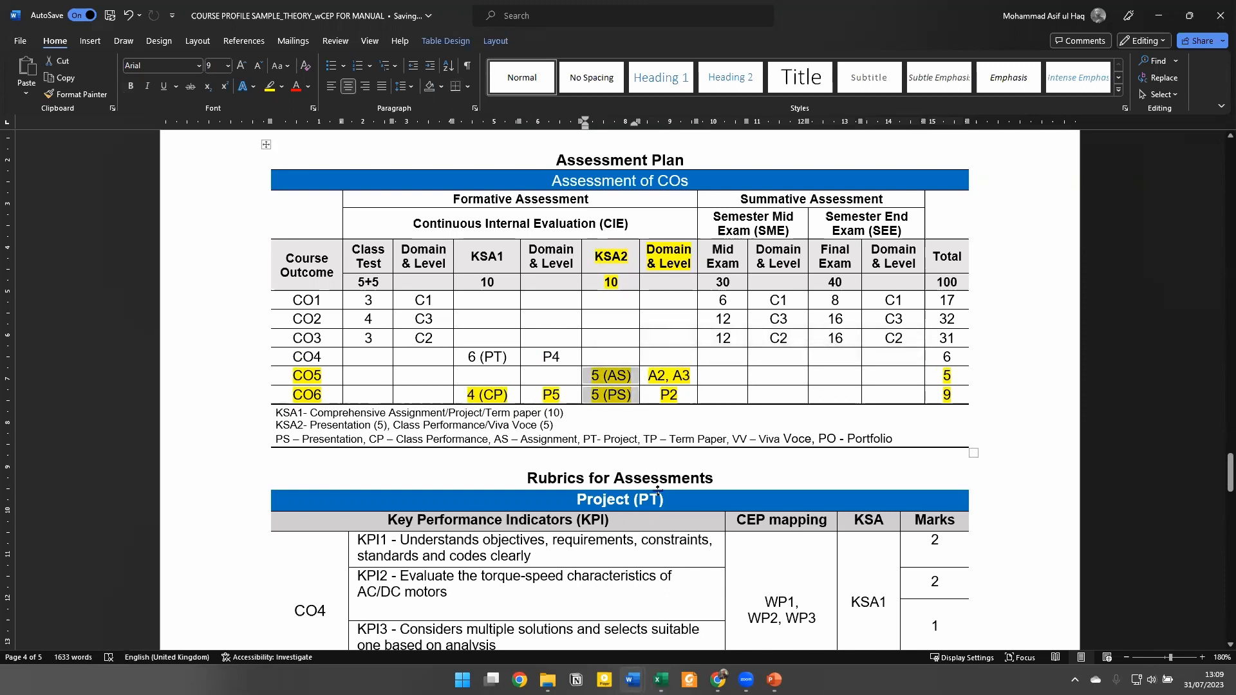
click(498, 440)
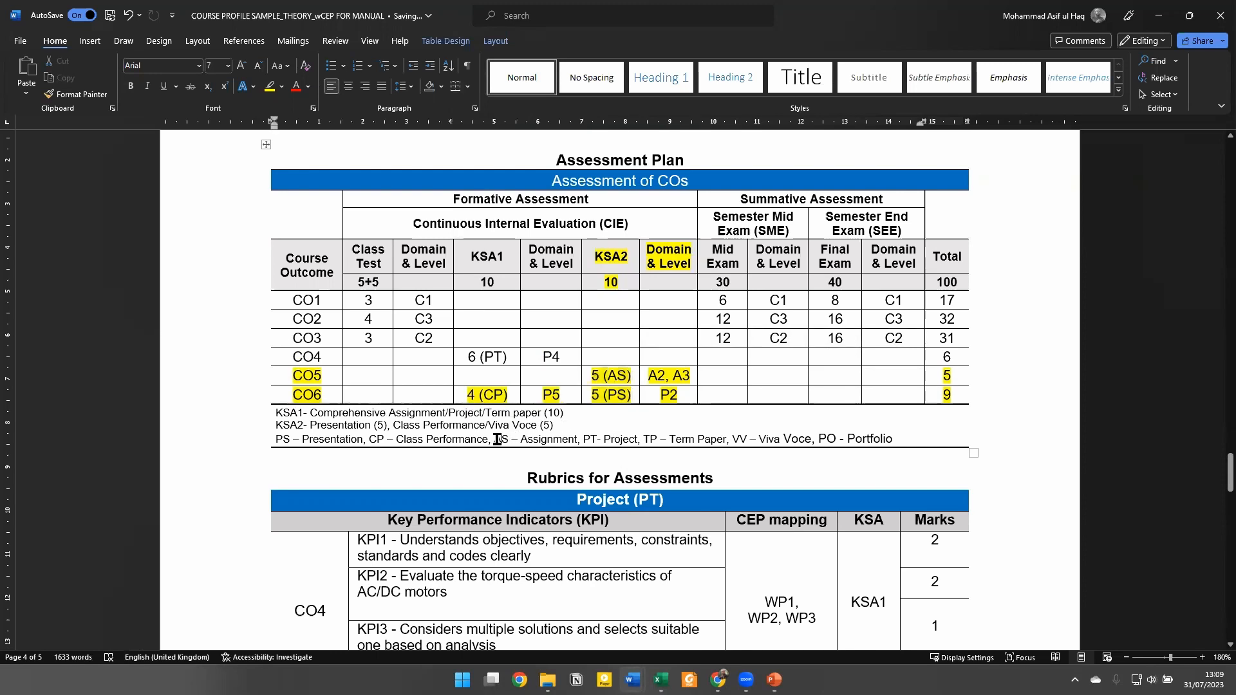
drag(499, 440, 576, 440)
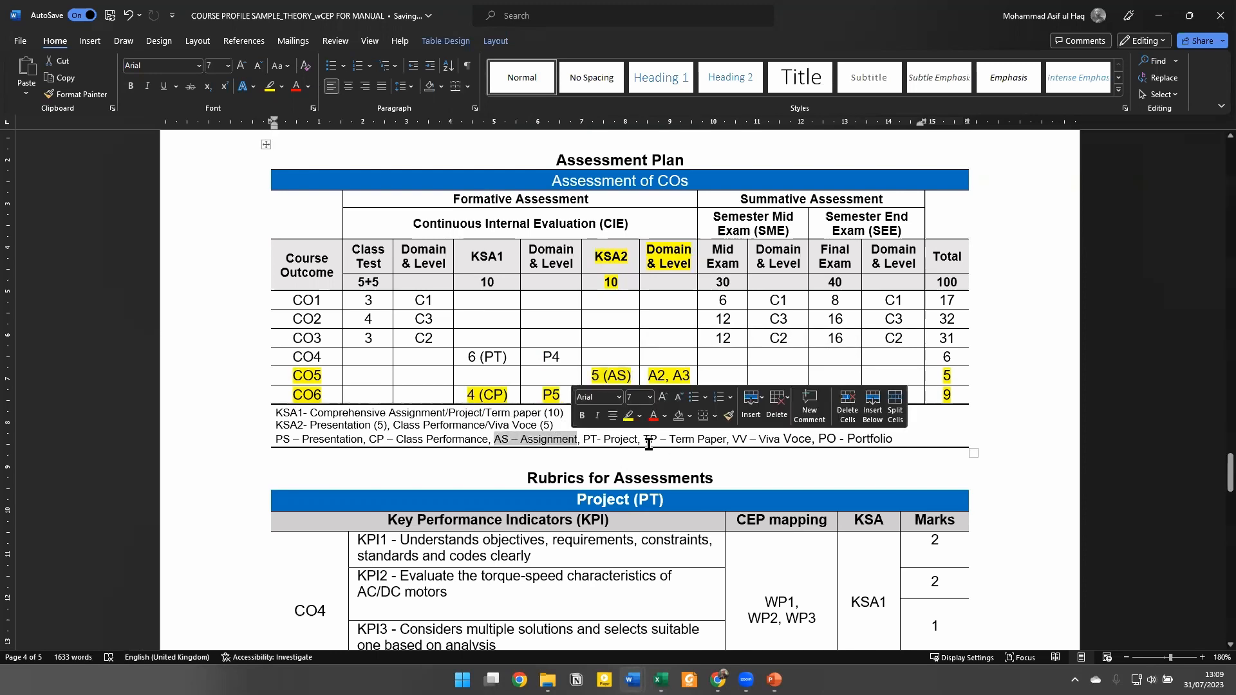
click(340, 438)
drag(277, 439, 362, 439)
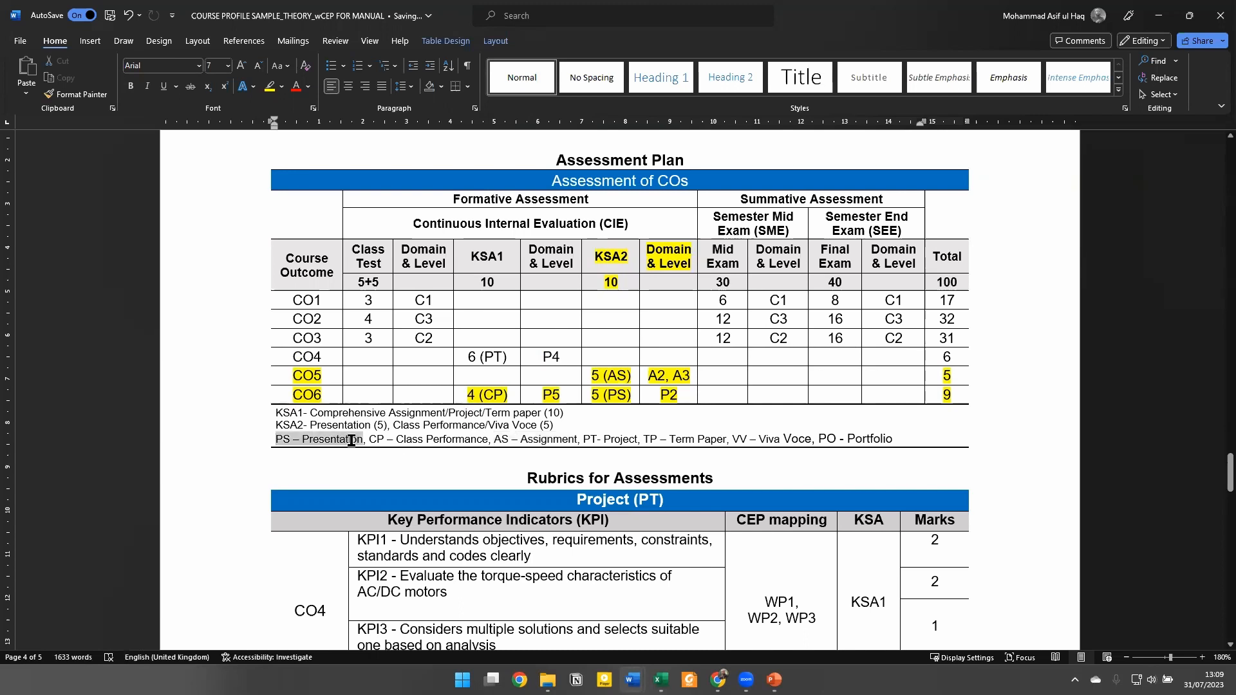
click(716, 439)
Switch to the Excel workbook and set the KSA2 sheet's Rubric 1 type to Assignment and Rubric 2 type to Presentation
key(alt+Tab)
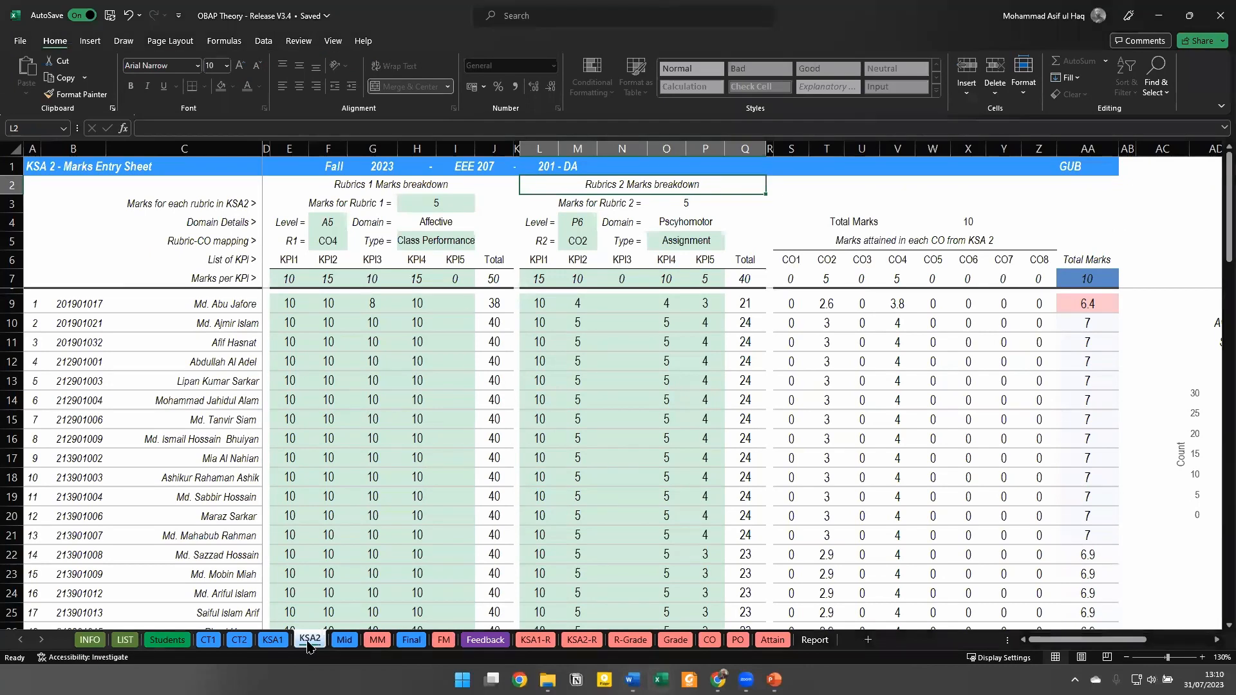
click(451, 203)
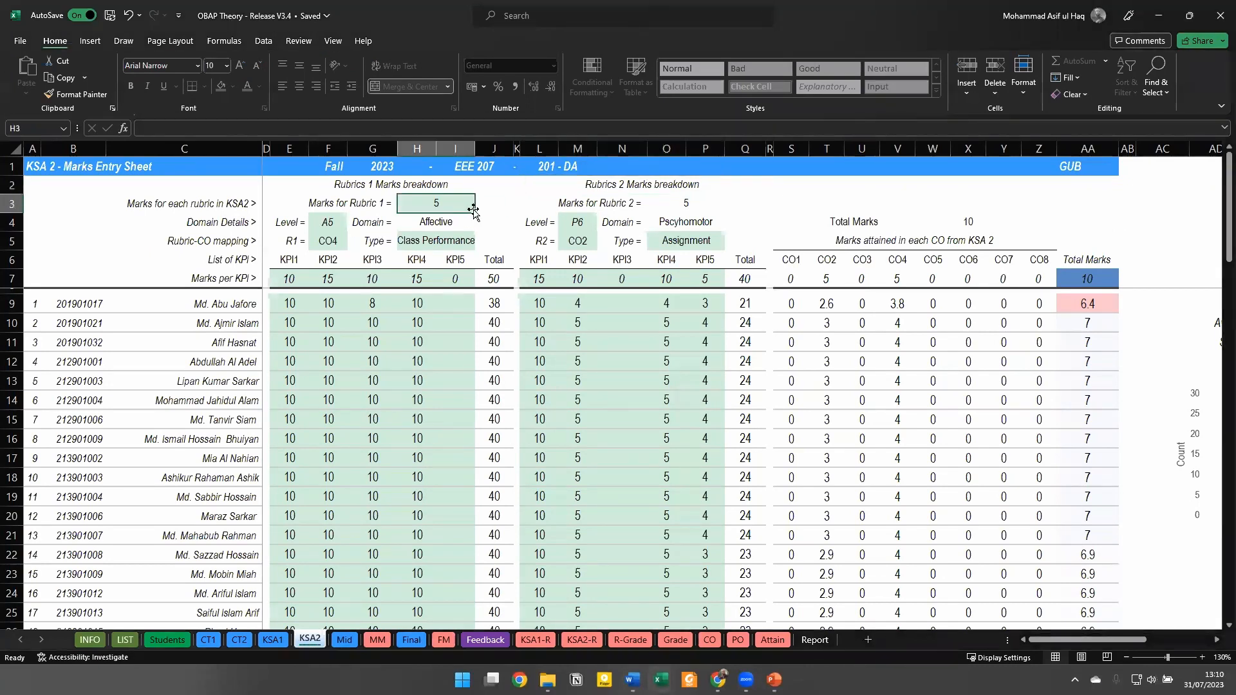
click(449, 241)
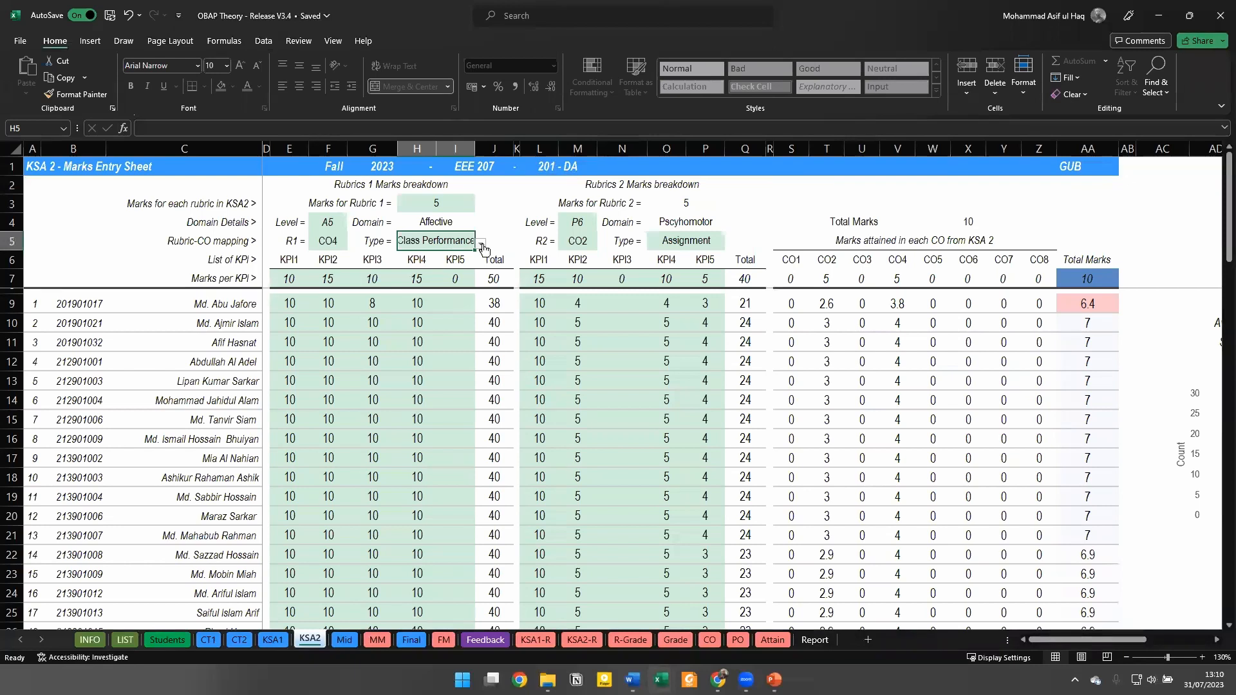
click(481, 244)
click(412, 290)
click(700, 202)
click(702, 240)
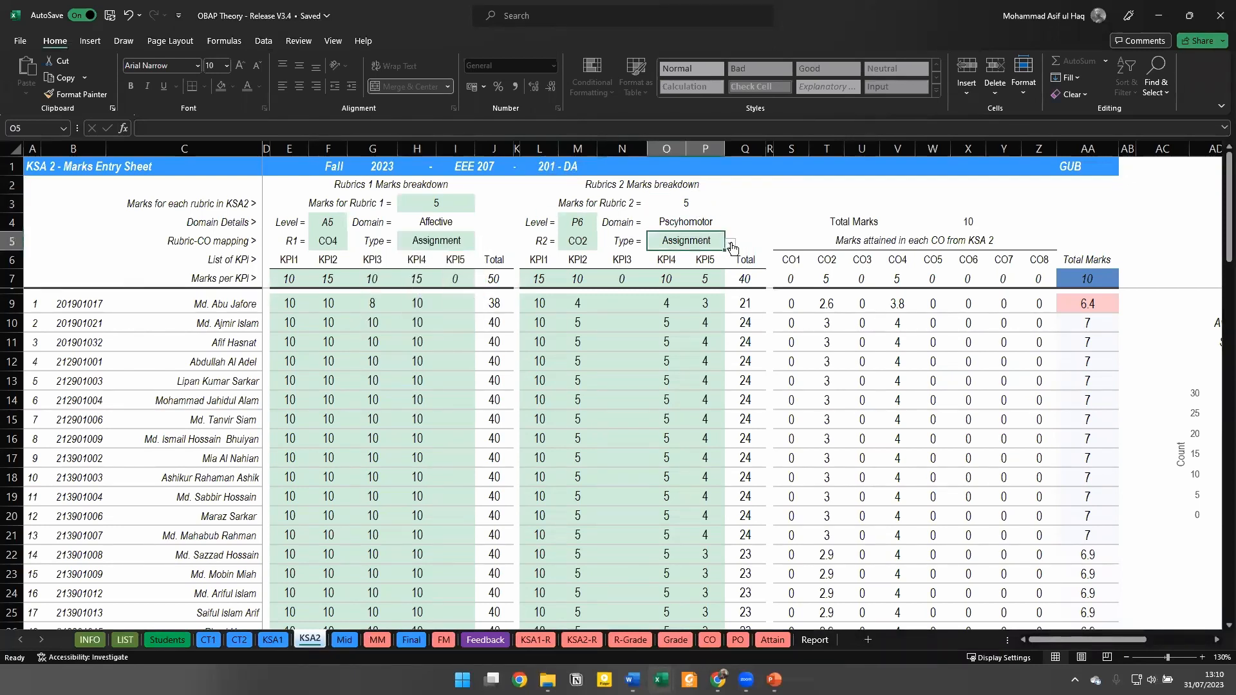
click(730, 244)
click(663, 267)
Check the assignment's course outcome in the Word Assessment Plan and map Rubric 1 to CO5 on the Excel KSA2 sheet
key(alt+Tab)
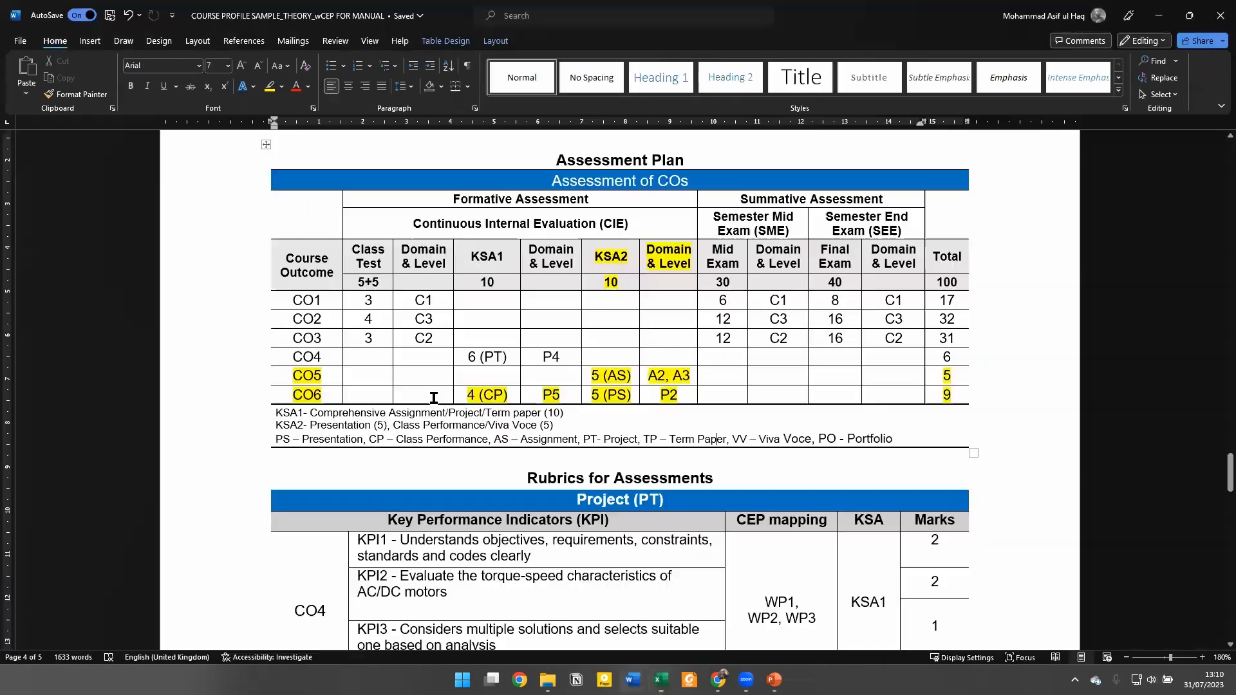
click(609, 375)
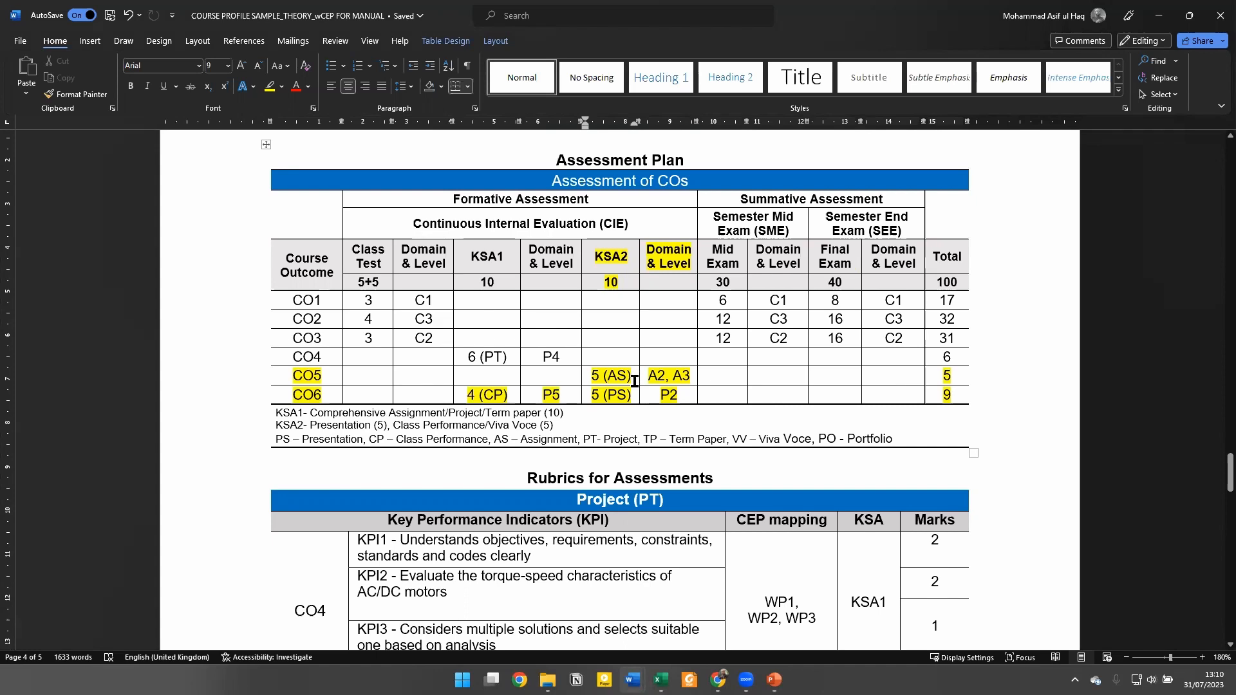
drag(329, 376, 285, 375)
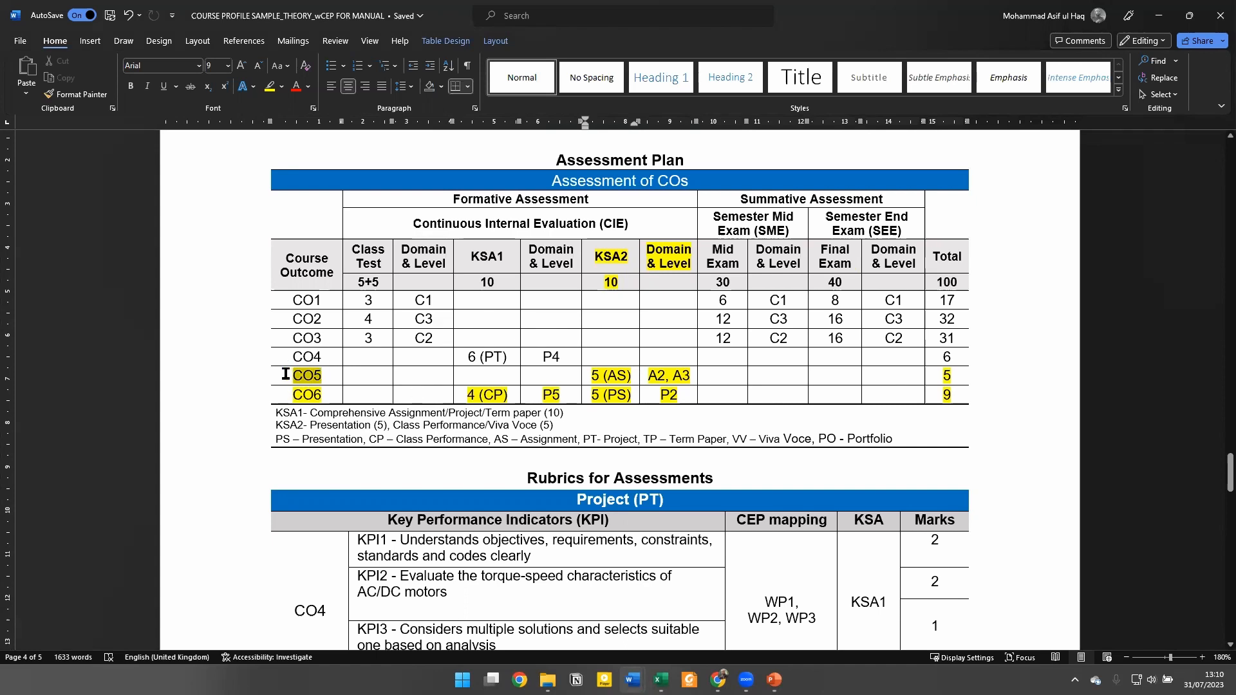
key(alt+Tab)
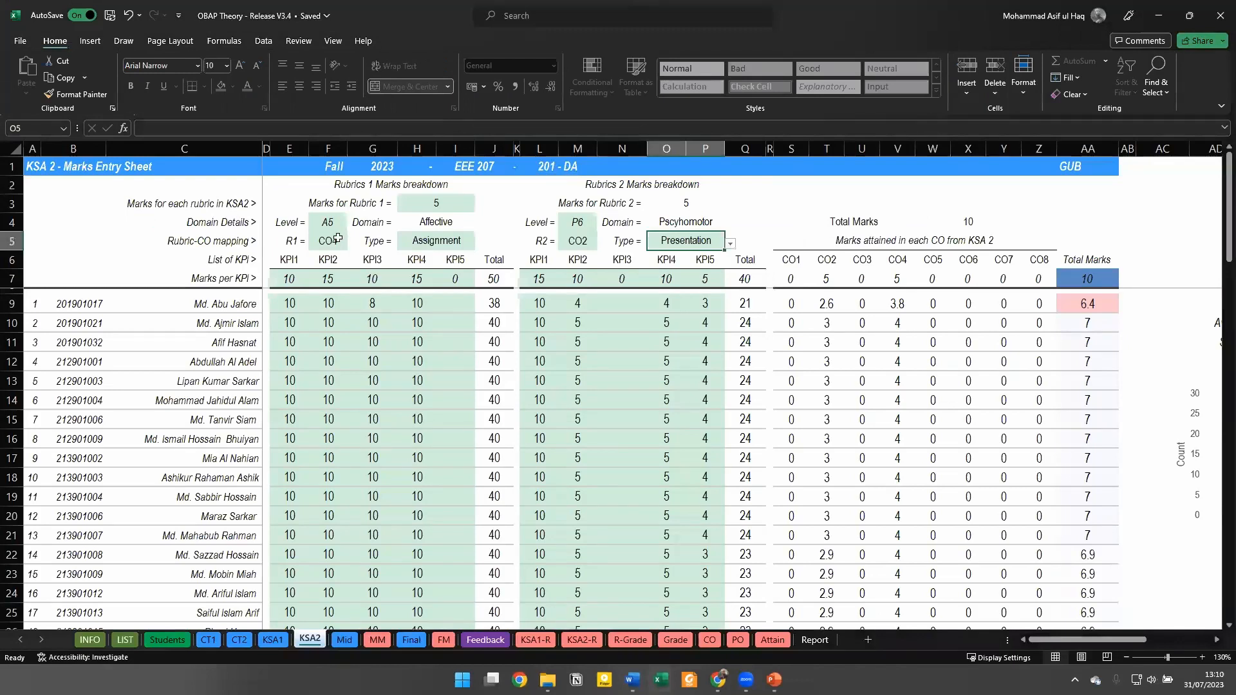
click(337, 239)
click(353, 242)
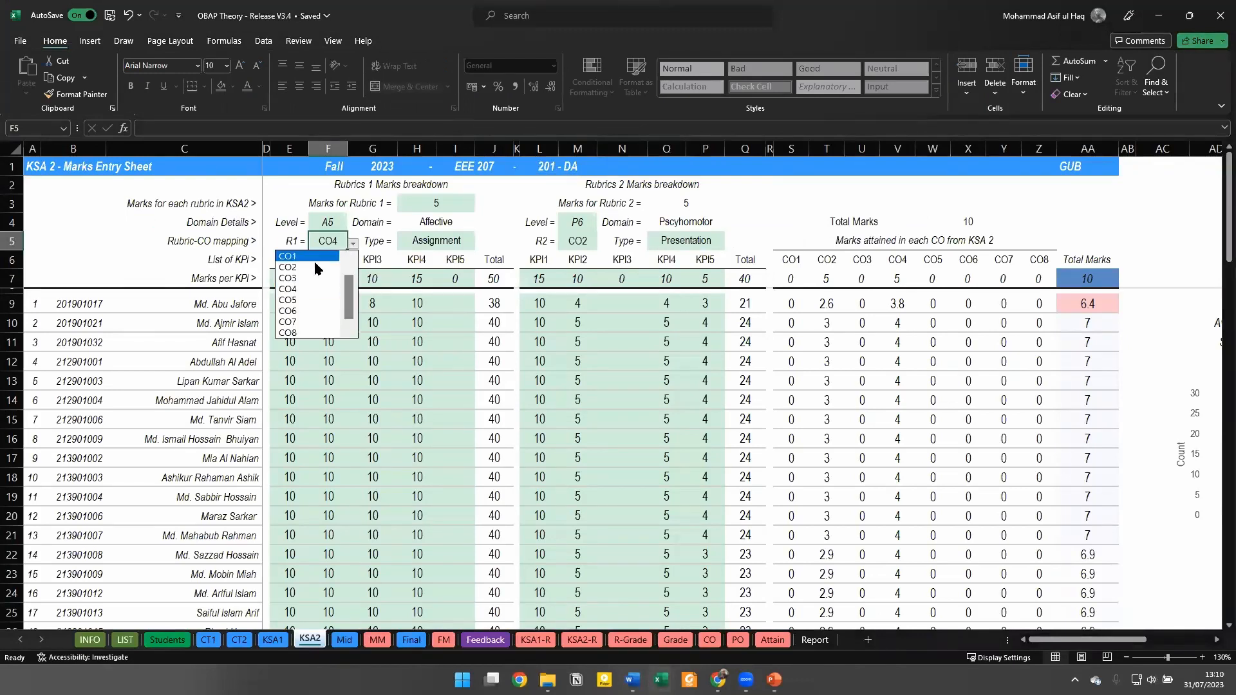
click(307, 300)
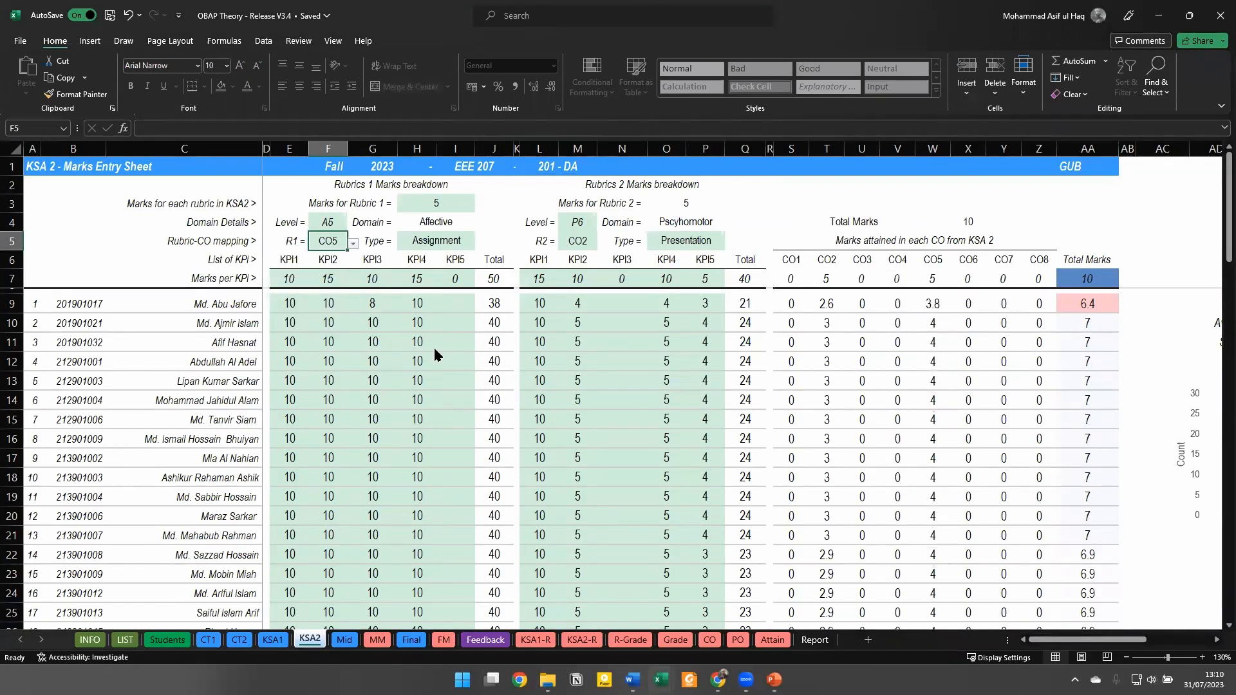
Check CO5's KSA2 domain levels in the Word Assessment Plan and set the Rubric 1 level to A3 on the Excel KSA2 sheet
key(alt+Tab)
drag(647, 376, 693, 376)
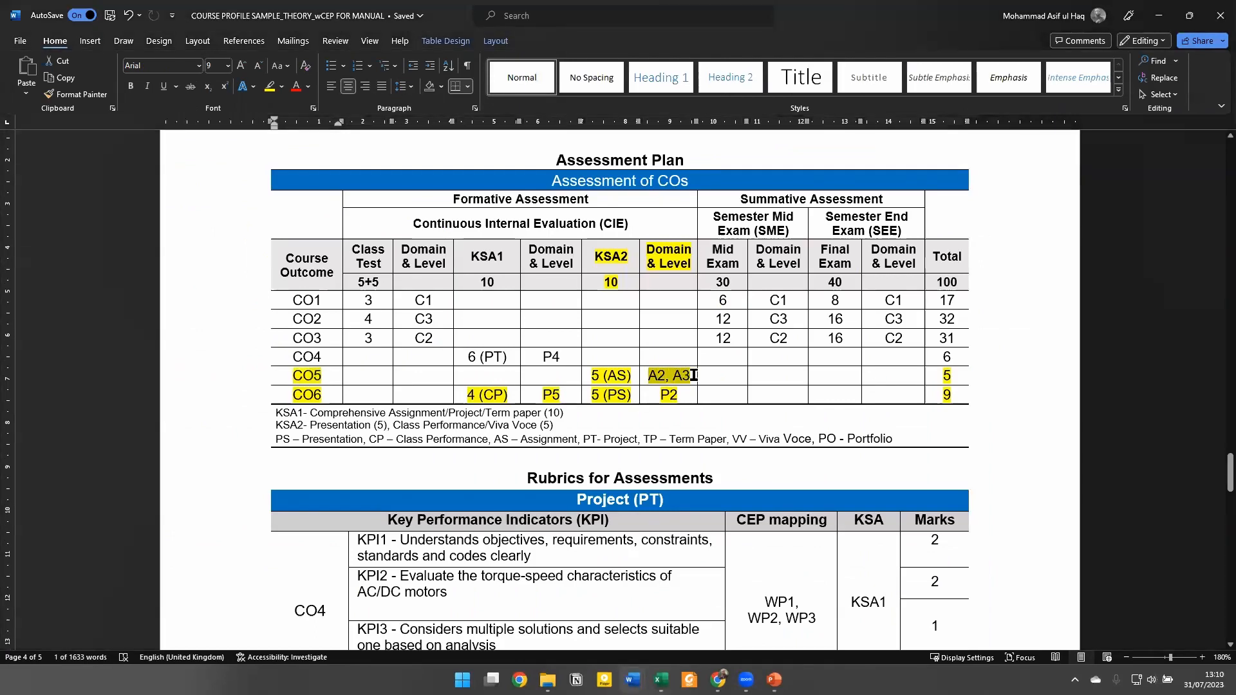
drag(697, 375, 692, 377)
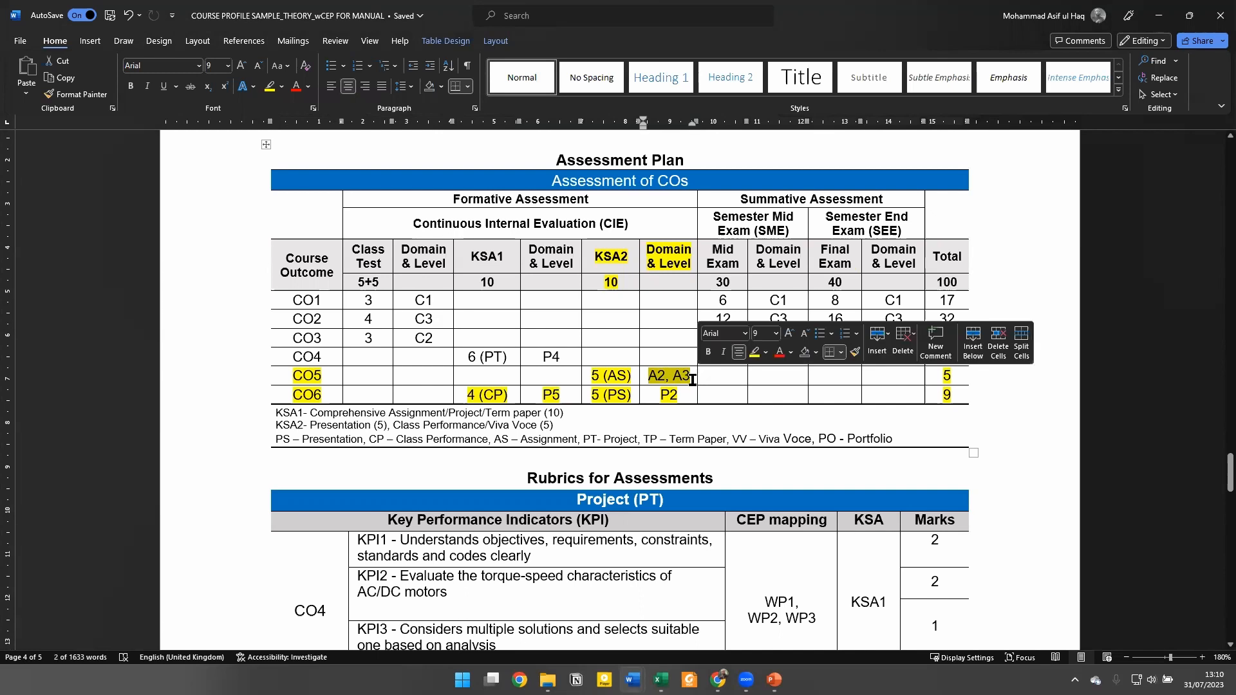
click(691, 378)
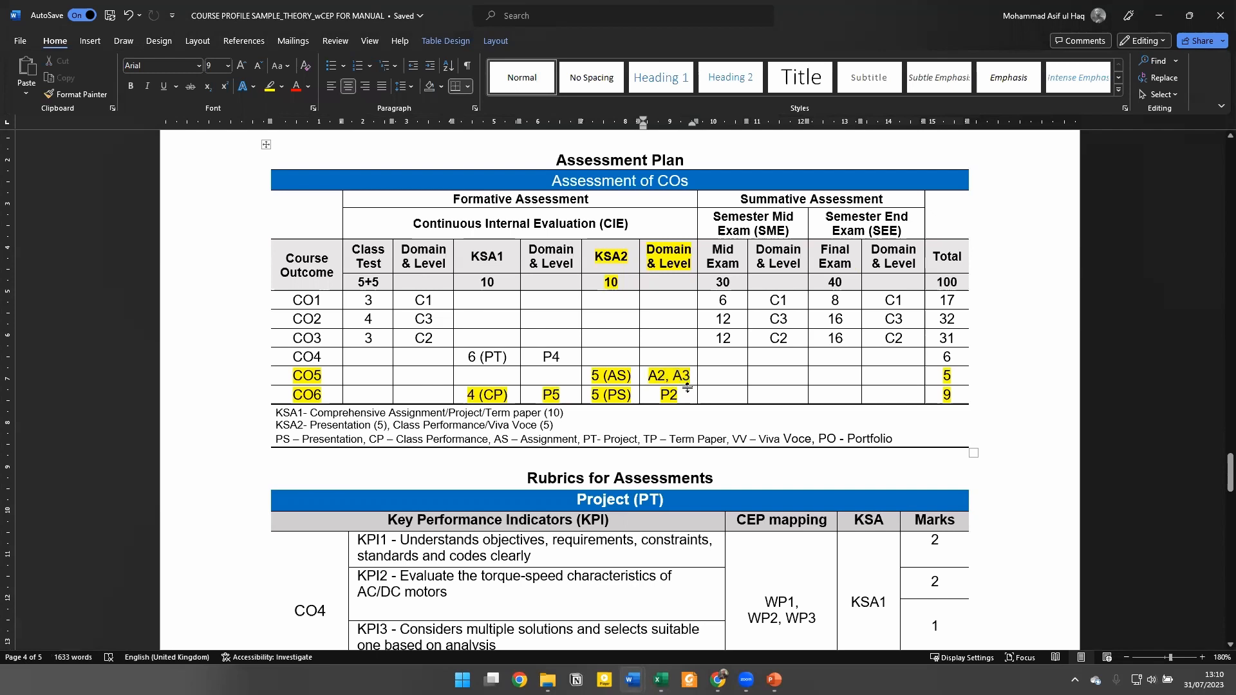
double_click(691, 374)
key(alt+Tab)
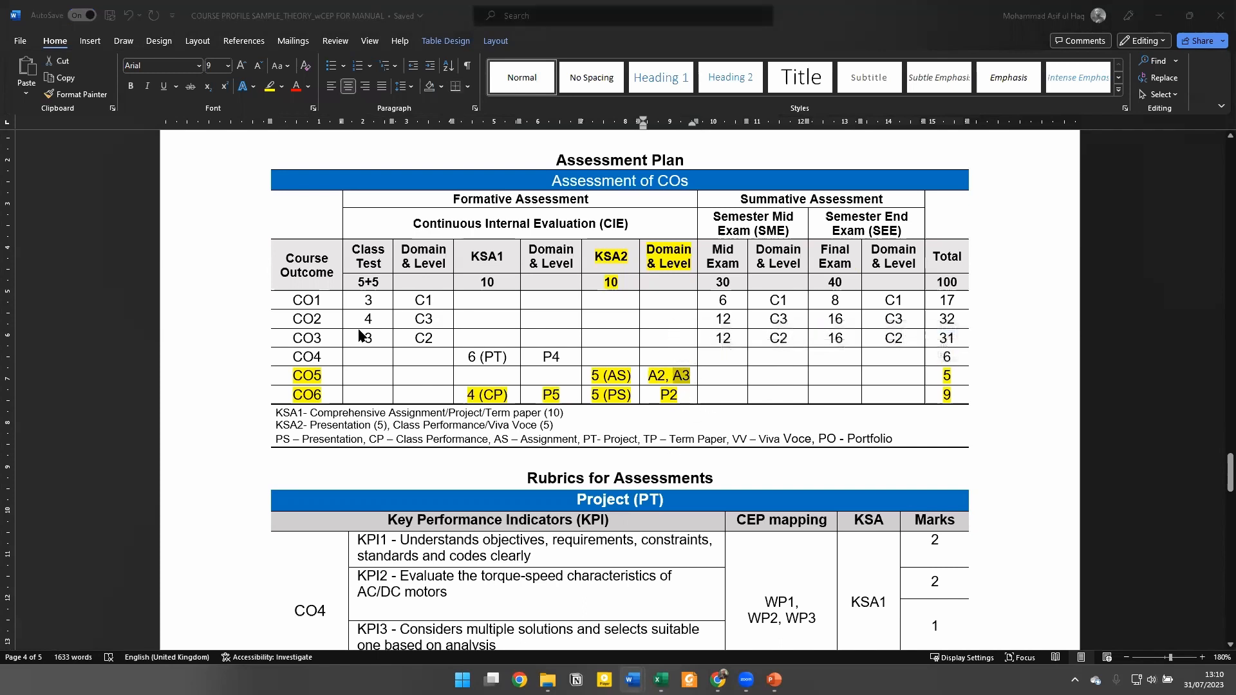
click(340, 223)
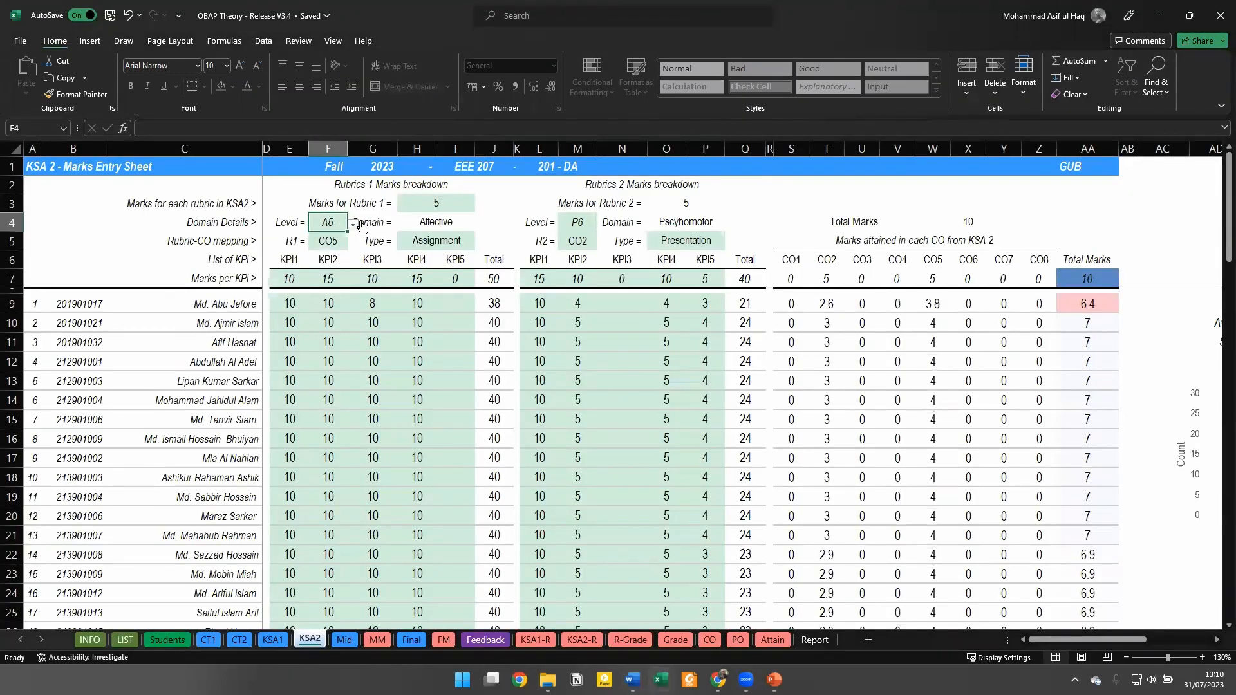
click(354, 224)
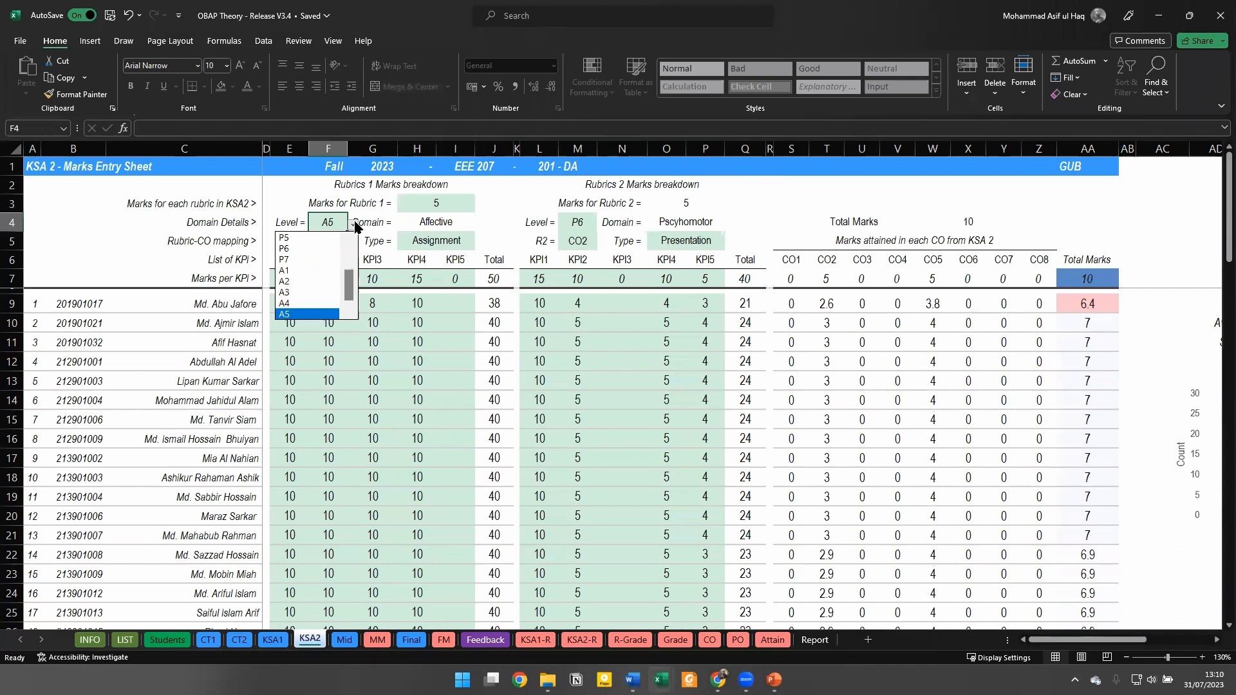
click(299, 293)
click(481, 208)
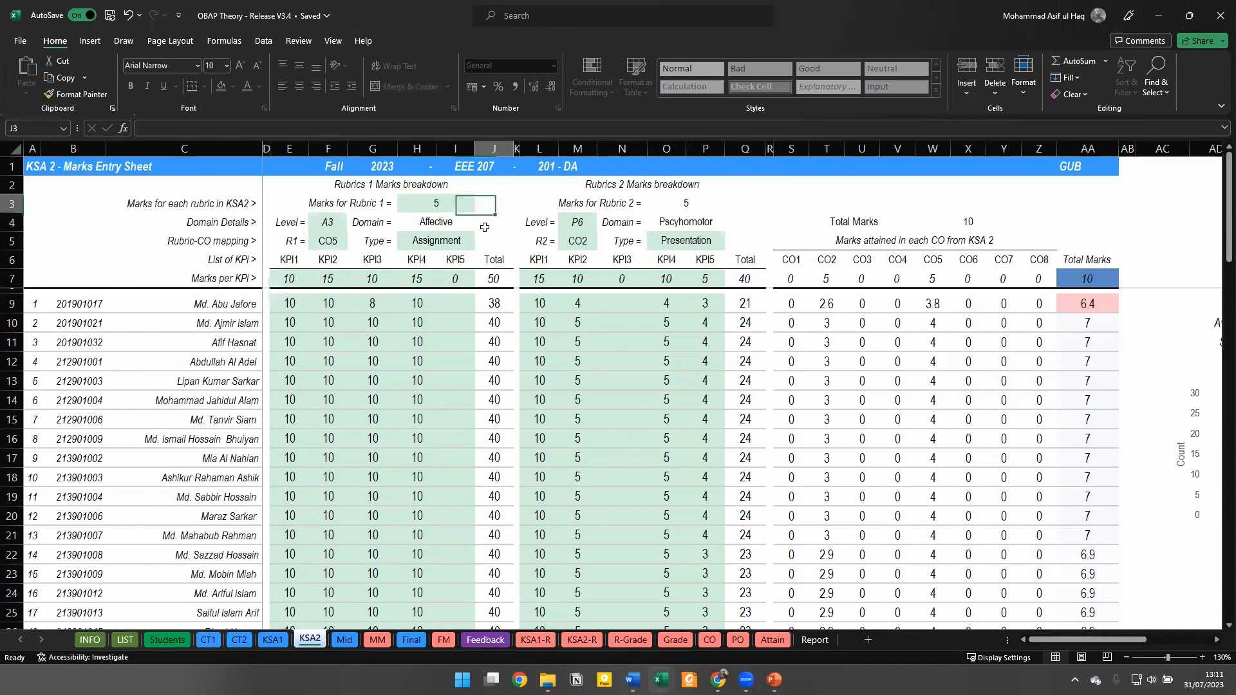
Review the type, marks, CO mapping and domain level of Rubric 1 on the KSA2 sheet
click(348, 182)
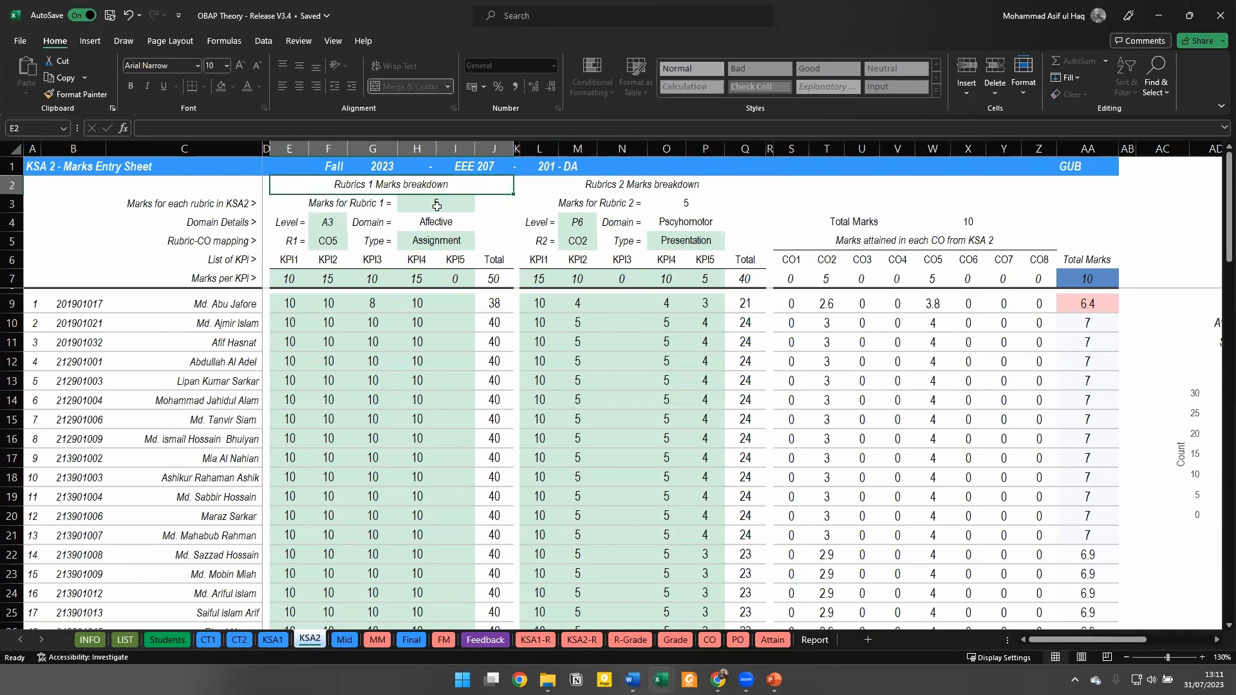
click(423, 243)
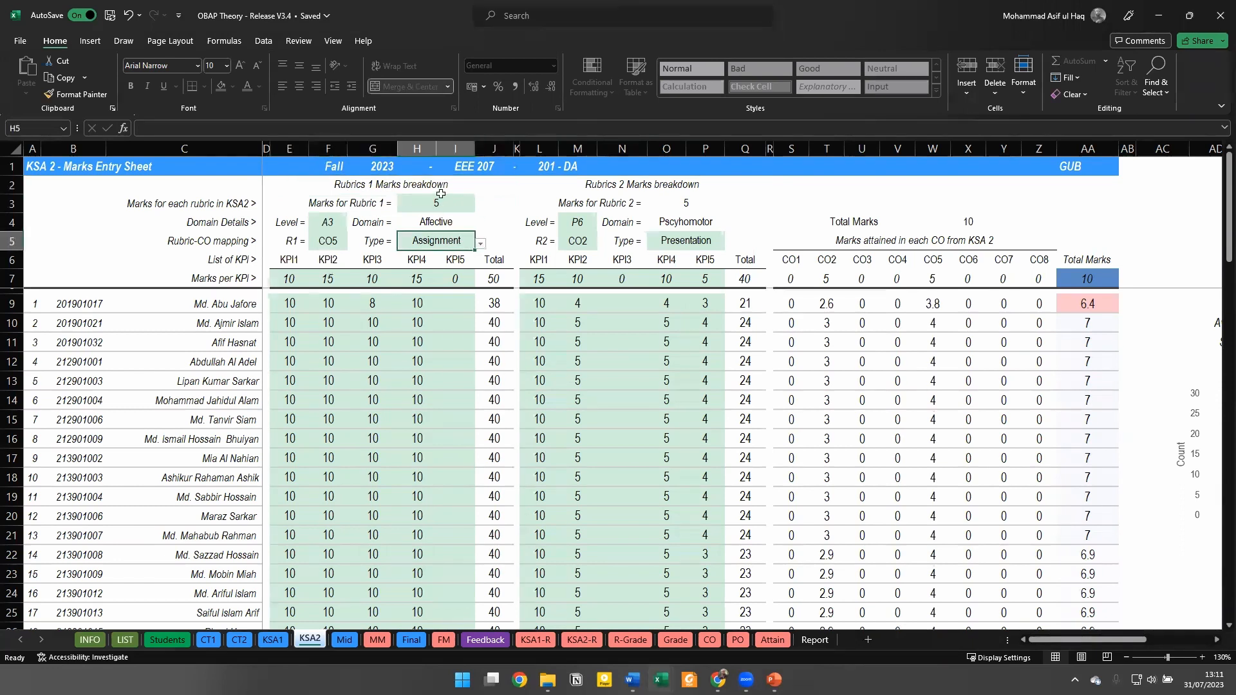
click(449, 201)
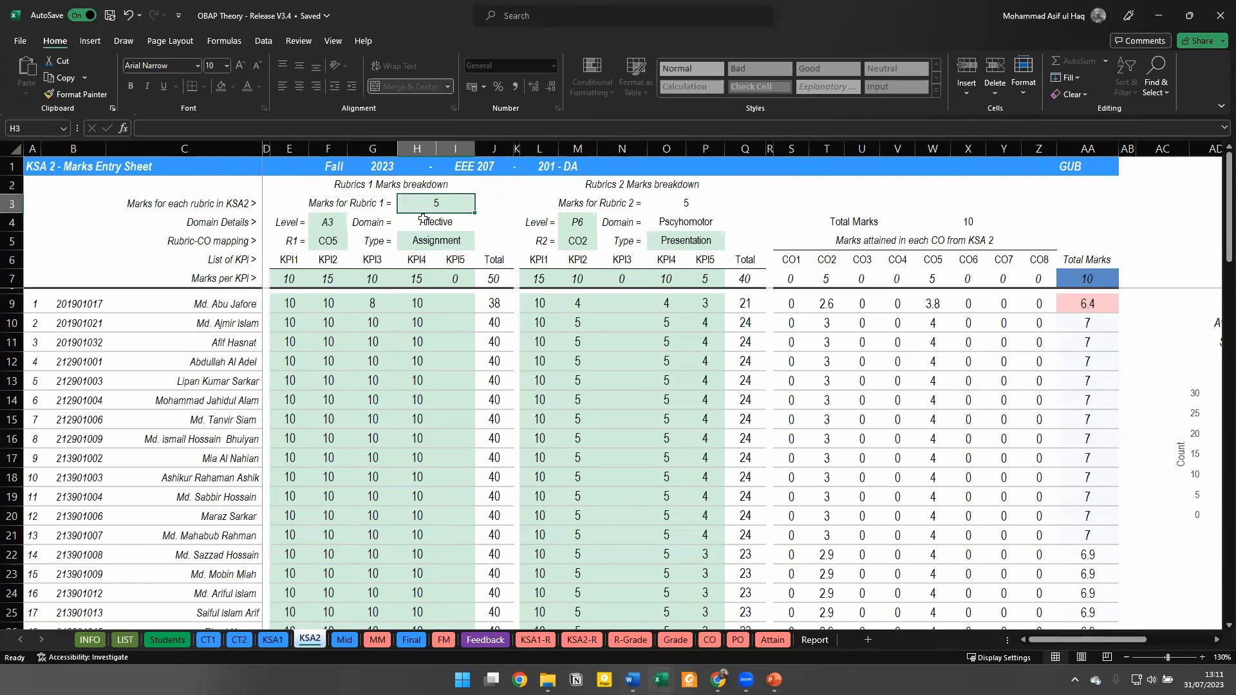
click(328, 242)
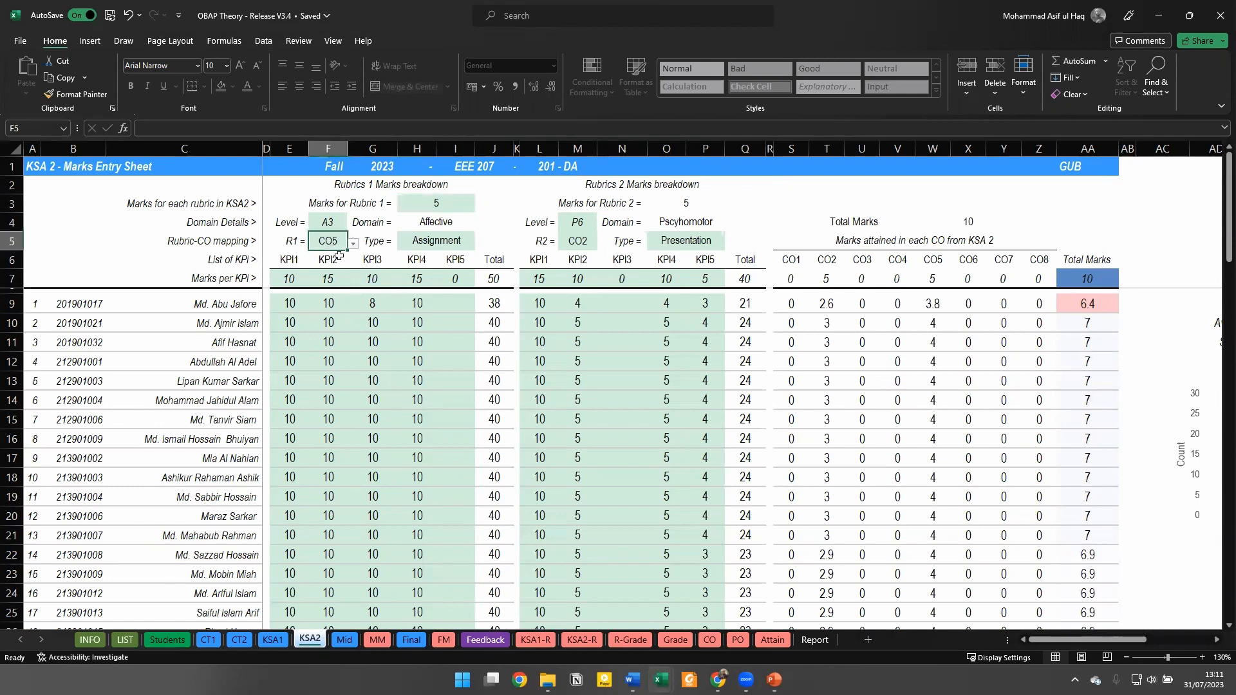
click(332, 219)
Check the presentation's course outcome in the Word Assessment Plan and map Rubric 2 to CO6 on the Excel KSA2 sheet
key(alt+Tab)
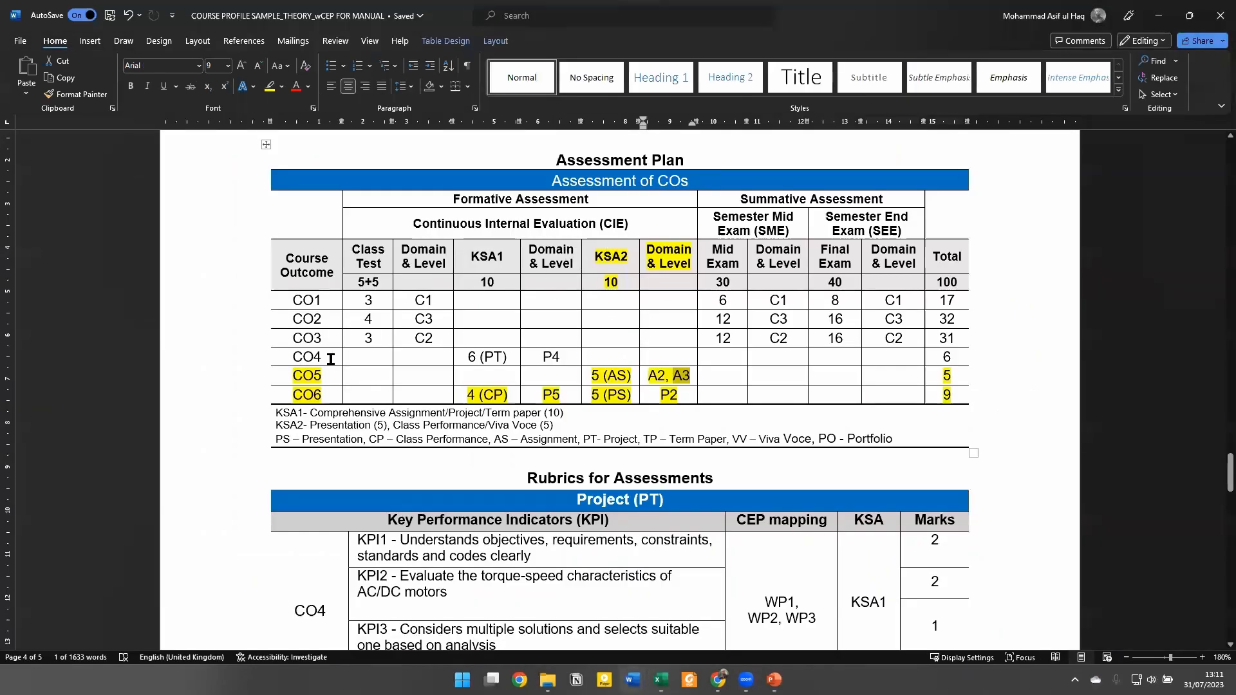
click(630, 396)
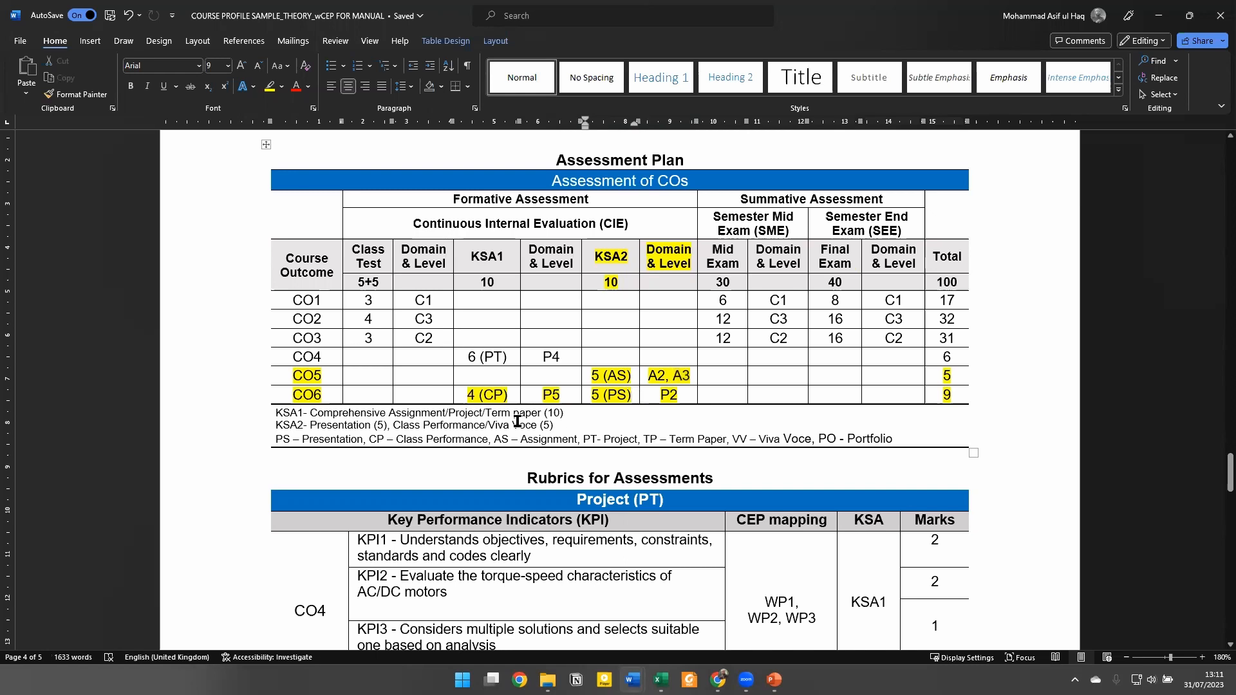
drag(632, 394, 281, 395)
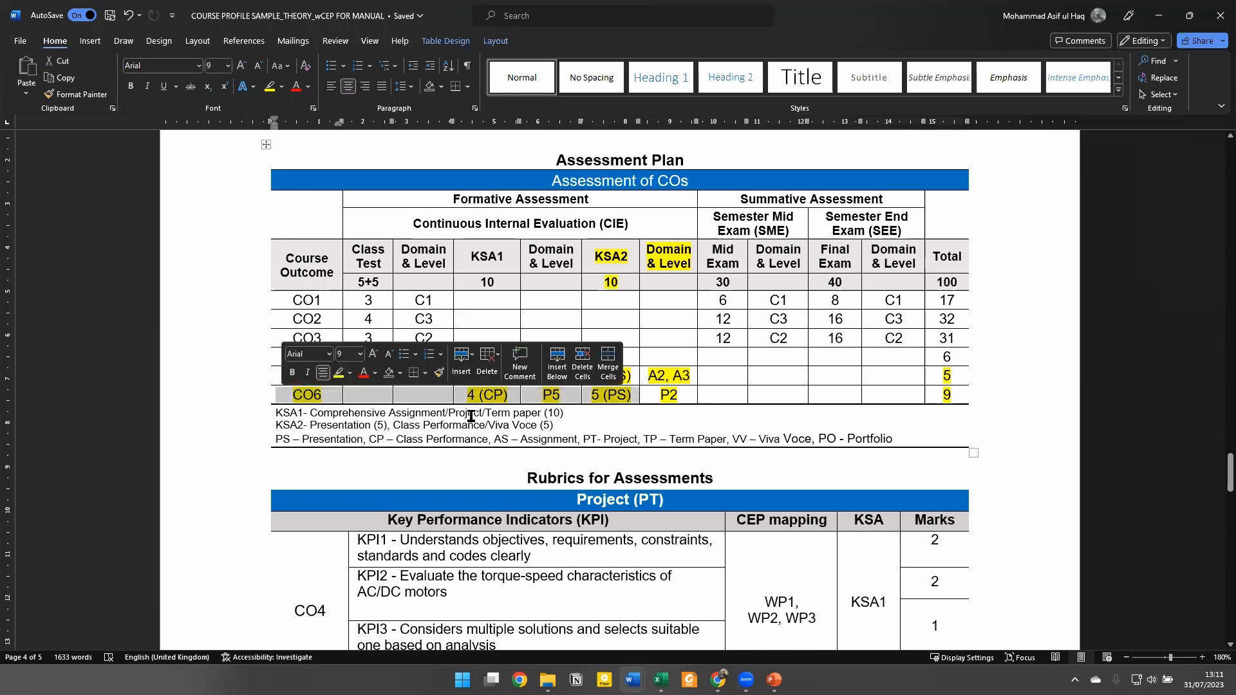
key(alt+Tab)
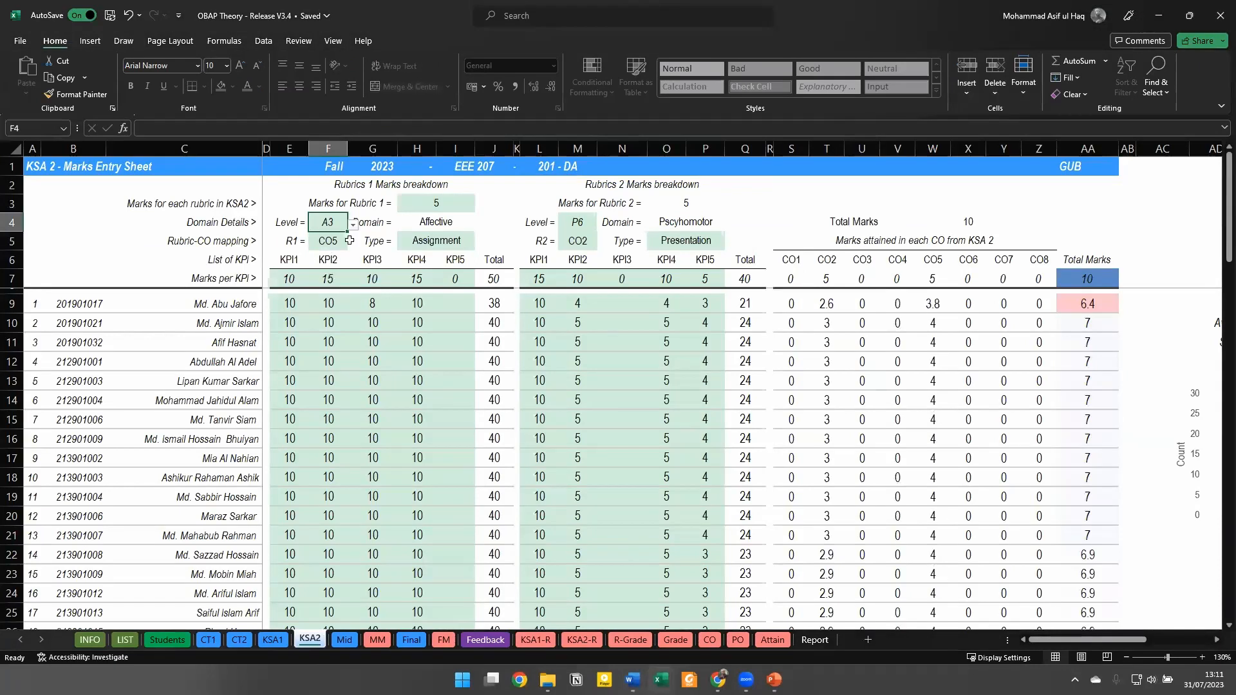
click(587, 248)
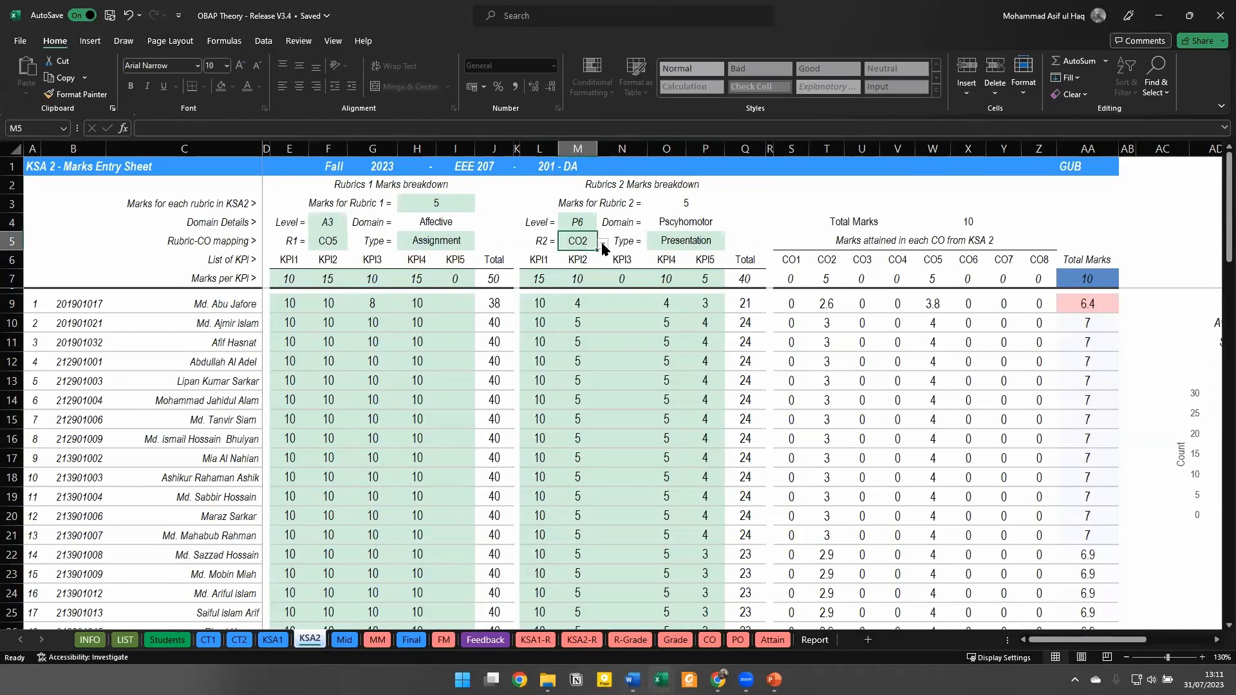
click(603, 247)
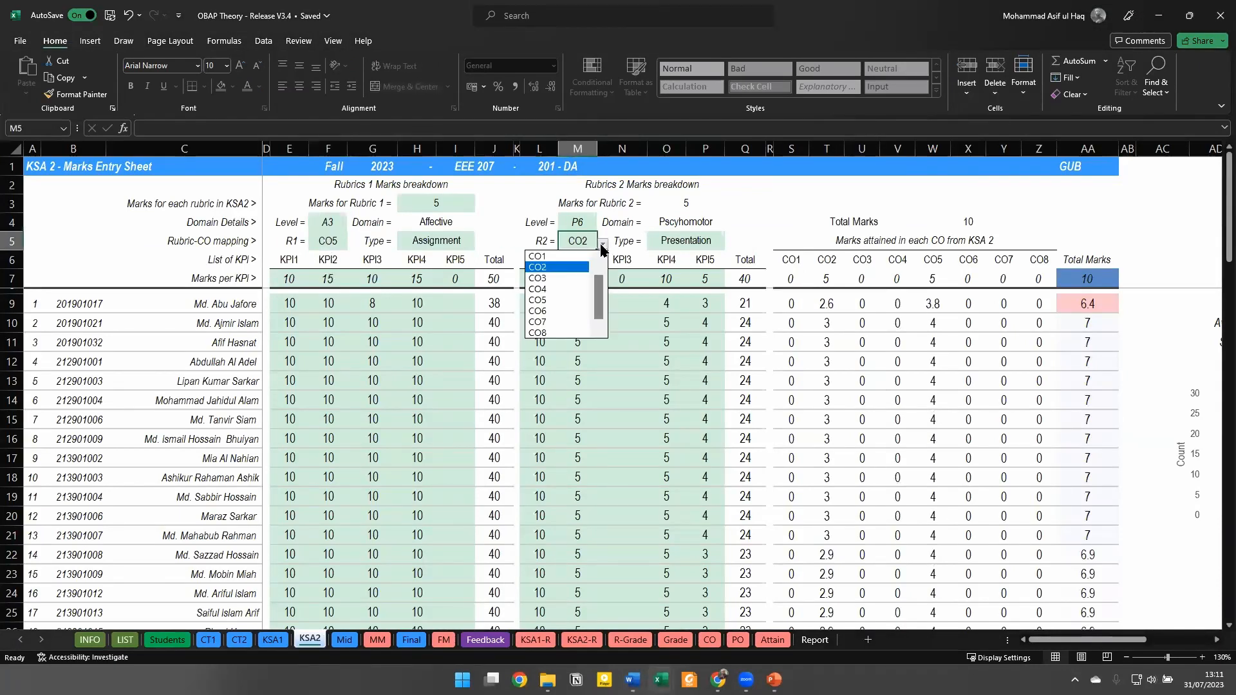
click(550, 311)
Check CO6's KSA2 domain level in the Word Assessment Plan and set the Rubric 2 level to P2 on the Excel KSA2 sheet
key(alt+Tab)
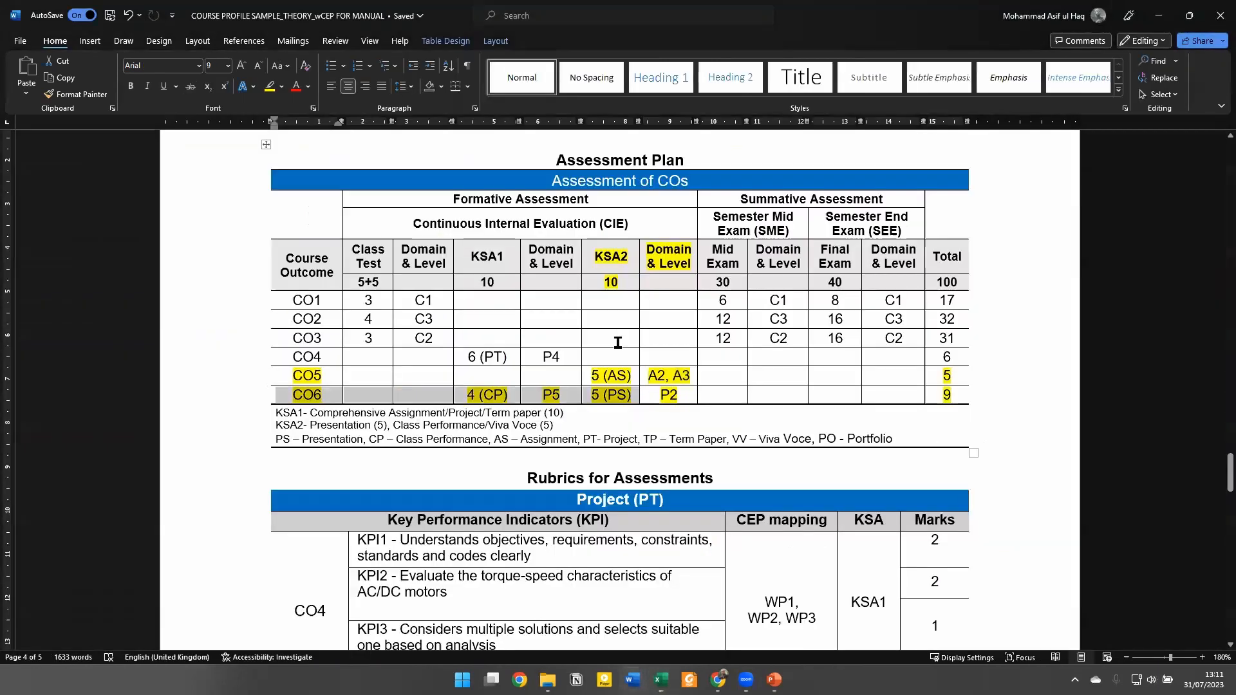
click(625, 394)
drag(689, 395, 658, 396)
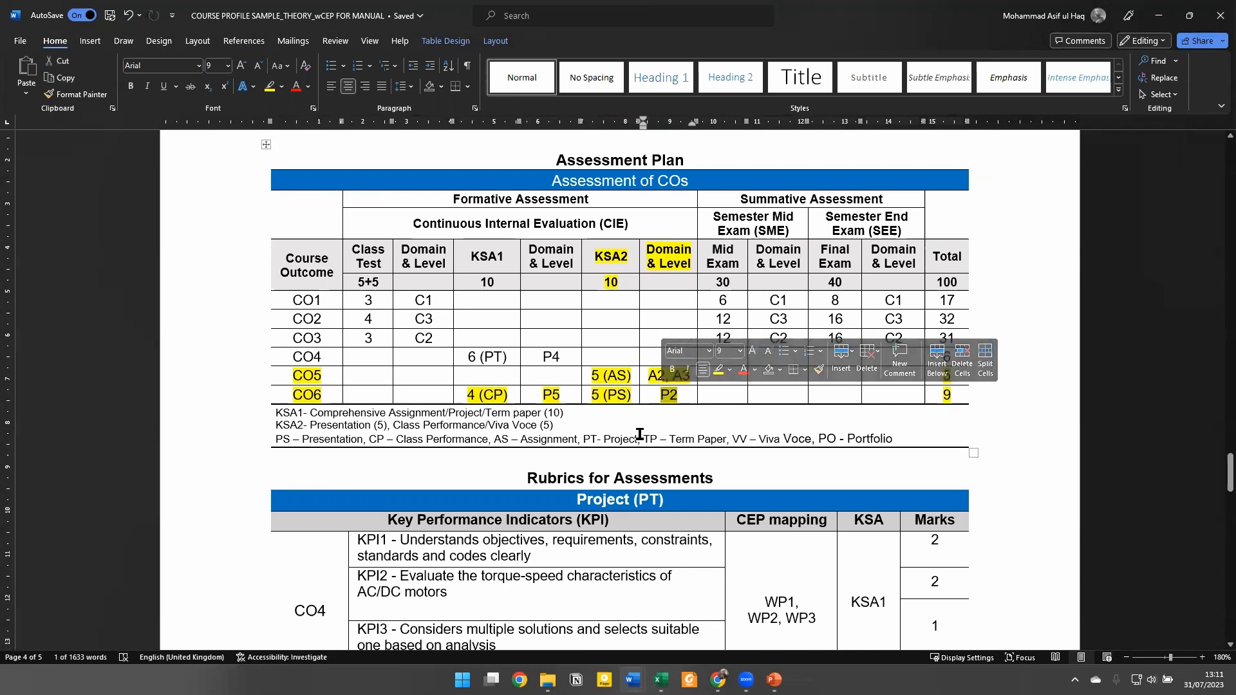
key(alt+Tab)
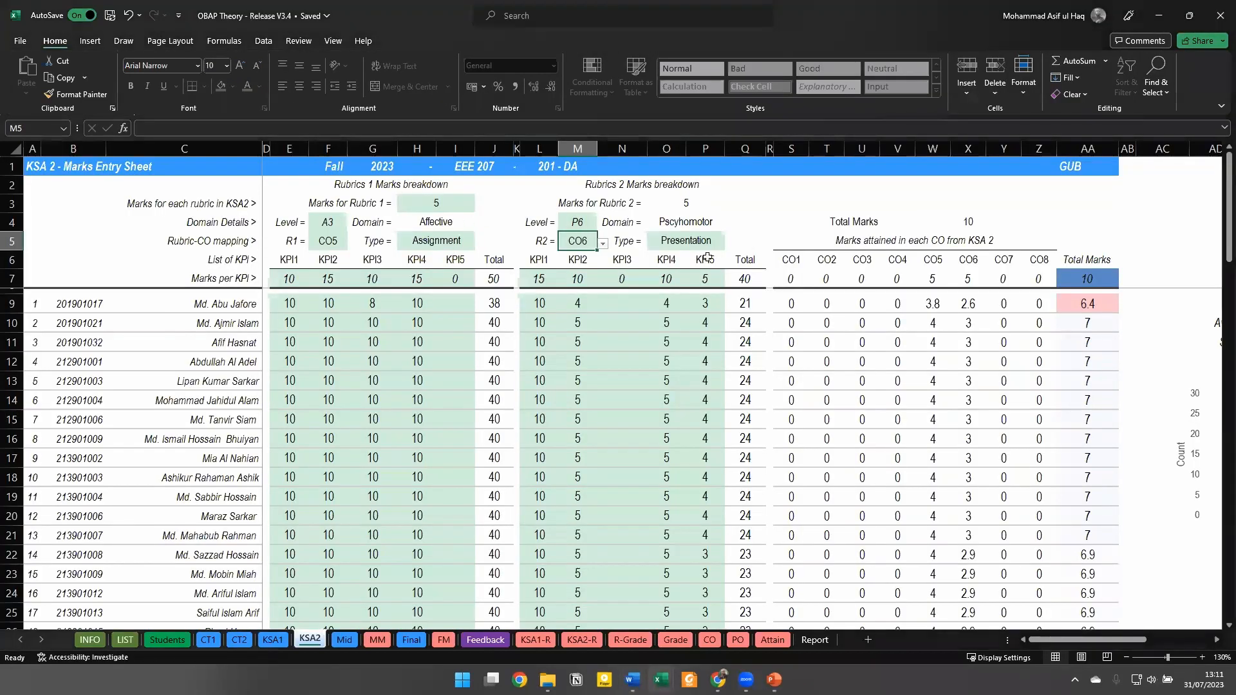
click(573, 221)
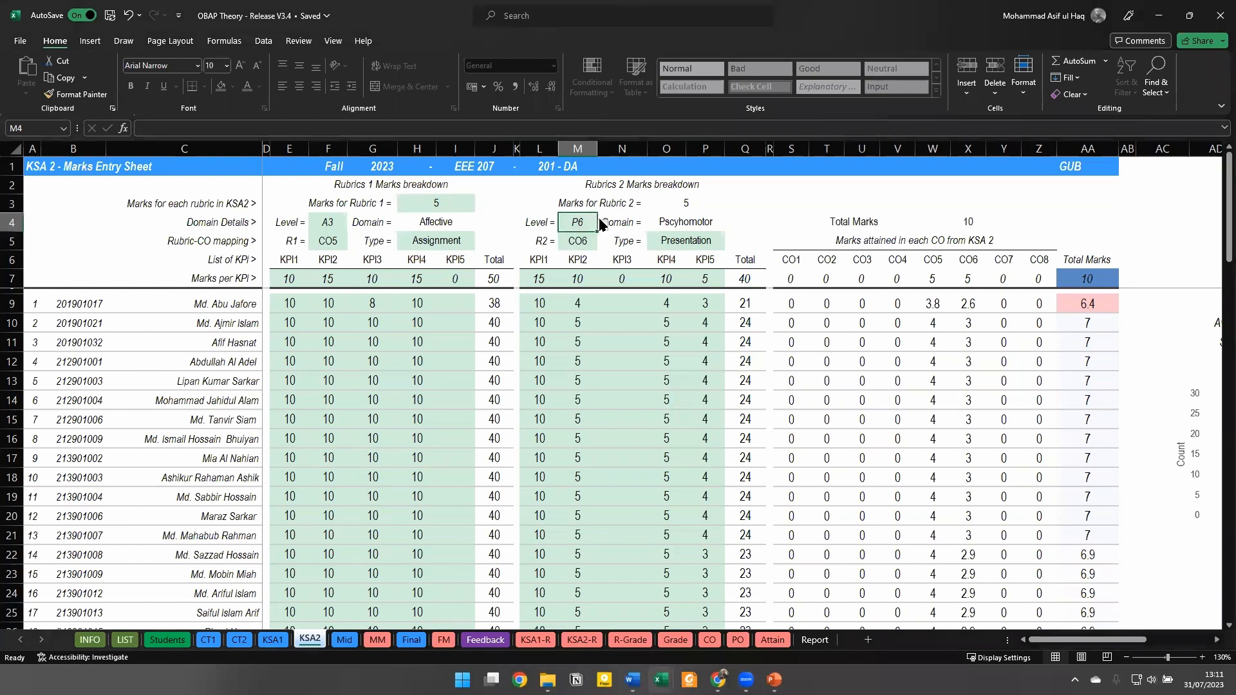
click(603, 224)
scroll(550, 261, up, 2)
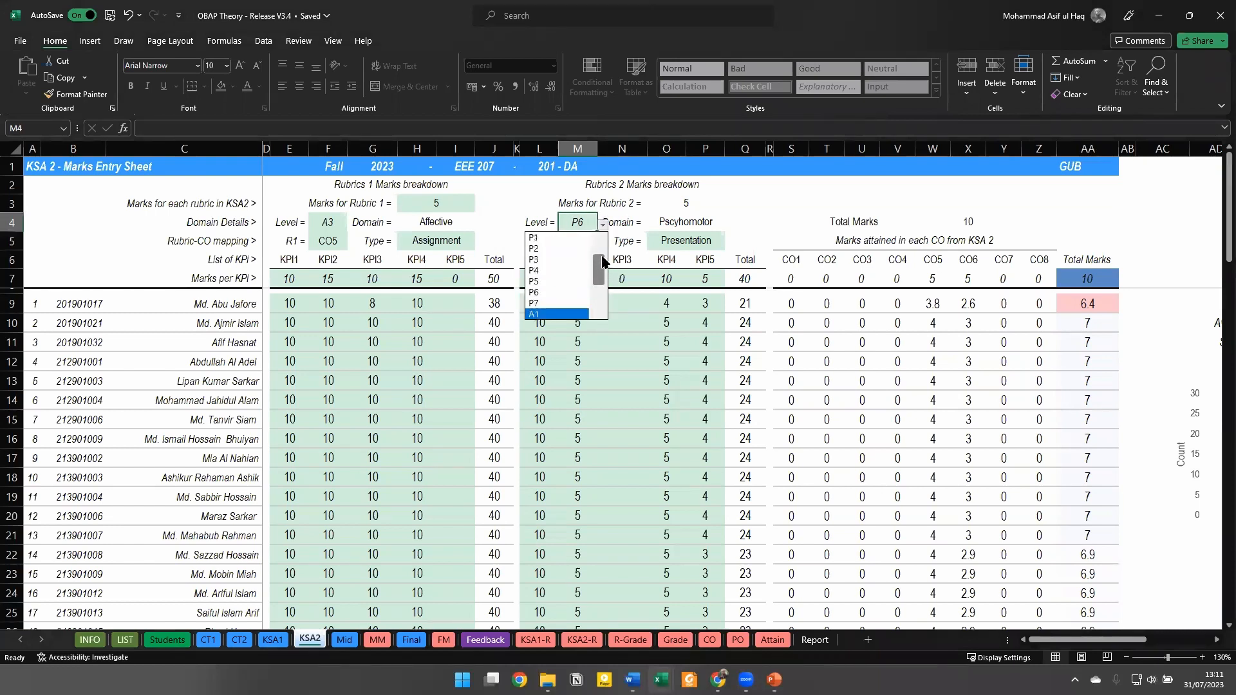
click(550, 260)
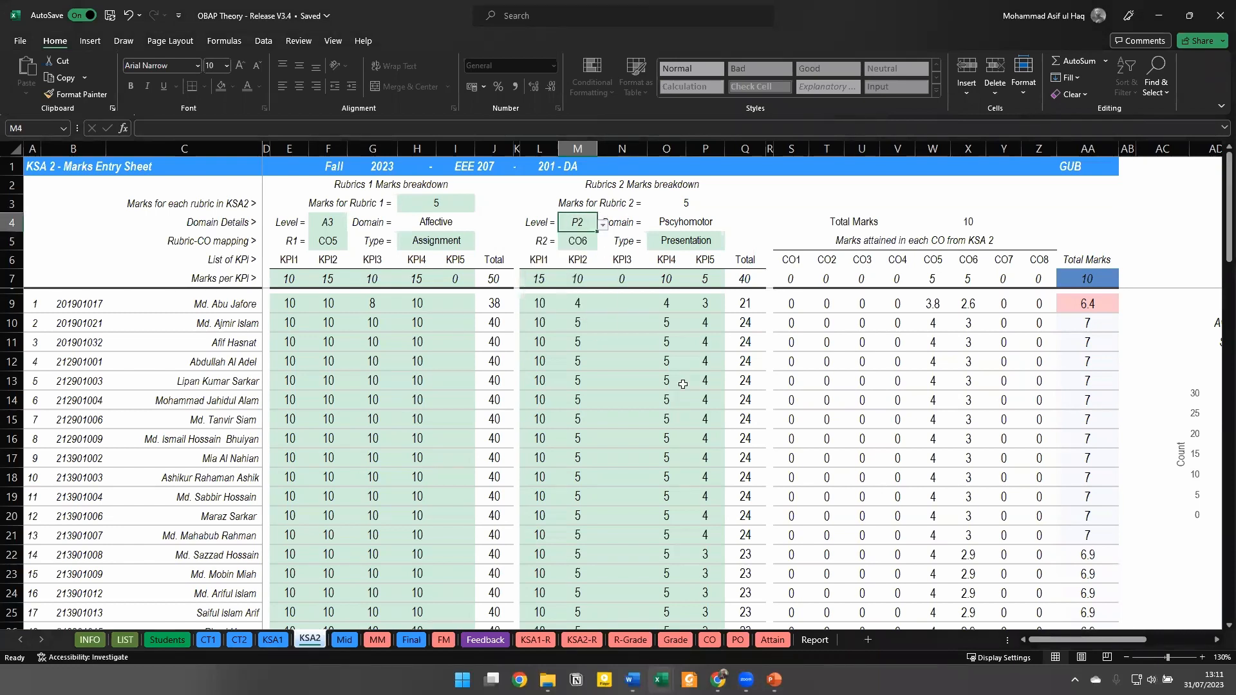
click(742, 209)
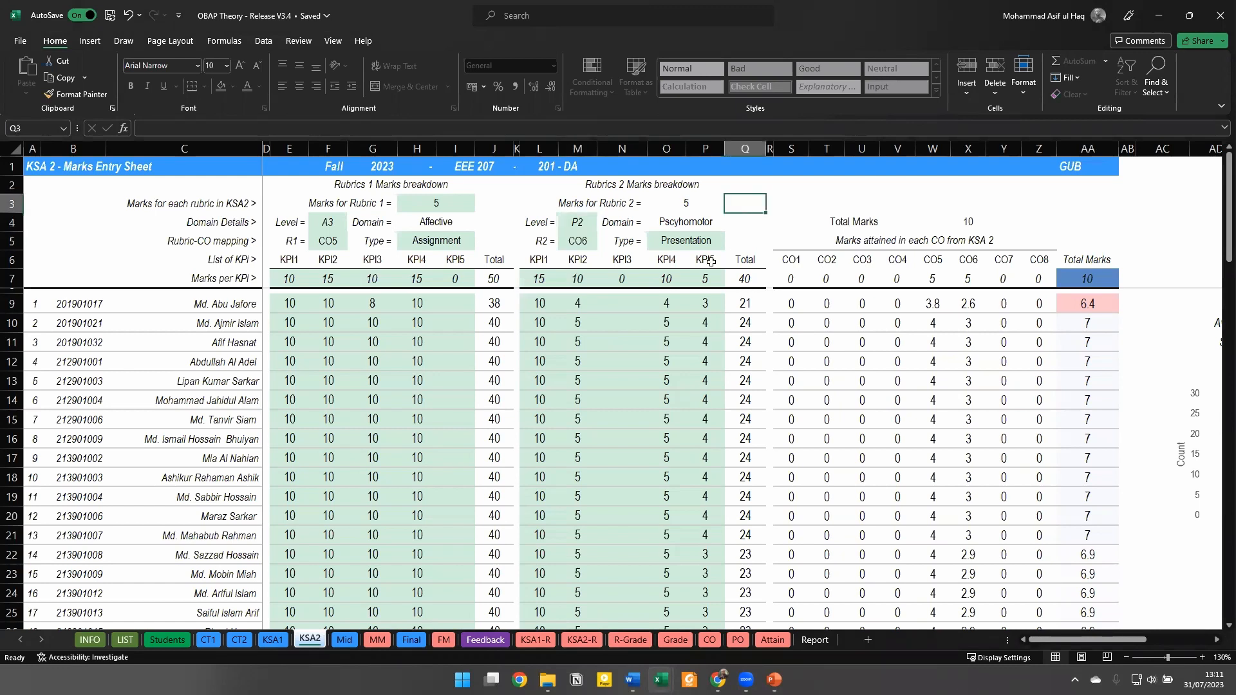
Review Rubric 2's marks, type, CO mapping and domain level on the KSA2 sheet against the Word Assessment Plan
click(688, 205)
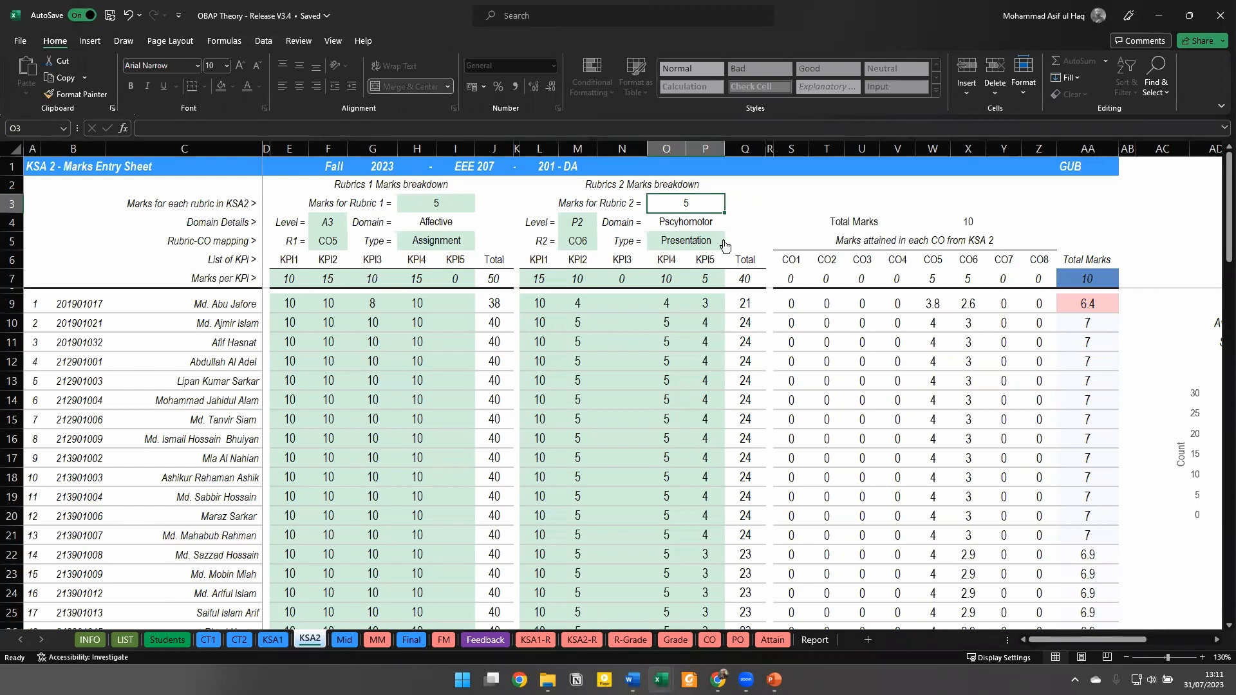
click(721, 244)
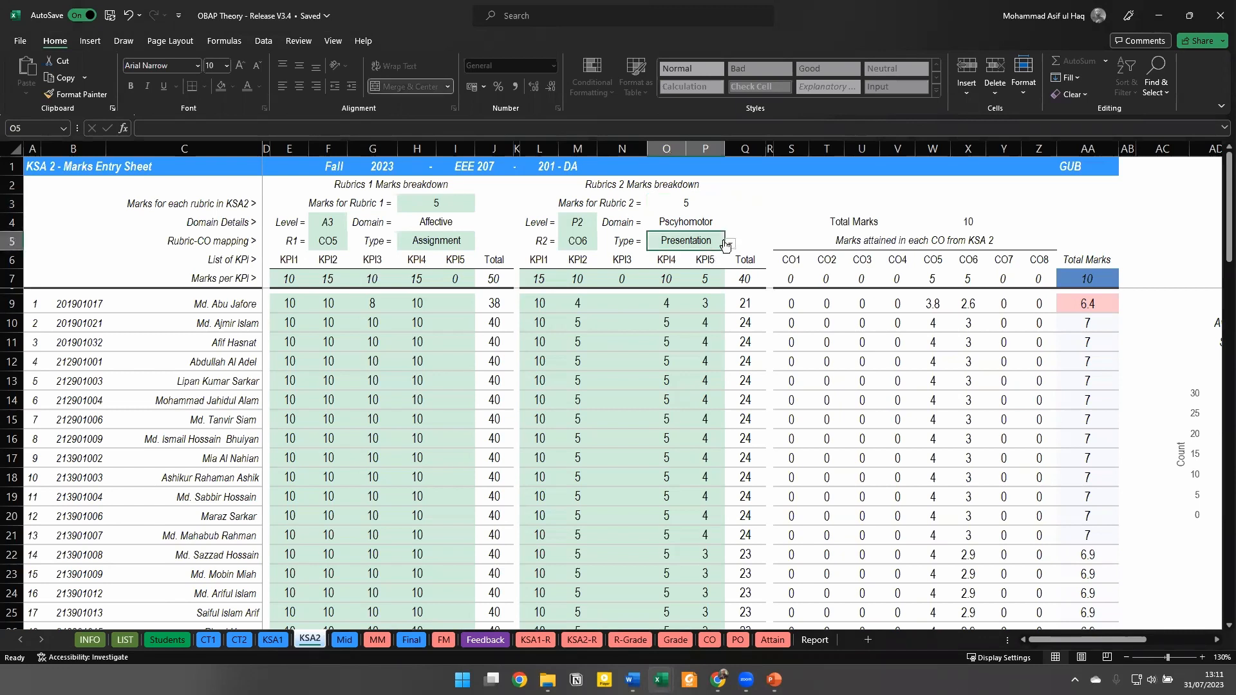
click(579, 239)
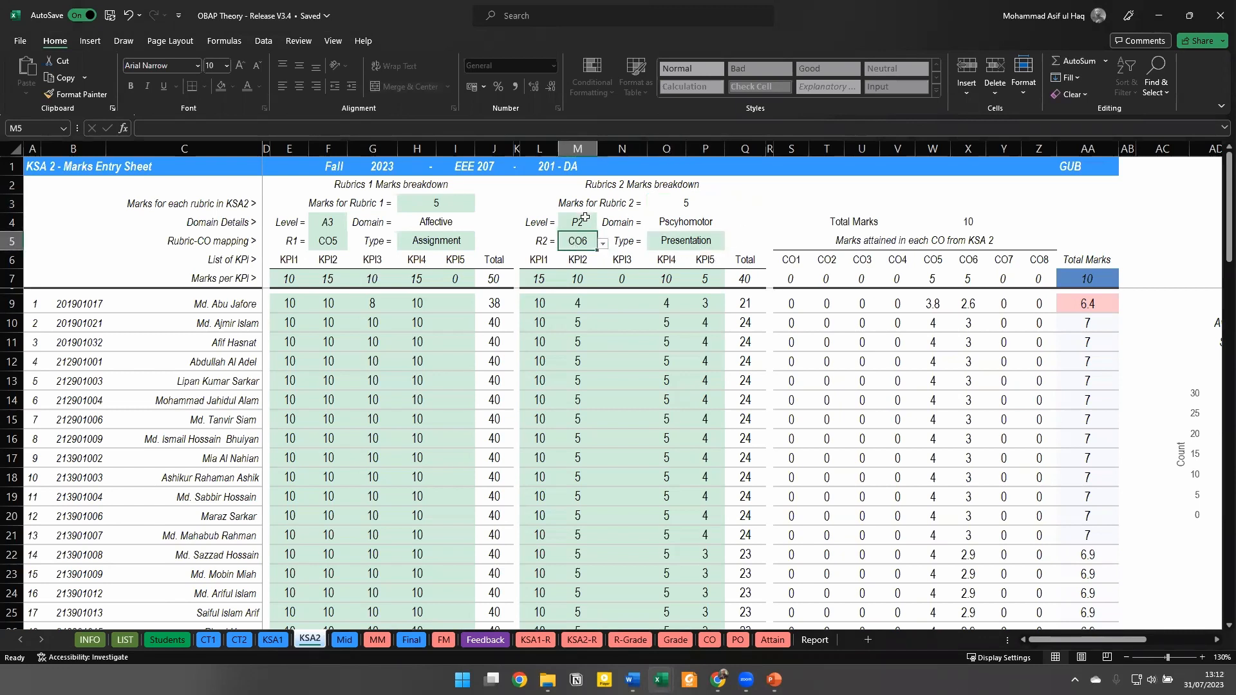
click(584, 223)
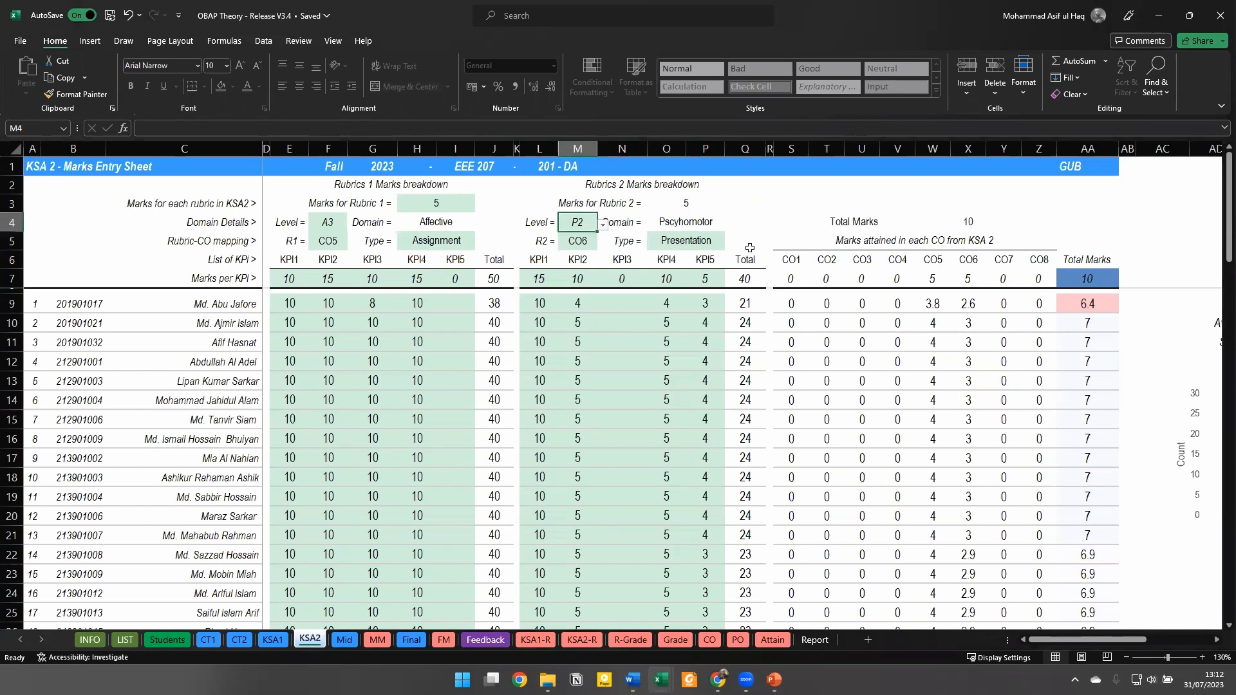
key(alt+Tab)
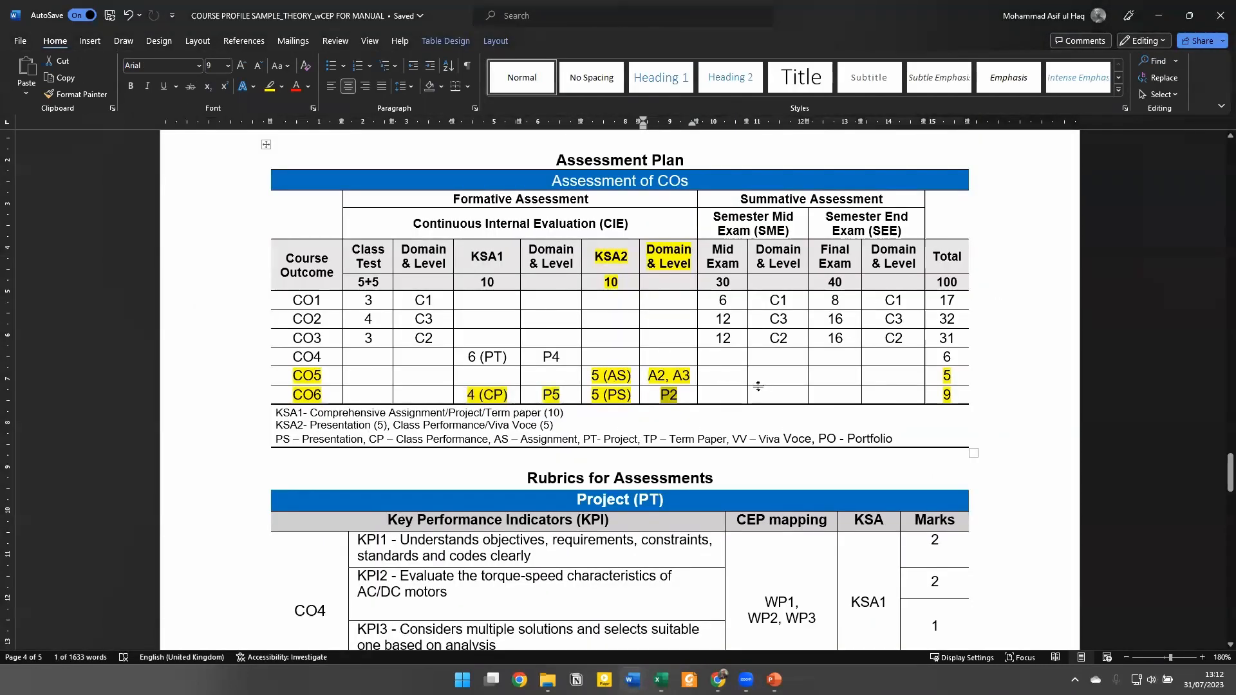
key(alt+Tab)
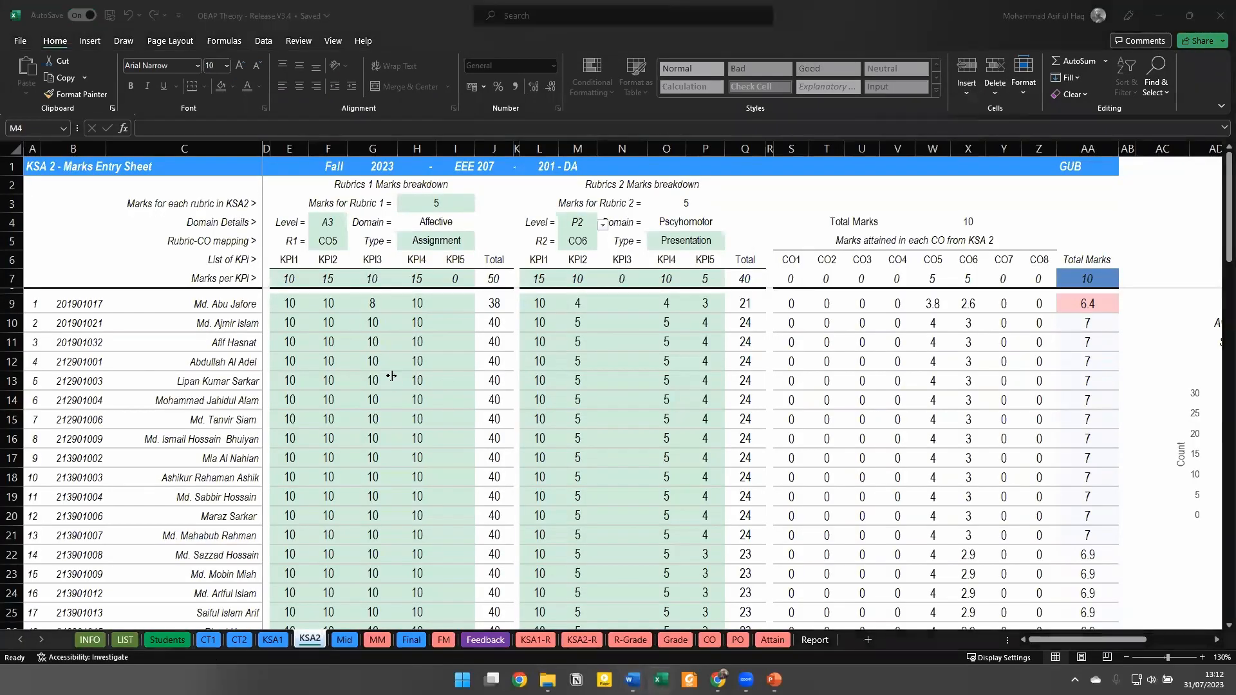
key(alt+Tab)
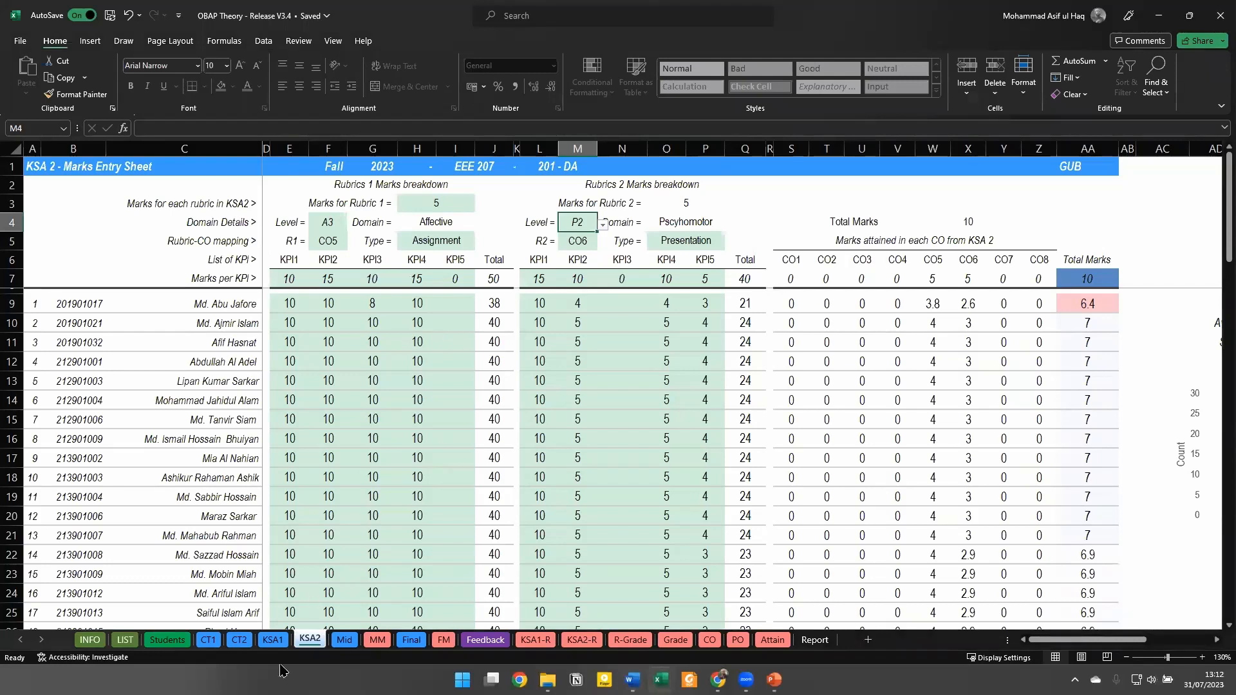
Clear Rubric 1's marks per KPI and all student marks, E7 to I43, on the KSA1 sheet
click(272, 641)
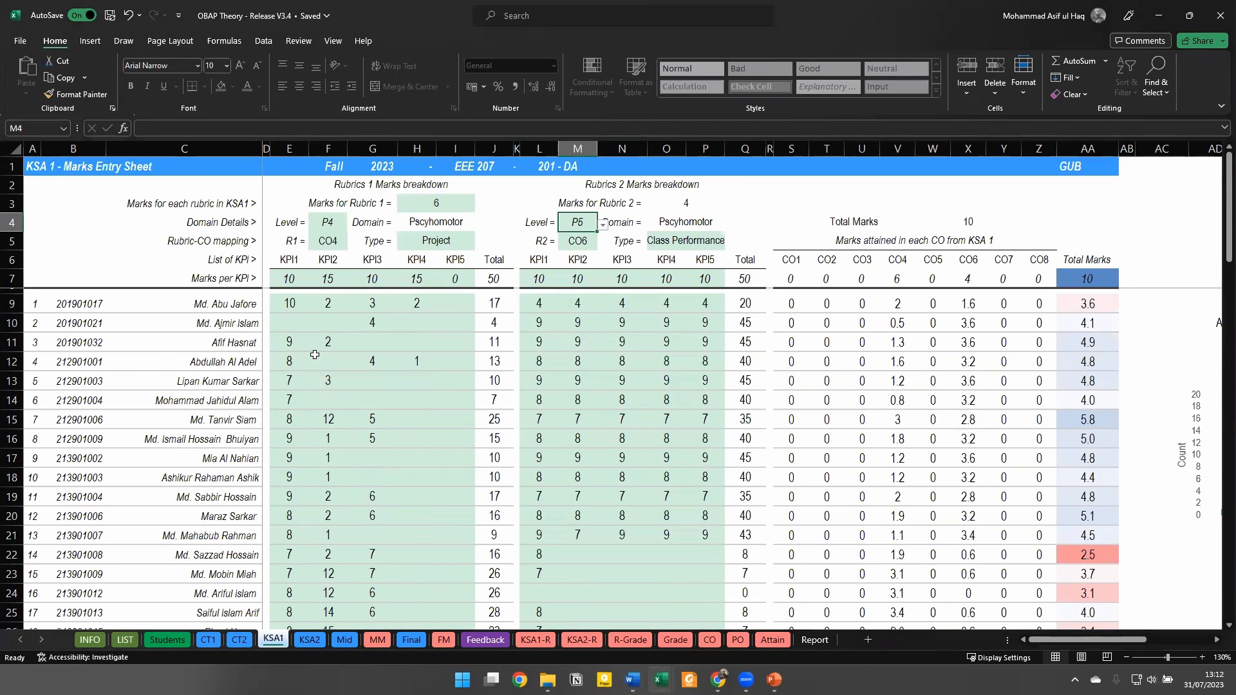
click(291, 283)
scroll(384, 384, down, 8)
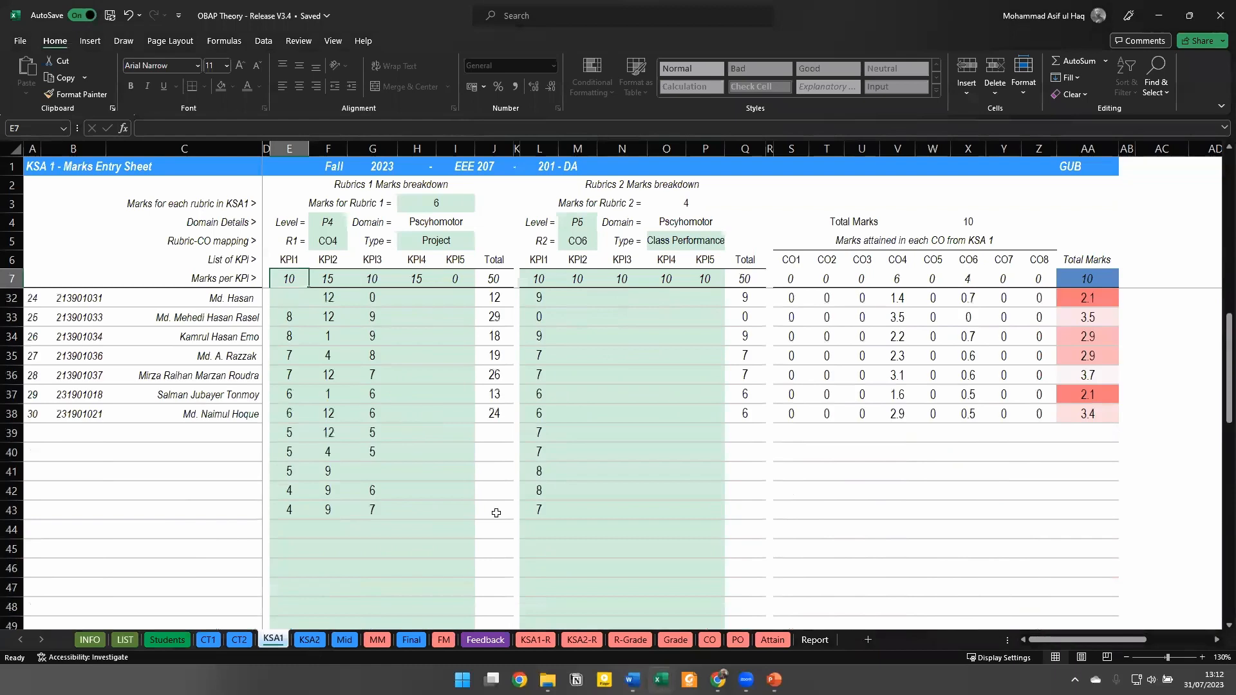
shift+click(462, 509)
key(Delete)
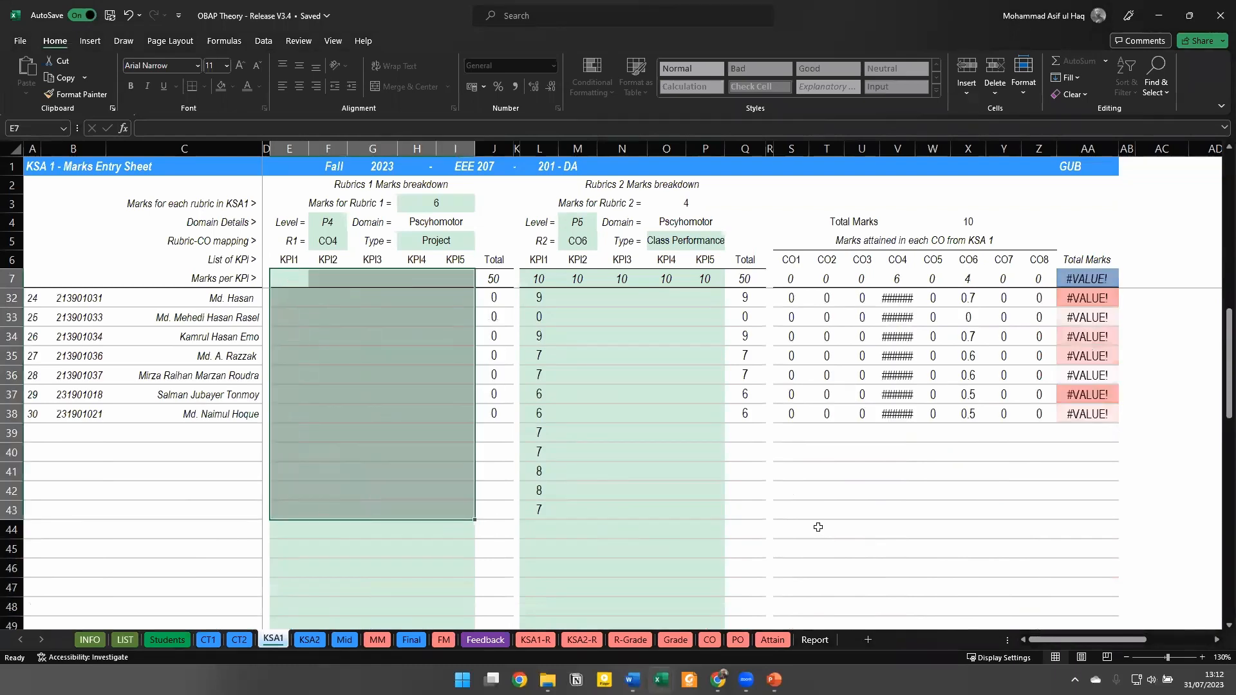
Clear Rubric 2's marks per KPI and all student marks, L7 to P43, on the KSA1 sheet
scroll(644, 534, up, 8)
click(536, 283)
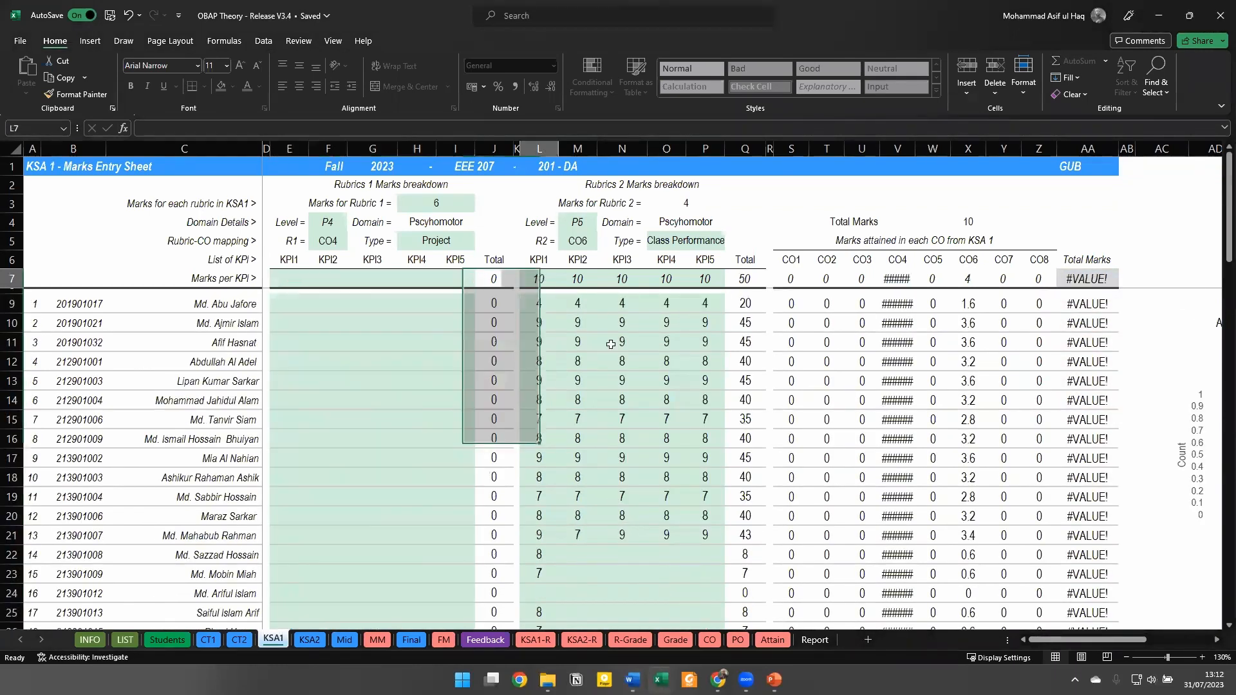
scroll(669, 495, down, 9)
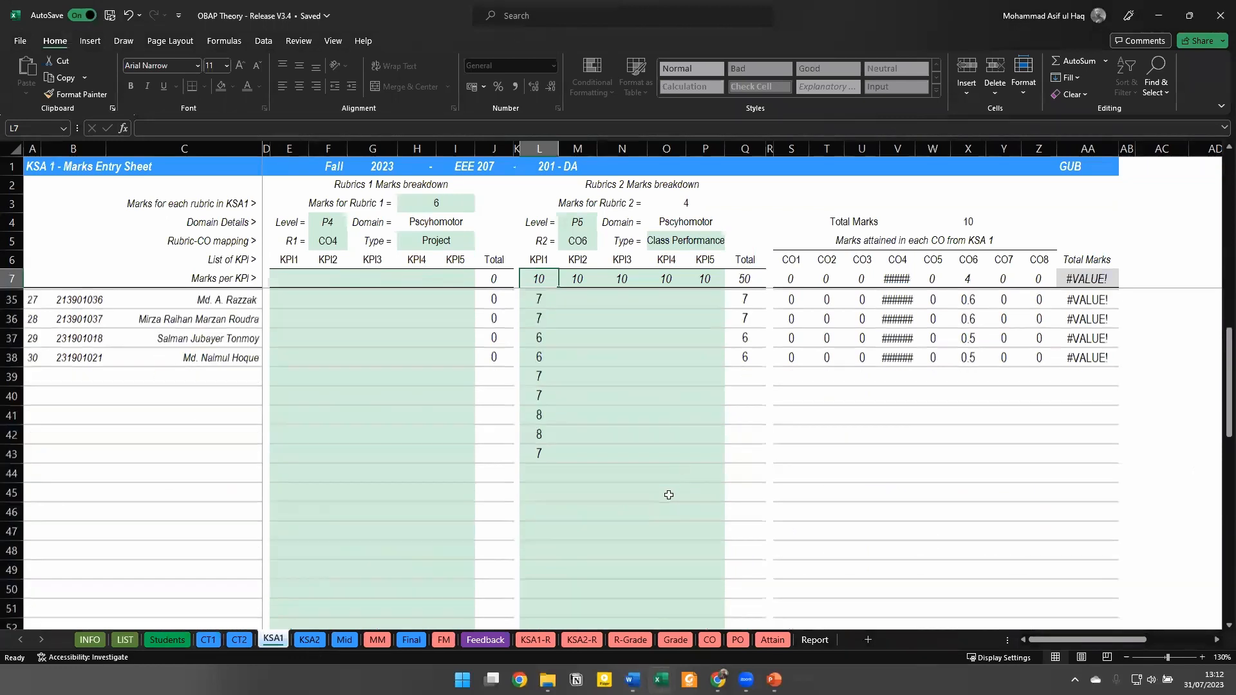
shift+click(691, 455)
key(Delete)
scroll(690, 455, up, 9)
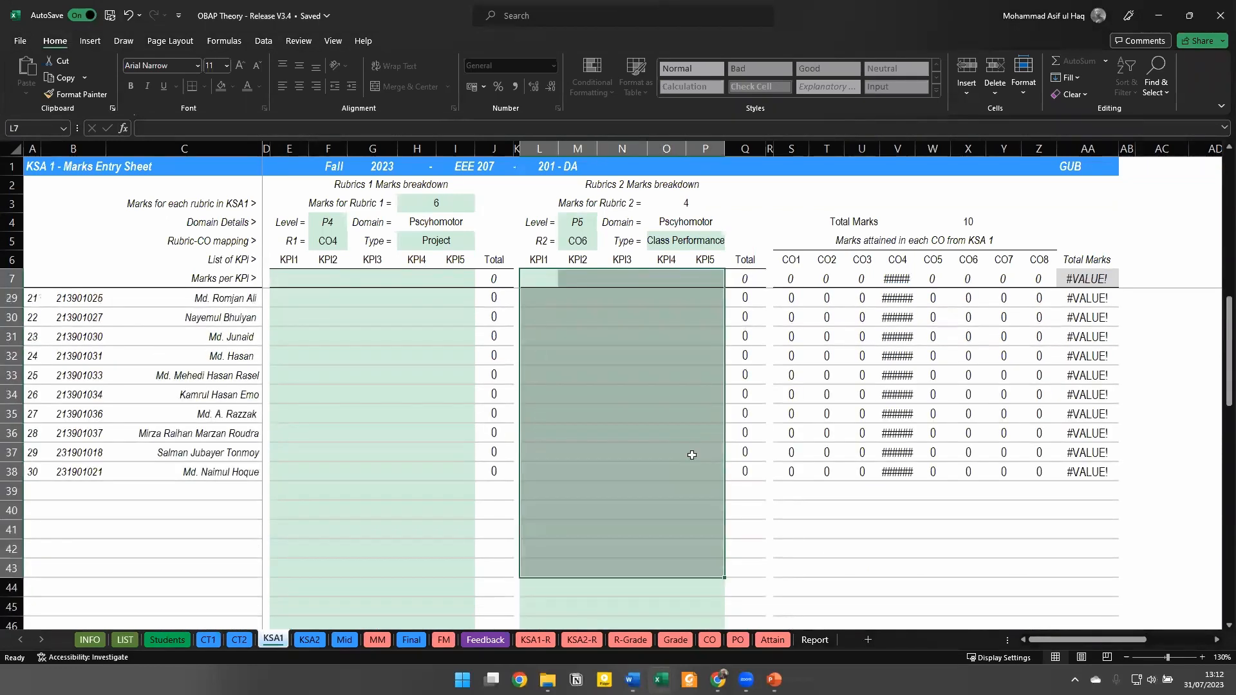
click(667, 483)
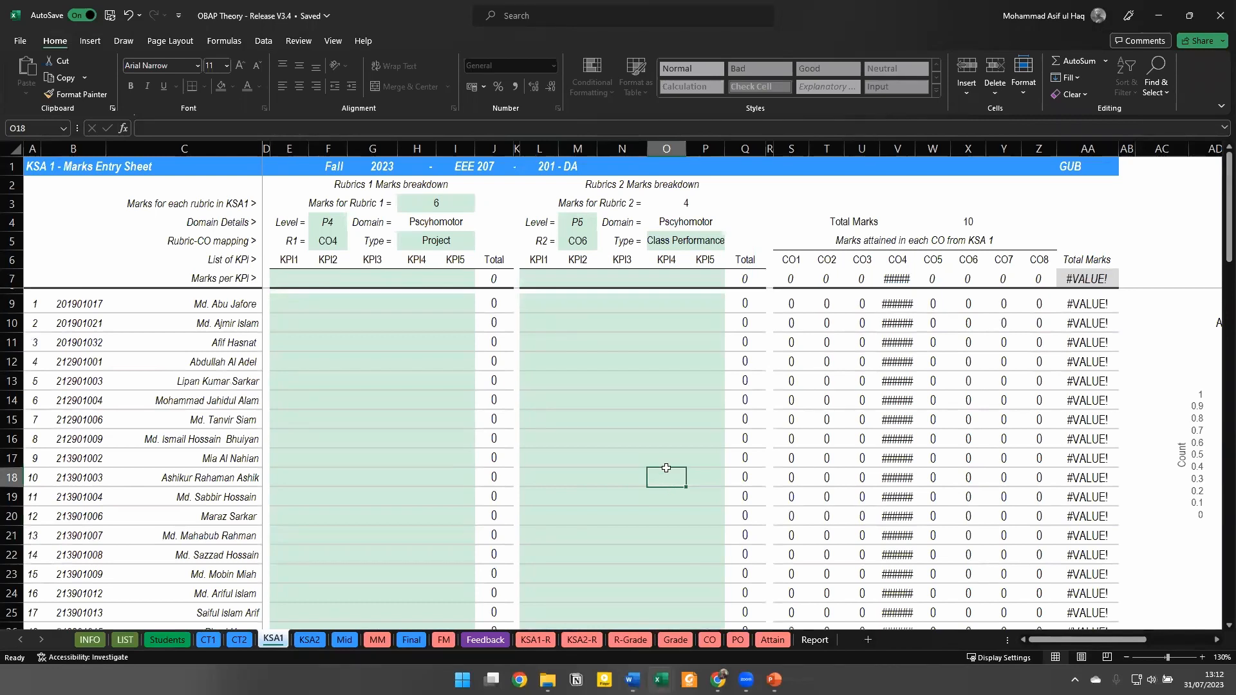
Examine Rubric 1's marks setting and its KPI1 marks cell on the KSA1 sheet
click(332, 384)
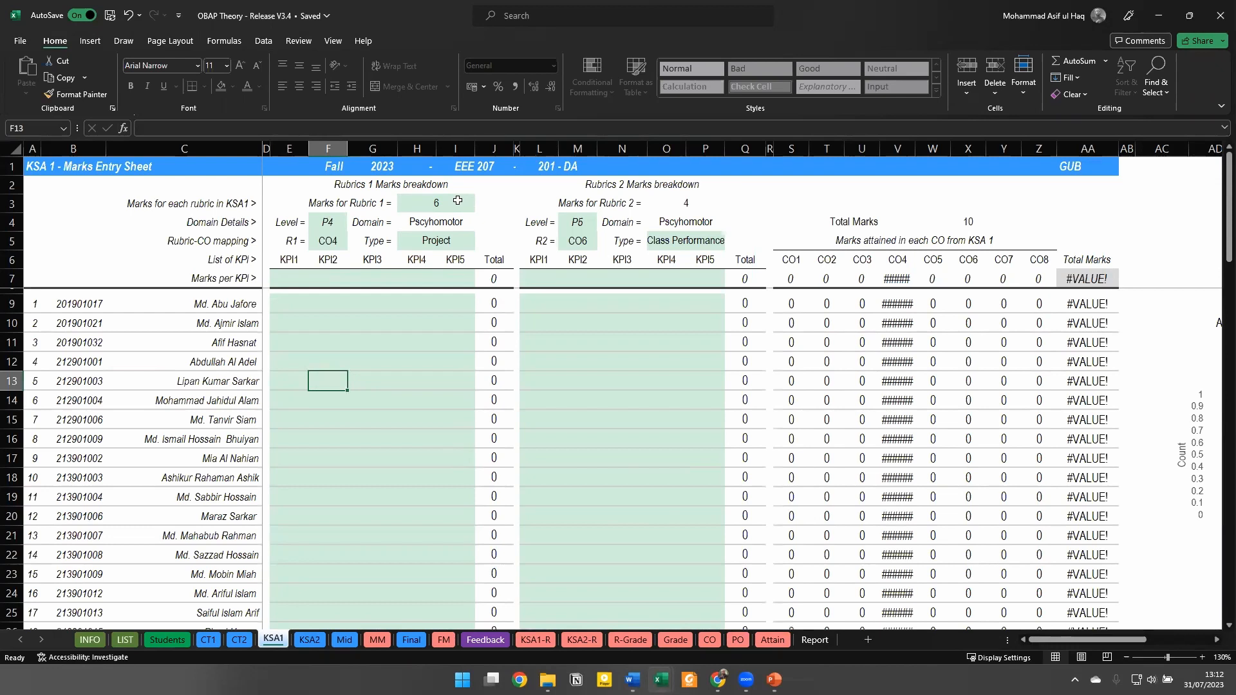
click(457, 200)
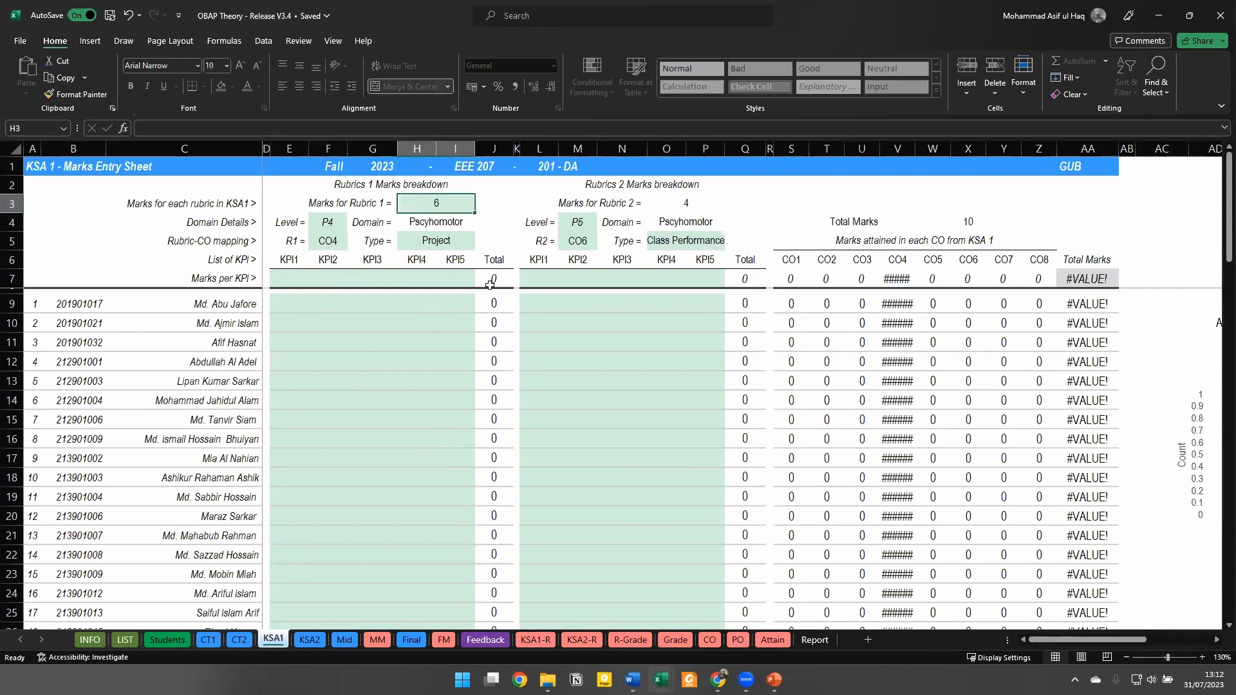
click(290, 279)
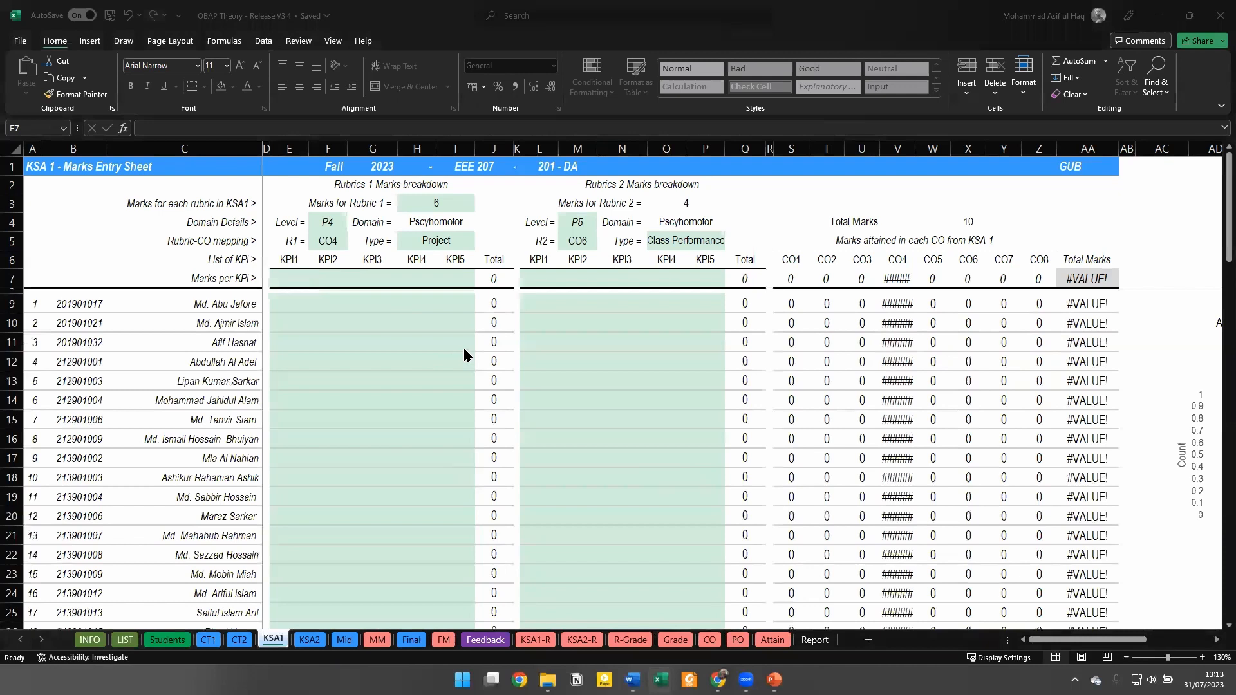
Switch to the Word course profile and examine the key performance indicators of the Project (PT) rubric
key(alt+Tab)
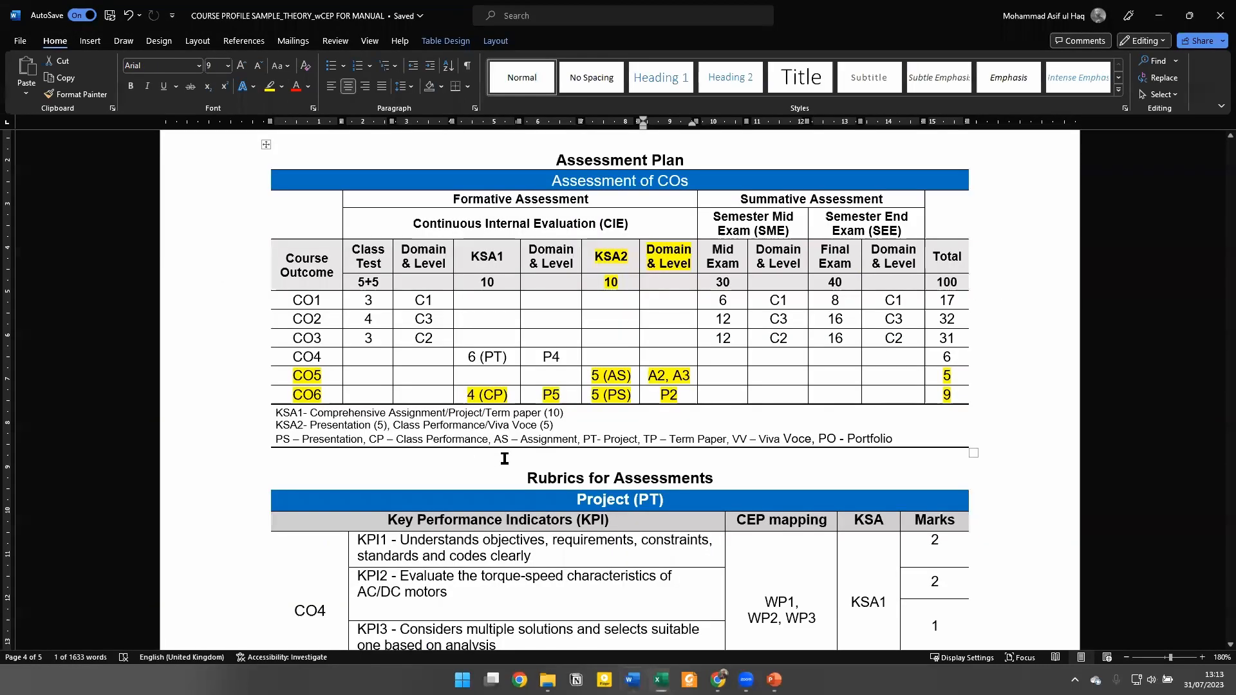
scroll(504, 459, down, 5)
scroll(505, 458, up, 6)
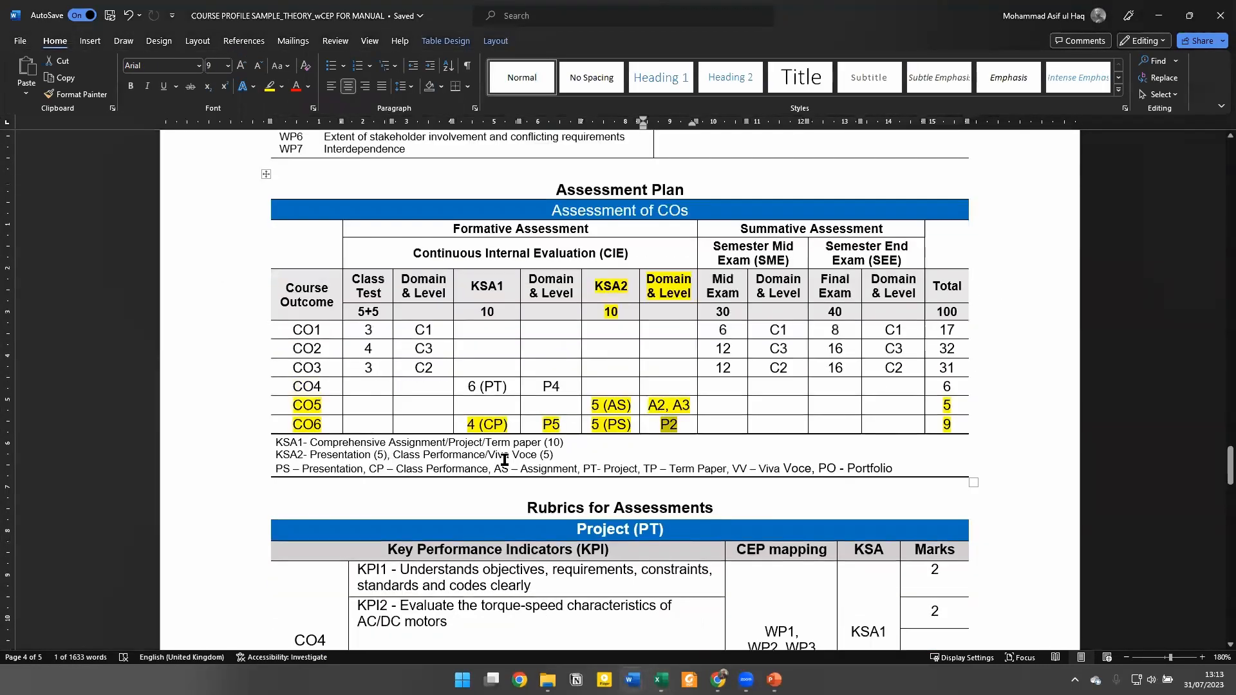
scroll(505, 459, down, 5)
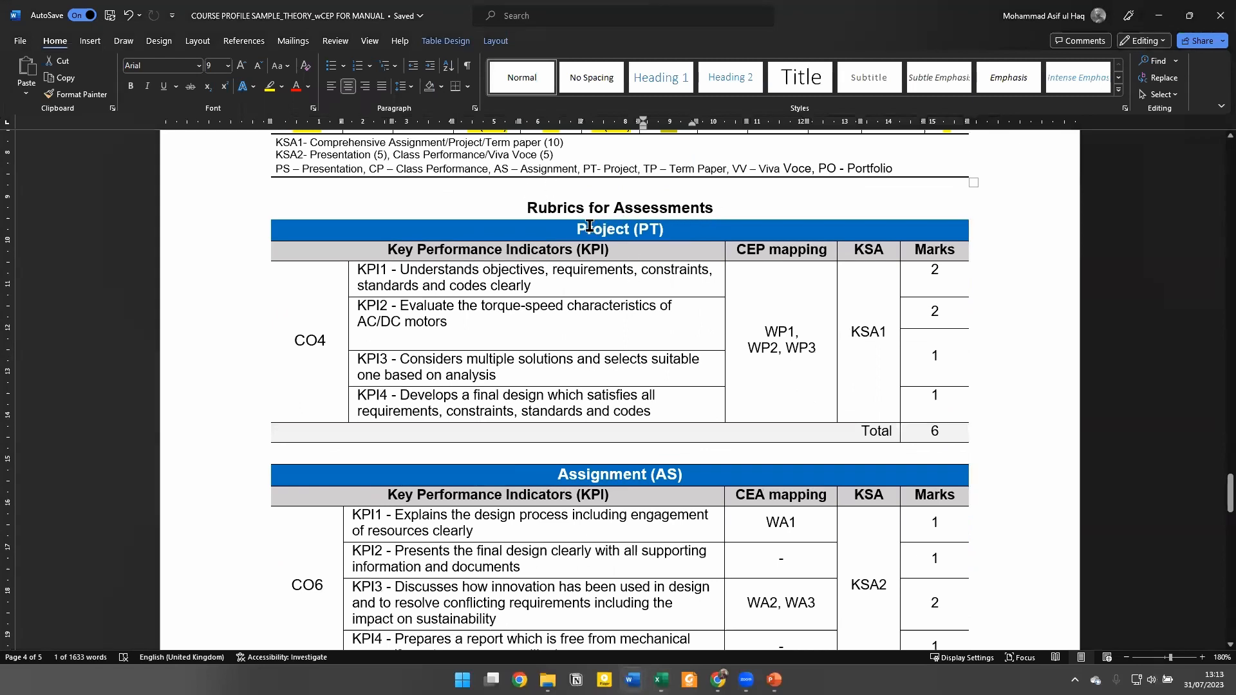
drag(589, 225, 665, 229)
click(408, 326)
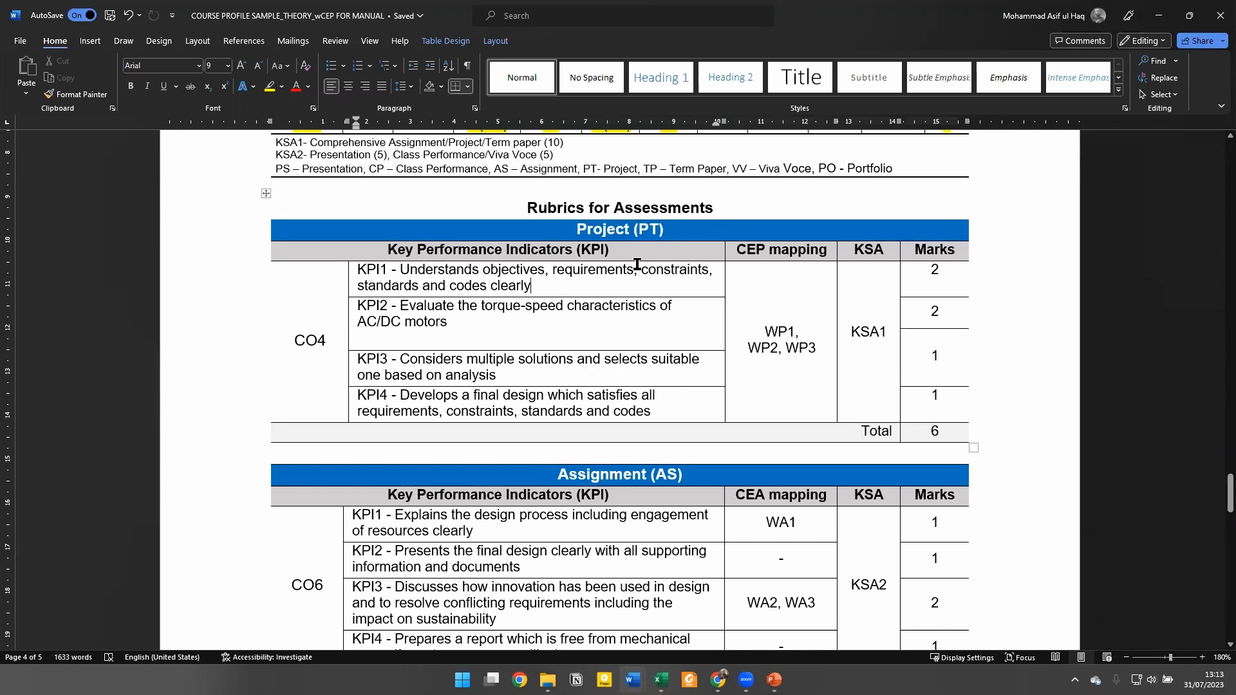
drag(492, 281, 562, 392)
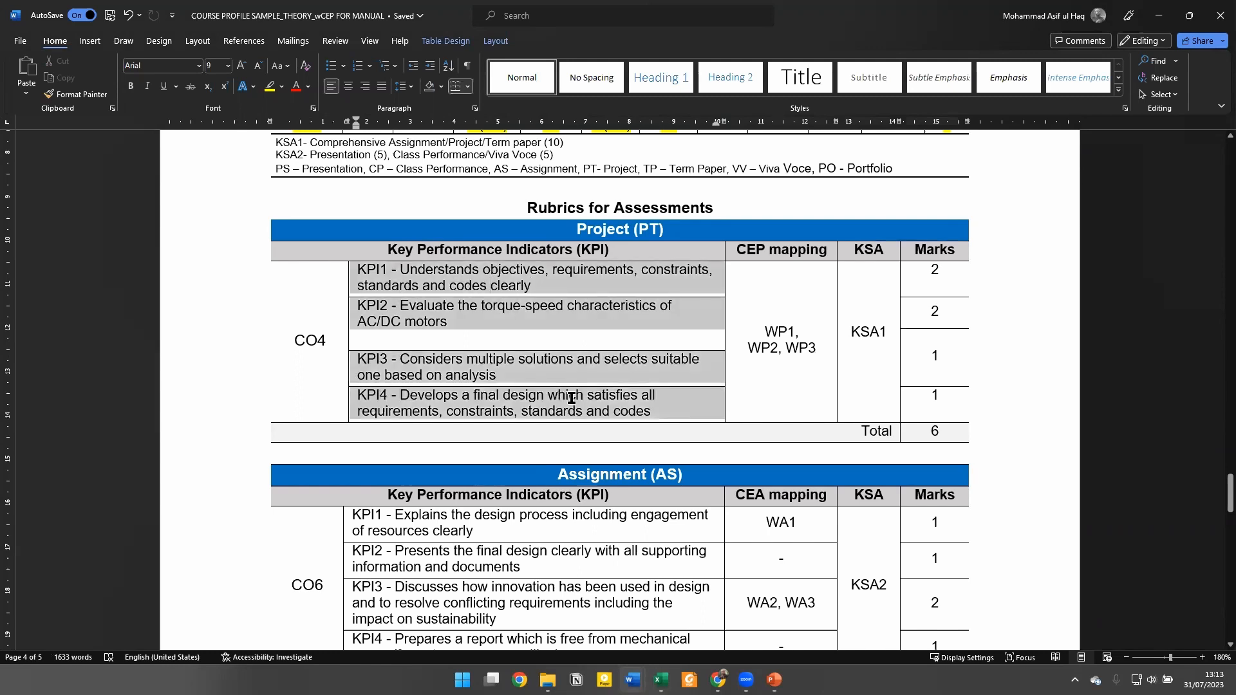
Return to the Excel KSA1 sheet and locate Rubric 1's marks cells for KPI1 through KPI4
key(alt+Tab)
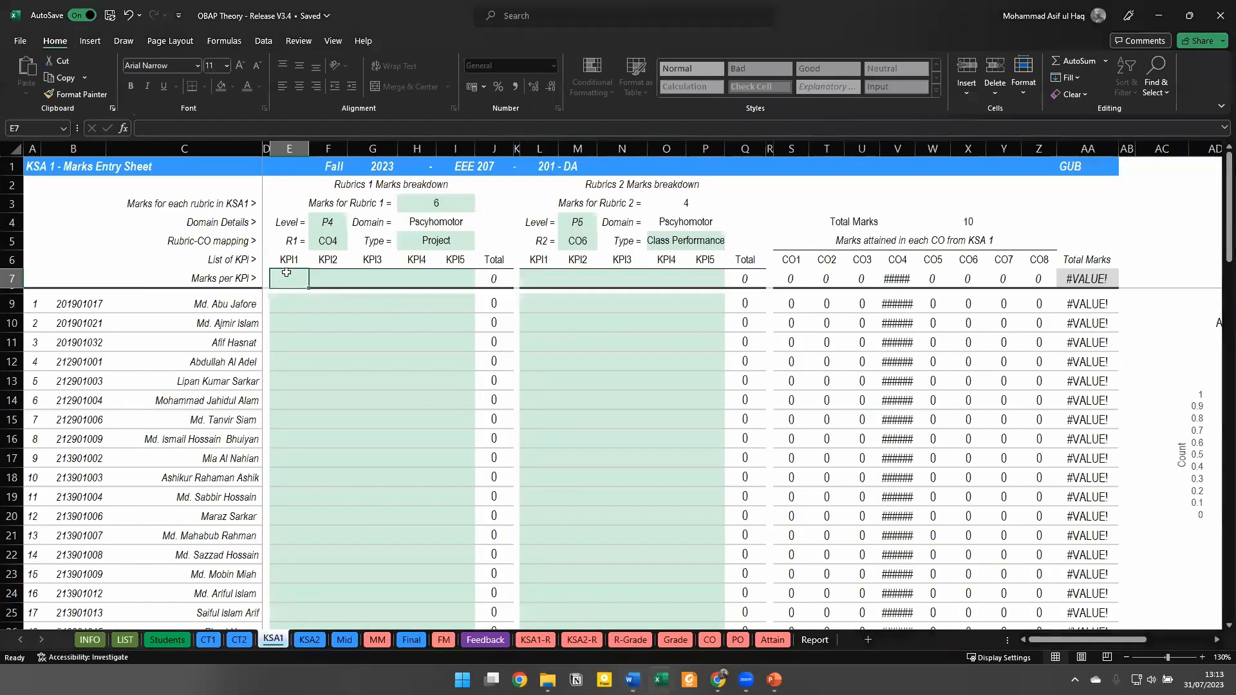
click(333, 277)
click(379, 278)
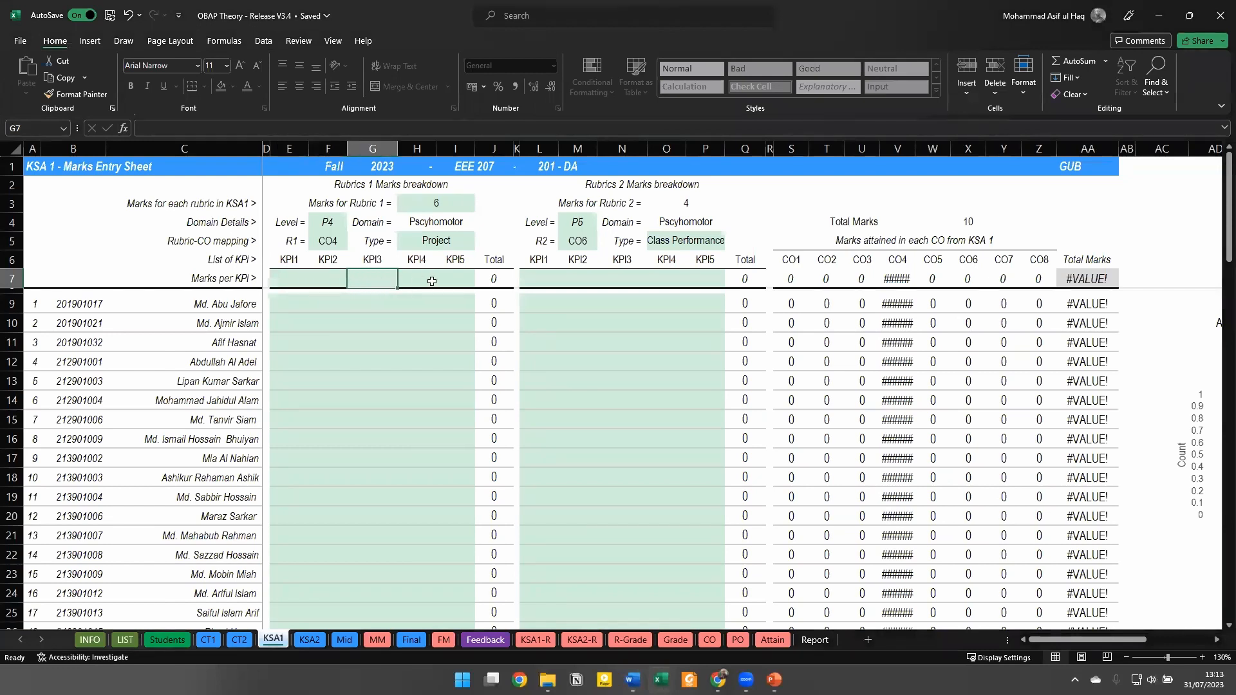
click(431, 281)
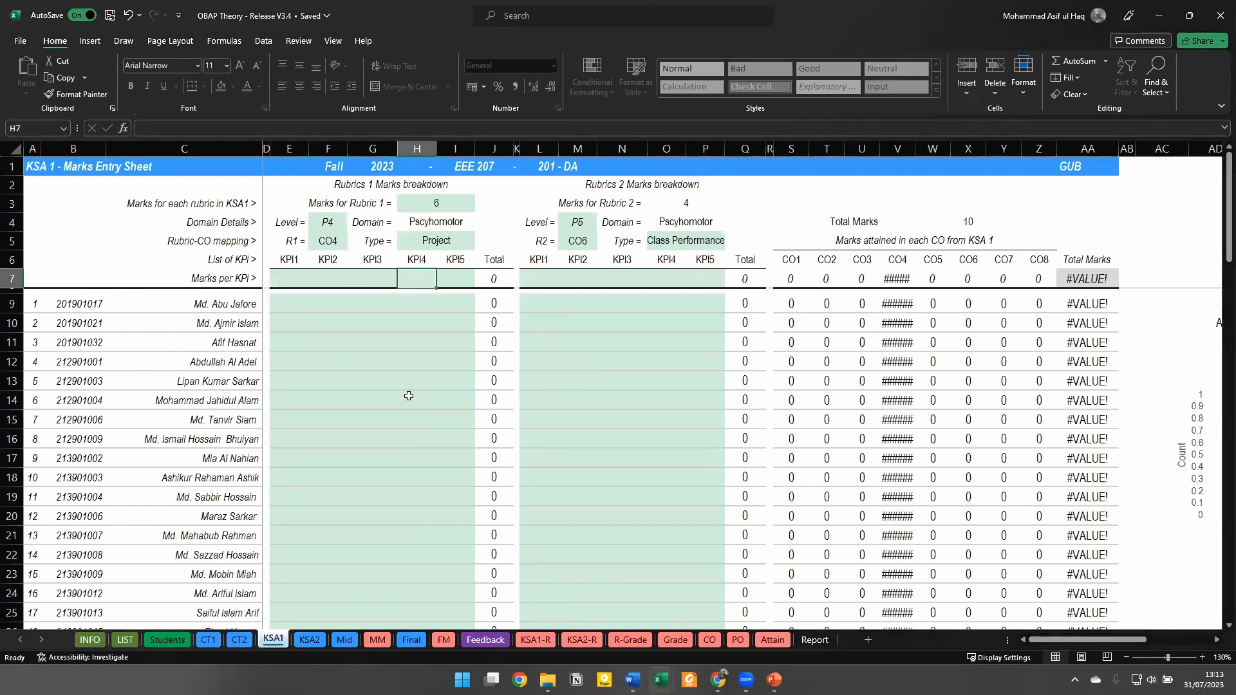
click(289, 273)
click(425, 277)
Locate the Rubrics for all KPI resource on the EEE Green OBAP page in Chrome and return to the Excel KSA1 sheet
key(alt+Tab)
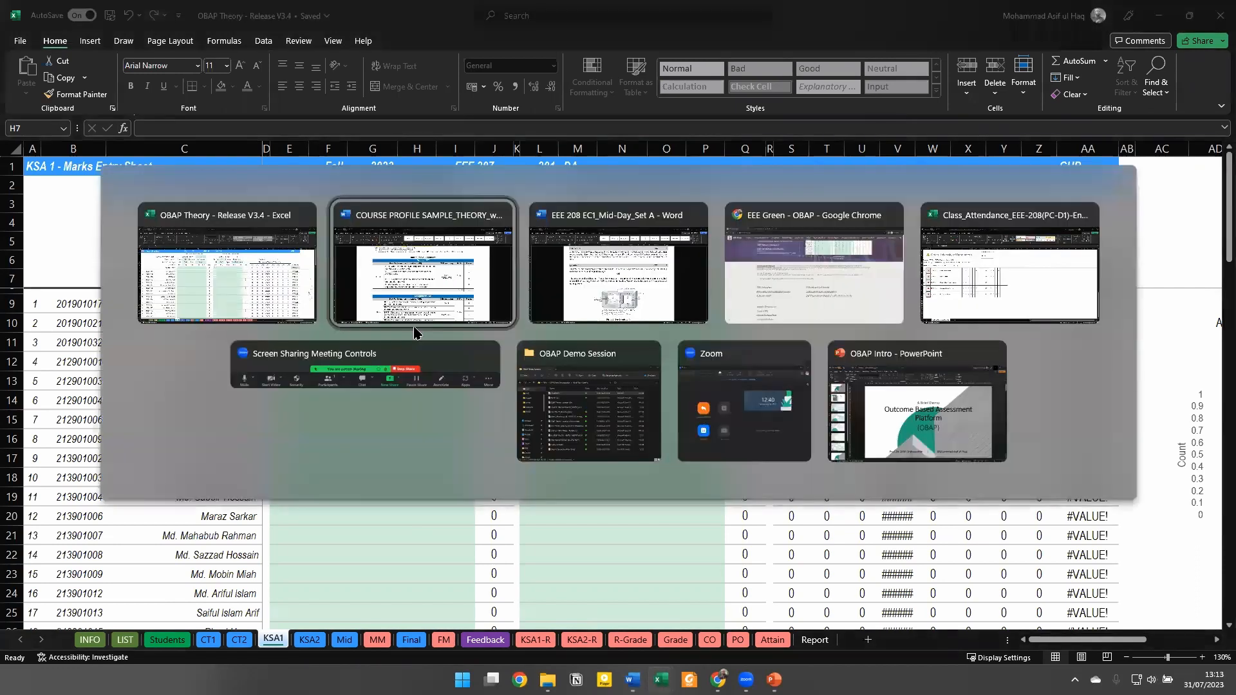
key(alt+Tab)
key(alt+Tab)
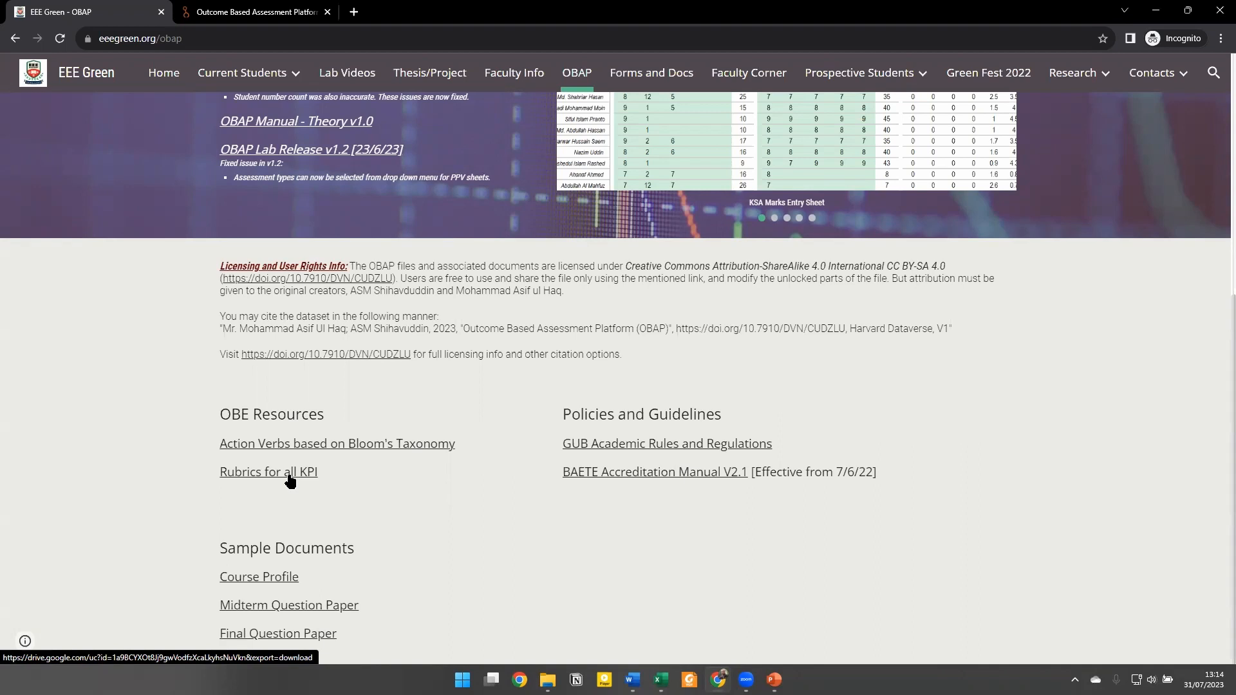
key(alt+Tab)
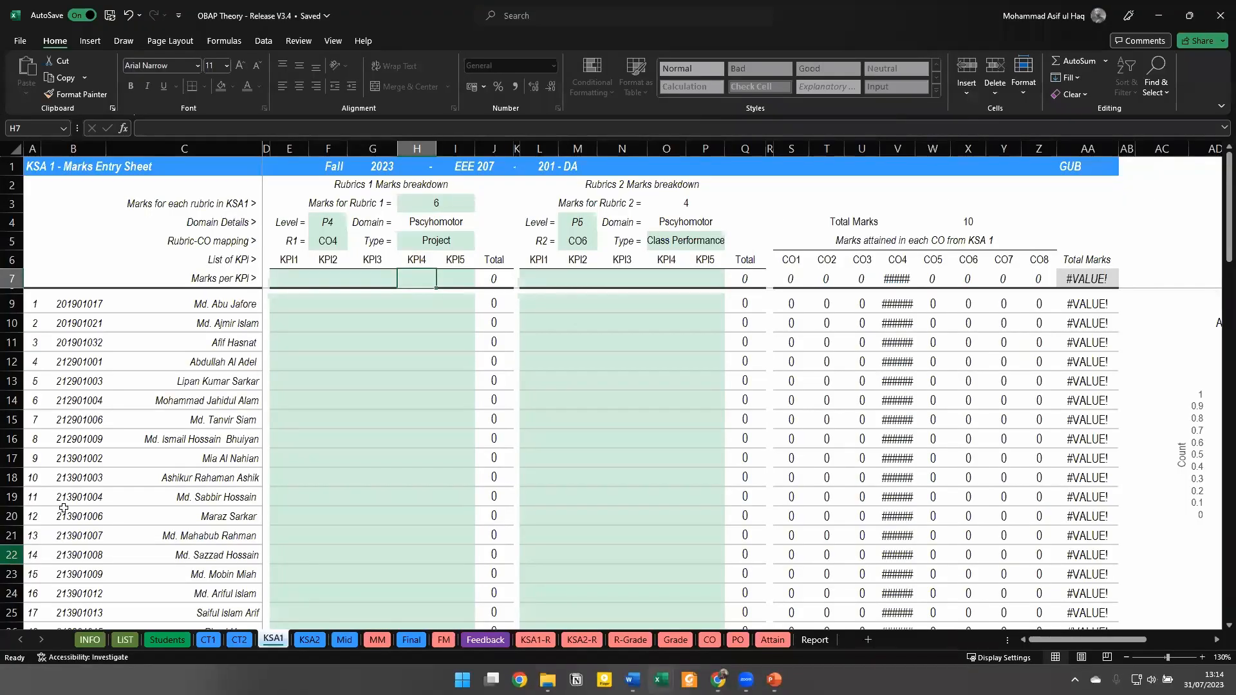
Examine the Rubric 1 marks setting and walk through its marks-per-KPI cells from KPI1 to KPI4
click(460, 203)
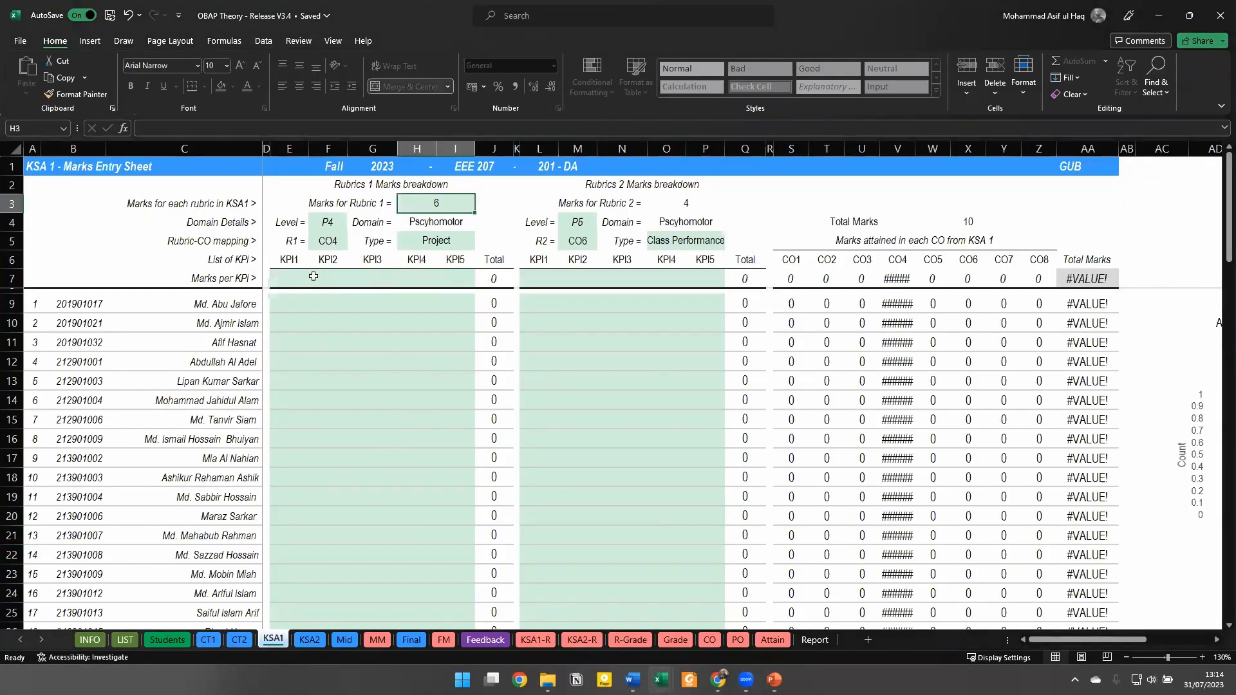
click(286, 281)
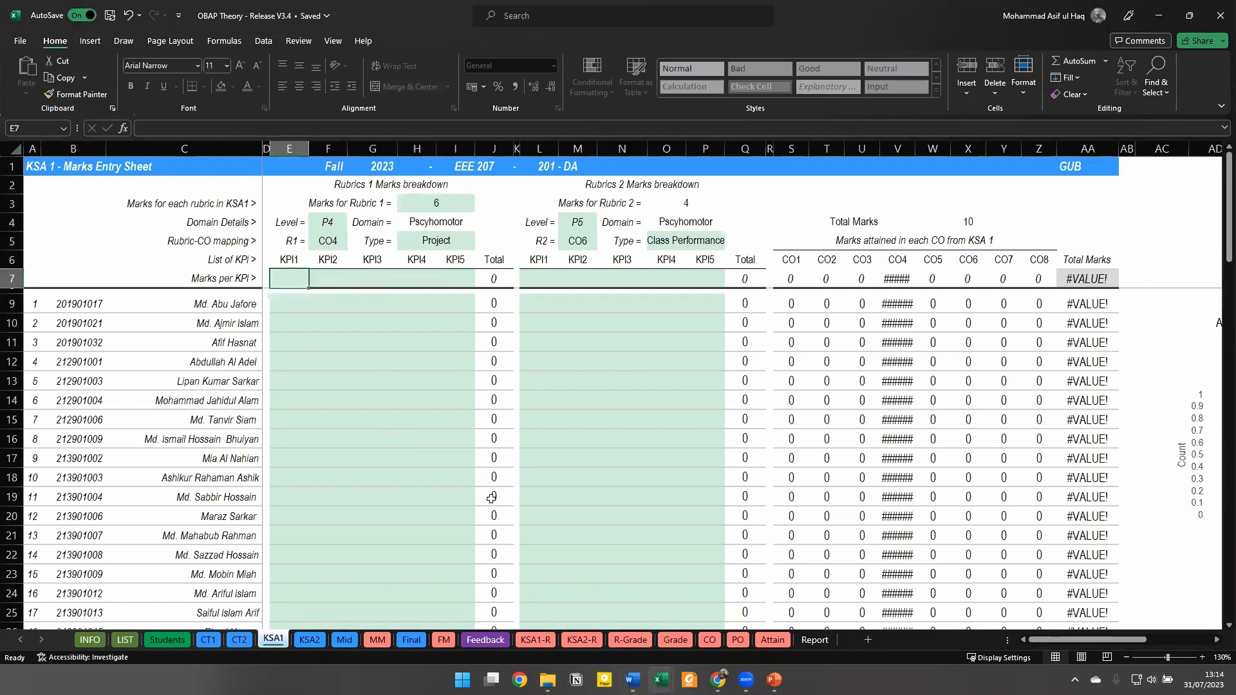
key(Right)
key(Right)
key(Right)
key(Left)
key(Left)
key(Left)
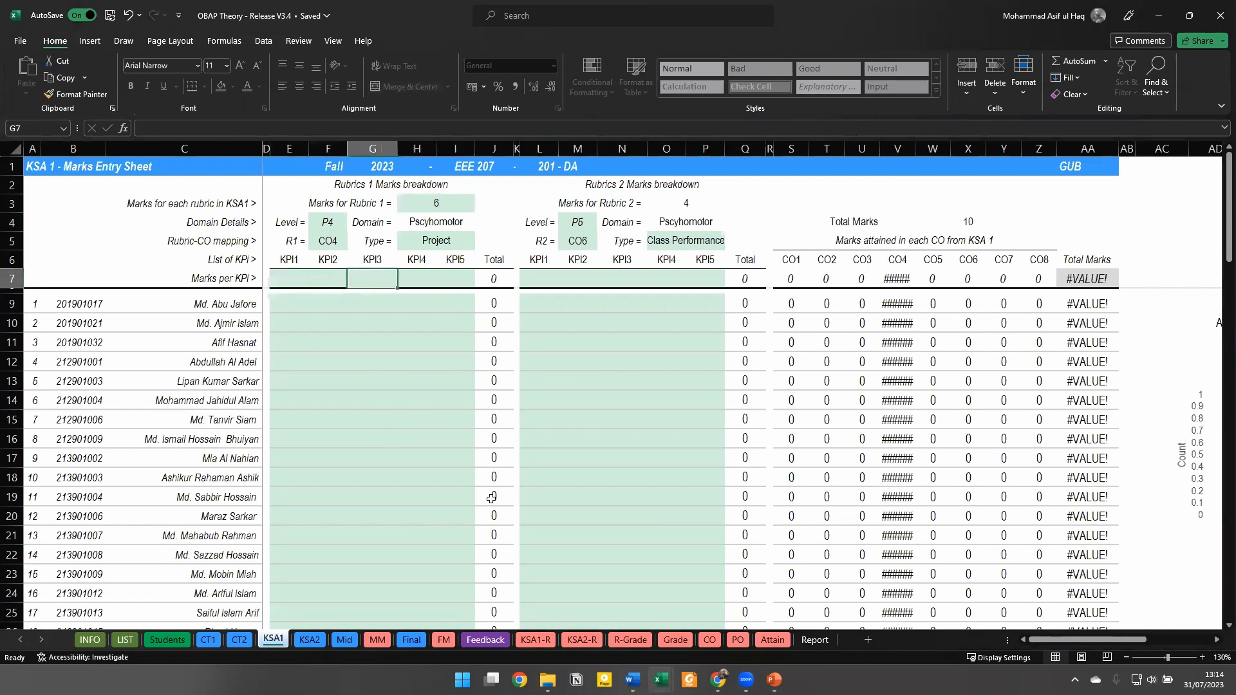
key(Right)
key(Right)
key(Right)
key(Left)
key(Left)
key(Left)
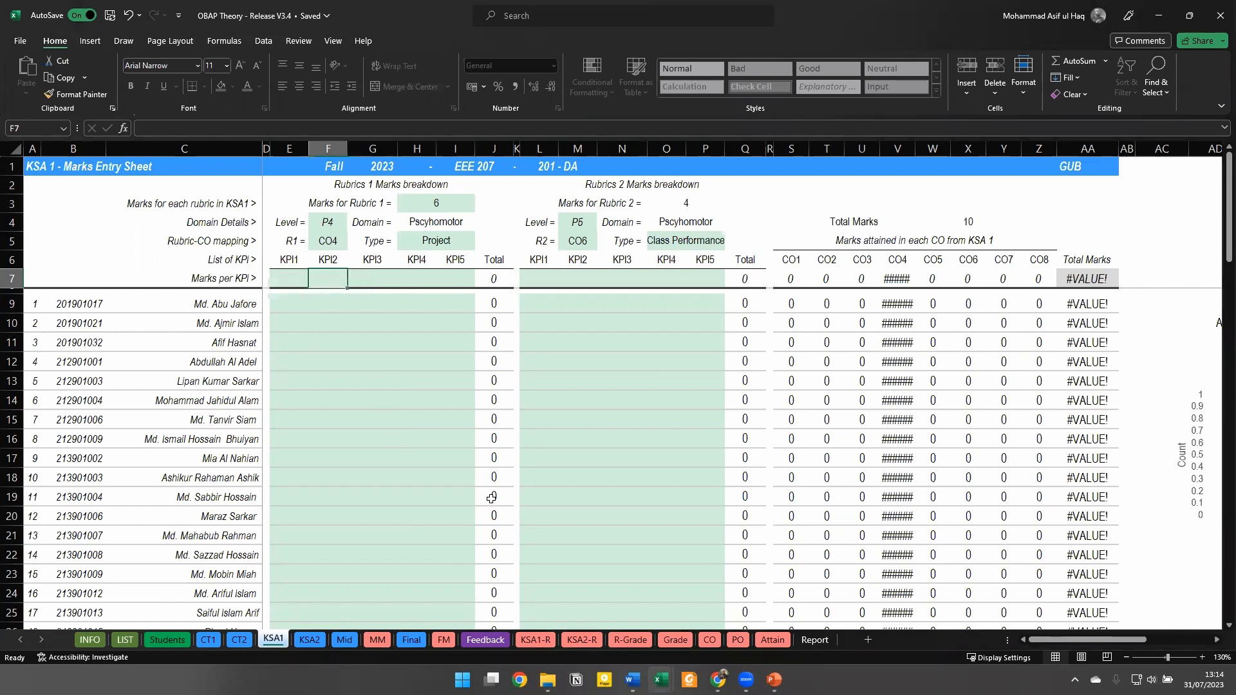
Set Rubric 1's marks per KPI to 2, 1, 1 and 2 for KPI1 through KPI4 and check the first student's matching cells
text(2)
key(Right)
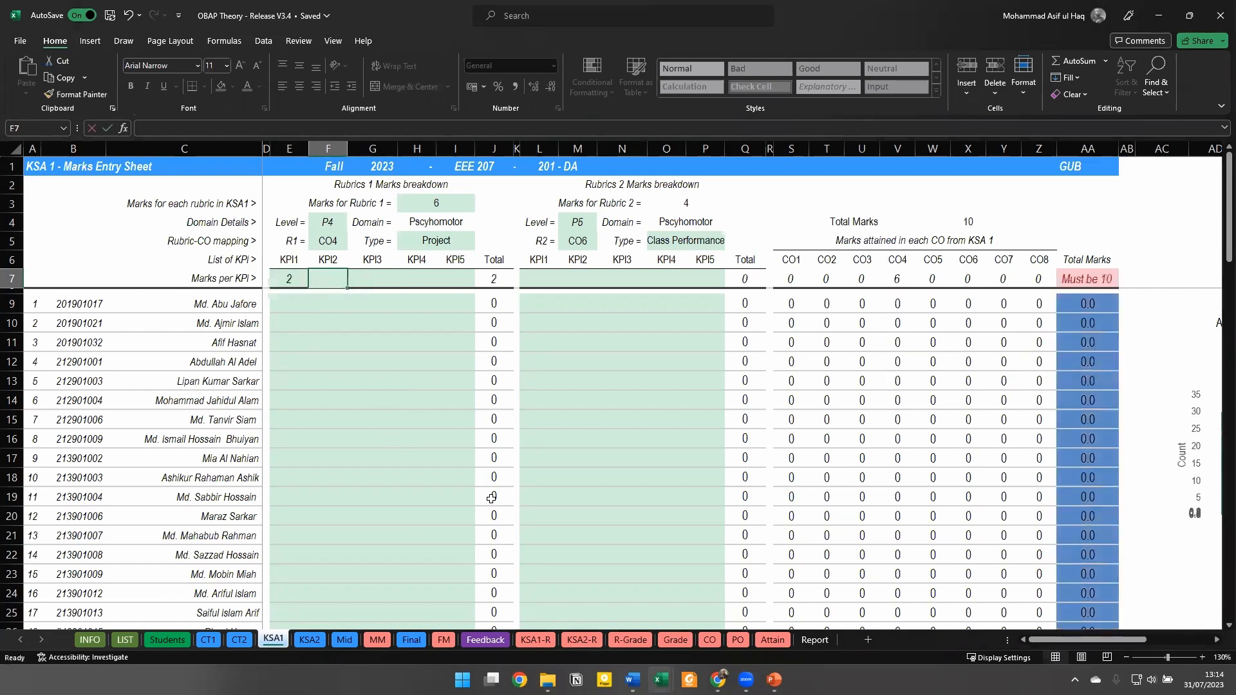
text(1)
key(Right)
text(1)
key(Right)
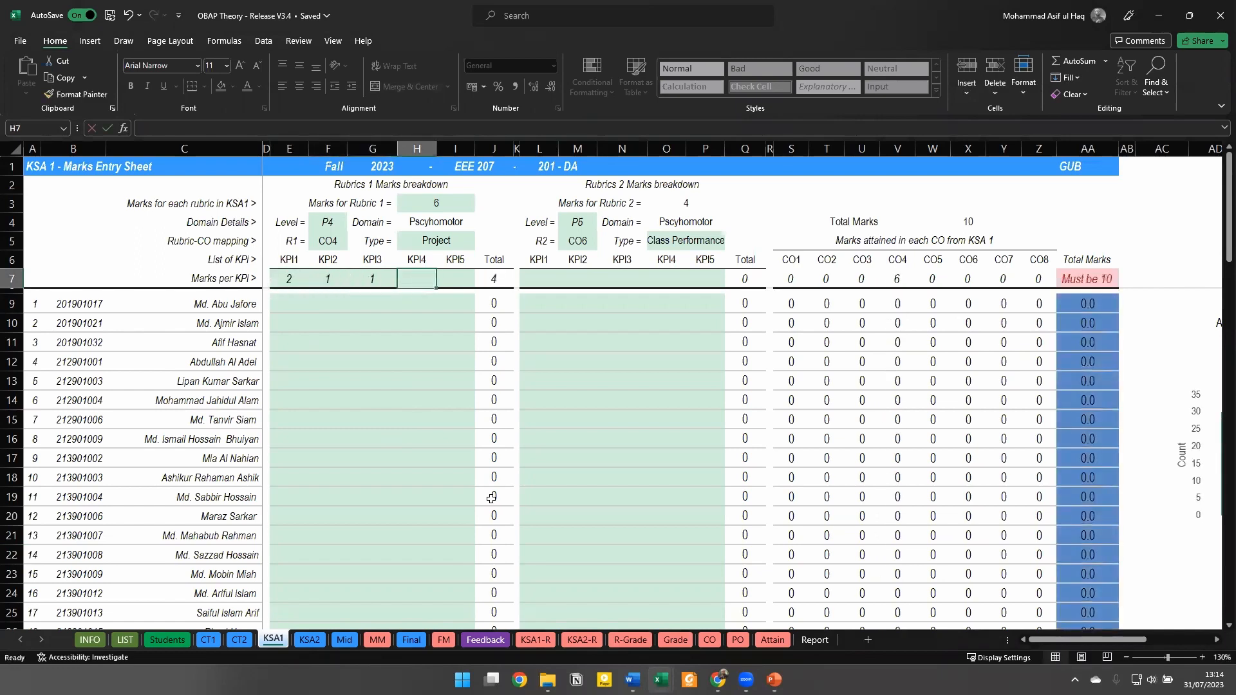
text(2)
key(Return)
key(Up)
click(294, 307)
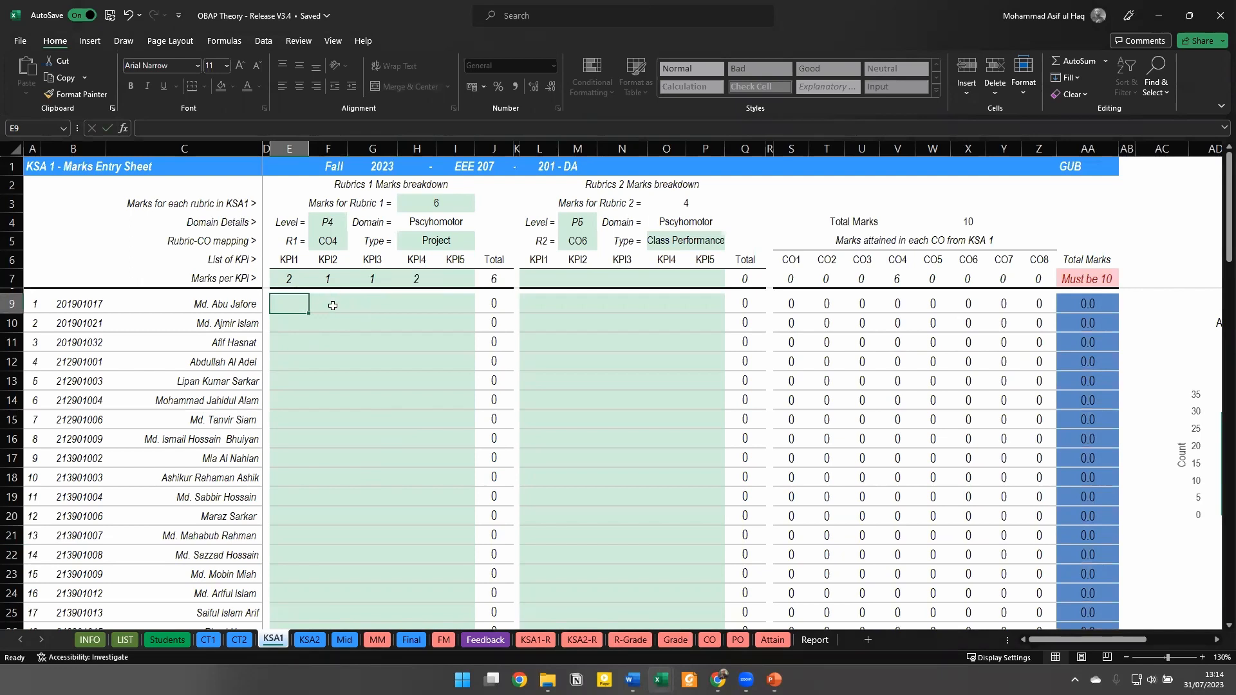
key(Right)
key(Right)
key(Right)
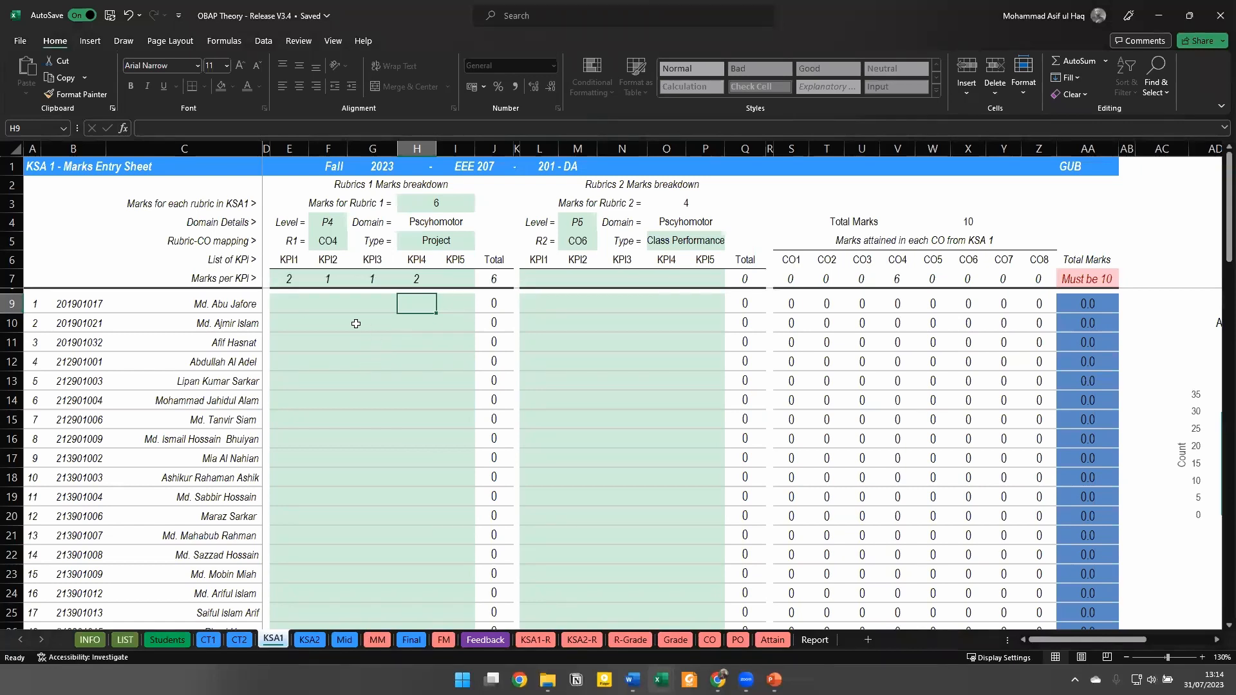
Clear Rubric 1's marks per KPI for KPI1 through KPI4
click(283, 285)
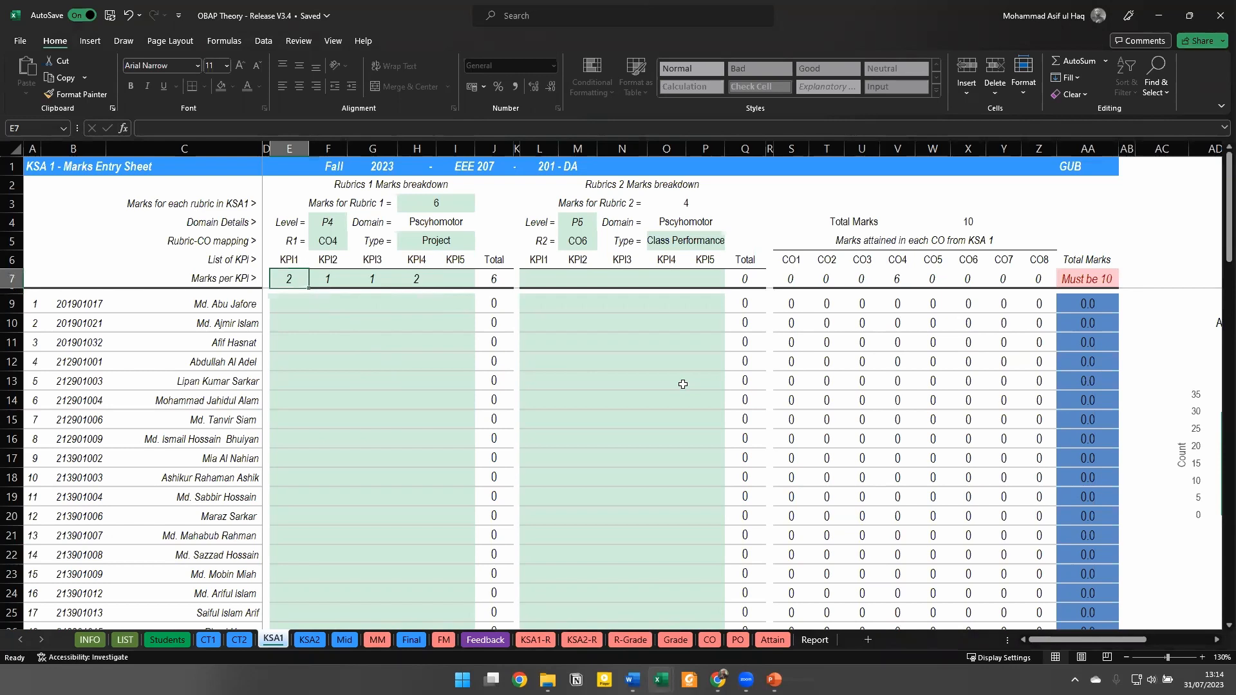
key(shift+Right)
key(shift+Right)
key(shift+Right)
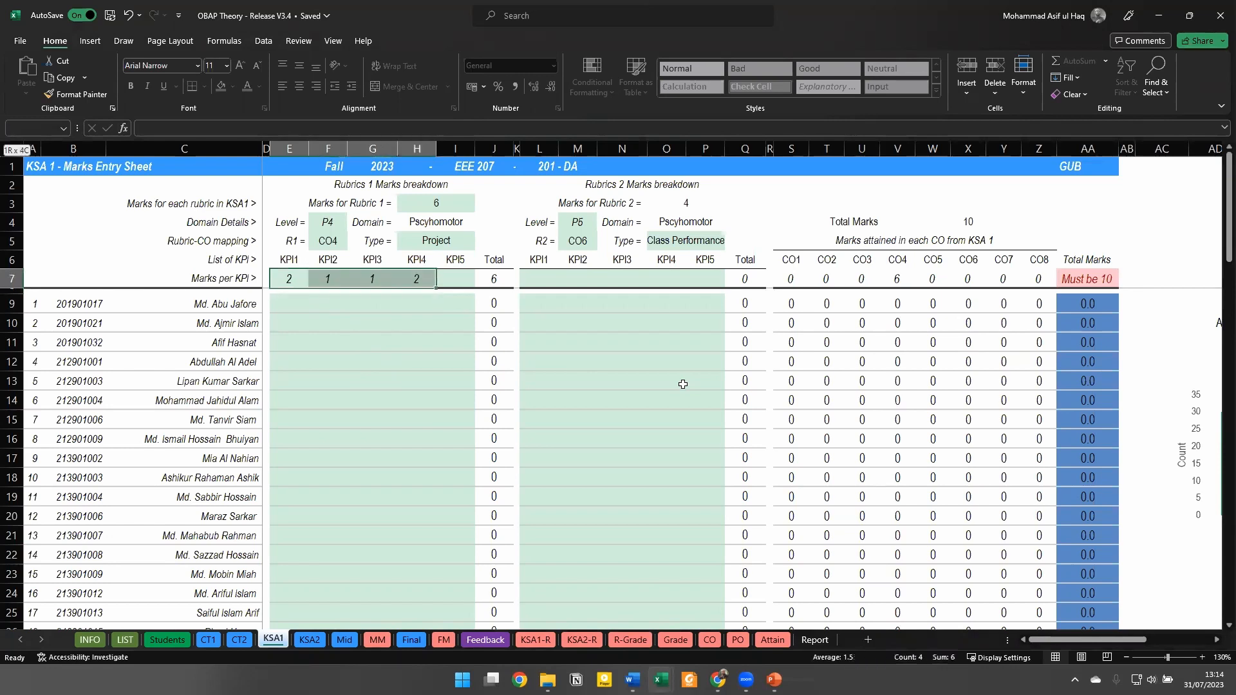
key(Delete)
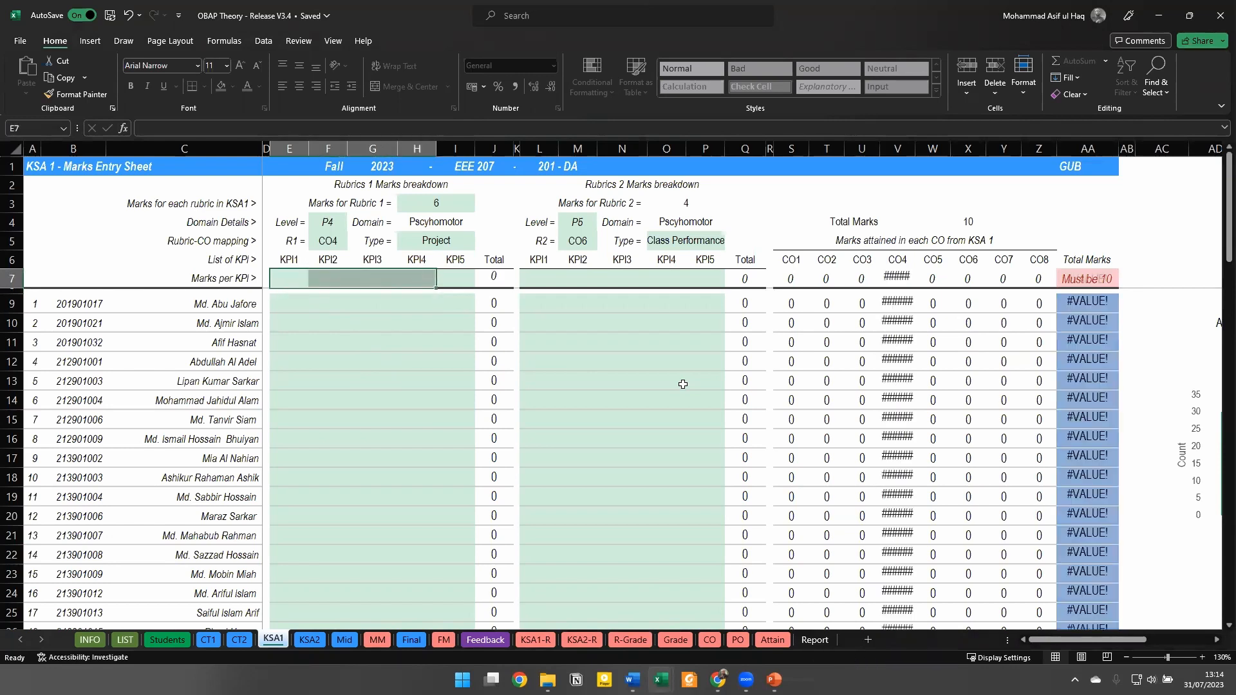
Set Rubric 1's marks per KPI to 10 for each of KPI1 through KPI4
key(shift+Left)
key(shift+Left)
key(shift+Left)
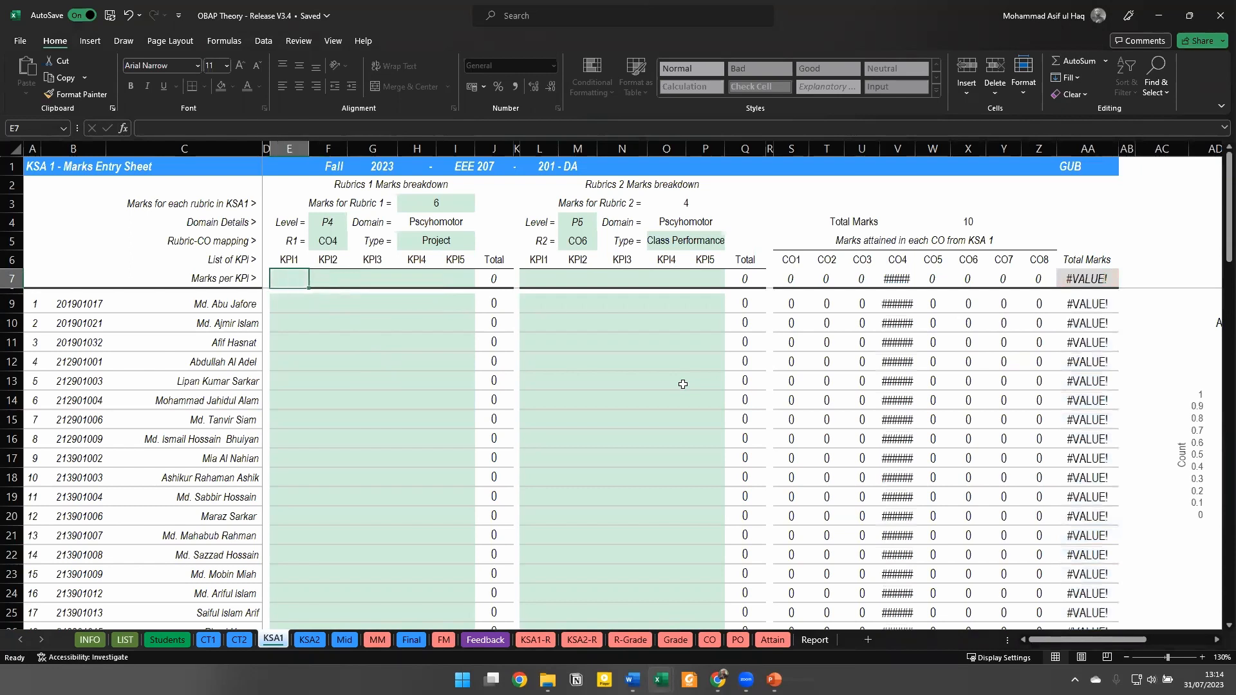
text(1)
text(10)
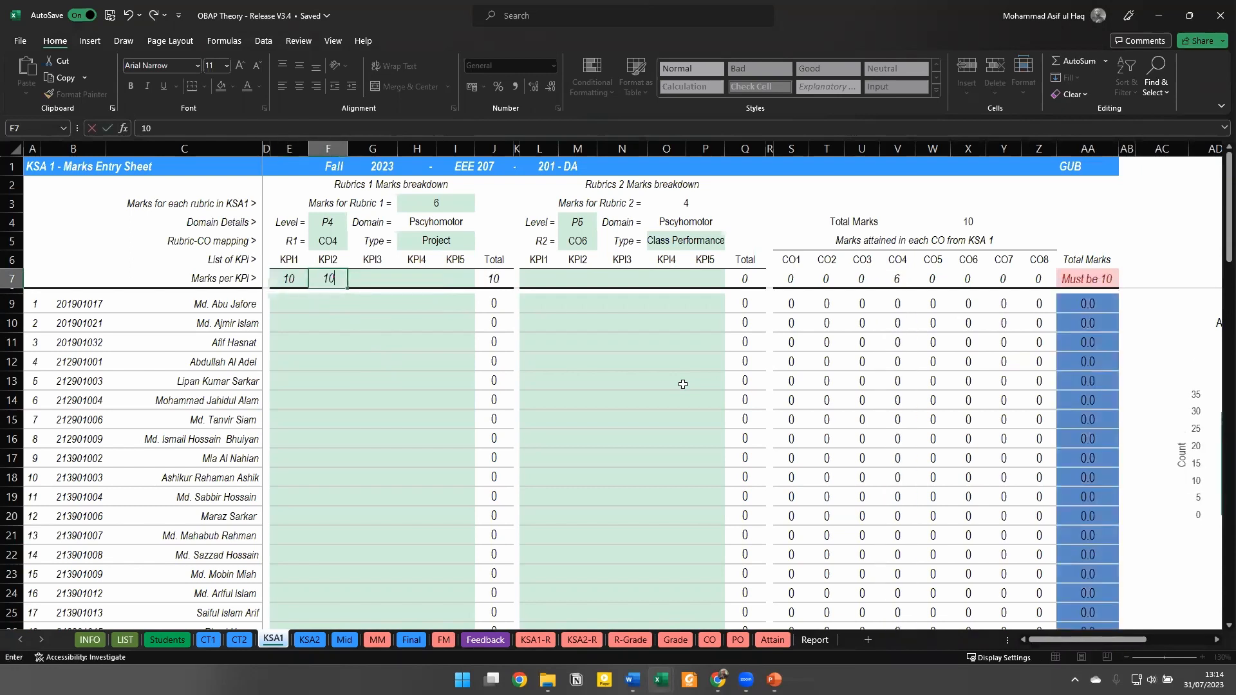
key(Return)
text(10)
key(Tab)
text(10)
key(Down)
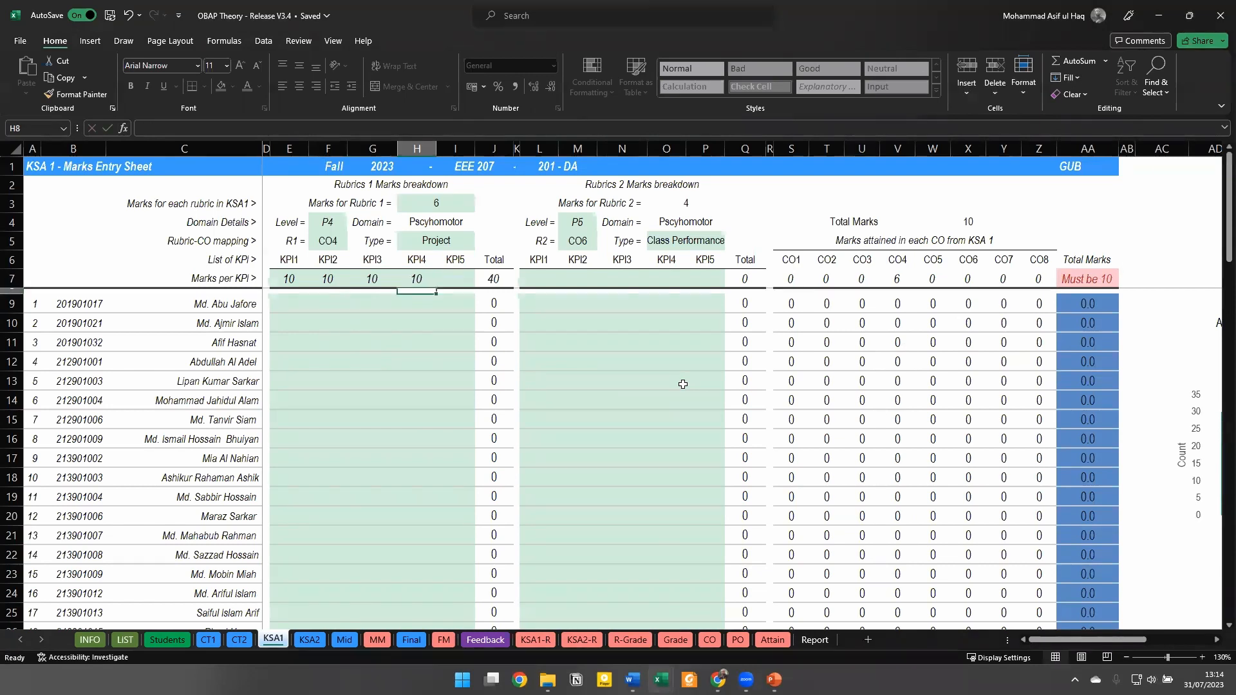
Enter the first student's Rubric 1 marks as 5, 7, 8 and 6 for KPI1 through KPI4
key(Down)
key(Left)
key(Left)
key(Left)
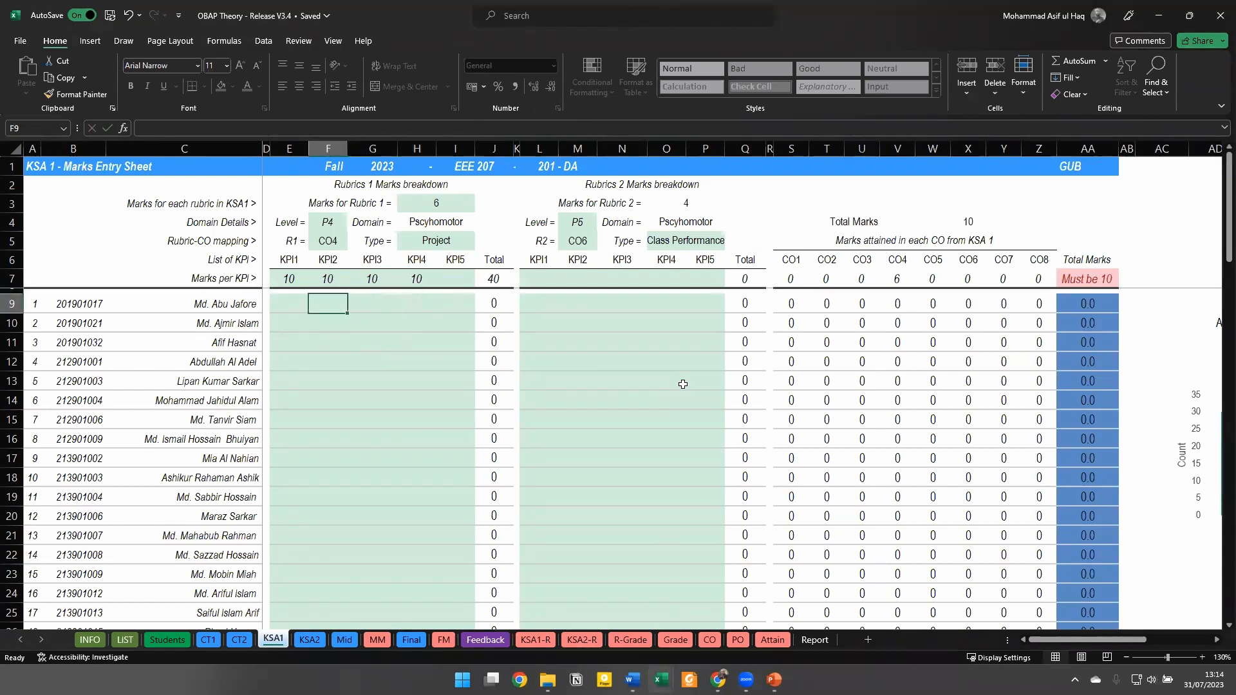
key(Up)
key(Up)
key(Down)
key(Down)
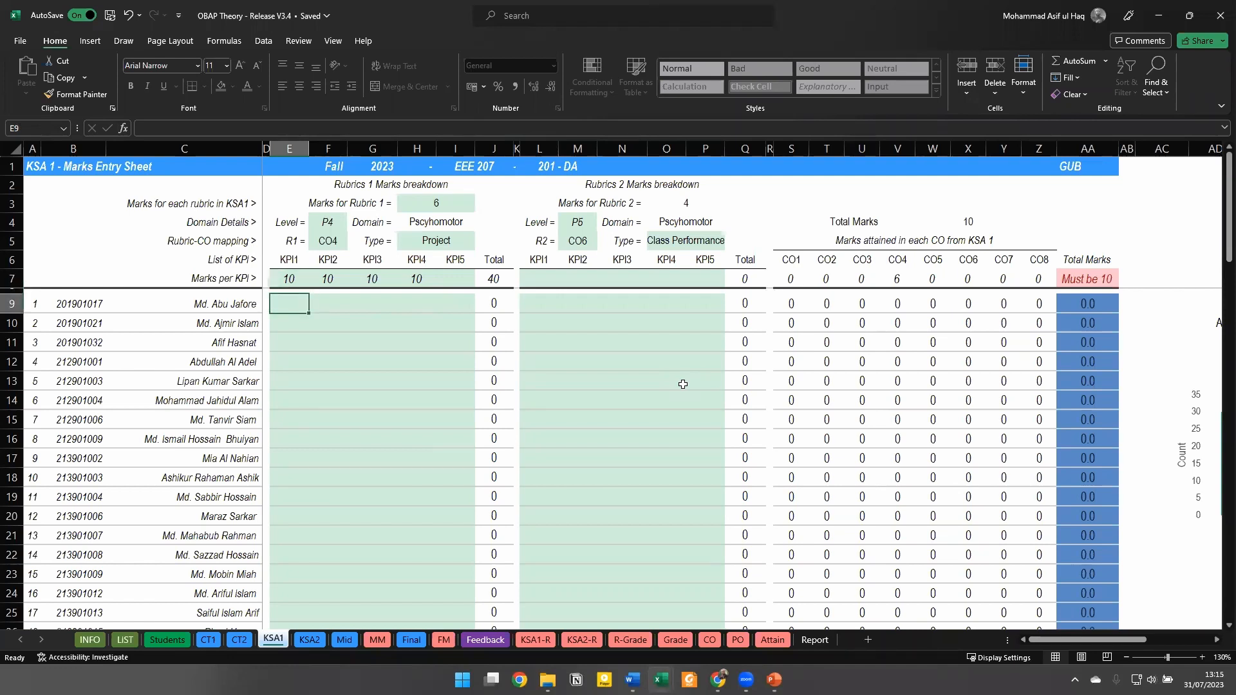
text(5)
key(Tab)
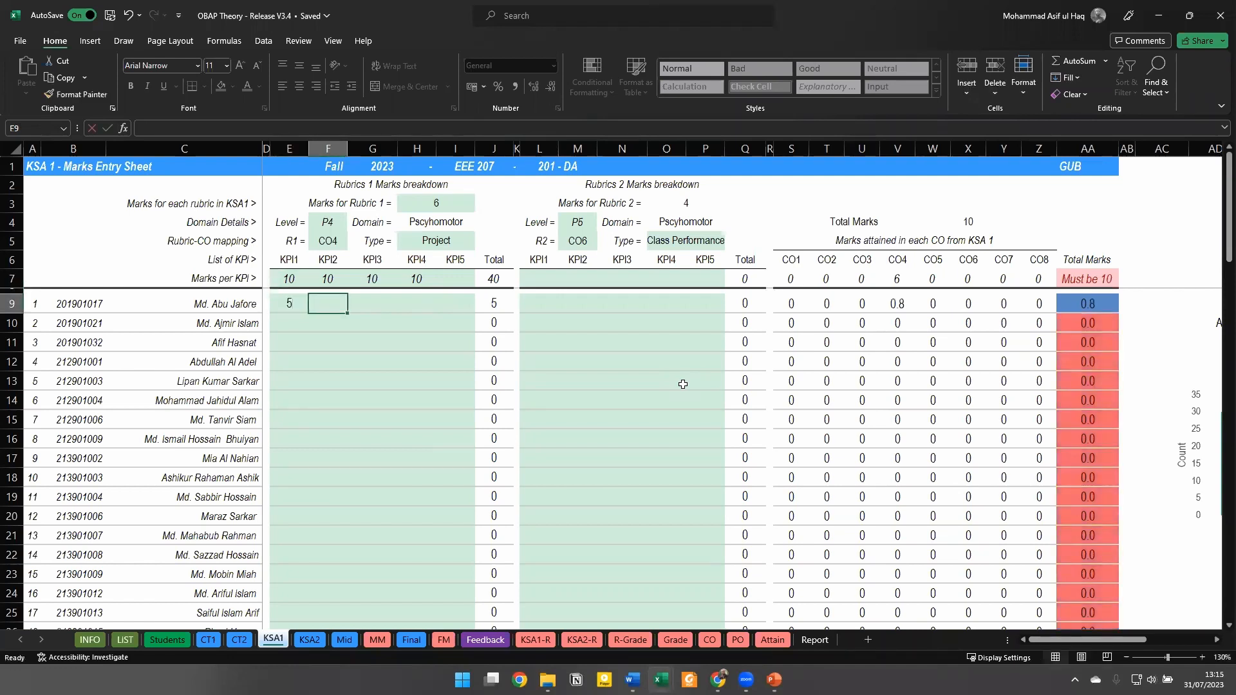
text(7)
key(Tab)
text(8)
key(Tab)
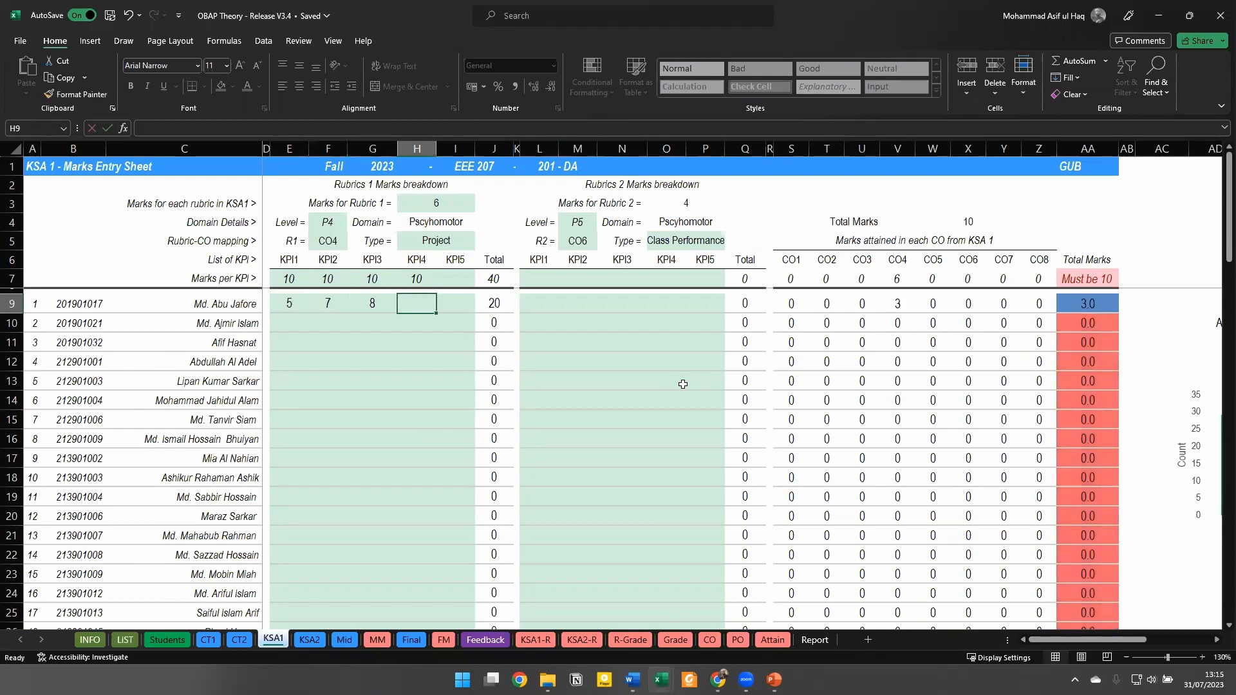
text(6)
key(Return)
key(Up)
Compare the first student's Rubric 1 total with the full KPI total, the Rubric 1 marks setting and the student's total marks
click(509, 299)
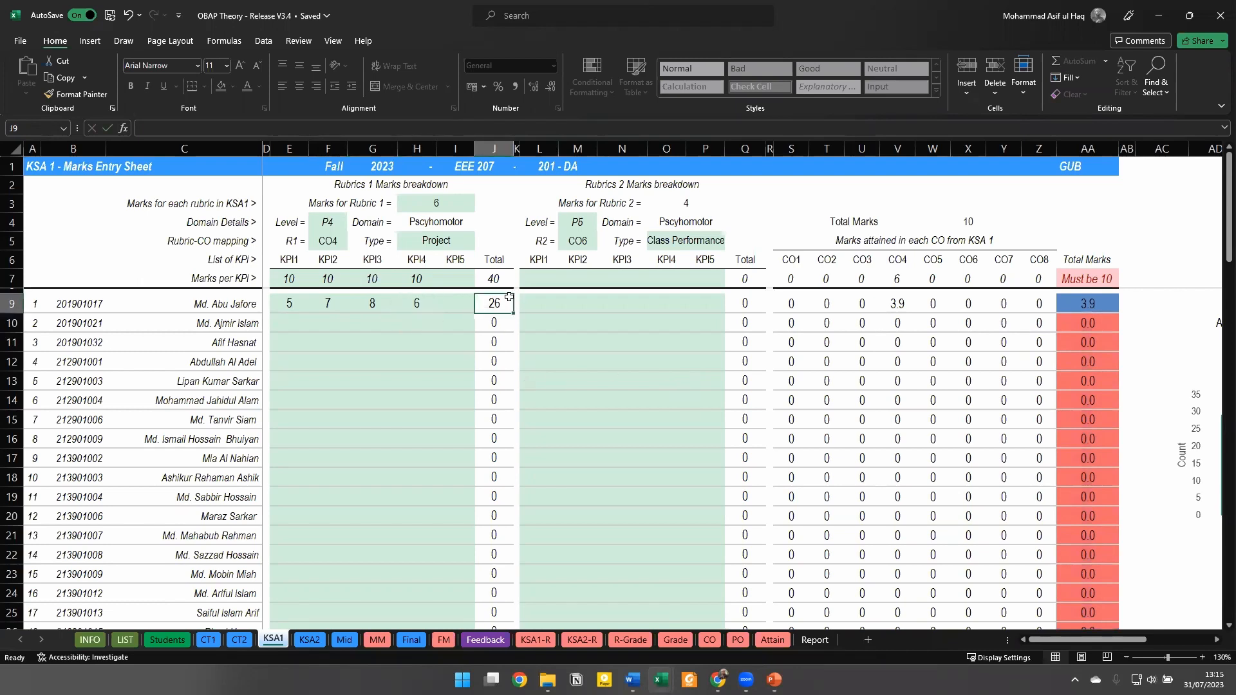
click(503, 277)
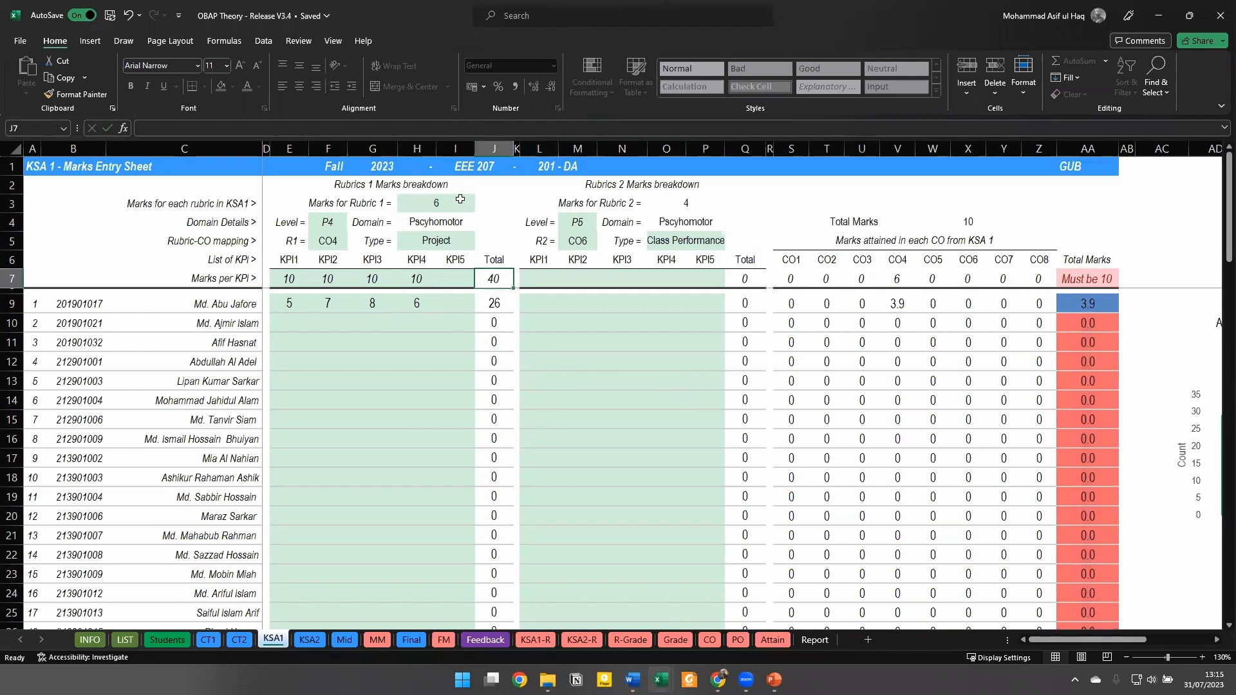
click(455, 201)
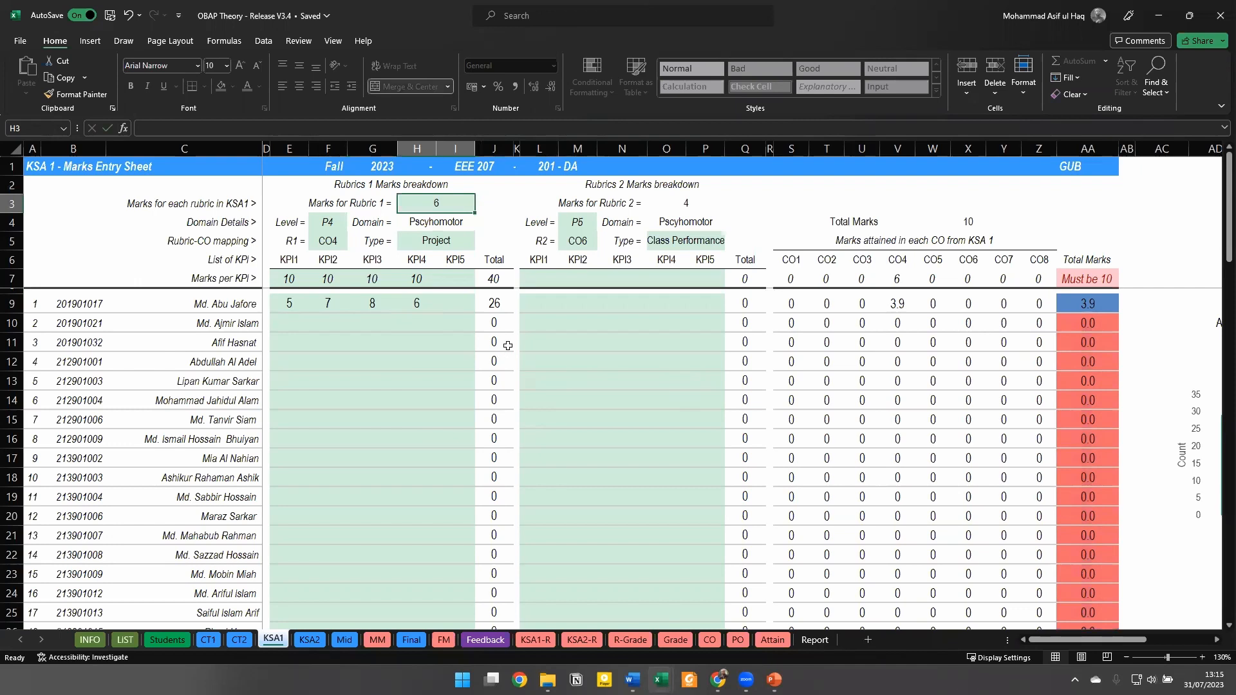
click(507, 303)
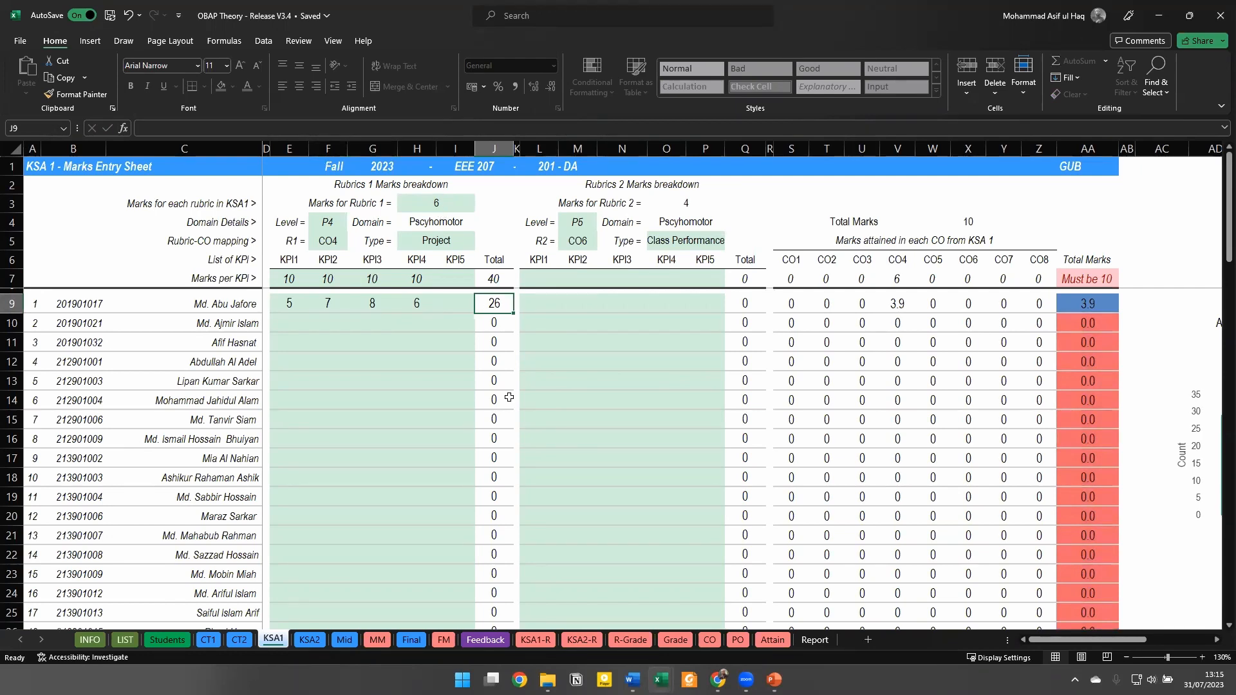
click(1111, 313)
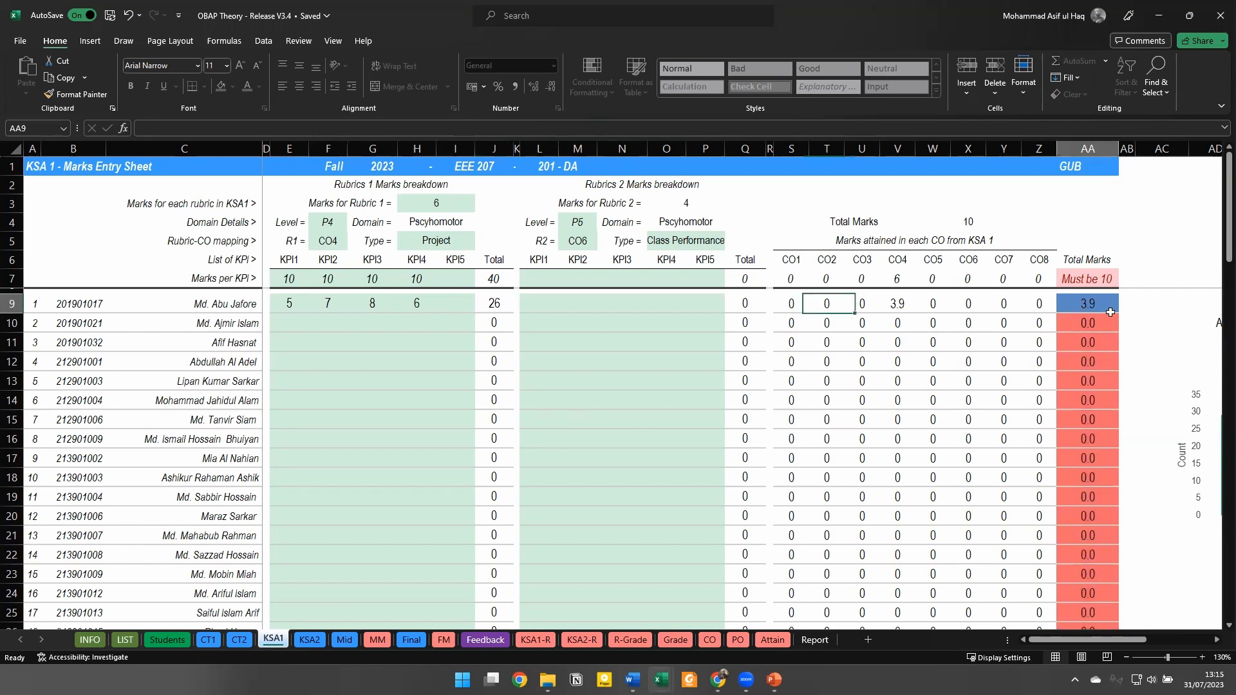
click(405, 303)
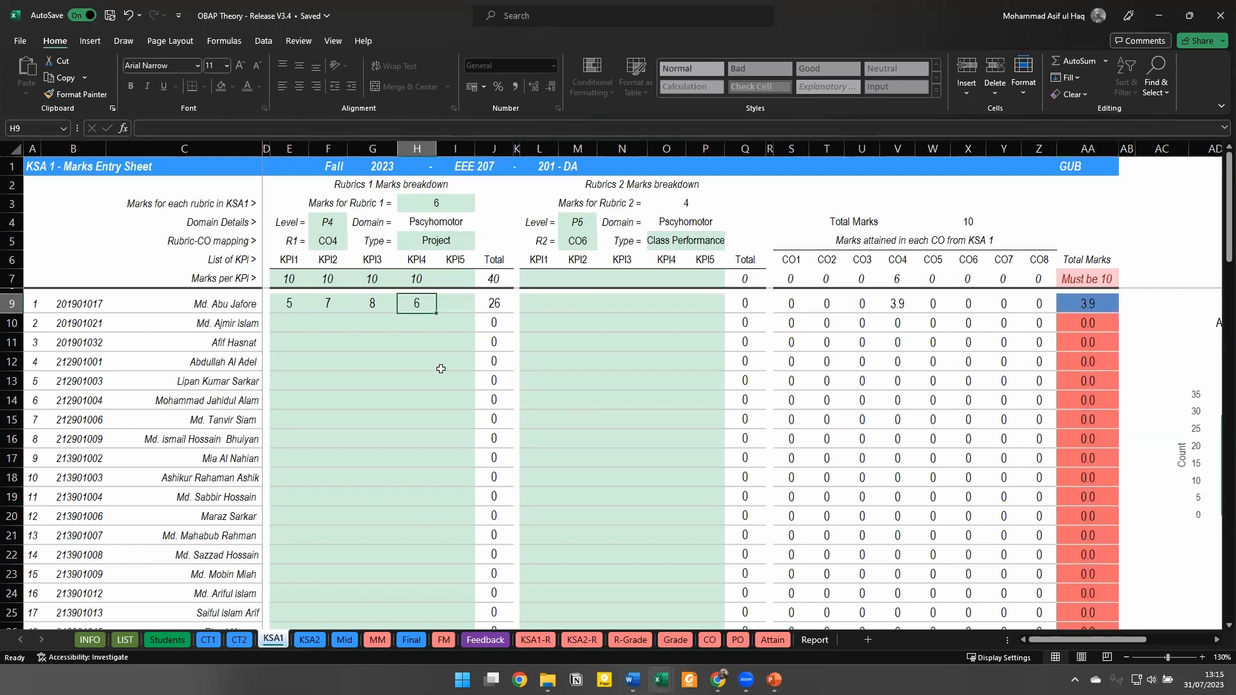
Review the scaled KPI marks on the KSA1-R sheet, then return to KSA1 and recheck the Rubric 1 marks setting and student total
click(534, 641)
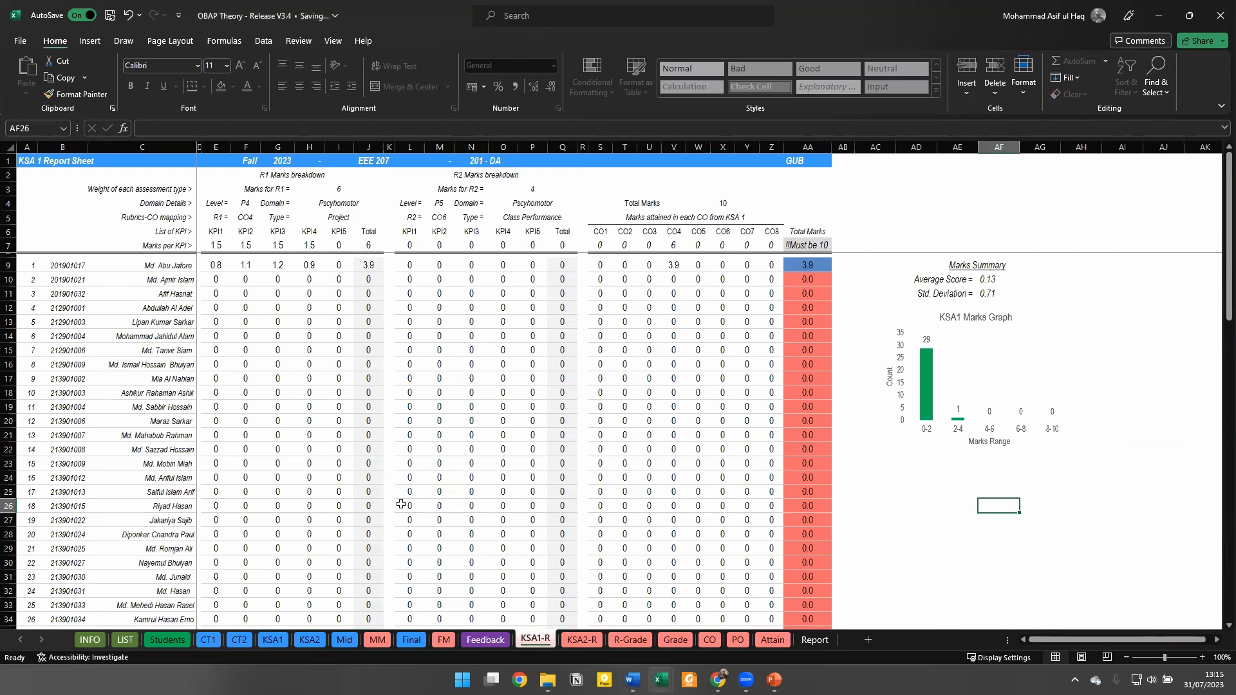
click(273, 639)
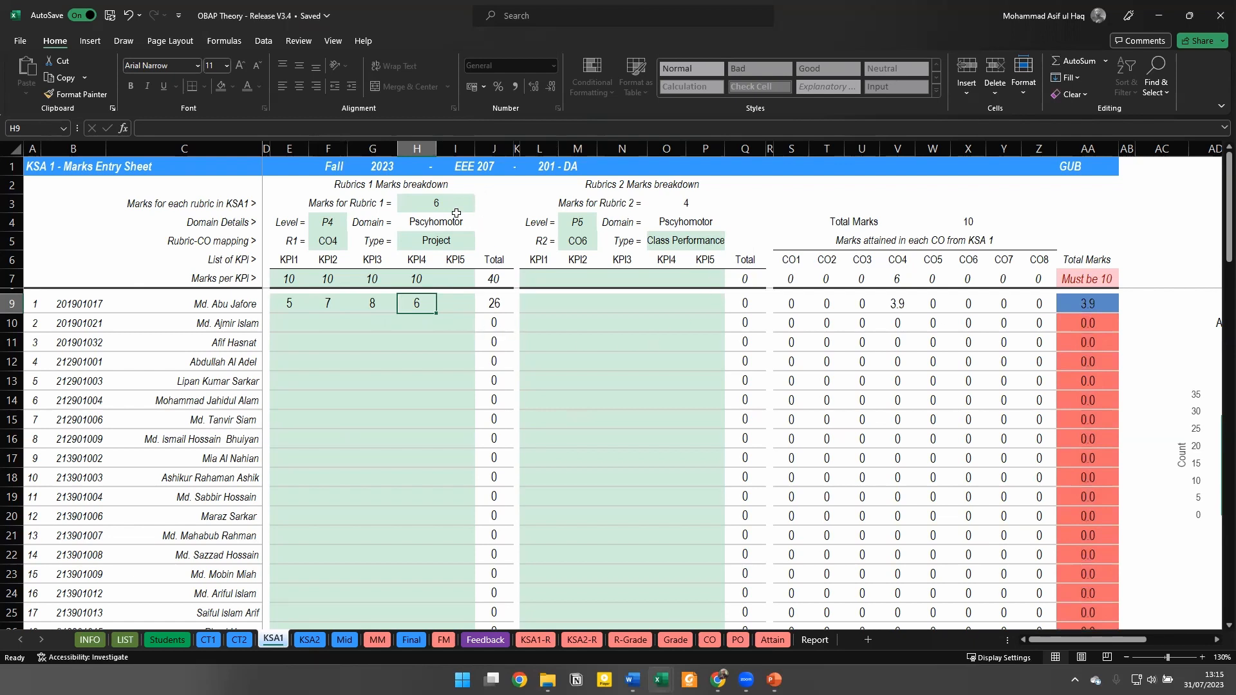
click(458, 207)
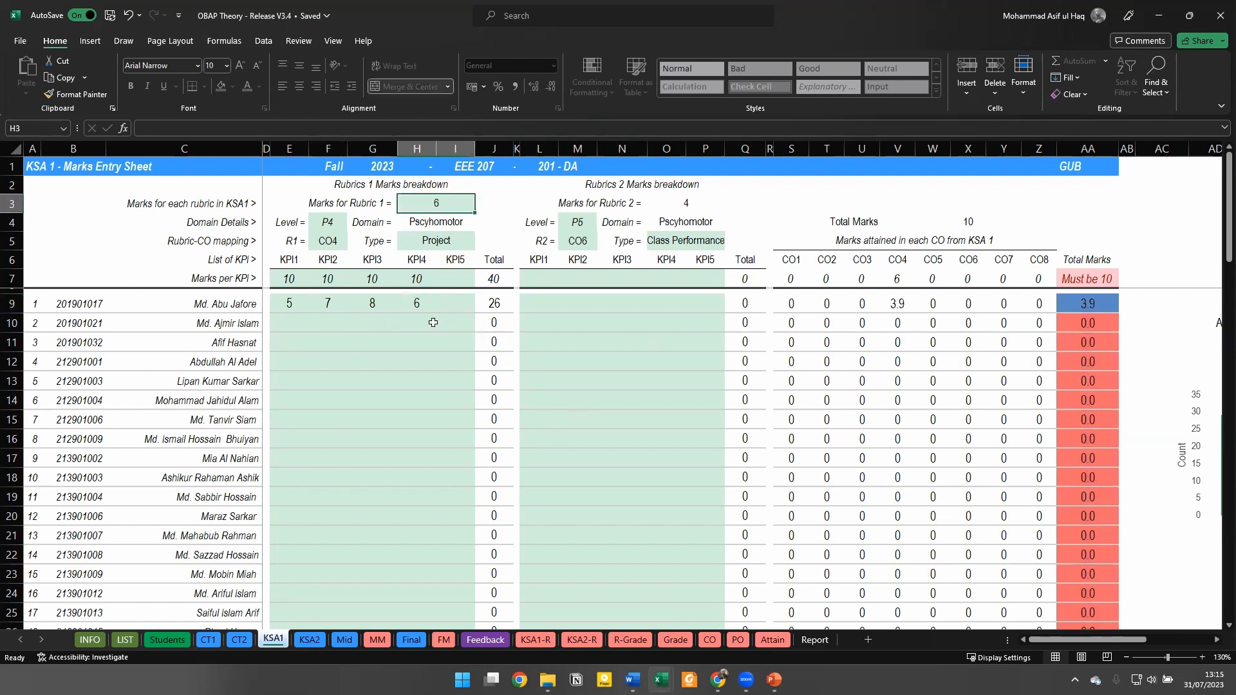
click(500, 303)
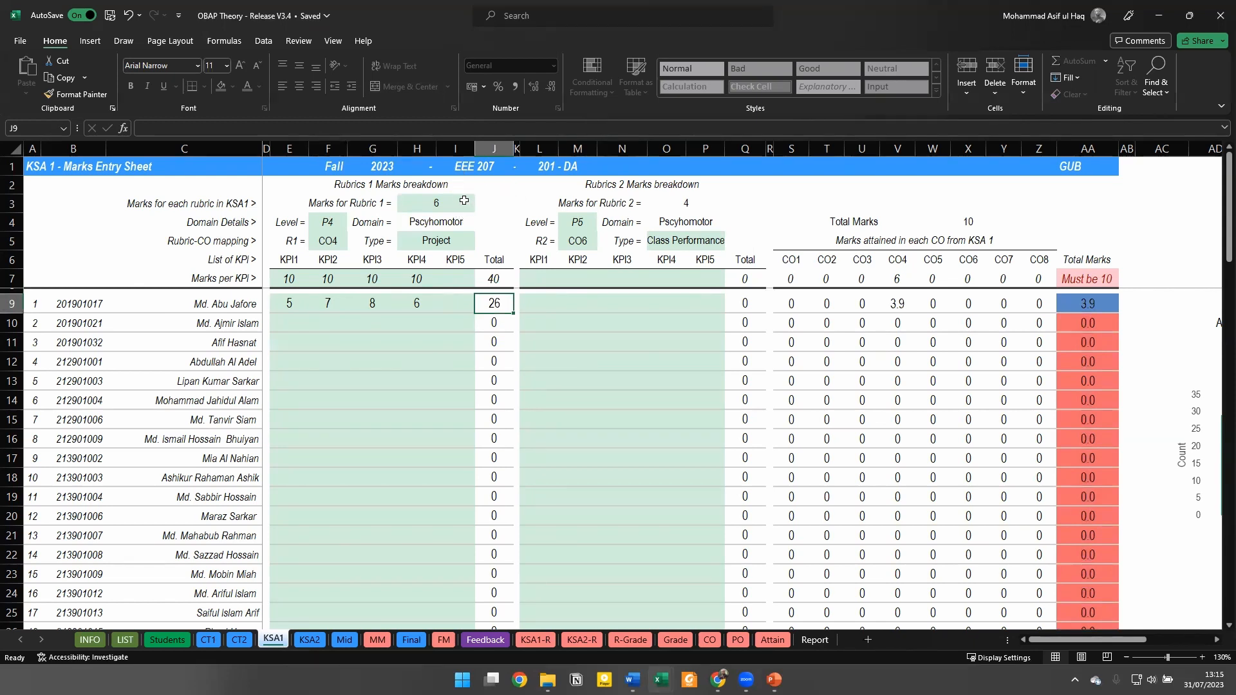
click(448, 208)
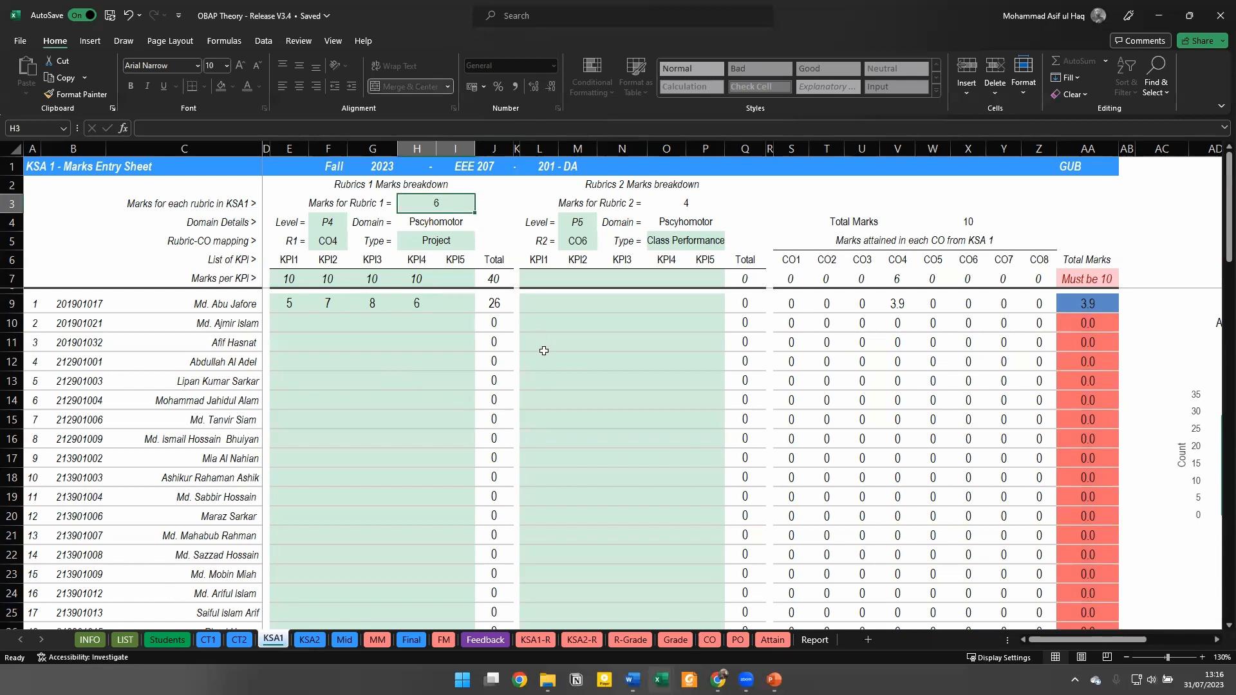
Set Rubric 2's KPI1 through KPI4 marks to 10 each and enter the first student's marks as 5, 7, 5 and 8
click(539, 279)
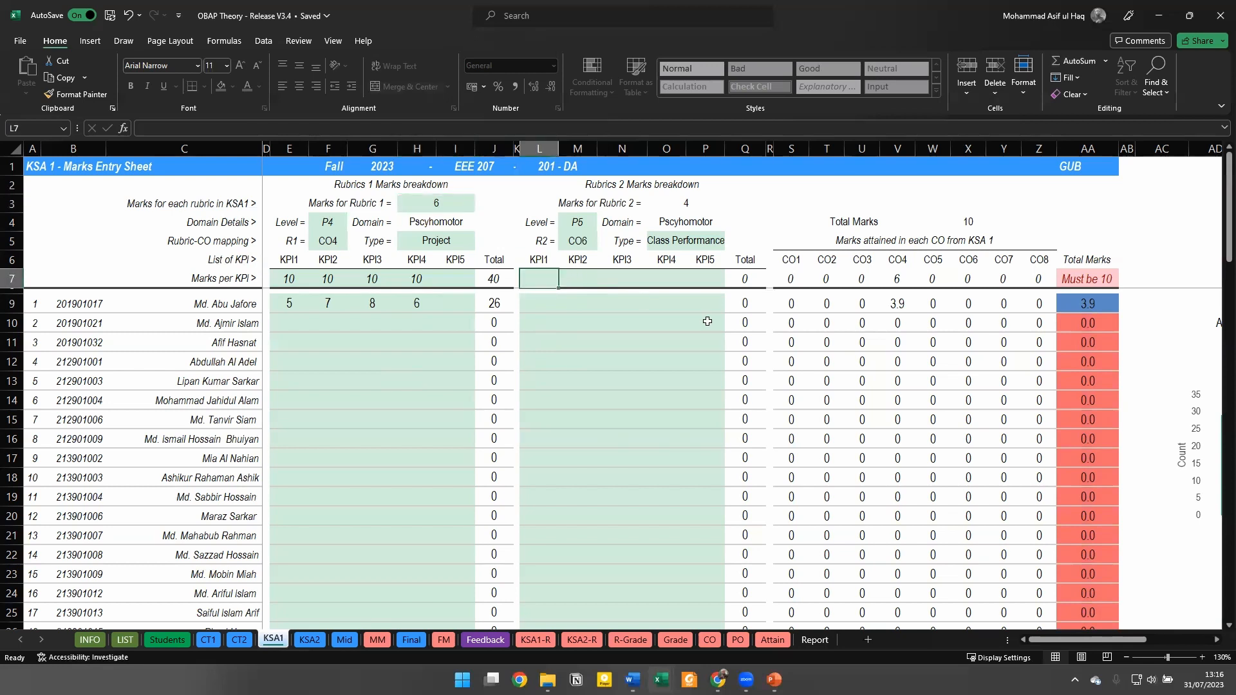
text(10)
key(Right)
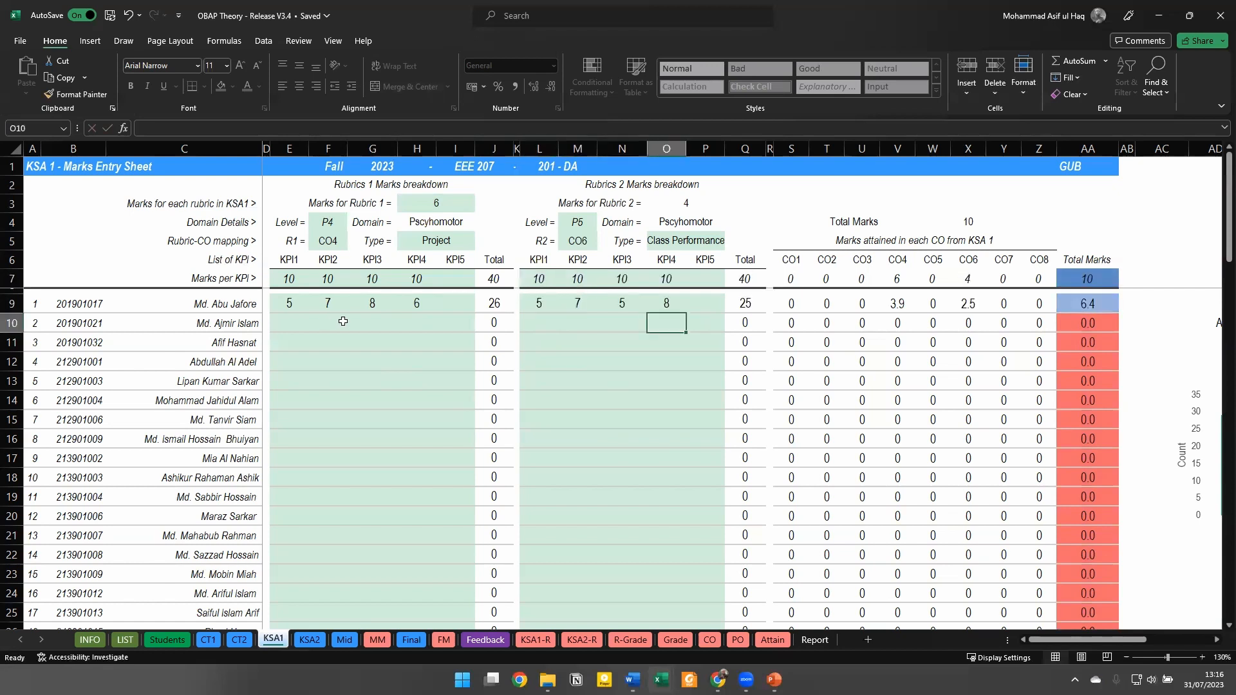
Compare the first student's Rubric 1 and Rubric 2 totals with the full marks totals on the KSA1 sheet
click(380, 320)
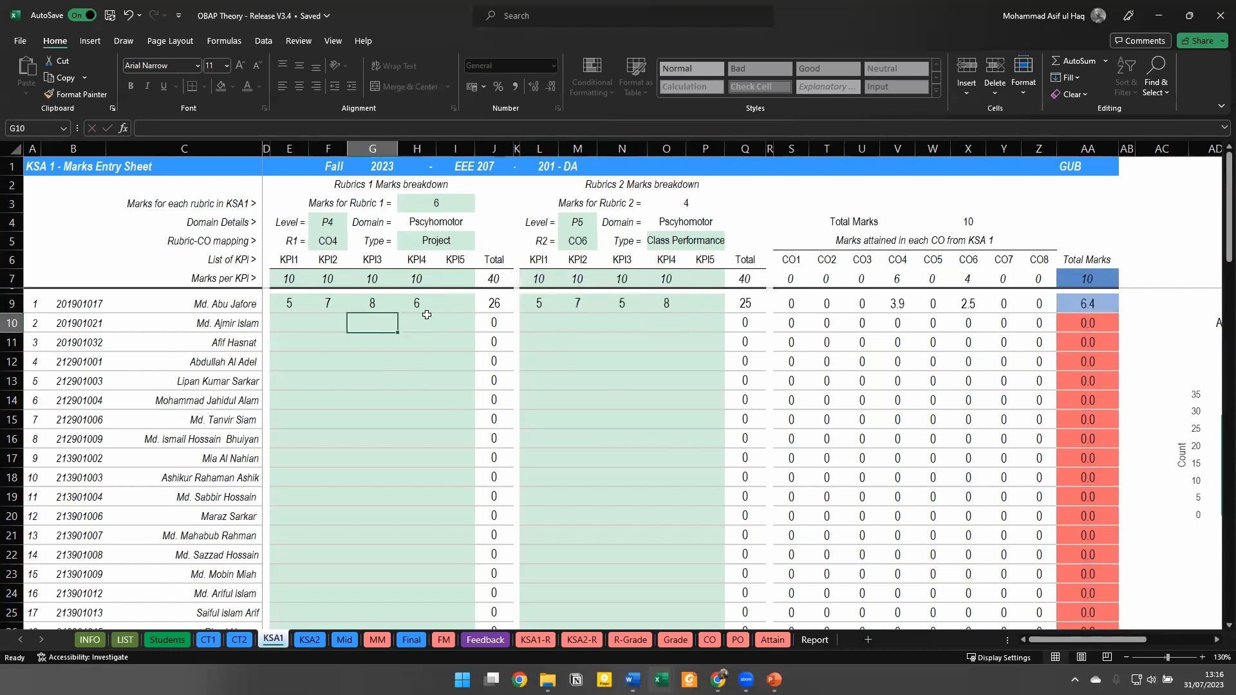
click(494, 308)
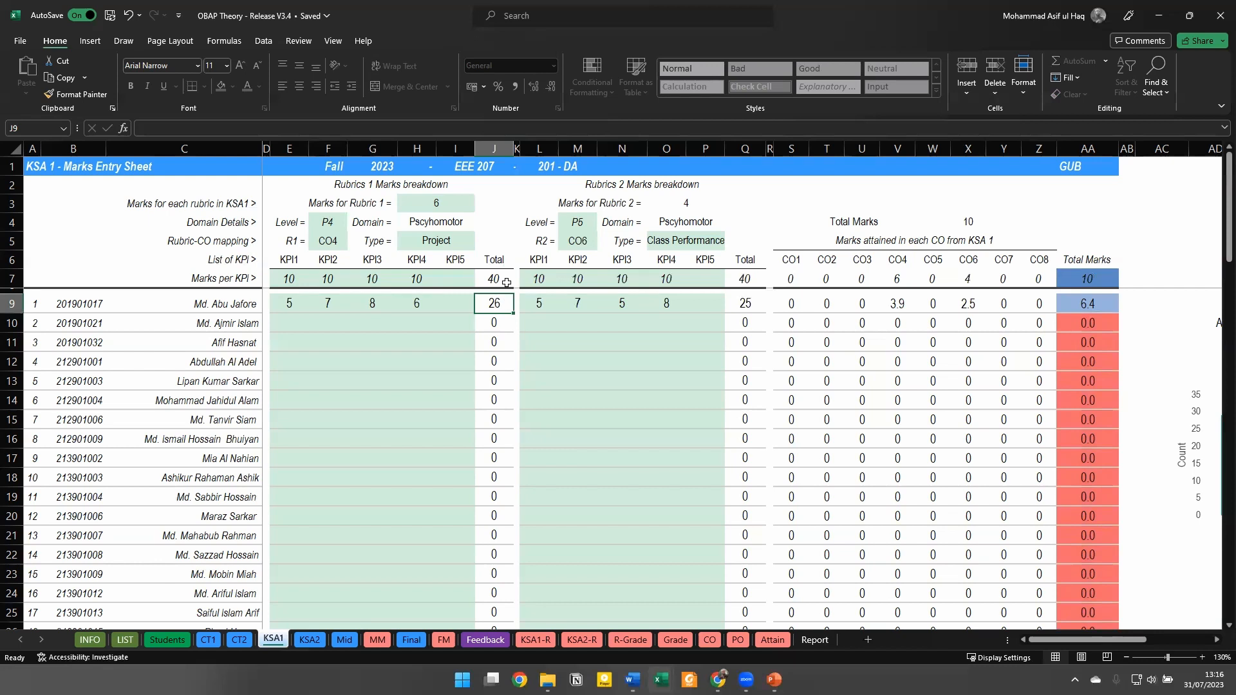
click(759, 302)
click(756, 280)
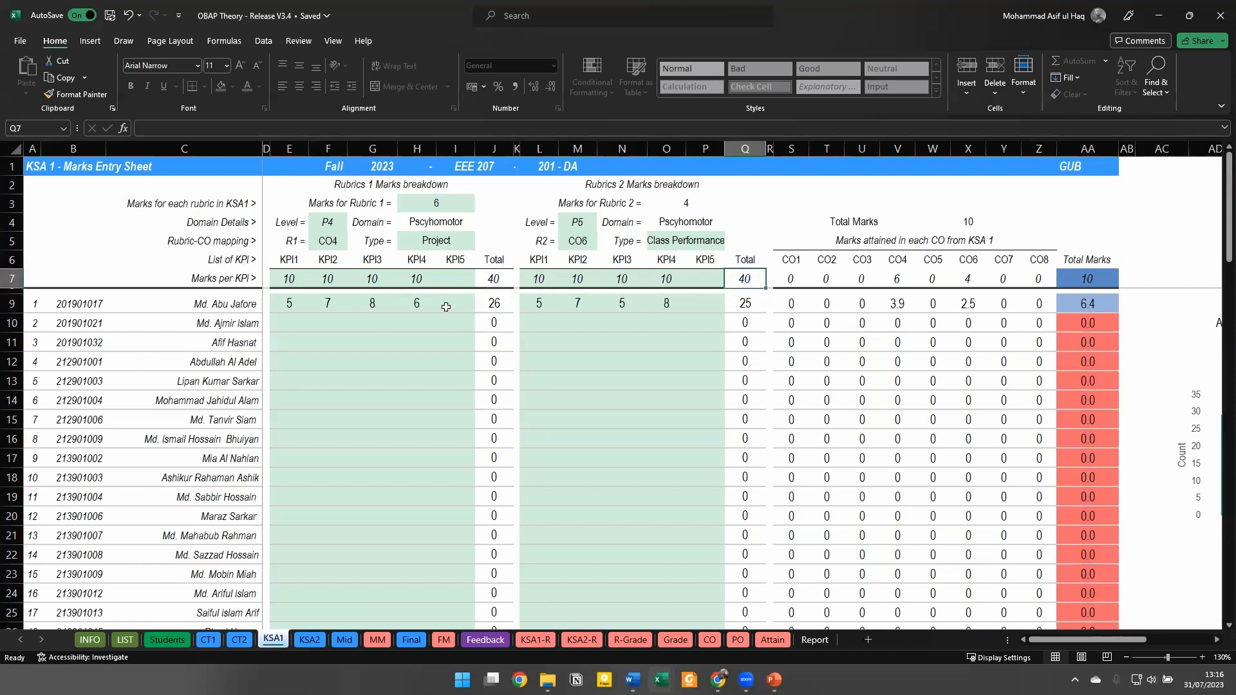
click(494, 308)
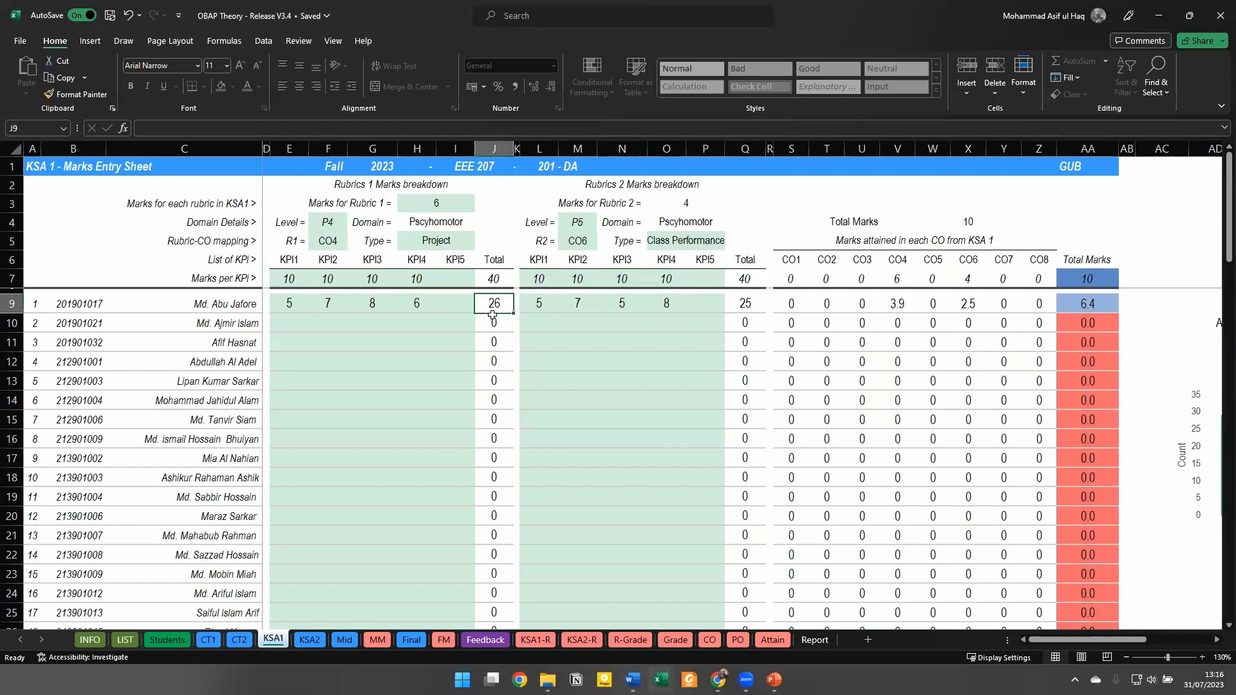
Compare the first student's Rubric 2 total, the marks set for Rubrics 1 and 2, and the student's total marks on KSA1
click(752, 303)
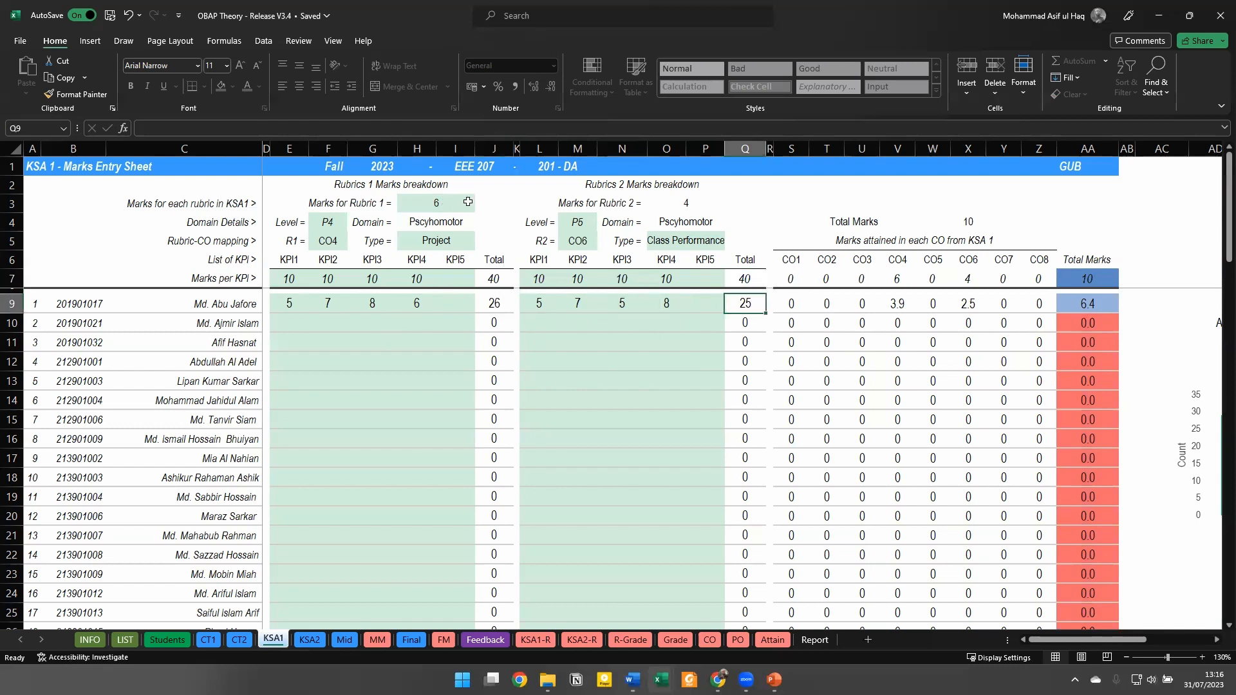
click(467, 201)
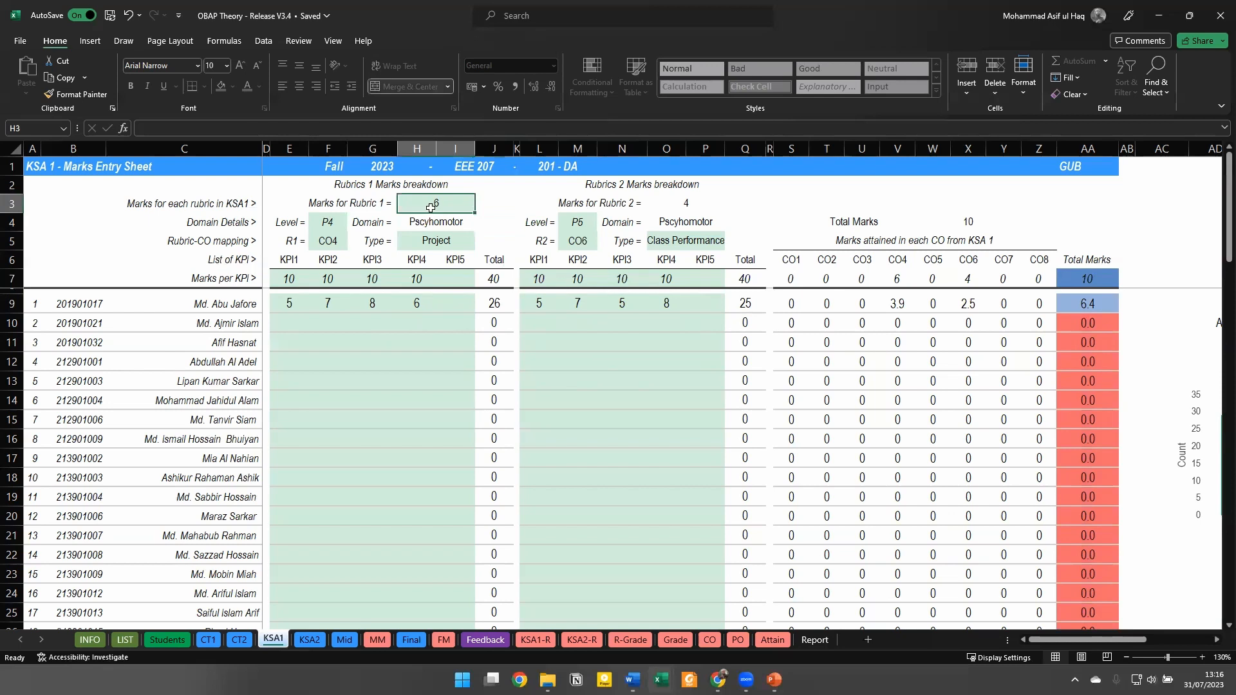
click(704, 198)
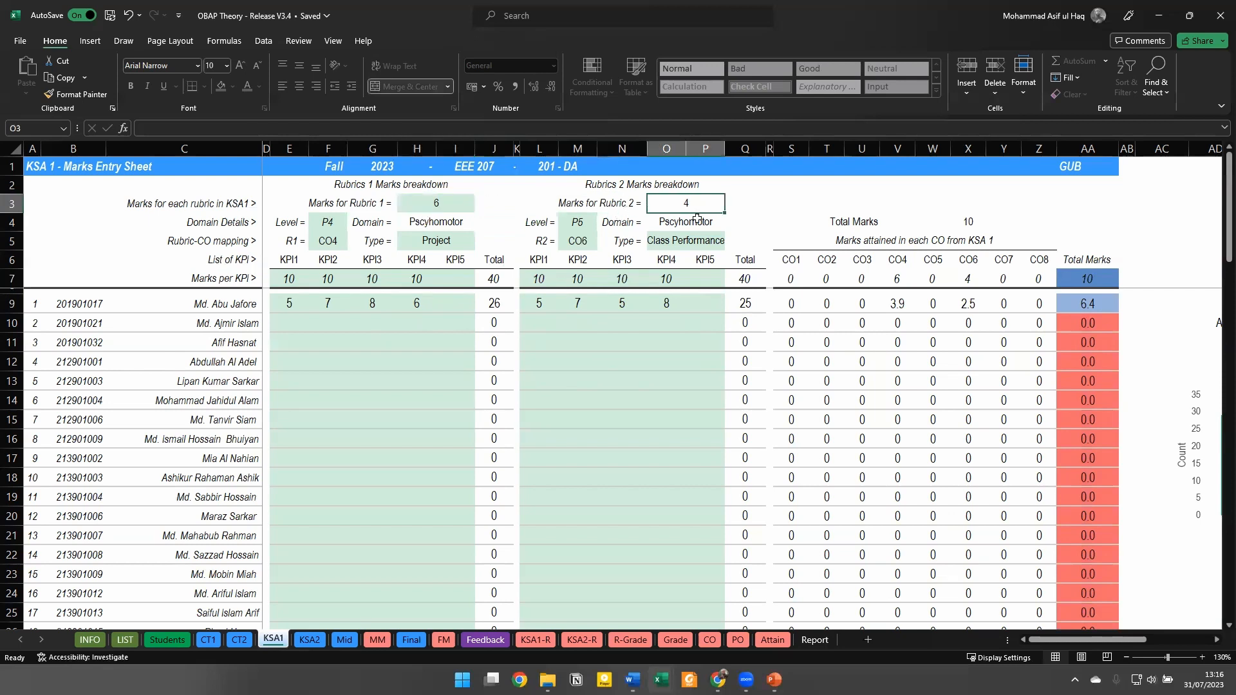
click(1113, 303)
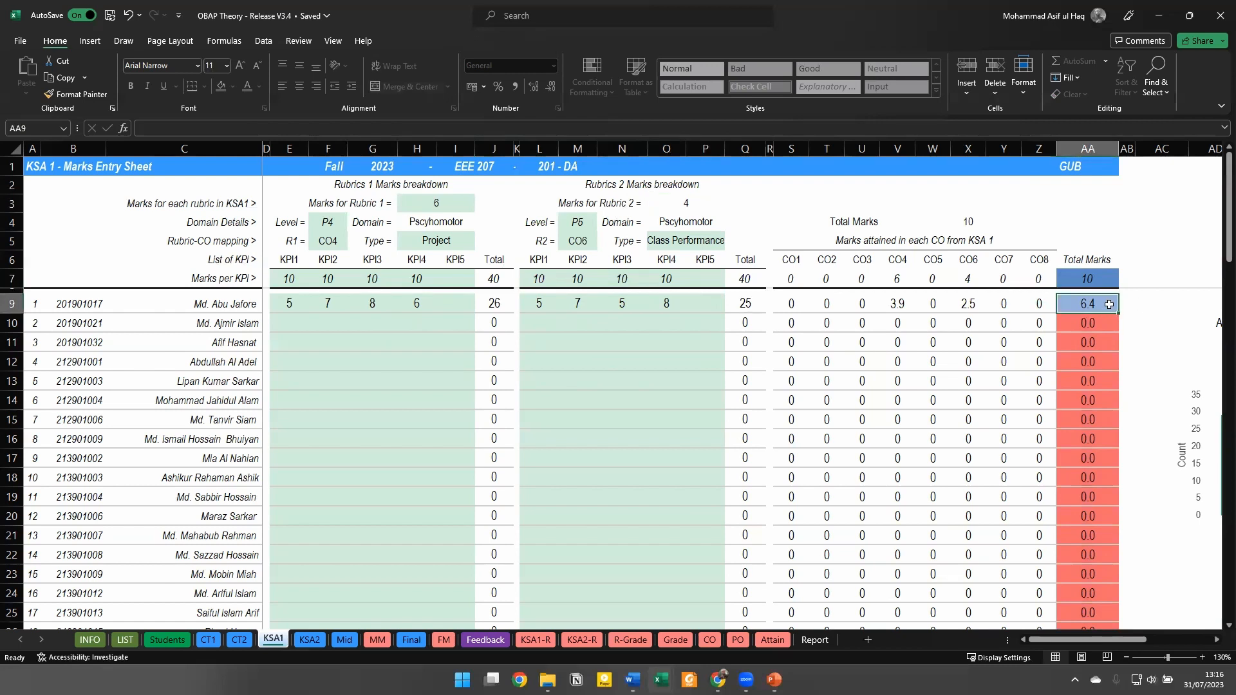
Look over the KSA2 marks entry sheet, then compare the scaled KPI marks on the KSA1-R and KSA2-R report sheets
click(309, 639)
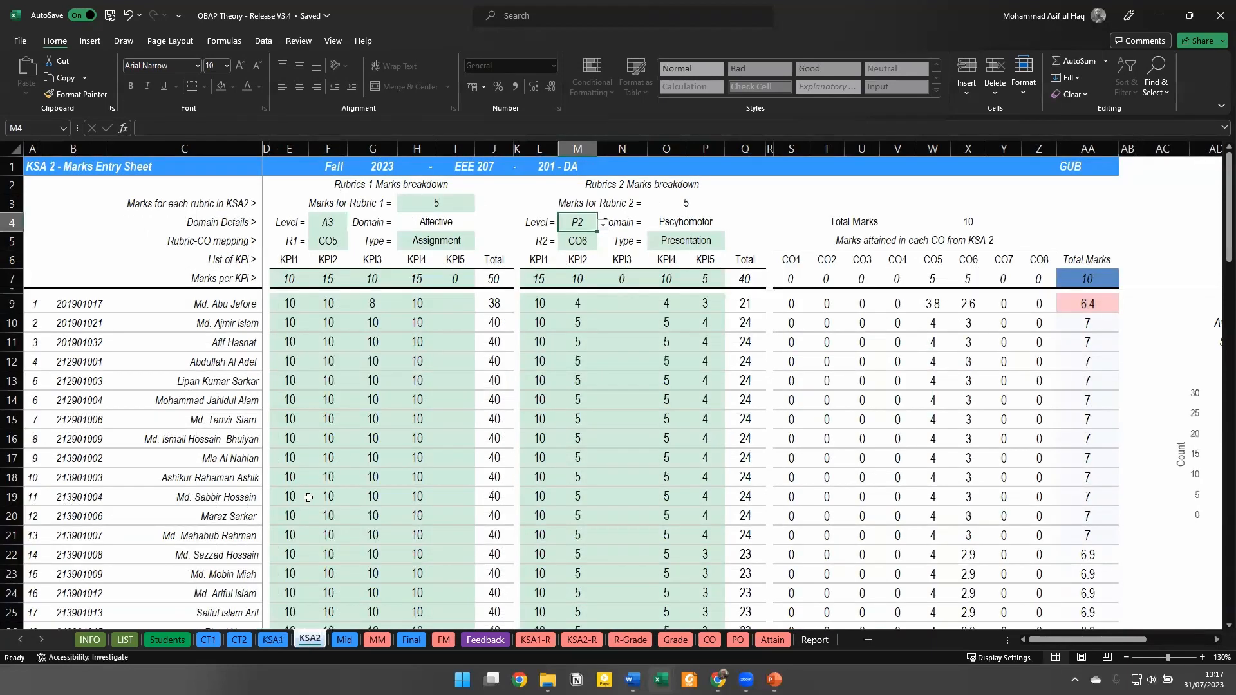
key(ctrl+Page_Down)
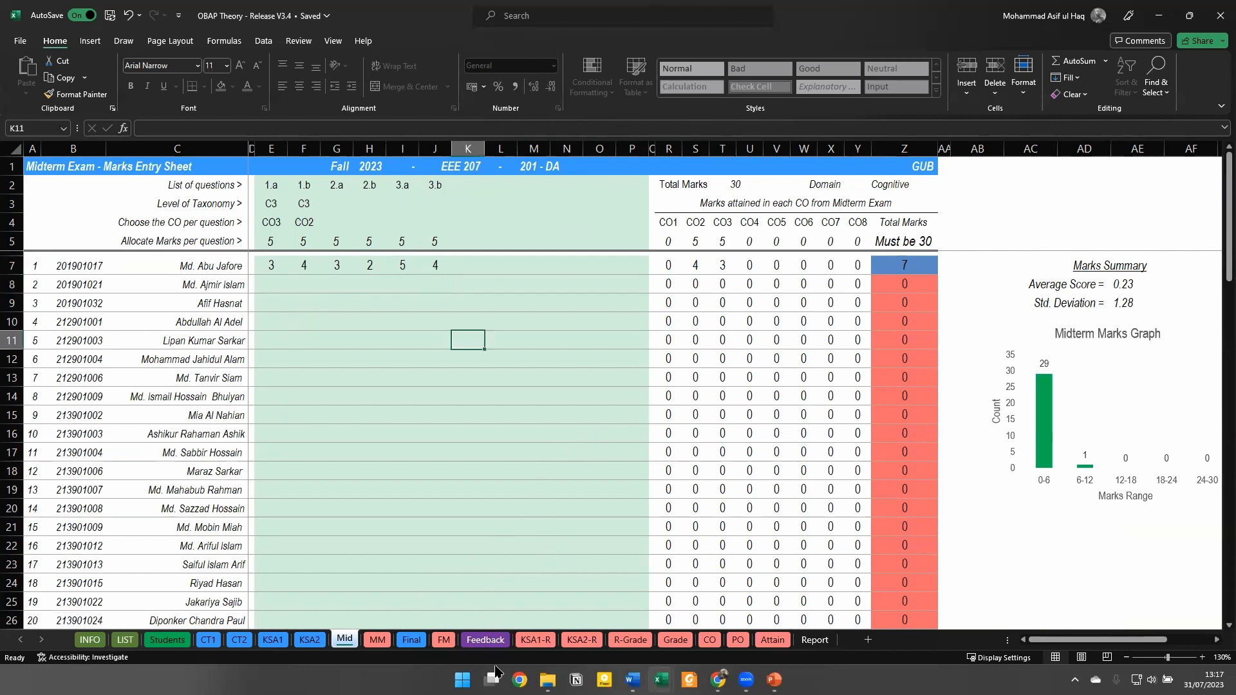
click(536, 639)
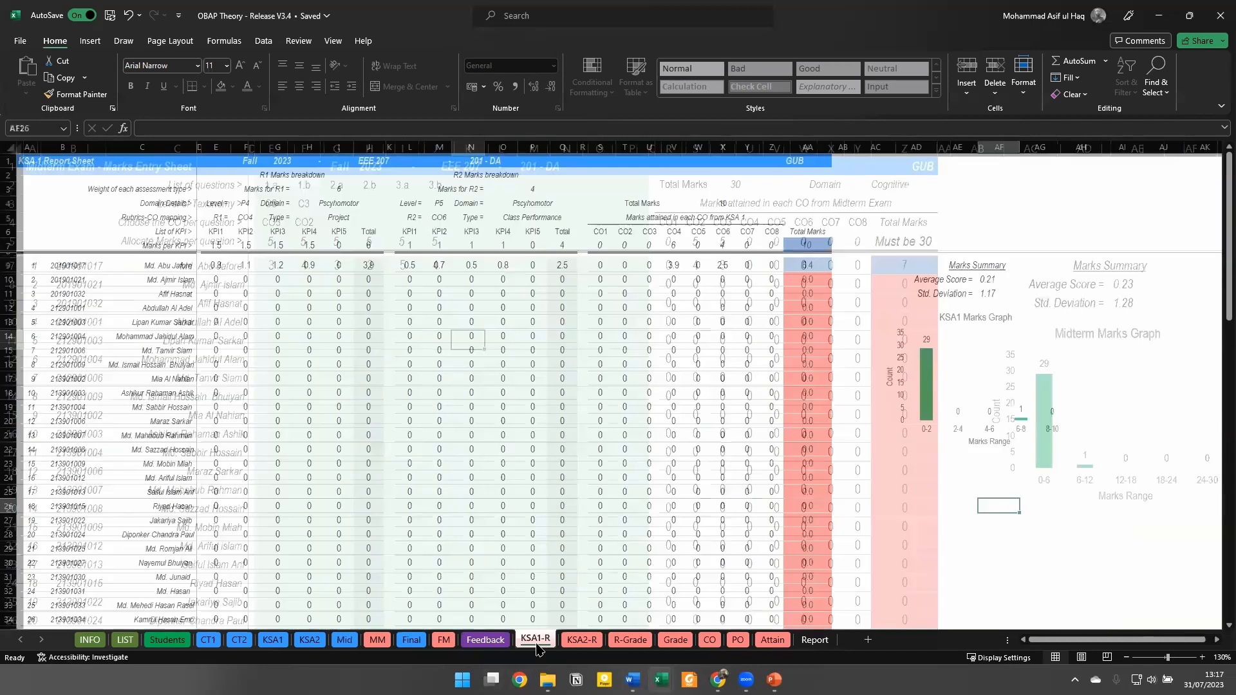
click(582, 640)
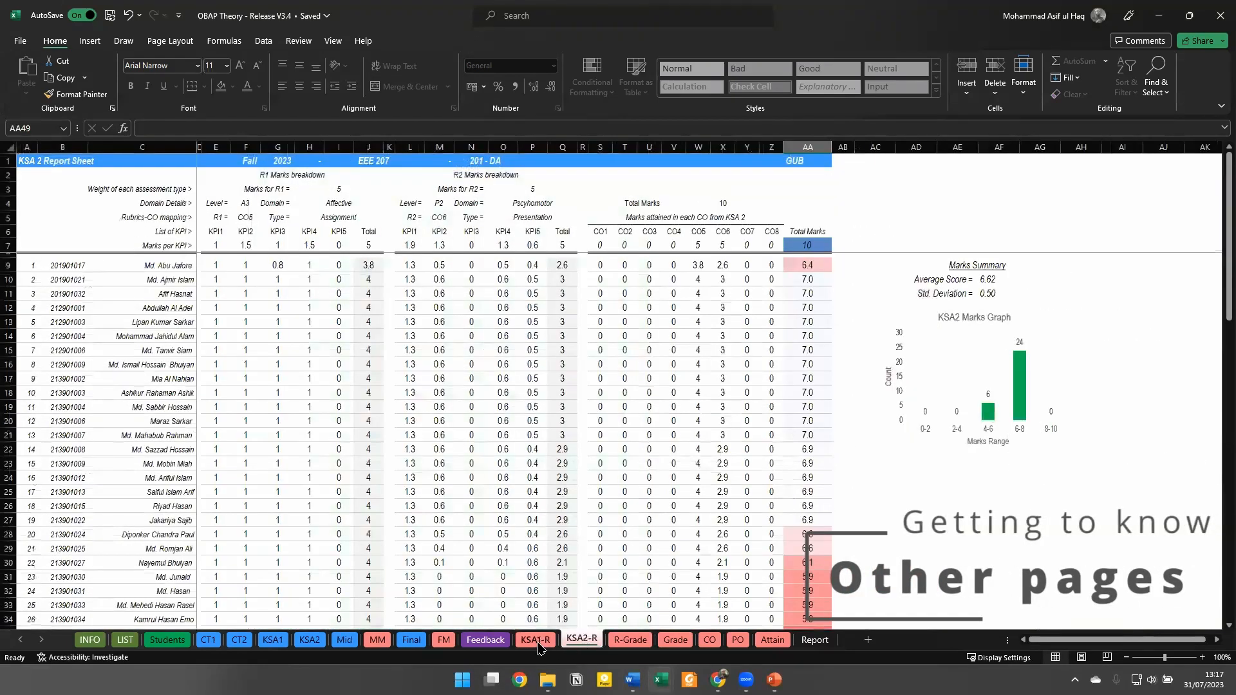
click(539, 643)
right_click(582, 640)
click(534, 646)
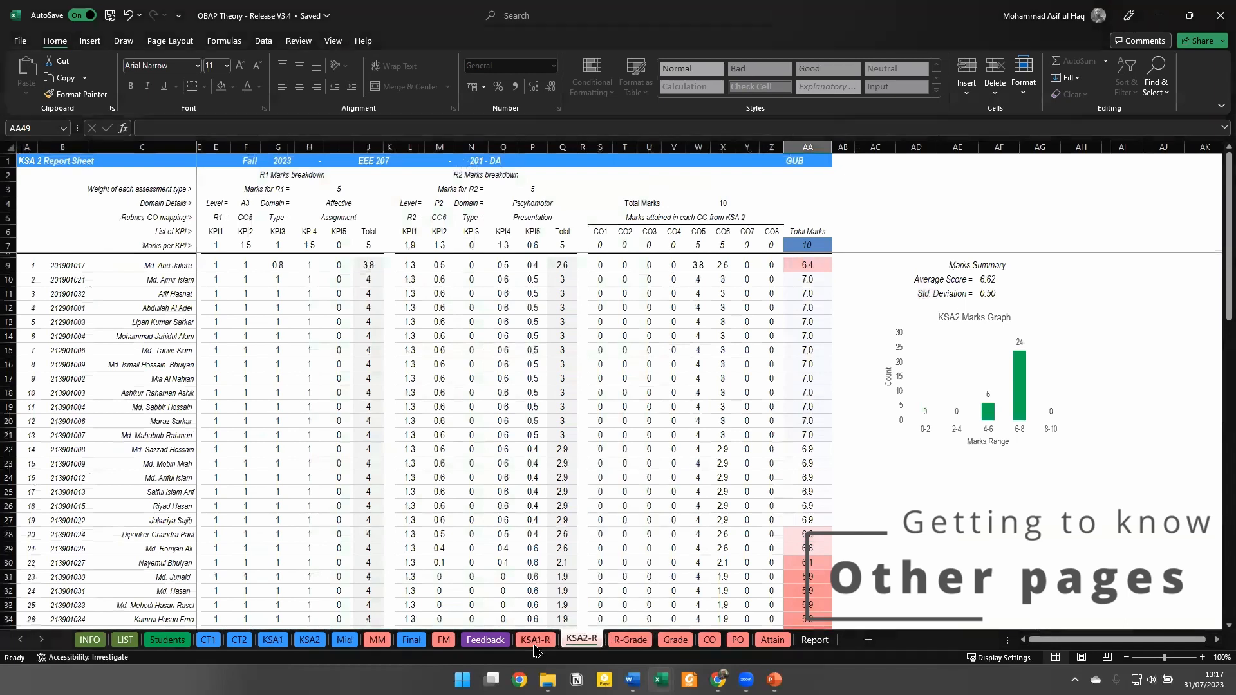
click(538, 641)
click(581, 640)
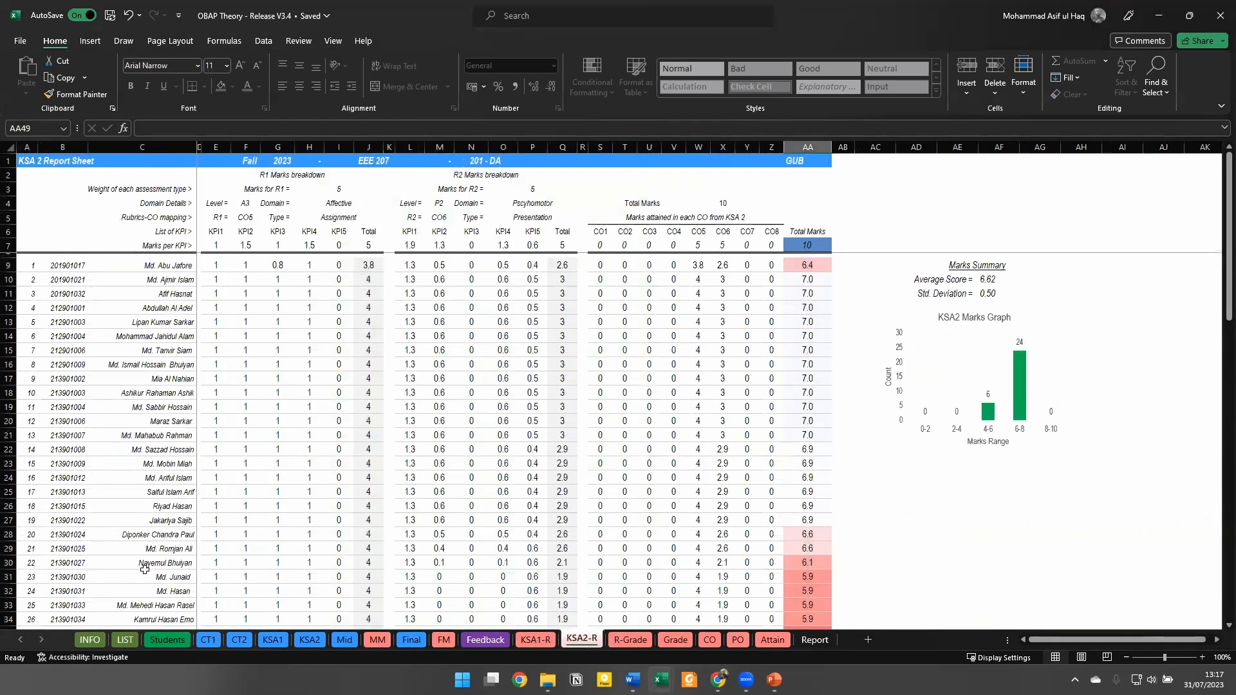
Review the grade sheets, the CO and PO statistics and the attainment results on the R-Grade, Grade, CO, PO and Attain sheets
click(630, 639)
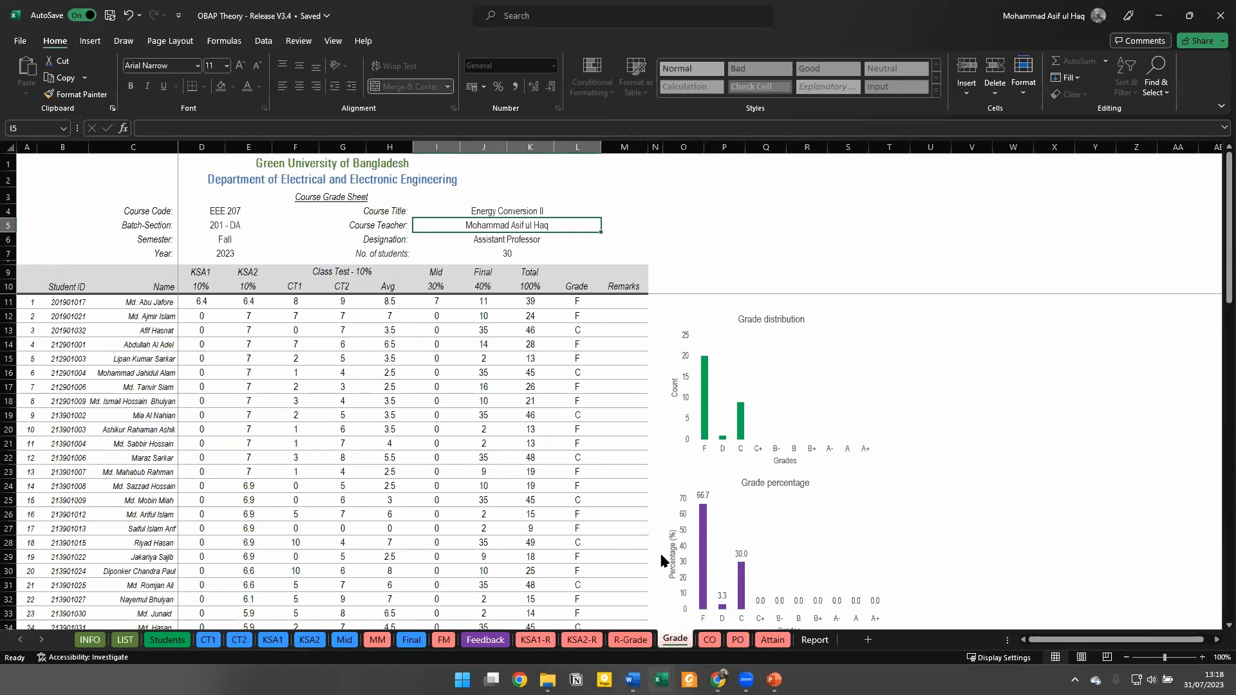
click(710, 639)
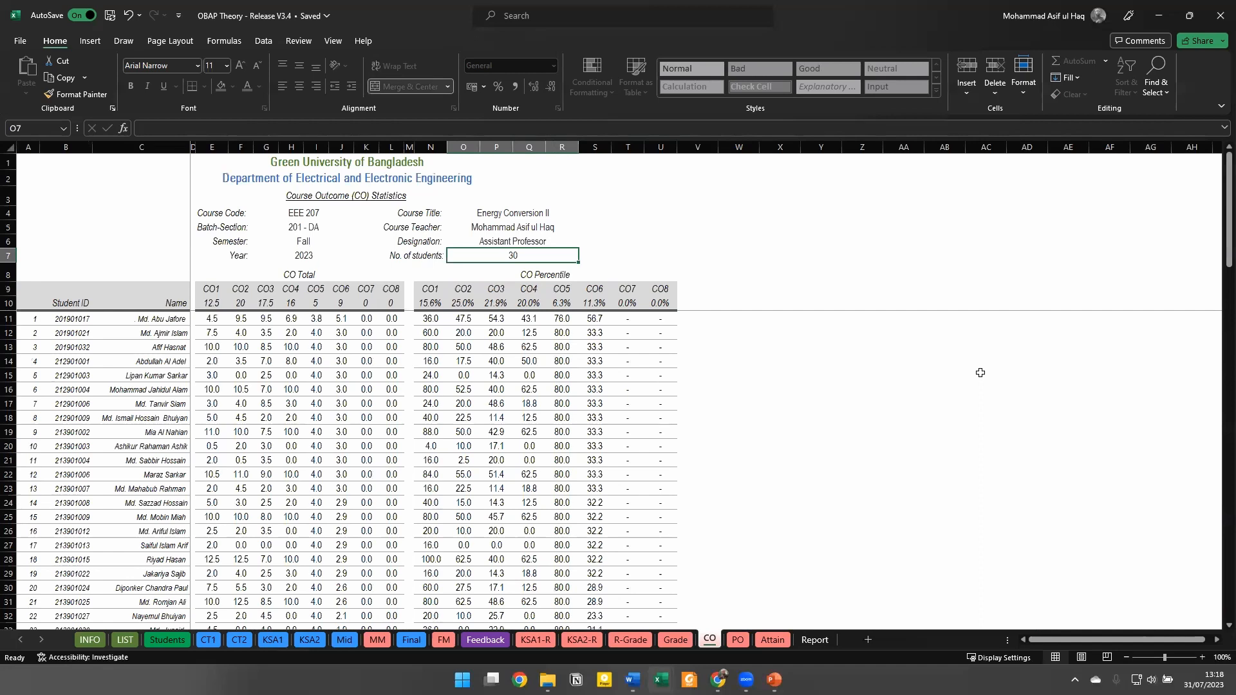
click(738, 641)
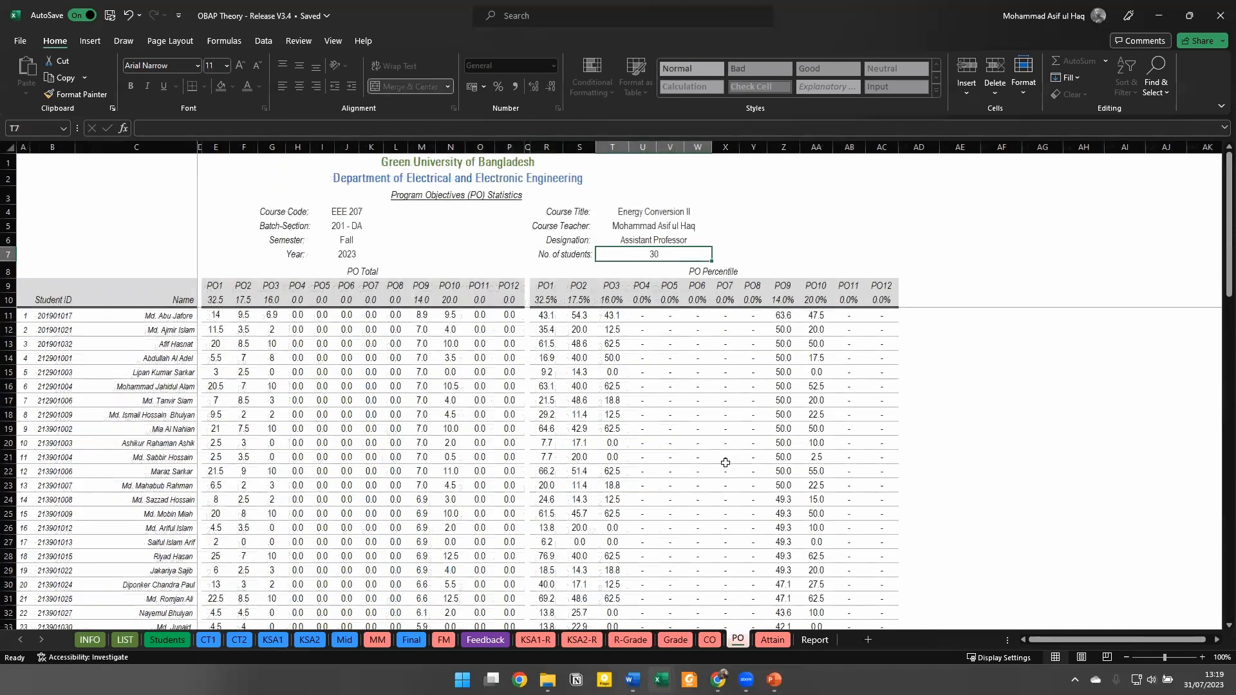
click(774, 640)
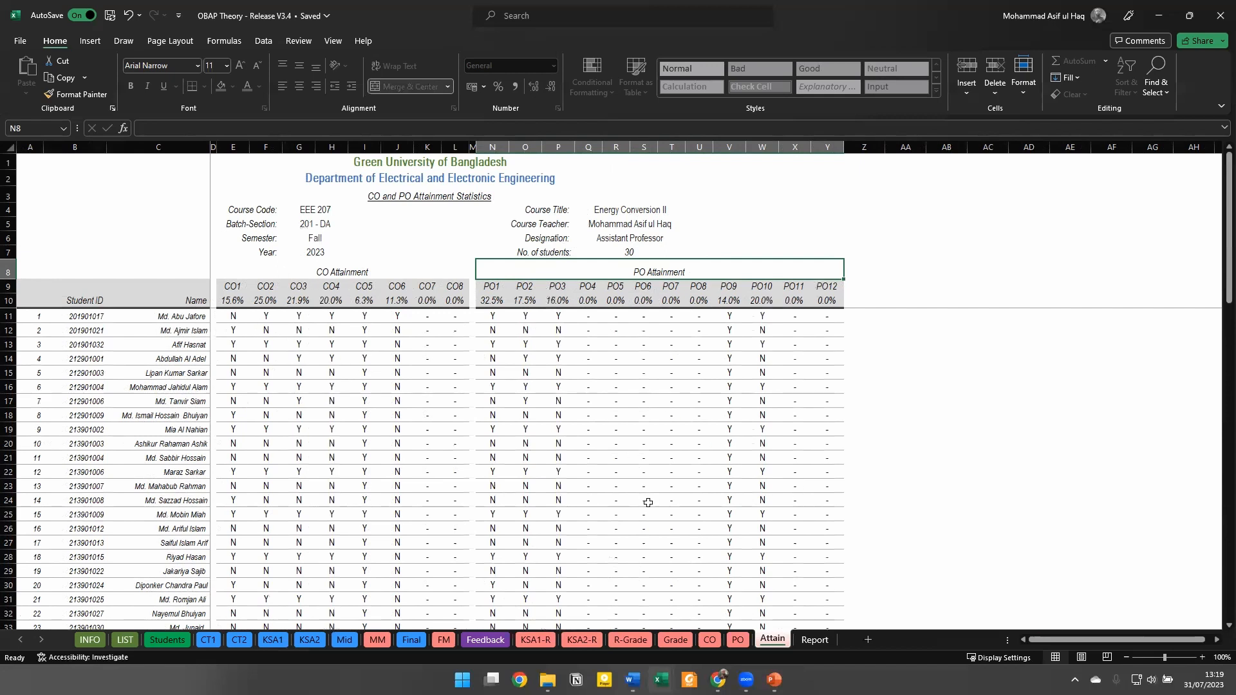
Examine the CO and PO attainment and the marks distribution on the Report sheet, then return to the INFO sheet
click(814, 640)
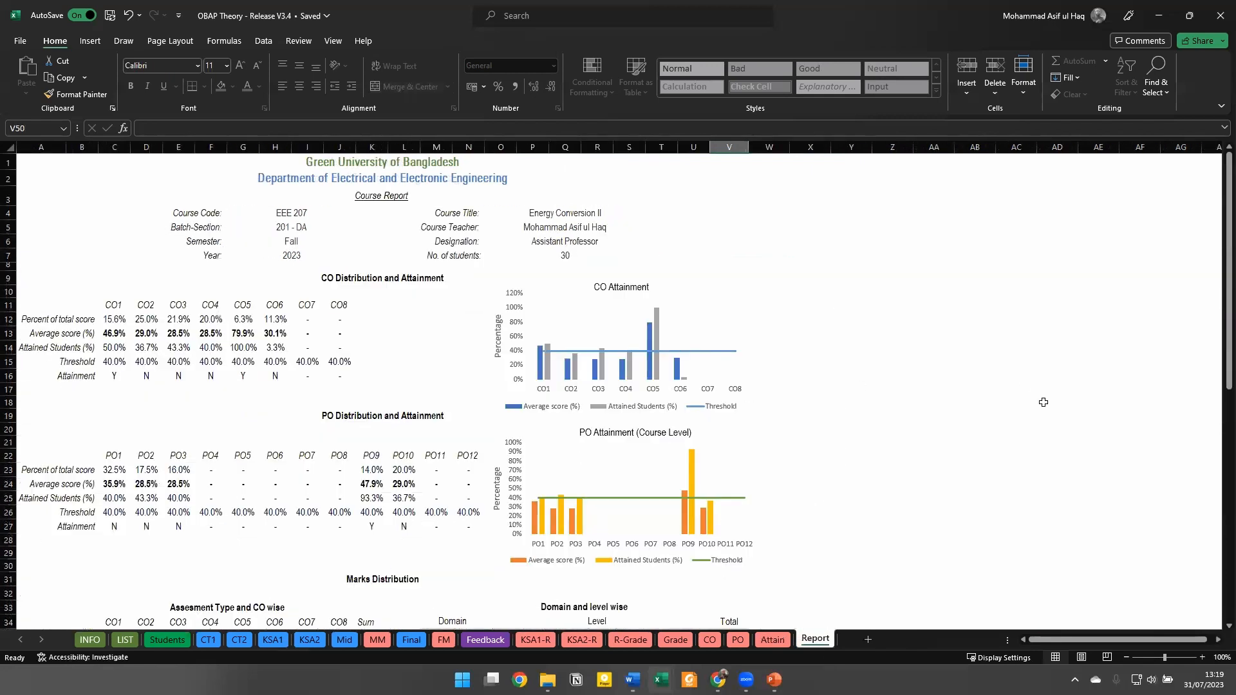
scroll(766, 424, down, 4)
scroll(769, 431, up, 1)
scroll(773, 436, down, 7)
scroll(774, 443, up, 10)
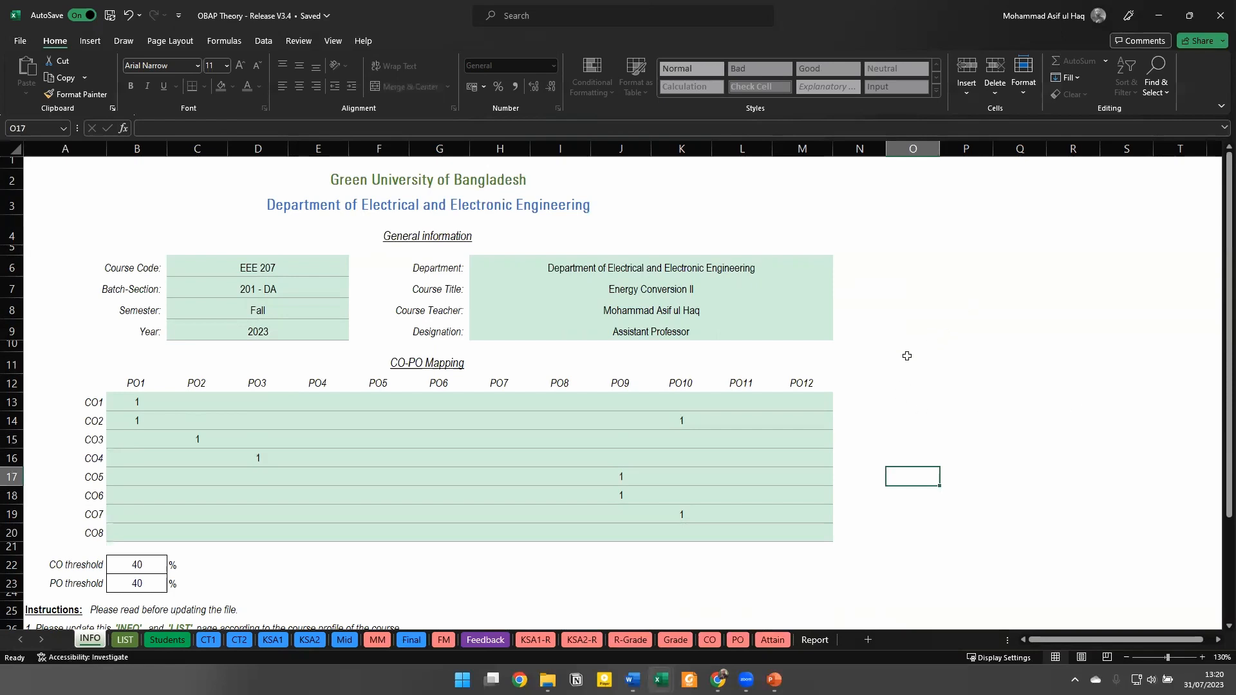
Switch to Chrome, review the latest releases on the EEE Green OBAP page and view the dataset's files on Harvard Dataverse
key(alt+Tab)
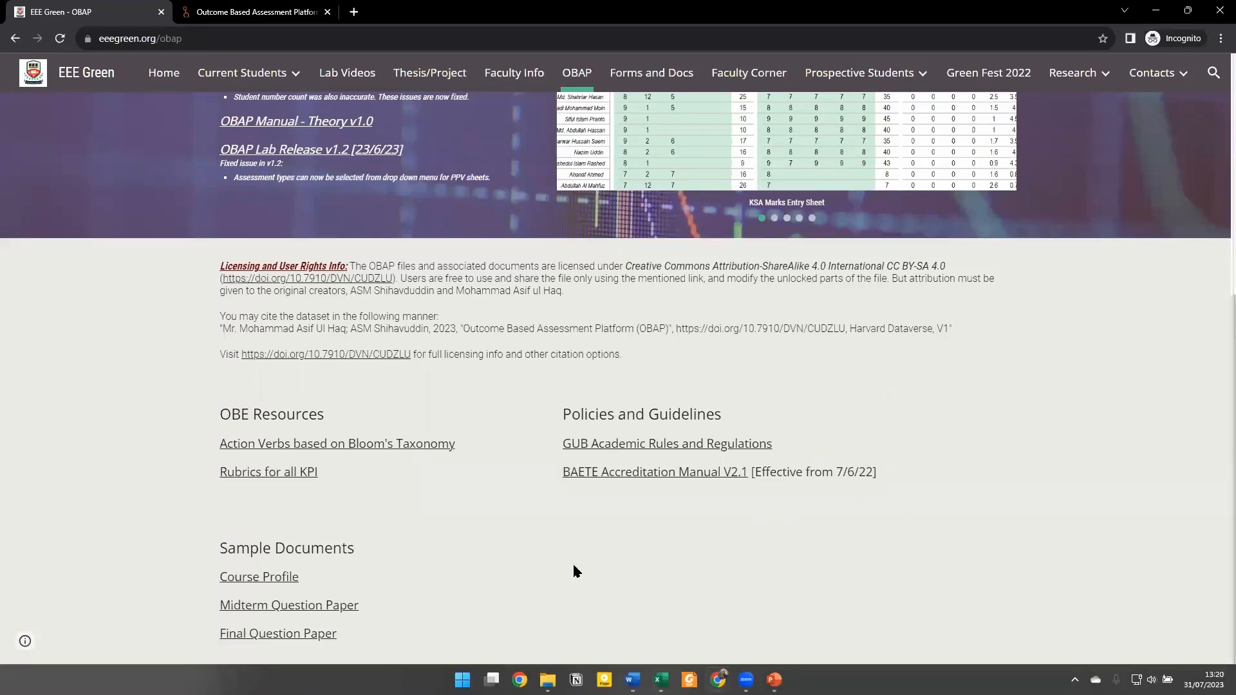
scroll(521, 463, up, 6)
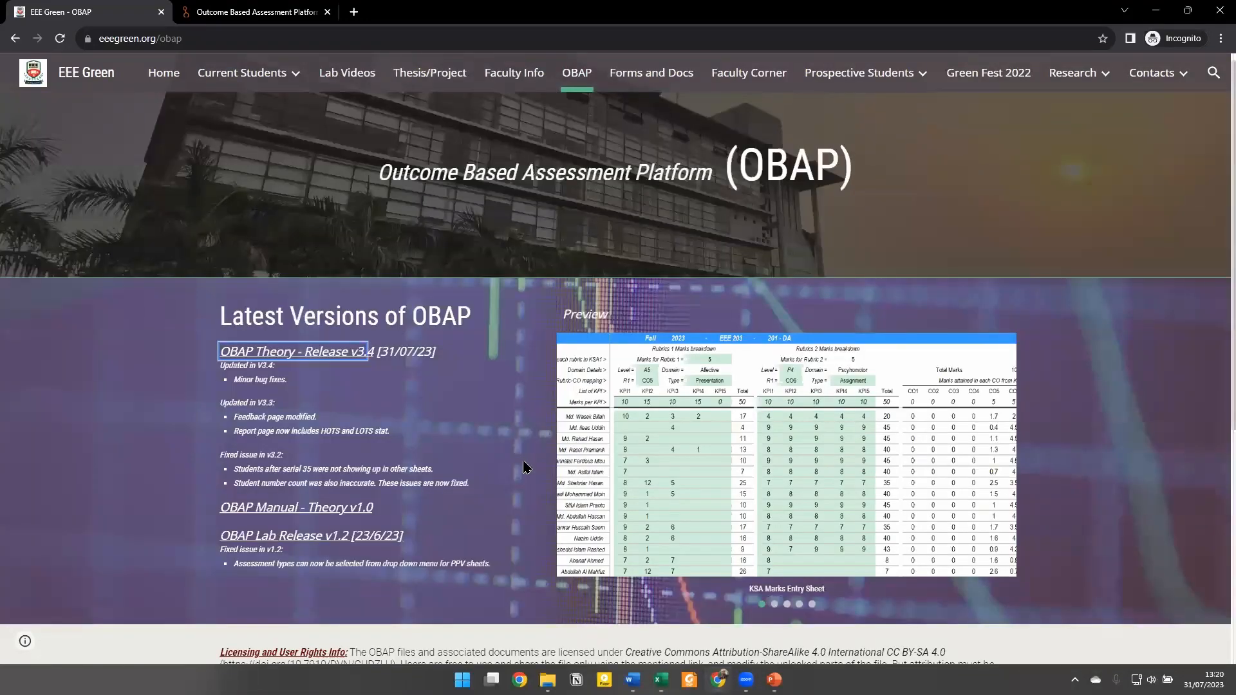
scroll(319, 473, down, 1)
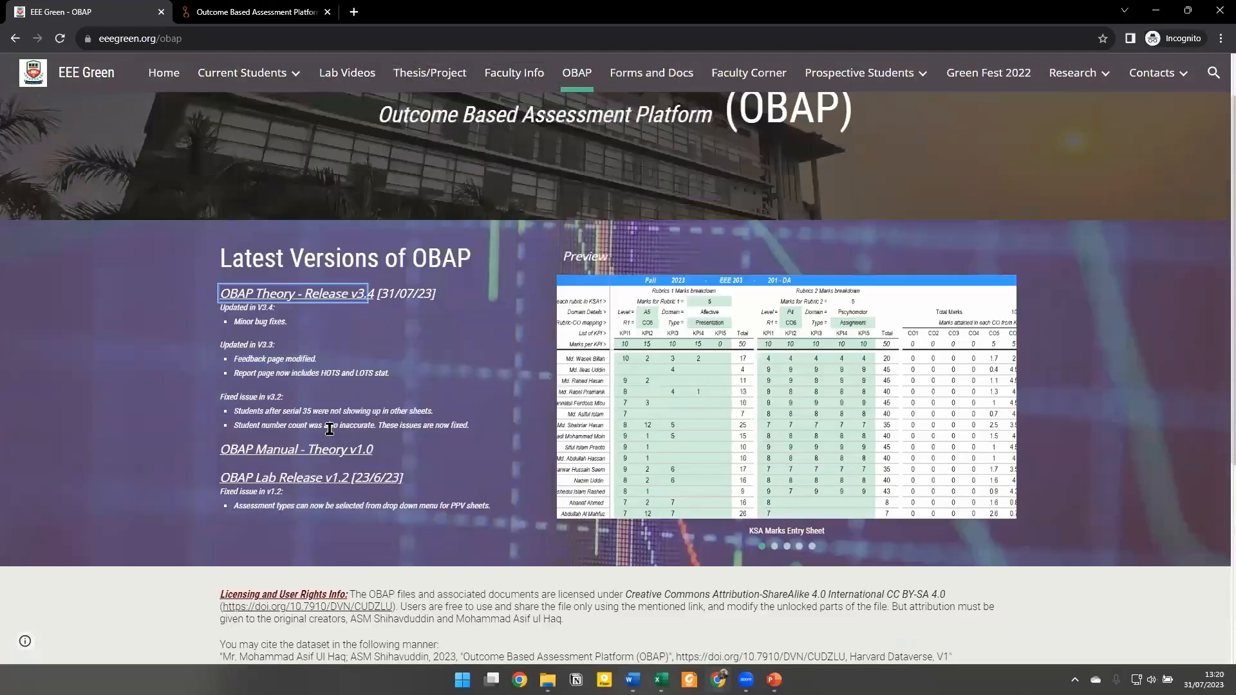
click(324, 461)
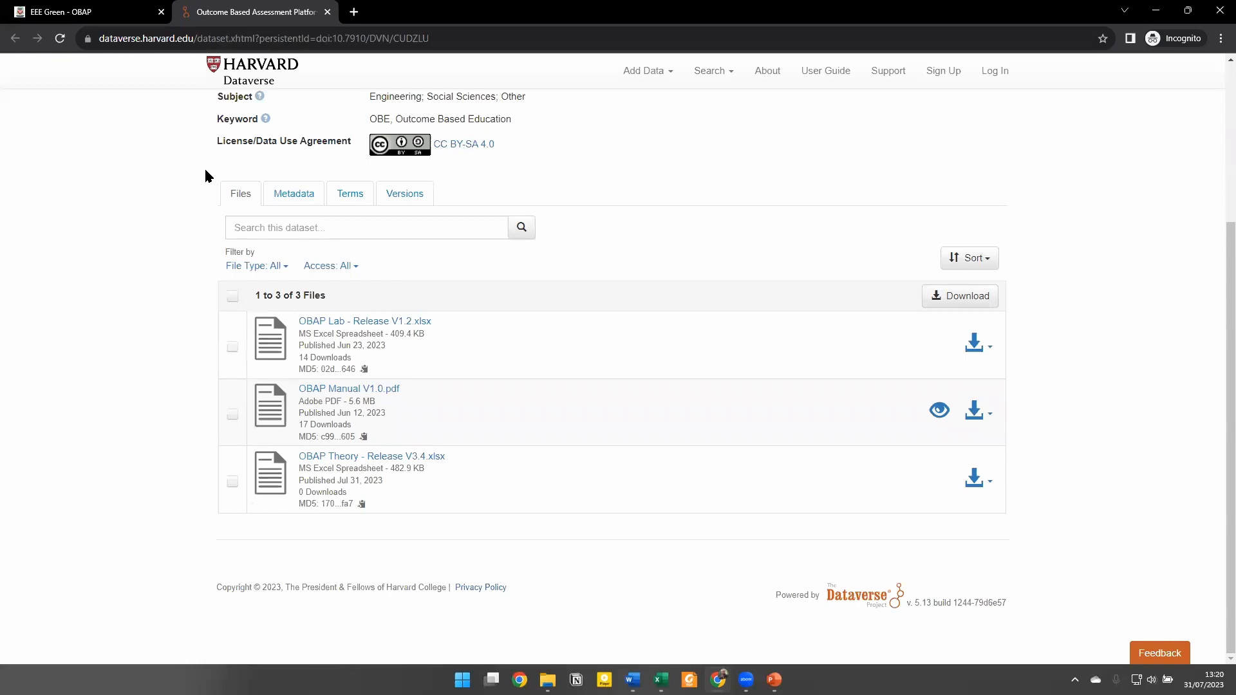